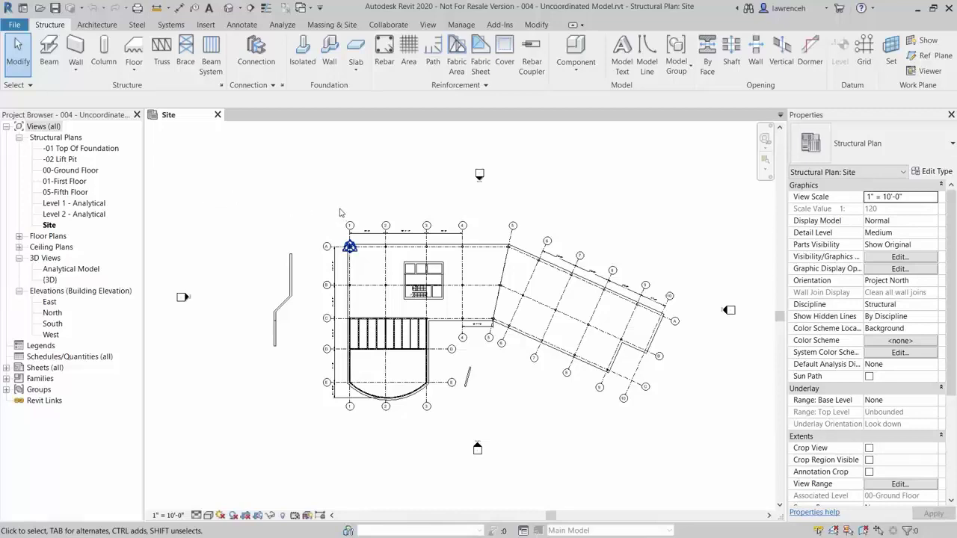
Inspect the project base point's shared site coordinates at the intersection of grids A and 1 in the Site plan.
{"action": "scroll", "coordinate": [340, 215], "scroll_direction": "up", "scroll_amount": 2}
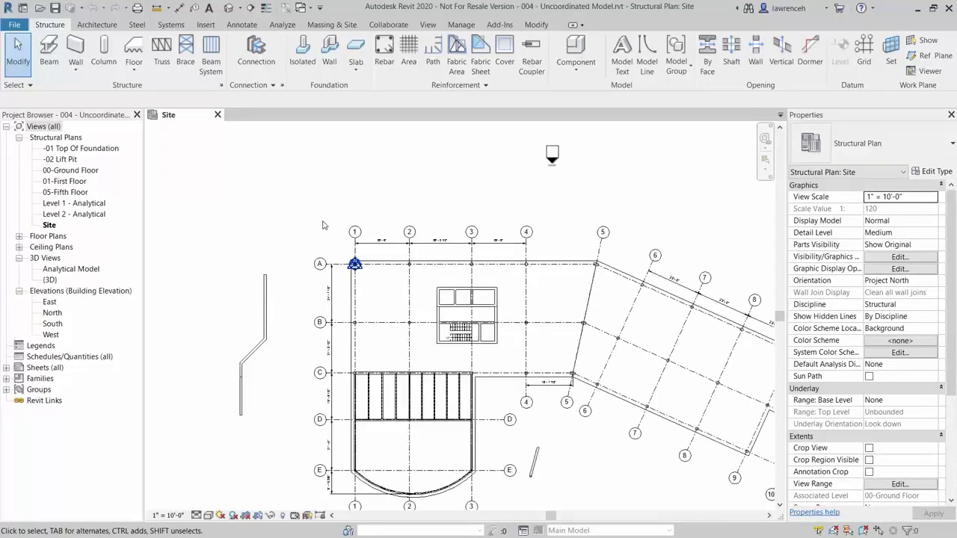
{"action": "scroll", "coordinate": [329, 224], "scroll_direction": "up", "scroll_amount": 1}
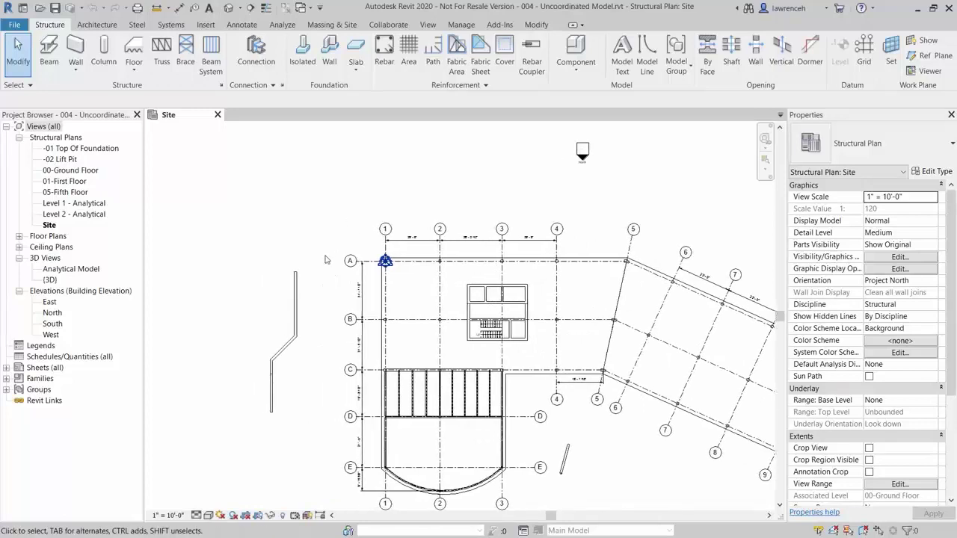
{"action": "left_click", "coordinate": [382, 263]}
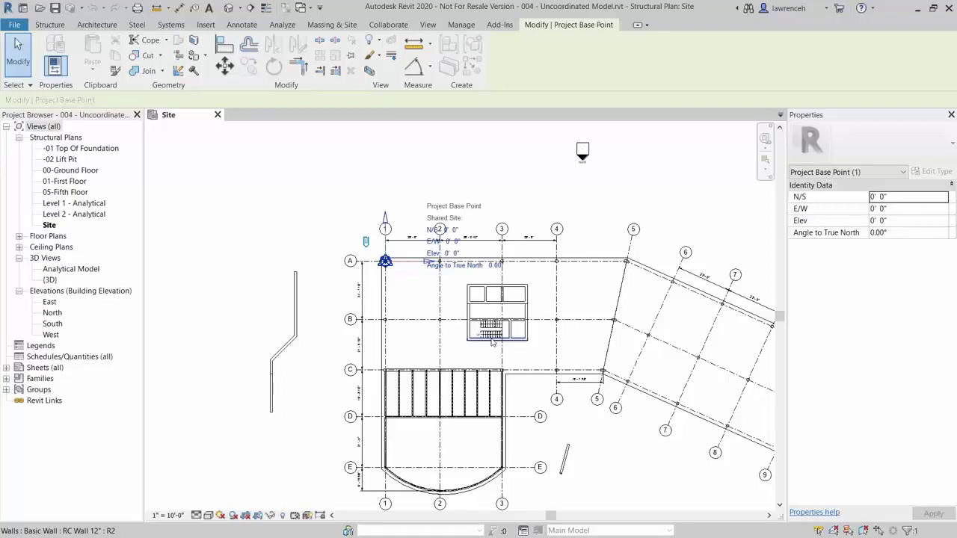
{"action": "left_click", "coordinate": [327, 198]}
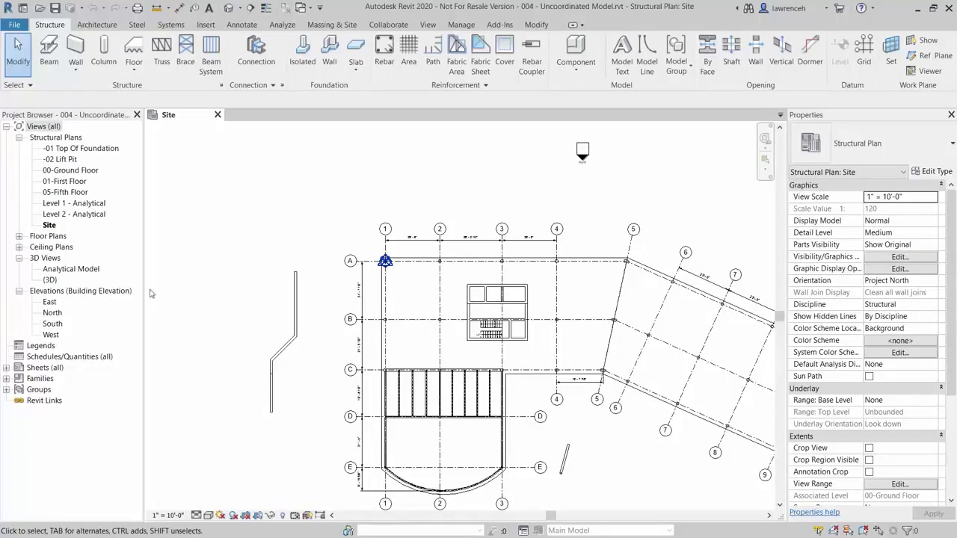
Open the South elevation and examine the level heads and their elevations, including 00-Ground Floor.
{"action": "double_click", "coordinate": [52, 324]}
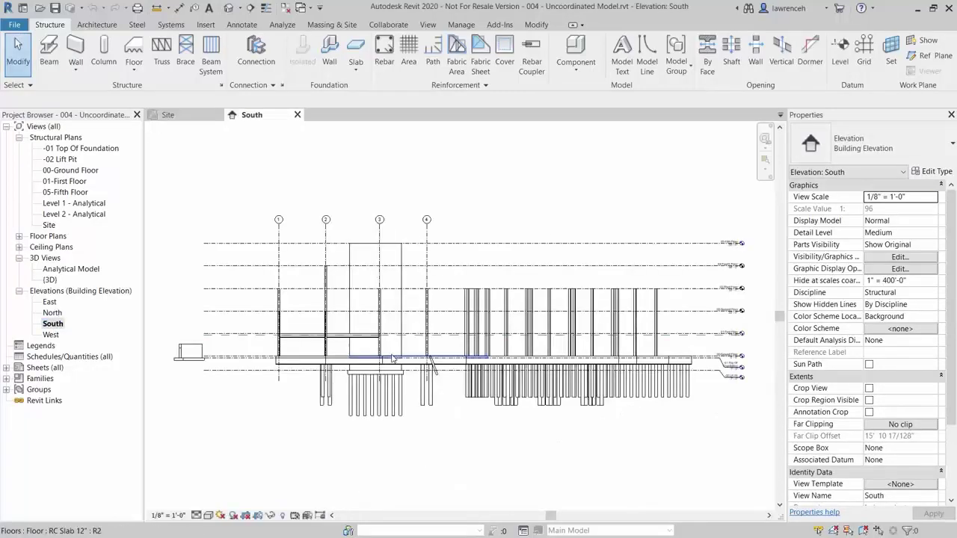
{"action": "scroll", "coordinate": [756, 369], "scroll_direction": "up", "scroll_amount": 5}
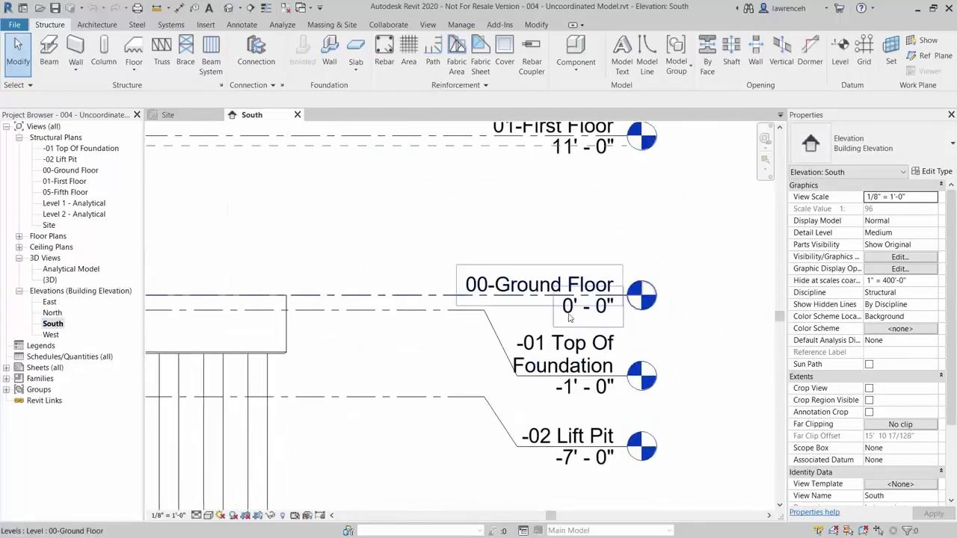
{"action": "scroll", "coordinate": [574, 323], "scroll_direction": "down", "scroll_amount": 6}
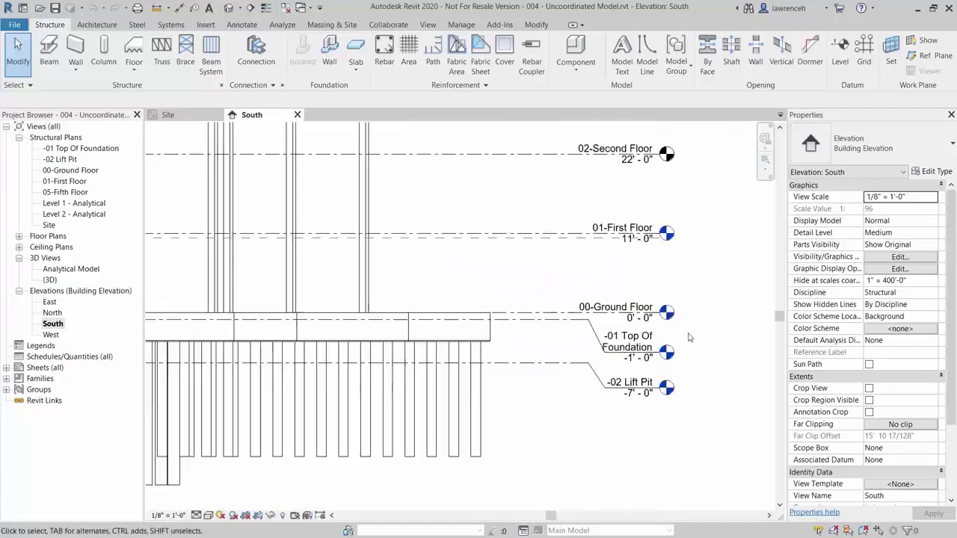
{"action": "middle_click_drag", "start_coordinate": [582, 351], "coordinate": [602, 419]}
{"action": "scroll", "coordinate": [602, 419], "scroll_direction": "down", "scroll_amount": 1}
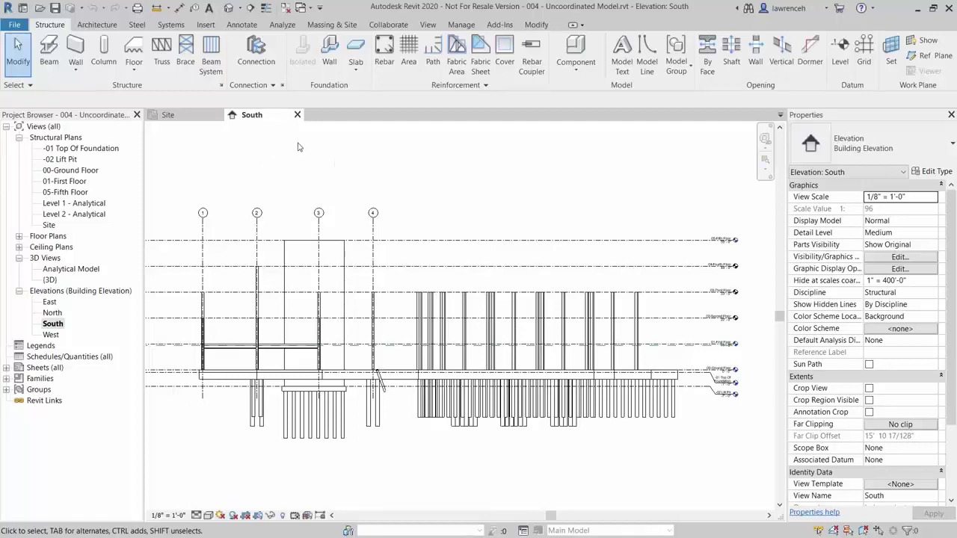
Close the uncoordinated model and open the recent project "004 - Understand the concept of shared coordinates".
{"action": "left_click", "coordinate": [15, 25]}
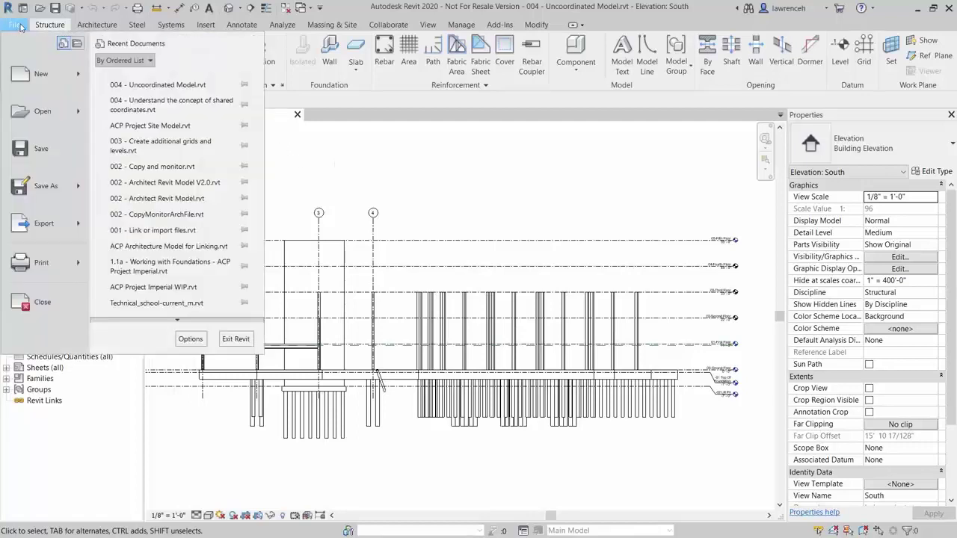
{"action": "left_click", "coordinate": [45, 310]}
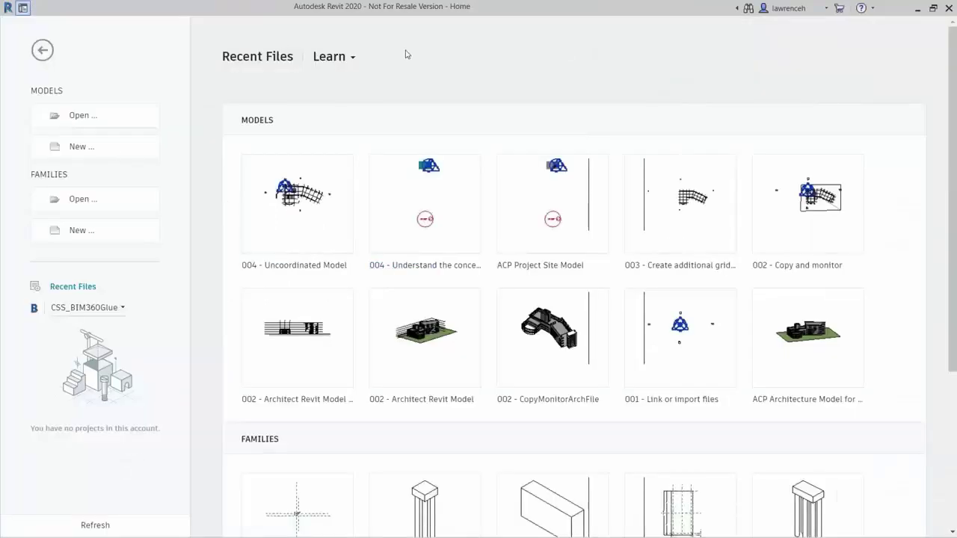
{"action": "mouse_move", "coordinate": [422, 175]}
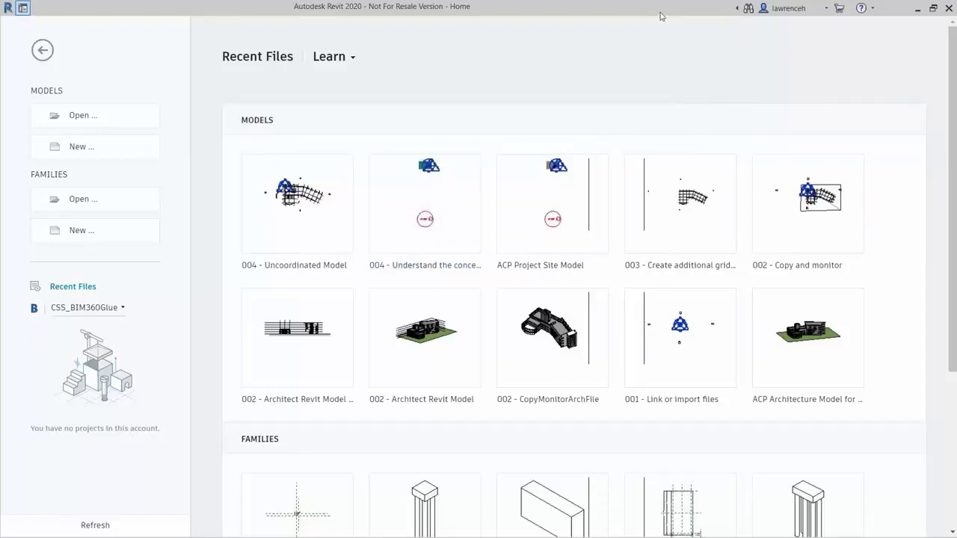
{"action": "left_click", "coordinate": [449, 179]}
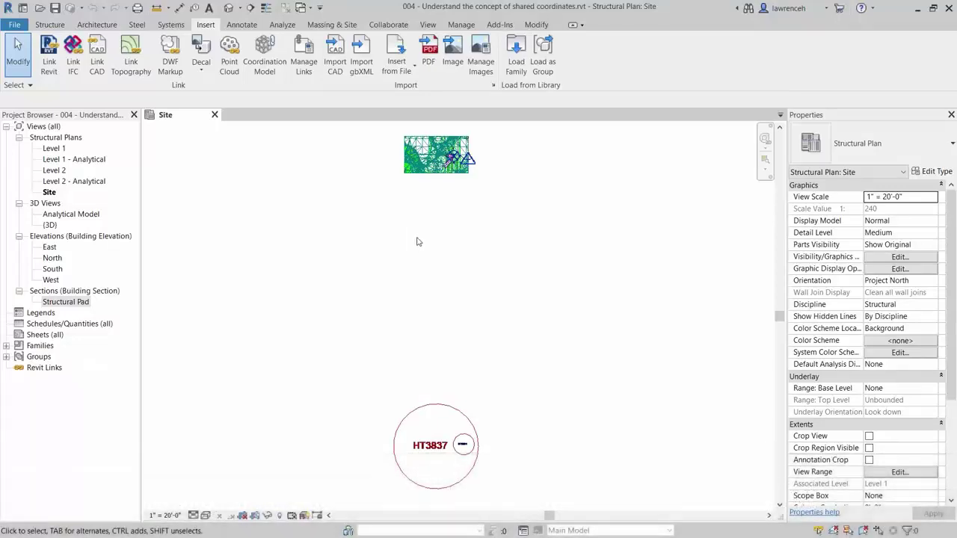
Compare the survey's W and N coordinate note at the building corner with the project base point's coordinates.
{"action": "middle_click_drag", "start_coordinate": [422, 235], "coordinate": [425, 294]}
{"action": "scroll", "coordinate": [438, 208], "scroll_direction": "up", "scroll_amount": 5}
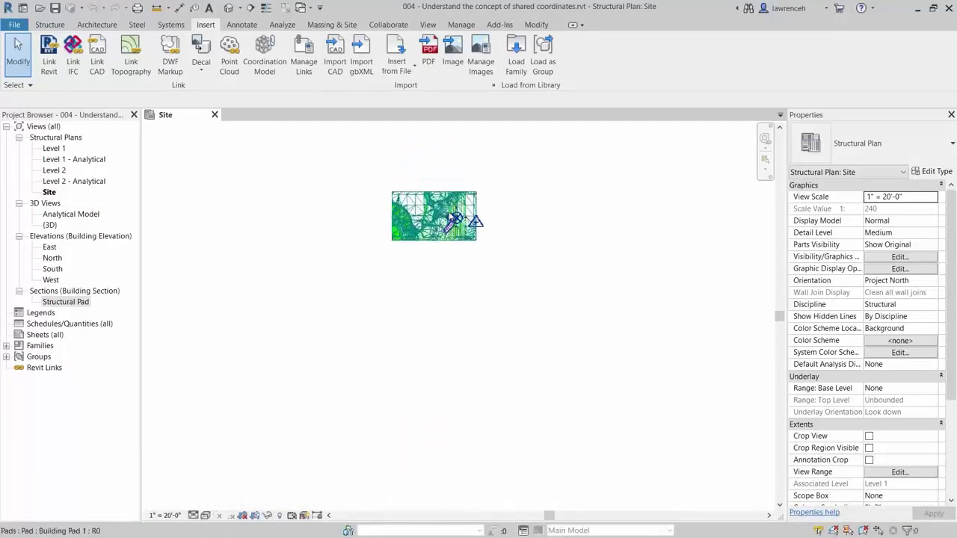
{"action": "scroll", "coordinate": [457, 214], "scroll_direction": "up", "scroll_amount": 5}
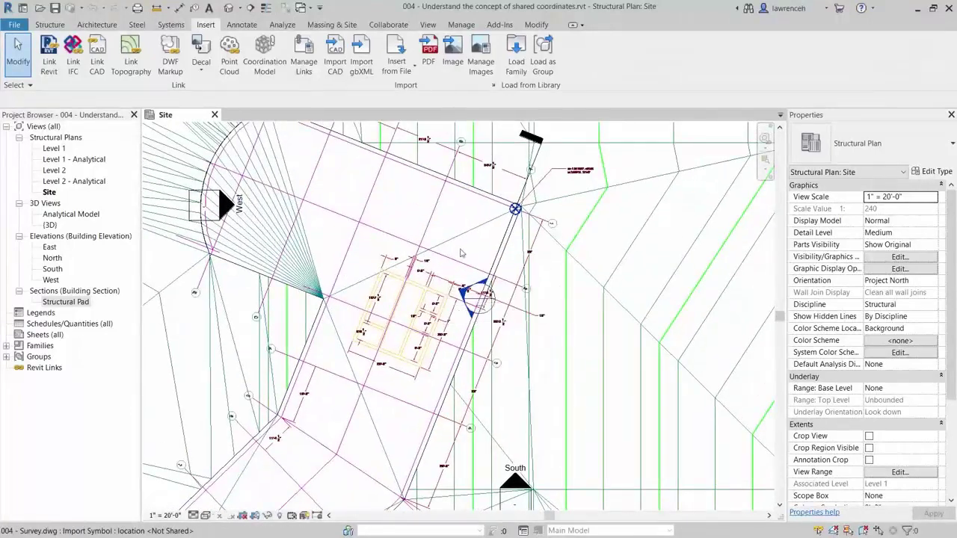
{"action": "middle_click_drag", "start_coordinate": [475, 214], "coordinate": [461, 232]}
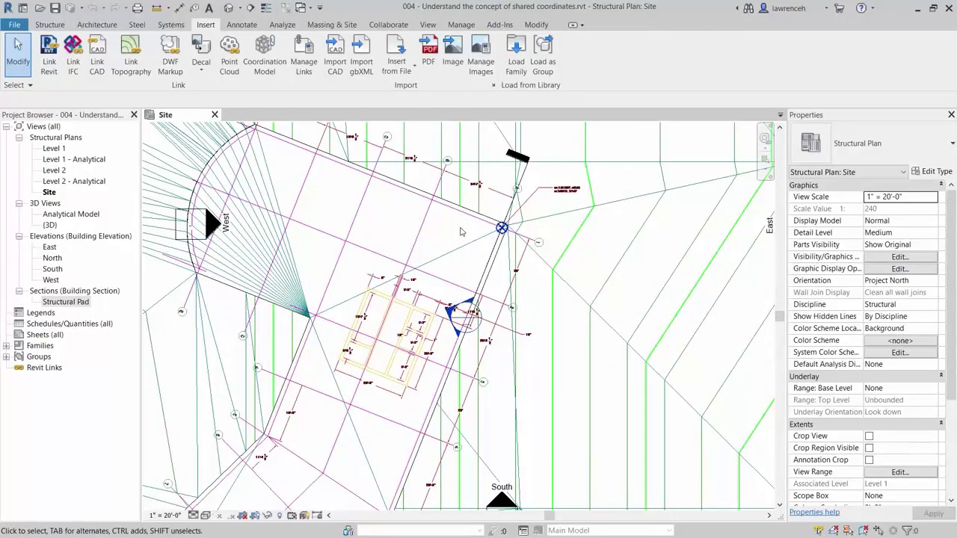
{"action": "scroll", "coordinate": [576, 182], "scroll_direction": "up", "scroll_amount": 6}
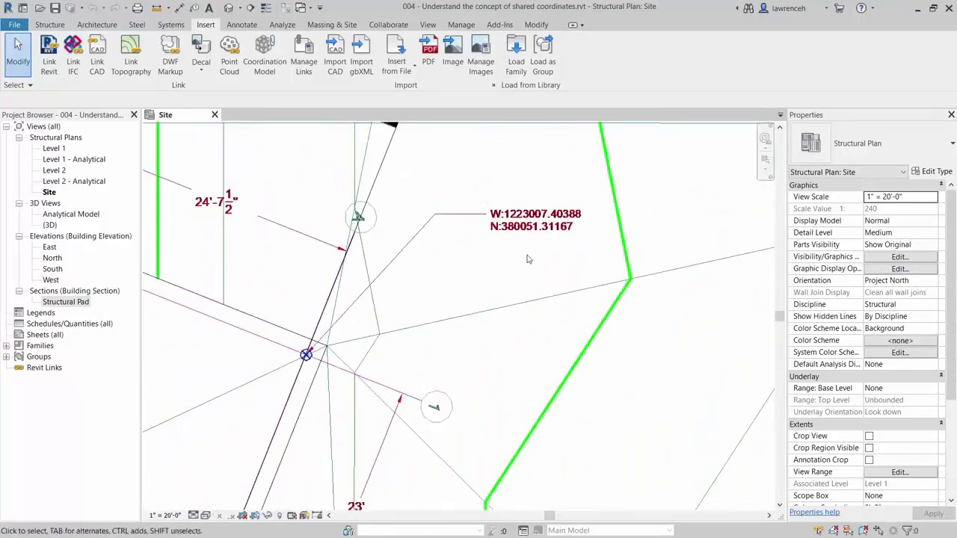
{"action": "middle_click_drag", "start_coordinate": [525, 261], "coordinate": [526, 267]}
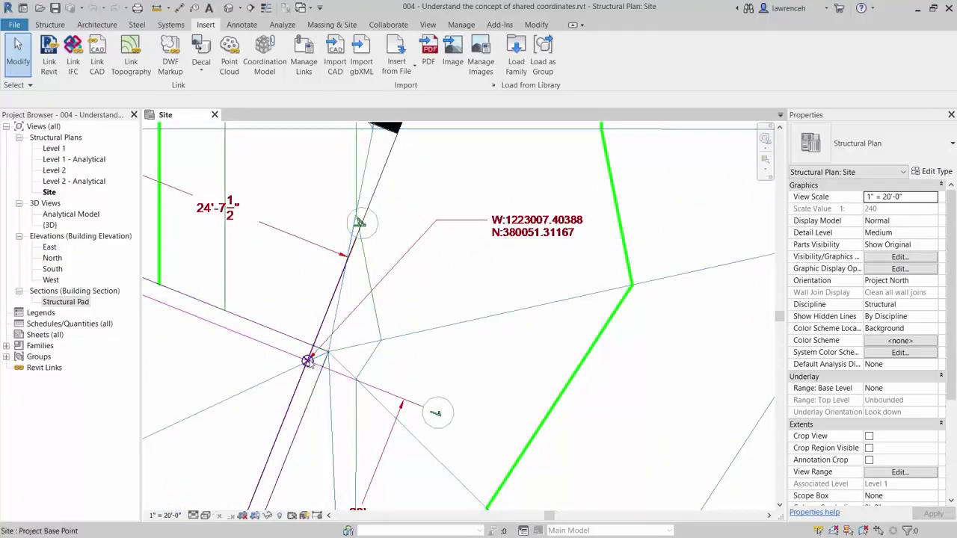
{"action": "left_click", "coordinate": [318, 389]}
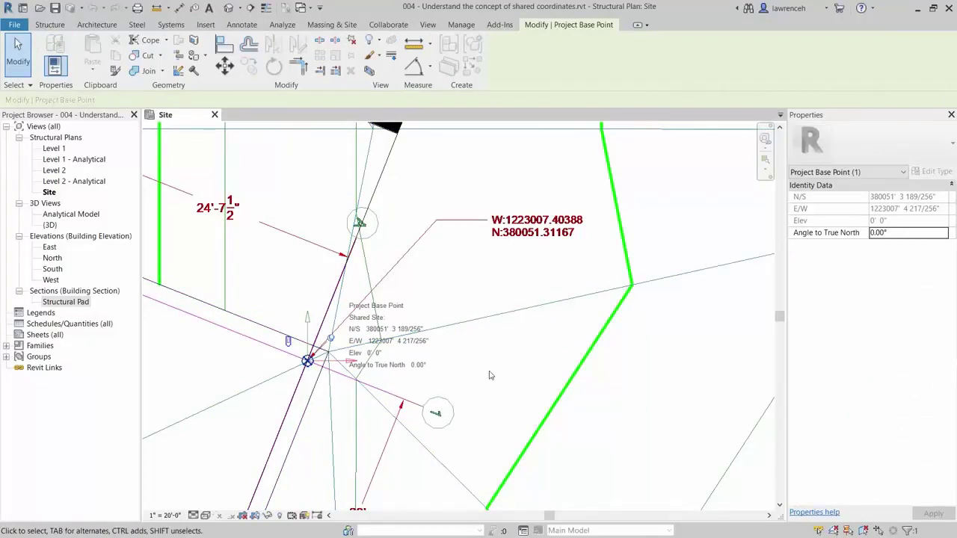
{"action": "left_click", "coordinate": [530, 365]}
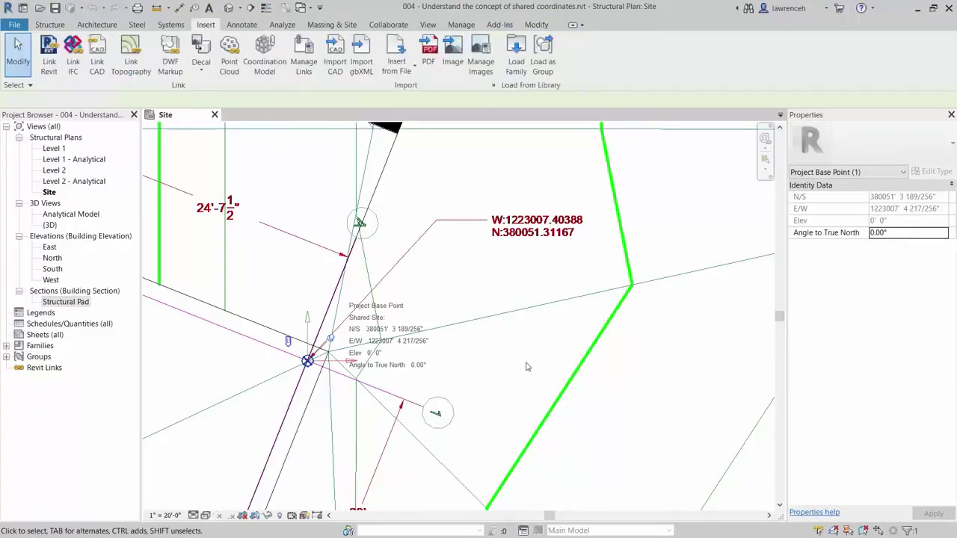
Examine the survey point at the JT0826 marker on the site's east edge and its position relative to the building.
{"action": "scroll", "coordinate": [524, 364], "scroll_direction": "down", "scroll_amount": 6}
{"action": "middle_click_drag", "start_coordinate": [515, 363], "coordinate": [431, 378]}
{"action": "scroll", "coordinate": [615, 419], "scroll_direction": "up", "scroll_amount": 5}
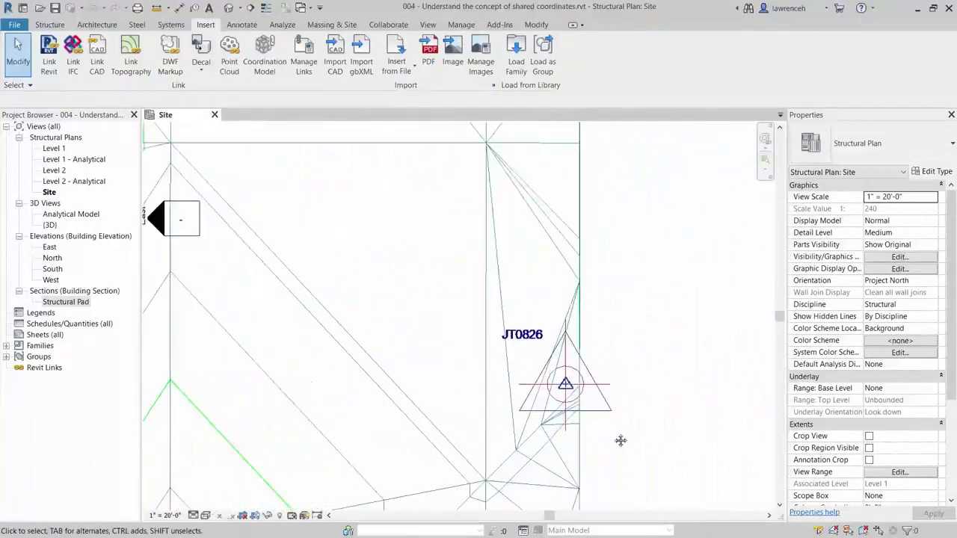
{"action": "scroll", "coordinate": [615, 420], "scroll_direction": "up", "scroll_amount": 1}
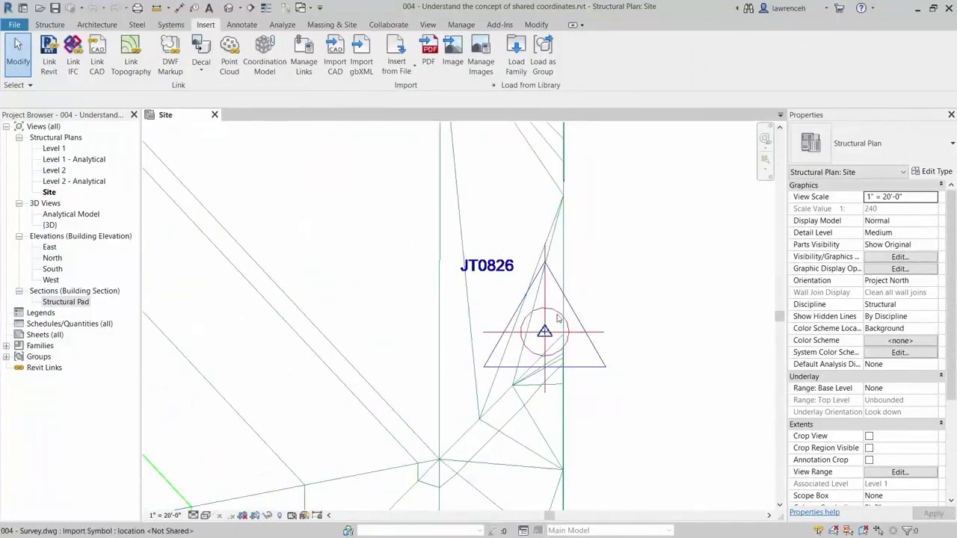
{"action": "scroll", "coordinate": [628, 338], "scroll_direction": "down", "scroll_amount": 3}
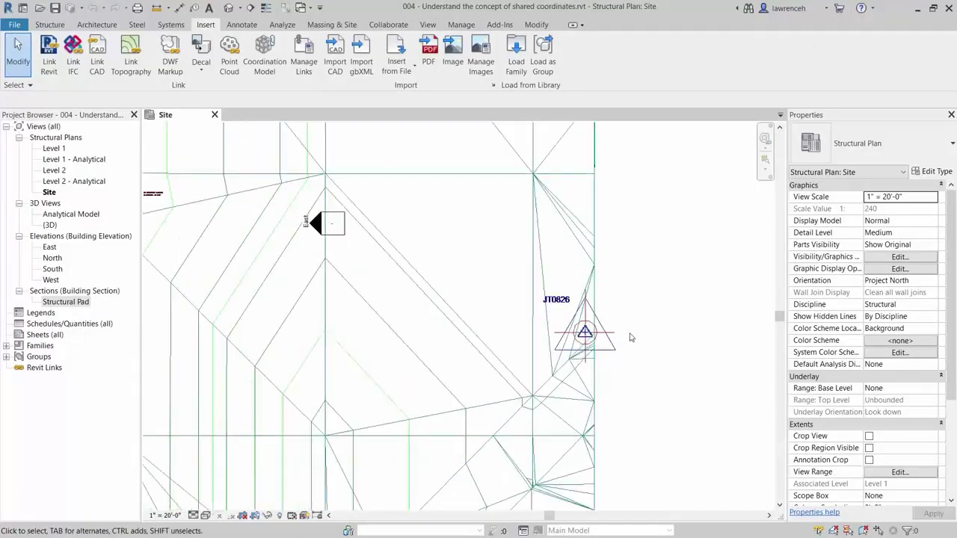
{"action": "scroll", "coordinate": [631, 336], "scroll_direction": "down", "scroll_amount": 4}
{"action": "middle_click_drag", "start_coordinate": [633, 338], "coordinate": [719, 323]}
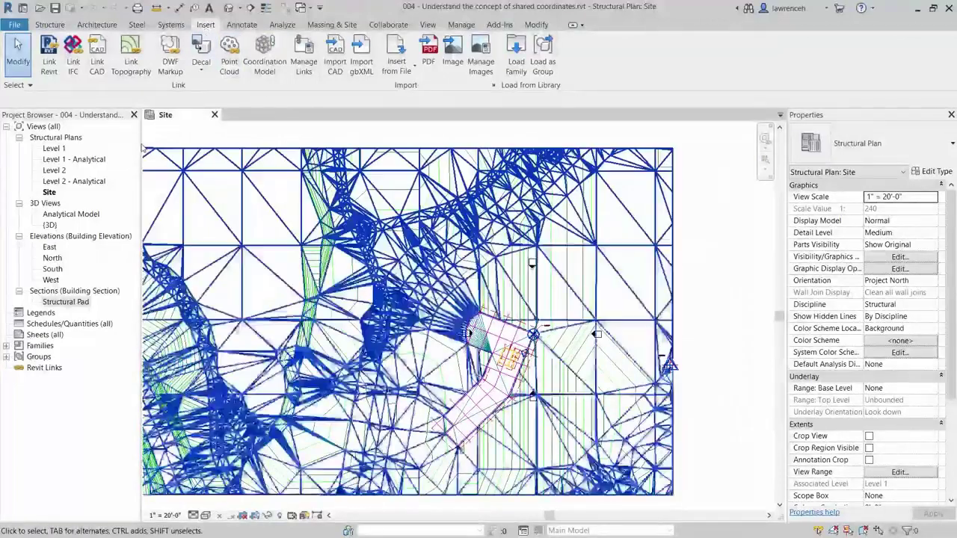
Link the Revit model "004 - Uncoordinated Model.rvt" with Auto - Origin to Origin positioning.
{"action": "left_click", "coordinate": [46, 75]}
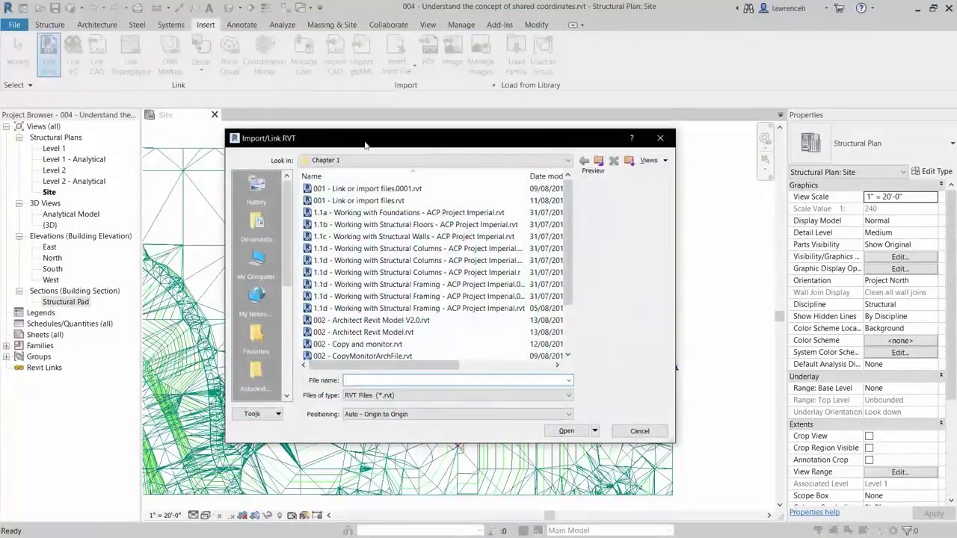
{"action": "left_click_drag", "start_coordinate": [570, 240], "coordinate": [570, 286]}
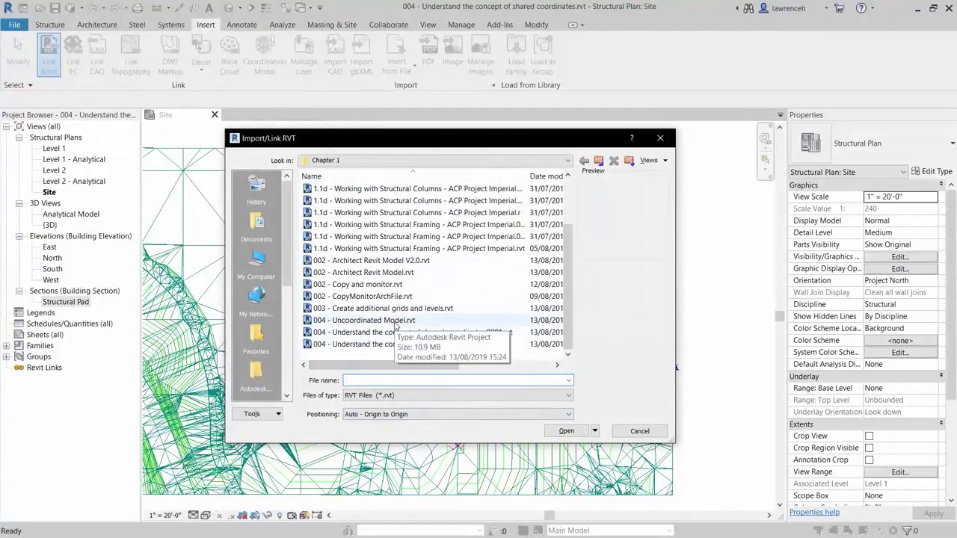
{"action": "left_click", "coordinate": [395, 323]}
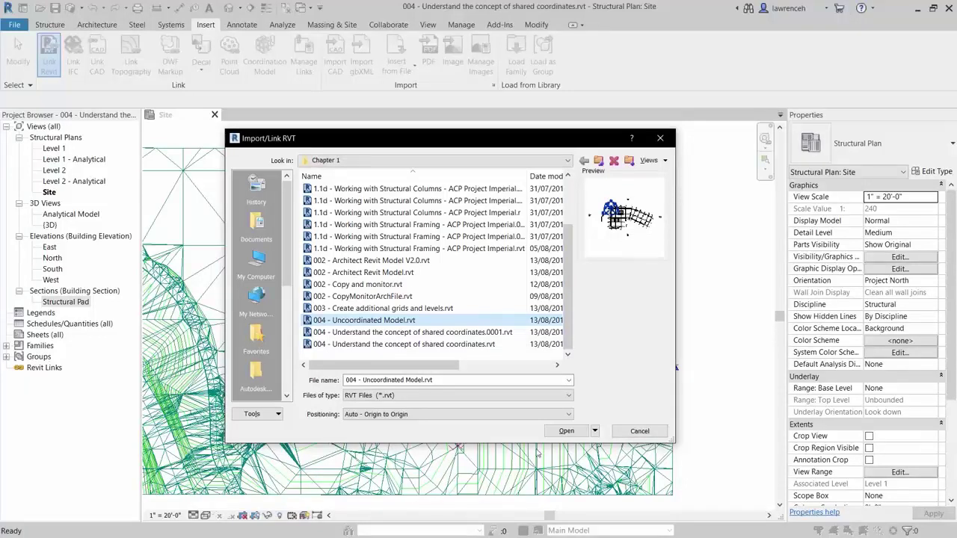
{"action": "left_click", "coordinate": [566, 431]}
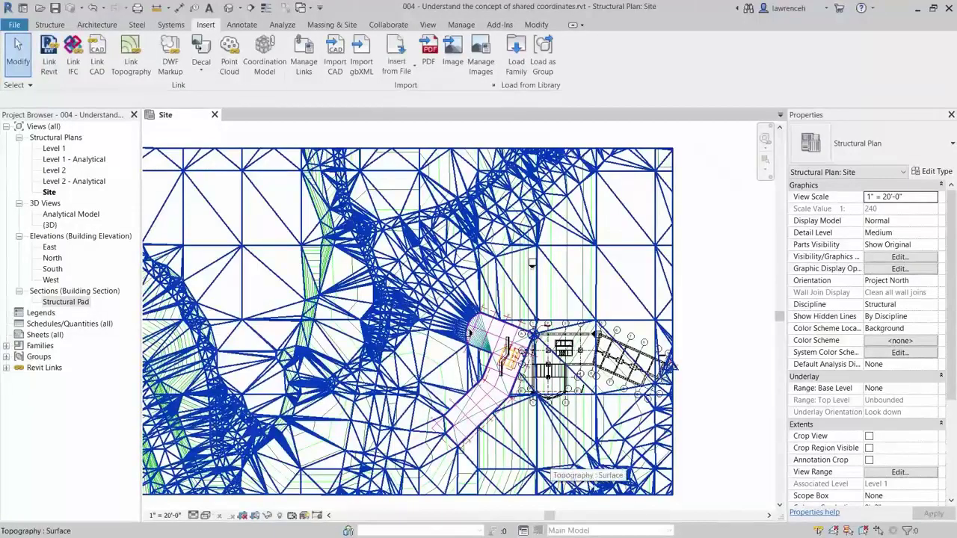
Start rotating the linked uncoordinated model and place its center of rotation on the project base point at grids A and 1.
{"action": "scroll", "coordinate": [650, 419], "scroll_direction": "up", "scroll_amount": 2}
{"action": "scroll", "coordinate": [702, 407], "scroll_direction": "up", "scroll_amount": 3}
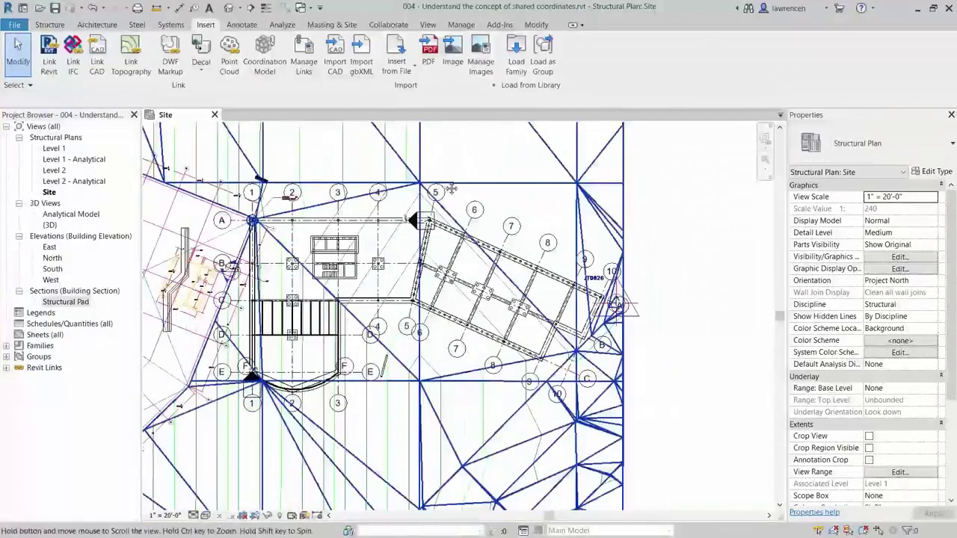
{"action": "middle_click_drag", "start_coordinate": [523, 159], "coordinate": [545, 165]}
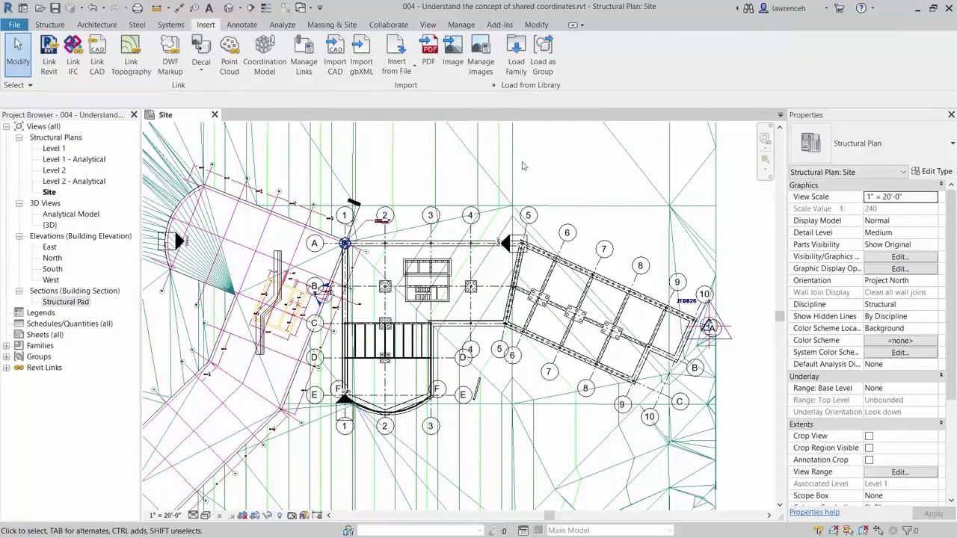
{"action": "left_click", "coordinate": [544, 287]}
{"action": "scroll", "coordinate": [544, 281], "scroll_direction": "down", "scroll_amount": 2}
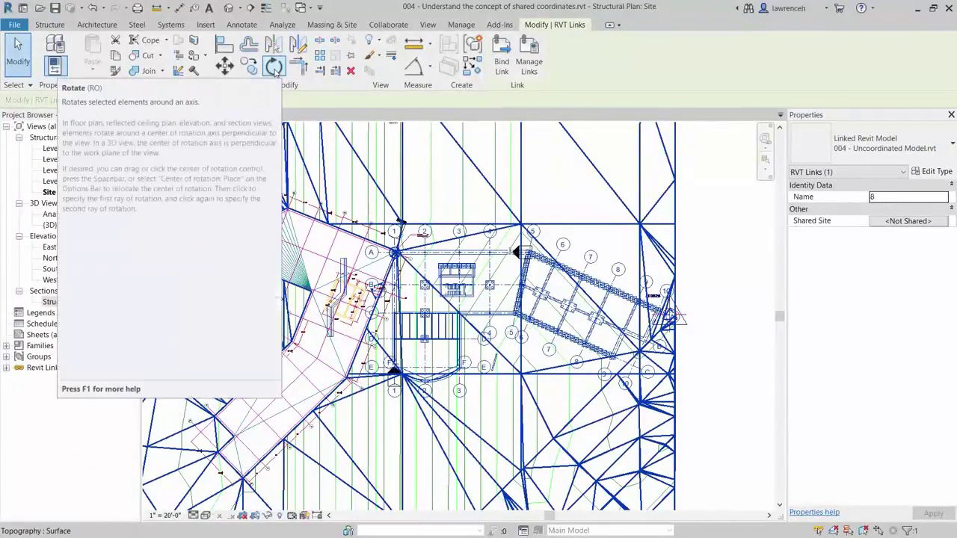
{"action": "left_click", "coordinate": [276, 69]}
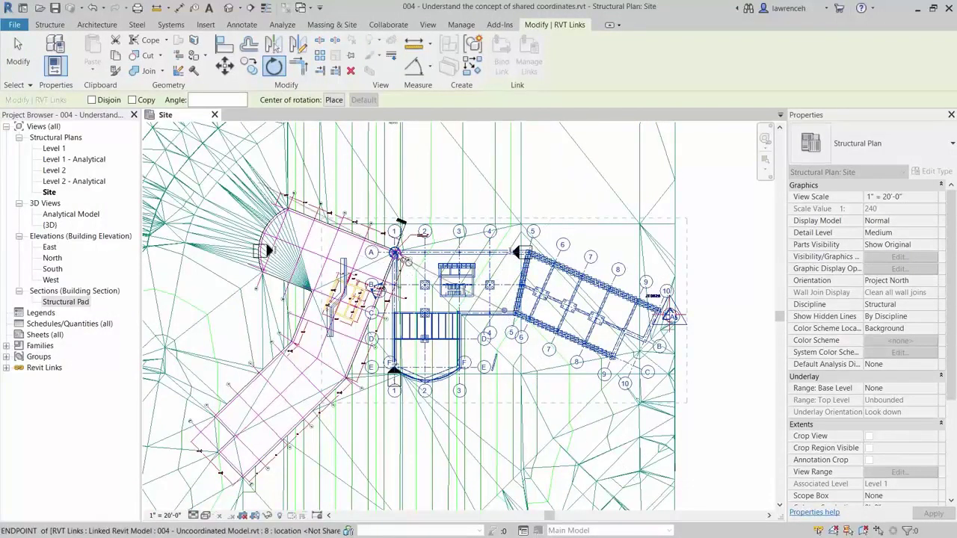
{"action": "left_click", "coordinate": [333, 99]}
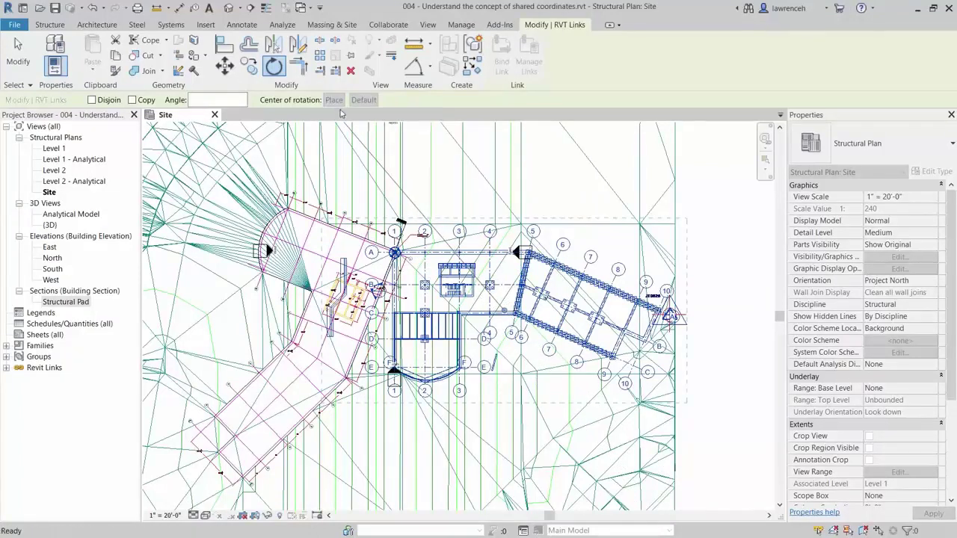
{"action": "scroll", "coordinate": [395, 255], "scroll_direction": "up", "scroll_amount": 2}
{"action": "scroll", "coordinate": [394, 255], "scroll_direction": "up", "scroll_amount": 6}
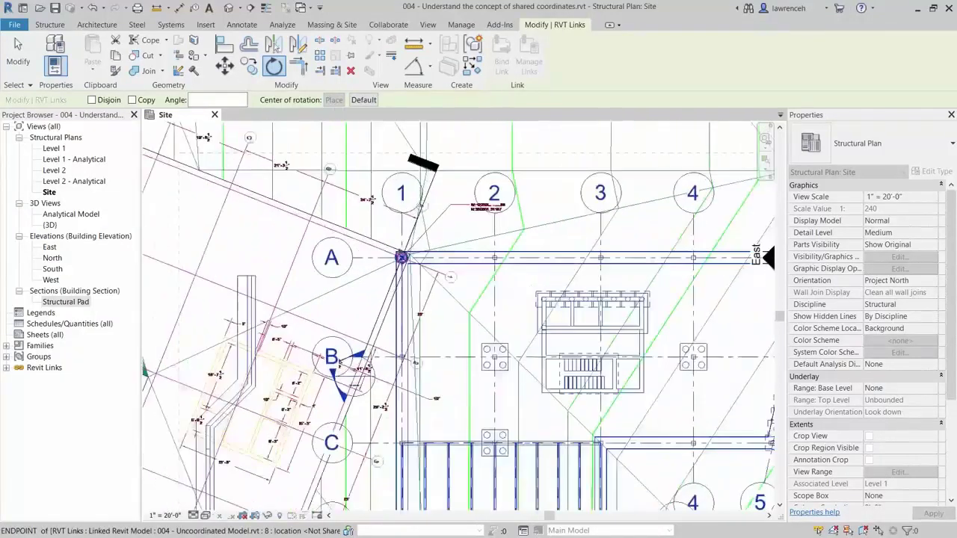
{"action": "middle_click_drag", "start_coordinate": [400, 260], "coordinate": [409, 271]}
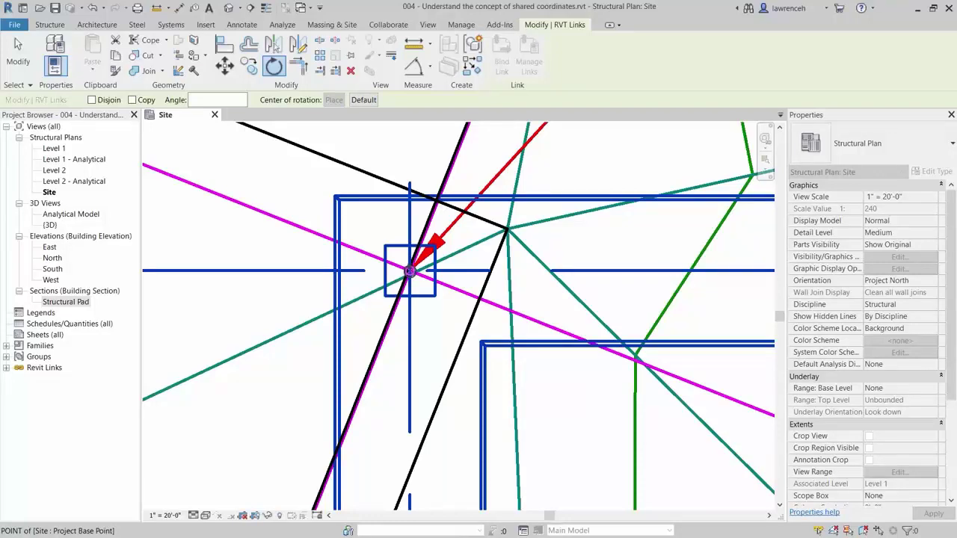
{"action": "key", "text": "space"}
{"action": "scroll", "coordinate": [419, 278], "scroll_direction": "down", "scroll_amount": 5}
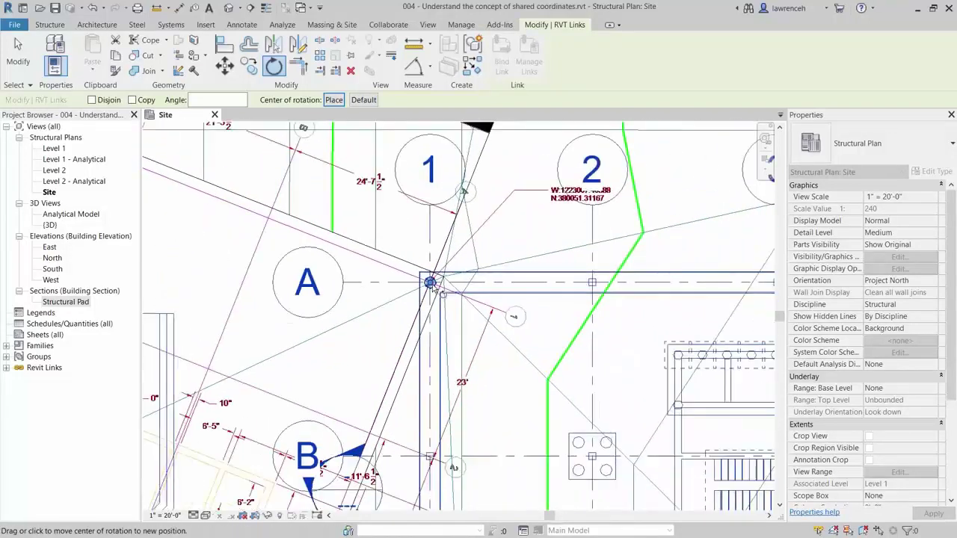
{"action": "scroll", "coordinate": [432, 288], "scroll_direction": "down", "scroll_amount": 2}
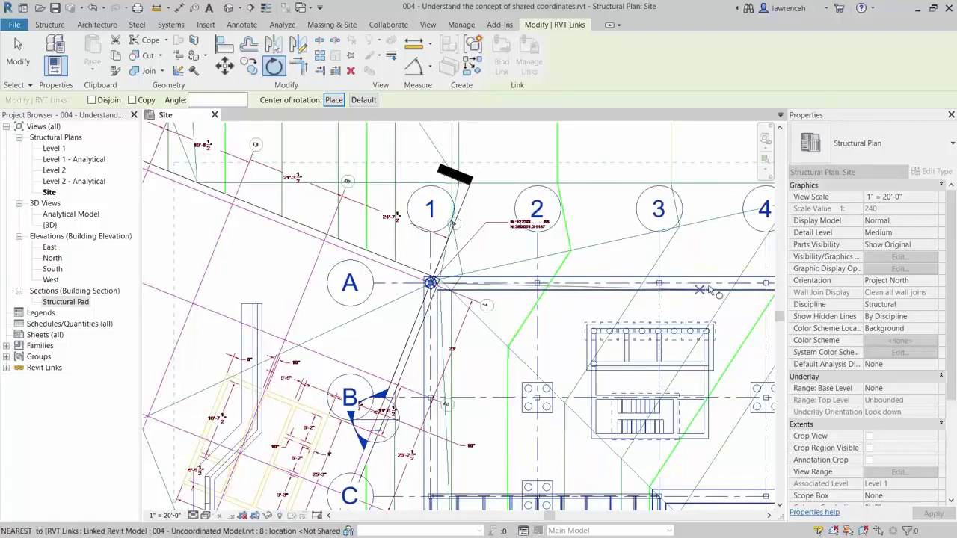
Rotate the linked model about the base point from its grid A wall line onto the survey drawing's building edge.
{"action": "left_click", "coordinate": [429, 283]}
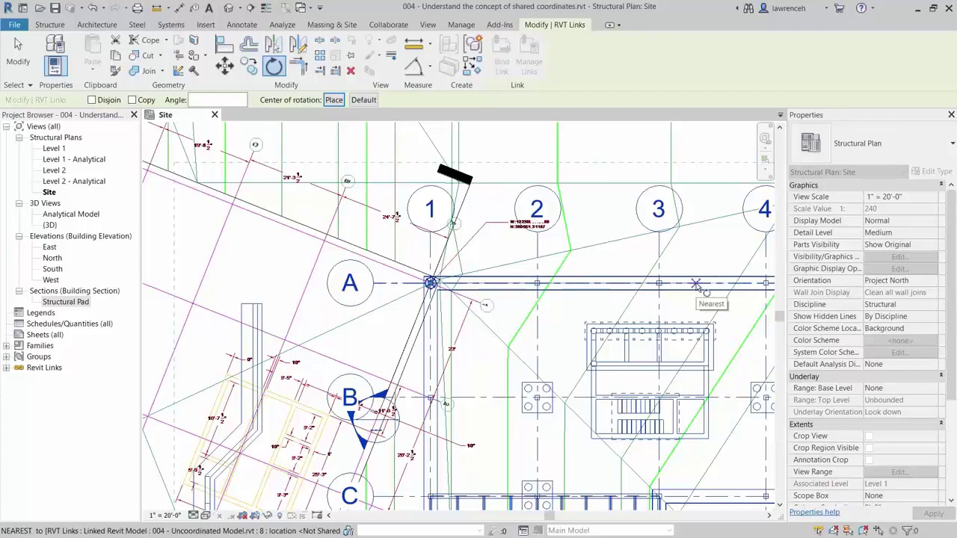
{"action": "scroll", "coordinate": [695, 285], "scroll_direction": "down", "scroll_amount": 2}
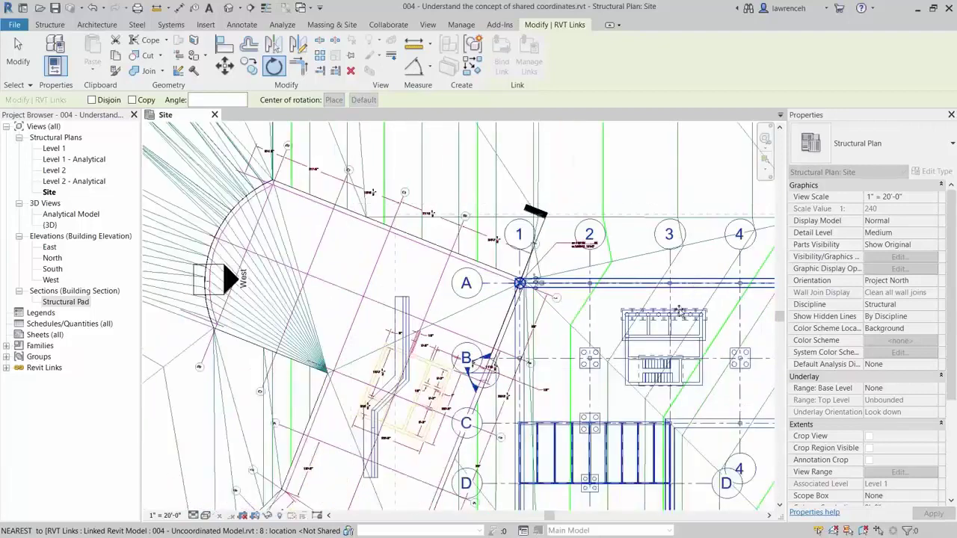
{"action": "middle_click_drag", "start_coordinate": [553, 336], "coordinate": [565, 262]}
{"action": "left_click", "coordinate": [565, 263]}
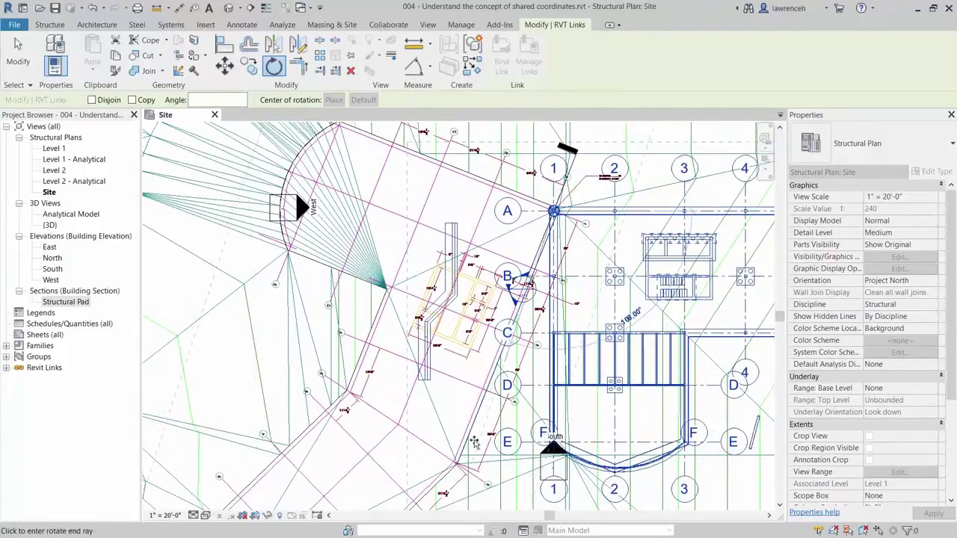
{"action": "middle_click_drag", "start_coordinate": [484, 435], "coordinate": [490, 410]}
{"action": "scroll", "coordinate": [479, 419], "scroll_direction": "up", "scroll_amount": 3}
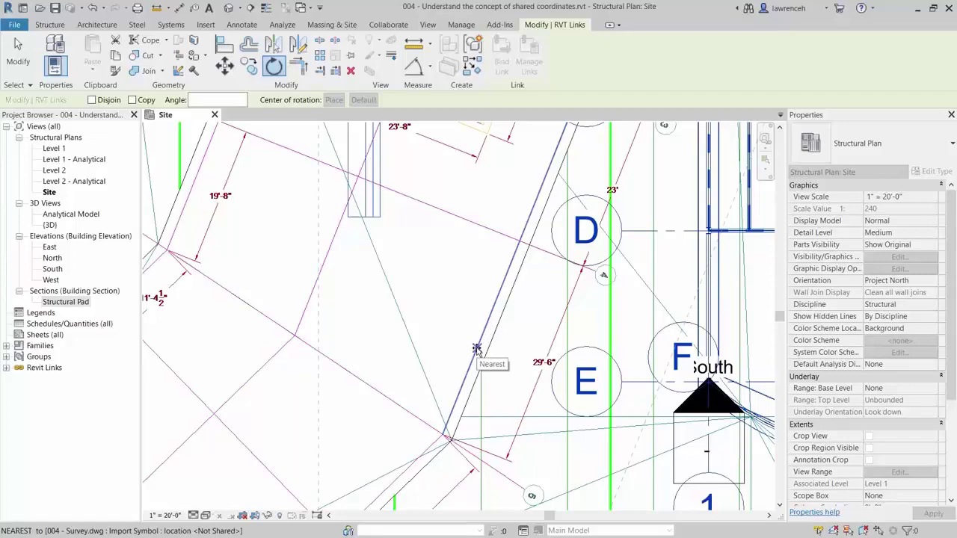
{"action": "left_click", "coordinate": [476, 349]}
{"action": "scroll", "coordinate": [497, 362], "scroll_direction": "down", "scroll_amount": 5}
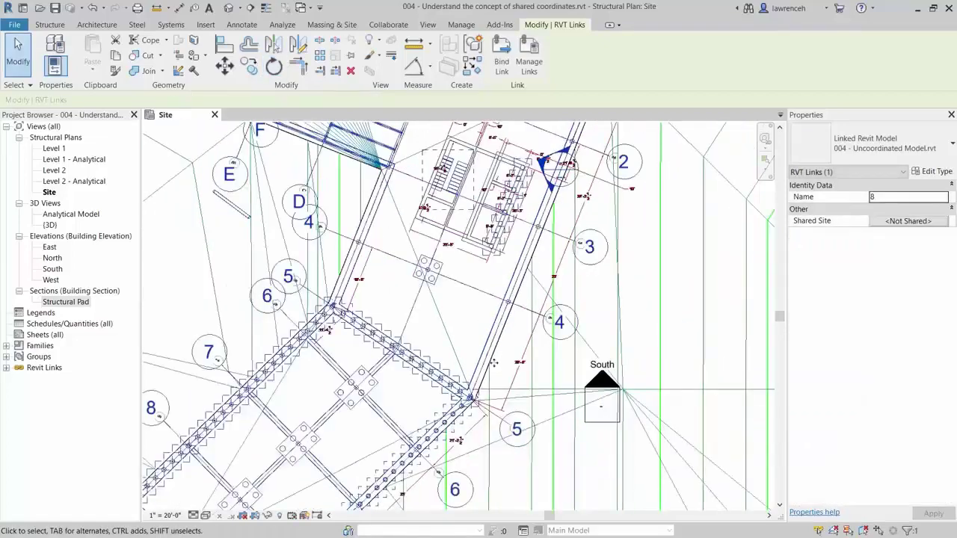
{"action": "scroll", "coordinate": [498, 362], "scroll_direction": "down", "scroll_amount": 3}
{"action": "left_click", "coordinate": [692, 333]}
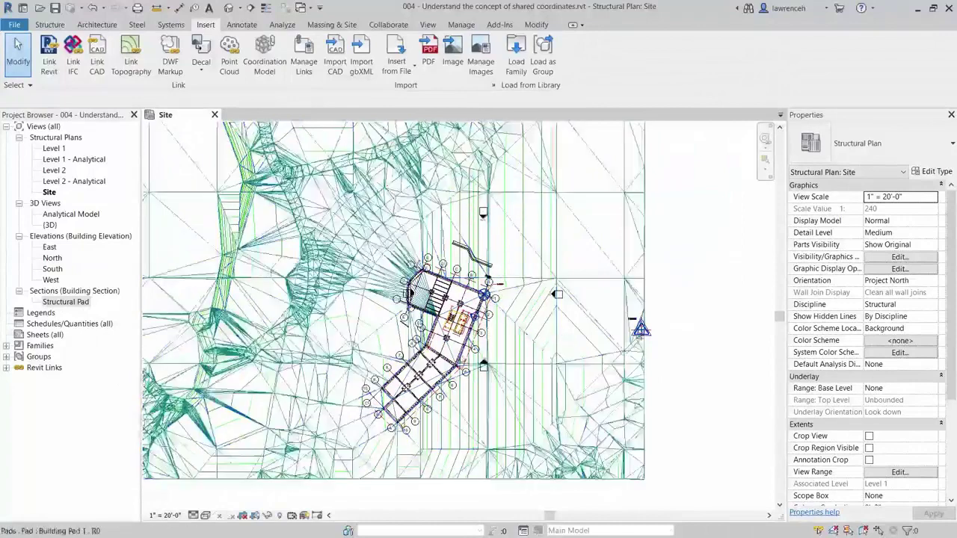
In the Structural Pad section, move the linked model vertically from its foundation slab top to the building pad surface.
{"action": "double_click", "coordinate": [66, 302]}
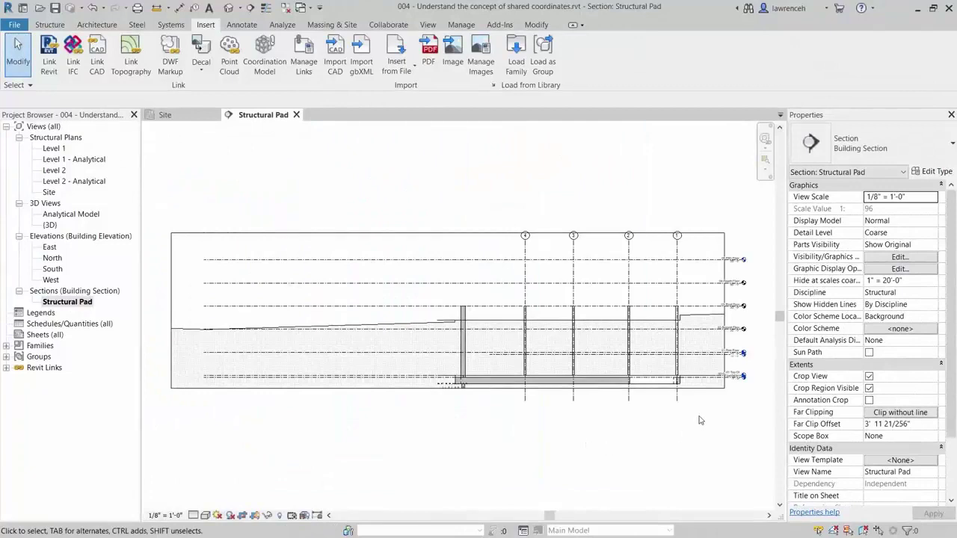
{"action": "scroll", "coordinate": [699, 422], "scroll_direction": "up", "scroll_amount": 5}
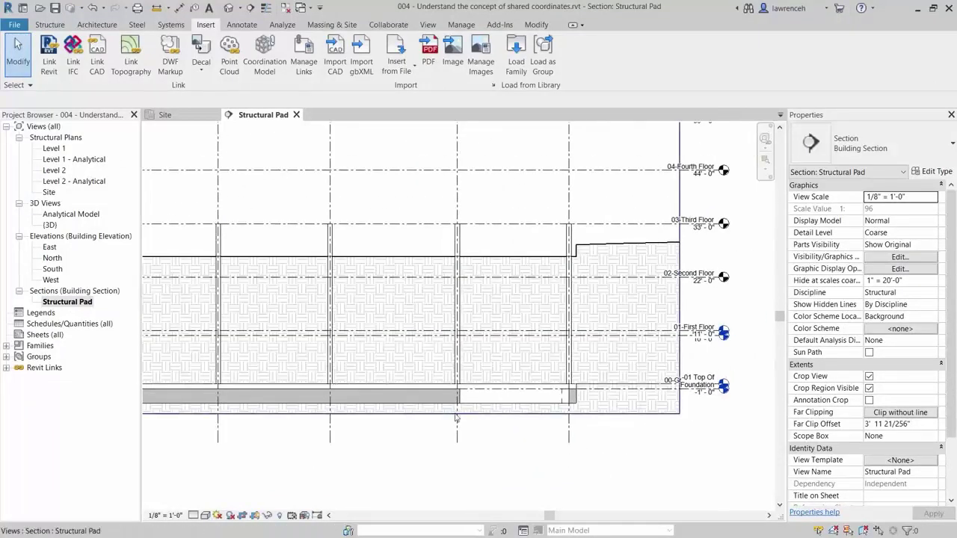
{"action": "left_click", "coordinate": [469, 247]}
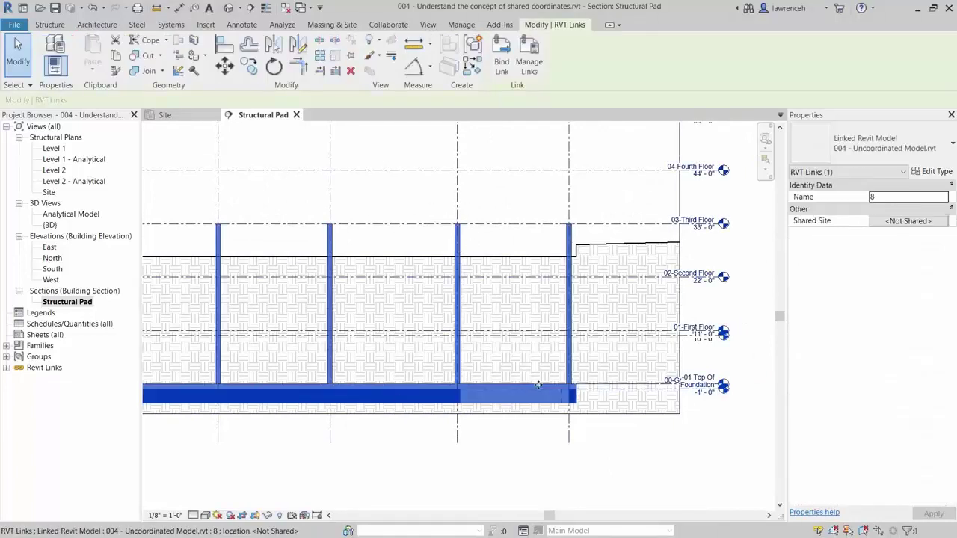
{"action": "left_click", "coordinate": [225, 68]}
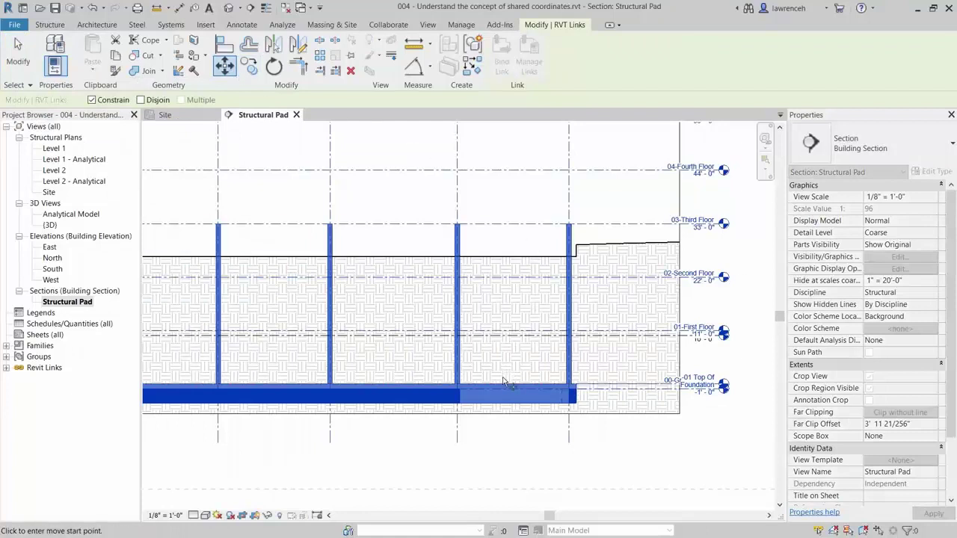
{"action": "left_click", "coordinate": [506, 385]}
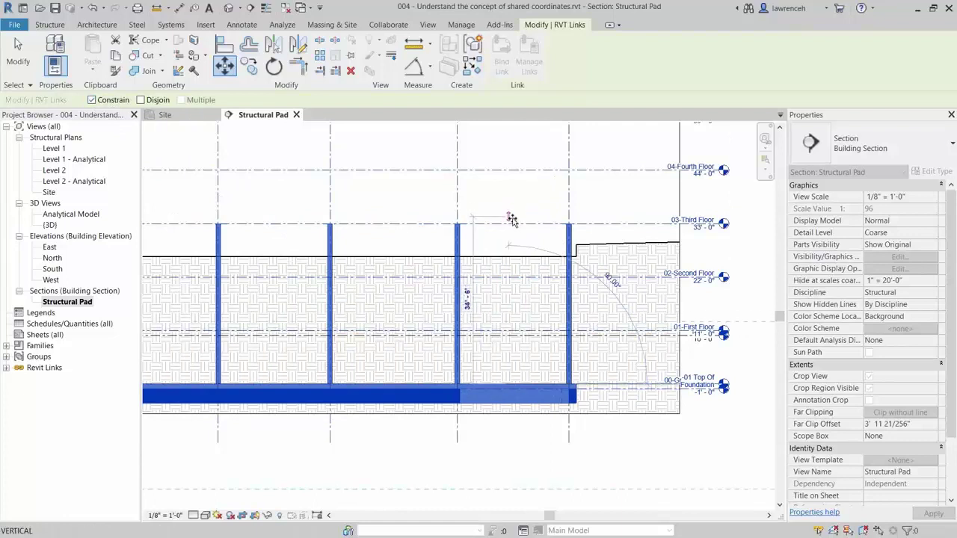
{"action": "left_click", "coordinate": [507, 256]}
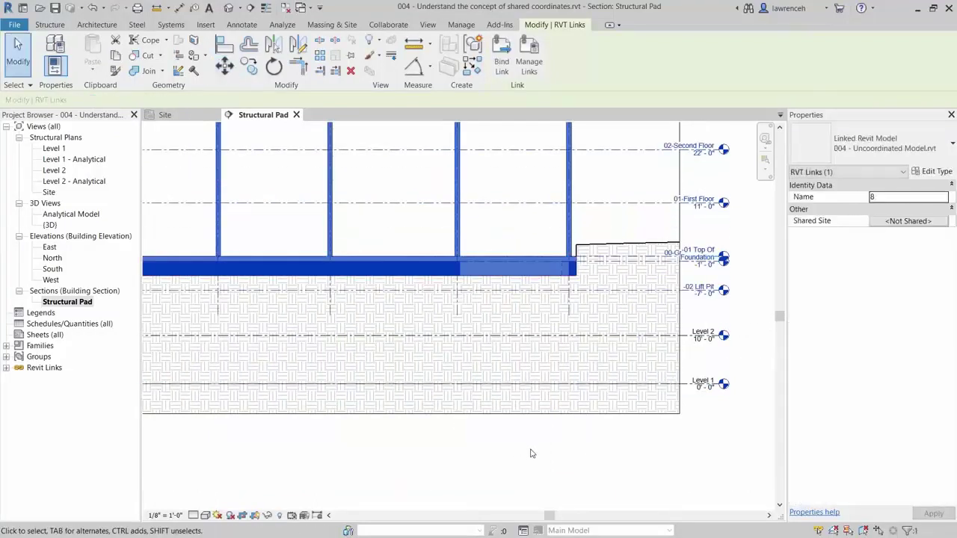
{"action": "left_click", "coordinate": [535, 452]}
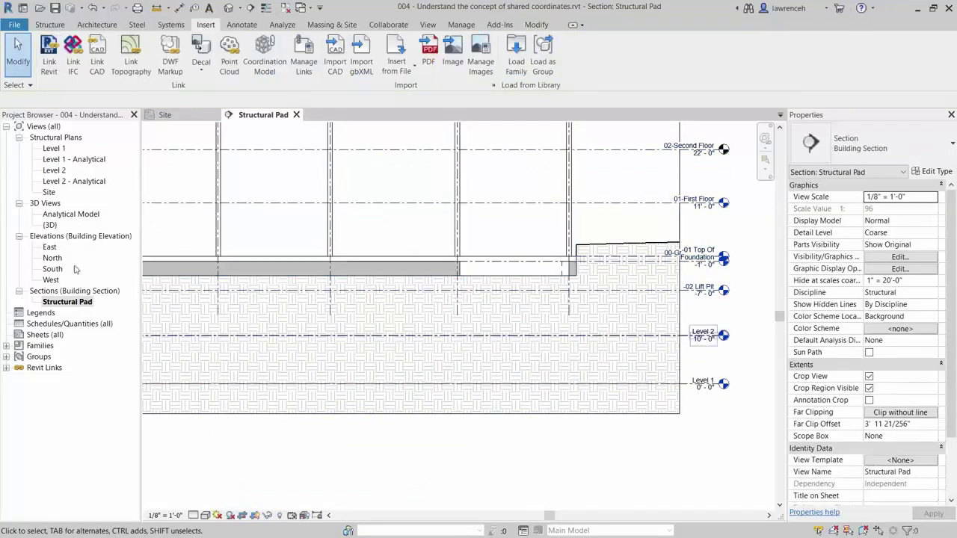
Open the default 3D view and examine how the linked building sits on the site topography.
{"action": "double_click", "coordinate": [49, 225]}
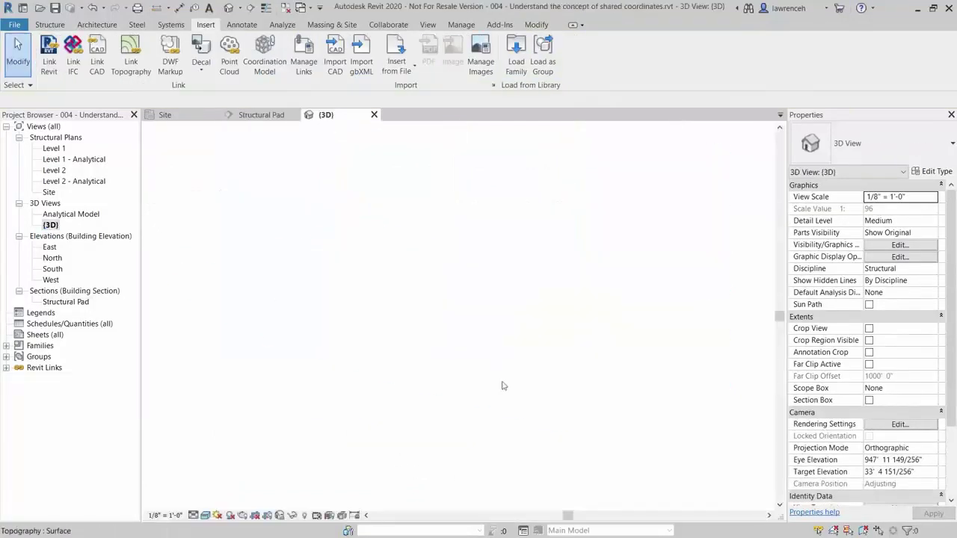
{"action": "middle_click_drag", "start_coordinate": [437, 447], "coordinate": [681, 447], "text": "shift"}
{"action": "scroll", "coordinate": [607, 336], "scroll_direction": "up", "scroll_amount": 5}
{"action": "scroll", "coordinate": [485, 449], "scroll_direction": "down", "scroll_amount": 6}
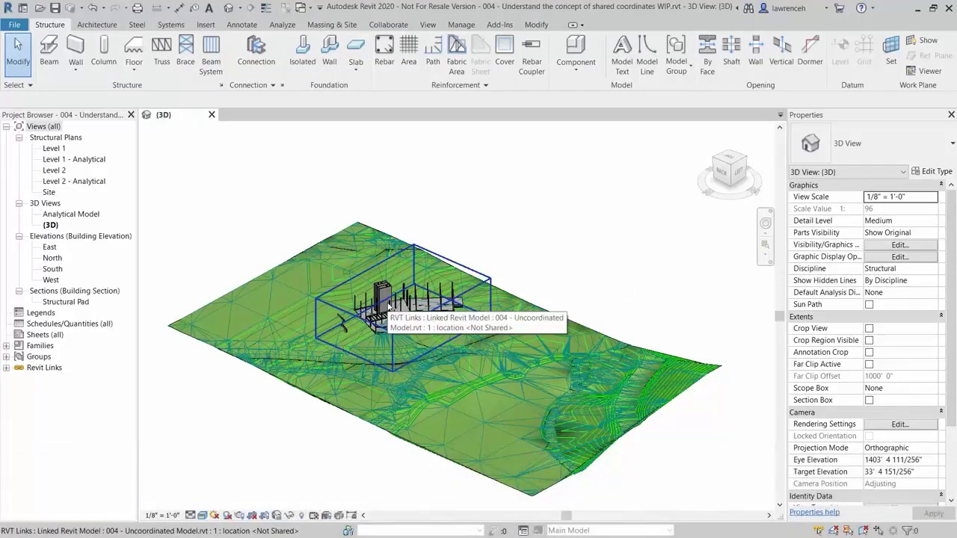
Share the linked model's site by recording its current position as Building A in 004 - Uncoordinated Model.rvt.
{"action": "left_click", "coordinate": [364, 302]}
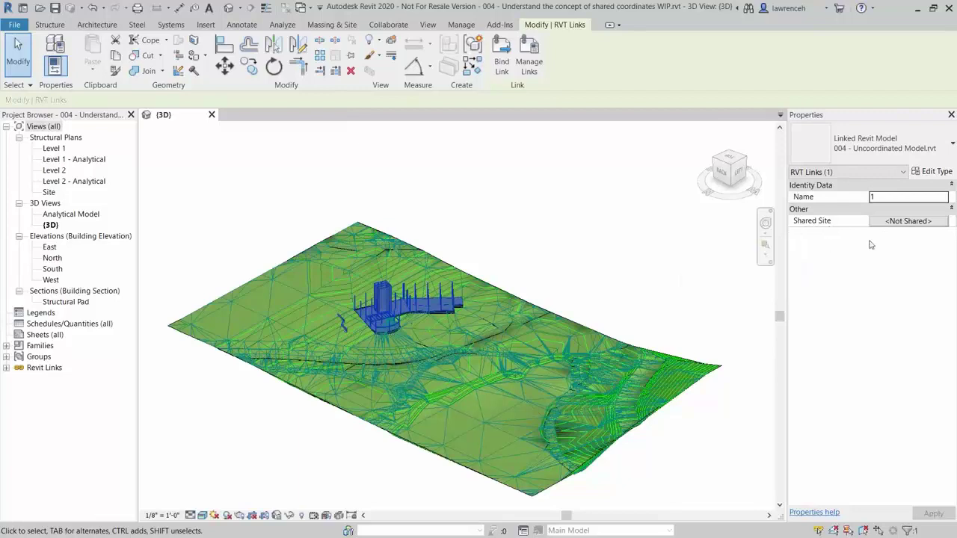
{"action": "left_click", "coordinate": [903, 221]}
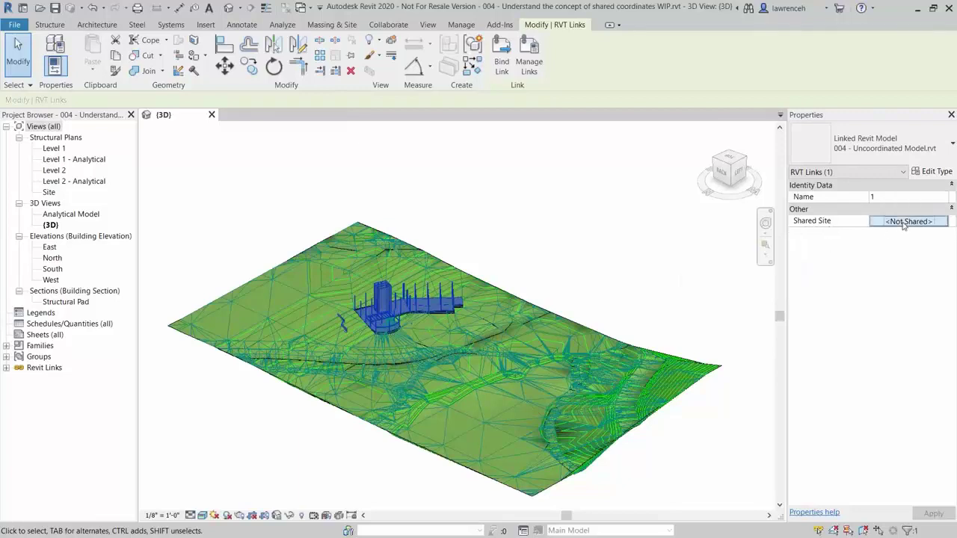
{"action": "left_click", "coordinate": [903, 222]}
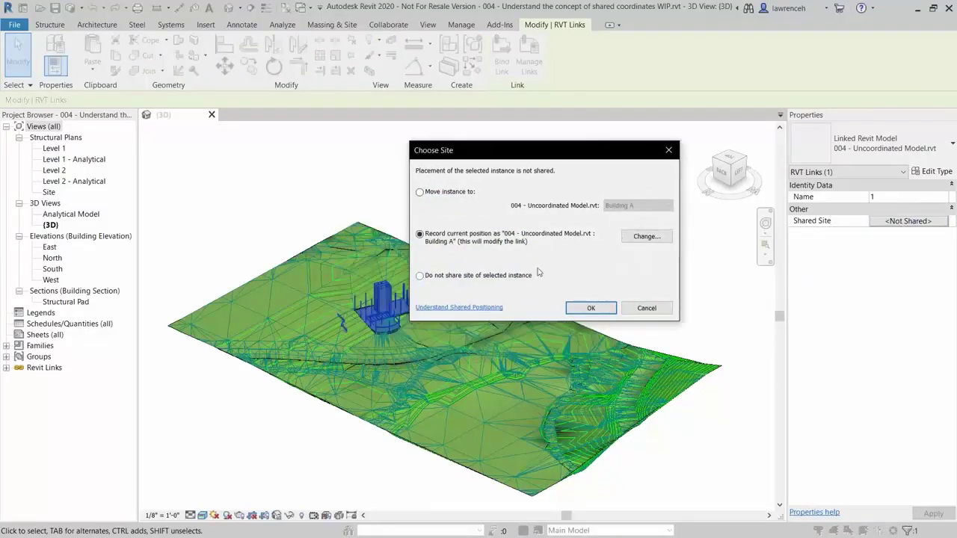
{"action": "left_click", "coordinate": [638, 236]}
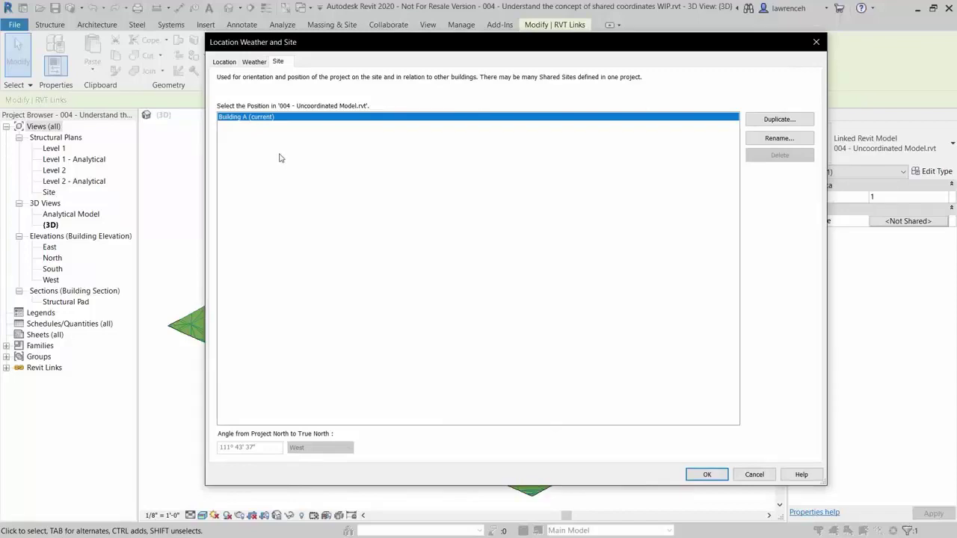
{"action": "left_click", "coordinate": [706, 474]}
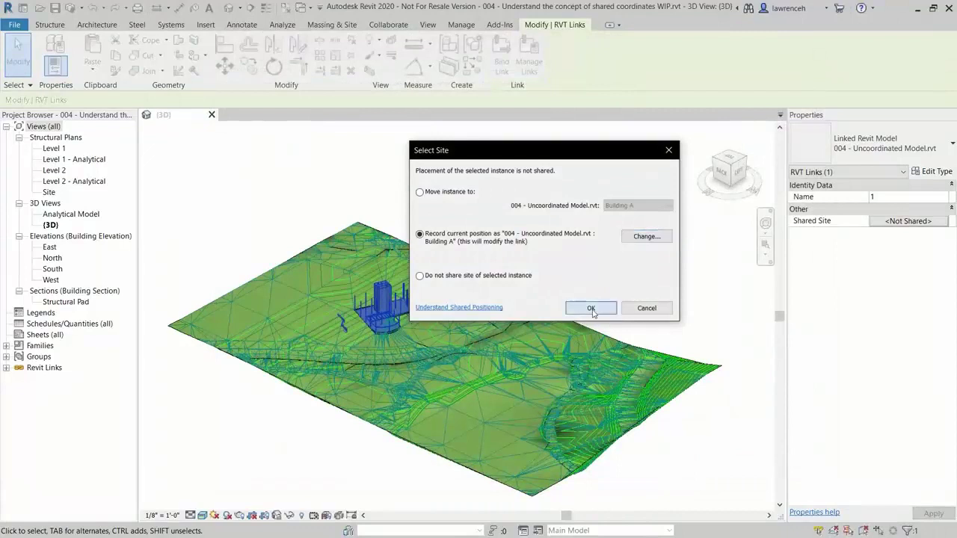
{"action": "left_click", "coordinate": [591, 308]}
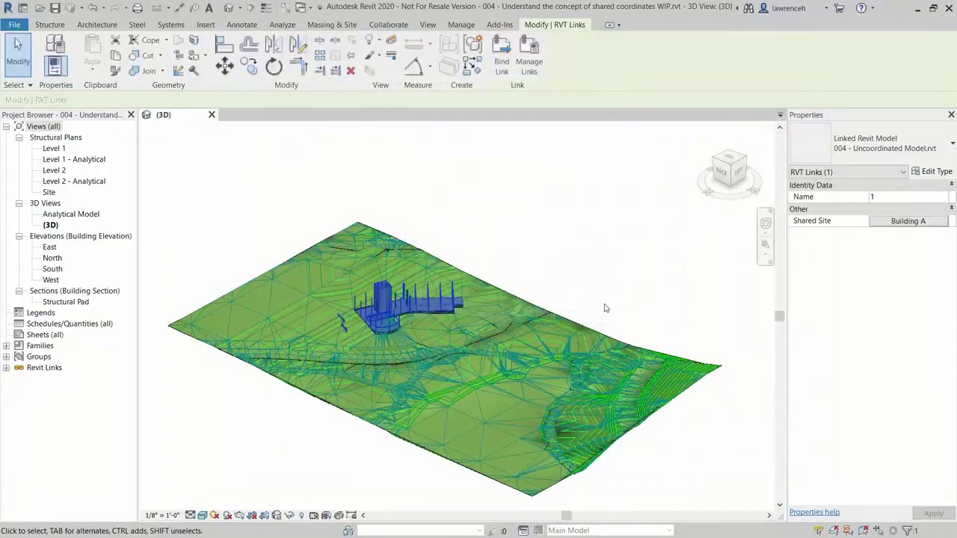
Save the site project and save the changed position back to the linked uncoordinated model.
{"action": "left_click", "coordinate": [55, 8]}
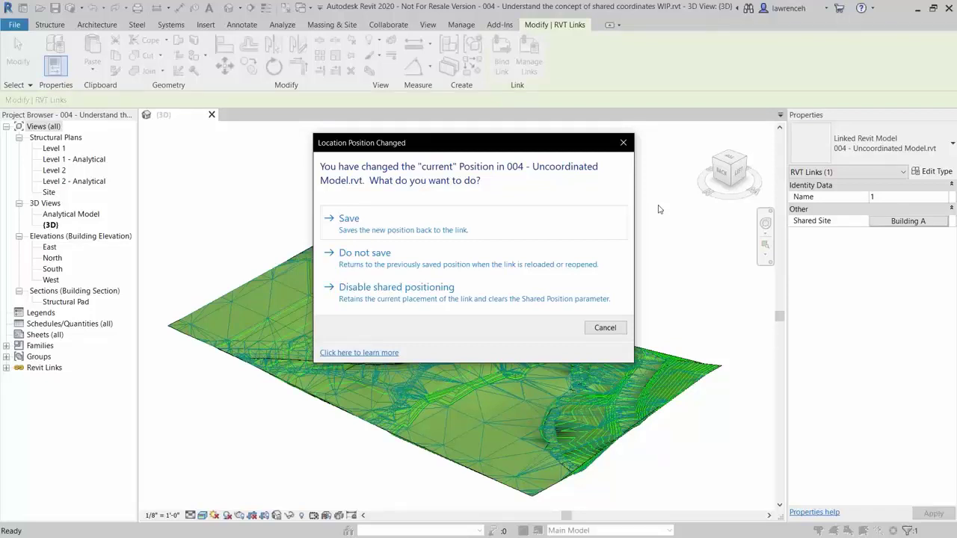
{"action": "left_click", "coordinate": [348, 228]}
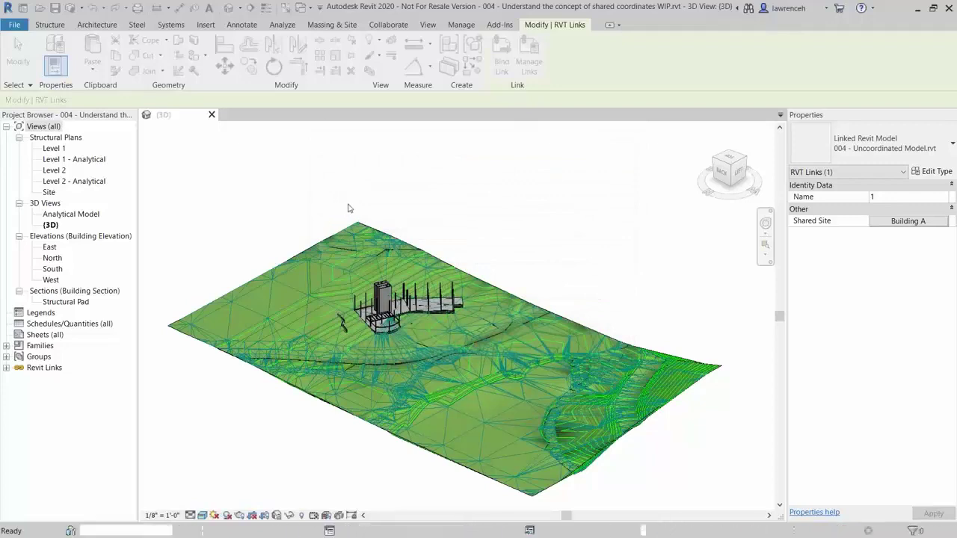
{"action": "left_click", "coordinate": [347, 209]}
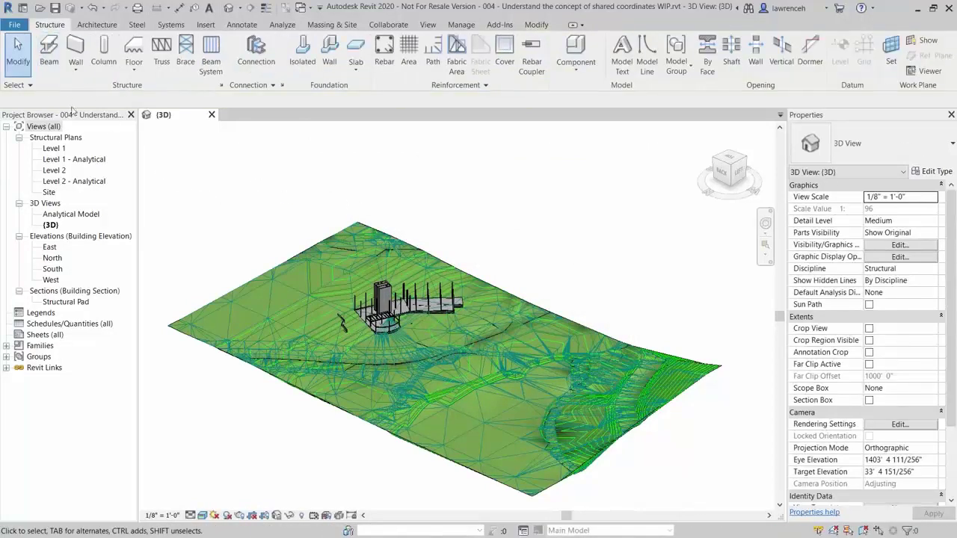
Leave the site project and return to the home screen listing the recent models.
{"action": "left_click", "coordinate": [19, 24]}
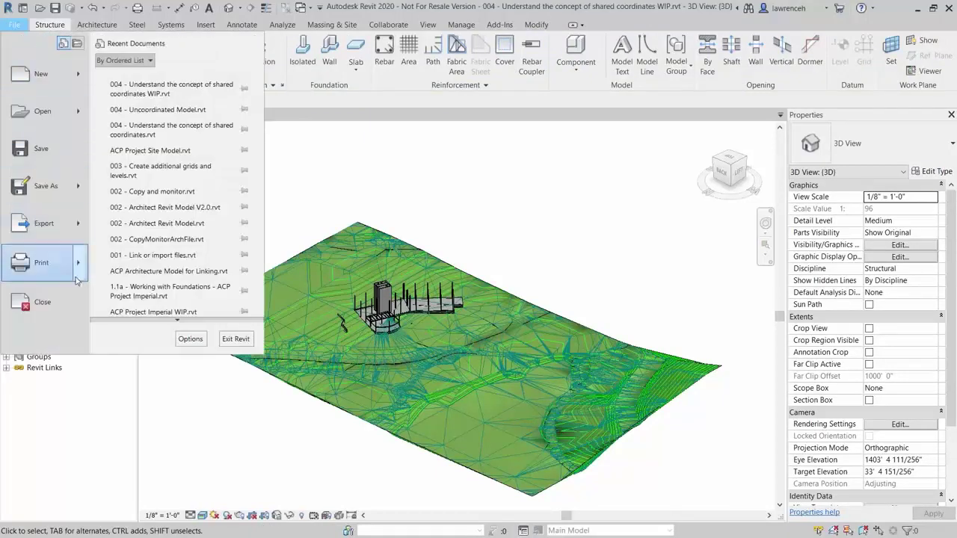
{"action": "left_click", "coordinate": [305, 239]}
{"action": "key", "text": "ctrl+d"}
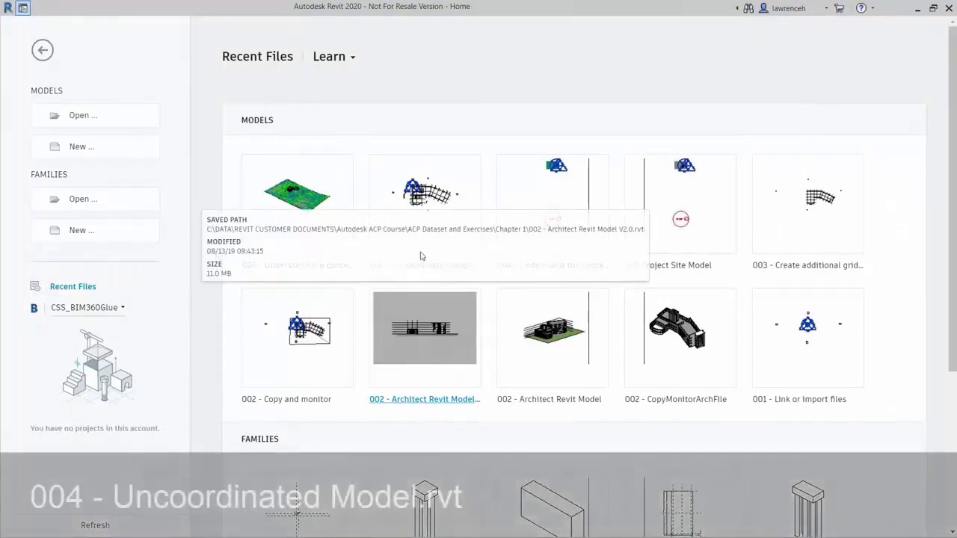
Open 004 - Uncoordinated Model.rvt and show its 00-Ground Floor structural plan.
{"action": "left_click", "coordinate": [439, 220]}
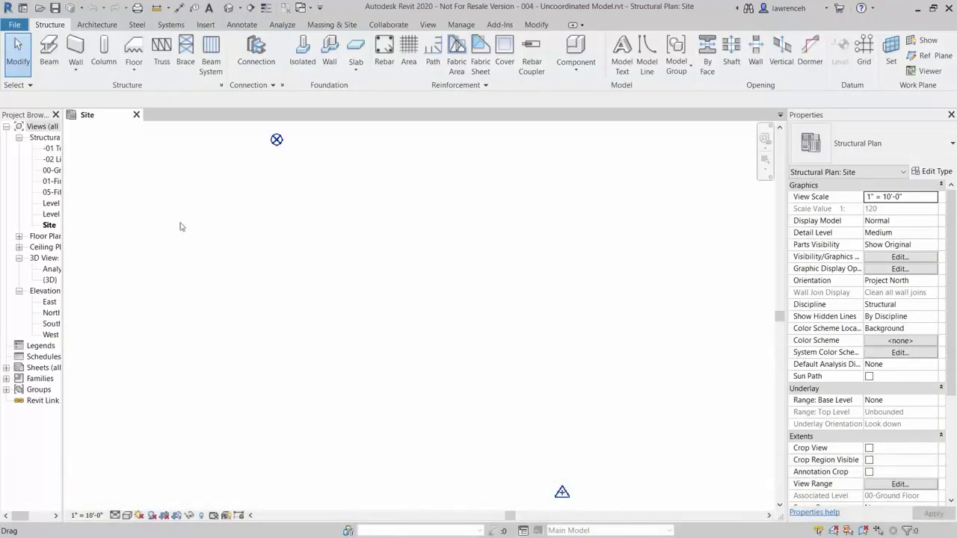
{"action": "left_click_drag", "start_coordinate": [63, 237], "coordinate": [125, 241]}
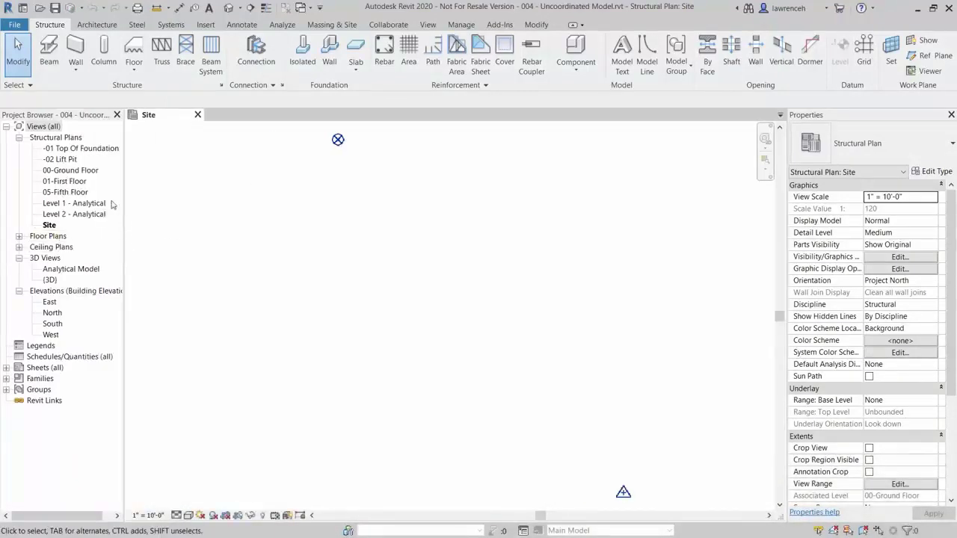
{"action": "double_click", "coordinate": [71, 172]}
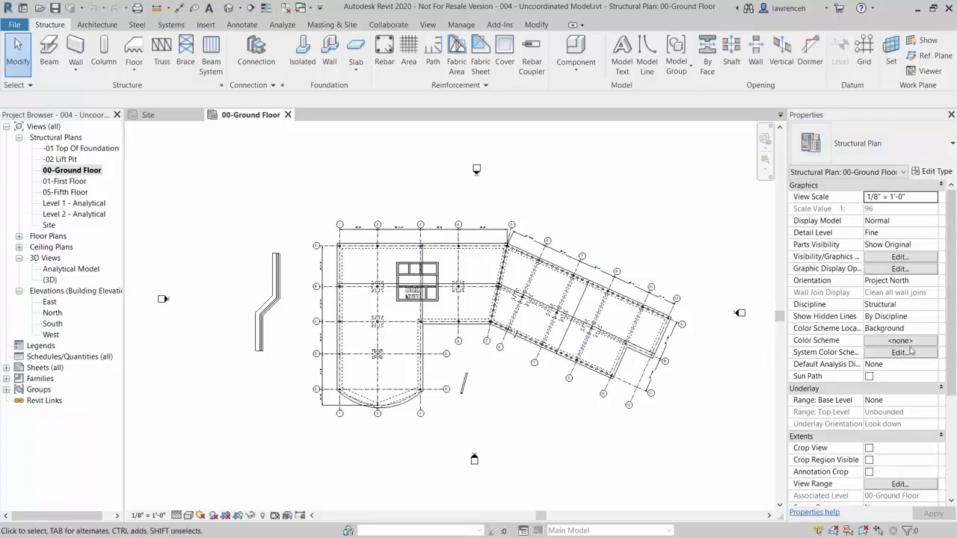
Set the orientation of the 00-Ground Floor plan view to True North.
{"action": "left_click", "coordinate": [843, 282]}
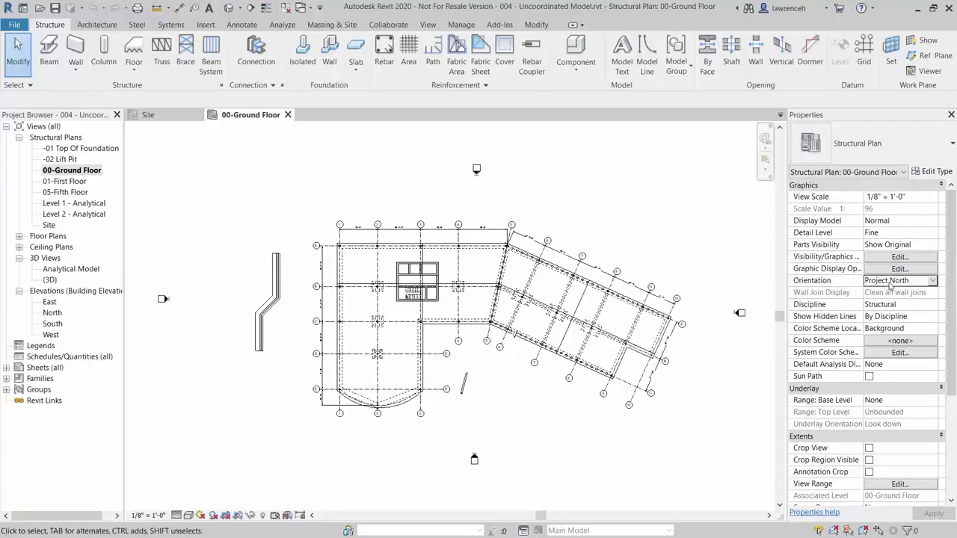
{"action": "left_click", "coordinate": [932, 282]}
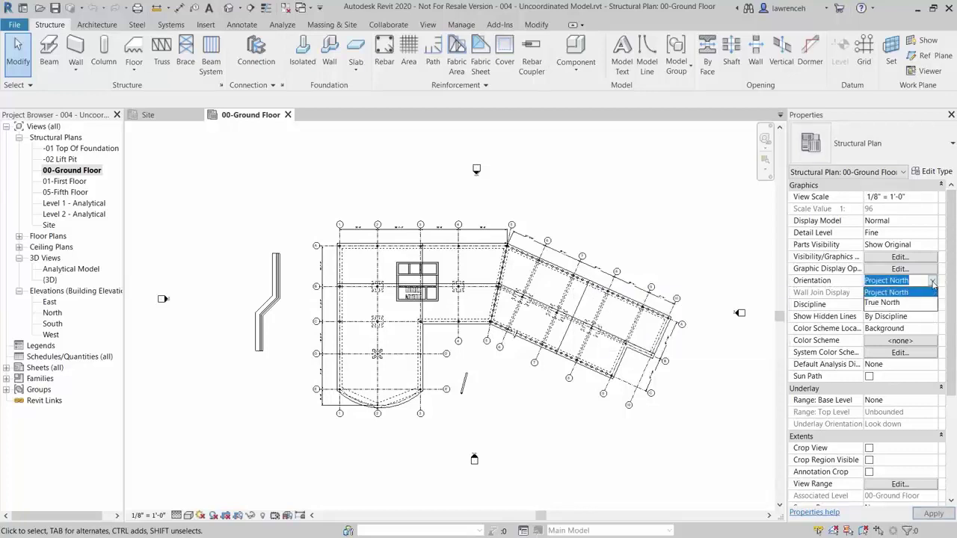
{"action": "left_click", "coordinate": [882, 301]}
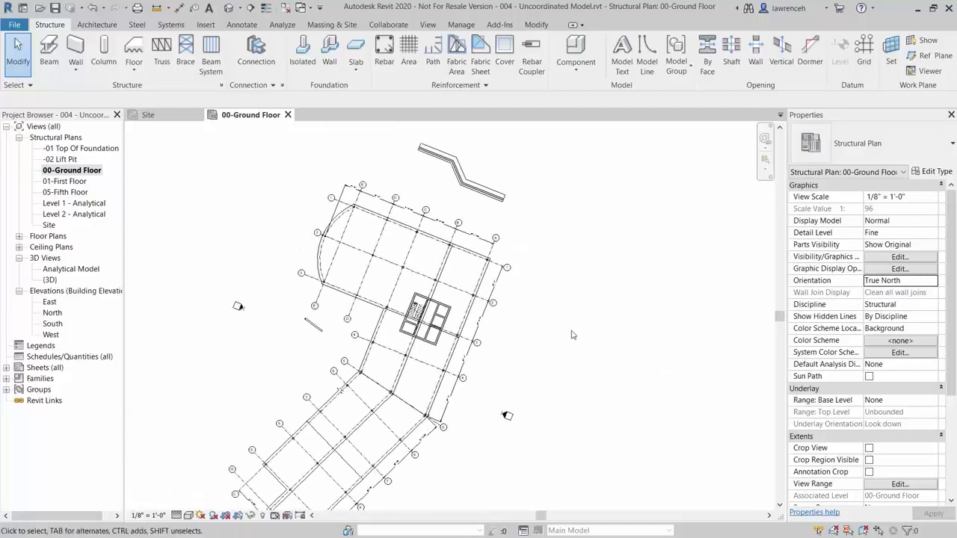
{"action": "scroll", "coordinate": [576, 336], "scroll_direction": "down", "scroll_amount": 2}
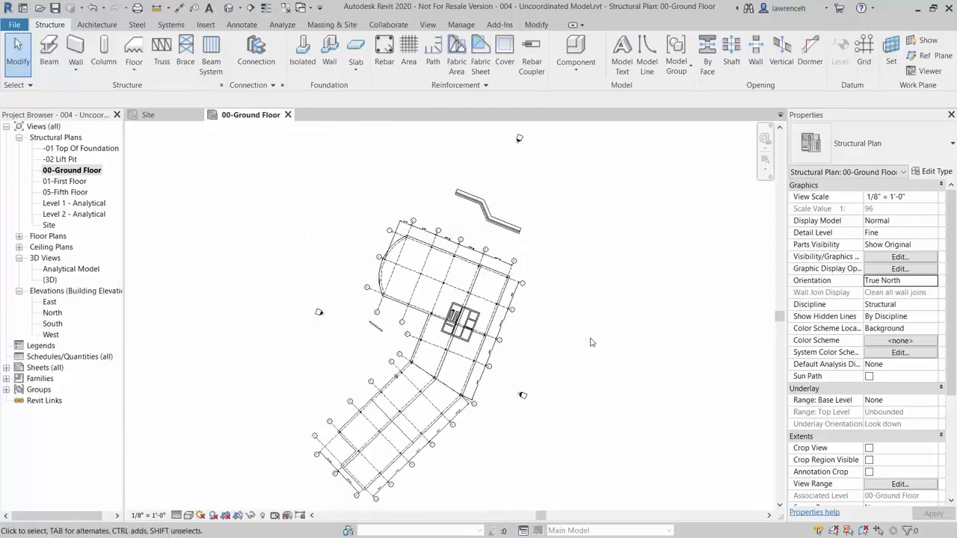
Place a Horizontal spot coordinate with leader and shoulder on the column at the intersection of grids A and 1.
{"action": "scroll", "coordinate": [506, 292], "scroll_direction": "up", "scroll_amount": 5}
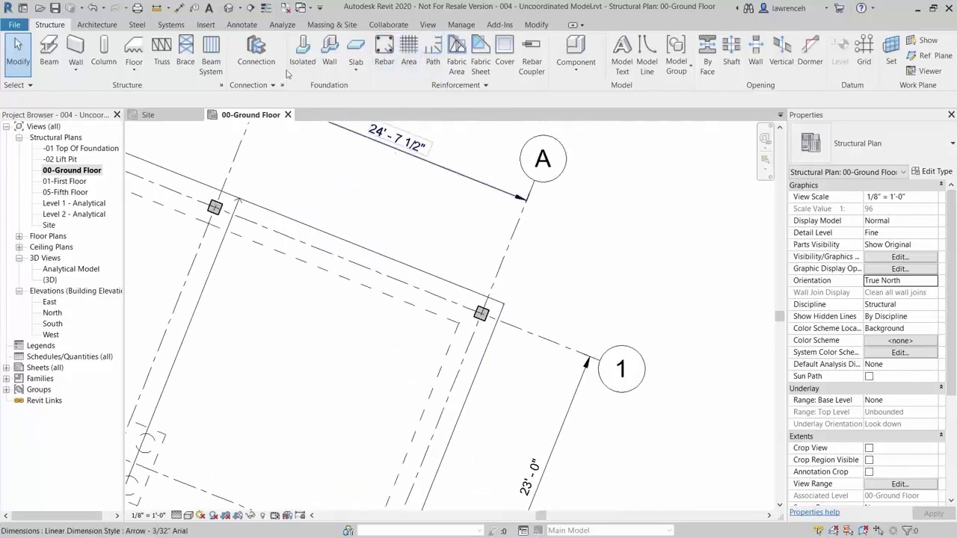
{"action": "left_click", "coordinate": [241, 27]}
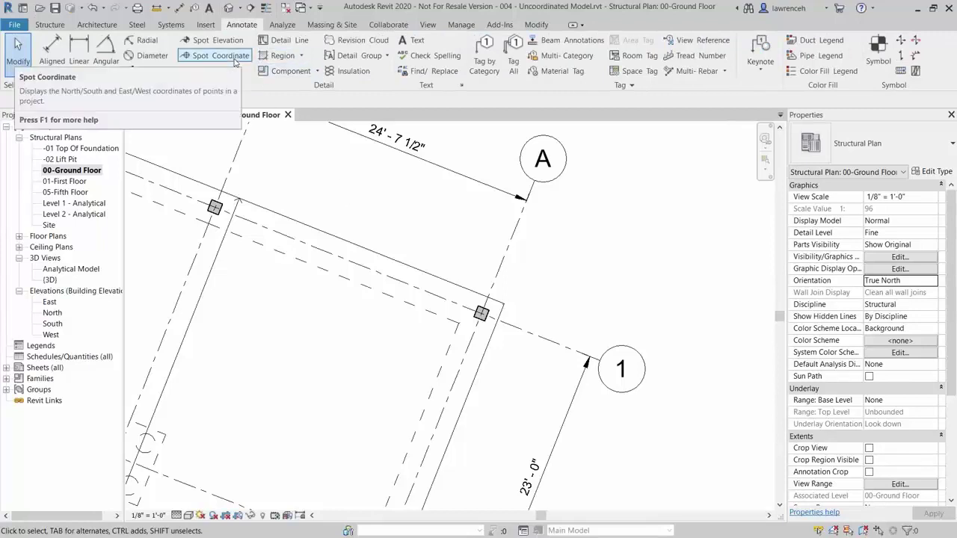
{"action": "left_click", "coordinate": [234, 62]}
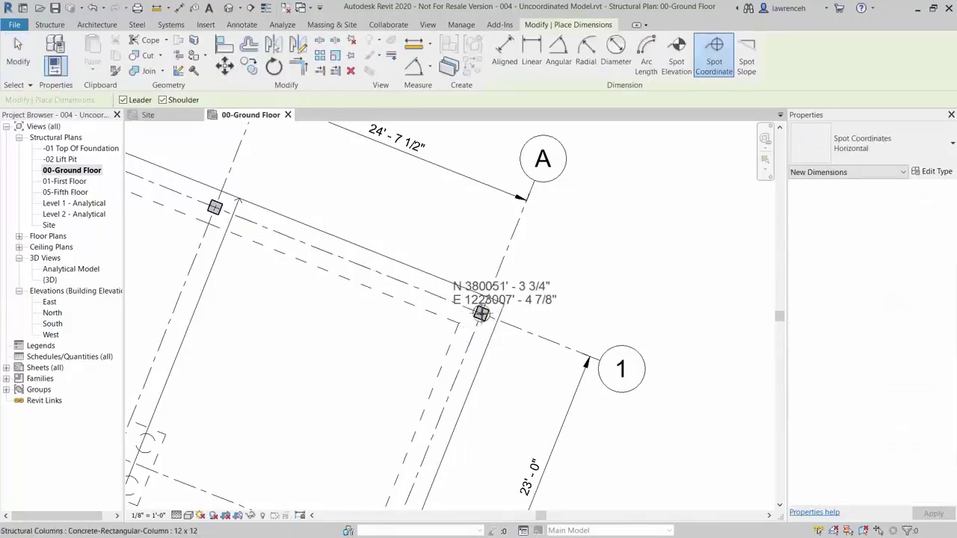
{"action": "left_click", "coordinate": [481, 314]}
{"action": "left_click", "coordinate": [542, 262]}
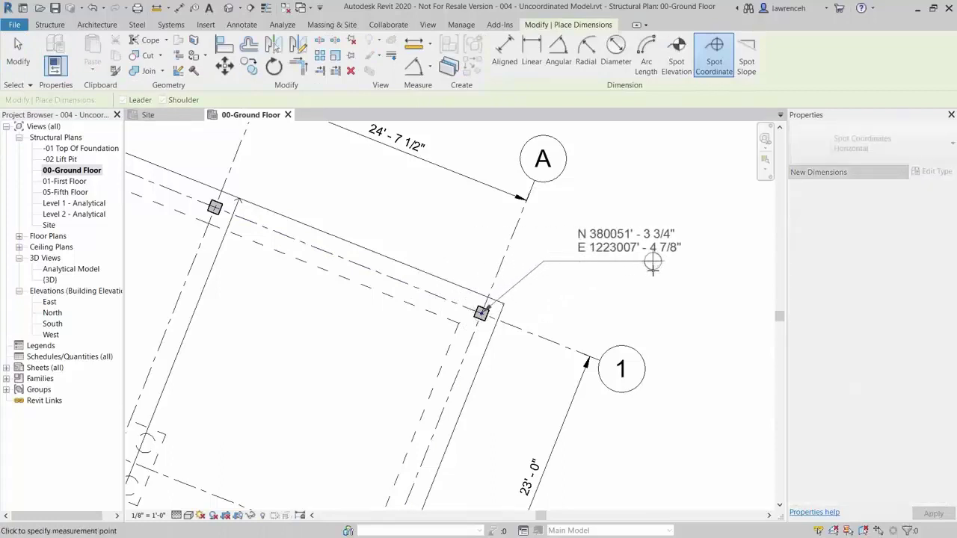
{"action": "left_click", "coordinate": [651, 266]}
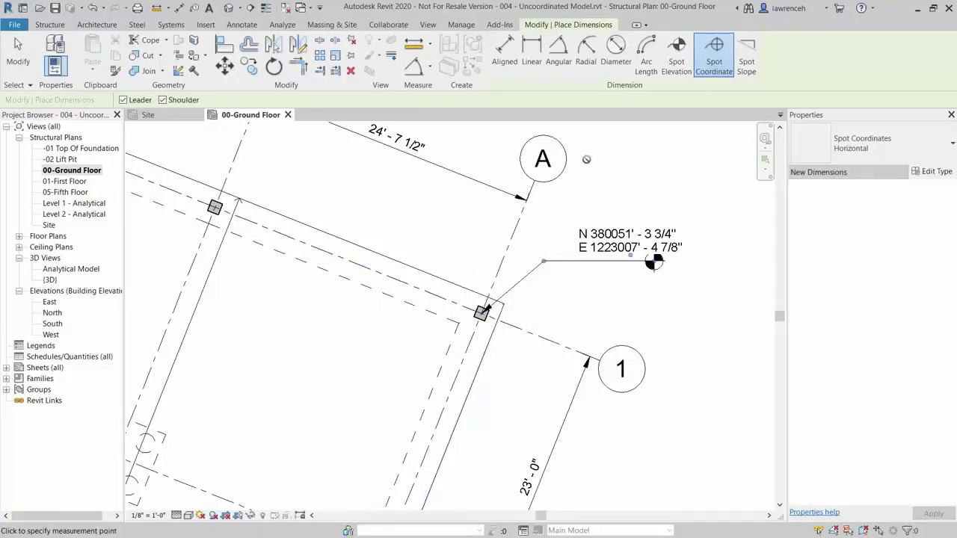
{"action": "right_click", "coordinate": [586, 159]}
{"action": "left_click", "coordinate": [613, 167]}
{"action": "scroll", "coordinate": [520, 245], "scroll_direction": "down", "scroll_amount": 2}
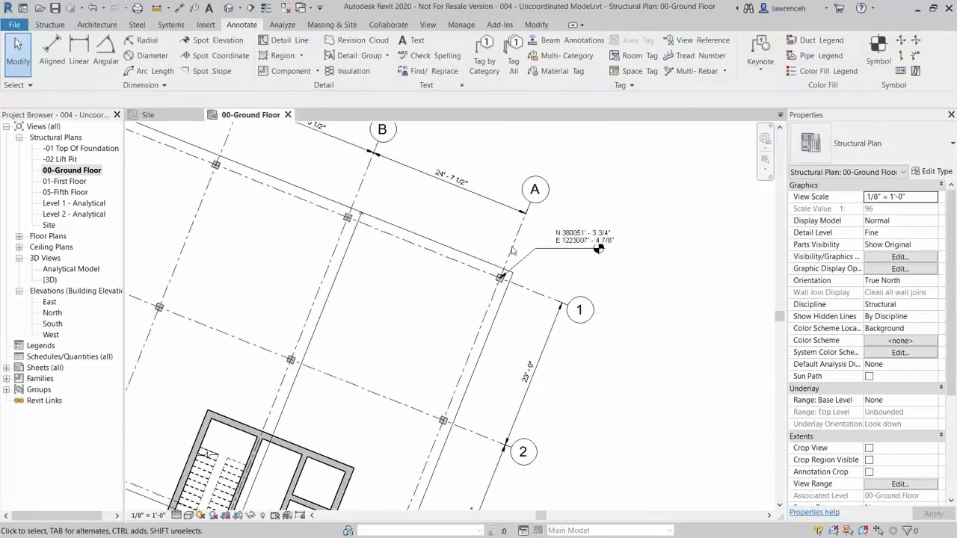
In the South elevation, set the Elevation Base of the 00-Ground Floor level's 1/4" Head type to Survey Point.
{"action": "double_click", "coordinate": [52, 324]}
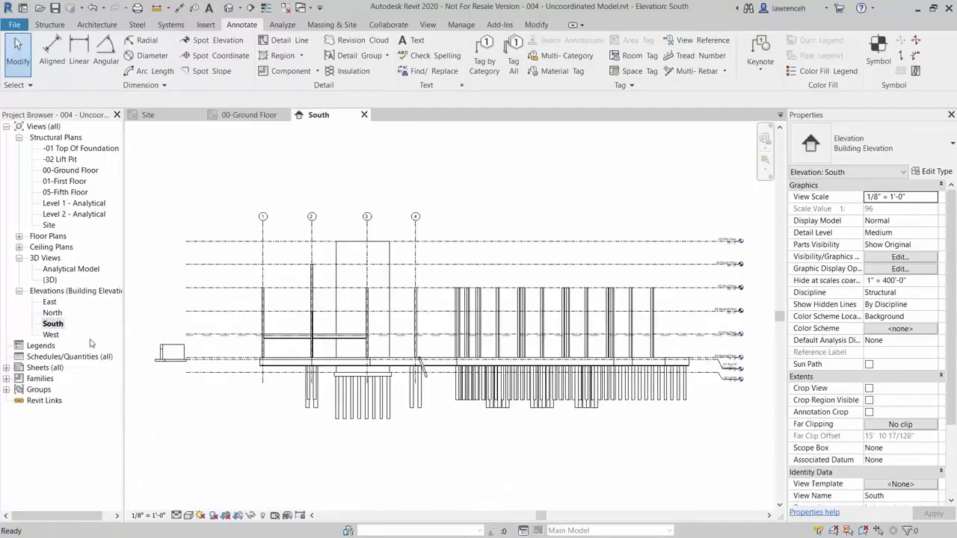
{"action": "scroll", "coordinate": [705, 367], "scroll_direction": "up", "scroll_amount": 6}
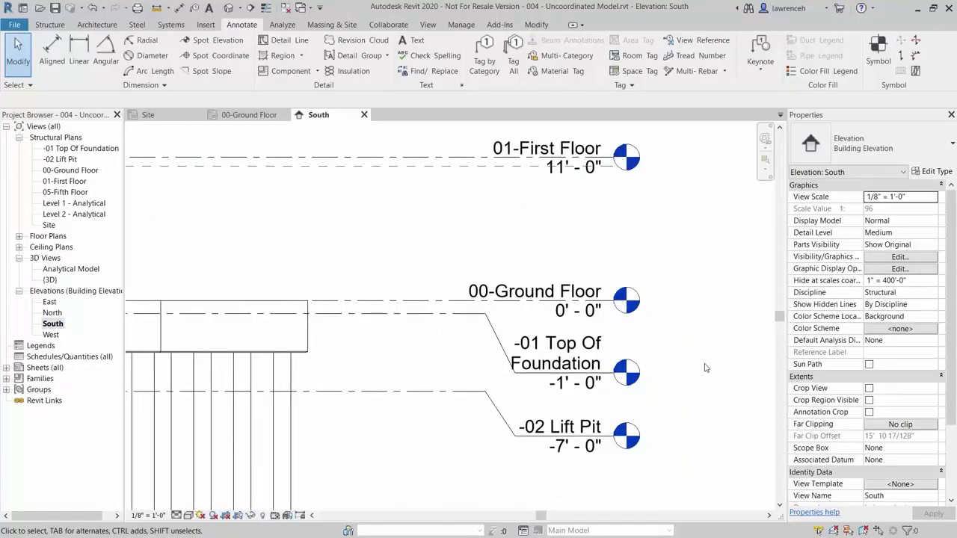
{"action": "left_click", "coordinate": [570, 298]}
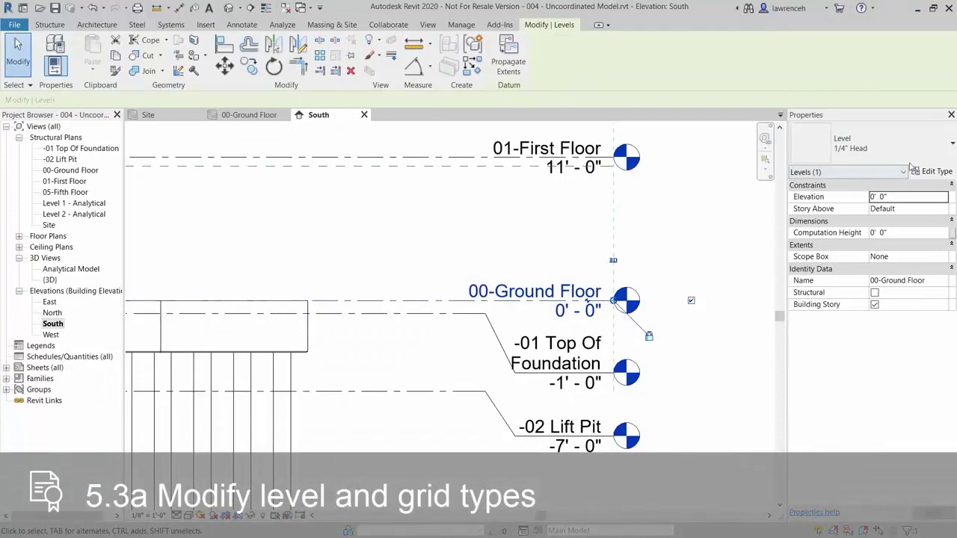
{"action": "left_click", "coordinate": [932, 172]}
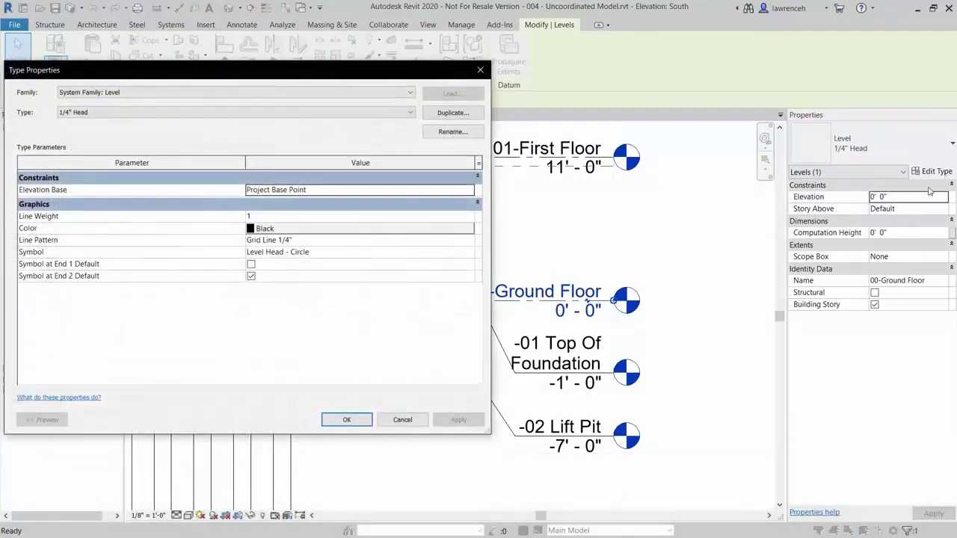
{"action": "left_click_drag", "start_coordinate": [81, 69], "coordinate": [92, 69]}
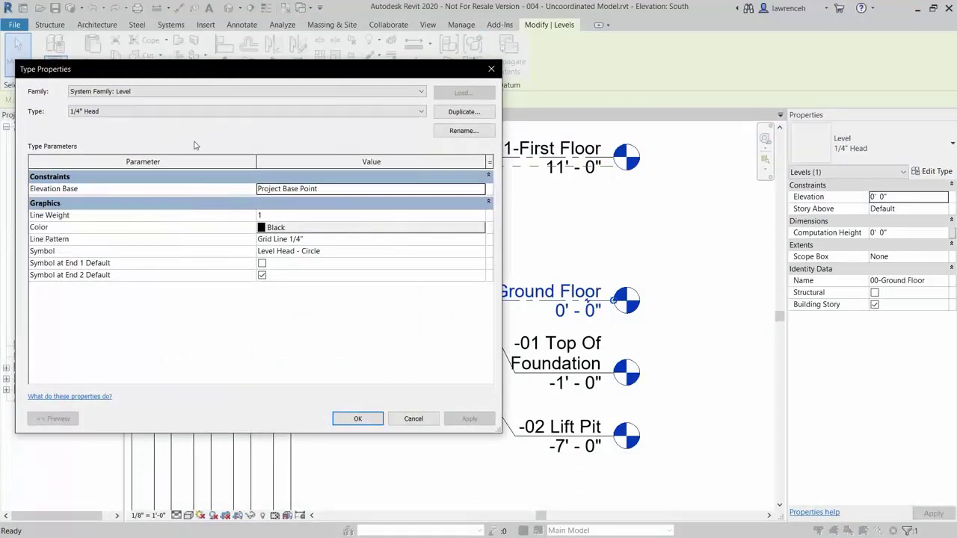
{"action": "left_click", "coordinate": [411, 188]}
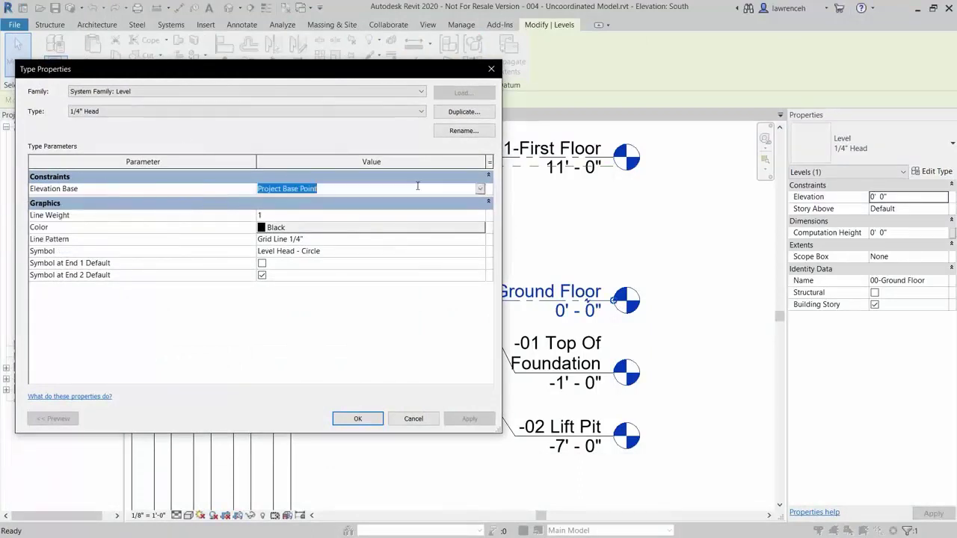
{"action": "left_click", "coordinate": [479, 191]}
{"action": "left_click", "coordinate": [274, 210]}
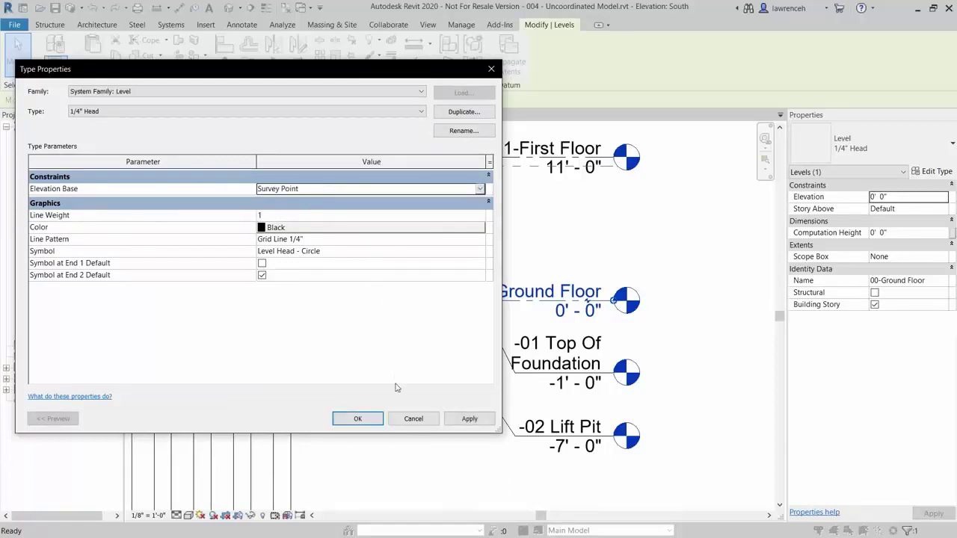
{"action": "left_click", "coordinate": [367, 421]}
{"action": "left_click", "coordinate": [729, 275]}
{"action": "scroll", "coordinate": [677, 374], "scroll_direction": "down", "scroll_amount": 3}
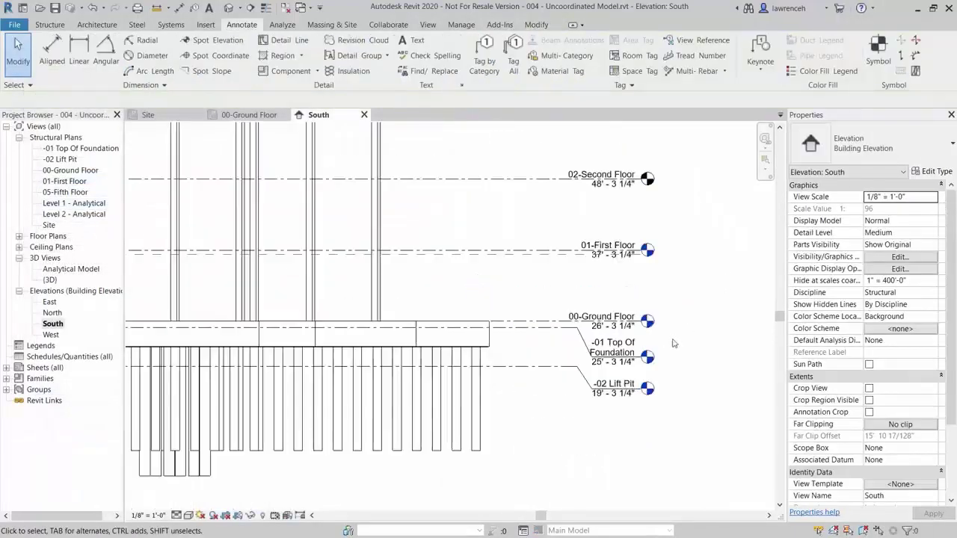
{"action": "scroll", "coordinate": [676, 374], "scroll_direction": "down", "scroll_amount": 2}
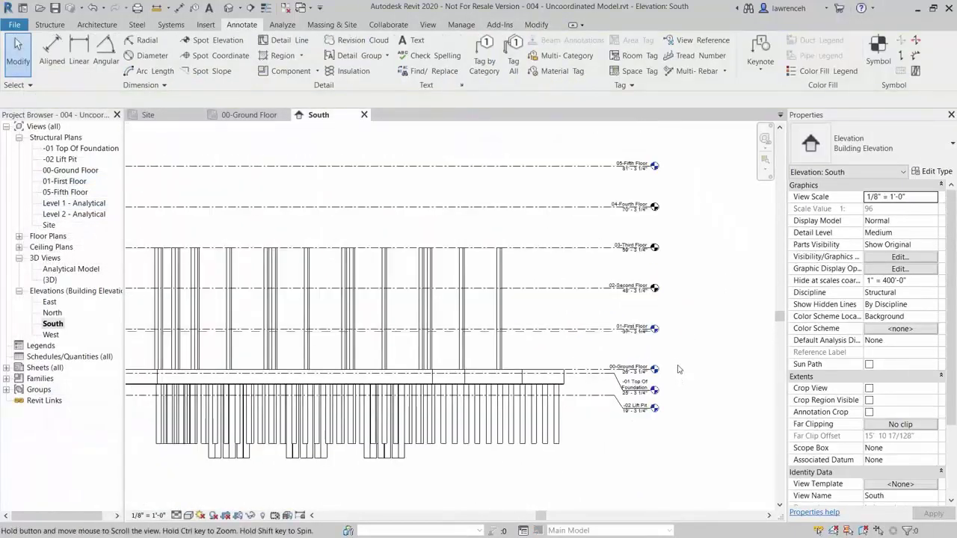
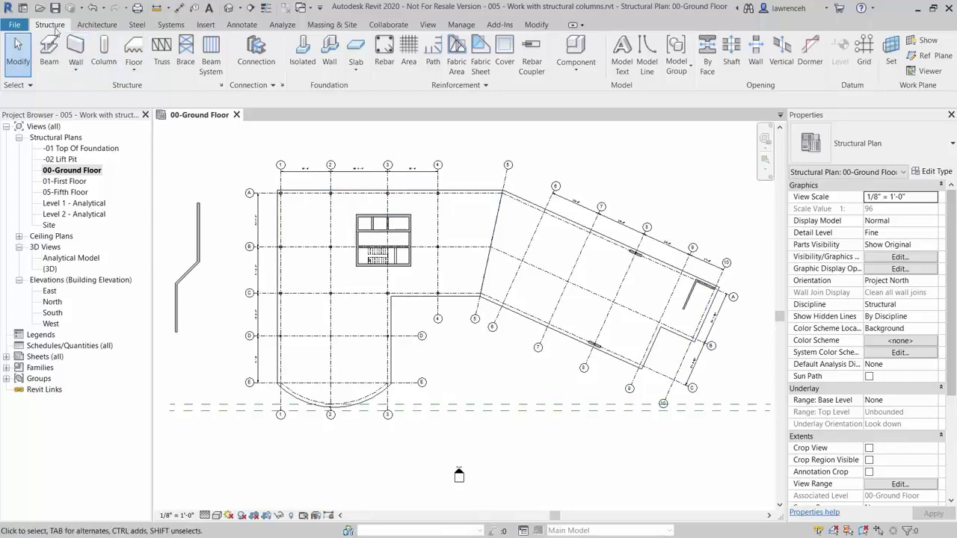
Start a vertical Concrete-Rectangular-Column 12 x 12 with tagging on placement, and set its extent to Height up to 04-Fourth Floor.
{"action": "left_click", "coordinate": [110, 61]}
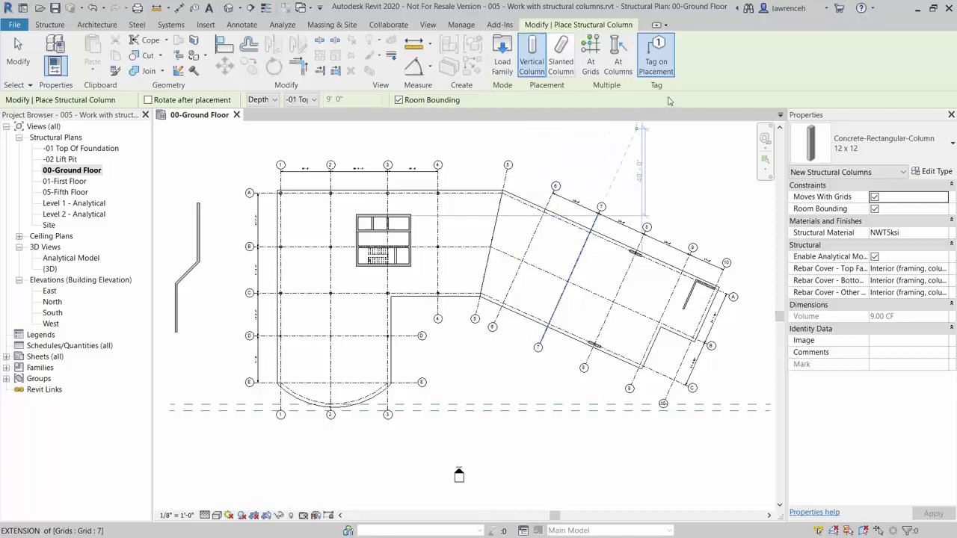
{"action": "left_click", "coordinate": [671, 71]}
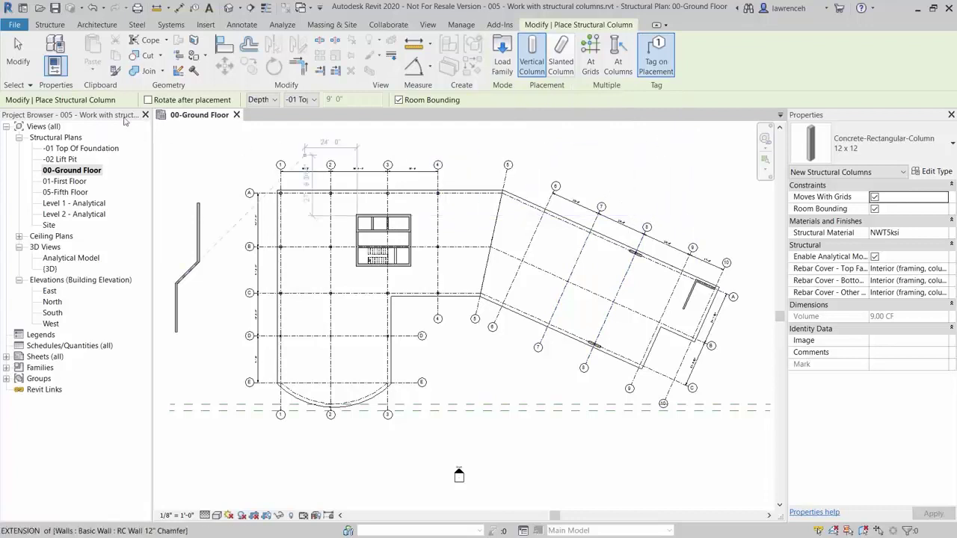
{"action": "left_click", "coordinate": [275, 102]}
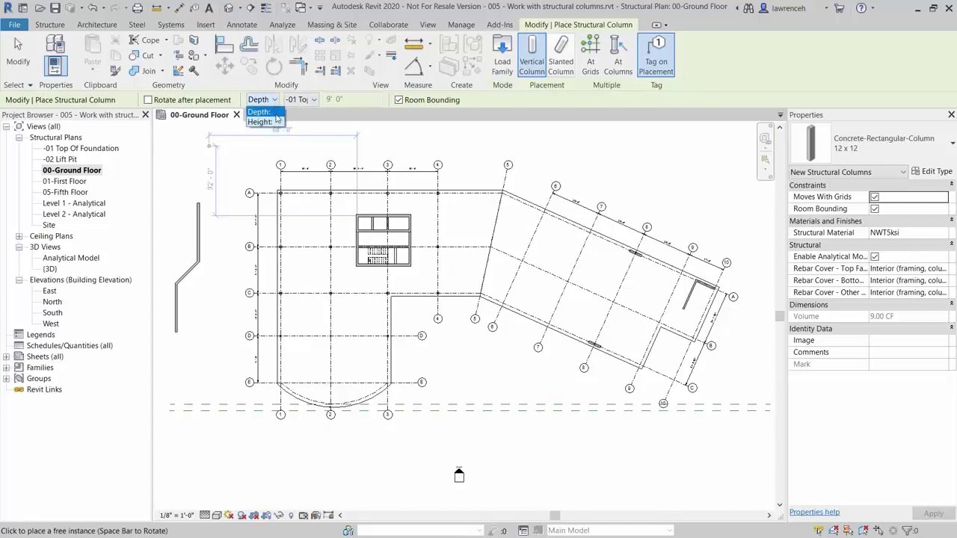
{"action": "left_click", "coordinate": [269, 121]}
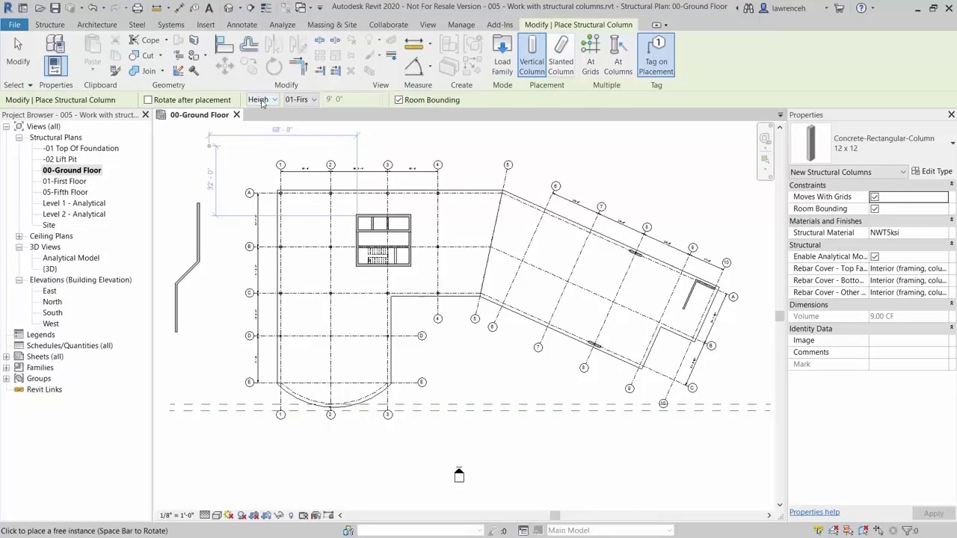
{"action": "left_click", "coordinate": [314, 99]}
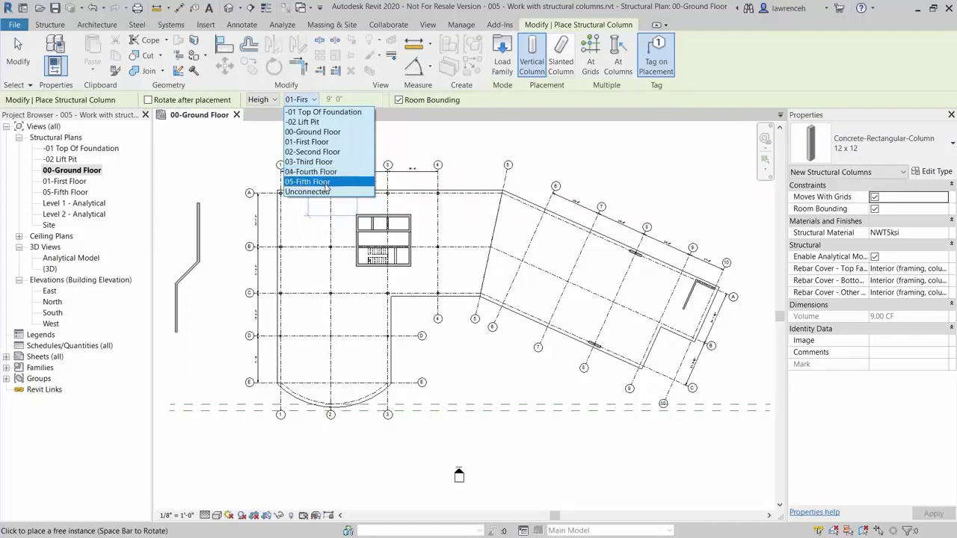
{"action": "left_click", "coordinate": [322, 193]}
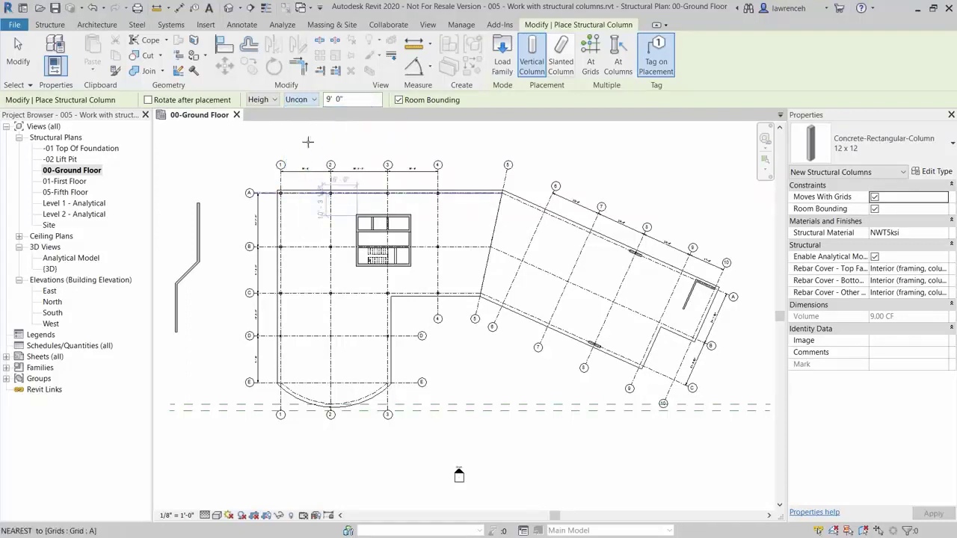
{"action": "left_click", "coordinate": [308, 100]}
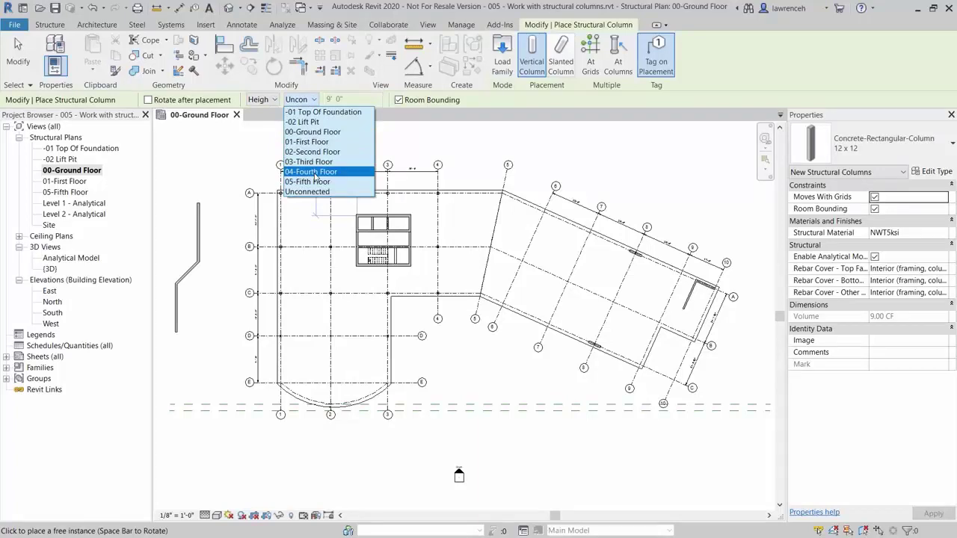
{"action": "left_click", "coordinate": [315, 172]}
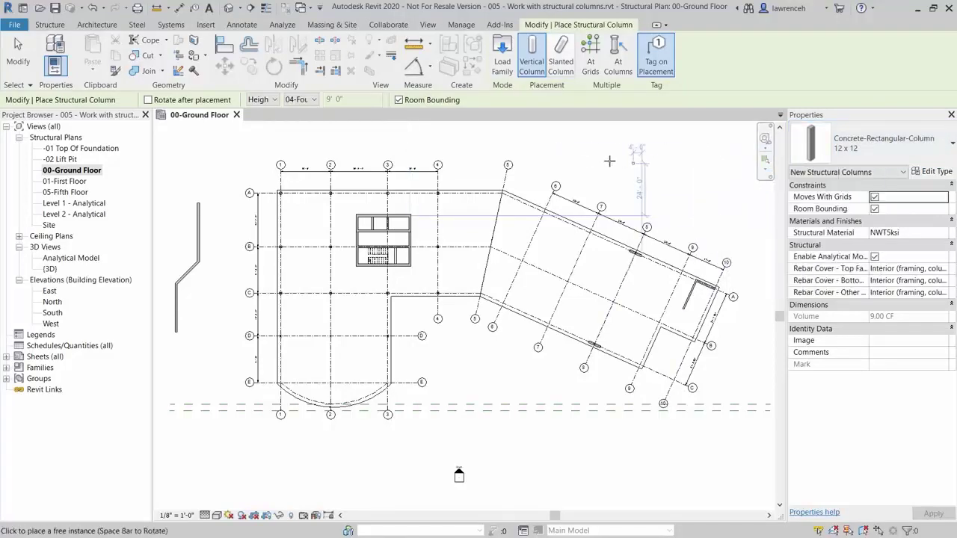
Place 12 x 12 concrete columns at the intersections of grid 5 with grids A, B and C.
{"action": "scroll", "coordinate": [550, 167], "scroll_direction": "up", "scroll_amount": 8}
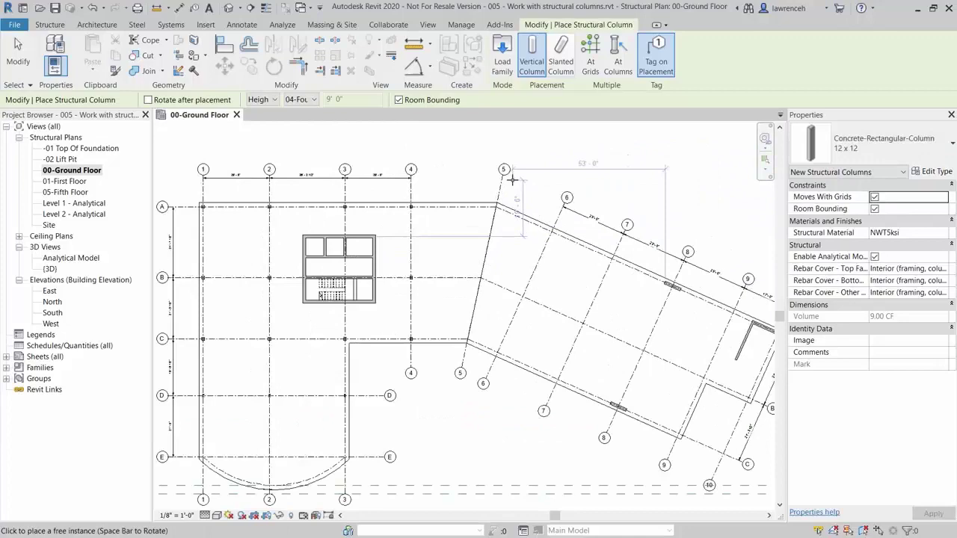
{"action": "scroll", "coordinate": [500, 208], "scroll_direction": "up", "scroll_amount": 2}
{"action": "middle_click_drag", "start_coordinate": [502, 198], "coordinate": [501, 262]}
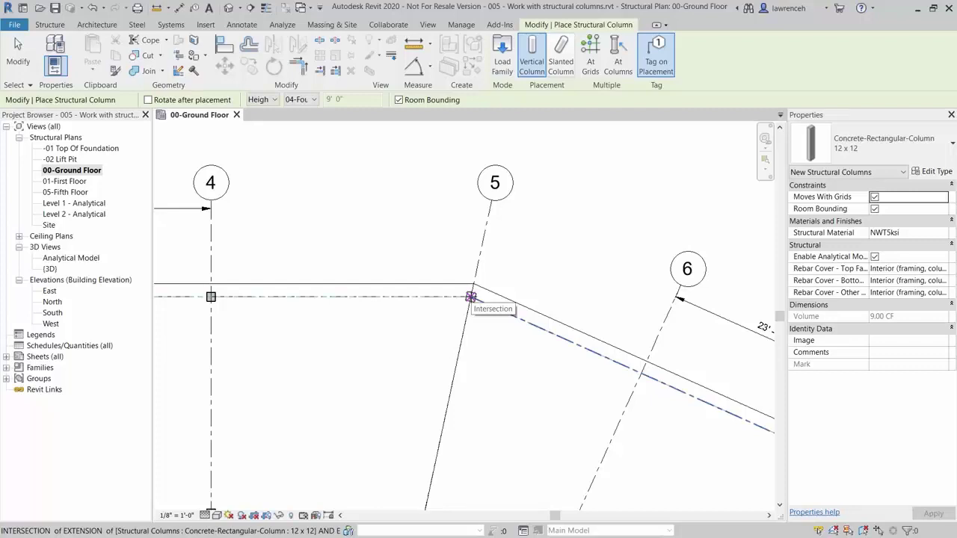
{"action": "left_click", "coordinate": [471, 297]}
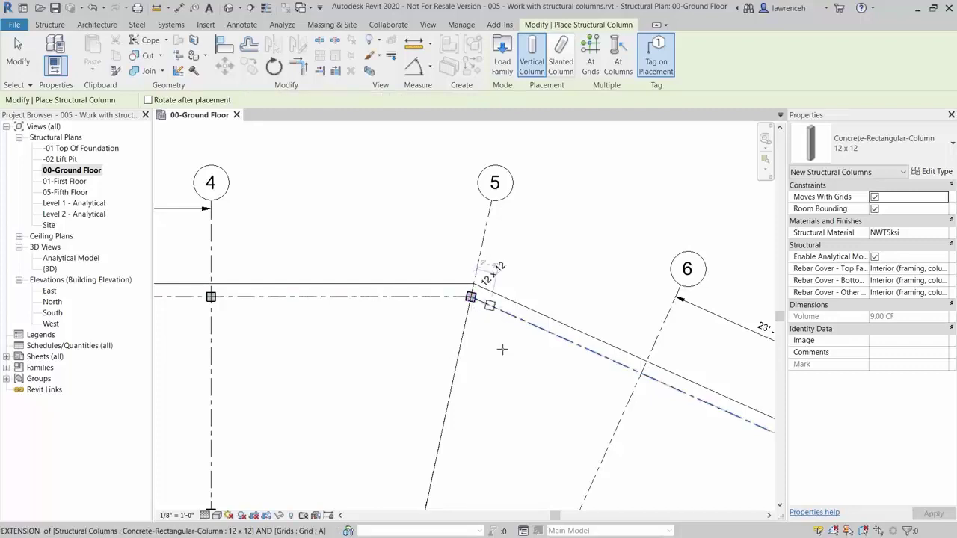
{"action": "middle_click_drag", "start_coordinate": [487, 421], "coordinate": [508, 269]}
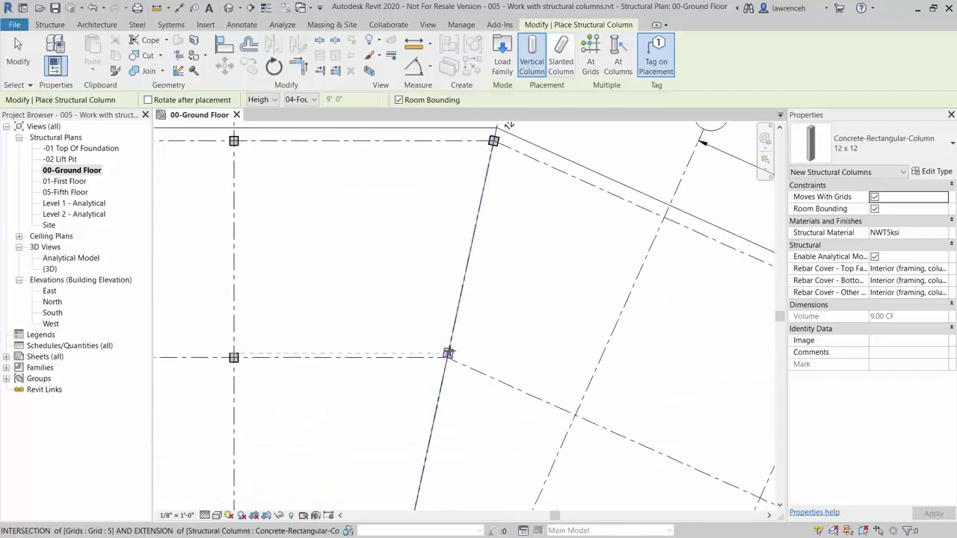
{"action": "left_click", "coordinate": [447, 357]}
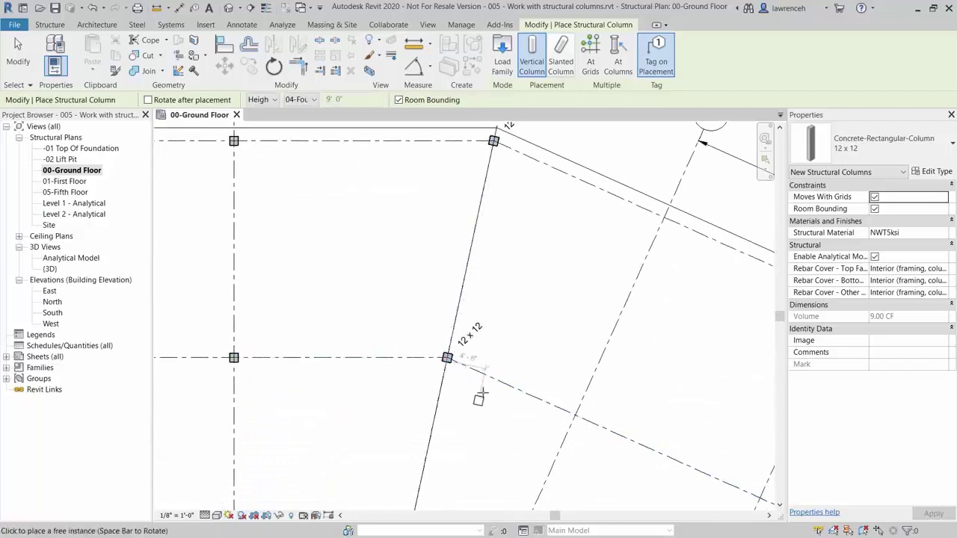
{"action": "middle_click_drag", "start_coordinate": [527, 269], "coordinate": [413, 338]}
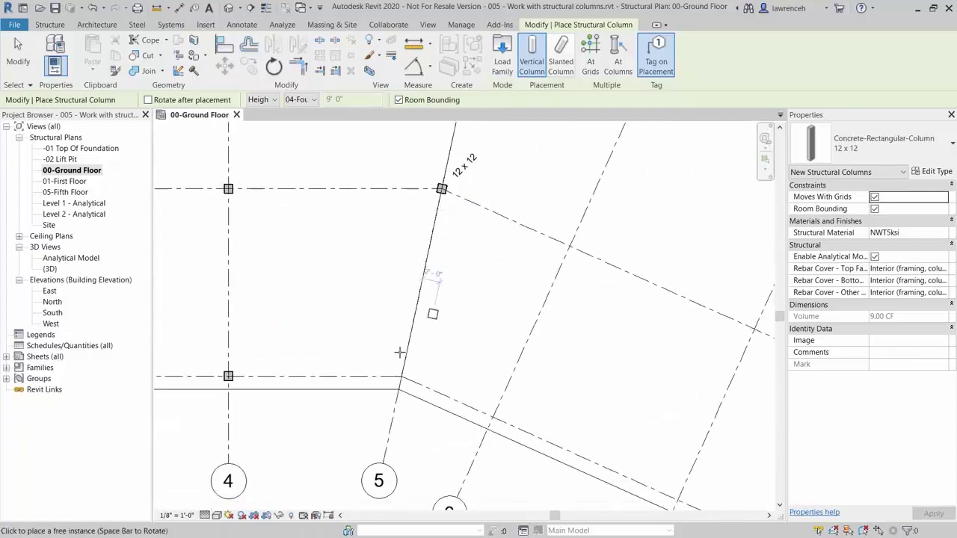
{"action": "left_click", "coordinate": [402, 376]}
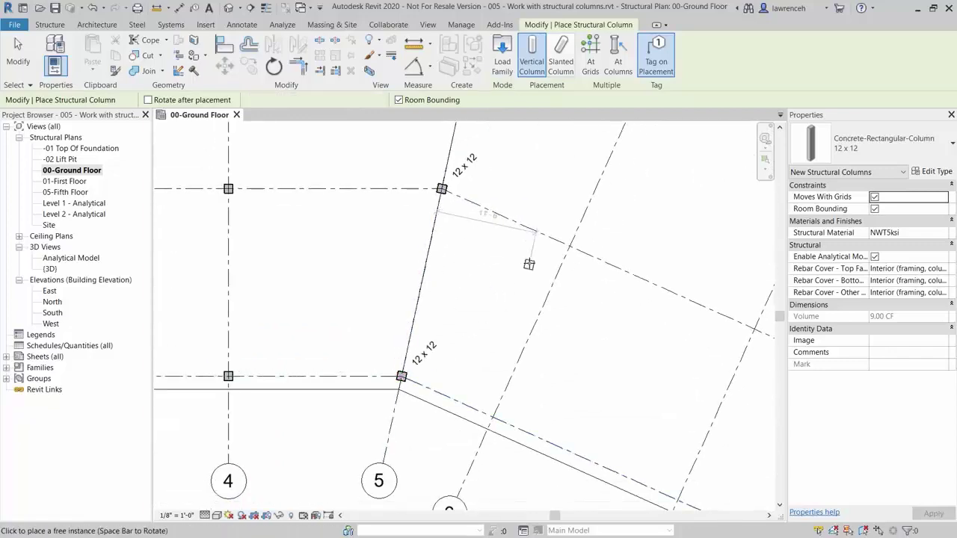
Use At Grids to place columns at the intersections of grids 6 to 10 with A, B and C in the angled wing, and accept the warnings.
{"action": "scroll", "coordinate": [494, 314], "scroll_direction": "down", "scroll_amount": 5}
{"action": "scroll", "coordinate": [479, 357], "scroll_direction": "down", "scroll_amount": 1}
{"action": "middle_click_drag", "start_coordinate": [479, 357], "coordinate": [401, 293]}
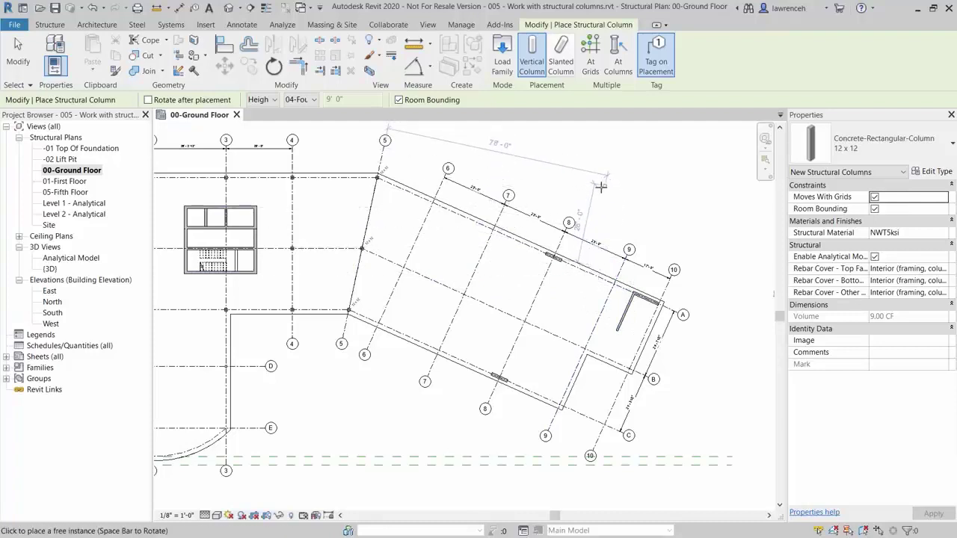
{"action": "left_click", "coordinate": [591, 65]}
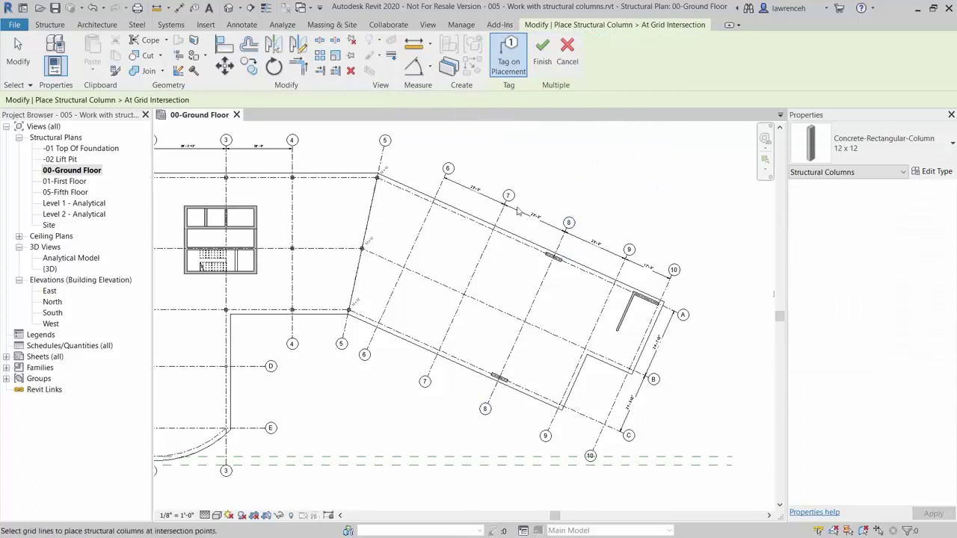
{"action": "left_click_drag", "start_coordinate": [364, 148], "coordinate": [723, 492]}
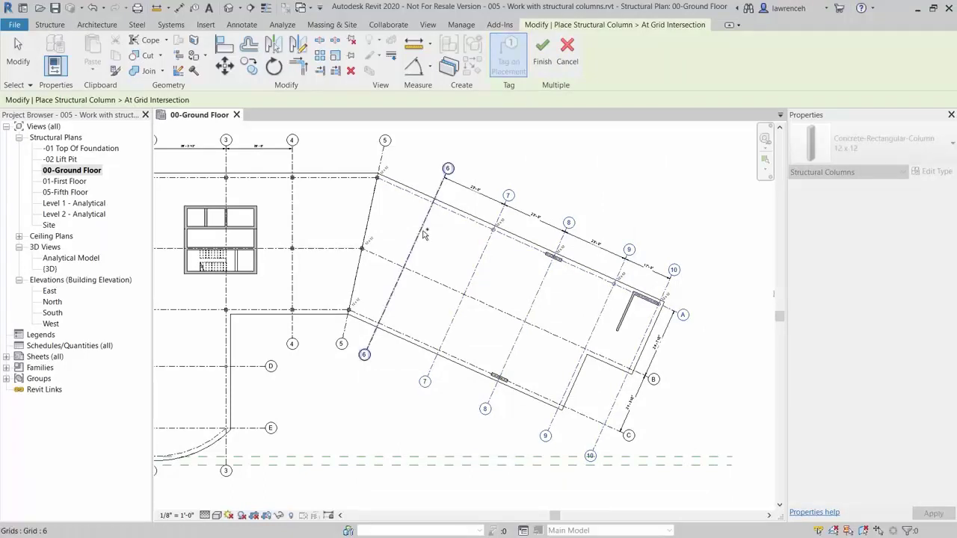
{"action": "left_click", "coordinate": [430, 237], "text": "ctrl"}
{"action": "left_click", "coordinate": [448, 287], "text": "ctrl"}
{"action": "left_click", "coordinate": [535, 394], "text": "ctrl"}
{"action": "scroll", "coordinate": [419, 298], "scroll_direction": "up", "scroll_amount": 3}
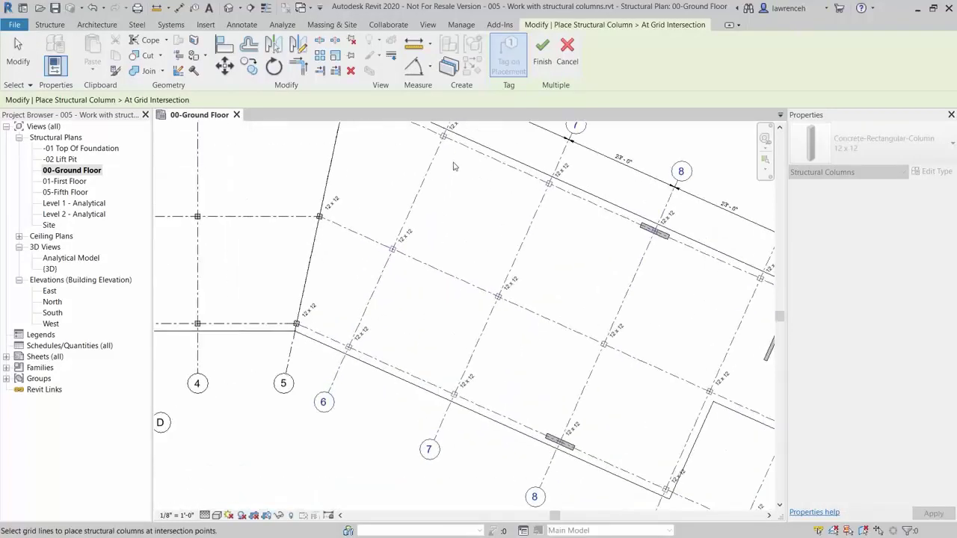
{"action": "middle_click_drag", "start_coordinate": [453, 166], "coordinate": [401, 199]}
{"action": "scroll", "coordinate": [516, 291], "scroll_direction": "down", "scroll_amount": 1}
{"action": "middle_click_drag", "start_coordinate": [579, 316], "coordinate": [549, 319]}
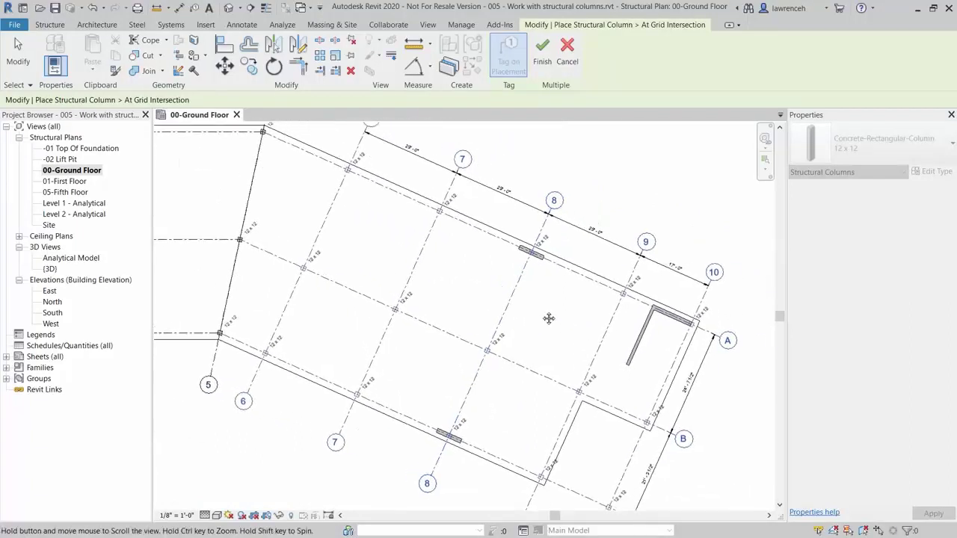
{"action": "left_click", "coordinate": [542, 66]}
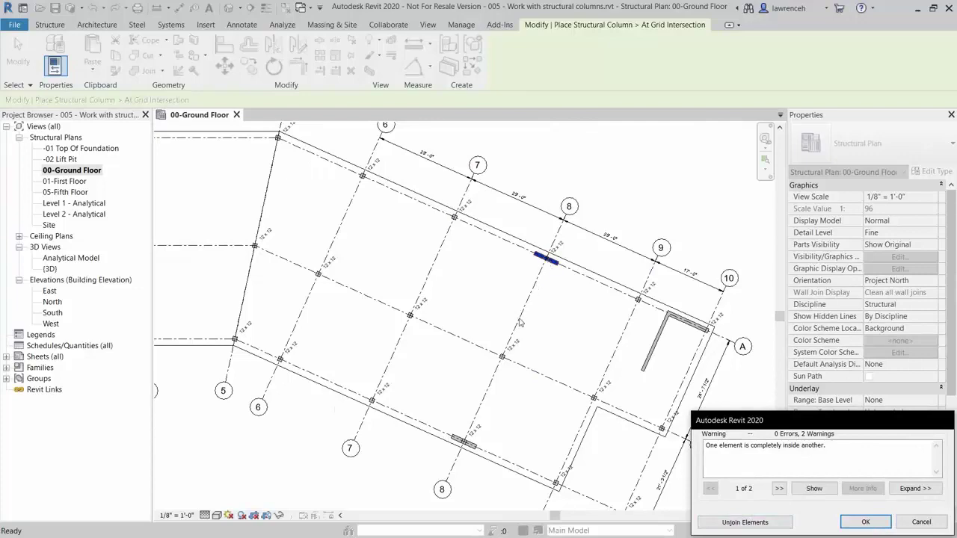
{"action": "middle_click_drag", "start_coordinate": [561, 414], "coordinate": [551, 384]}
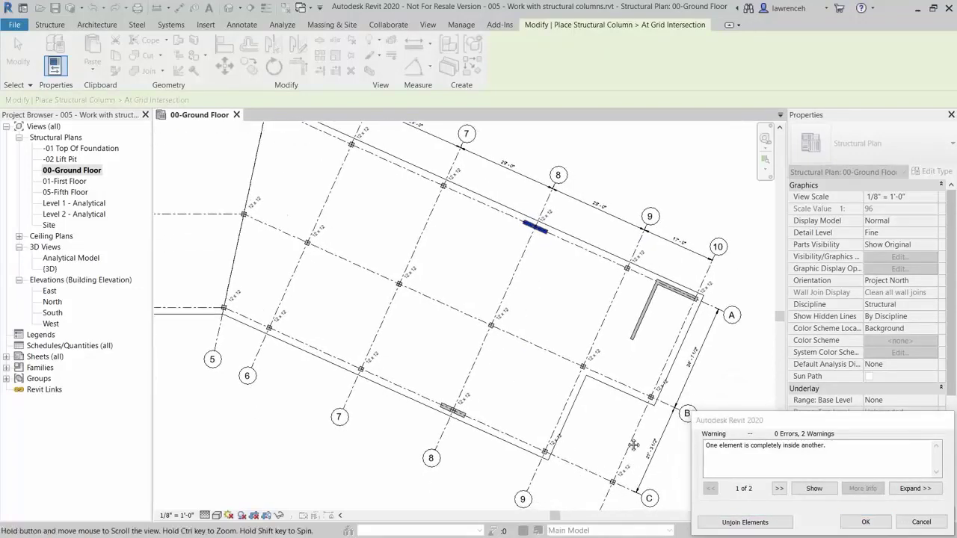
{"action": "middle_click_drag", "start_coordinate": [639, 459], "coordinate": [597, 428]}
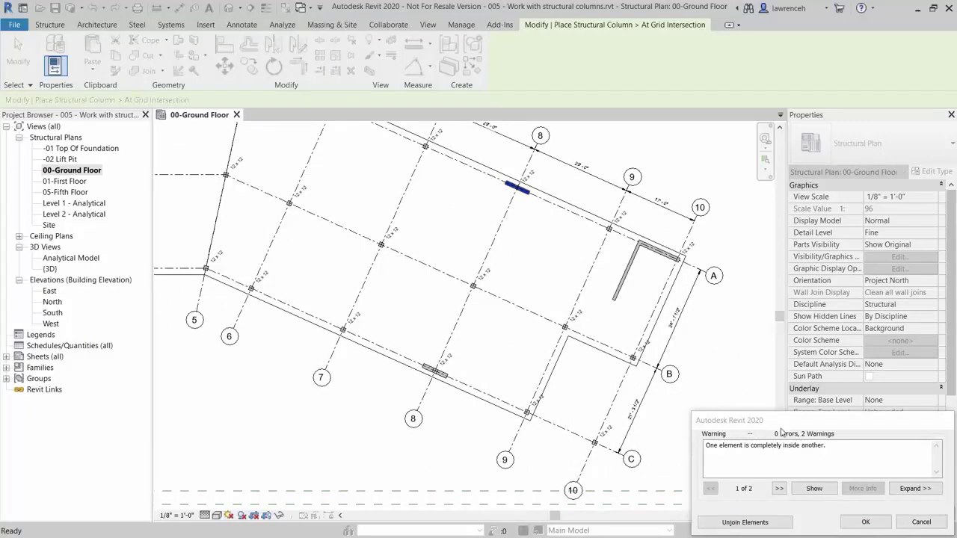
{"action": "left_click", "coordinate": [846, 526]}
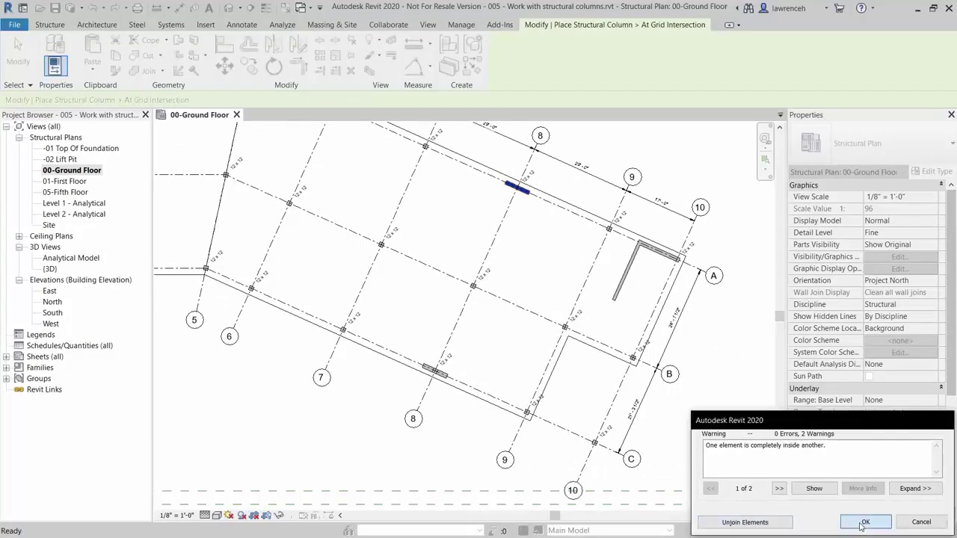
End column placement and delete the columns inside the walls at 8-A and 8-C and the one outside the slab at 10-C.
{"action": "scroll", "coordinate": [517, 176], "scroll_direction": "up", "scroll_amount": 5}
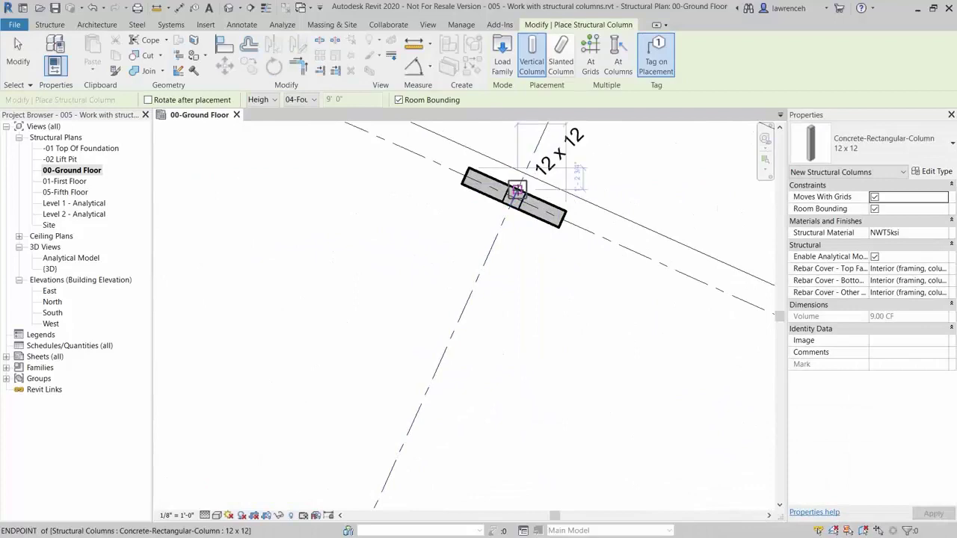
{"action": "key", "text": "Escape"}
{"action": "key", "text": "Escape"}
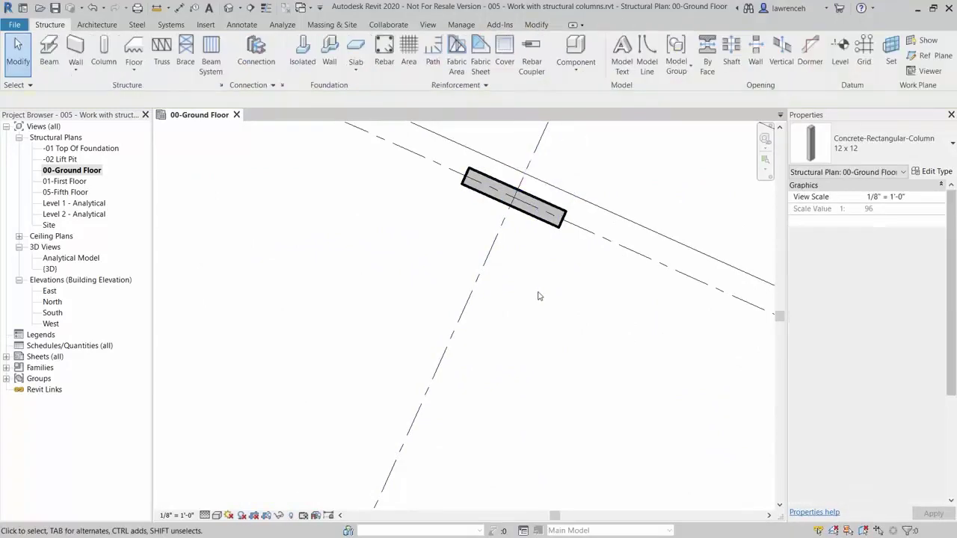
{"action": "scroll", "coordinate": [536, 296], "scroll_direction": "down", "scroll_amount": 8}
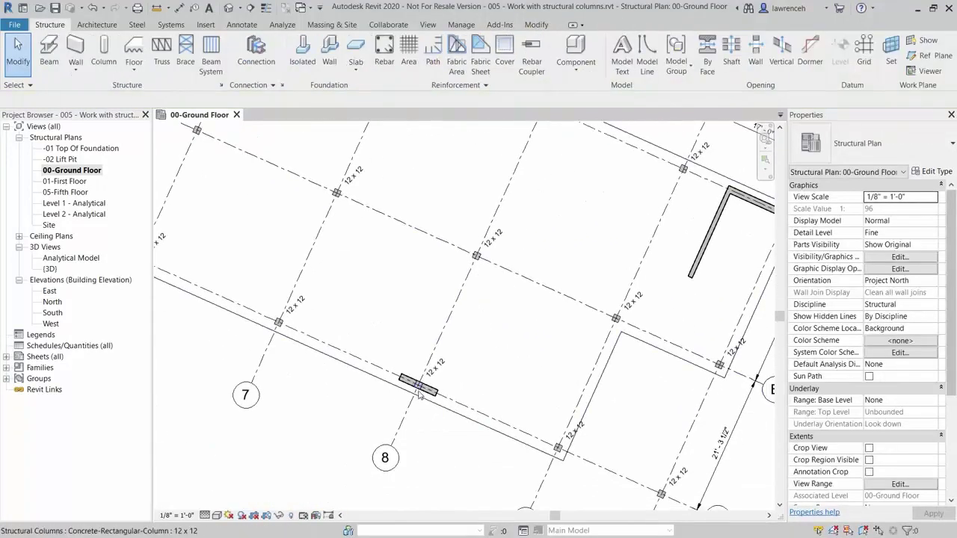
{"action": "left_click", "coordinate": [661, 494]}
{"action": "key", "text": "Escape"}
{"action": "scroll", "coordinate": [551, 432], "scroll_direction": "down", "scroll_amount": 4}
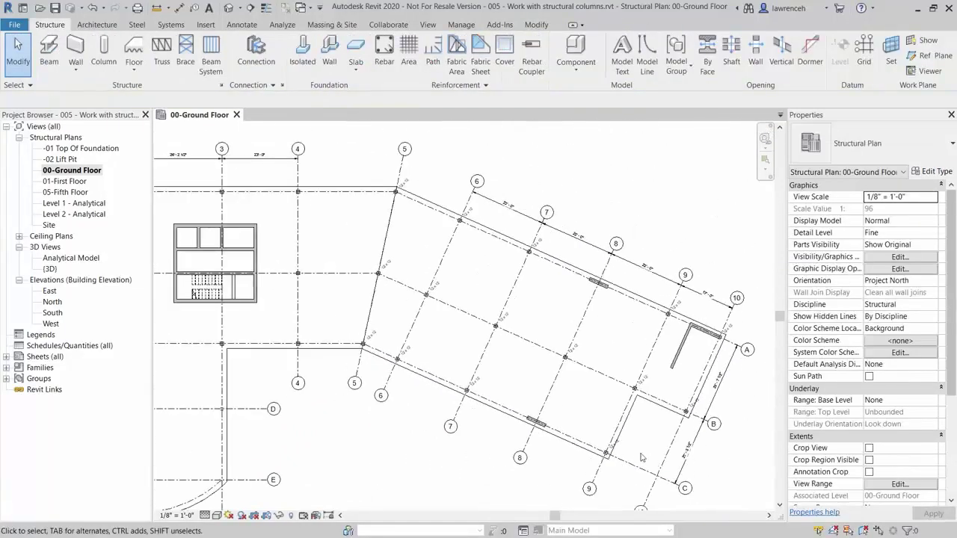
Place a building elevation below grid 8 in the ground floor plan, facing square onto the angled wing.
{"action": "scroll", "coordinate": [551, 432], "scroll_direction": "down", "scroll_amount": 2}
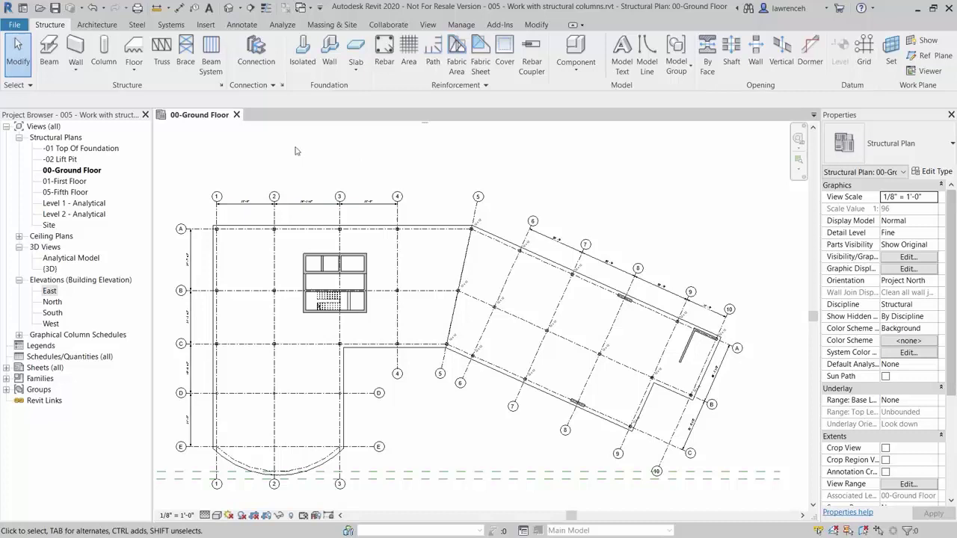
{"action": "left_click", "coordinate": [433, 25]}
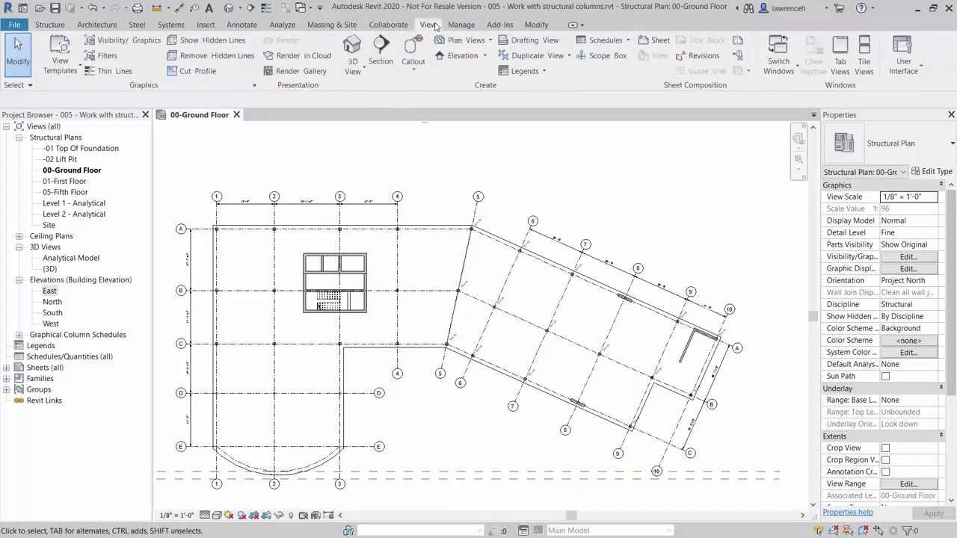
{"action": "left_click", "coordinate": [462, 60]}
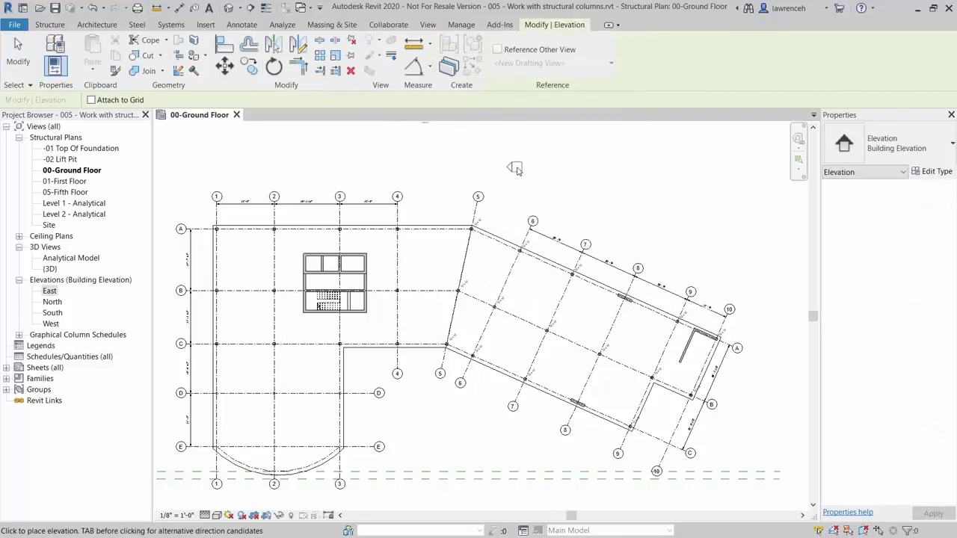
{"action": "left_click", "coordinate": [555, 456]}
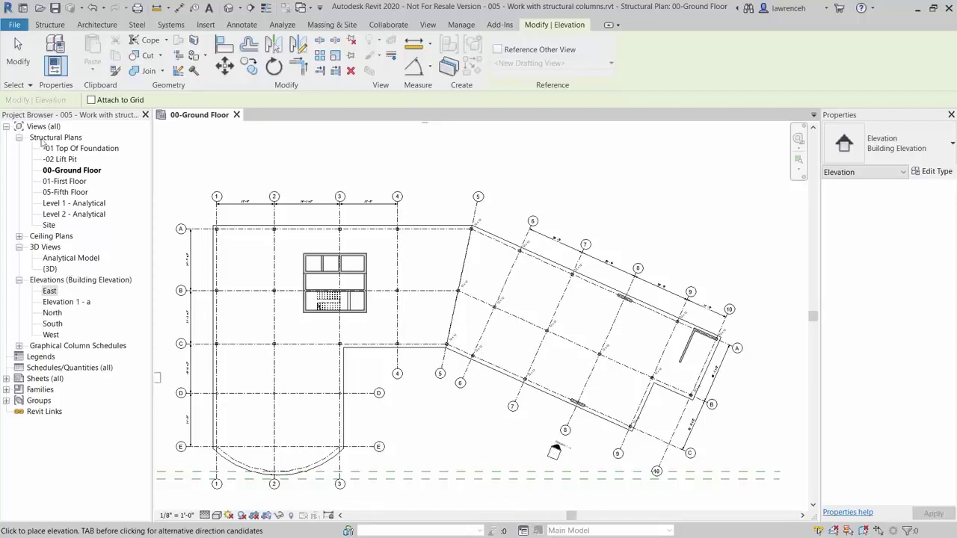
{"action": "left_click", "coordinate": [85, 171]}
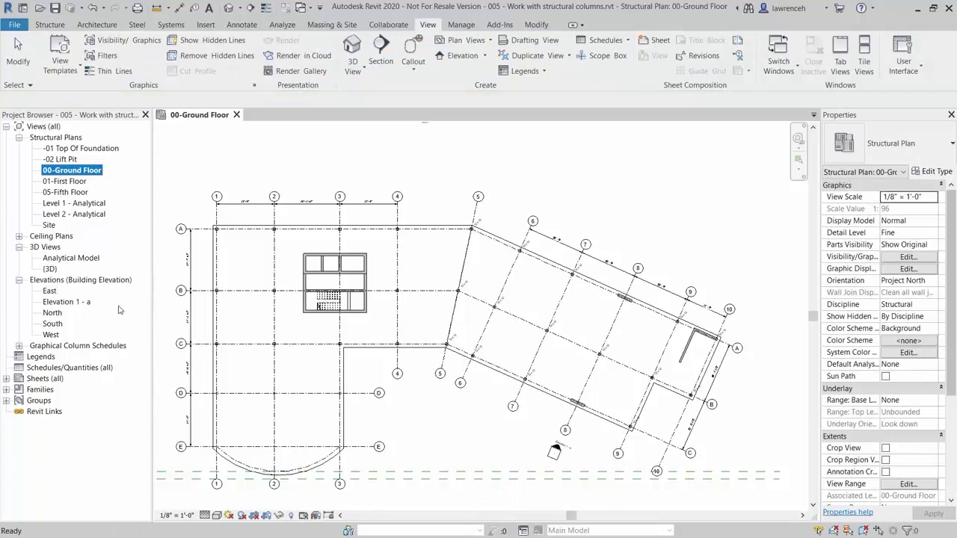
Open the Elevation 1 - a view and check the level constraints of the column on grid 6.
{"action": "left_click", "coordinate": [69, 303]}
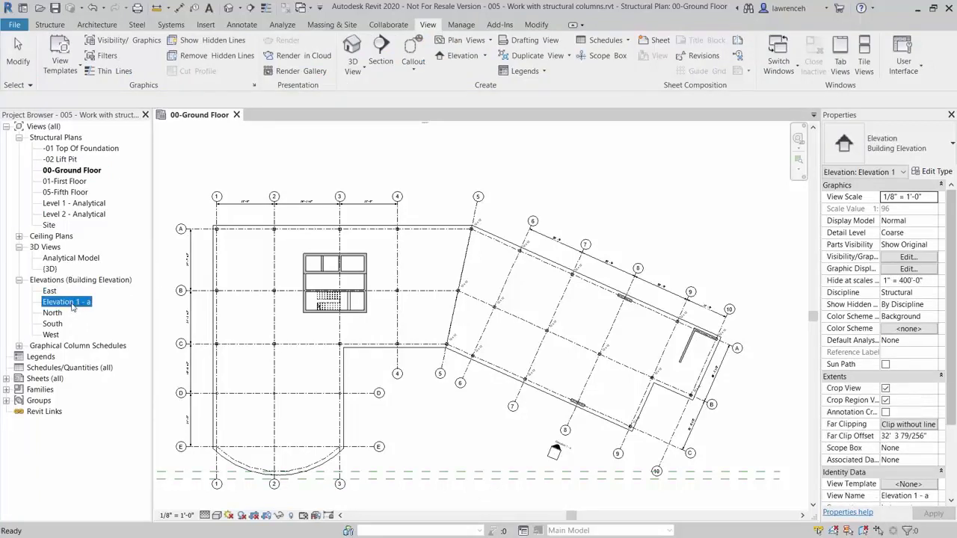
{"action": "key", "text": "Return"}
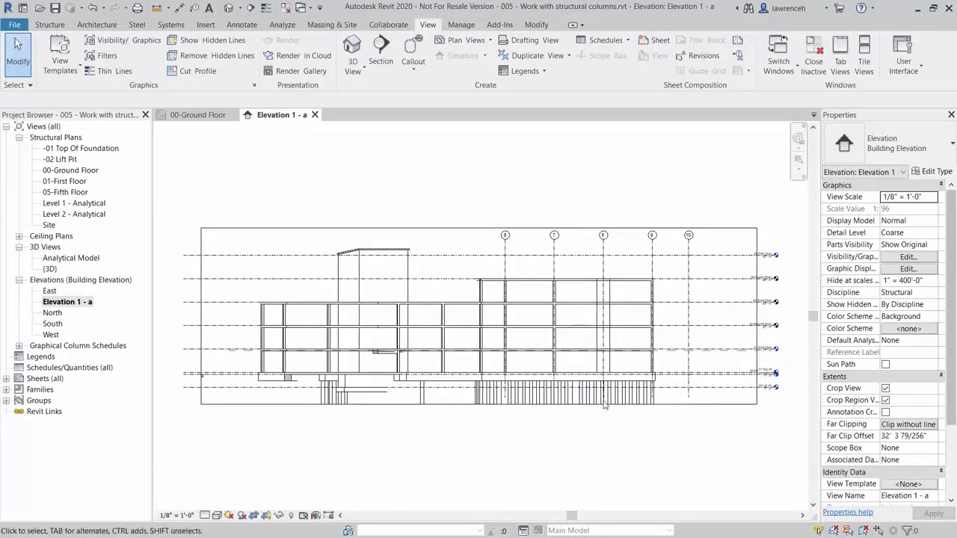
{"action": "scroll", "coordinate": [570, 291], "scroll_direction": "up", "scroll_amount": 5}
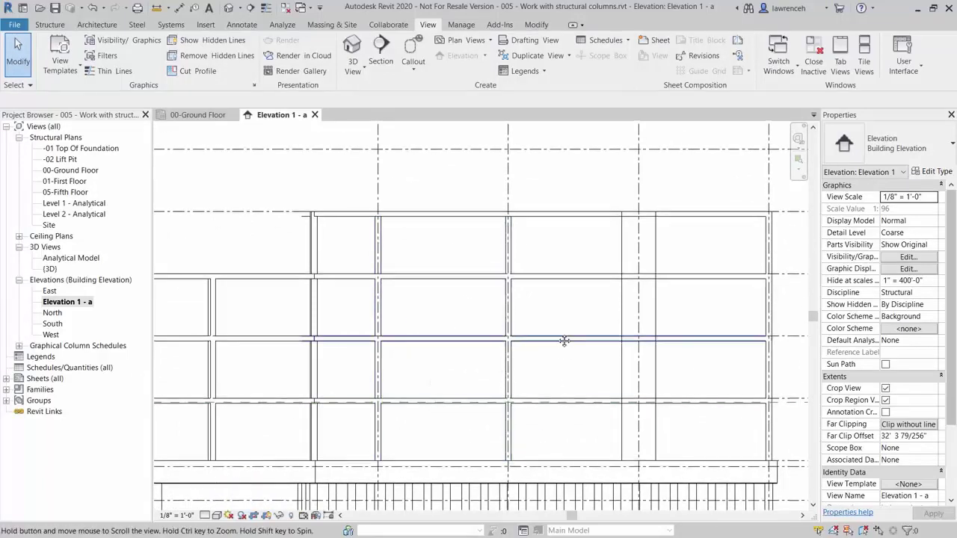
{"action": "middle_click_drag", "start_coordinate": [562, 341], "coordinate": [559, 327]}
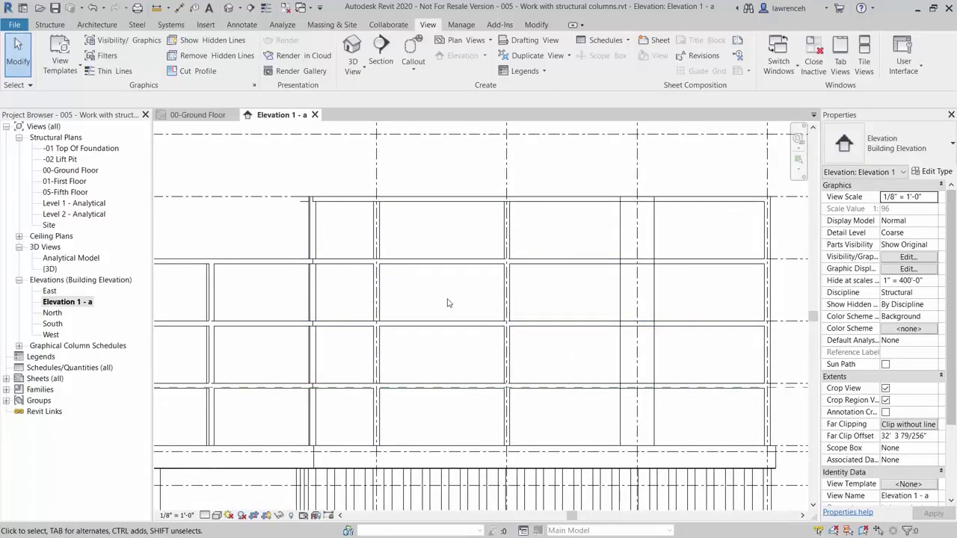
{"action": "left_click", "coordinate": [379, 430]}
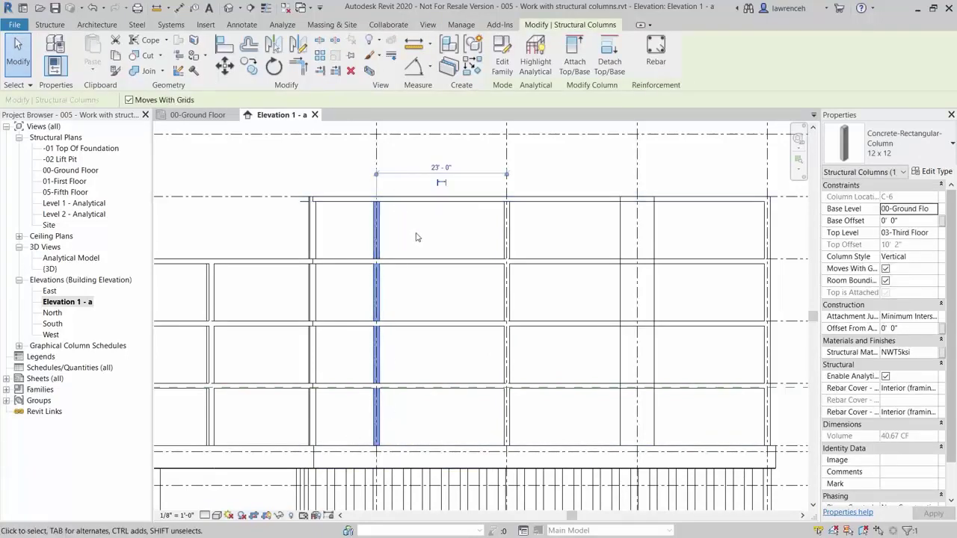
{"action": "key", "text": "Escape"}
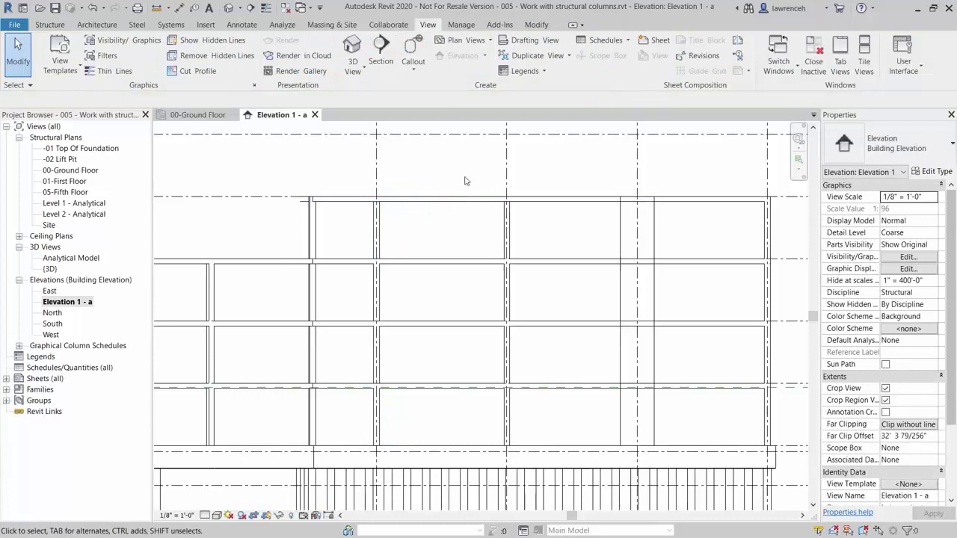
Split the grid 6 column just beneath the slab of the wing's top storey, keeping the inner segment, and select the upper piece.
{"action": "left_click", "coordinate": [538, 25]}
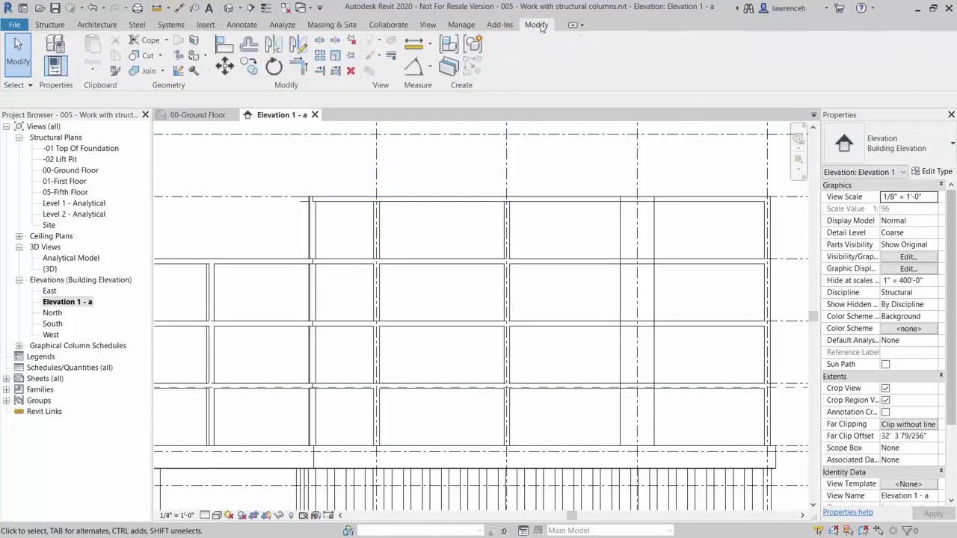
{"action": "left_click", "coordinate": [320, 41]}
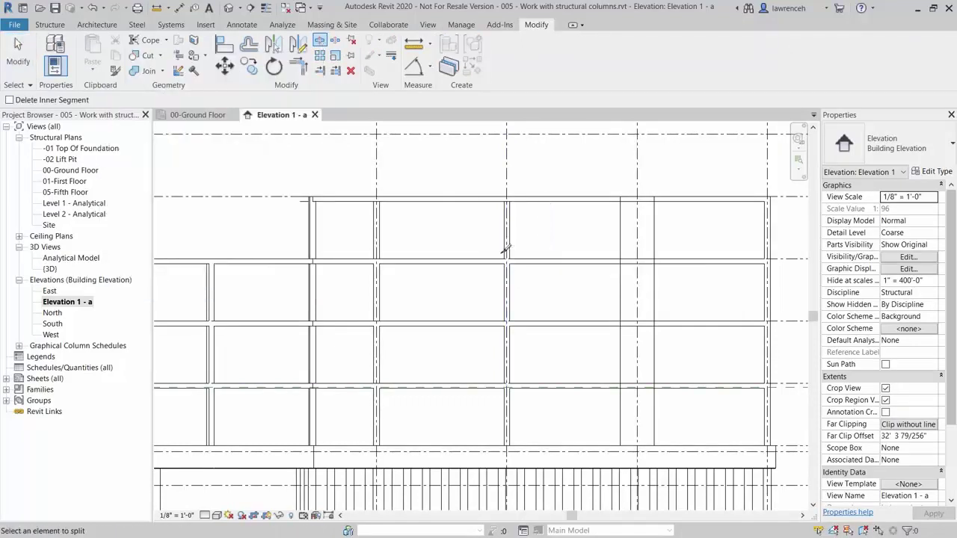
{"action": "left_click", "coordinate": [381, 252]}
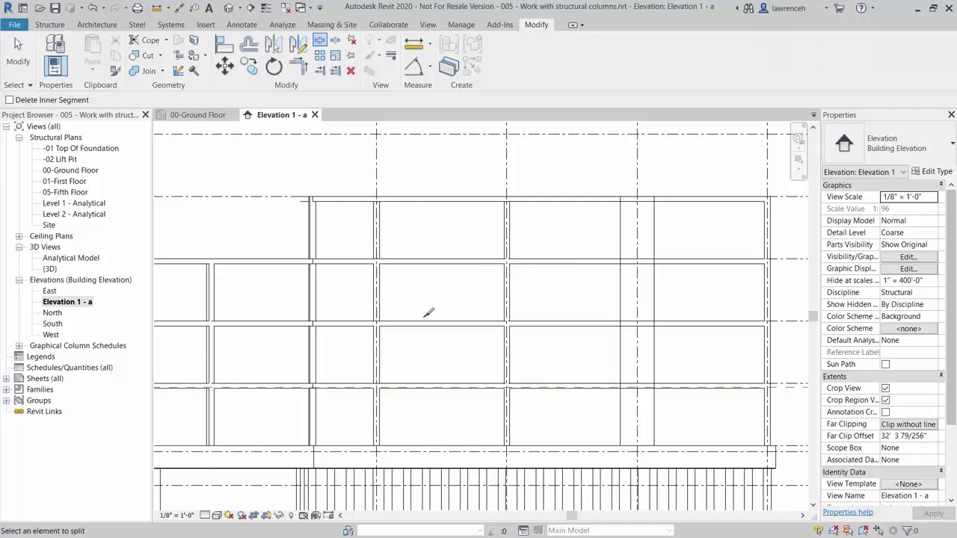
{"action": "left_click", "coordinate": [19, 54]}
{"action": "left_click", "coordinate": [376, 232]}
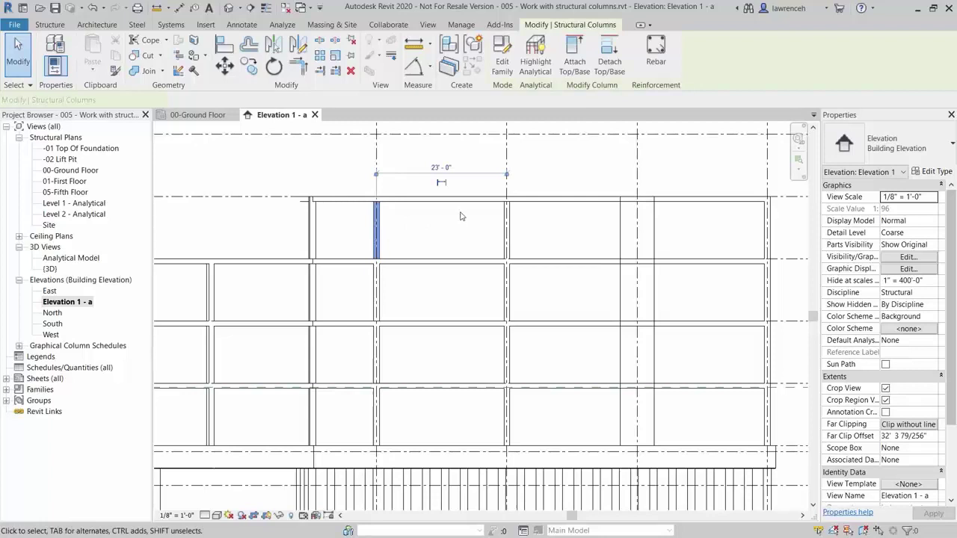
Delete the split top-storey column segments on grids 7 and 6, keeping the longer columns below them.
{"action": "left_click", "coordinate": [507, 228]}
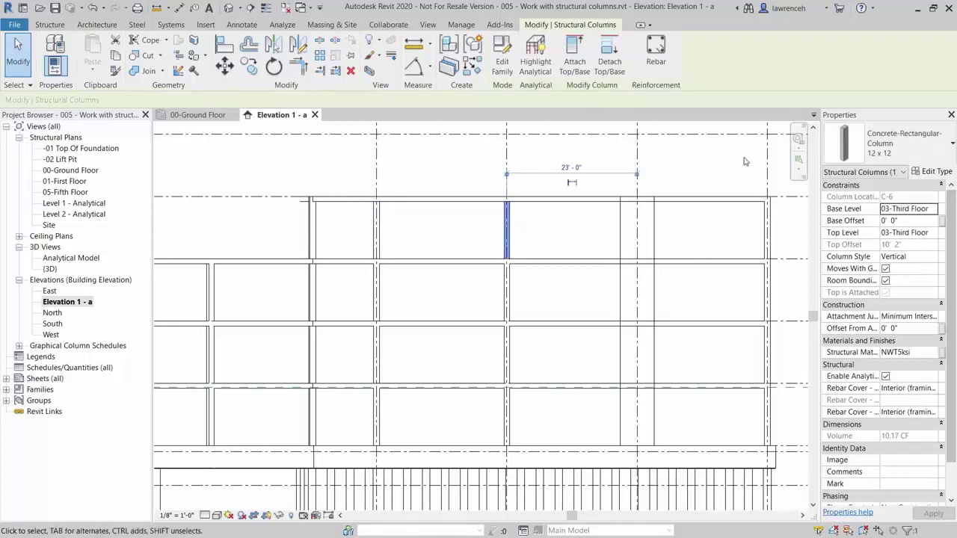
{"action": "left_click", "coordinate": [566, 235]}
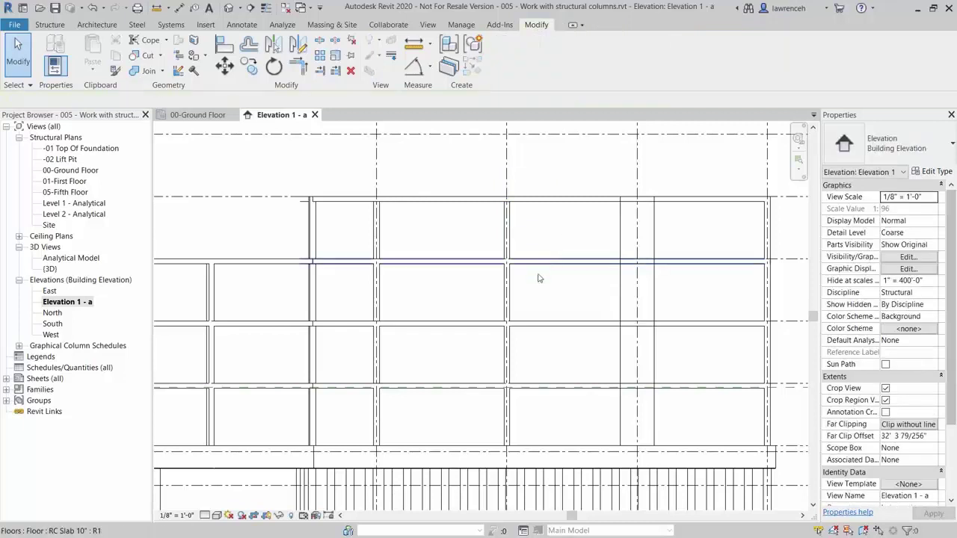
{"action": "left_click", "coordinate": [521, 236]}
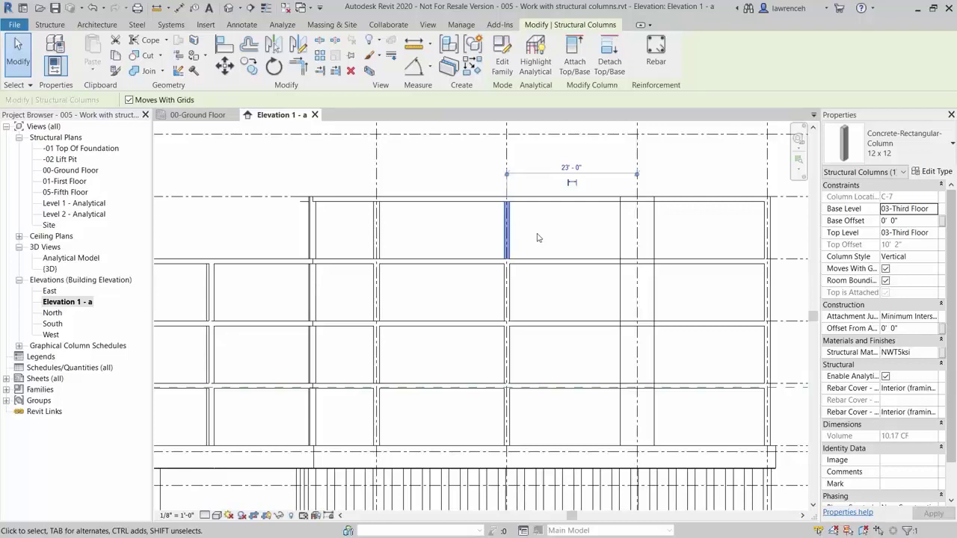
{"action": "left_click", "coordinate": [535, 237]}
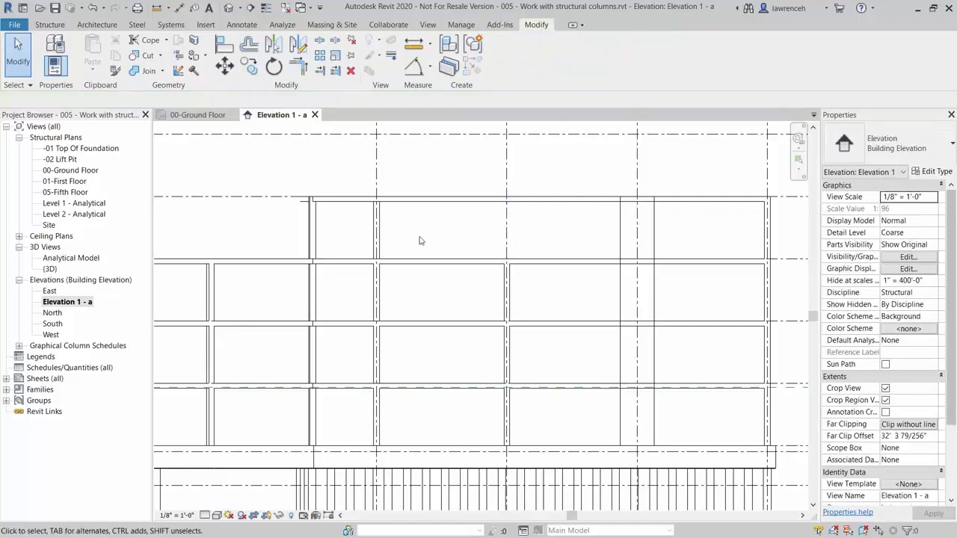
{"action": "left_click", "coordinate": [379, 241]}
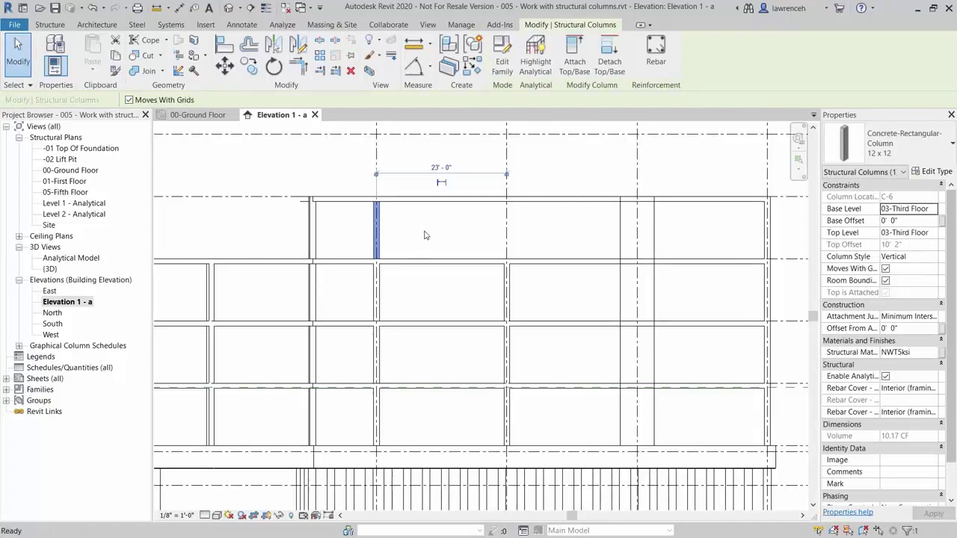
{"action": "left_click", "coordinate": [426, 234]}
{"action": "left_click", "coordinate": [516, 296]}
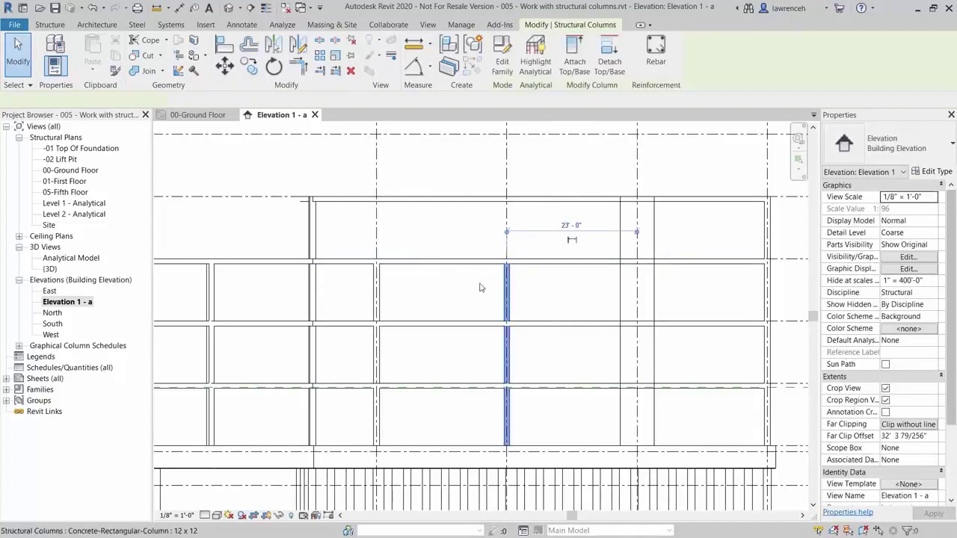
{"action": "left_click", "coordinate": [380, 290], "text": "ctrl"}
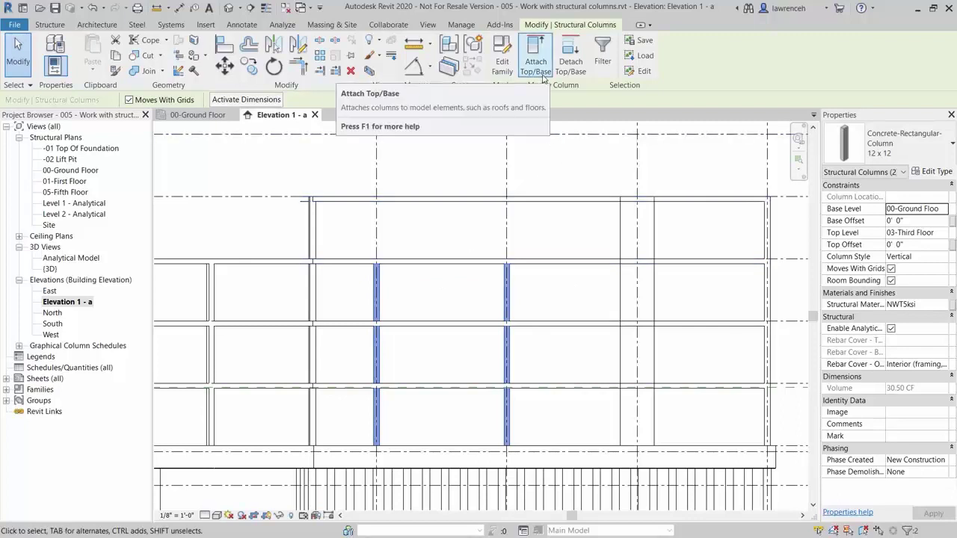
{"action": "left_click", "coordinate": [541, 68]}
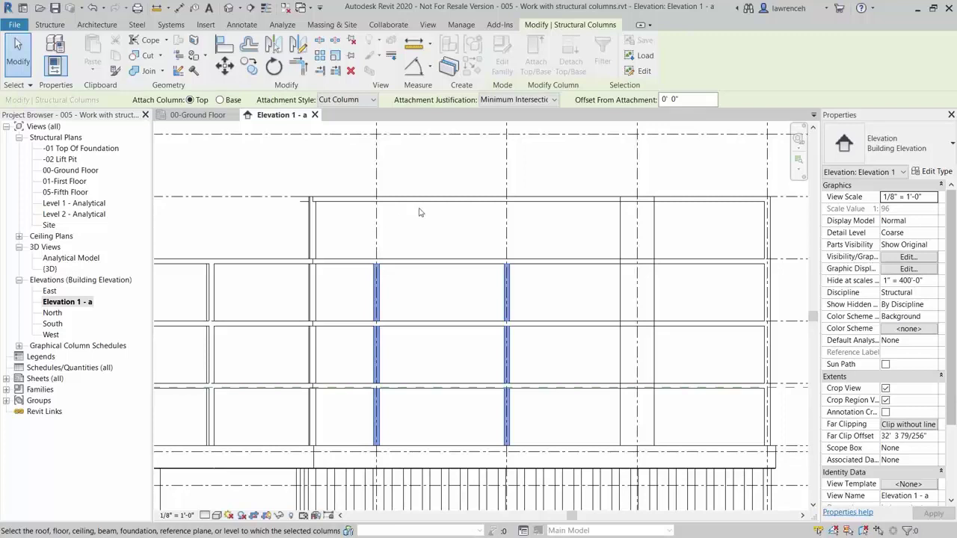
{"action": "middle_click_drag", "start_coordinate": [418, 212], "coordinate": [419, 227]}
{"action": "key", "text": "Escape"}
{"action": "key", "text": "Escape"}
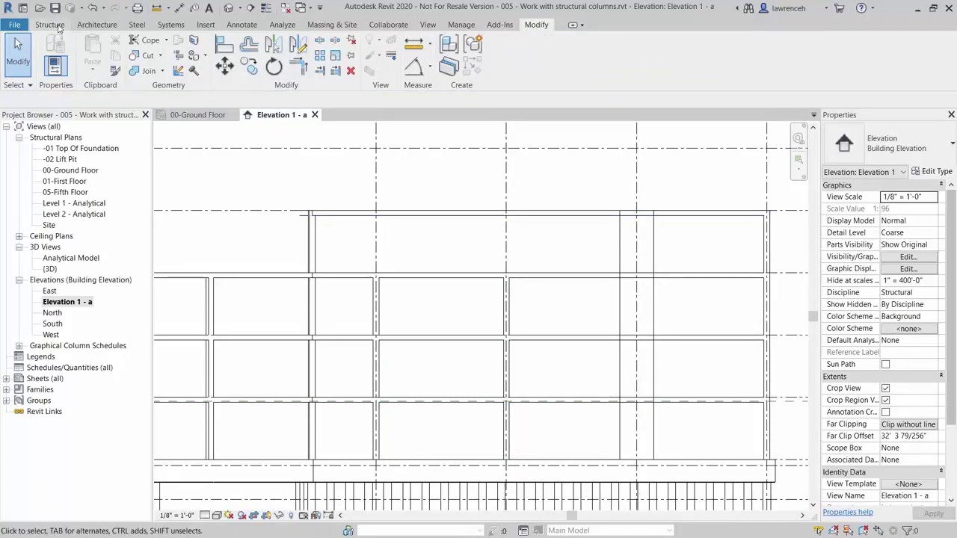
Draw a reference plane above the wing's roof slab, sloping gently upward from the wing's outer wall past grid 8.
{"action": "left_click", "coordinate": [59, 27]}
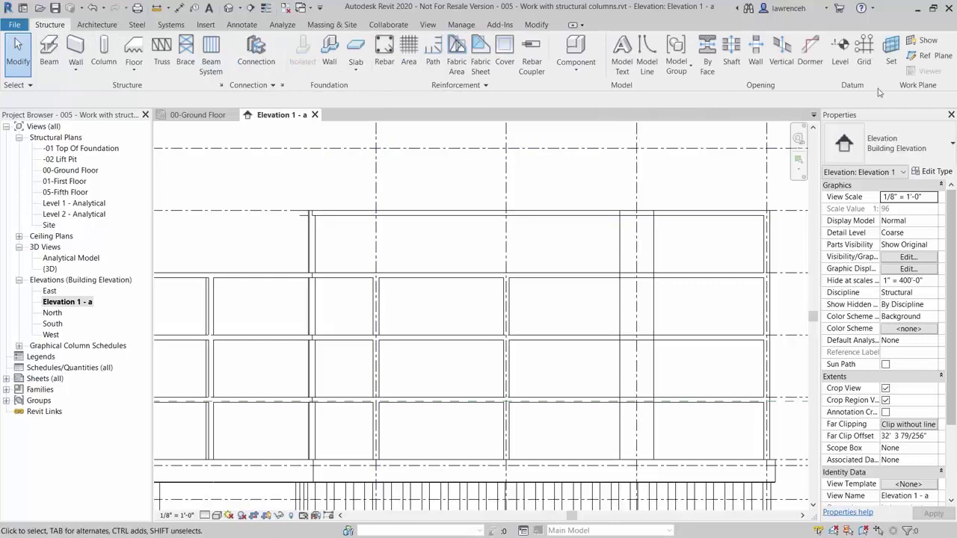
{"action": "left_click", "coordinate": [933, 57]}
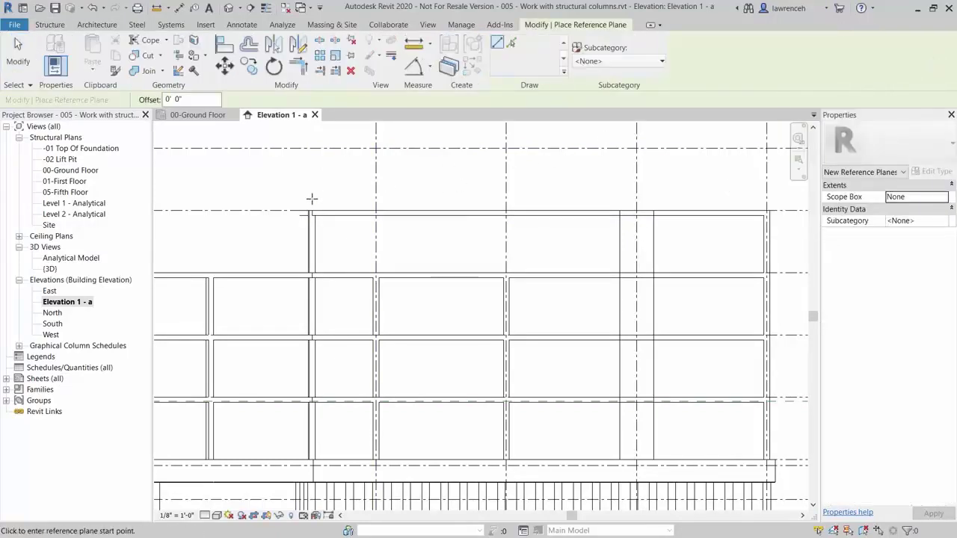
{"action": "left_click", "coordinate": [305, 198]}
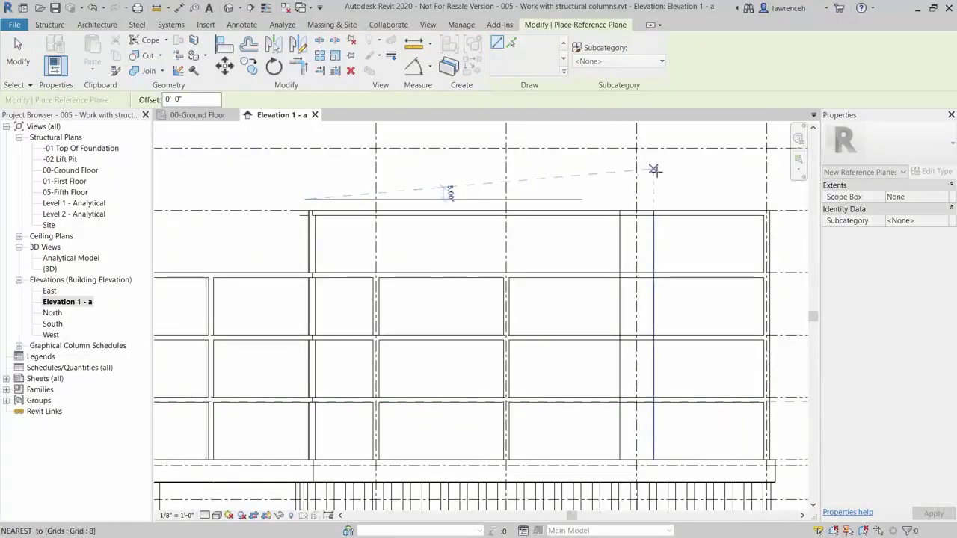
{"action": "left_click", "coordinate": [746, 160]}
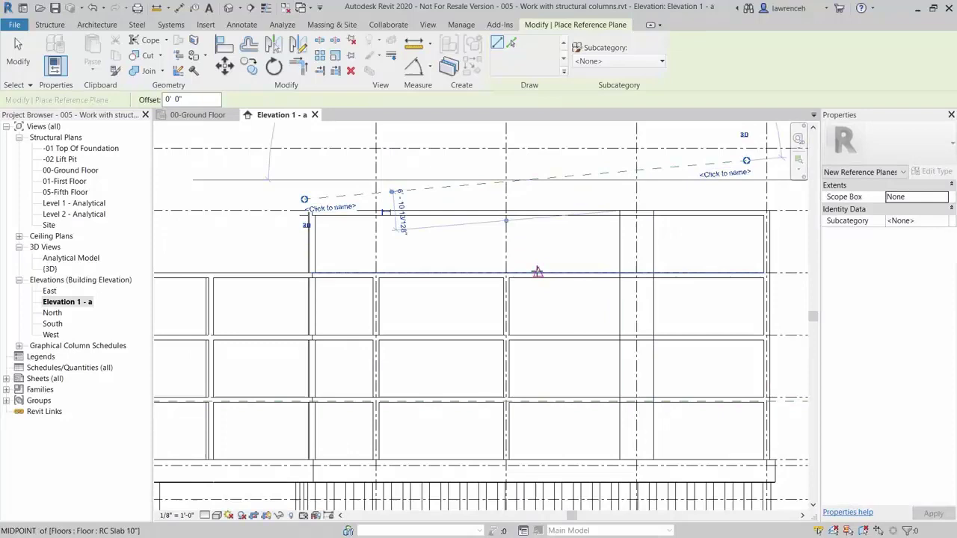
{"action": "key", "text": "Escape"}
{"action": "key", "text": "Escape"}
Attach the tops of the grid 6 and grid 7 columns to the sloped reference plane with Maximum Intersection justification.
{"action": "left_click", "coordinate": [376, 313]}
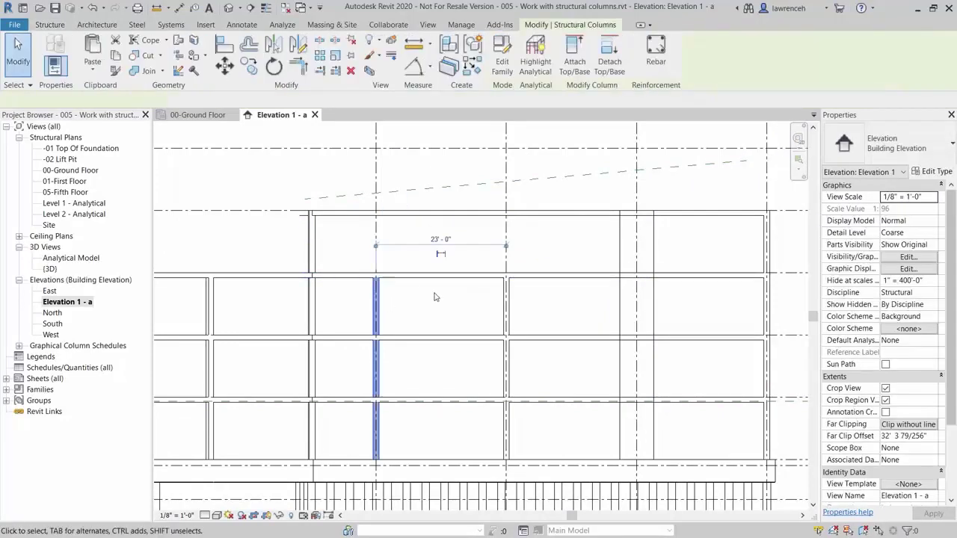
{"action": "left_click", "coordinate": [506, 306], "text": "ctrl"}
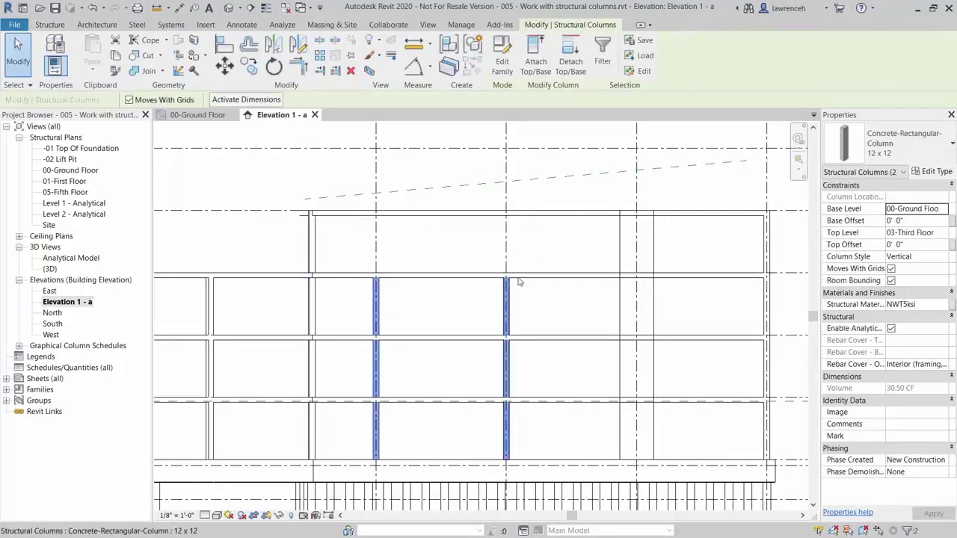
{"action": "left_click", "coordinate": [535, 66]}
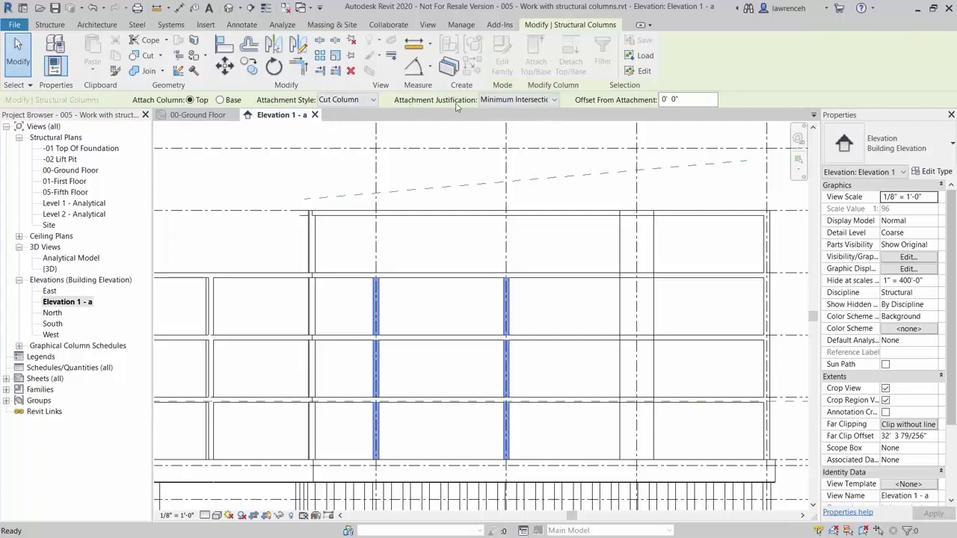
{"action": "left_click", "coordinate": [551, 100]}
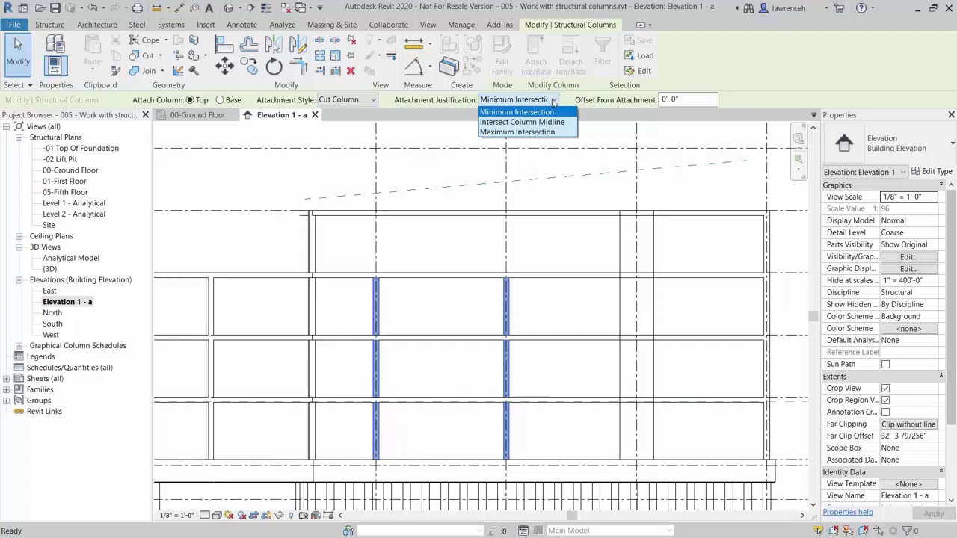
{"action": "left_click", "coordinate": [534, 133]}
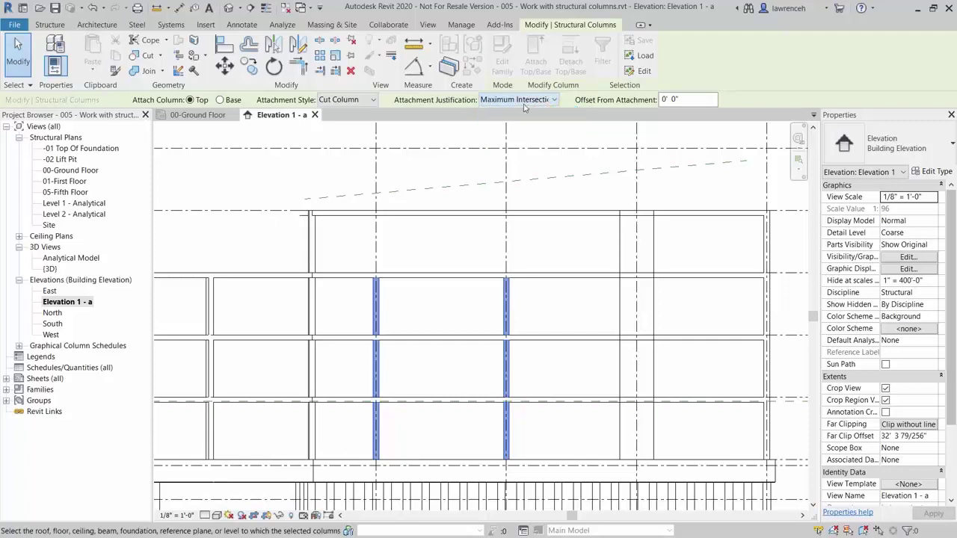
{"action": "left_click", "coordinate": [466, 186]}
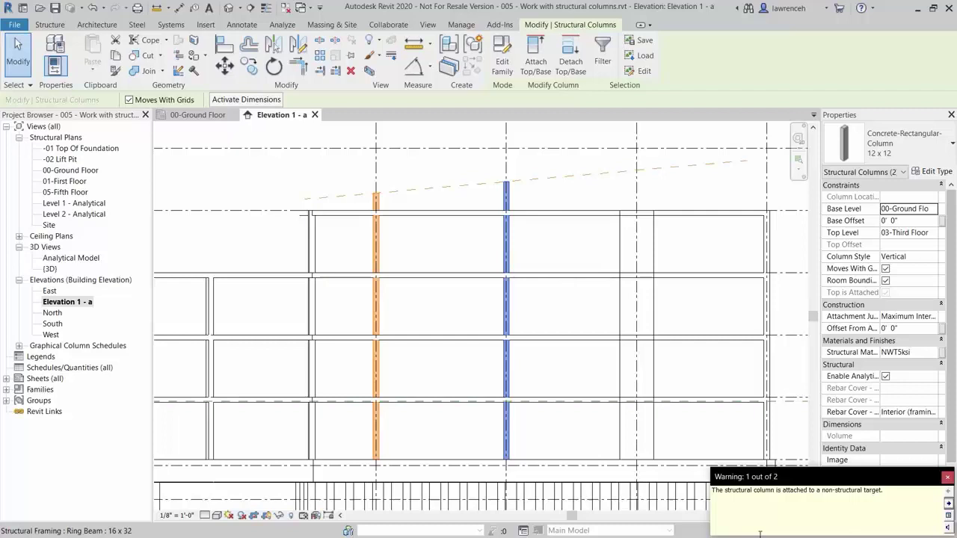
{"action": "left_click", "coordinate": [947, 476]}
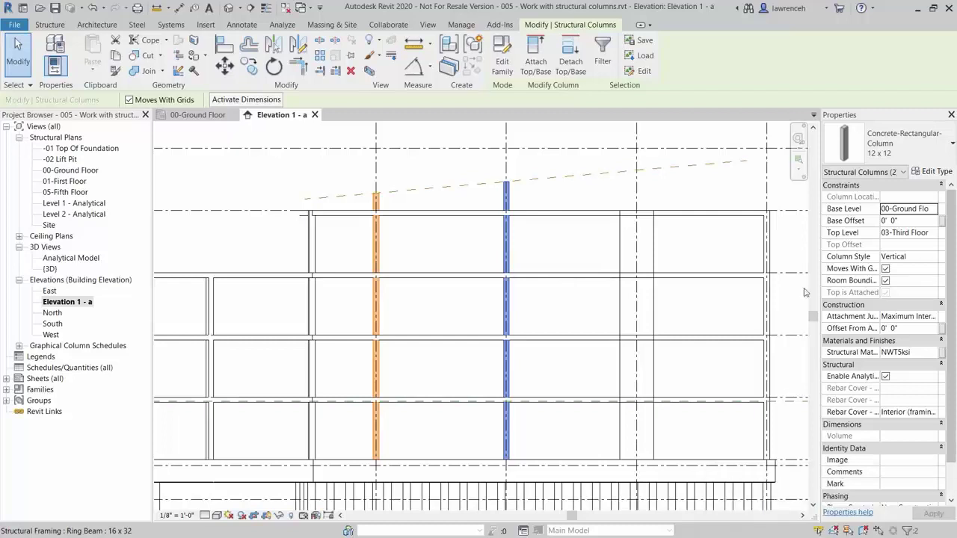
{"action": "left_click", "coordinate": [572, 190]}
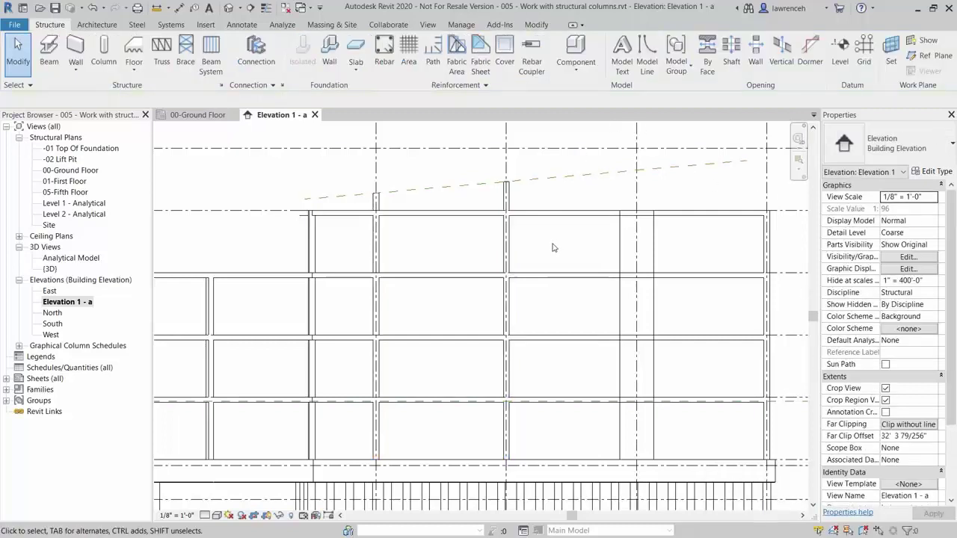
Raise the sloped reference plane and lower it again near the roof to test how the attached columns follow.
{"action": "left_click", "coordinate": [577, 183]}
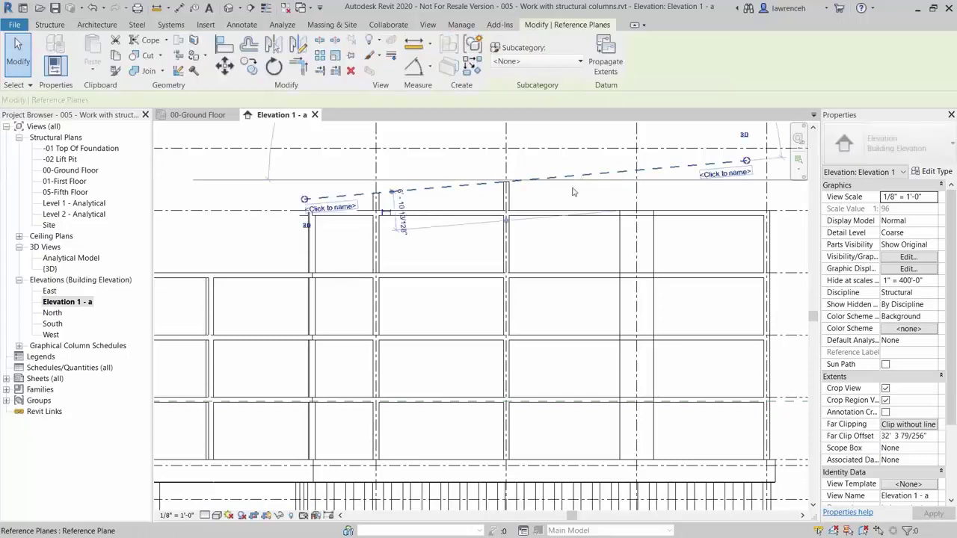
{"action": "left_click_drag", "start_coordinate": [587, 158], "coordinate": [581, 180]}
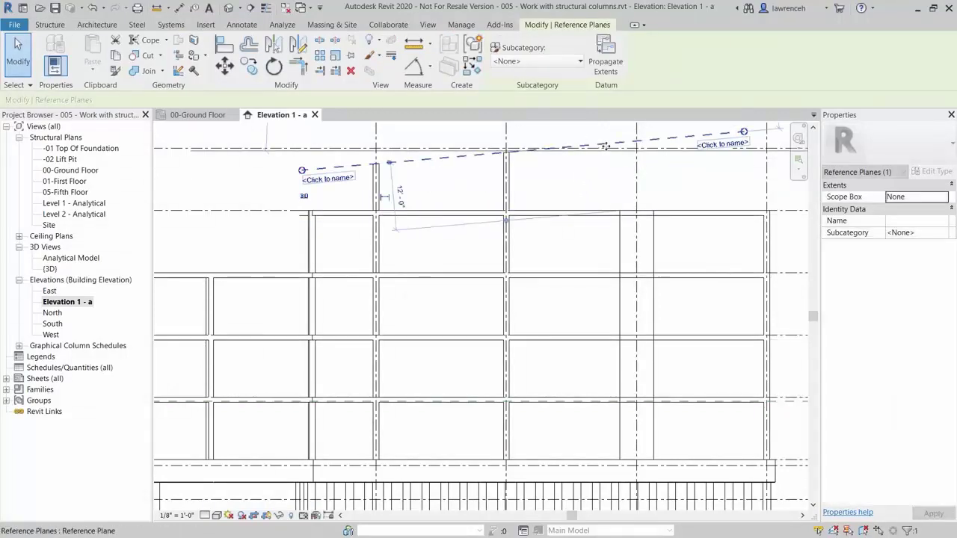
{"action": "left_click_drag", "start_coordinate": [606, 149], "coordinate": [605, 174]}
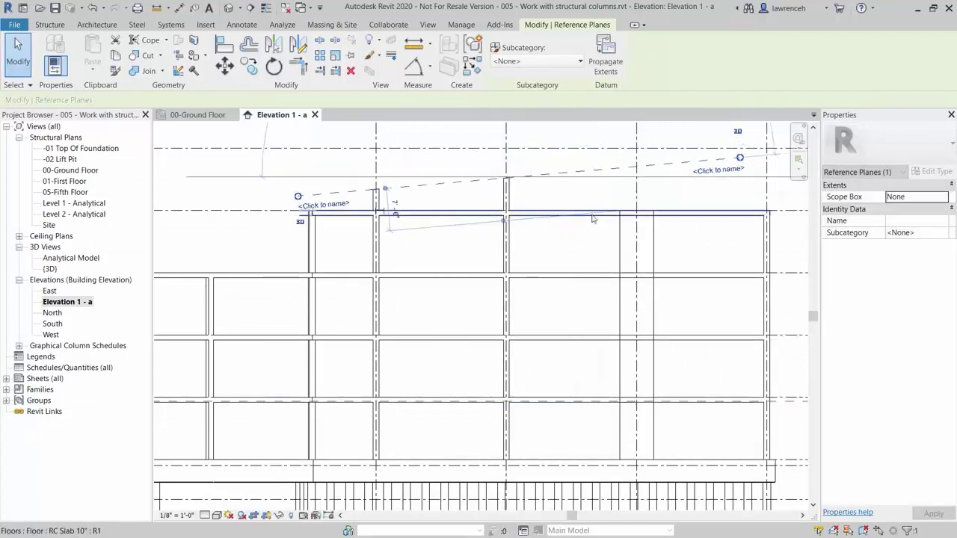
{"action": "left_click", "coordinate": [563, 258]}
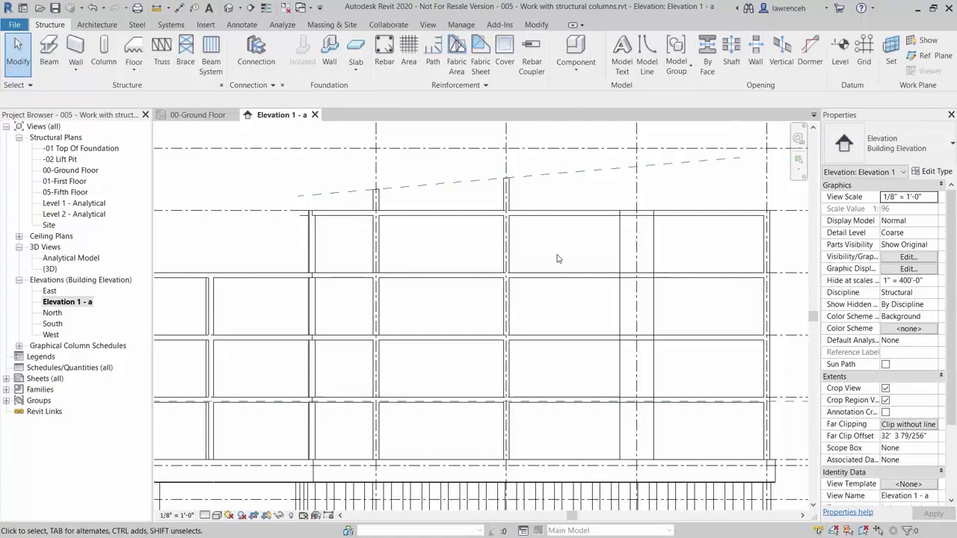
Detach the grid 6 and grid 7 columns from all their attachments and delete the sloped reference plane.
{"action": "left_click", "coordinate": [509, 259]}
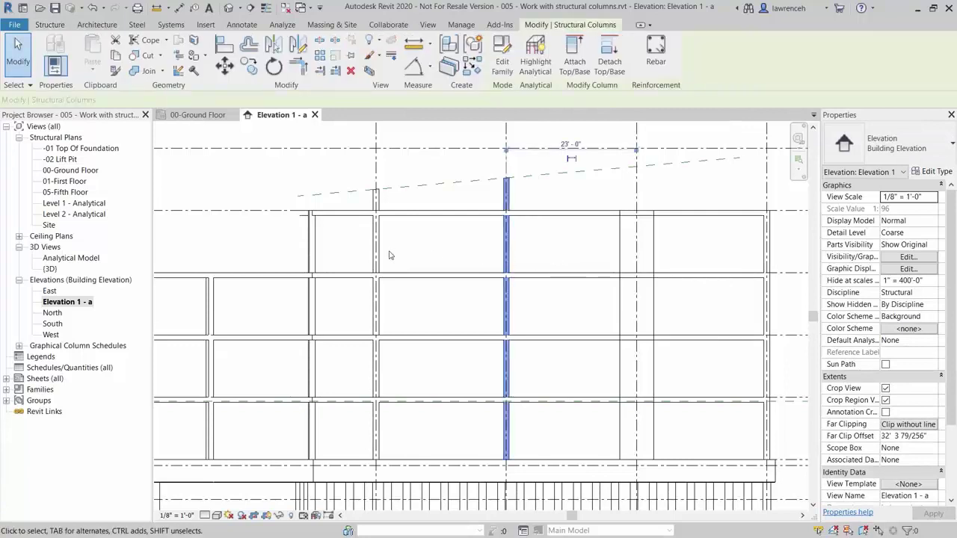
{"action": "left_click", "coordinate": [377, 253], "text": "ctrl"}
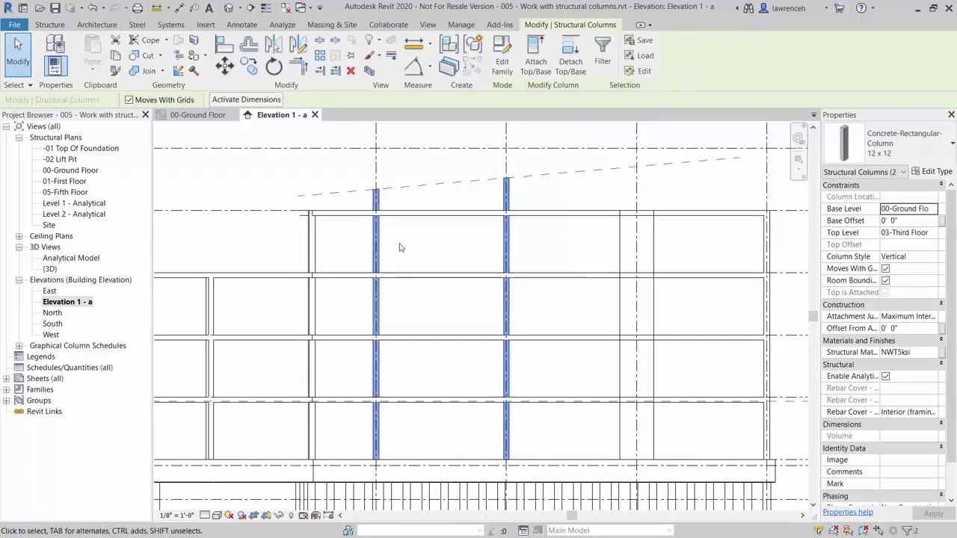
{"action": "left_click", "coordinate": [569, 66]}
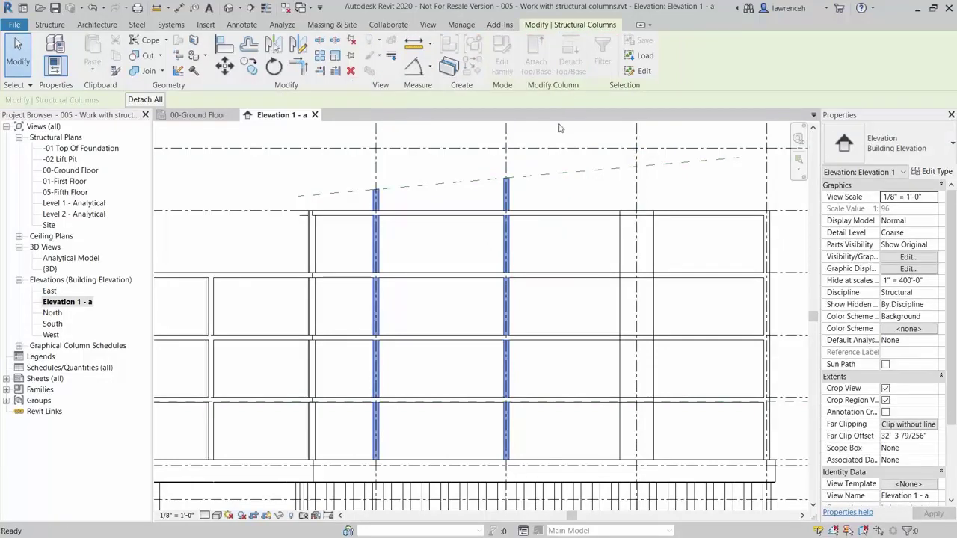
{"action": "left_click", "coordinate": [142, 99]}
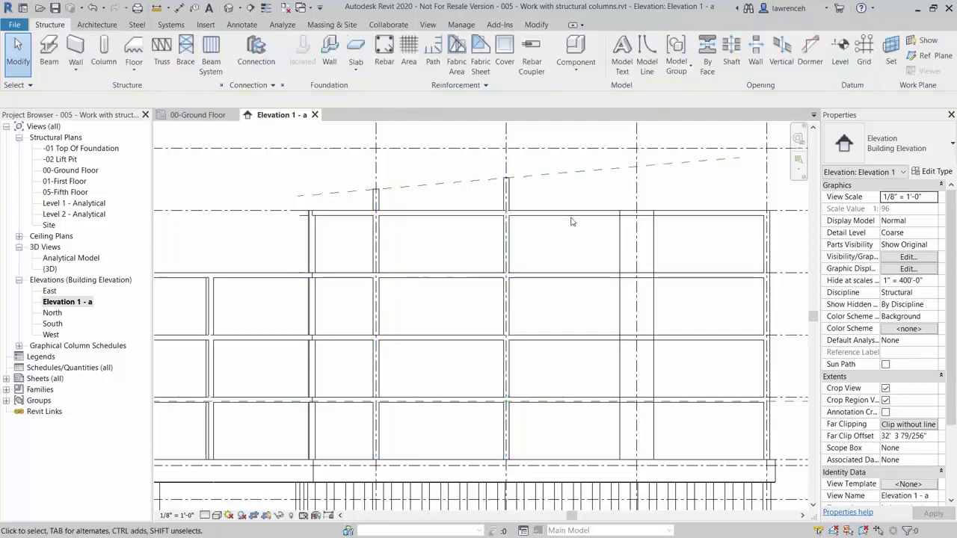
{"action": "left_click", "coordinate": [572, 174]}
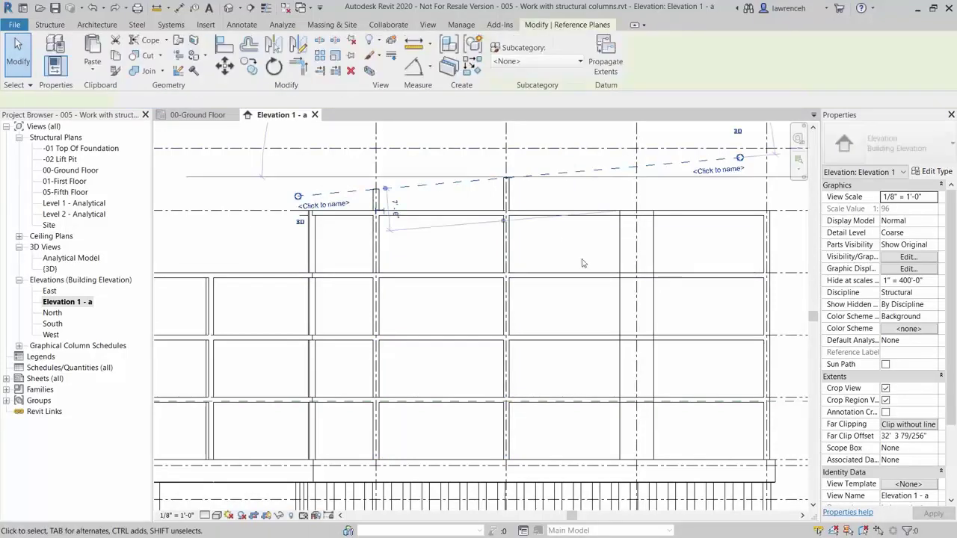
{"action": "key", "text": "Delete"}
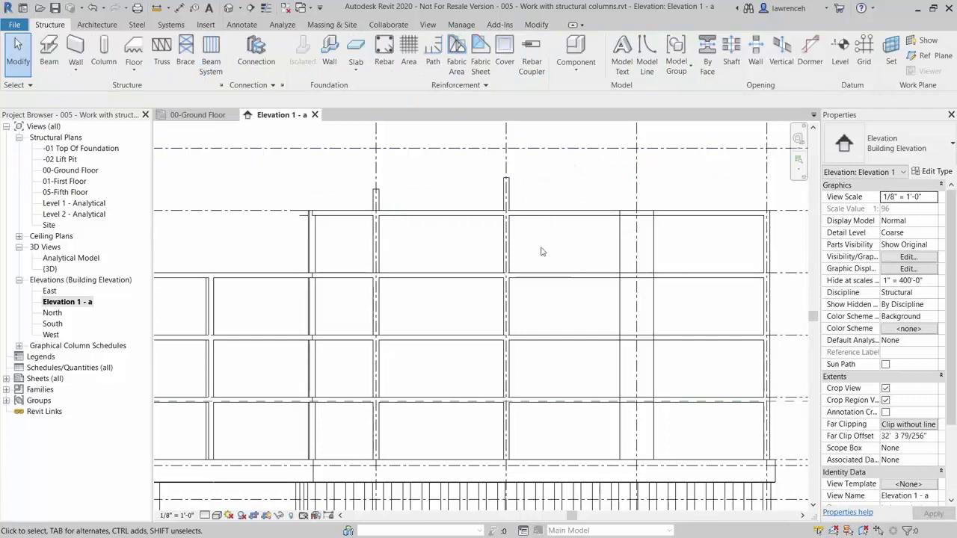
Check the top level and top offset of the detached columns on grids 7 and 6.
{"action": "left_click", "coordinate": [506, 247]}
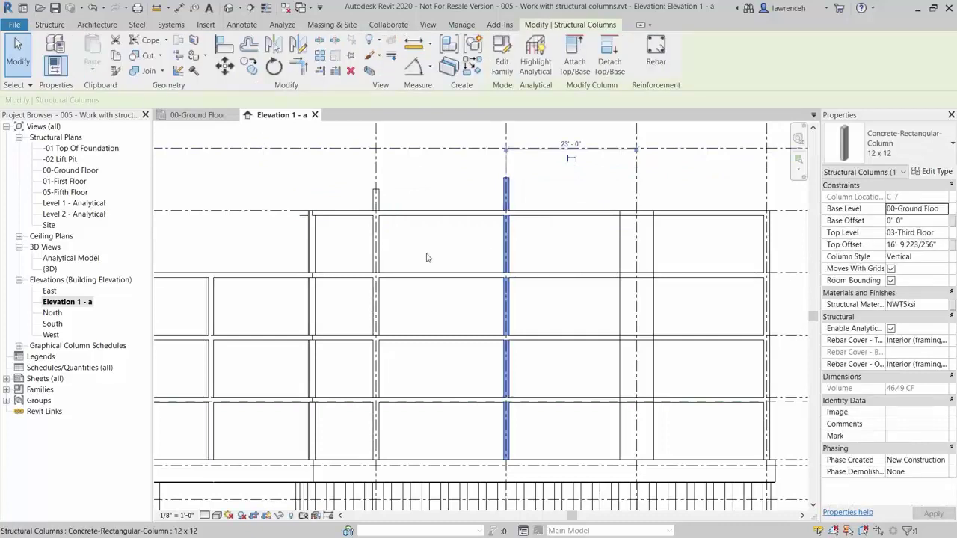
{"action": "left_click", "coordinate": [375, 258], "text": "ctrl"}
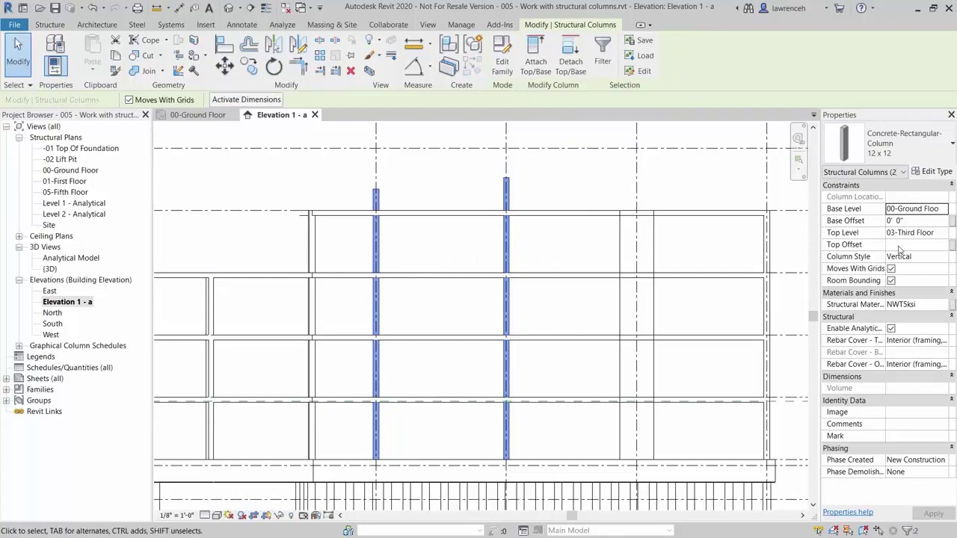
{"action": "left_click", "coordinate": [546, 243]}
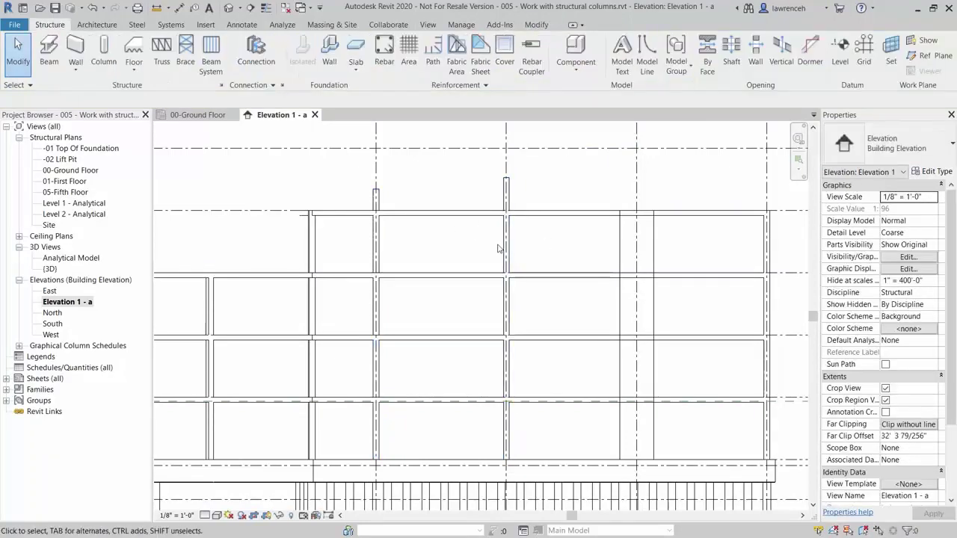
{"action": "left_click", "coordinate": [508, 247]}
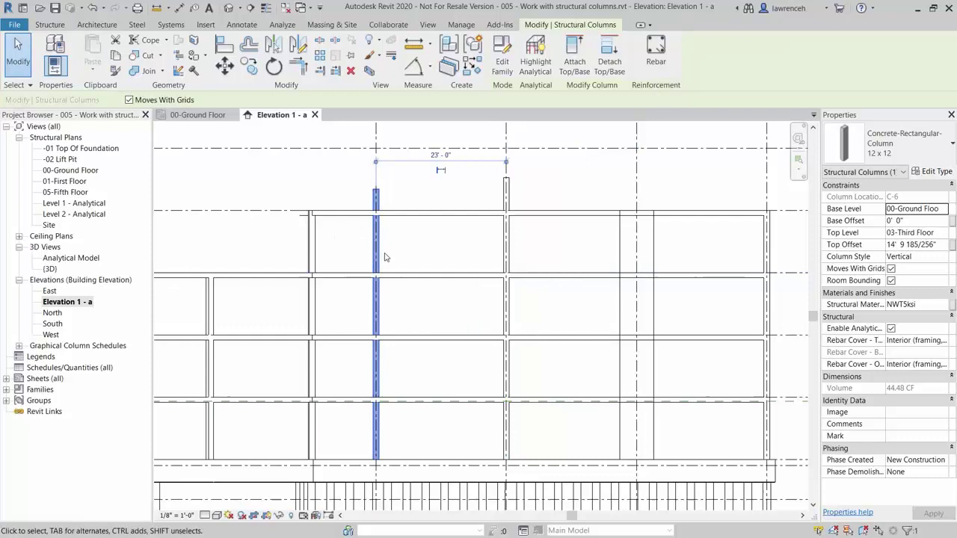
Set the top offset of the grid 6 and grid 7 columns to 0.
{"action": "key", "text": "Escape"}
{"action": "left_click", "coordinate": [506, 246]}
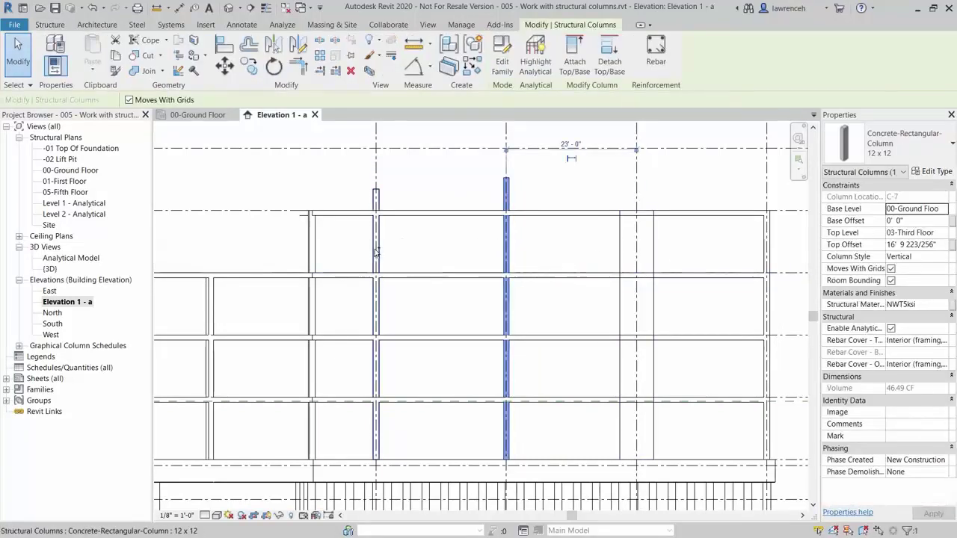
{"action": "left_click", "coordinate": [376, 250], "text": "ctrl"}
{"action": "left_click", "coordinate": [897, 256]}
{"action": "left_click", "coordinate": [900, 246]}
{"action": "type", "text": "0"}
{"action": "key", "text": "Return"}
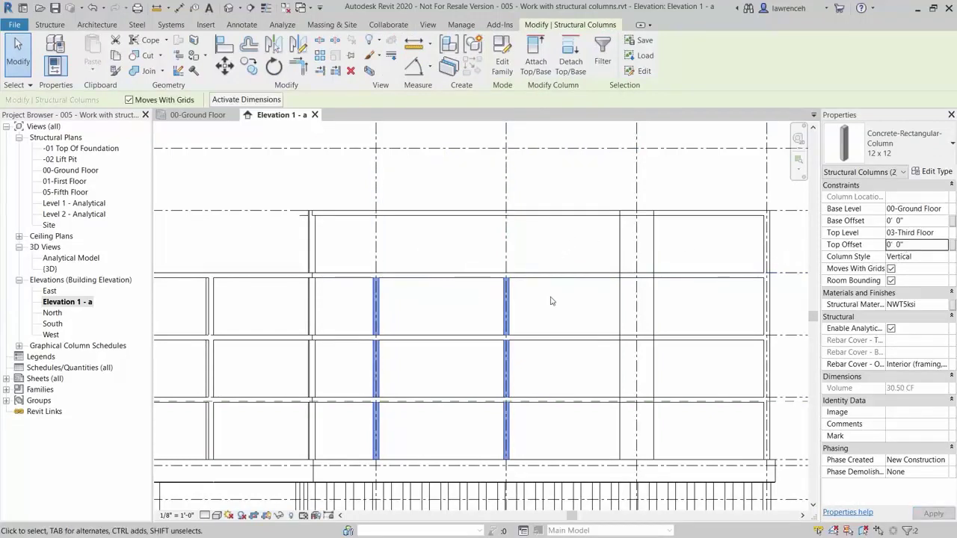
Change the top level of the grid 6 and grid 7 columns to 04-Fourth Floor.
{"action": "left_click", "coordinate": [920, 237]}
{"action": "left_click", "coordinate": [942, 233]}
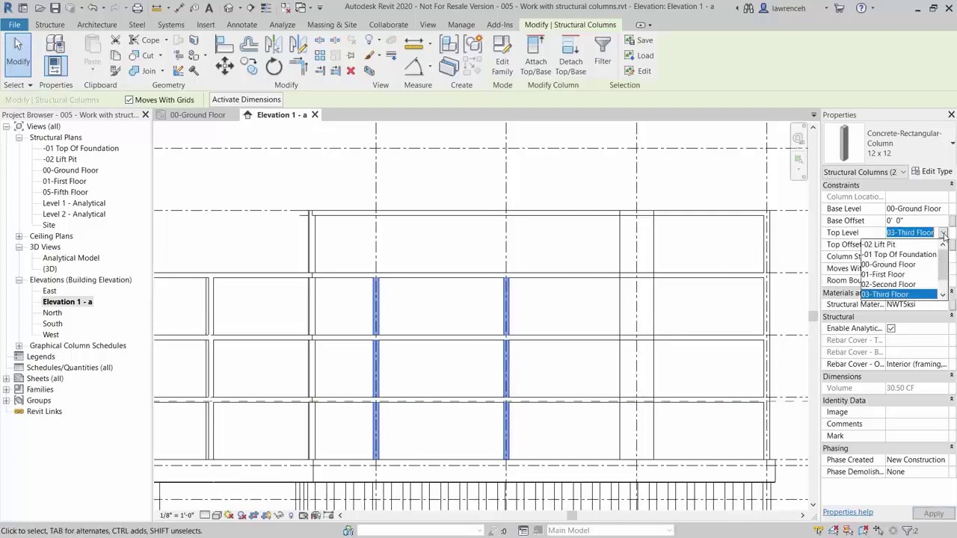
{"action": "scroll", "coordinate": [902, 278], "scroll_direction": "down", "scroll_amount": 2}
{"action": "left_click", "coordinate": [893, 288]}
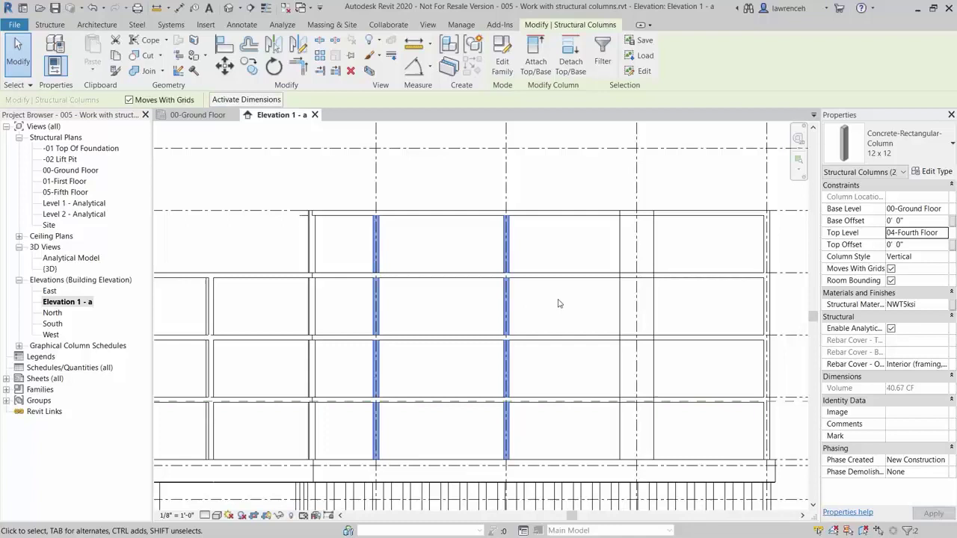
{"action": "left_click", "coordinate": [555, 305]}
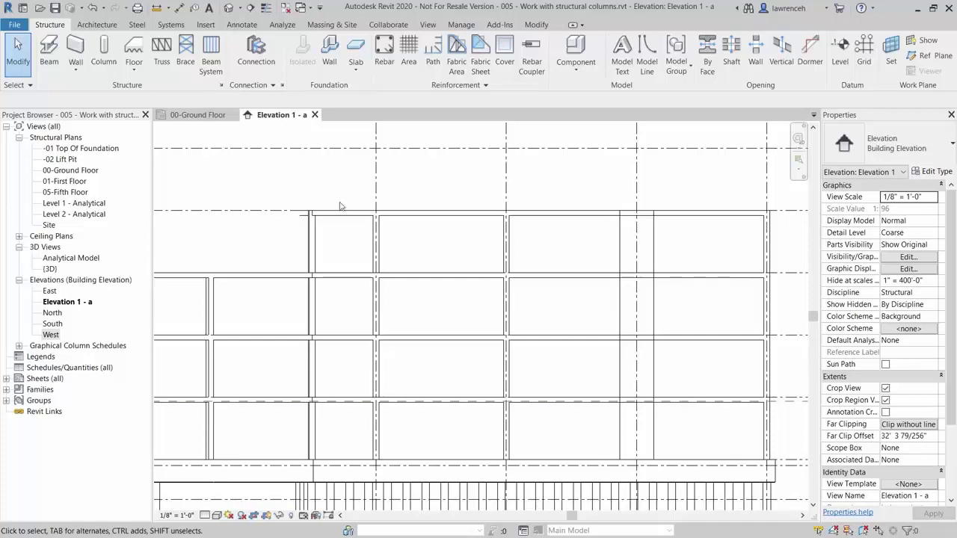
In the 00-Ground Floor plan, draw a vertical section just beside grid 2 through the curved slab edge past grid E, looking towards grid 1.
{"action": "left_click", "coordinate": [213, 118]}
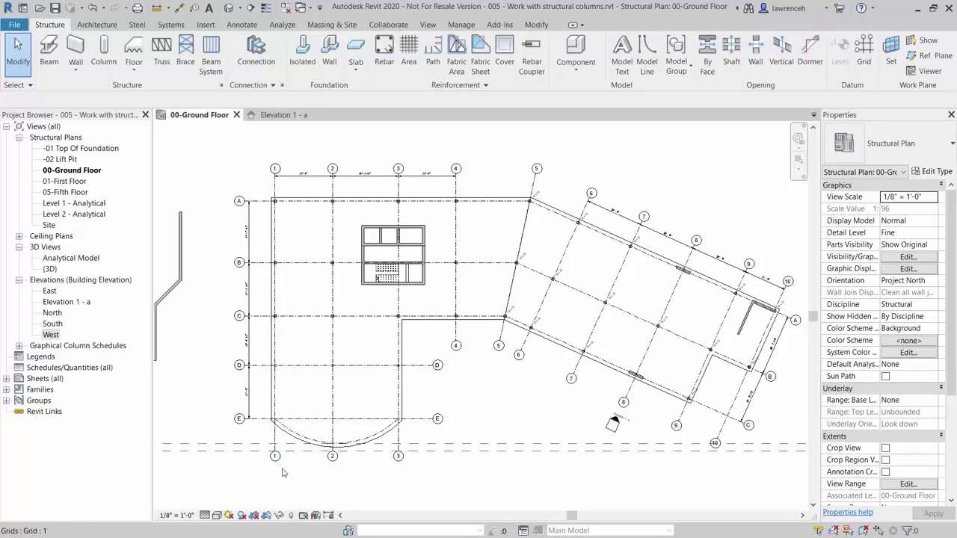
{"action": "scroll", "coordinate": [330, 471], "scroll_direction": "up", "scroll_amount": 3}
{"action": "middle_click_drag", "start_coordinate": [330, 471], "coordinate": [363, 458]}
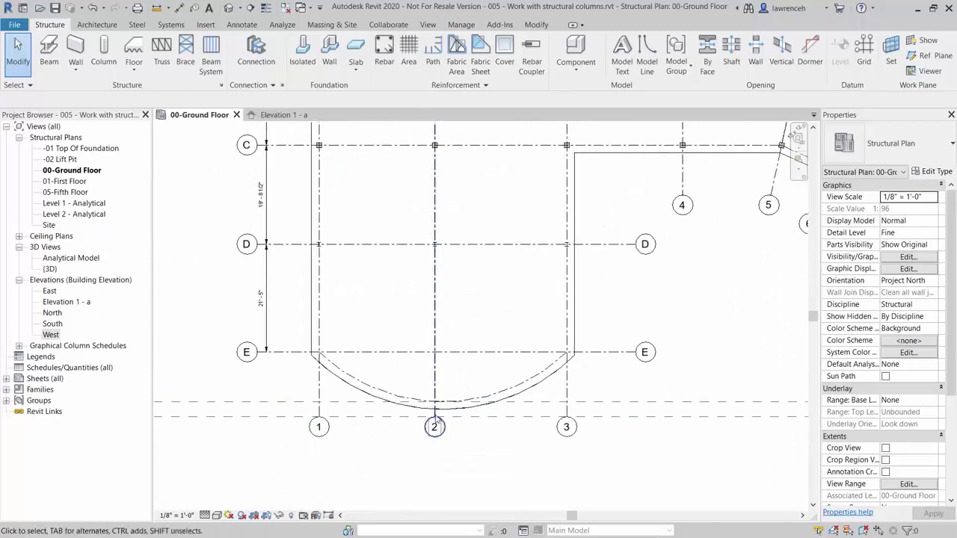
{"action": "scroll", "coordinate": [436, 418], "scroll_direction": "up", "scroll_amount": 2}
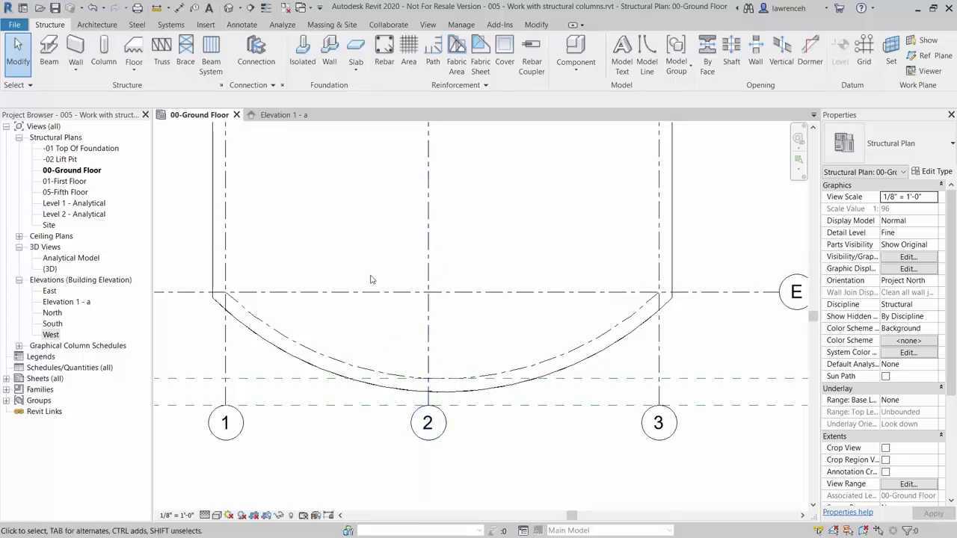
{"action": "left_click", "coordinate": [252, 9]}
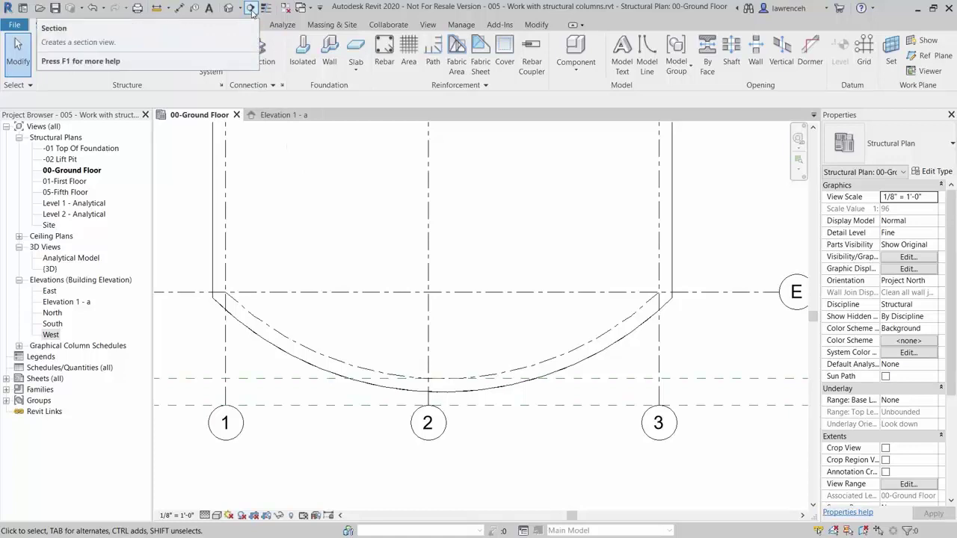
{"action": "left_click", "coordinate": [447, 482]}
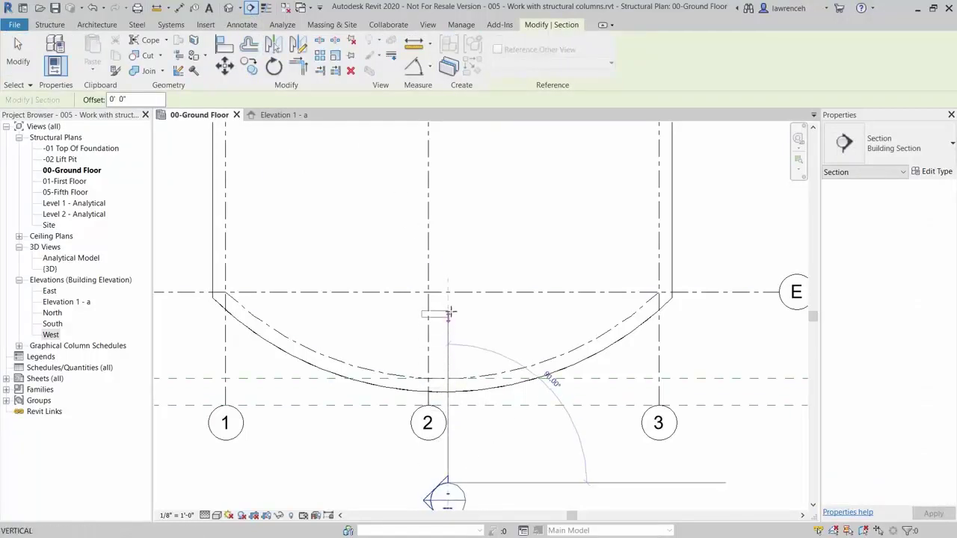
{"action": "scroll", "coordinate": [449, 309], "scroll_direction": "down", "scroll_amount": 1}
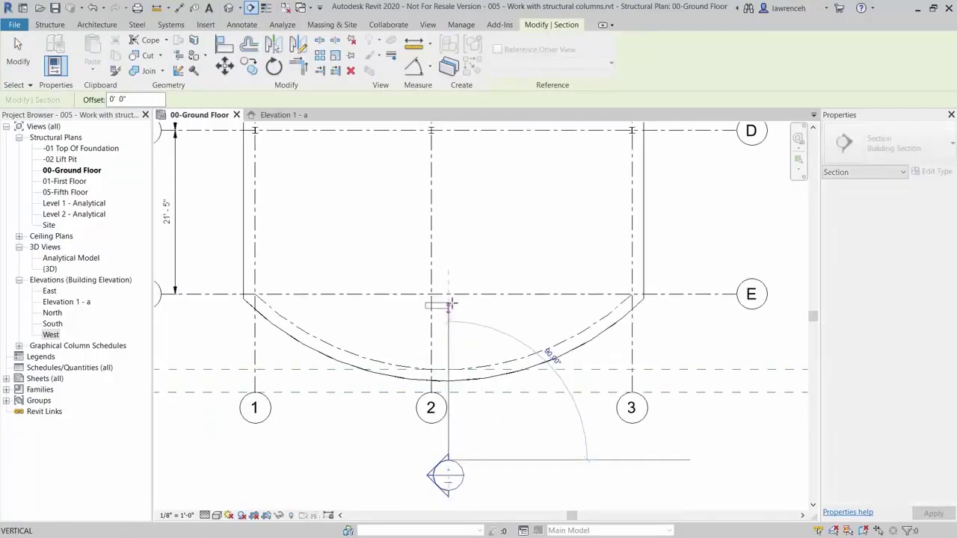
{"action": "left_click", "coordinate": [448, 258]}
{"action": "key", "text": "Escape"}
{"action": "scroll", "coordinate": [449, 260], "scroll_direction": "down", "scroll_amount": 1}
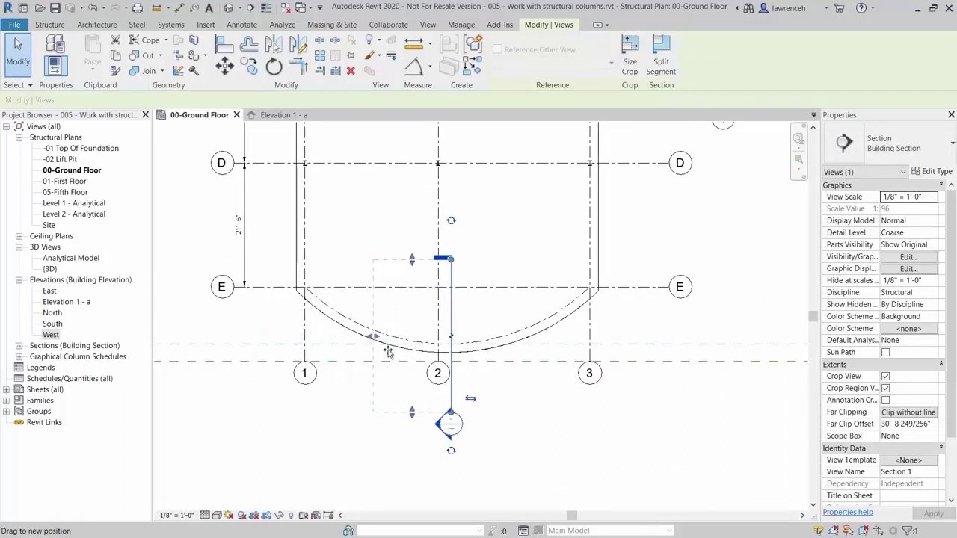
{"action": "left_click", "coordinate": [381, 396]}
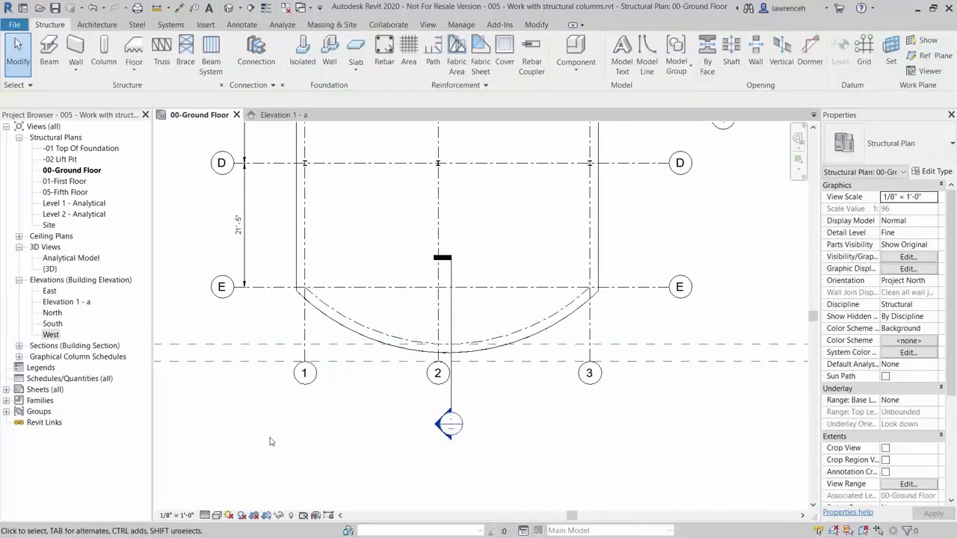
Open the Section 1 view and extend its crop region upward past the 01-First Floor level.
{"action": "left_click", "coordinate": [18, 346]}
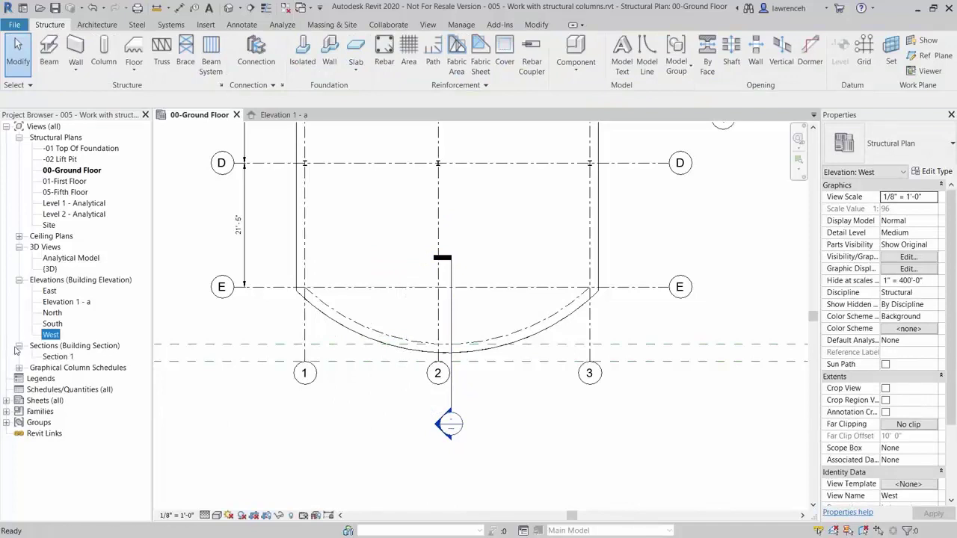
{"action": "double_click", "coordinate": [59, 357]}
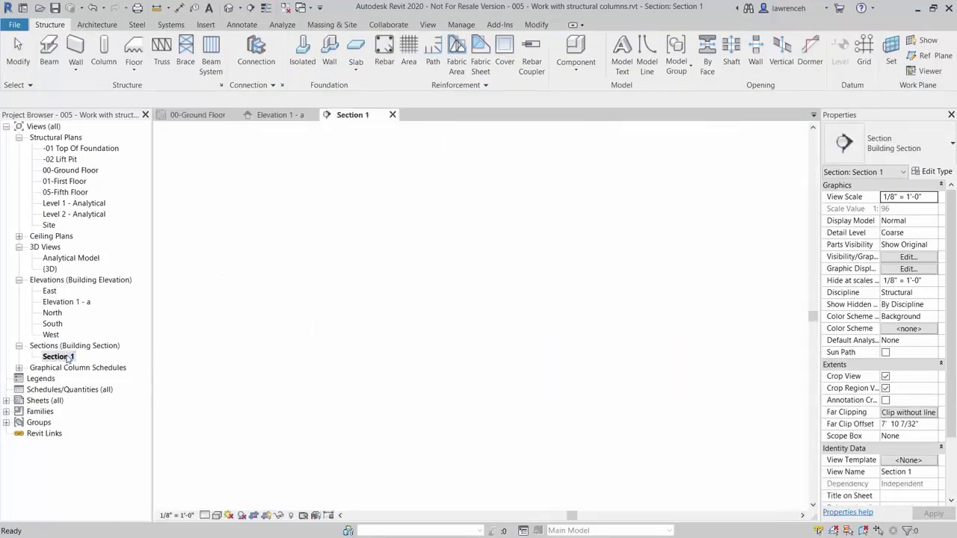
{"action": "scroll", "coordinate": [343, 425], "scroll_direction": "down", "scroll_amount": 2}
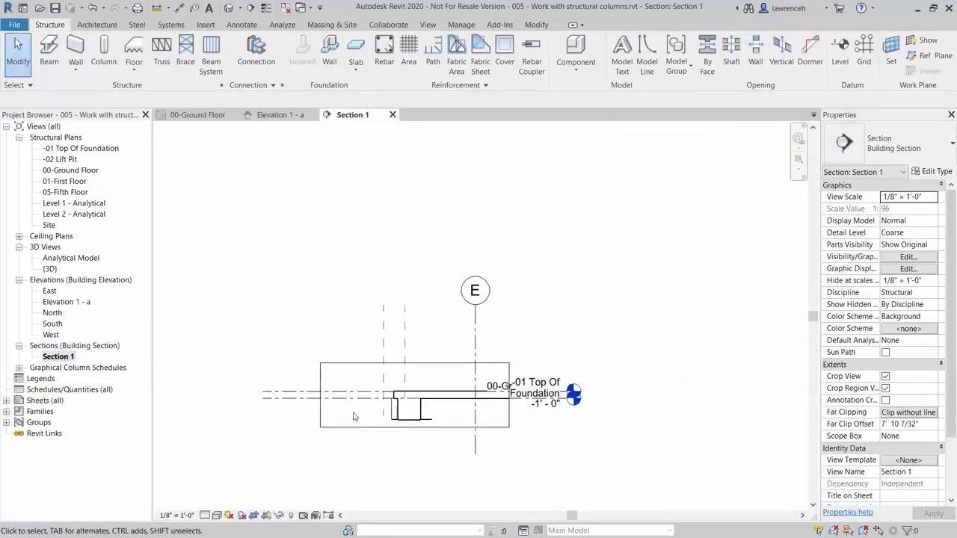
{"action": "left_click", "coordinate": [417, 364]}
{"action": "left_click_drag", "start_coordinate": [414, 362], "coordinate": [415, 245]}
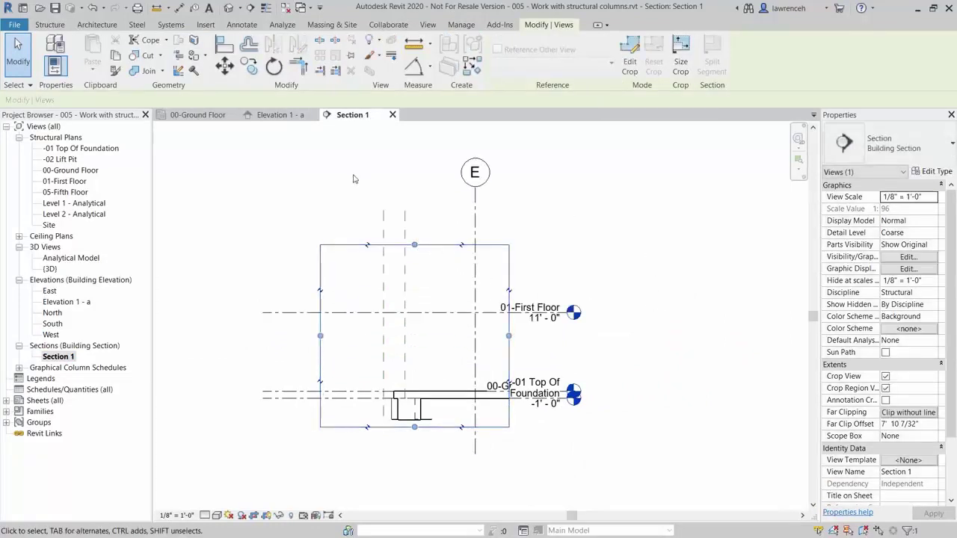
{"action": "scroll", "coordinate": [441, 329], "scroll_direction": "up", "scroll_amount": 3}
{"action": "key", "text": "Escape"}
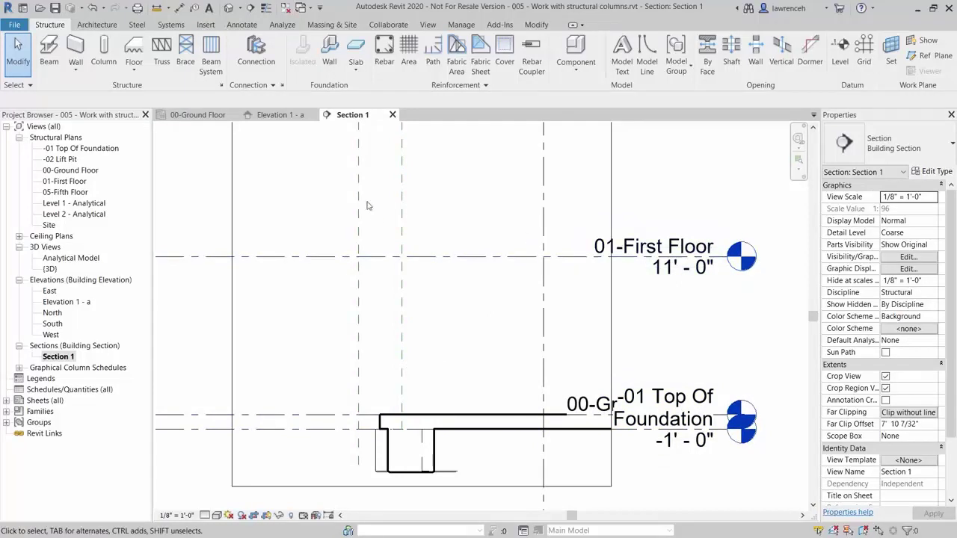
Set the section view's scale to 1/2" = 1'-0" and its detail level to Fine.
{"action": "left_click", "coordinate": [181, 515]}
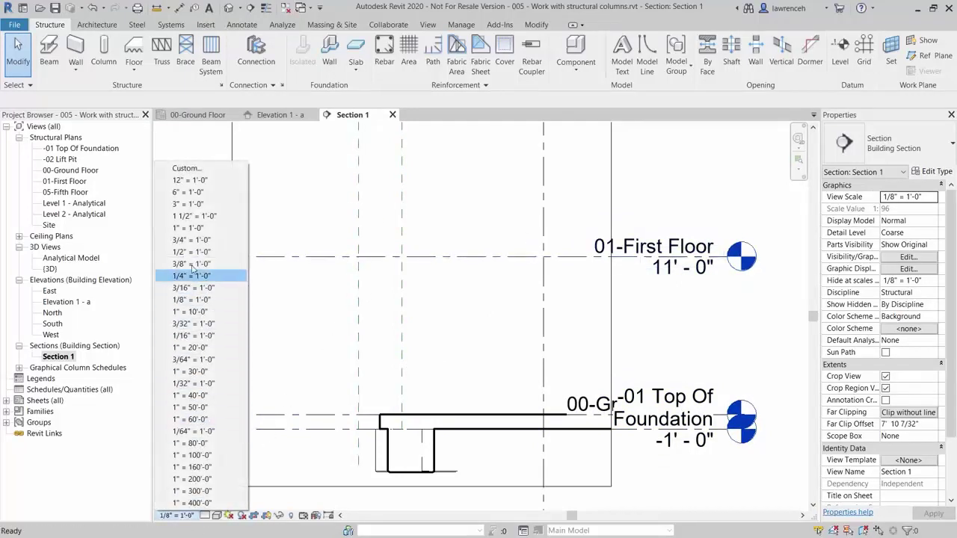
{"action": "left_click", "coordinate": [193, 252]}
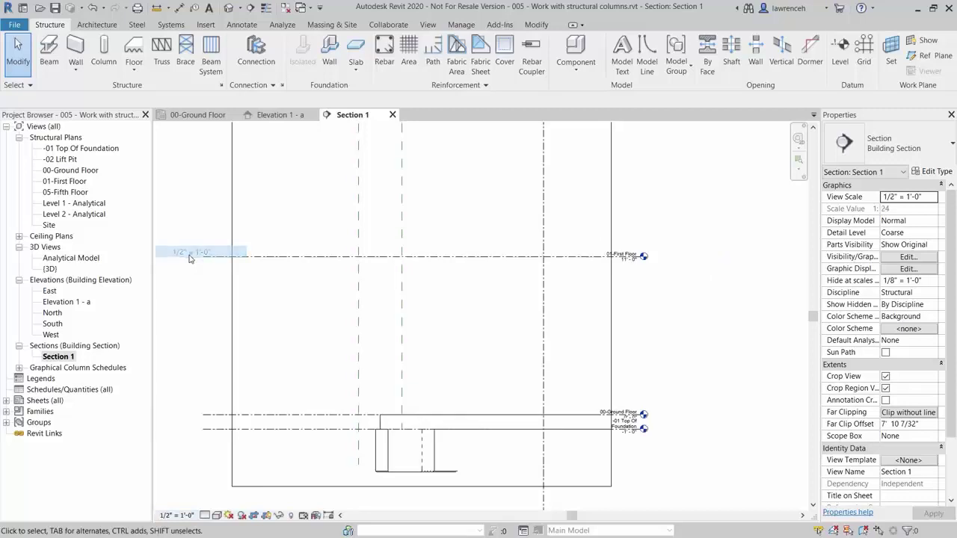
{"action": "left_click", "coordinate": [205, 515]}
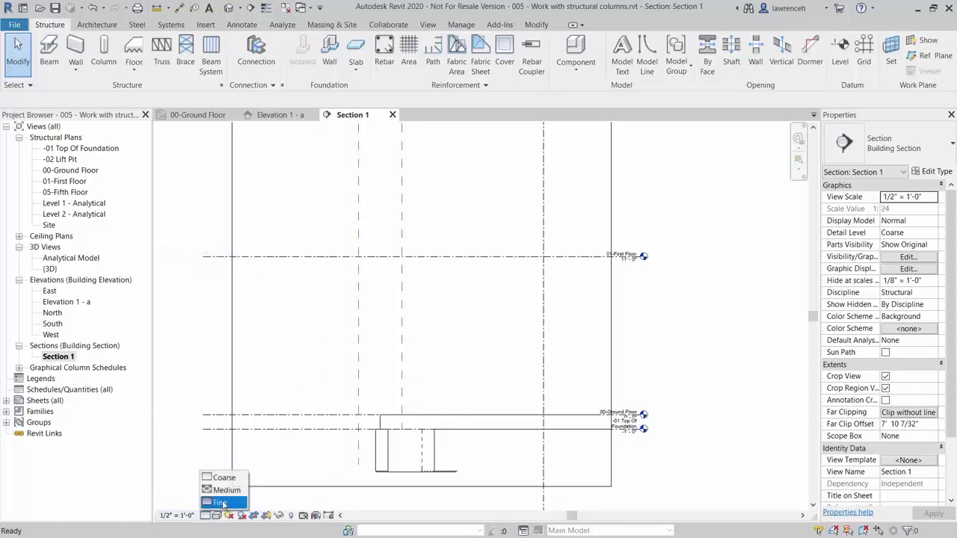
{"action": "left_click", "coordinate": [223, 502]}
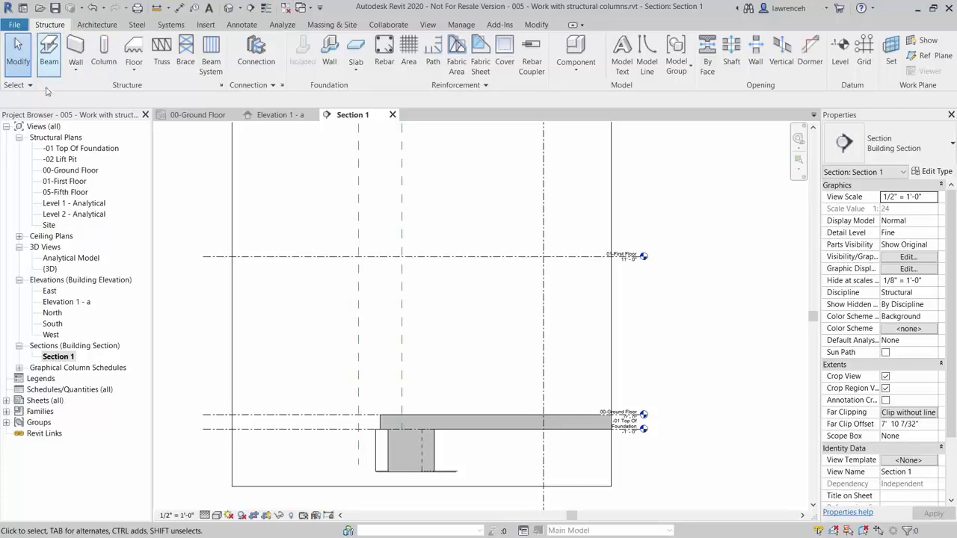
Start placing a structural column in the section with Grid : 2 as the work plane.
{"action": "left_click", "coordinate": [105, 60]}
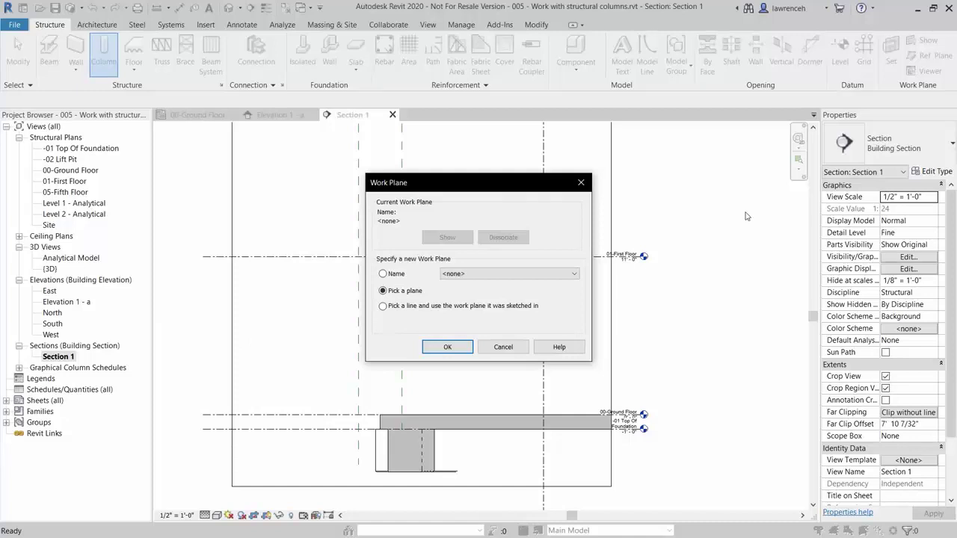
{"action": "left_click", "coordinate": [575, 274]}
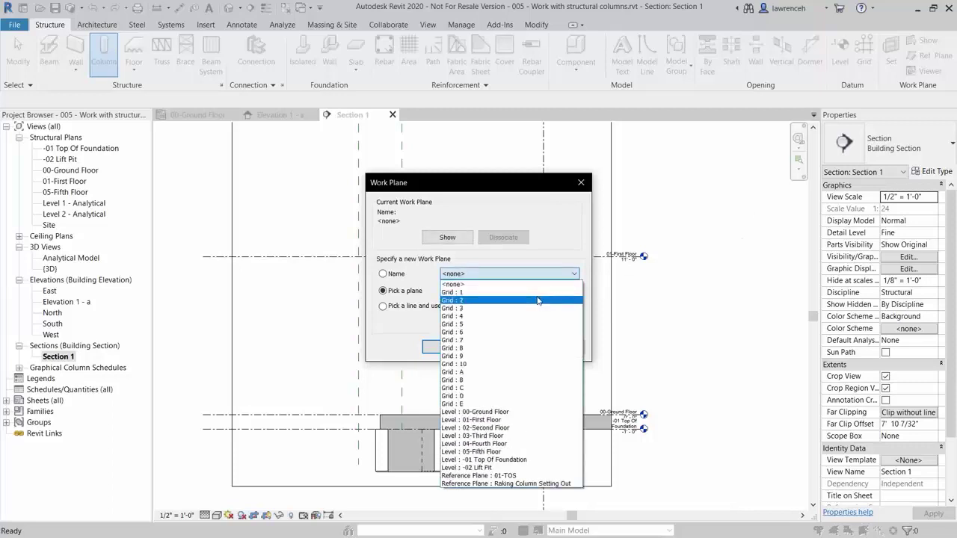
{"action": "left_click", "coordinate": [538, 300]}
{"action": "left_click", "coordinate": [458, 347]}
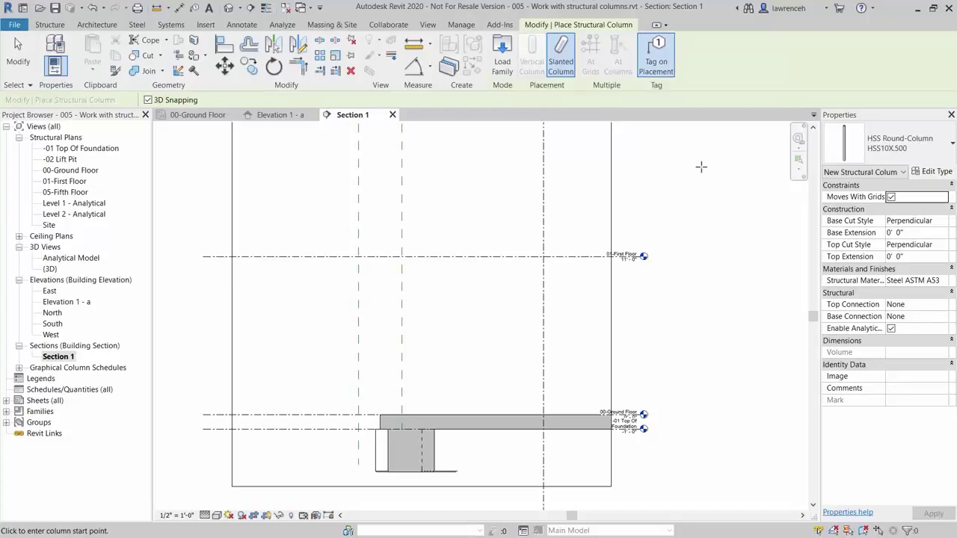
Place an untagged slanted HSS10X.500 column from the inner reference plane at 00-Ground Floor to the Raking Column Setting Out plane at 01-First Floor.
{"action": "left_click", "coordinate": [665, 67]}
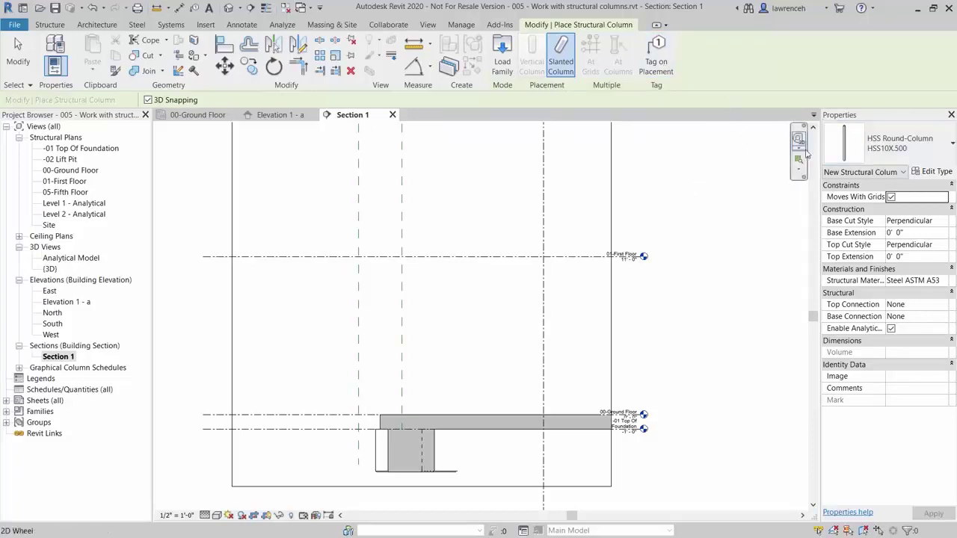
{"action": "left_click", "coordinate": [930, 154]}
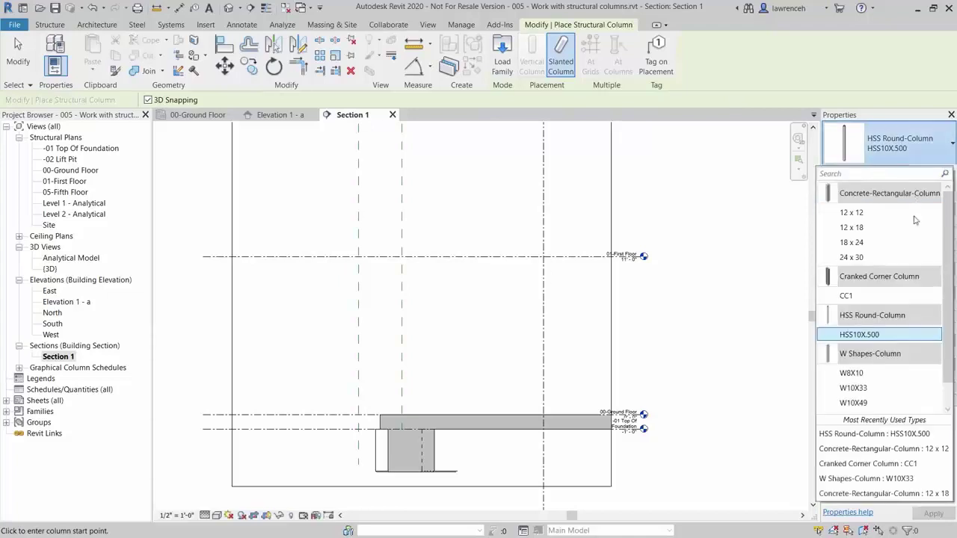
{"action": "left_click", "coordinate": [884, 334]}
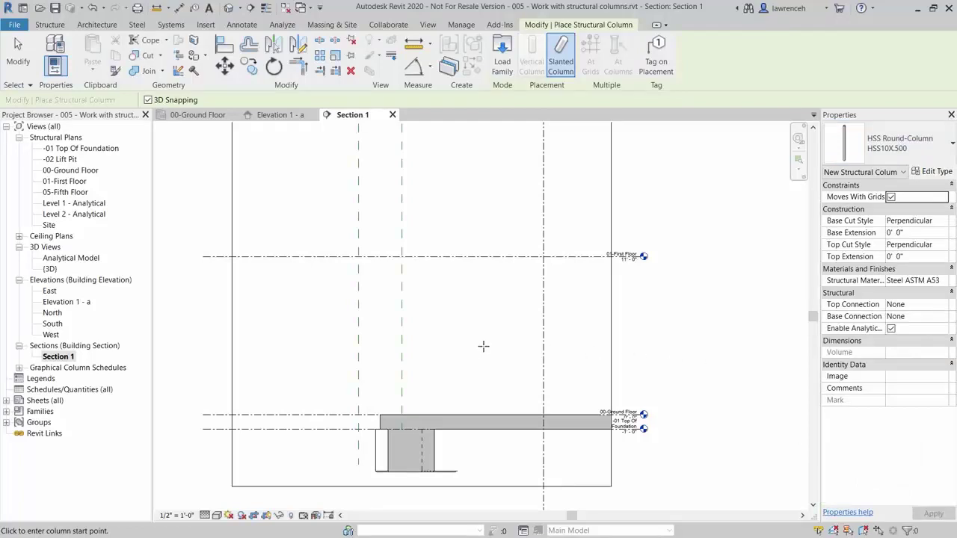
{"action": "left_click", "coordinate": [402, 414]}
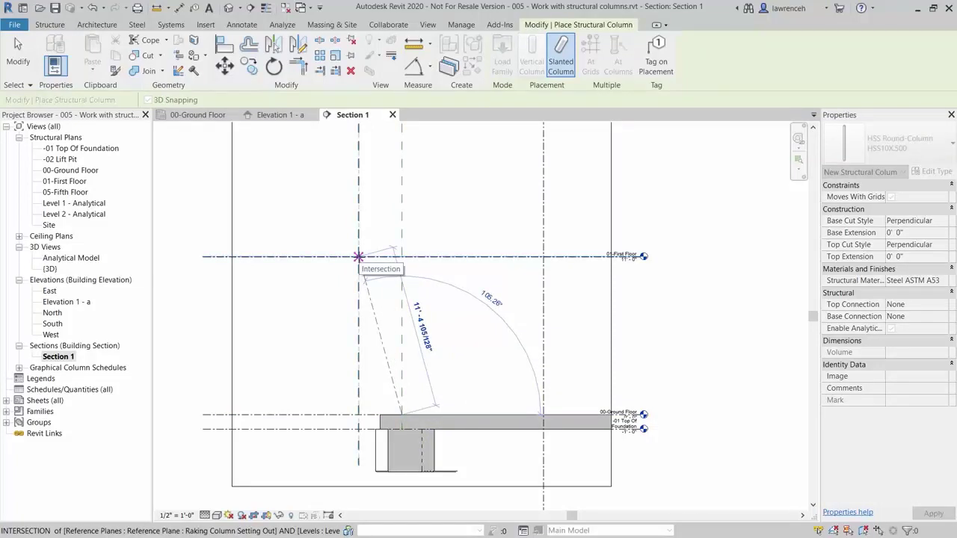
{"action": "left_click", "coordinate": [359, 256]}
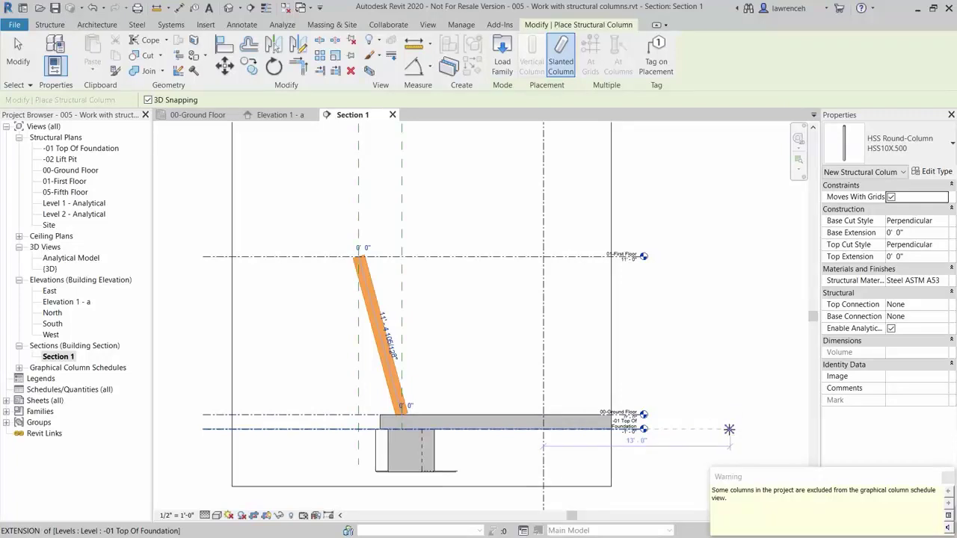
{"action": "key", "text": "Escape"}
{"action": "key", "text": "Escape"}
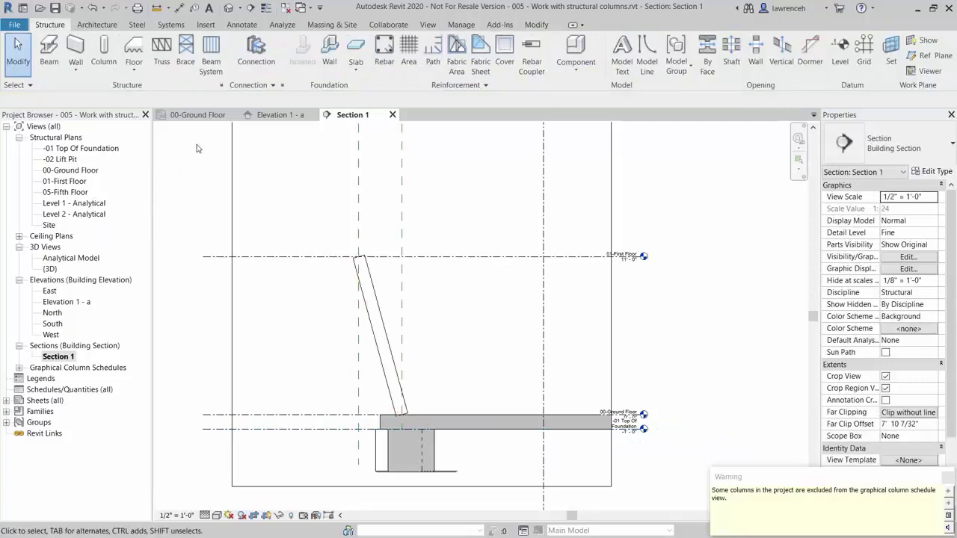
In the 00-Ground Floor plan, start a multiple copy of the slanted column from the intersection of Grid F and the reference plane.
{"action": "left_click", "coordinate": [208, 116]}
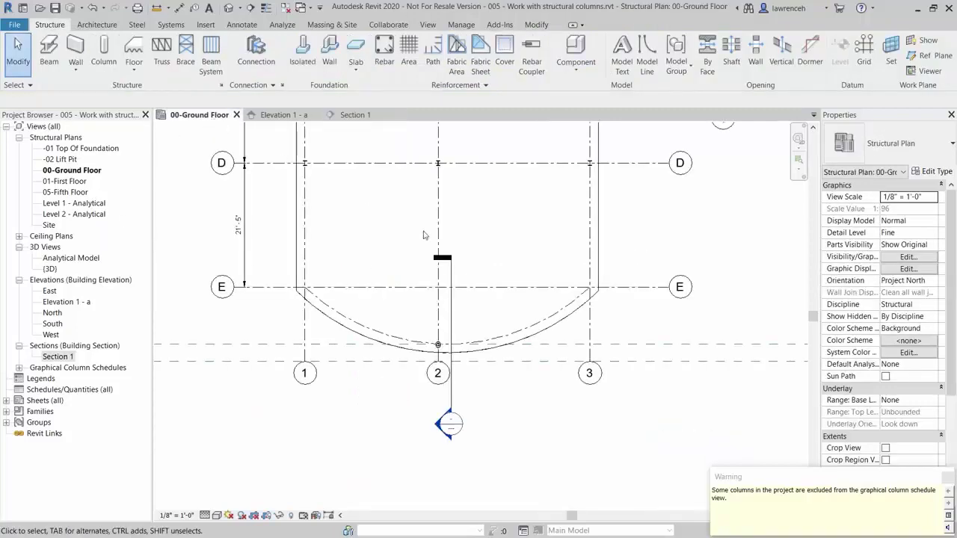
{"action": "scroll", "coordinate": [441, 343], "scroll_direction": "up", "scroll_amount": 3}
{"action": "scroll", "coordinate": [444, 354], "scroll_direction": "down", "scroll_amount": 2}
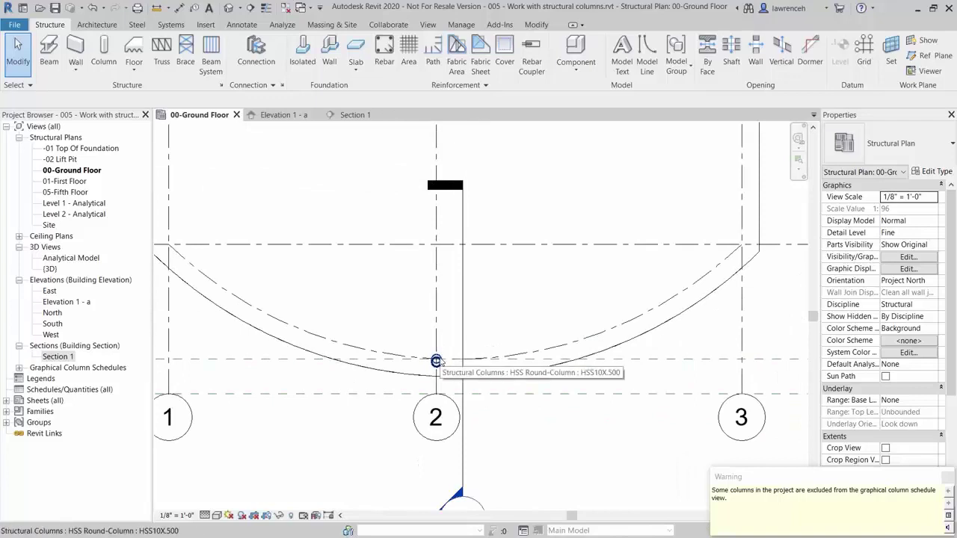
{"action": "scroll", "coordinate": [529, 319], "scroll_direction": "down", "scroll_amount": 1}
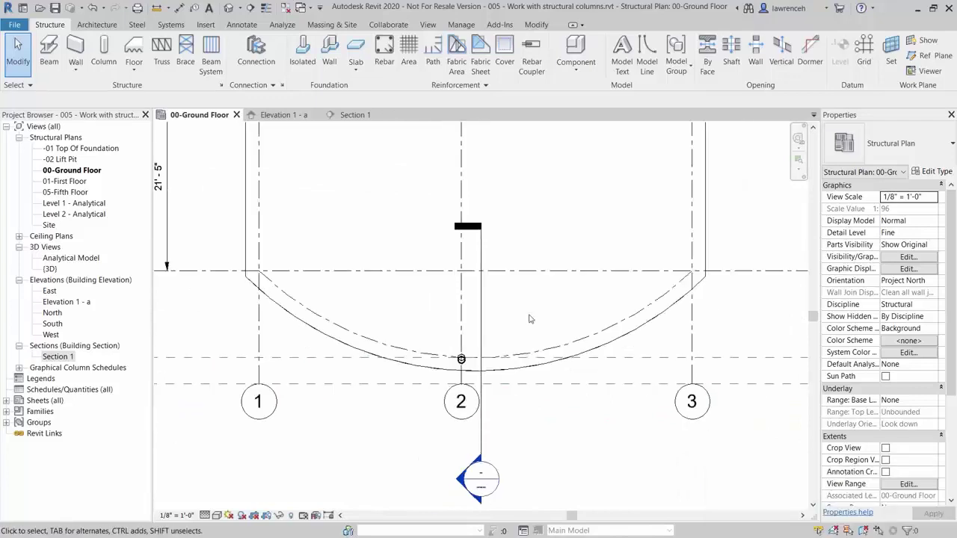
{"action": "left_click", "coordinate": [461, 359]}
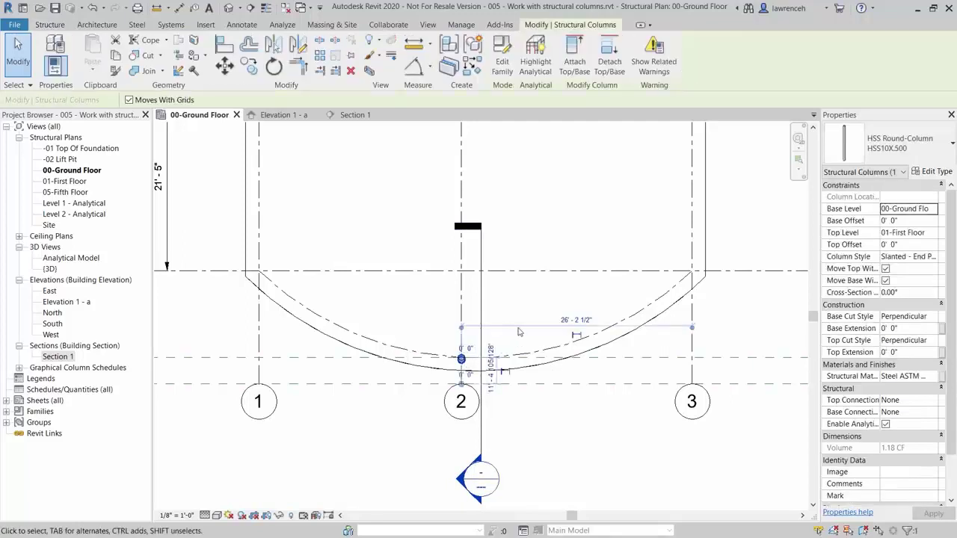
{"action": "left_click", "coordinate": [246, 69]}
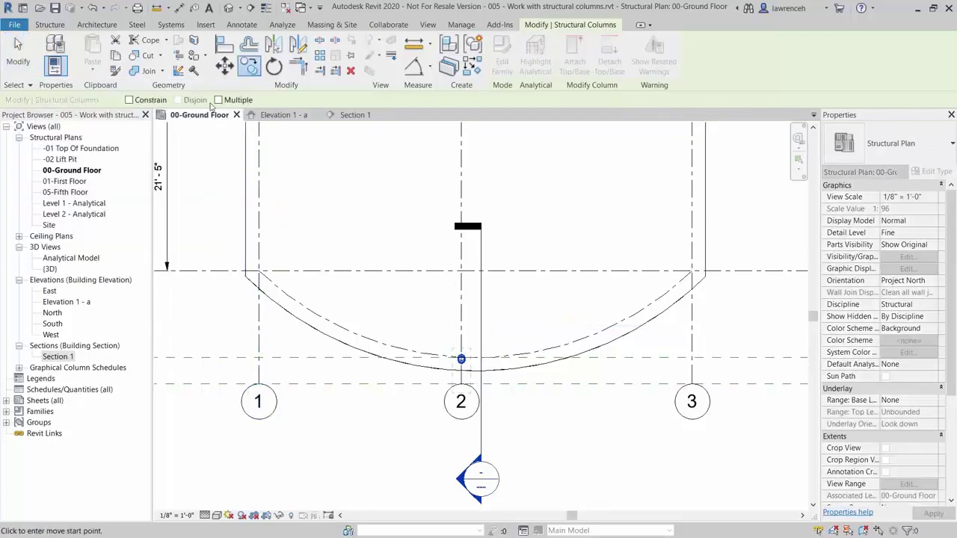
{"action": "left_click", "coordinate": [222, 102]}
{"action": "scroll", "coordinate": [457, 349], "scroll_direction": "up", "scroll_amount": 5}
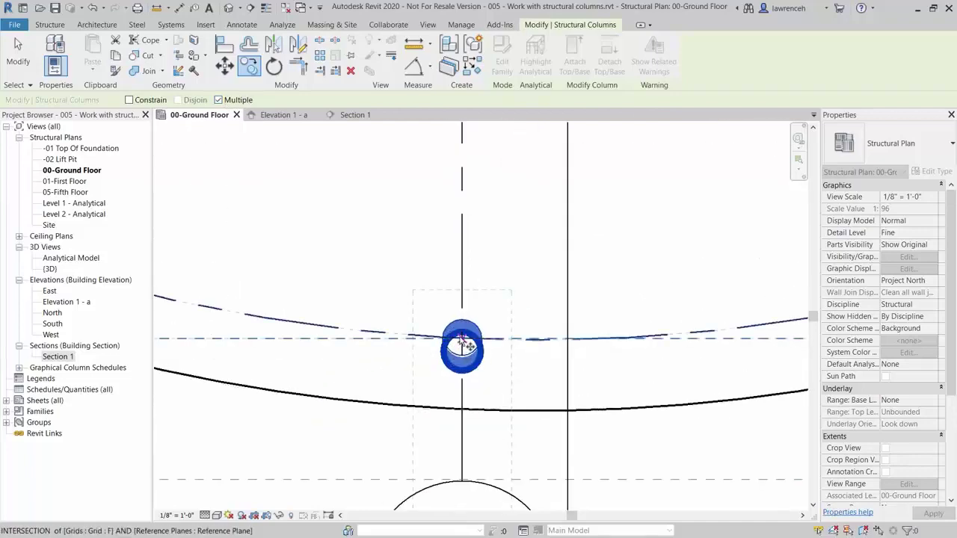
{"action": "left_click", "coordinate": [463, 344]}
Place copies of the slanted column where Grid E meets Grids 3 and 1, then open the {3D} view.
{"action": "scroll", "coordinate": [461, 345], "scroll_direction": "down", "scroll_amount": 5}
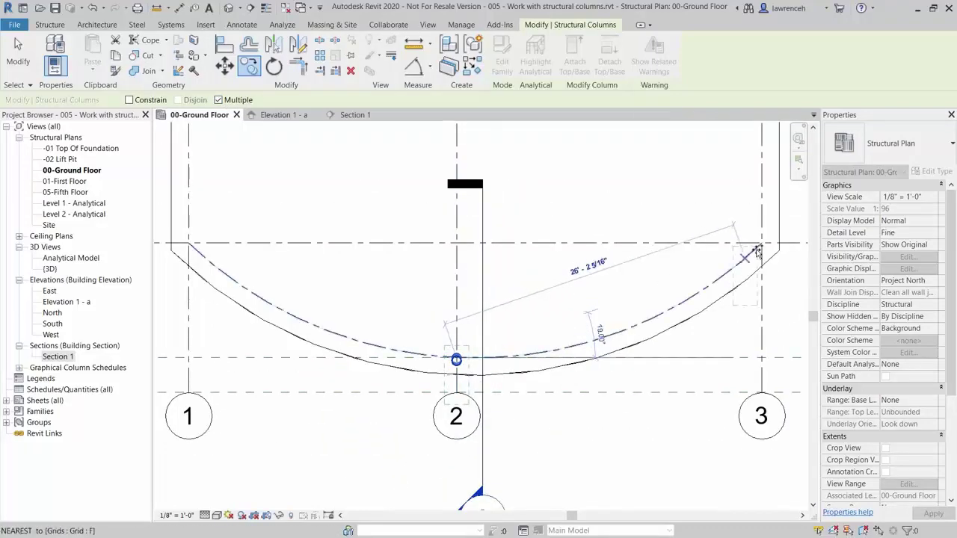
{"action": "left_click", "coordinate": [764, 243]}
{"action": "scroll", "coordinate": [568, 299], "scroll_direction": "down", "scroll_amount": 3}
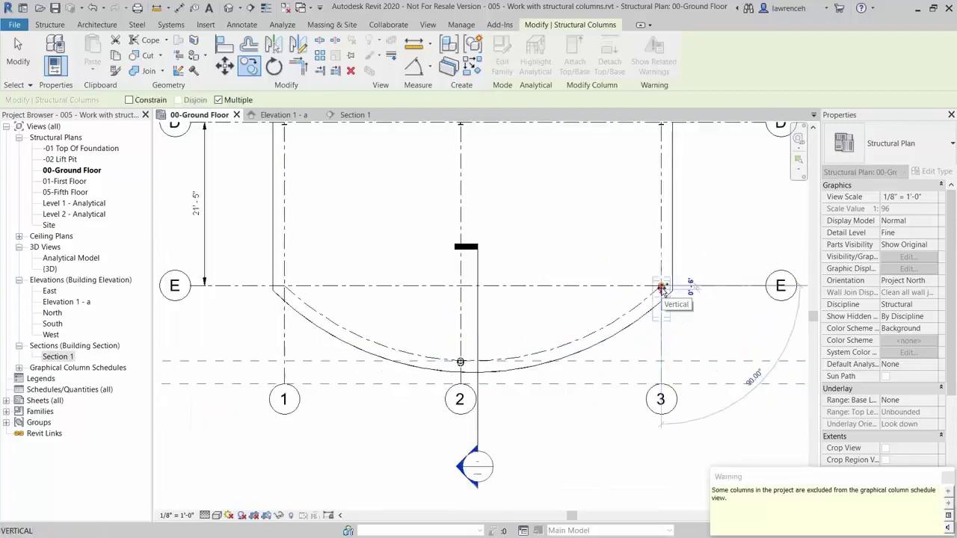
{"action": "left_click", "coordinate": [290, 291]}
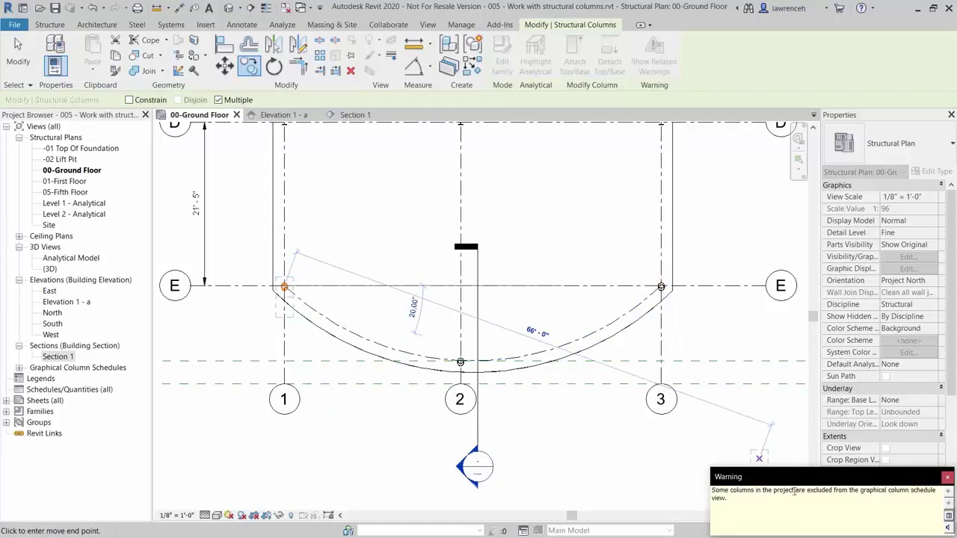
{"action": "left_click", "coordinate": [947, 477]}
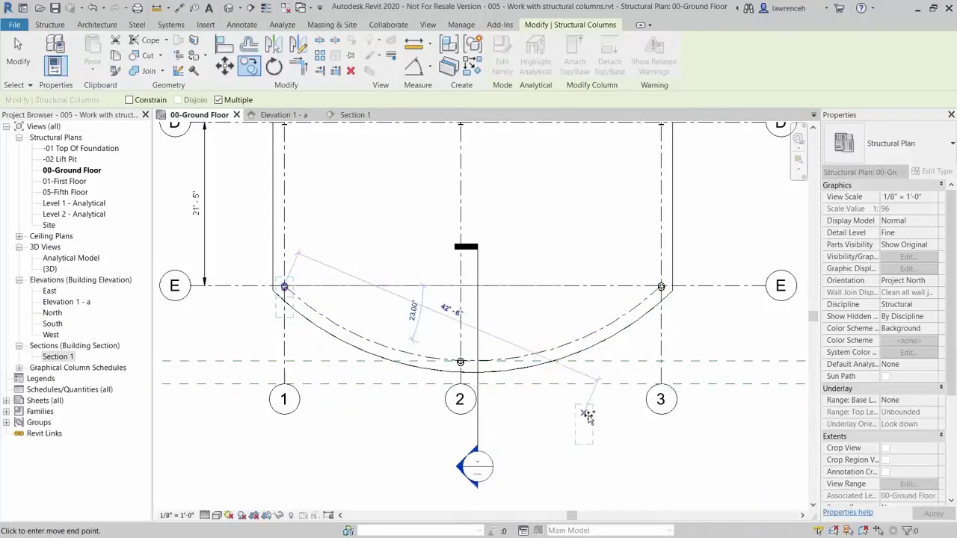
{"action": "key", "text": "Escape"}
{"action": "key", "text": "Escape"}
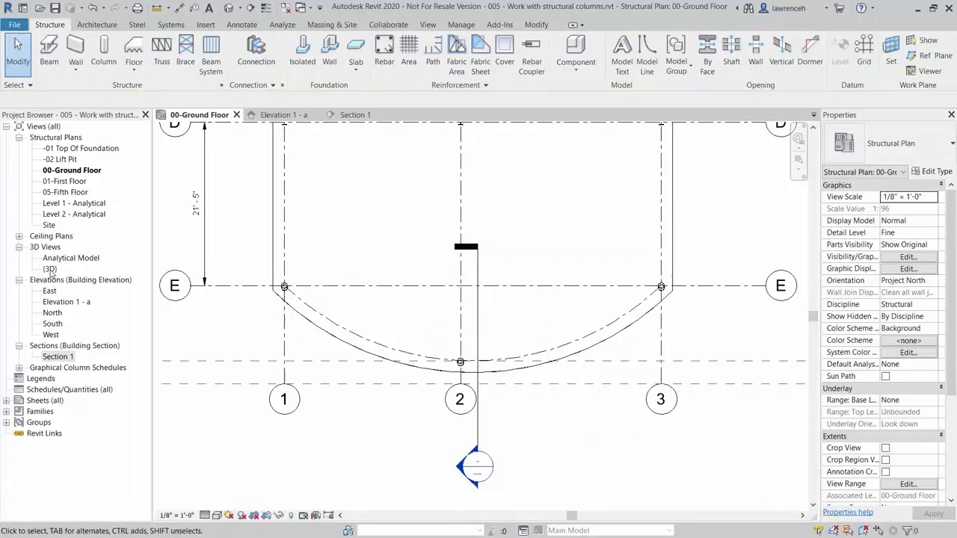
{"action": "left_click", "coordinate": [50, 269]}
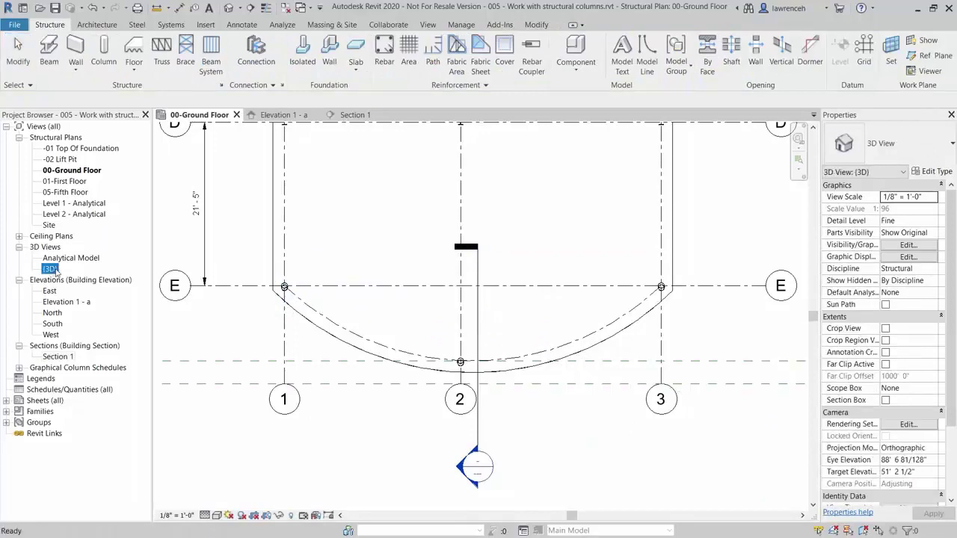
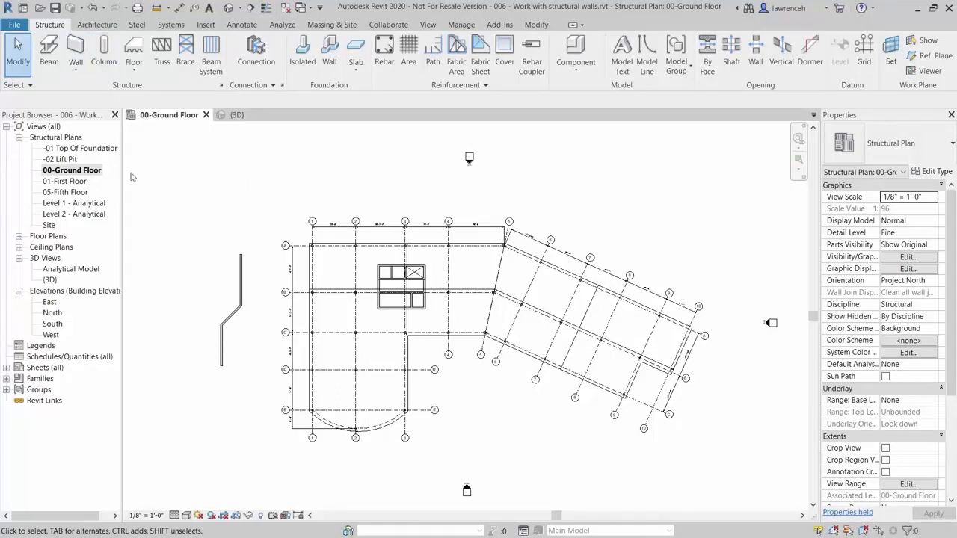
Start a structural wall in the 00-Ground Floor plan with its height running up to 04-Fourth Floor.
{"action": "left_click", "coordinate": [77, 52]}
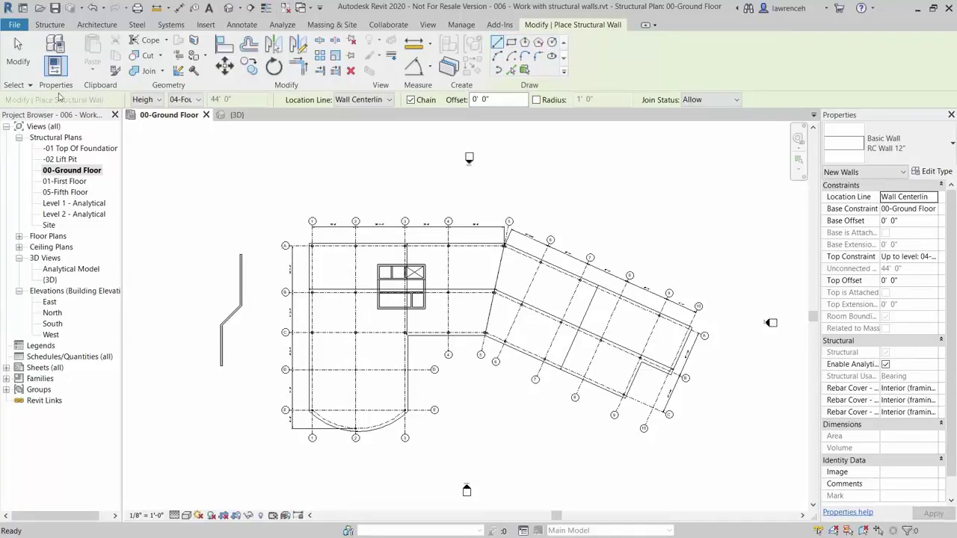
{"action": "left_click", "coordinate": [158, 100]}
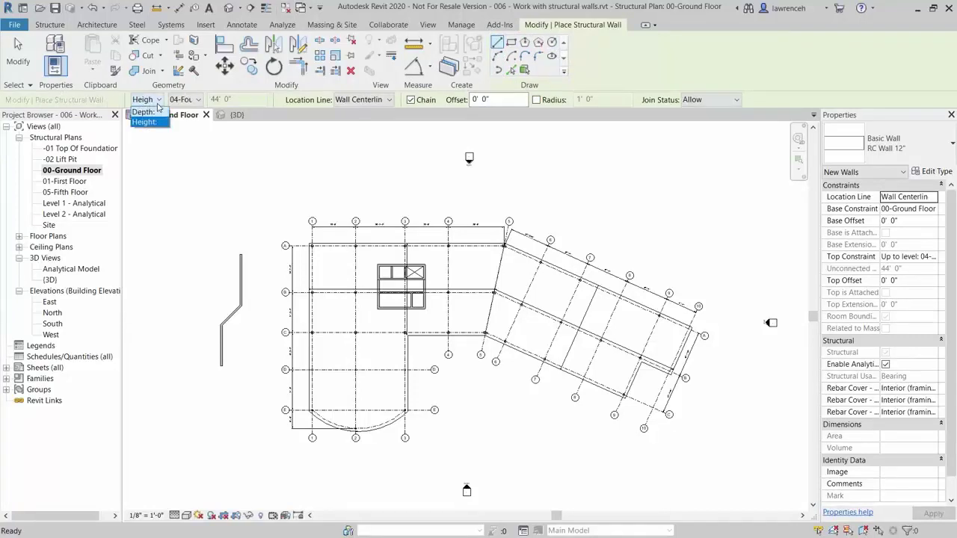
{"action": "left_click", "coordinate": [116, 108]}
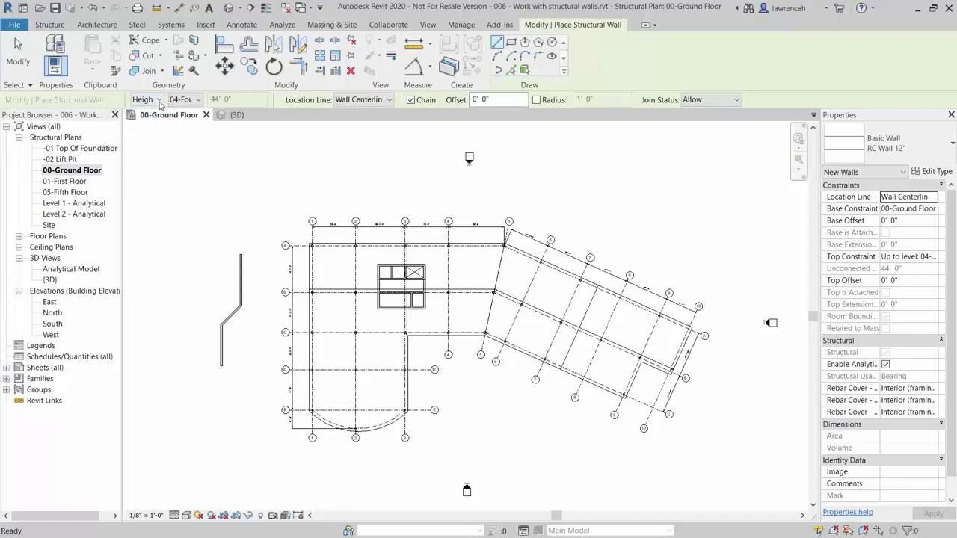
{"action": "left_click", "coordinate": [200, 105]}
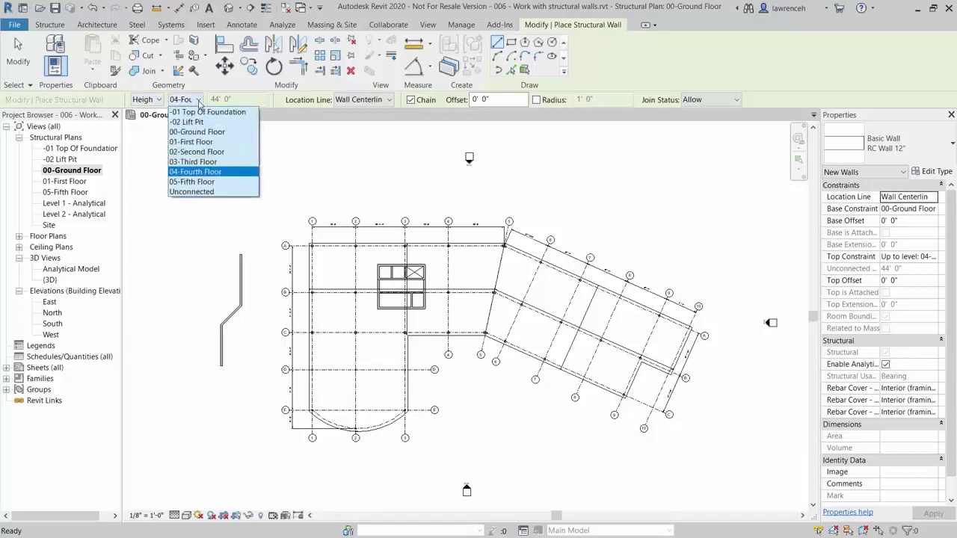
{"action": "left_click", "coordinate": [212, 176]}
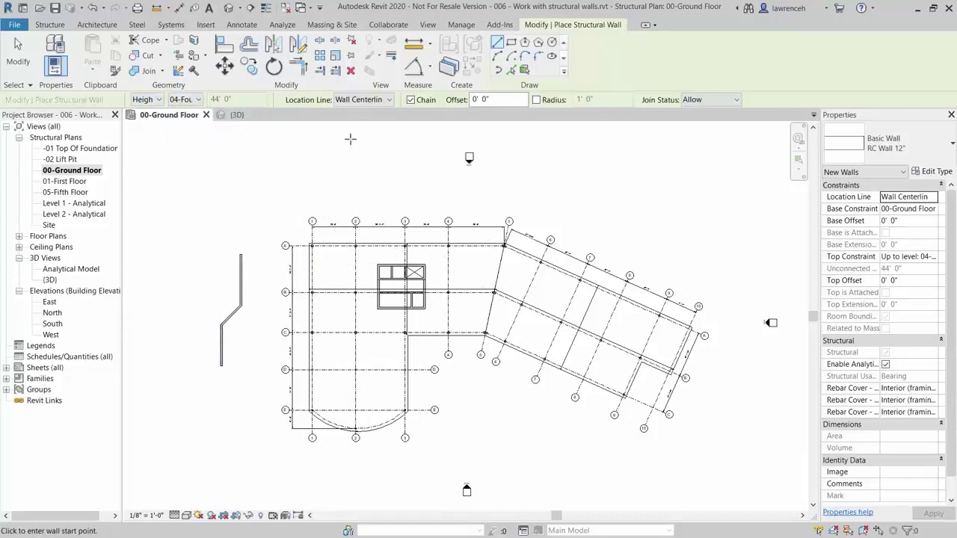
Keep the new wall's location line at Wall Centerline and turn off chained wall drawing.
{"action": "left_click", "coordinate": [387, 102]}
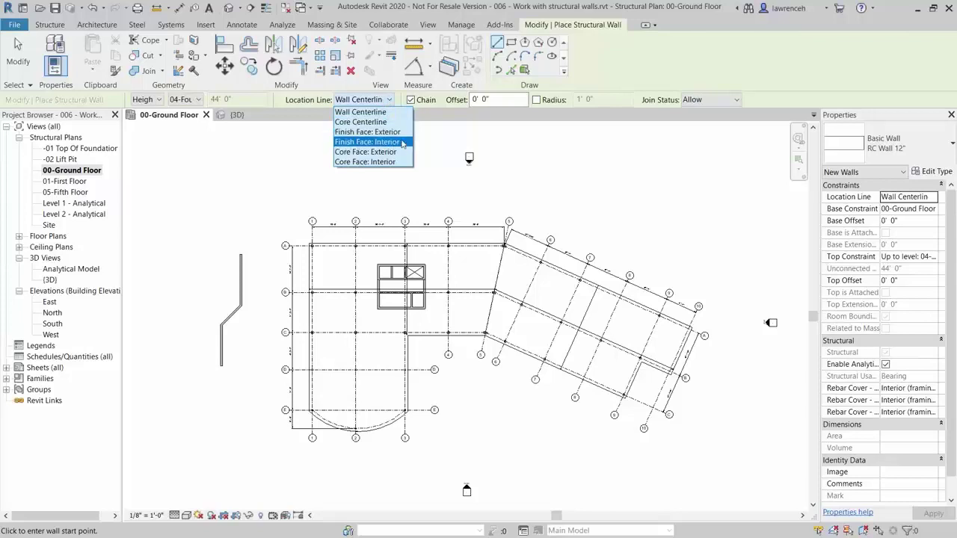
{"action": "left_click", "coordinate": [323, 104]}
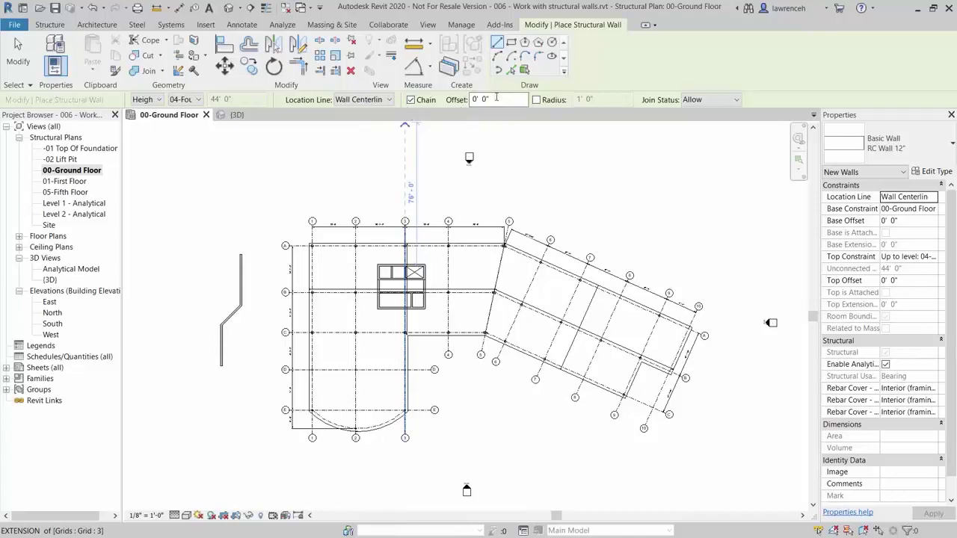
{"action": "left_click", "coordinate": [411, 100]}
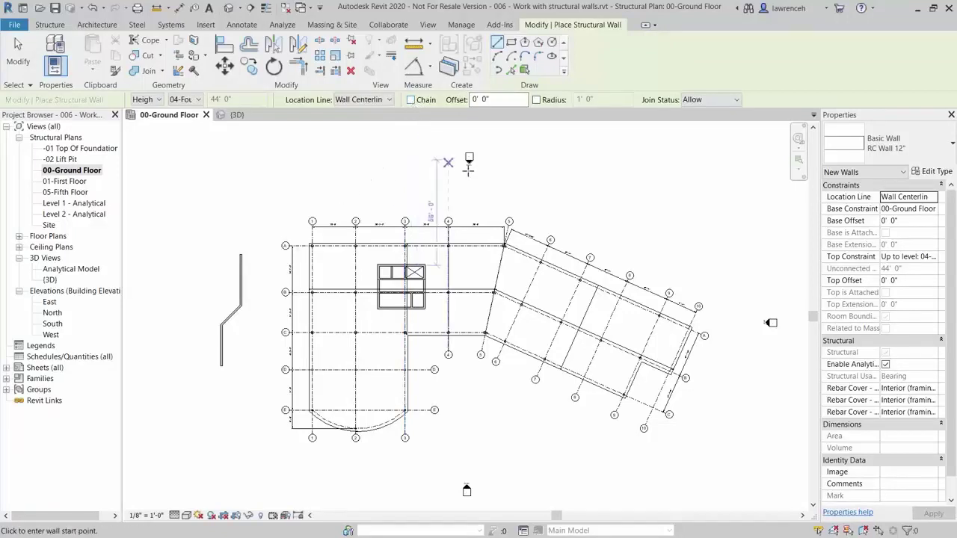
Choose the Basic Wall type RC Wall 12" for the new structural wall.
{"action": "left_click", "coordinate": [940, 144]}
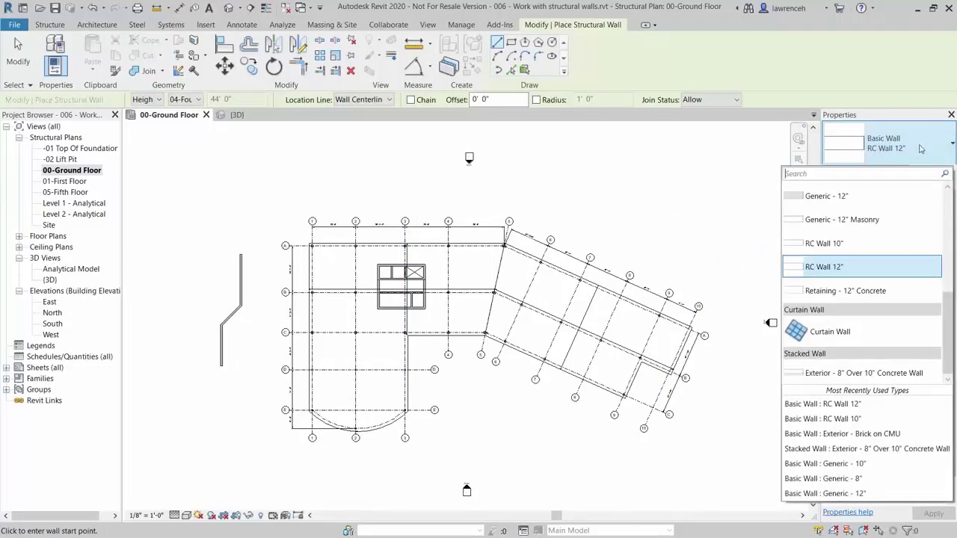
{"action": "scroll", "coordinate": [901, 209], "scroll_direction": "up", "scroll_amount": 1}
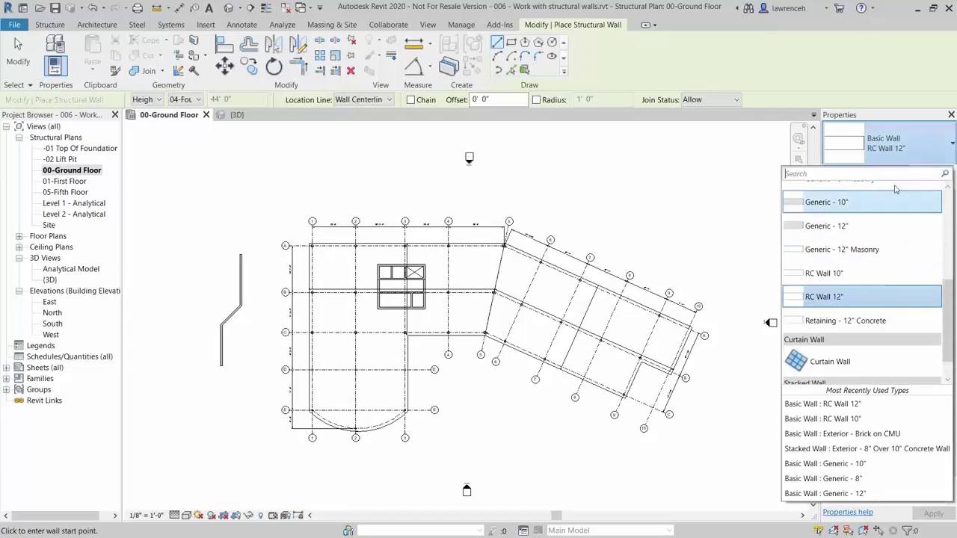
{"action": "left_click", "coordinate": [865, 300]}
Draw a 4' 0" long wall along Grid C, starting 2' 0" before Grid 8 so it is centered on that grid.
{"action": "scroll", "coordinate": [673, 430], "scroll_direction": "up", "scroll_amount": 2}
{"action": "scroll", "coordinate": [599, 377], "scroll_direction": "up", "scroll_amount": 2}
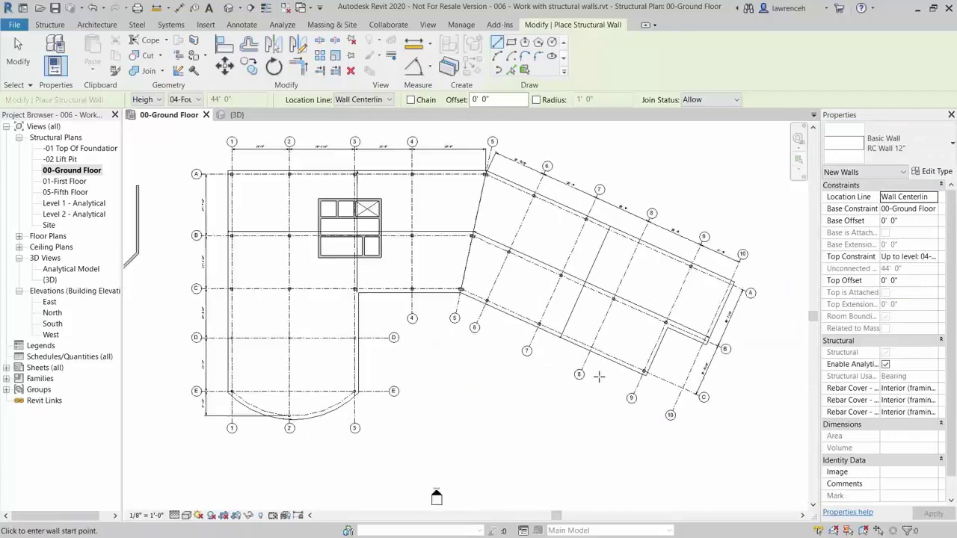
{"action": "scroll", "coordinate": [599, 377], "scroll_direction": "up", "scroll_amount": 2}
{"action": "scroll", "coordinate": [583, 345], "scroll_direction": "up", "scroll_amount": 3}
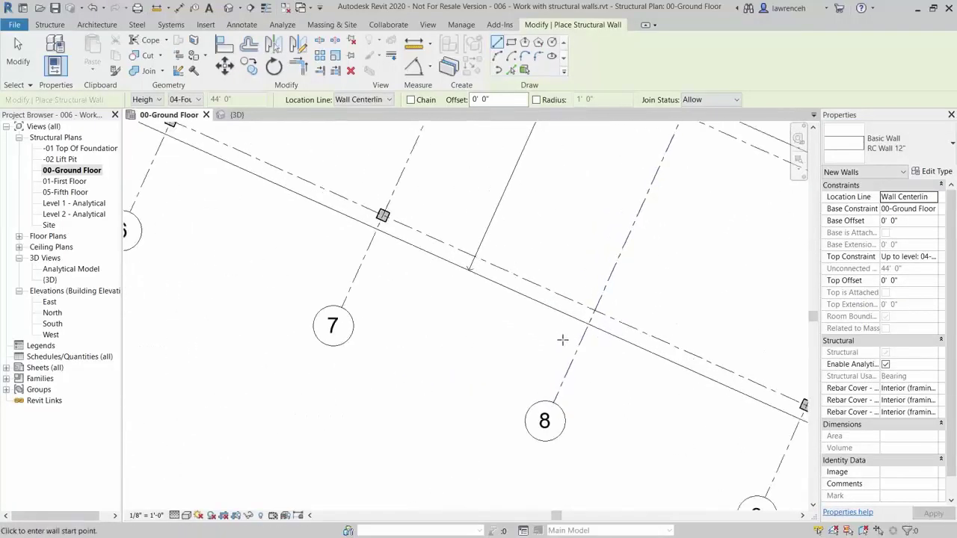
{"action": "middle_click_drag", "start_coordinate": [562, 341], "coordinate": [538, 364]}
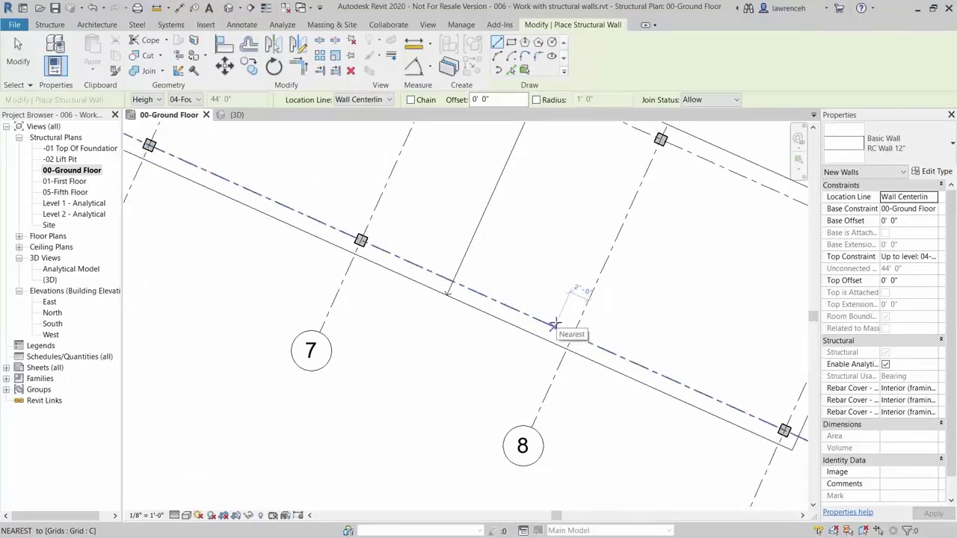
{"action": "scroll", "coordinate": [554, 326], "scroll_direction": "up", "scroll_amount": 2}
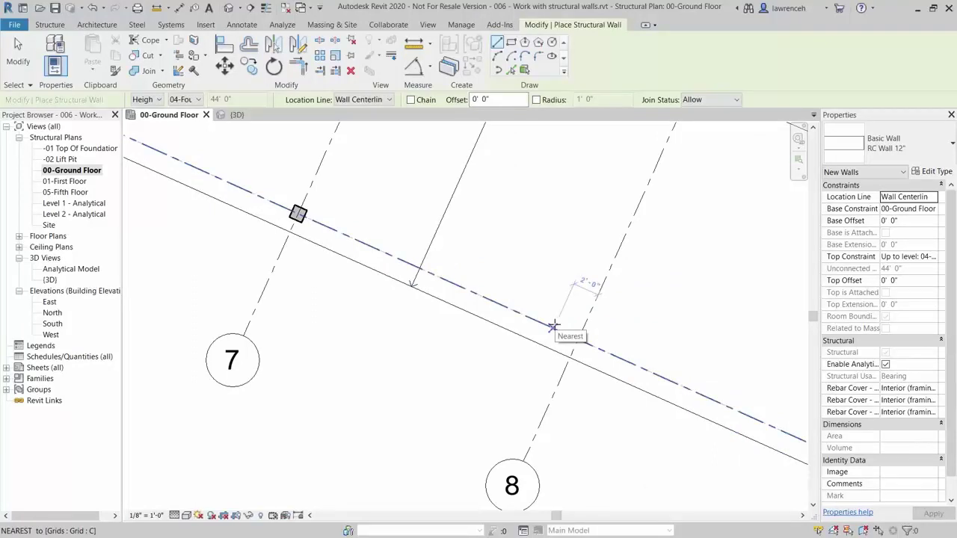
{"action": "left_click", "coordinate": [553, 327]}
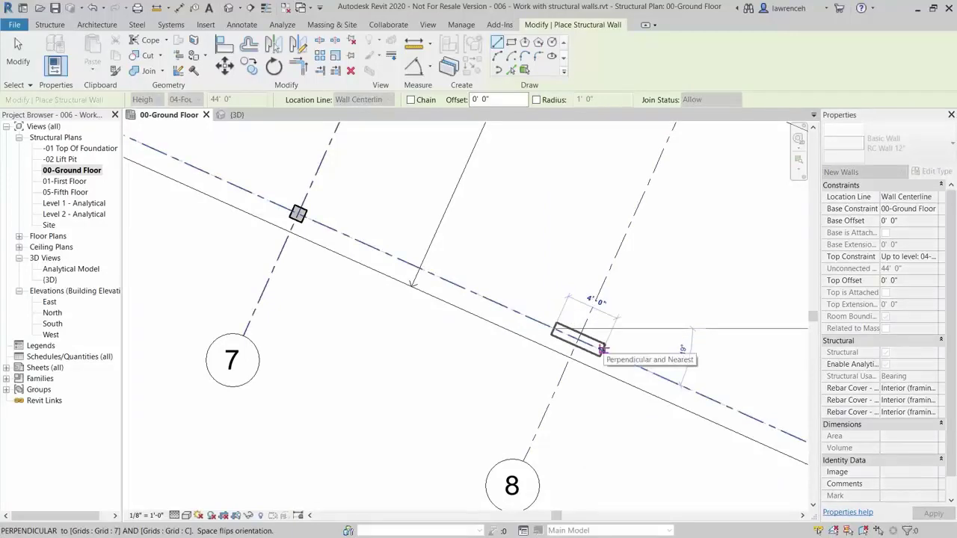
{"action": "left_click", "coordinate": [603, 350]}
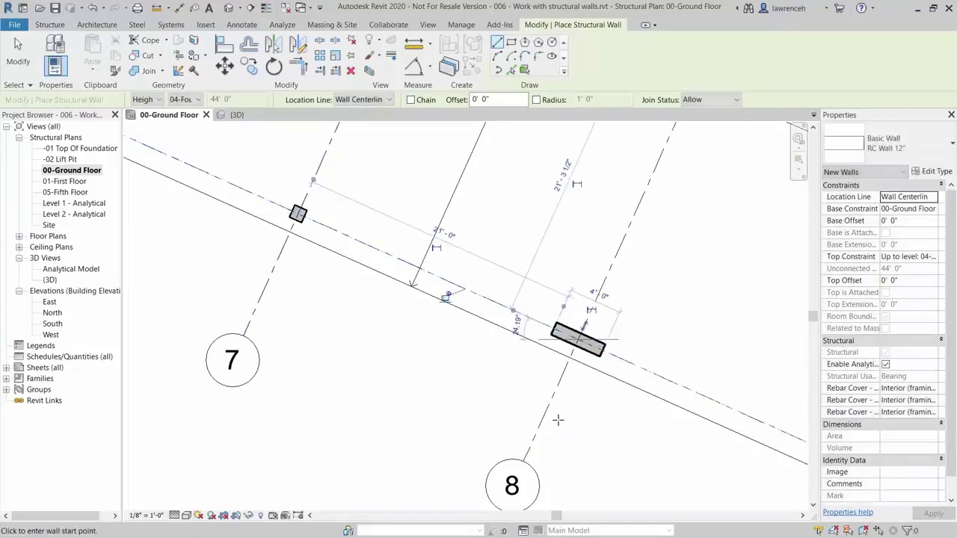
Draw a second 4' 0" long RC Wall 12" along Grid A, centered on Grid 8, and finish placing walls.
{"action": "scroll", "coordinate": [558, 421], "scroll_direction": "down", "scroll_amount": 3}
{"action": "scroll", "coordinate": [620, 331], "scroll_direction": "up", "scroll_amount": 6}
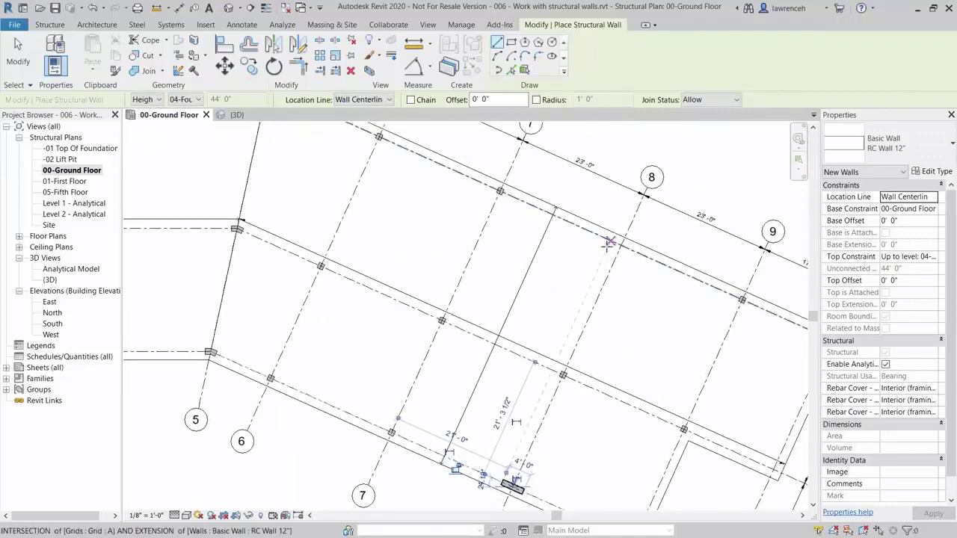
{"action": "left_click", "coordinate": [612, 238]}
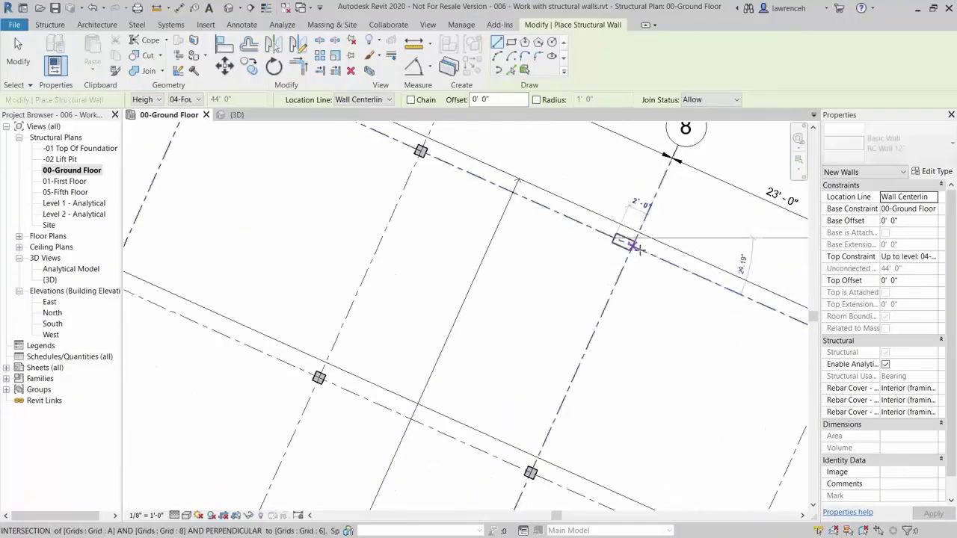
{"action": "left_click", "coordinate": [650, 255]}
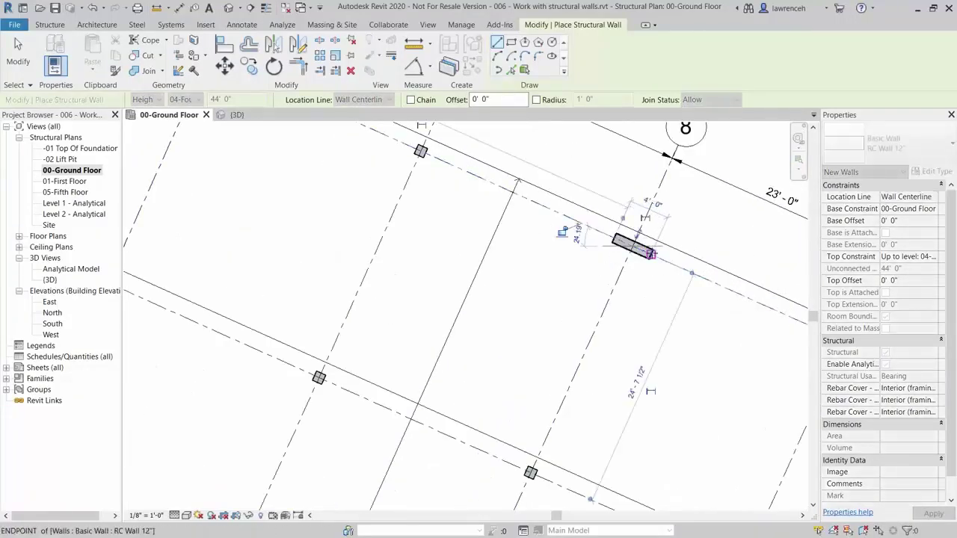
{"action": "scroll", "coordinate": [634, 270], "scroll_direction": "down", "scroll_amount": 3}
{"action": "key", "text": "Escape"}
{"action": "key", "text": "Escape"}
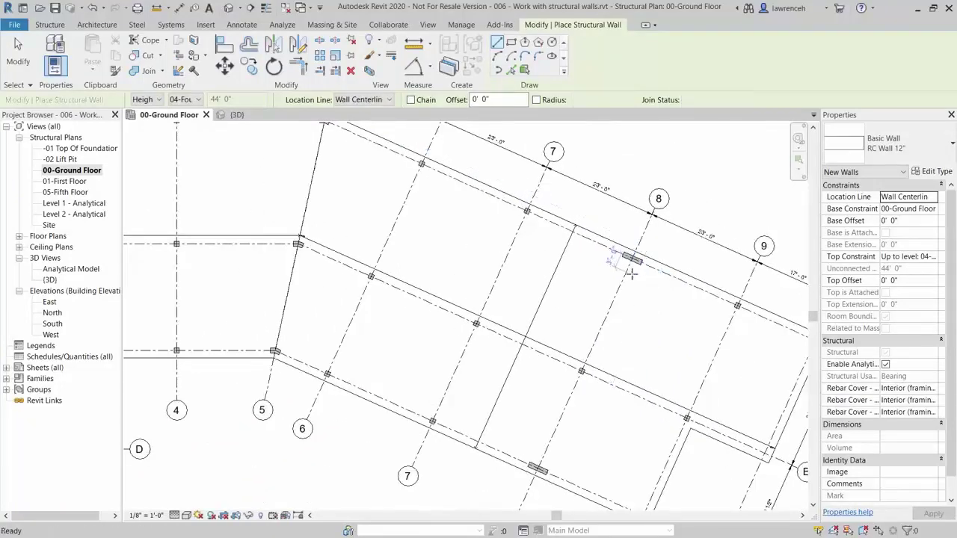
{"action": "scroll", "coordinate": [598, 439], "scroll_direction": "down", "scroll_amount": 1}
{"action": "middle_click_drag", "start_coordinate": [598, 439], "coordinate": [577, 429]}
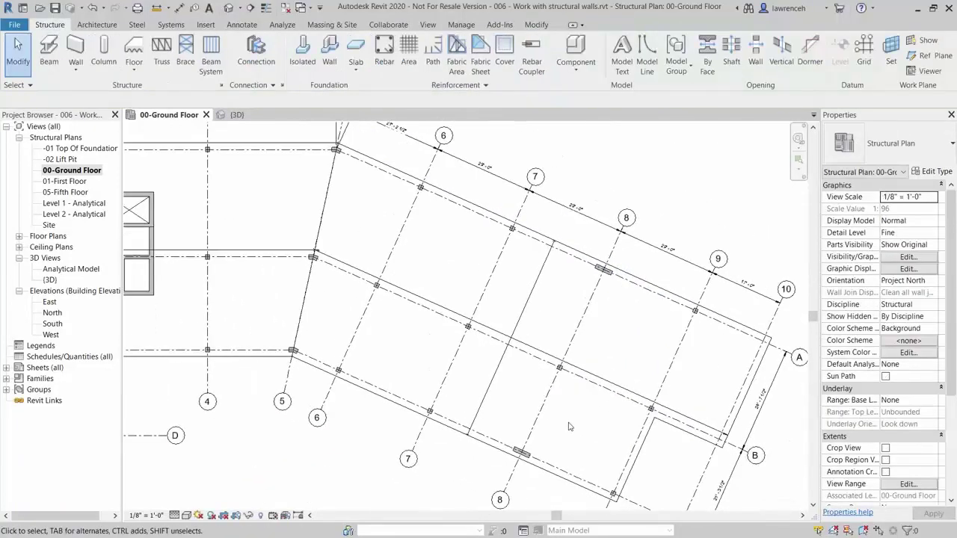
{"action": "scroll", "coordinate": [532, 473], "scroll_direction": "up", "scroll_amount": 3}
{"action": "scroll", "coordinate": [532, 471], "scroll_direction": "up", "scroll_amount": 2}
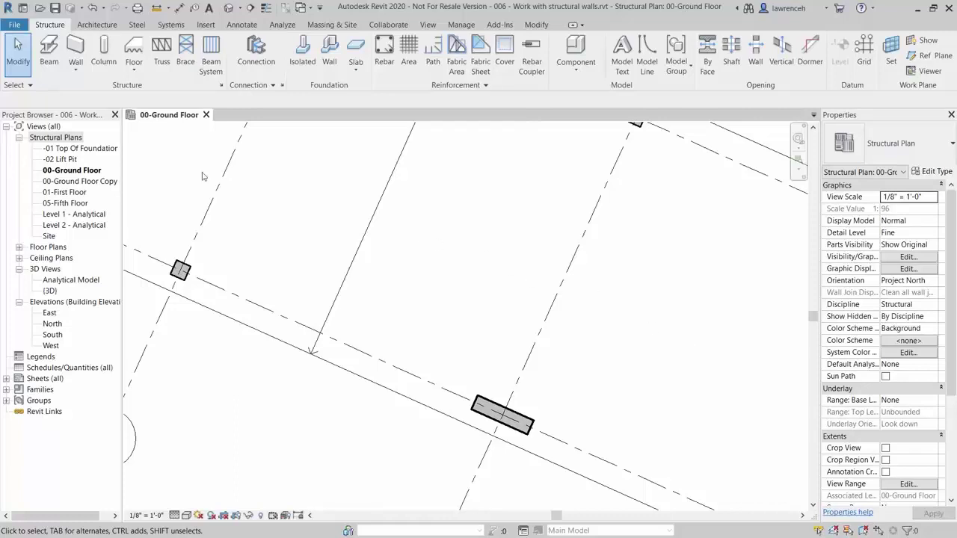
Open the -01 Top Of Foundation structural plan and bring the whole floor outline into view.
{"action": "left_click", "coordinate": [80, 150]}
{"action": "double_click", "coordinate": [80, 148]}
{"action": "scroll", "coordinate": [481, 296], "scroll_direction": "down", "scroll_amount": 6}
{"action": "middle_click_drag", "start_coordinate": [496, 301], "coordinate": [545, 340]}
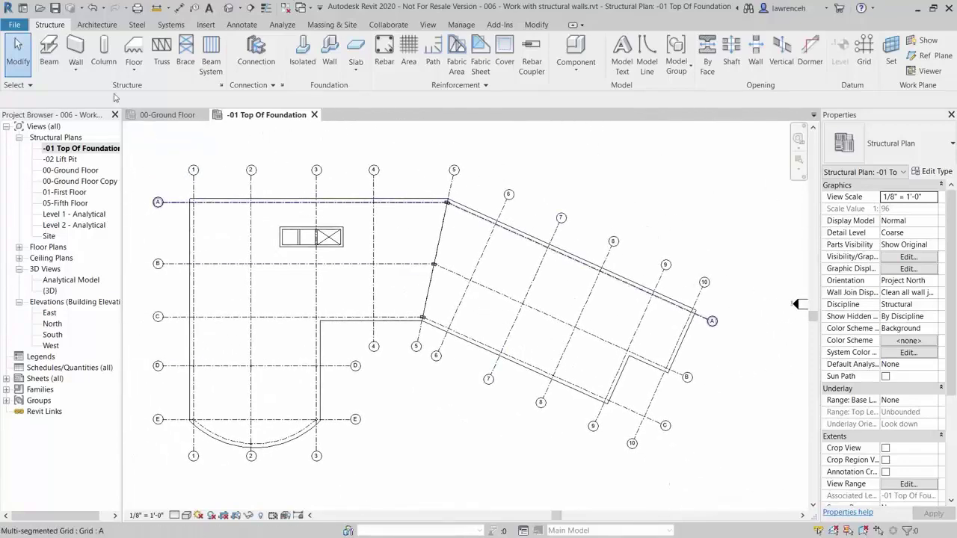
Start a new structural wall using the Stacked Wall type Exterior - 8" Over 10" Concrete Wall.
{"action": "left_click", "coordinate": [77, 43]}
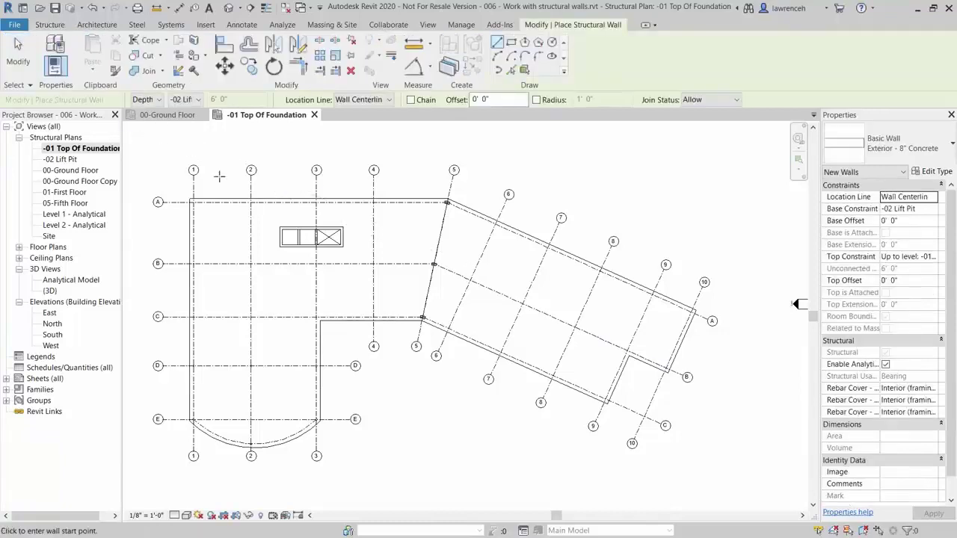
{"action": "left_click", "coordinate": [907, 149]}
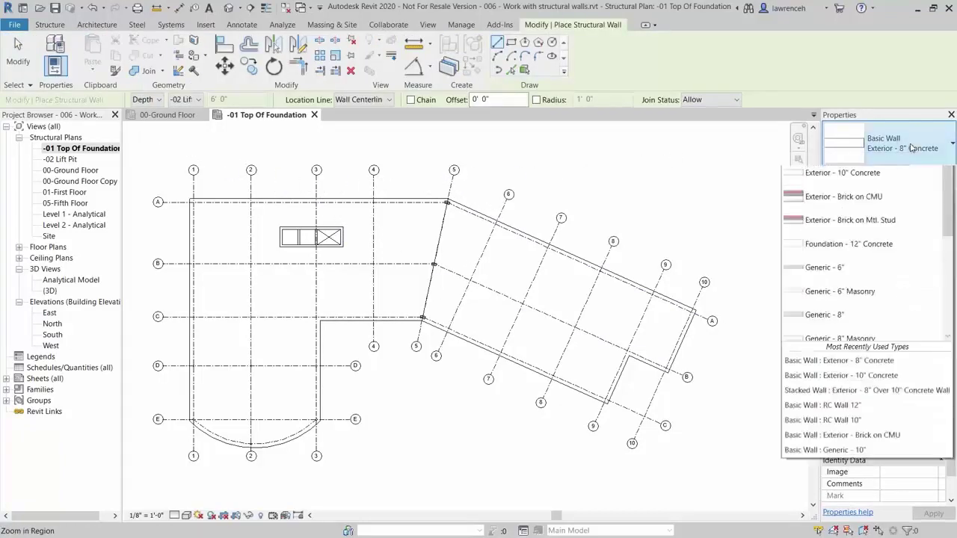
{"action": "scroll", "coordinate": [882, 253], "scroll_direction": "down", "scroll_amount": 3}
{"action": "scroll", "coordinate": [882, 252], "scroll_direction": "down", "scroll_amount": 3}
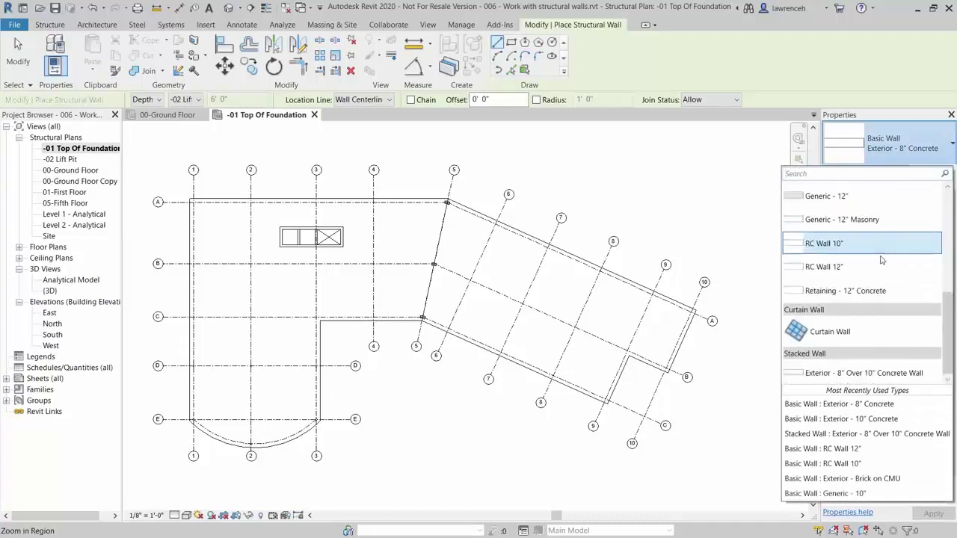
{"action": "left_click", "coordinate": [859, 373]}
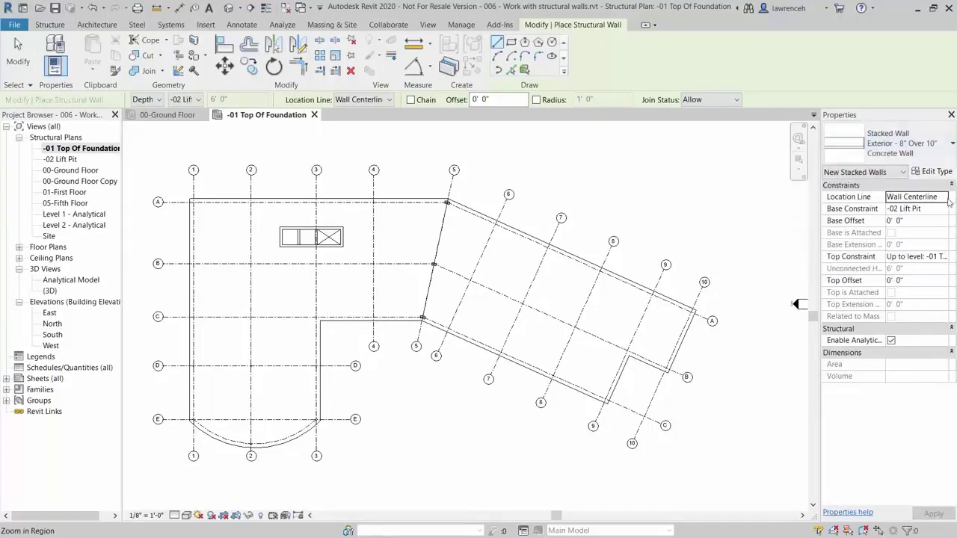
Rename the selected stacked wall type to RC Wall 10" over 12".
{"action": "left_click", "coordinate": [933, 172]}
{"action": "left_click_drag", "start_coordinate": [336, 72], "coordinate": [401, 108]}
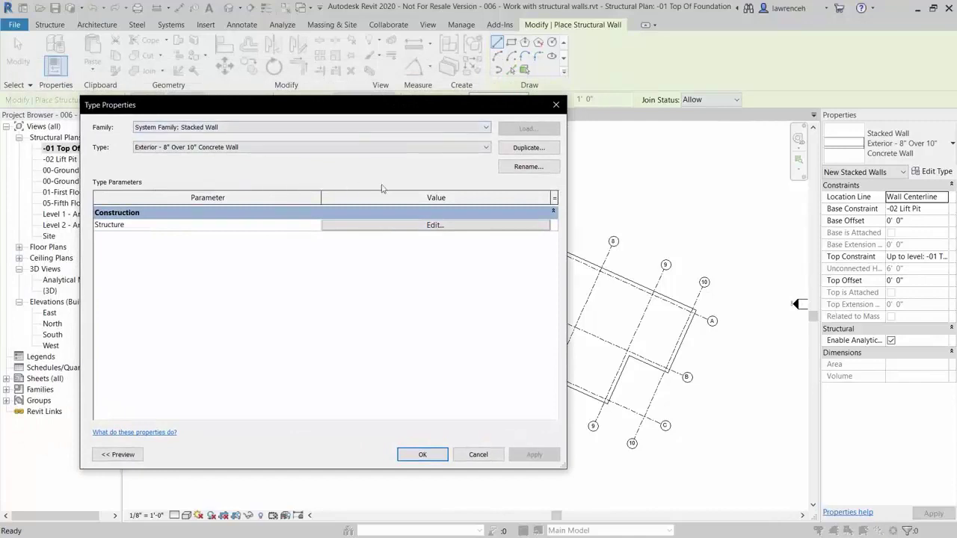
{"action": "left_click", "coordinate": [521, 169]}
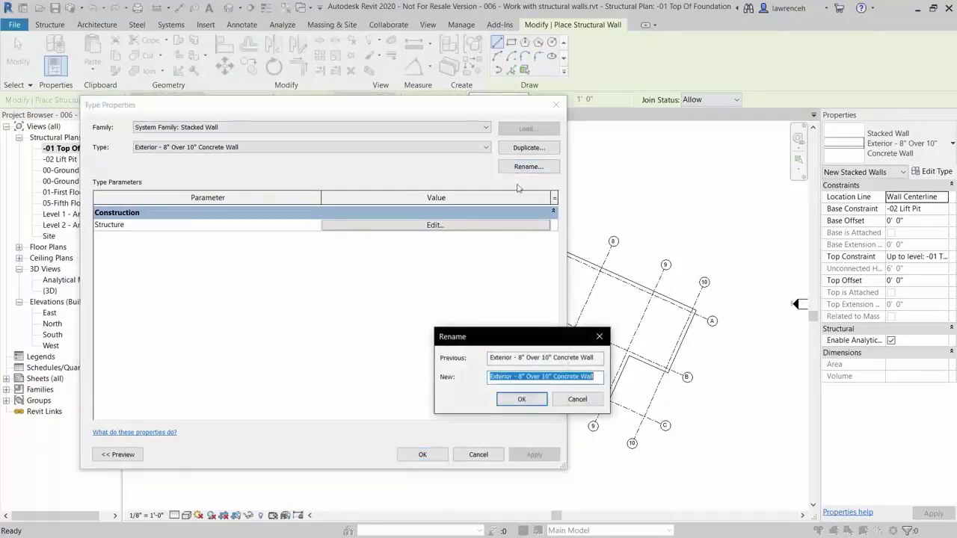
{"action": "type", "text": "RC Wall 10\" over 12"}
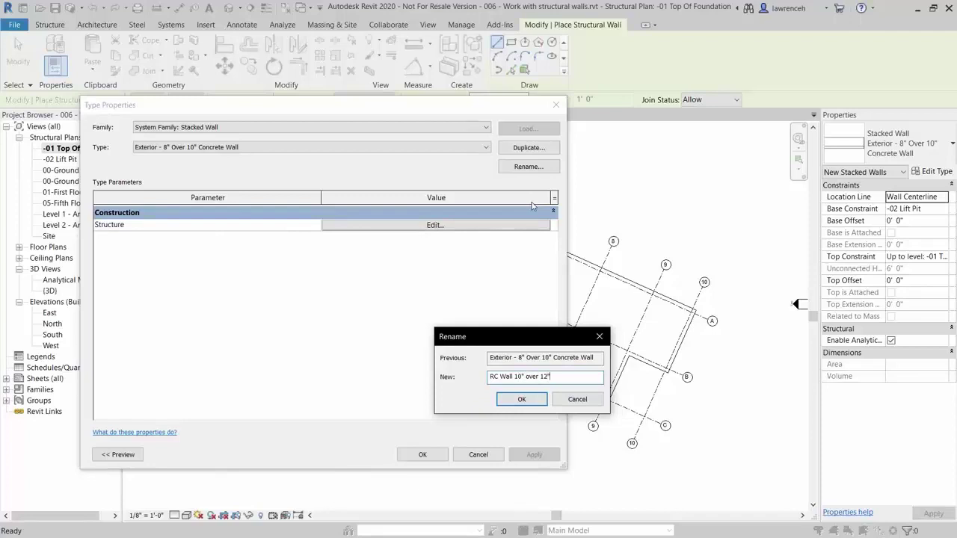
{"action": "left_click", "coordinate": [516, 400]}
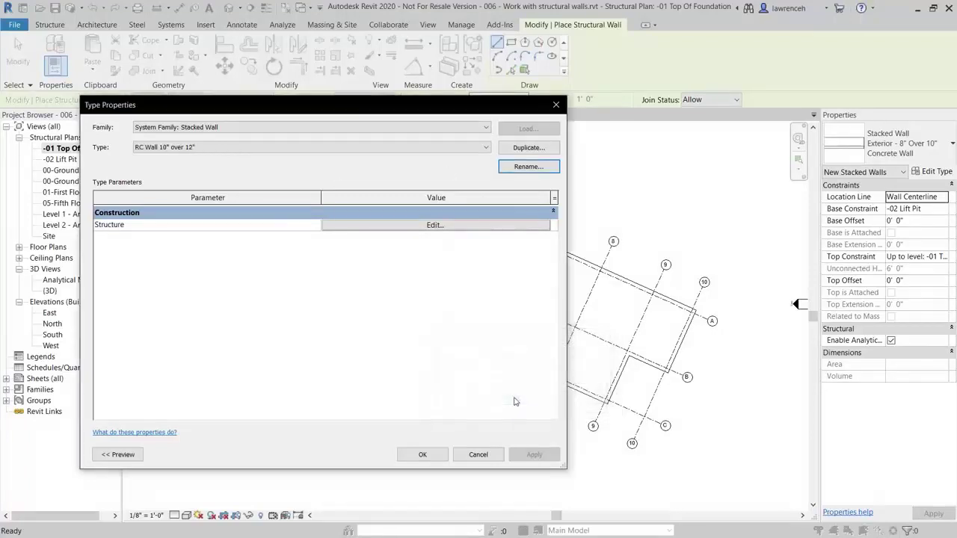
Open the stacked wall type's structure for editing and show its section preview.
{"action": "left_click", "coordinate": [429, 227]}
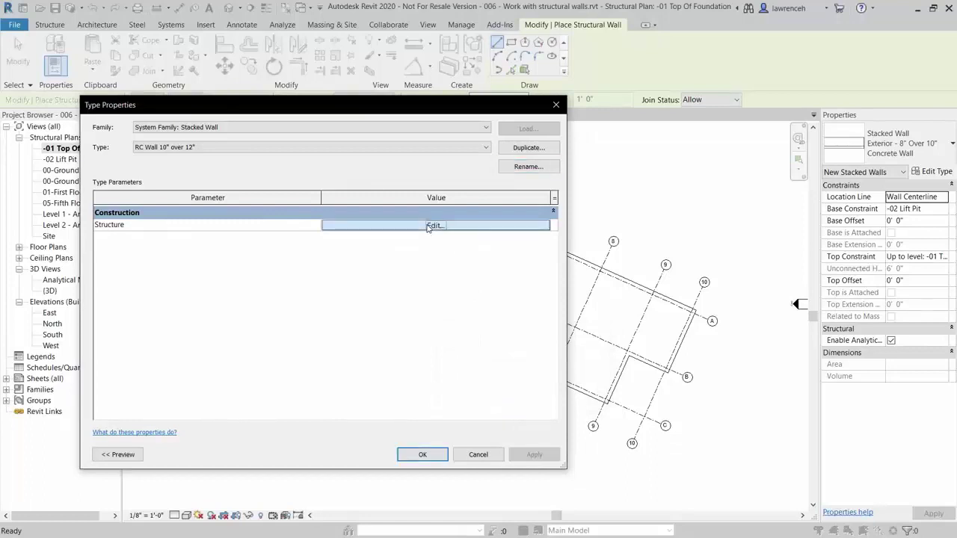
{"action": "left_click_drag", "start_coordinate": [238, 104], "coordinate": [261, 101]}
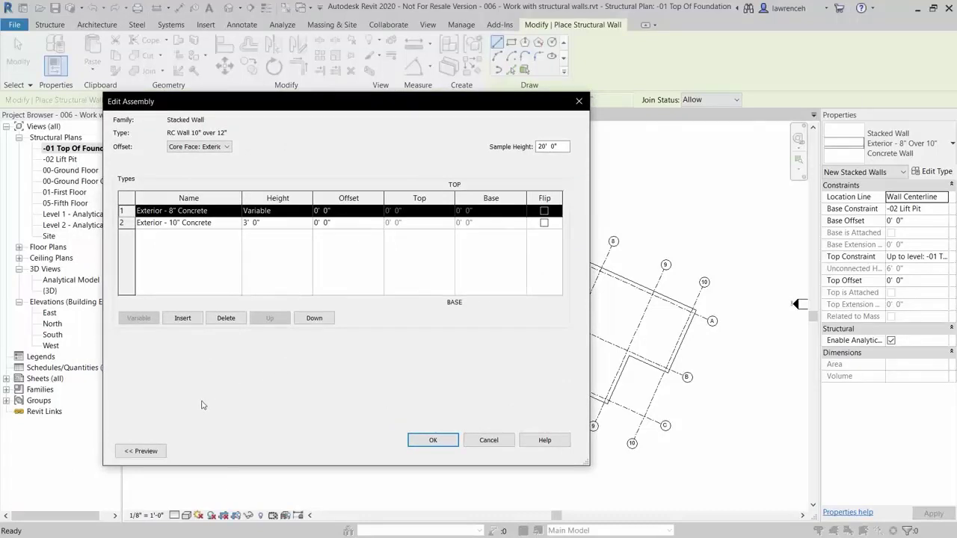
{"action": "left_click", "coordinate": [159, 454]}
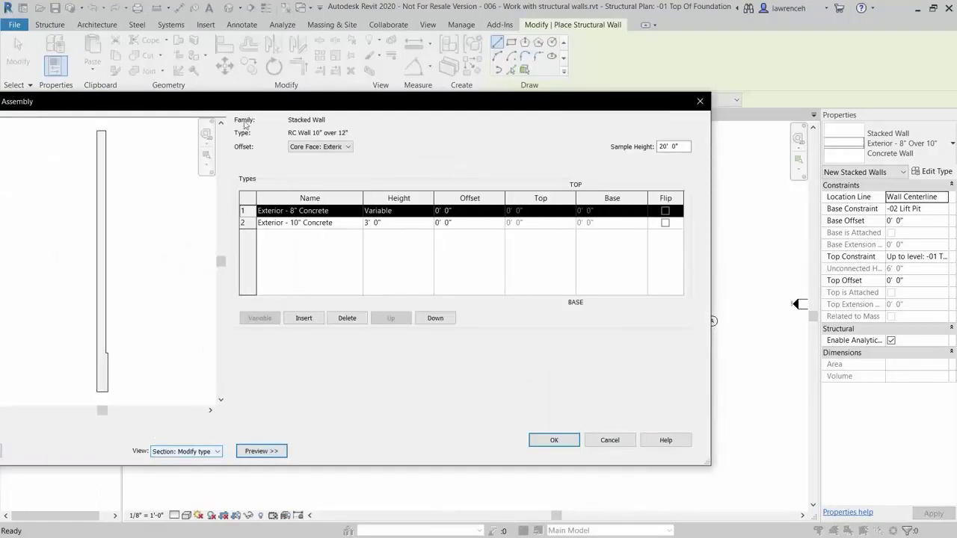
{"action": "left_click_drag", "start_coordinate": [275, 104], "coordinate": [426, 114]}
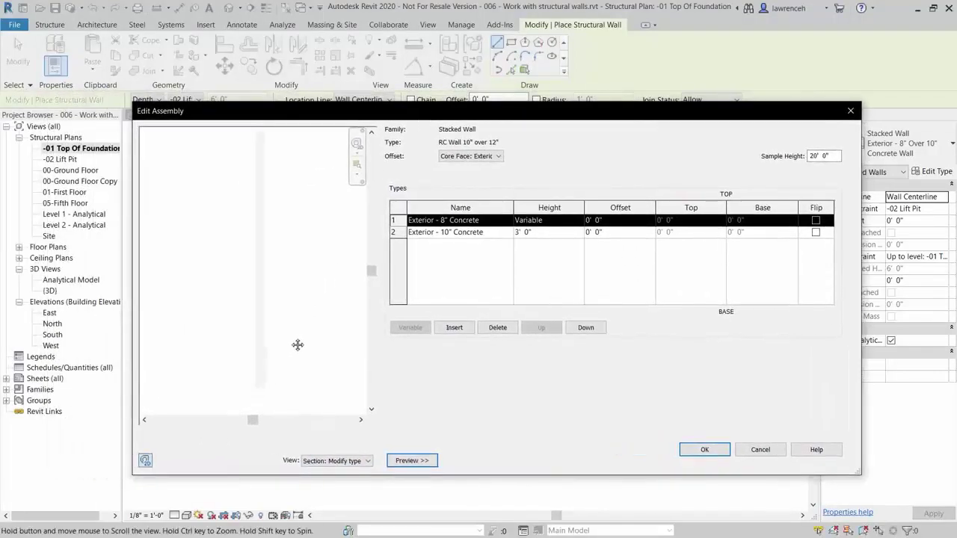
{"action": "middle_click_drag", "start_coordinate": [324, 258], "coordinate": [329, 283]}
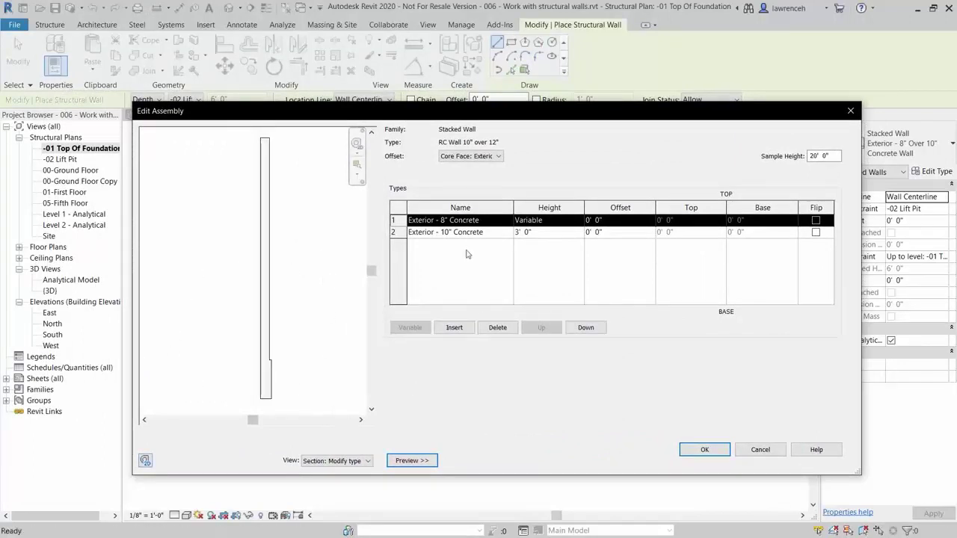
Set the upper, variable-height wall of the stacked assembly to RC Wall 10".
{"action": "left_click", "coordinate": [488, 222]}
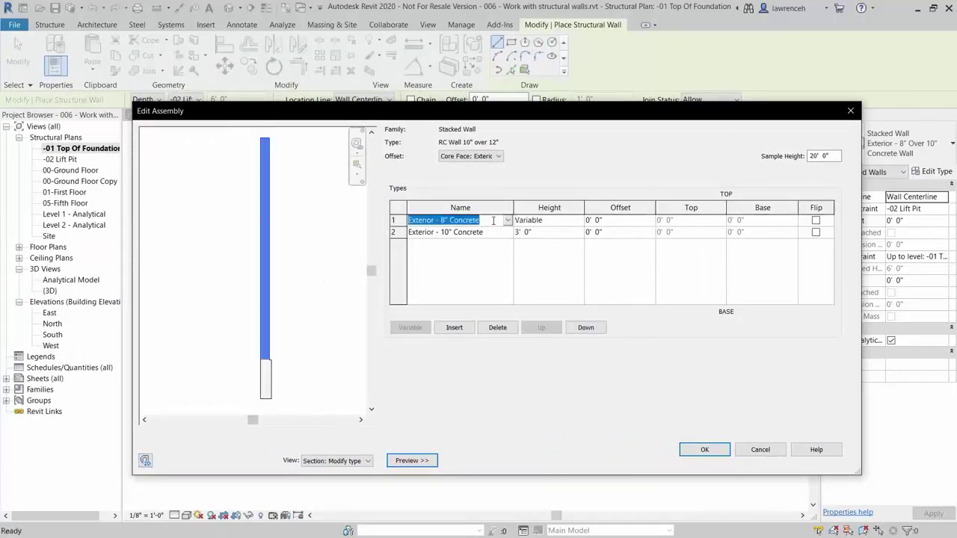
{"action": "left_click", "coordinate": [485, 220]}
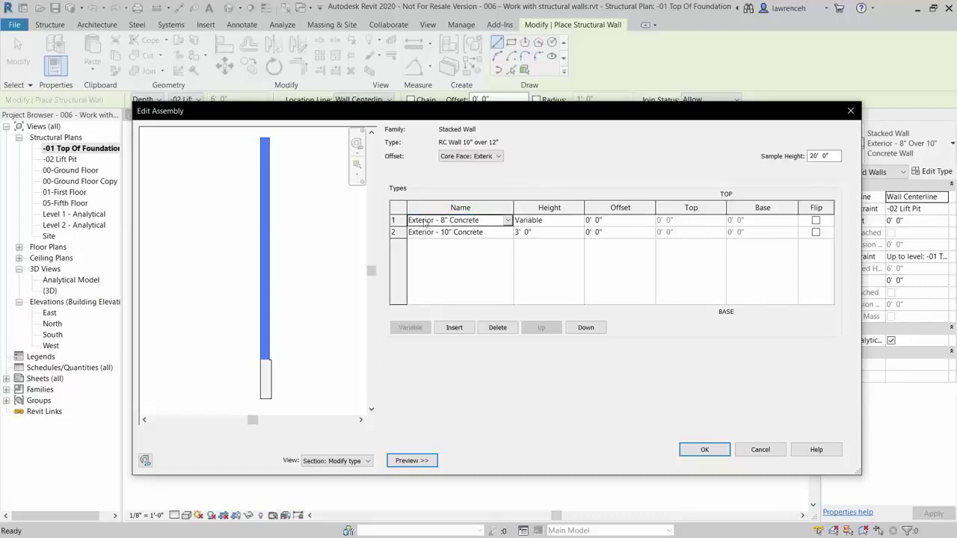
{"action": "left_click", "coordinate": [507, 220]}
{"action": "scroll", "coordinate": [486, 265], "scroll_direction": "down", "scroll_amount": 3}
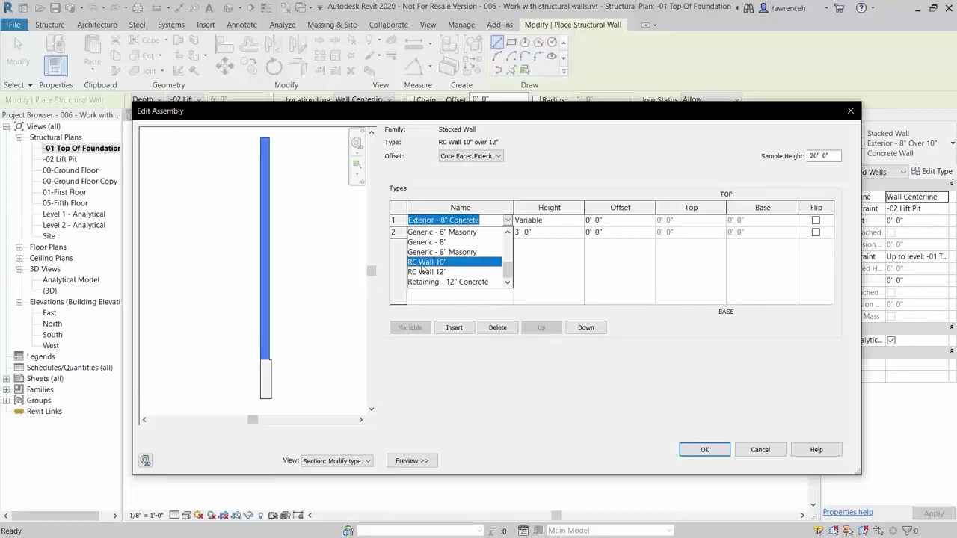
{"action": "left_click", "coordinate": [421, 266]}
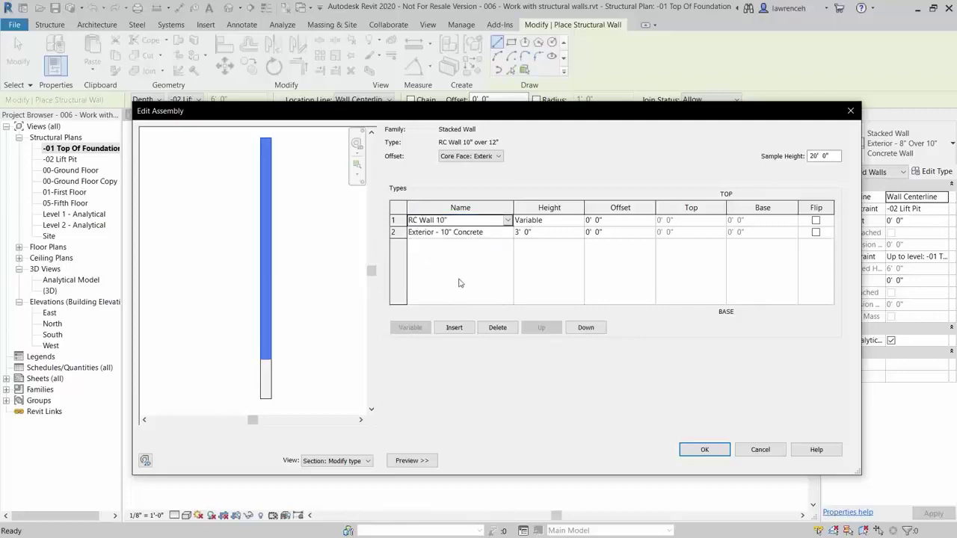
Set the lower wall of the assembly to RC Wall 12" with a height of 2' 6", and accept the type changes.
{"action": "left_click", "coordinate": [428, 233]}
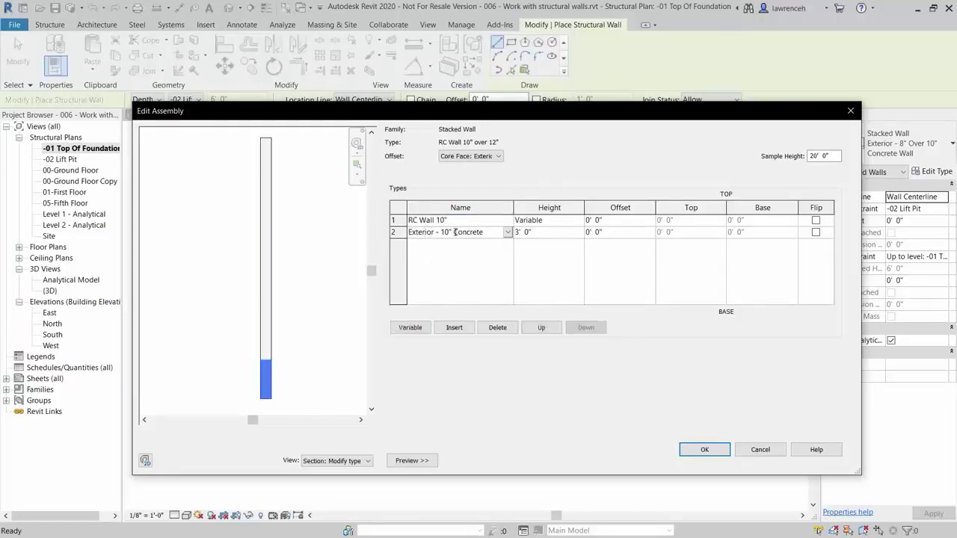
{"action": "left_click", "coordinate": [508, 233]}
{"action": "scroll", "coordinate": [497, 258], "scroll_direction": "down", "scroll_amount": 3}
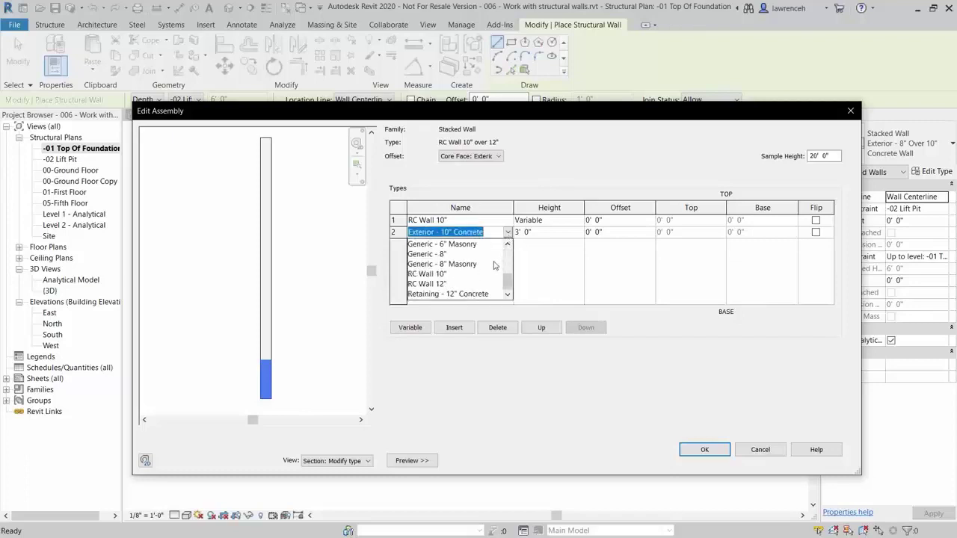
{"action": "left_click", "coordinate": [442, 285]}
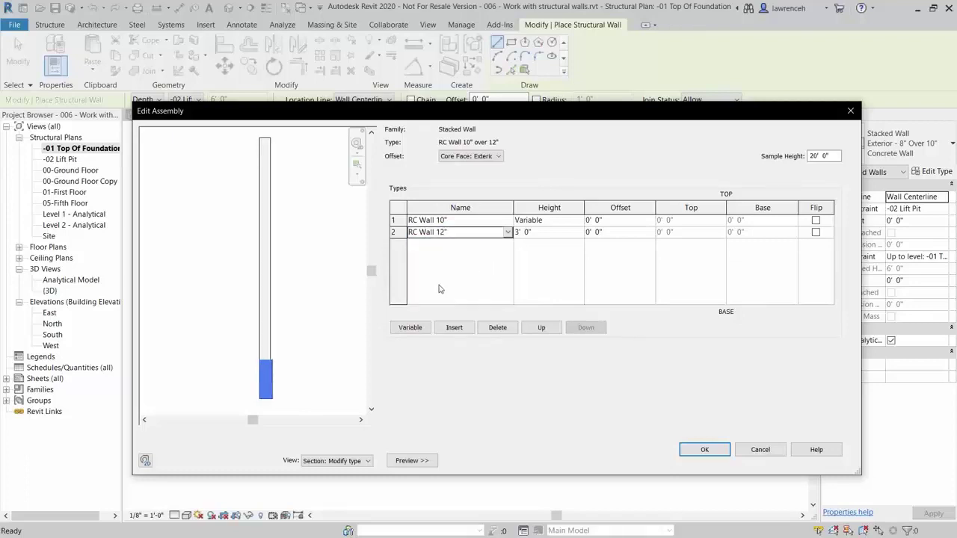
{"action": "left_click", "coordinate": [550, 233]}
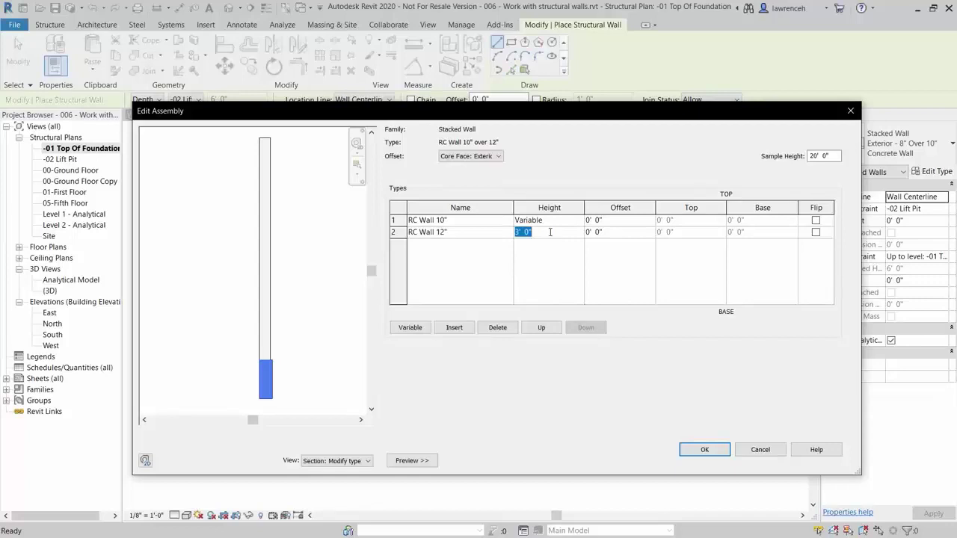
{"action": "type", "text": "2'6"}
{"action": "left_click", "coordinate": [585, 259]}
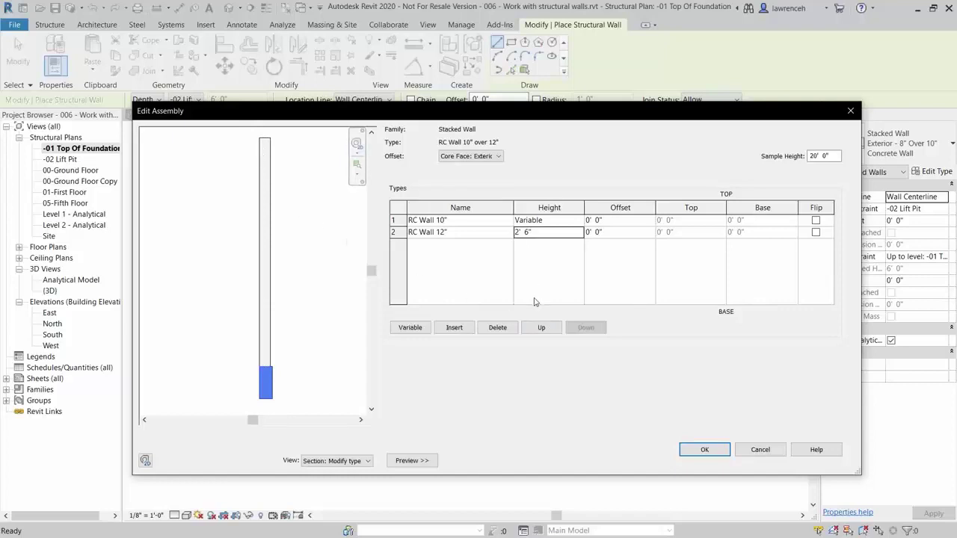
{"action": "left_click", "coordinate": [704, 450]}
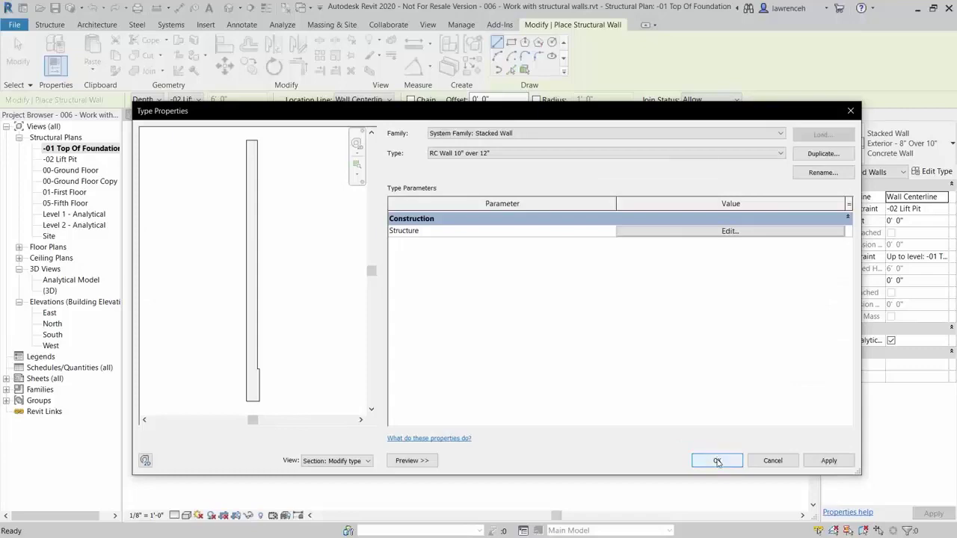
{"action": "left_click", "coordinate": [717, 461]}
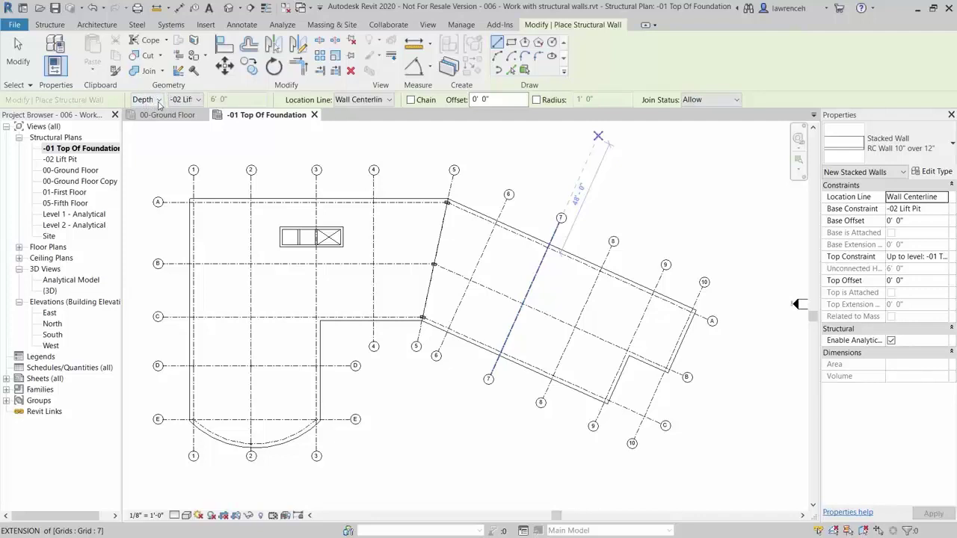
Keep the new wall's depth at -02 Lift Pit, set its location line to Finish Face: Exterior and turn on chained drawing.
{"action": "left_click", "coordinate": [198, 101]}
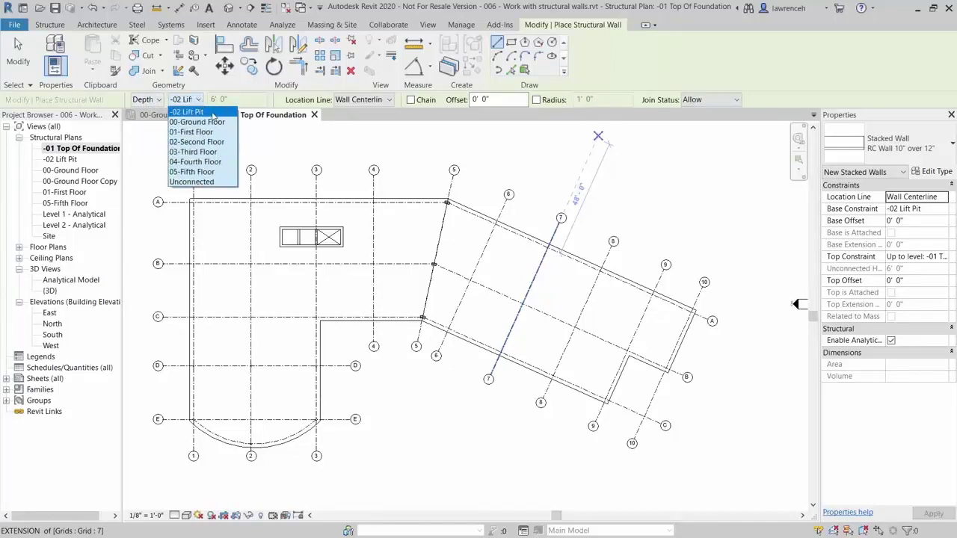
{"action": "left_click", "coordinate": [212, 113]}
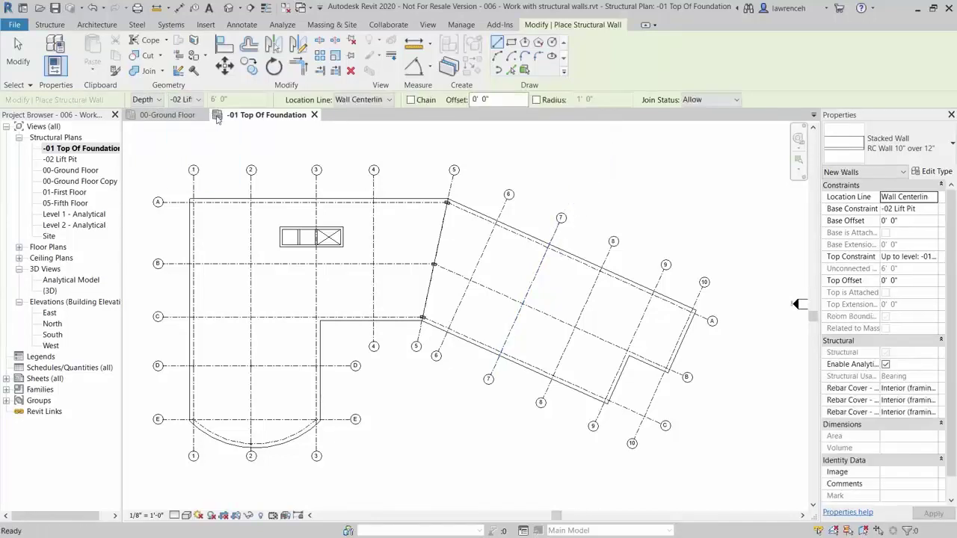
{"action": "left_click", "coordinate": [388, 101]}
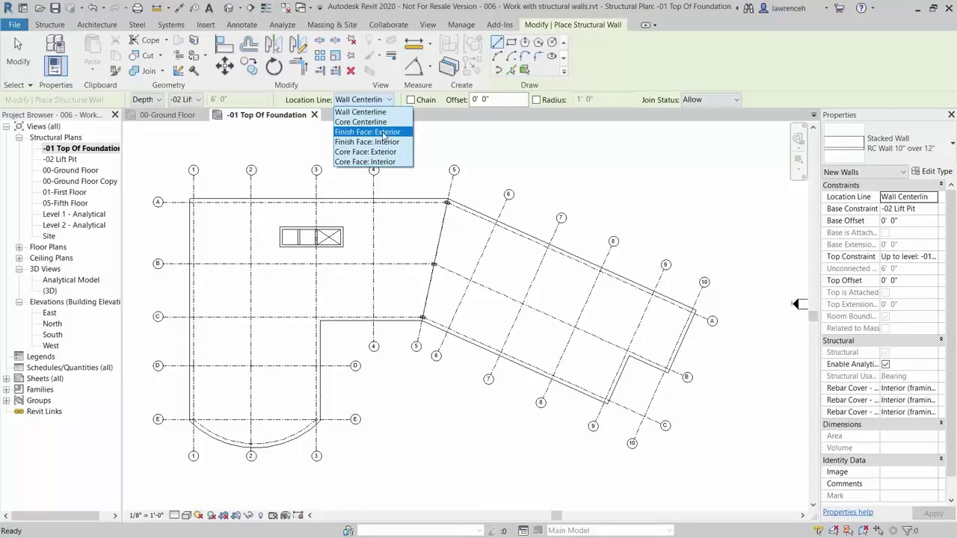
{"action": "left_click", "coordinate": [384, 133]}
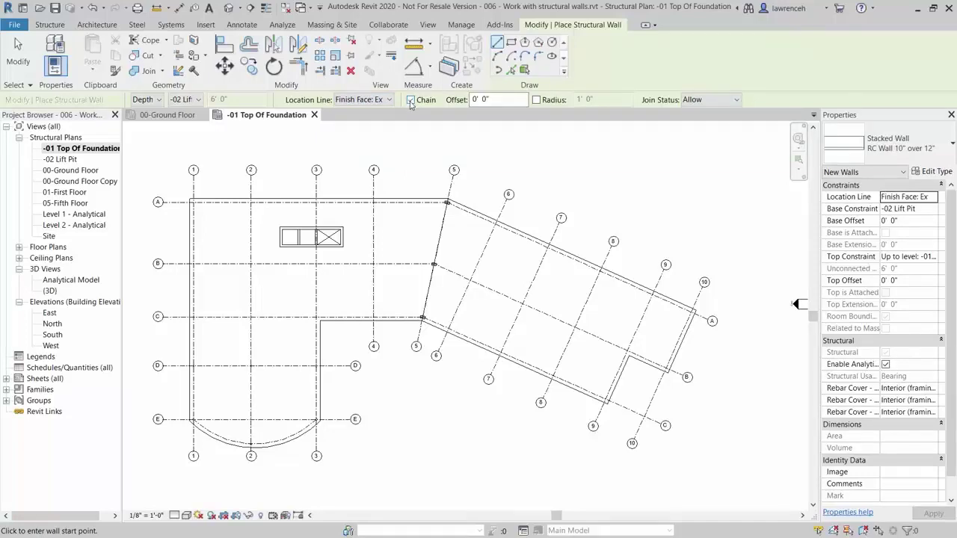
Draw a closed chain of stacked walls from Grid 7 along the angled wing's outer edge, around the notch by Grids B and 9, and back along Grid 7.
{"action": "scroll", "coordinate": [574, 227], "scroll_direction": "up", "scroll_amount": 2}
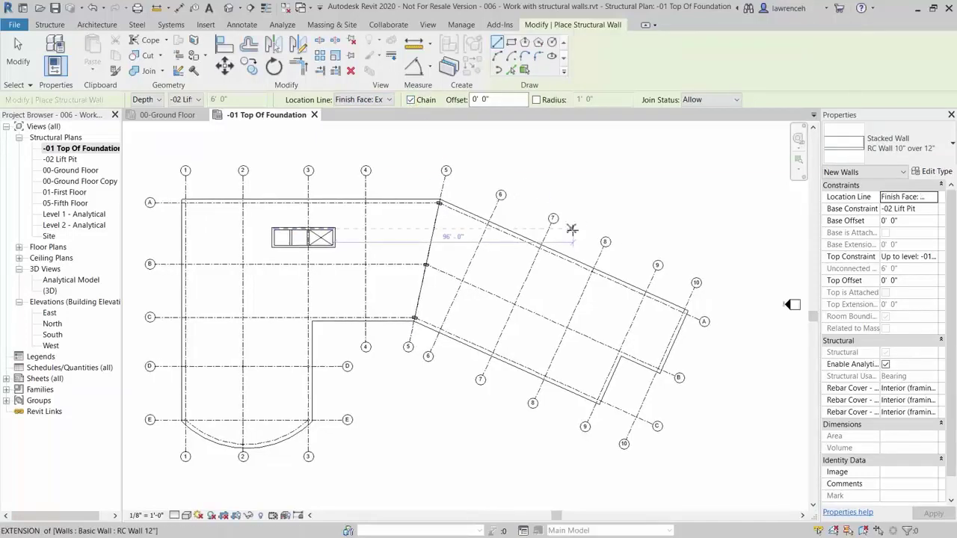
{"action": "scroll", "coordinate": [568, 236], "scroll_direction": "up", "scroll_amount": 1}
{"action": "middle_click_drag", "start_coordinate": [555, 235], "coordinate": [506, 207]}
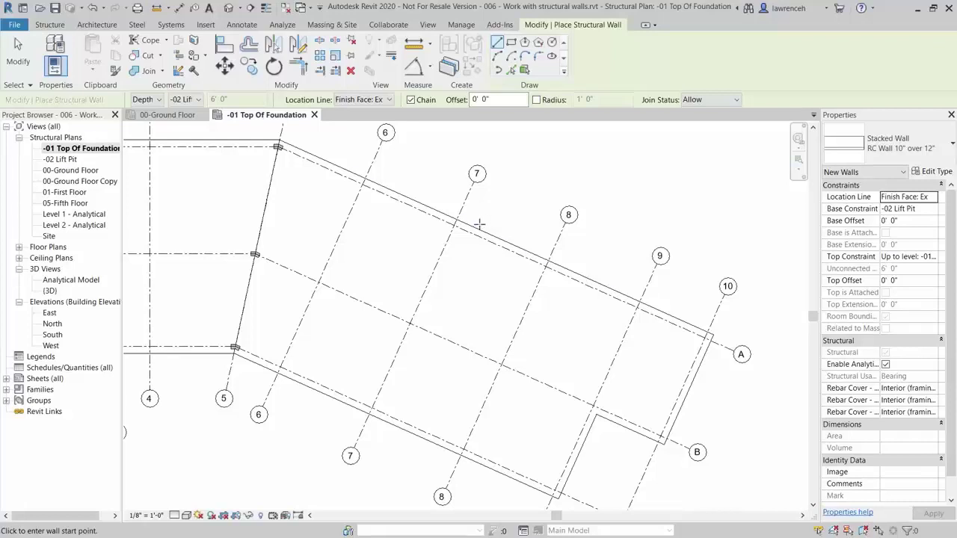
{"action": "left_click", "coordinate": [454, 220]}
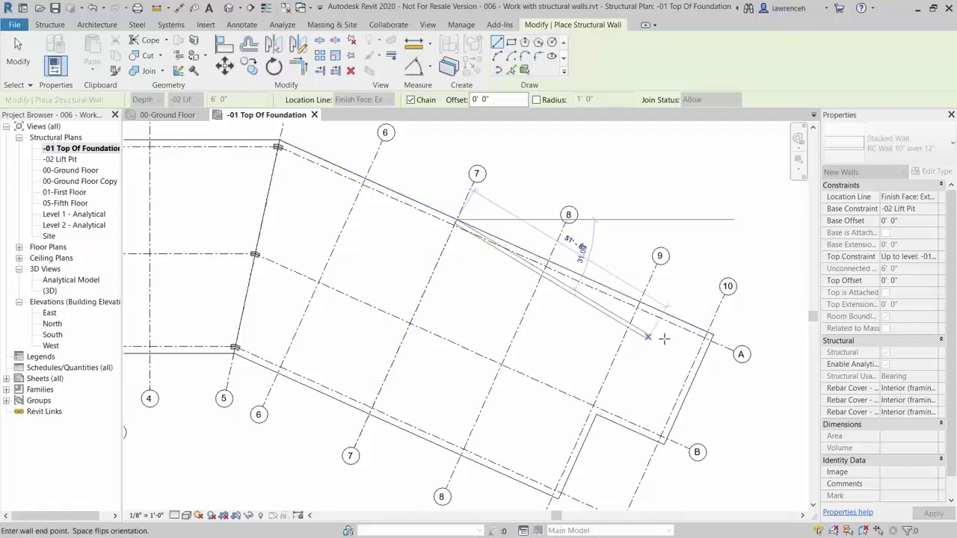
{"action": "left_click", "coordinate": [712, 336]}
{"action": "left_click", "coordinate": [663, 444]}
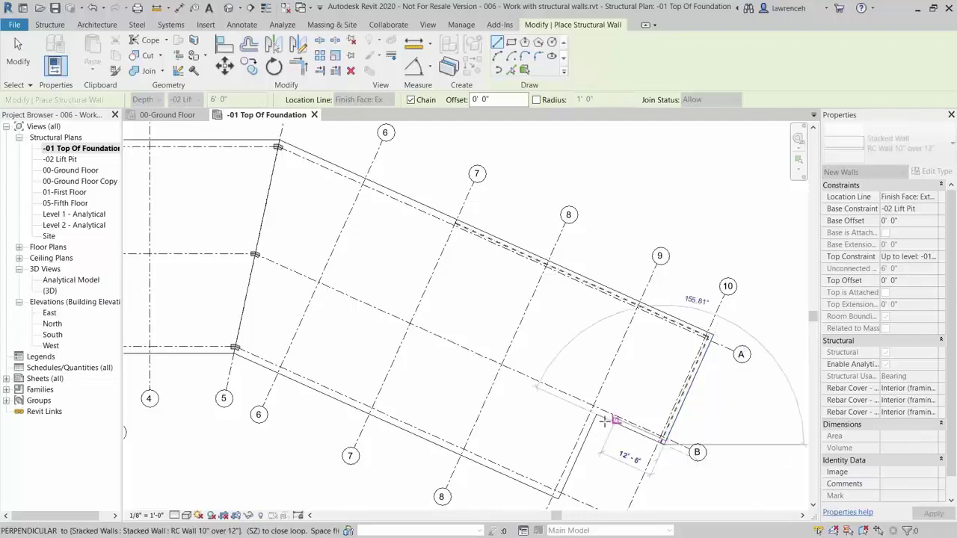
{"action": "left_click", "coordinate": [565, 491]}
{"action": "left_click", "coordinate": [557, 494]}
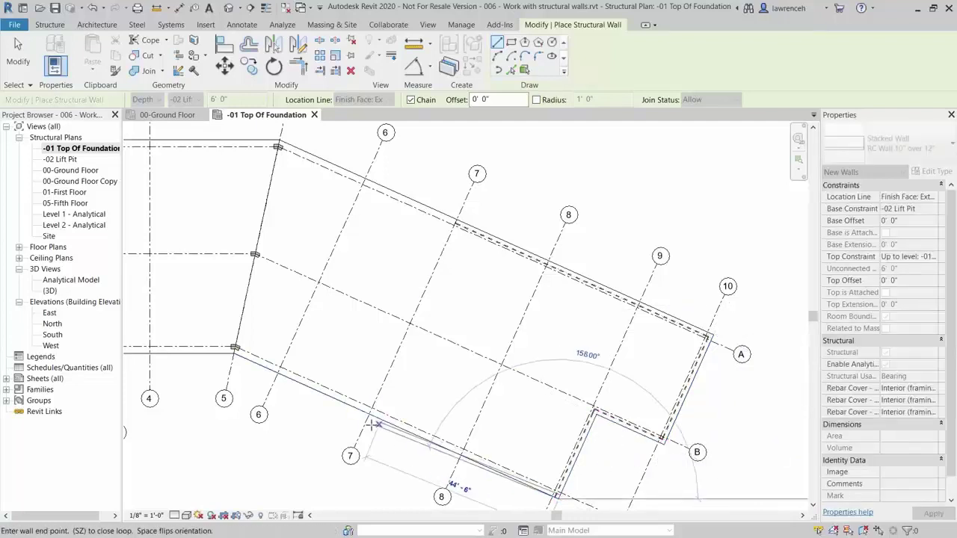
{"action": "left_click", "coordinate": [370, 413]}
{"action": "left_click", "coordinate": [456, 220]}
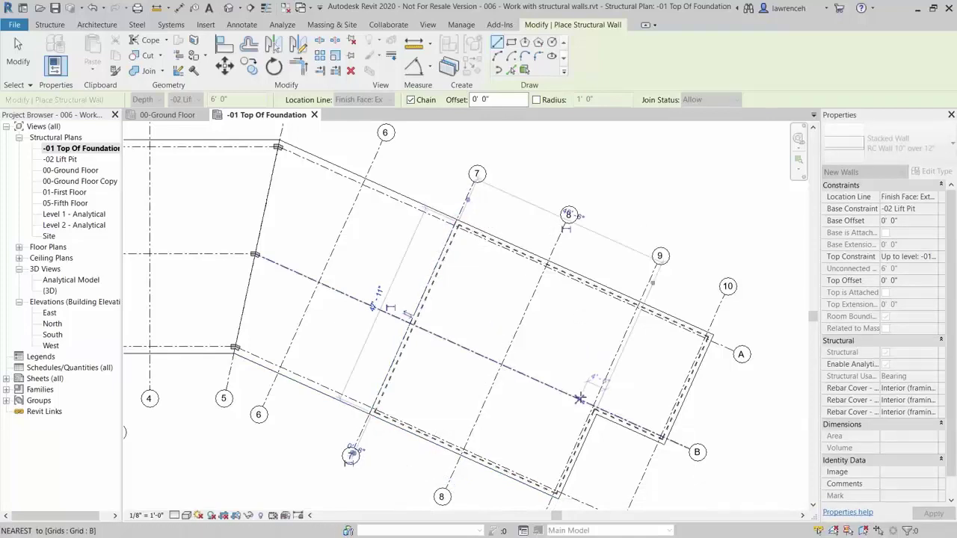
Finish wall placement and inspect the new stacked foundation walls from several sides in the {3D} view, including from underneath.
{"action": "key", "text": "Escape"}
{"action": "key", "text": "Escape"}
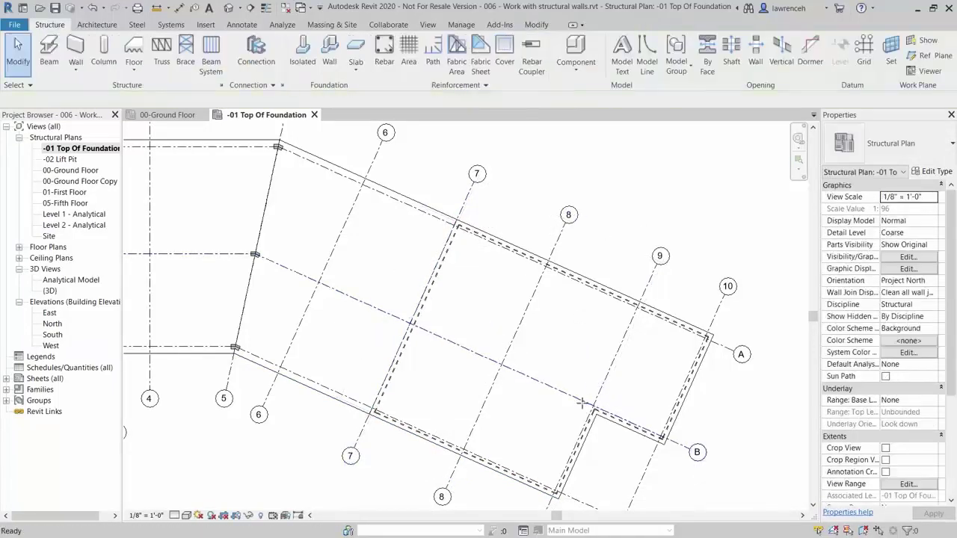
{"action": "double_click", "coordinate": [51, 291]}
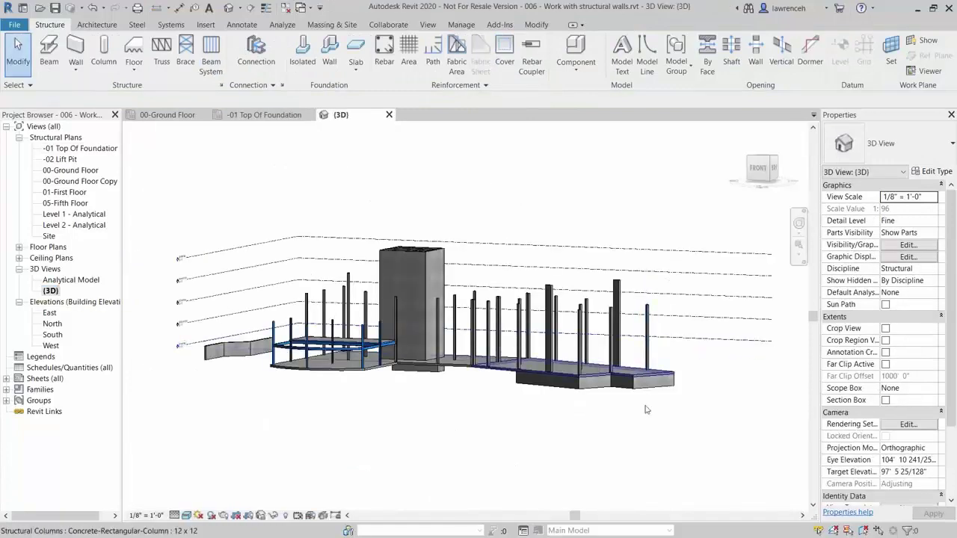
{"action": "scroll", "coordinate": [660, 436], "scroll_direction": "up", "scroll_amount": 5}
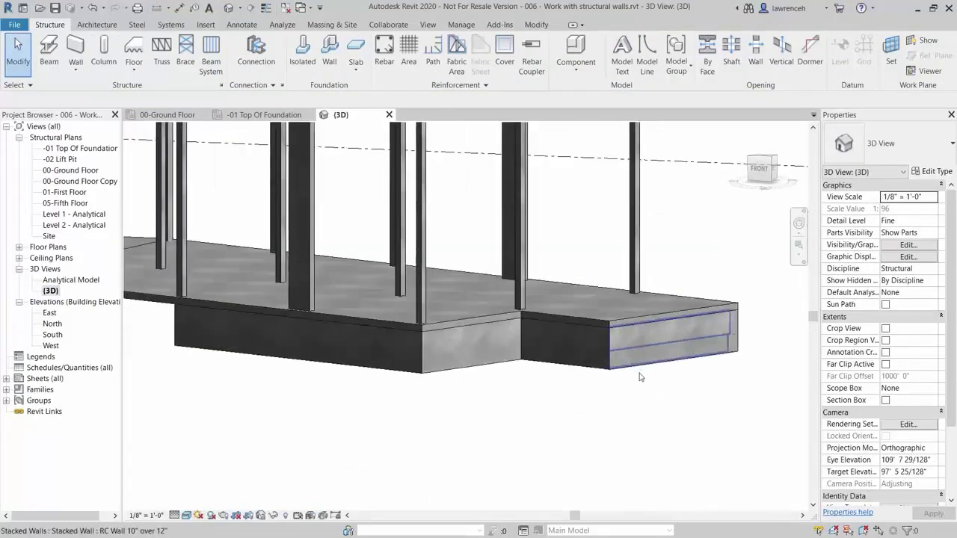
{"action": "left_click", "coordinate": [645, 365]}
{"action": "middle_click_drag", "start_coordinate": [544, 426], "coordinate": [732, 368], "text": "shift"}
{"action": "key", "text": "Escape"}
{"action": "scroll", "coordinate": [538, 385], "scroll_direction": "up", "scroll_amount": 5}
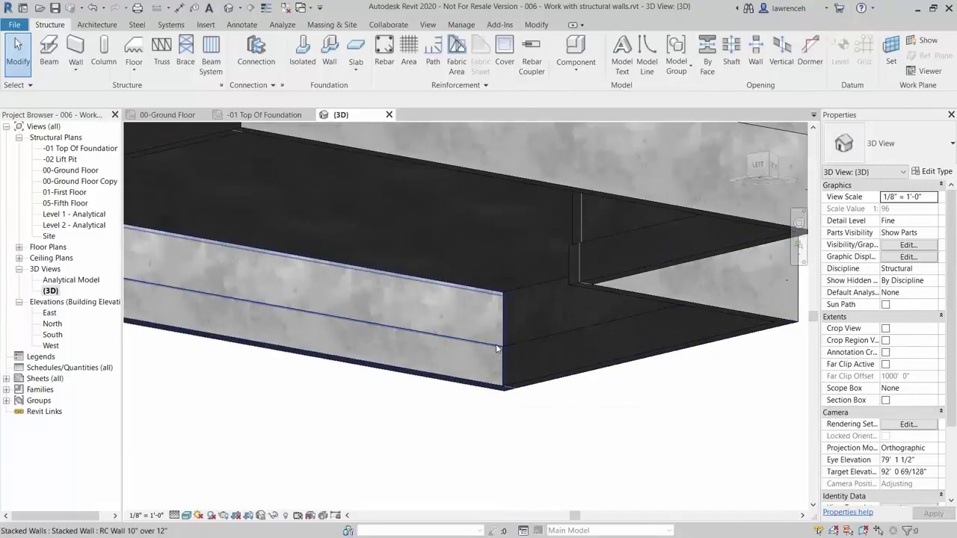
{"action": "middle_click_drag", "start_coordinate": [506, 298], "coordinate": [457, 459], "text": "shift"}
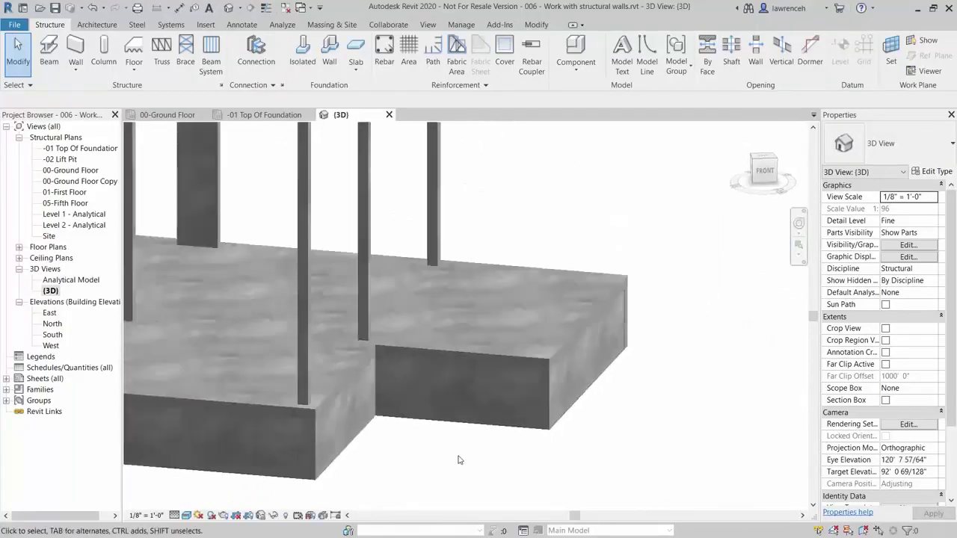
{"action": "scroll", "coordinate": [458, 461], "scroll_direction": "down", "scroll_amount": 3}
{"action": "middle_click_drag", "start_coordinate": [717, 451], "coordinate": [662, 478], "text": "shift"}
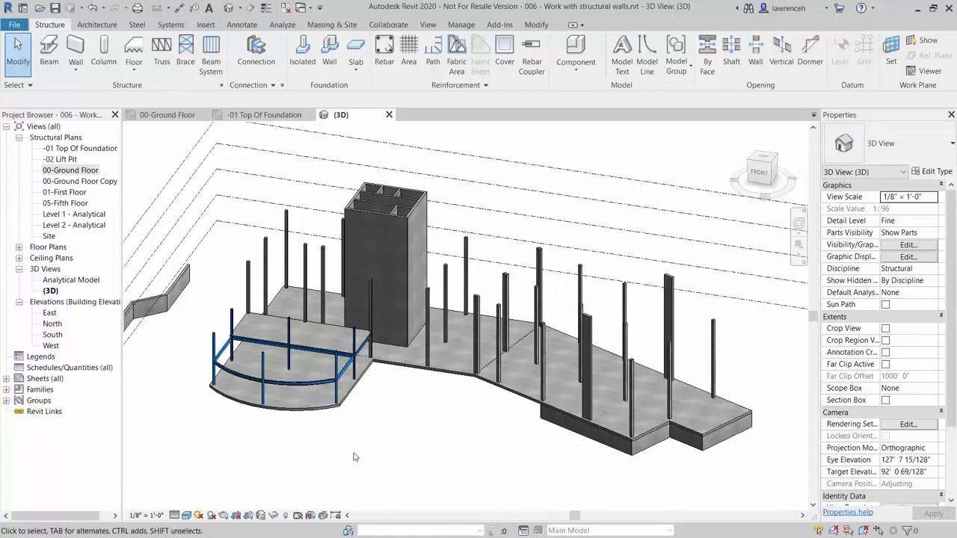
In the 00-Ground Floor plan, change the short partition between the core's two southern rooms to the Generic - 6" basic wall type.
{"action": "left_click", "coordinate": [165, 114]}
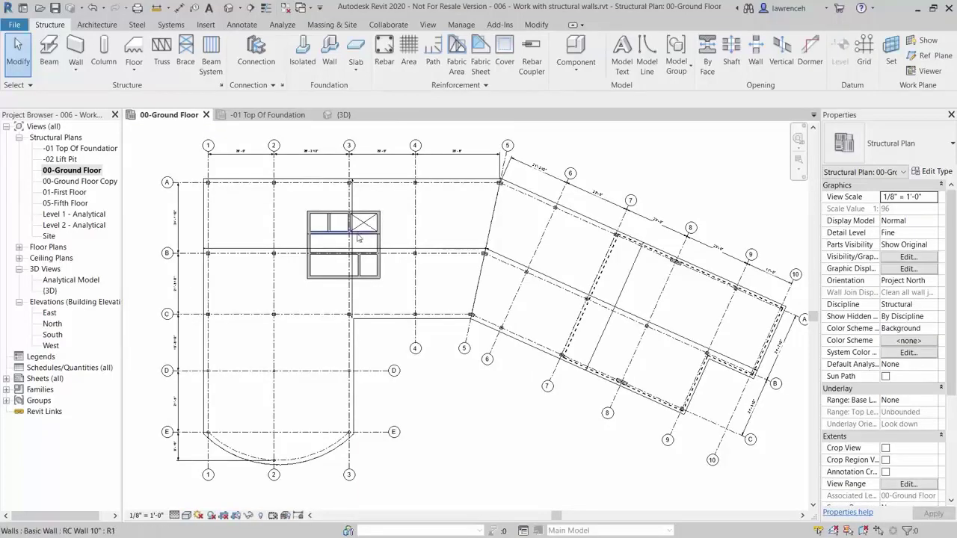
{"action": "scroll", "coordinate": [357, 240], "scroll_direction": "up", "scroll_amount": 5}
{"action": "middle_click_drag", "start_coordinate": [380, 262], "coordinate": [387, 264]}
{"action": "scroll", "coordinate": [386, 264], "scroll_direction": "up", "scroll_amount": 1}
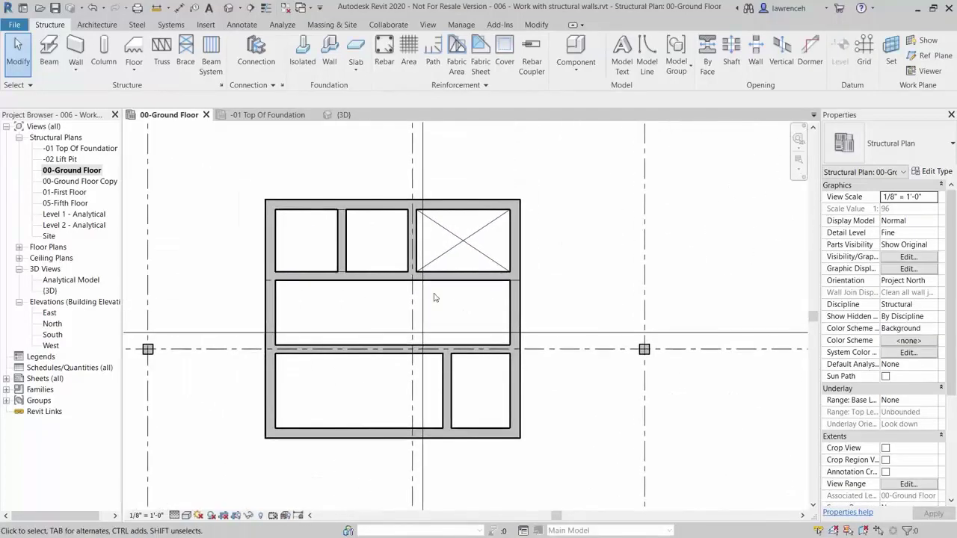
{"action": "middle_click_drag", "start_coordinate": [459, 311], "coordinate": [433, 299]}
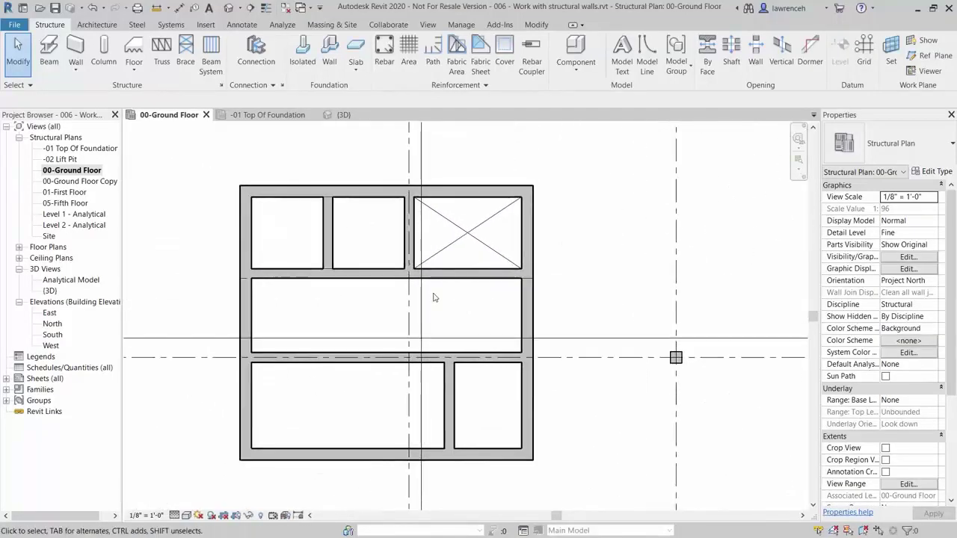
{"action": "left_click", "coordinate": [452, 415]}
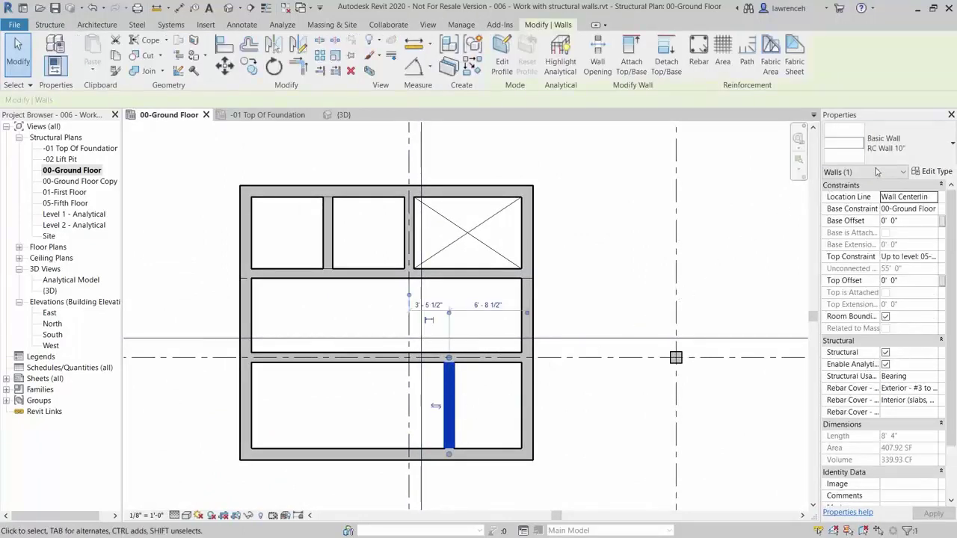
{"action": "left_click", "coordinate": [919, 146]}
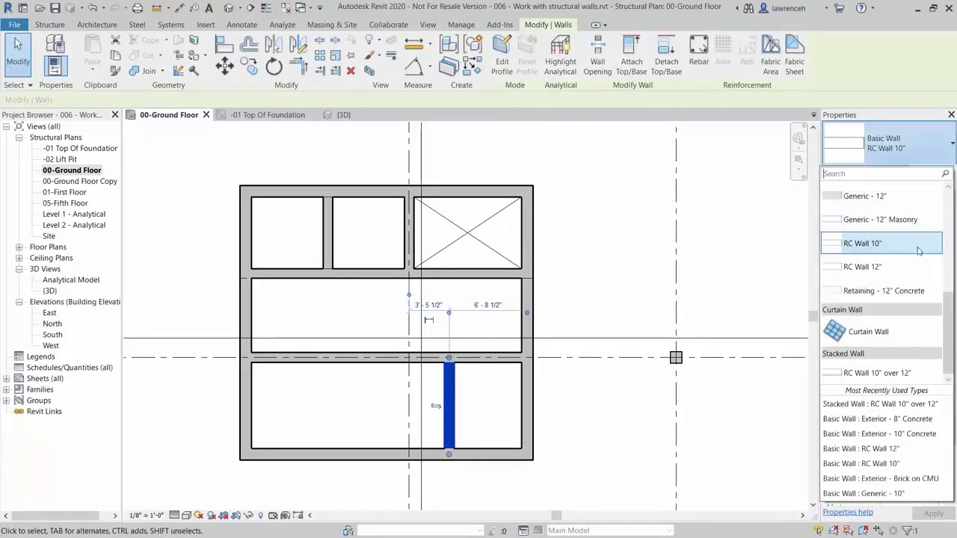
{"action": "scroll", "coordinate": [918, 254], "scroll_direction": "up", "scroll_amount": 4}
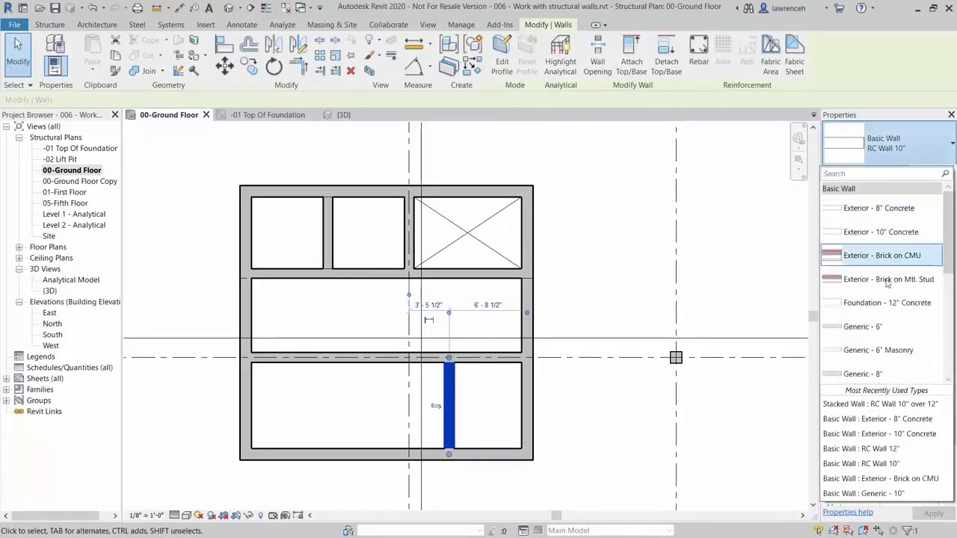
{"action": "left_click", "coordinate": [909, 327]}
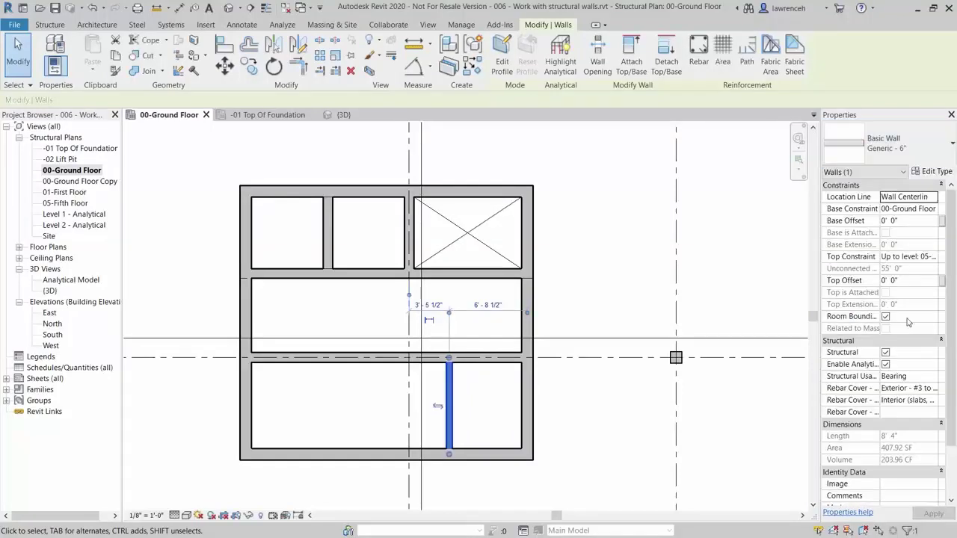
Duplicate the partition's wall type under the name 6" Blockwork with render.
{"action": "left_click", "coordinate": [932, 175]}
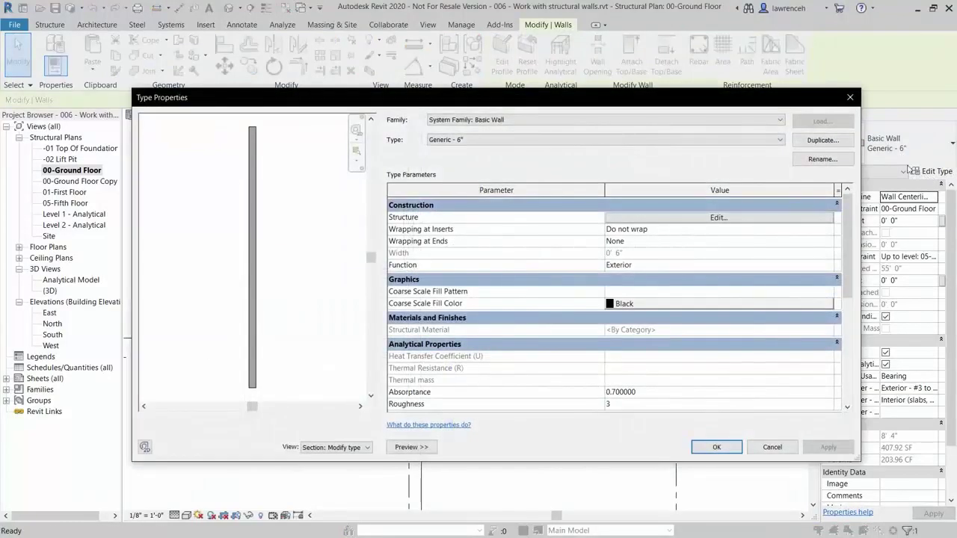
{"action": "left_click", "coordinate": [823, 142]}
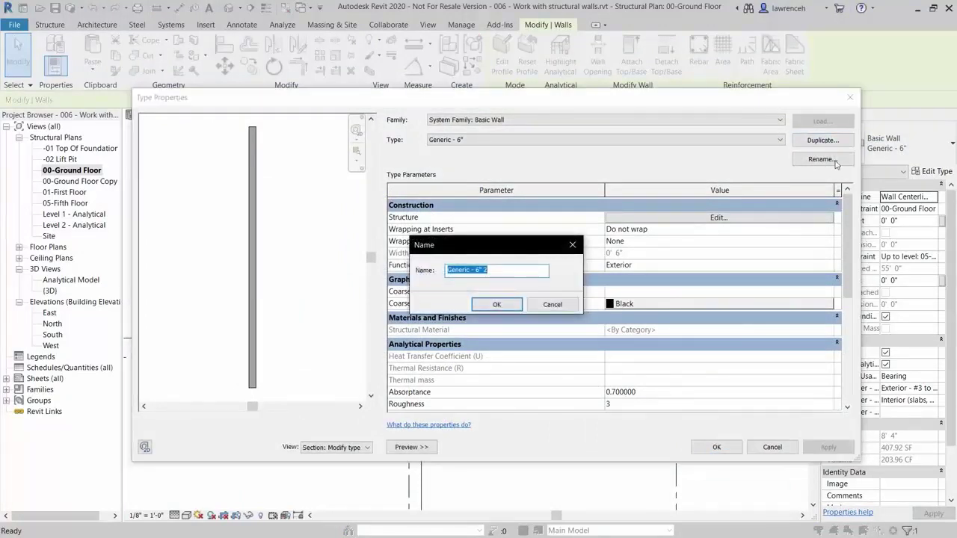
{"action": "type", "text": "6\" Blockwork with render"}
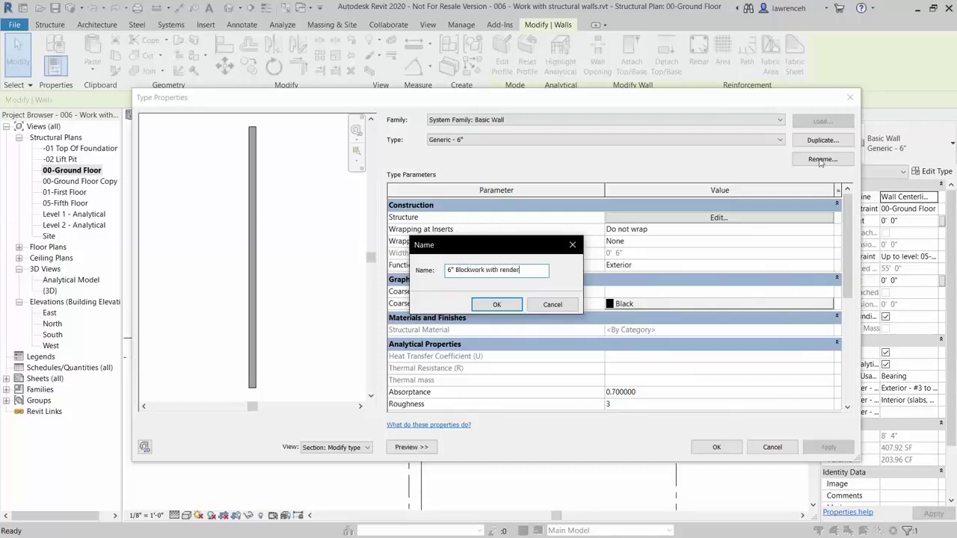
{"action": "left_click", "coordinate": [497, 304]}
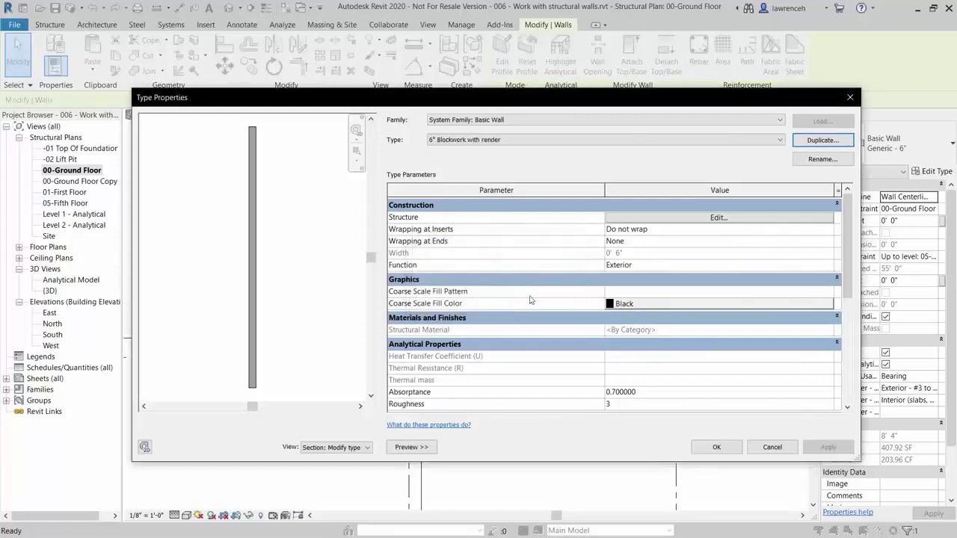
In the new type's structure, assign the Concrete Masonry Units material to the Structure [1] layer.
{"action": "left_click", "coordinate": [717, 218]}
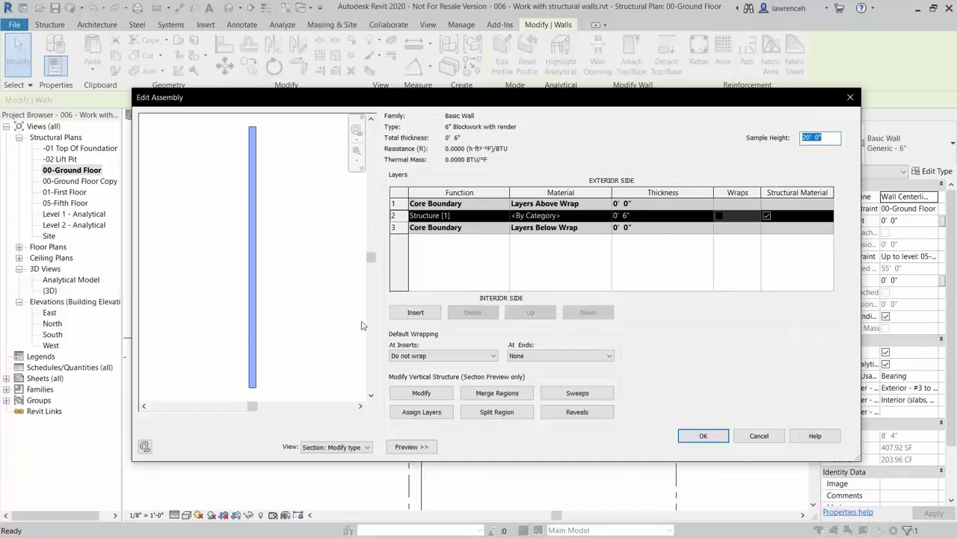
{"action": "left_click", "coordinate": [258, 151]}
{"action": "middle_click_drag", "start_coordinate": [266, 320], "coordinate": [285, 329]}
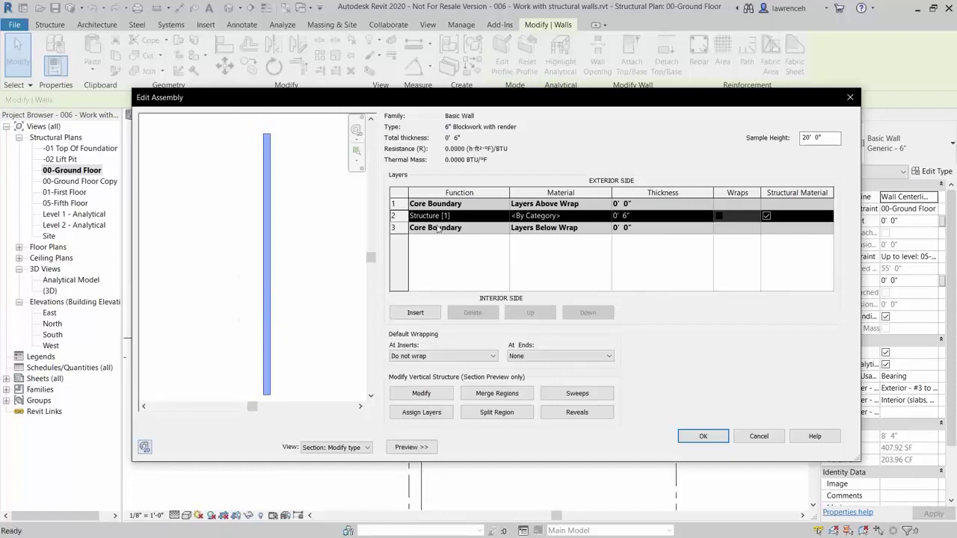
{"action": "left_click", "coordinate": [554, 215]}
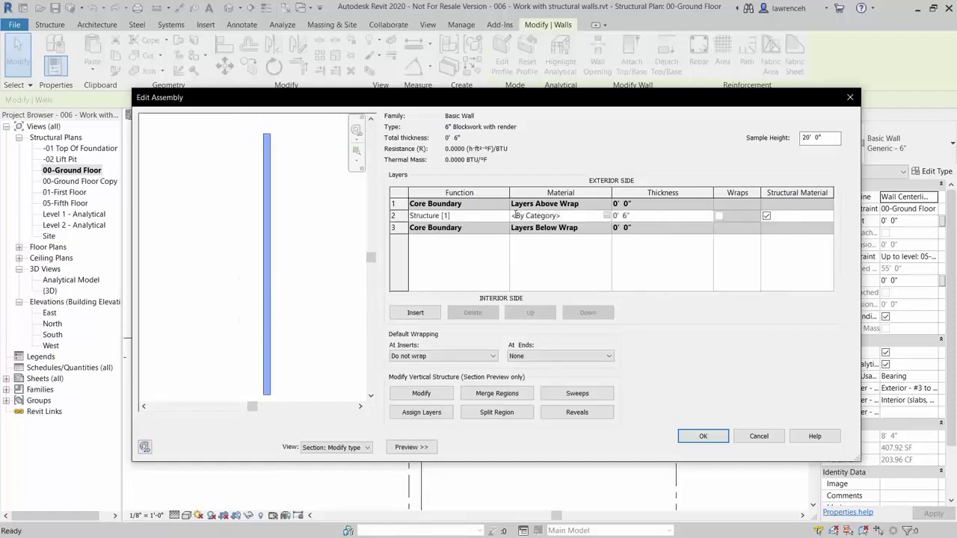
{"action": "left_click", "coordinate": [606, 216]}
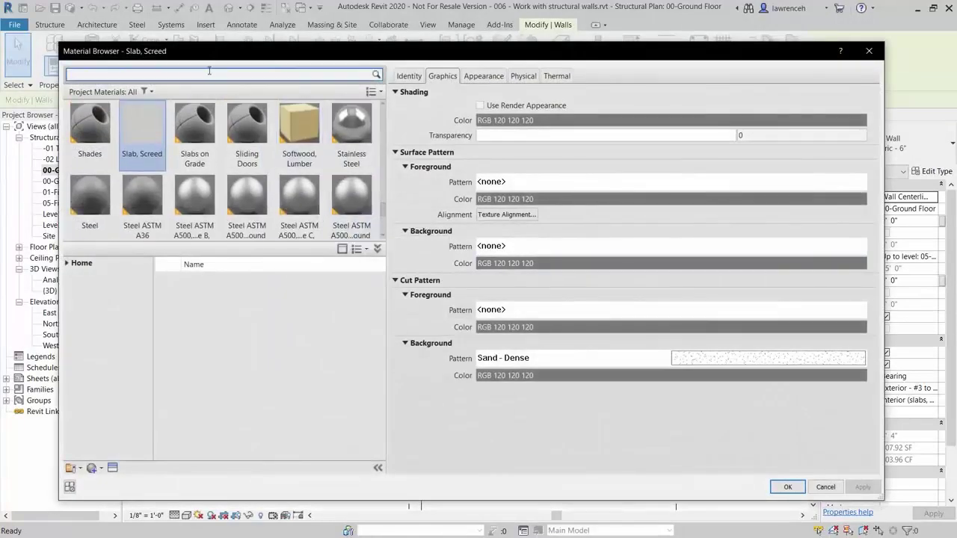
{"action": "left_click", "coordinate": [211, 75]}
{"action": "type", "text": "block"}
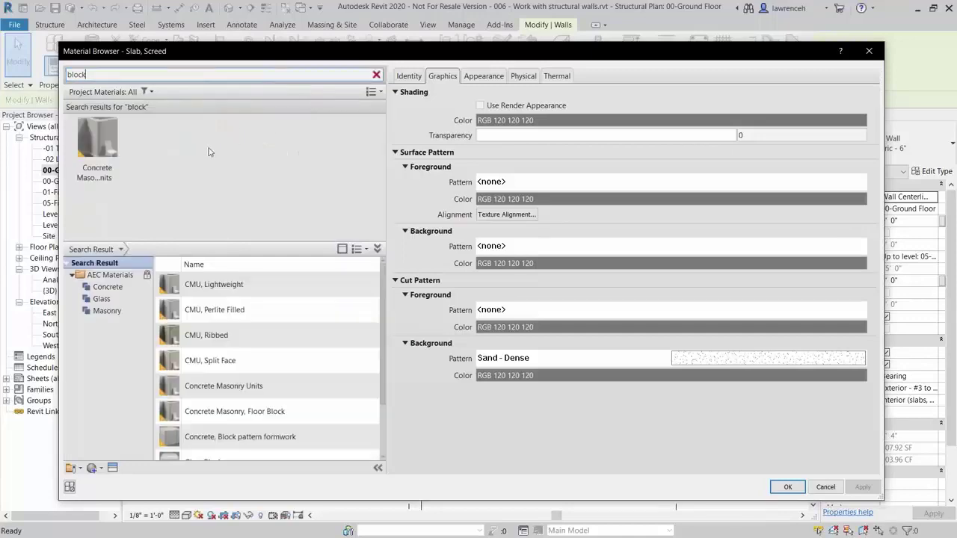
{"action": "left_click", "coordinate": [112, 149]}
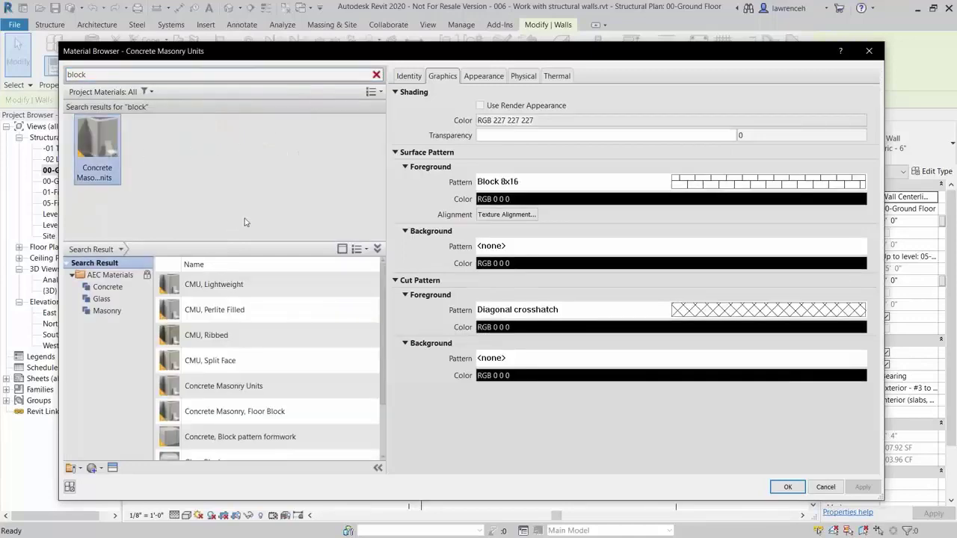
{"action": "left_click", "coordinate": [787, 487]}
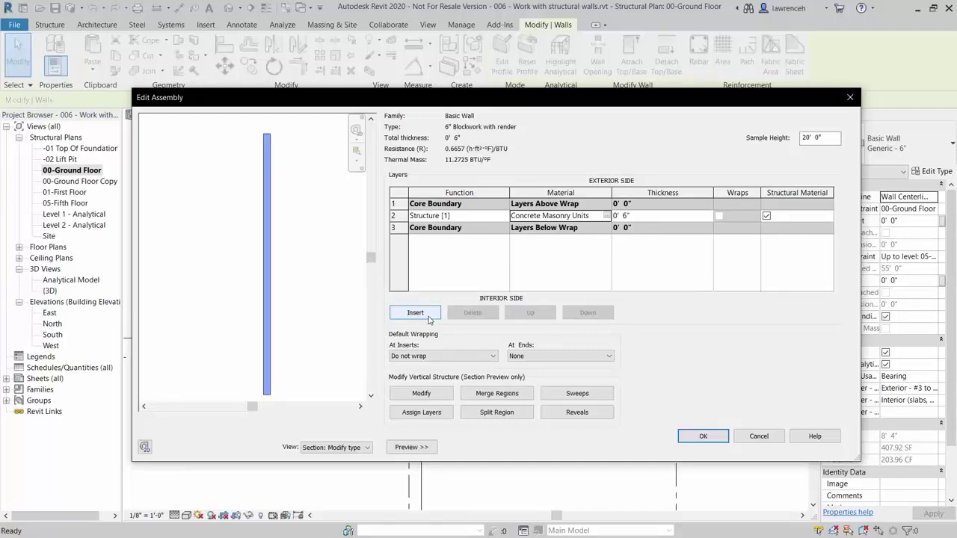
Insert a layer outside the exterior core boundary and set its function to Finish 1 [4].
{"action": "left_click", "coordinate": [397, 203]}
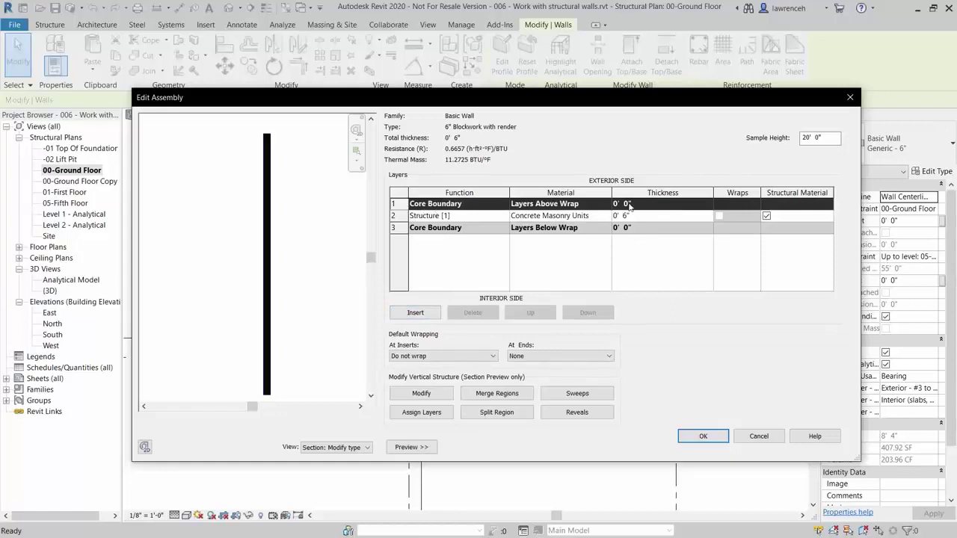
{"action": "left_click", "coordinate": [416, 313]}
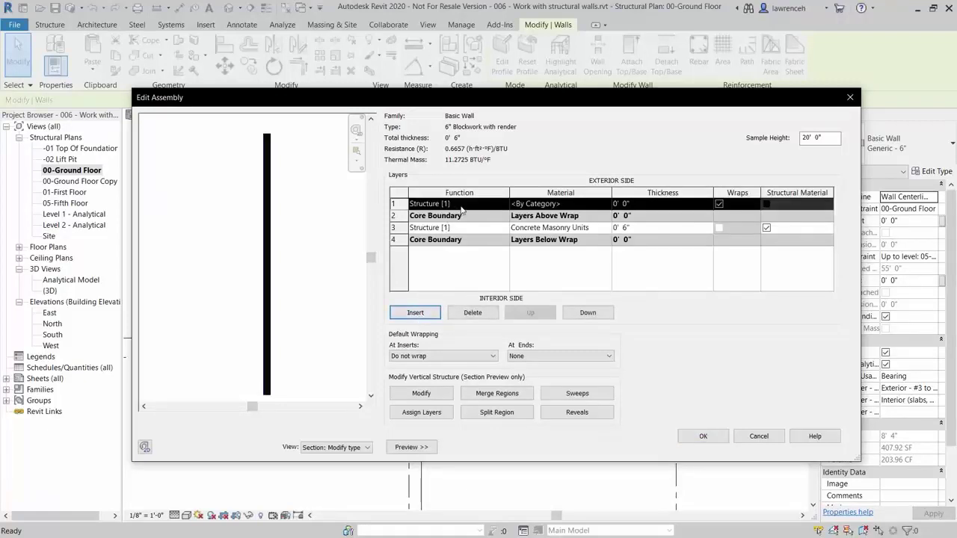
{"action": "left_click", "coordinate": [483, 204]}
{"action": "left_click", "coordinate": [505, 204]}
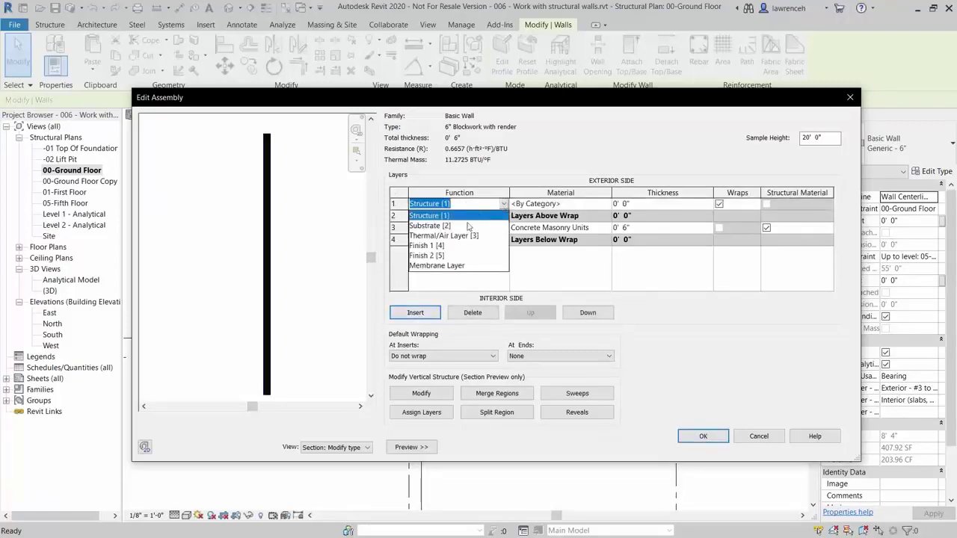
{"action": "left_click", "coordinate": [445, 246]}
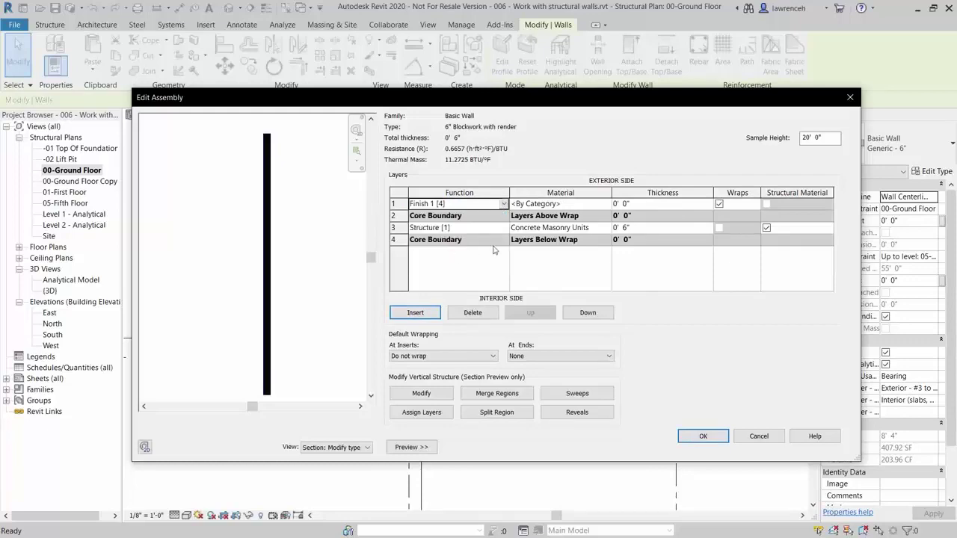
Search the materials for render and assign Wall Render to the exterior finish layer.
{"action": "left_click", "coordinate": [579, 207]}
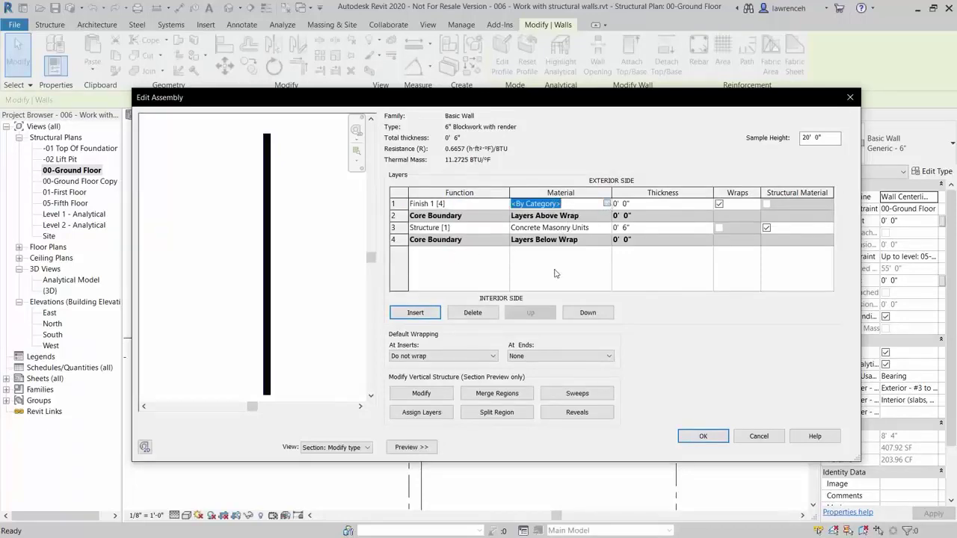
{"action": "left_click", "coordinate": [606, 204]}
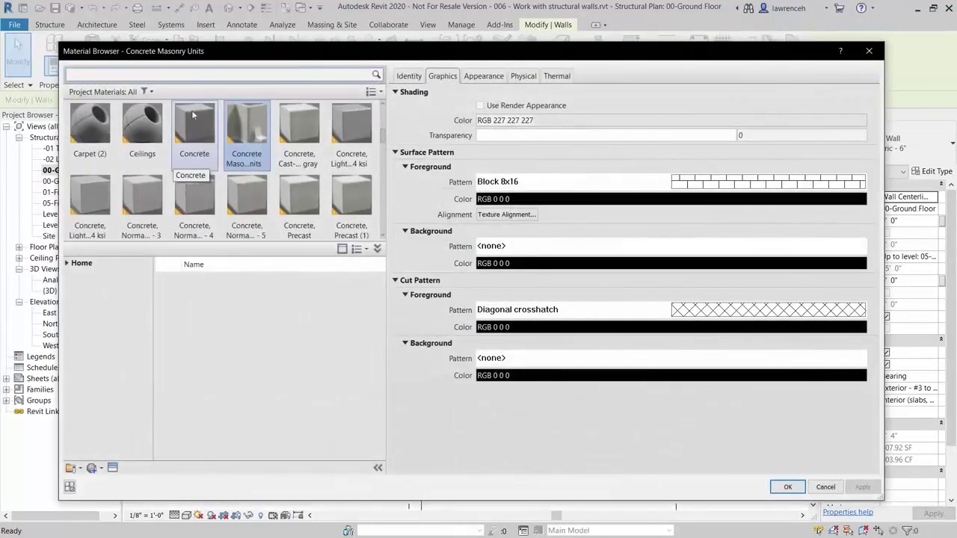
{"action": "left_click", "coordinate": [194, 74]}
{"action": "type", "text": "render"}
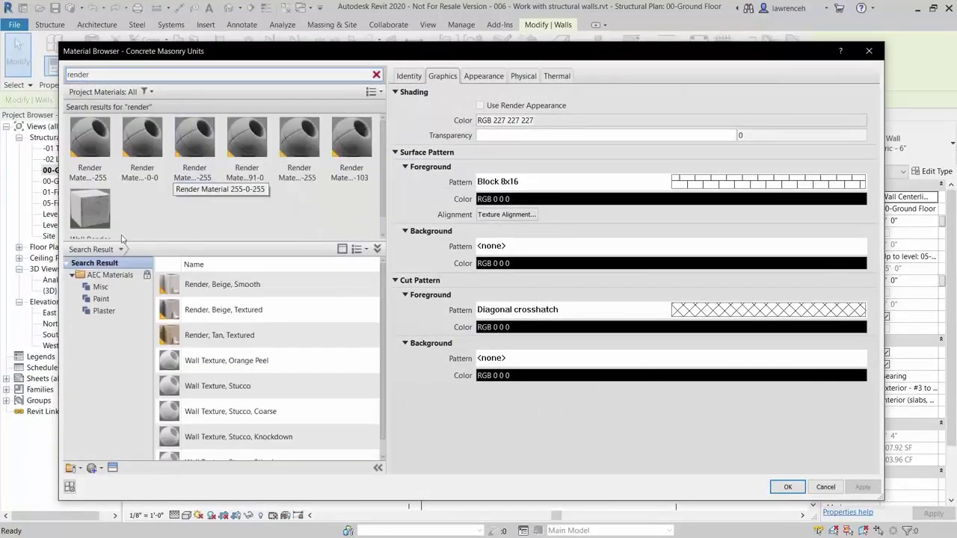
{"action": "left_click", "coordinate": [109, 211]}
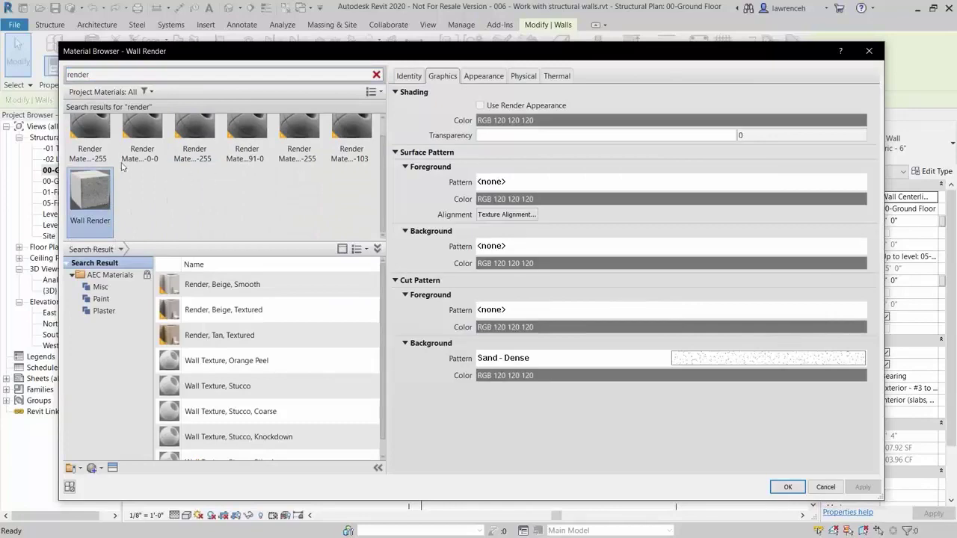
{"action": "left_click", "coordinate": [787, 487]}
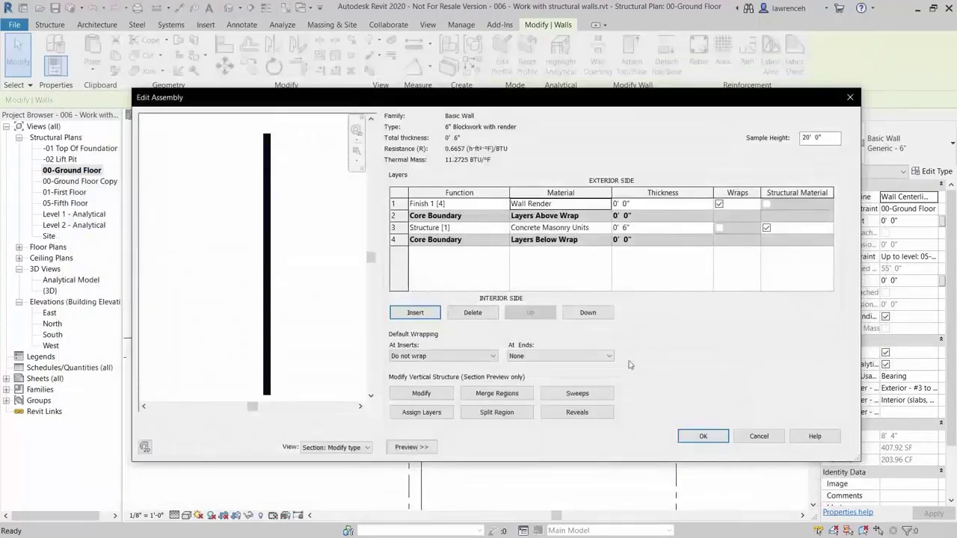
Set the exterior Wall Render layer's thickness to 1".
{"action": "left_click", "coordinate": [644, 203]}
{"action": "type", "text": "1"}
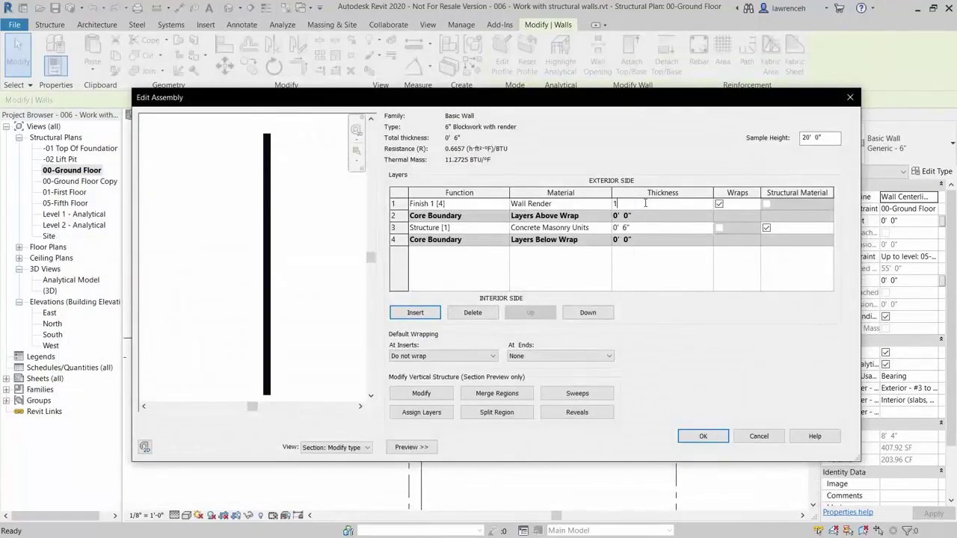
{"action": "key", "text": "Return"}
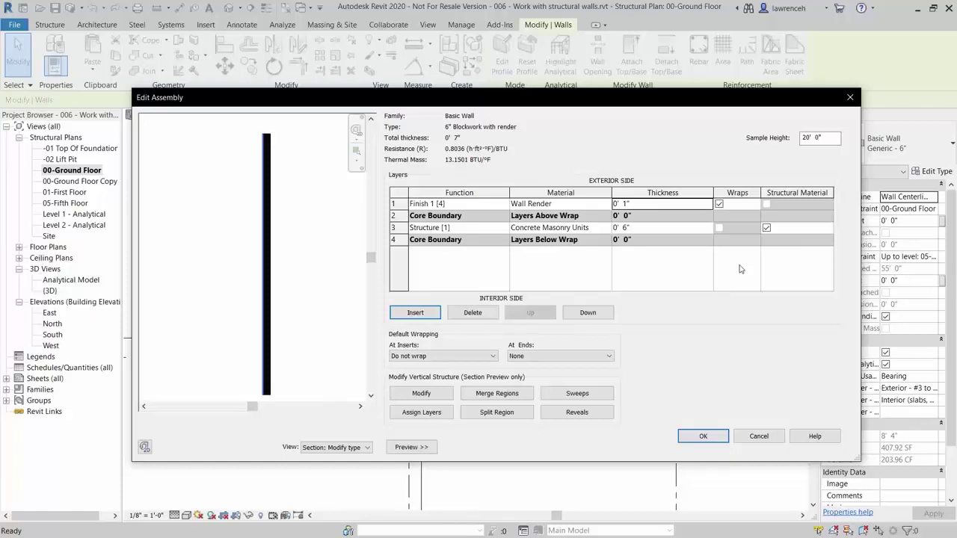
Insert a layer on the interior side outside the core boundary and set its function to Finish 1 [4].
{"action": "left_click", "coordinate": [401, 240]}
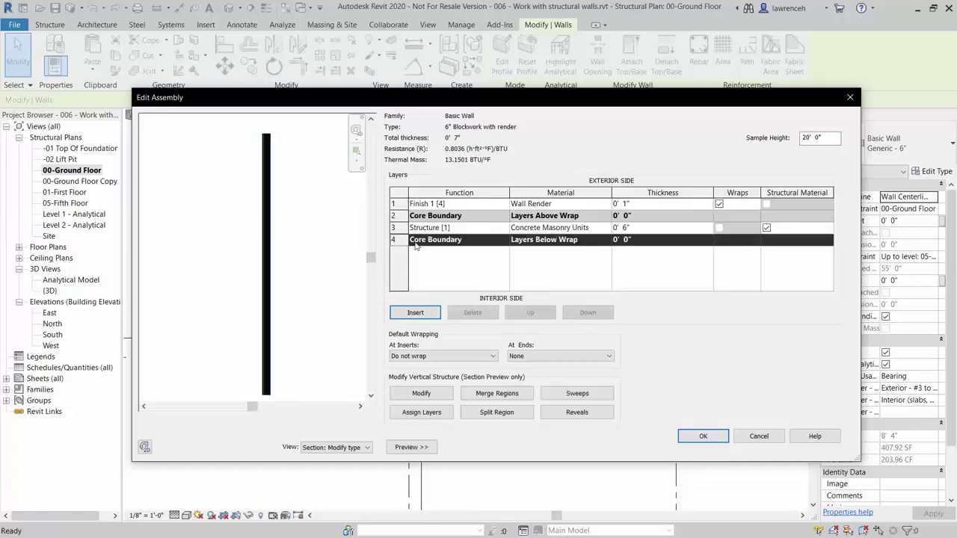
{"action": "left_click", "coordinate": [436, 315]}
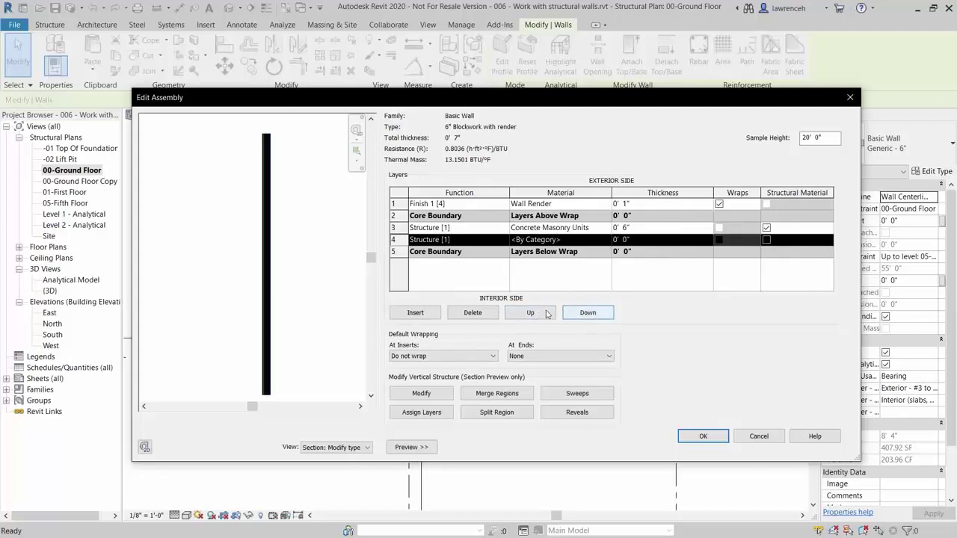
{"action": "left_click", "coordinate": [587, 313]}
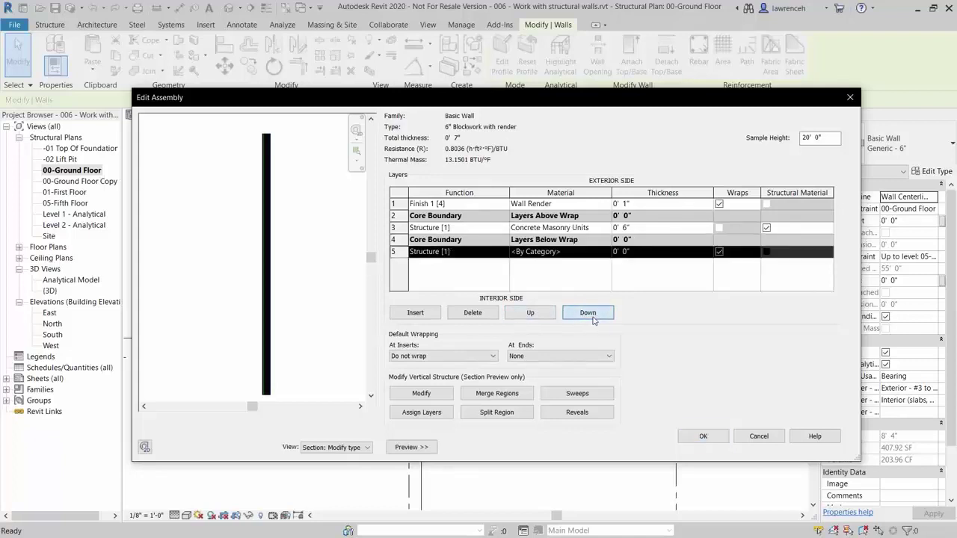
{"action": "left_click", "coordinate": [478, 254]}
{"action": "left_click", "coordinate": [503, 253]}
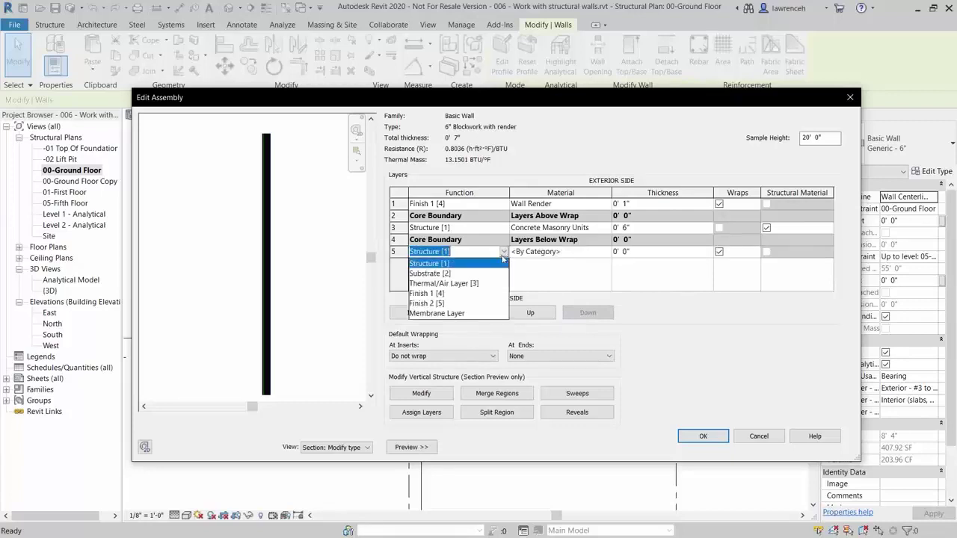
{"action": "left_click", "coordinate": [447, 293]}
Copy the exterior finish's Wall Render material and 1" thickness to the interior finish layer.
{"action": "left_click", "coordinate": [560, 207]}
{"action": "key", "text": "ctrl+c"}
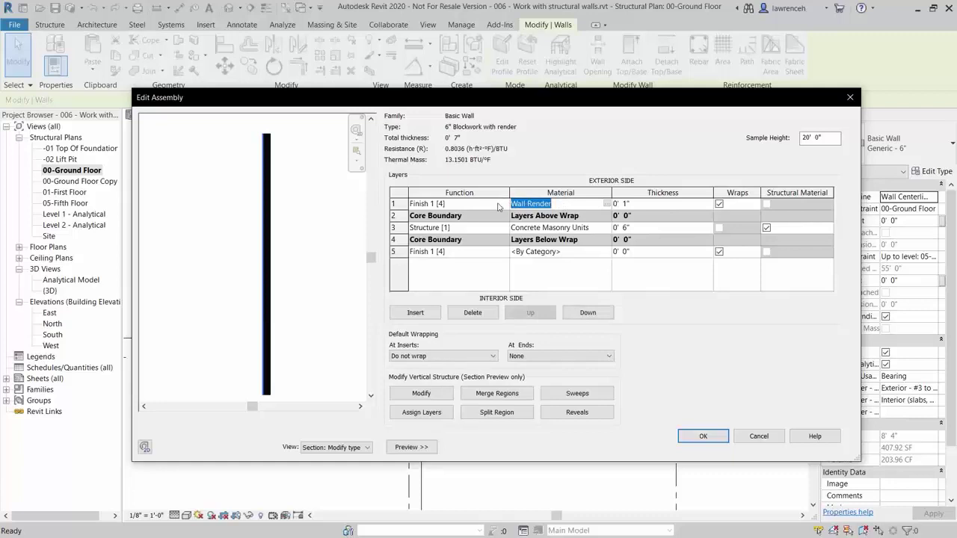
{"action": "left_click", "coordinate": [557, 252]}
{"action": "key", "text": "ctrl+v"}
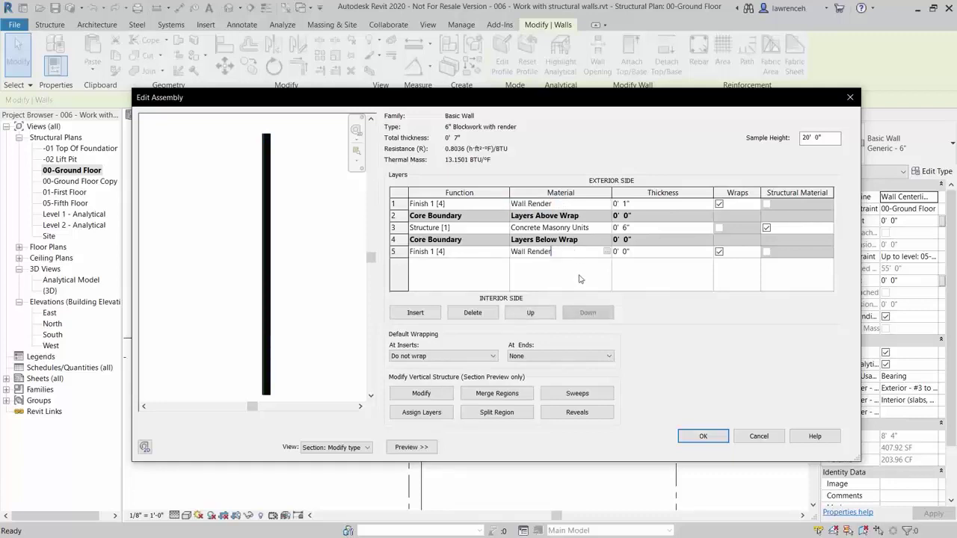
{"action": "left_click", "coordinate": [643, 204]}
{"action": "key", "text": "ctrl+c"}
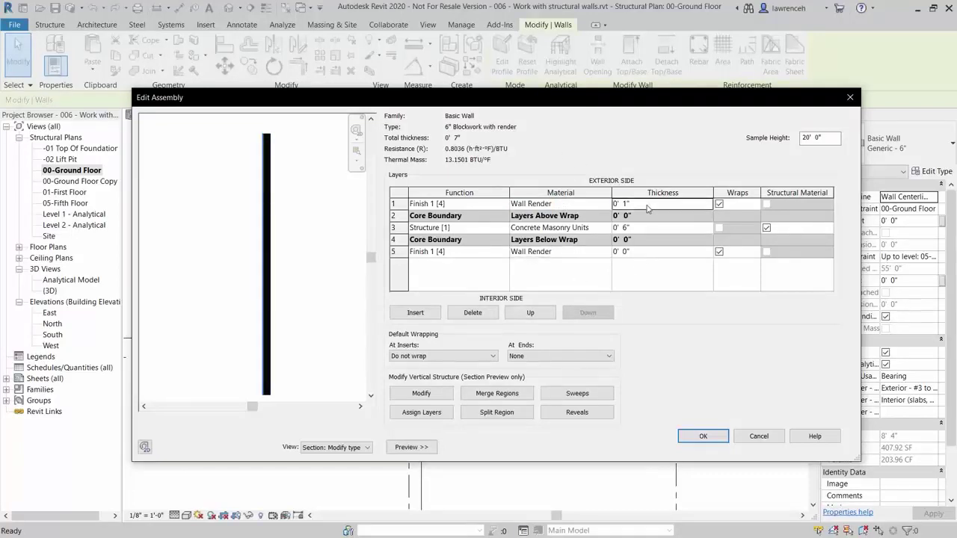
{"action": "left_click", "coordinate": [647, 253]}
{"action": "key", "text": "ctrl+v"}
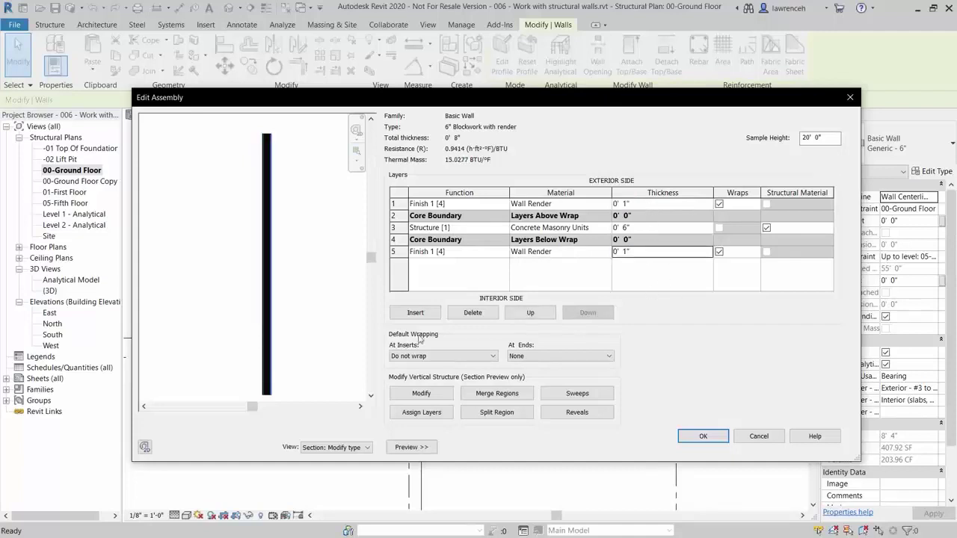
Check the layers in the section preview and accept the 6" Blockwork with render structure and type properties.
{"action": "scroll", "coordinate": [268, 398], "scroll_direction": "up", "scroll_amount": 5}
{"action": "scroll", "coordinate": [270, 393], "scroll_direction": "up", "scroll_amount": 2}
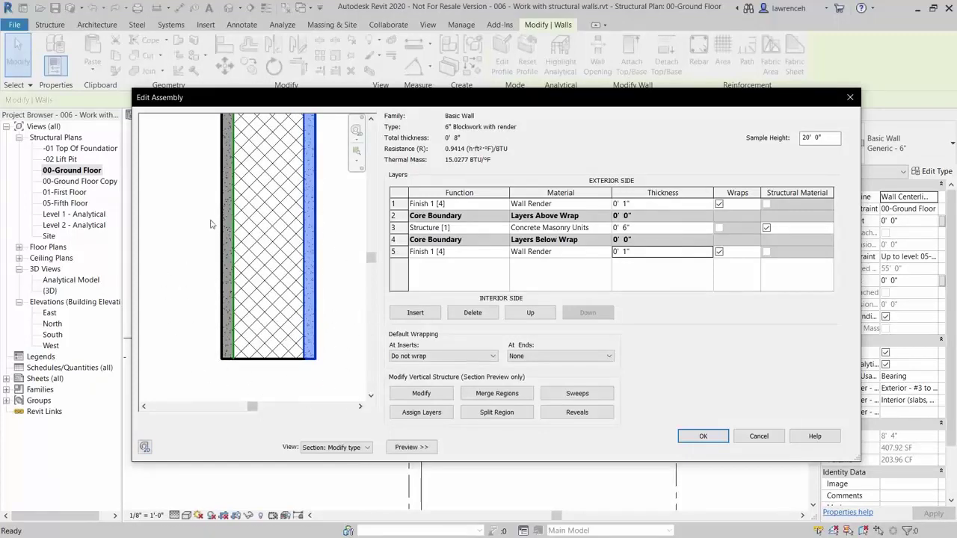
{"action": "scroll", "coordinate": [340, 320], "scroll_direction": "down", "scroll_amount": 2}
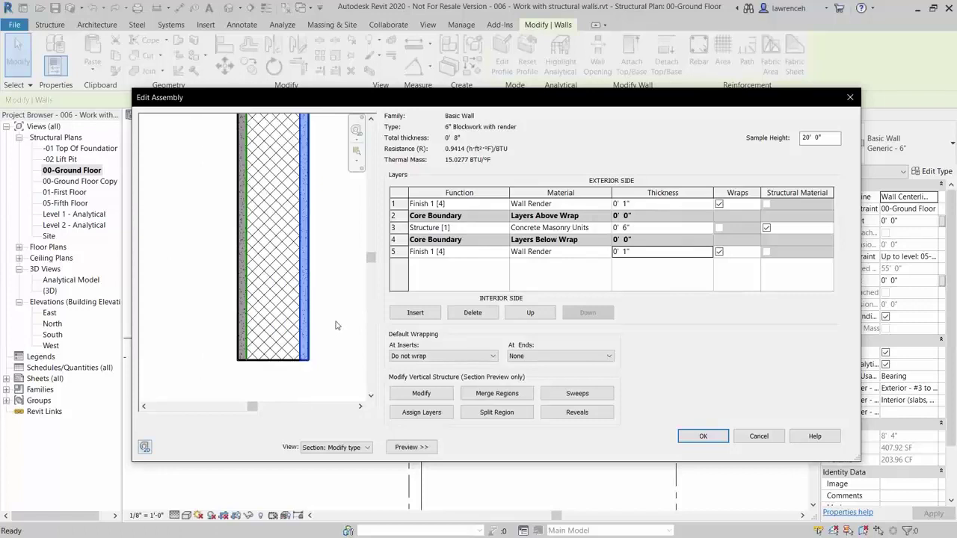
{"action": "left_click", "coordinate": [702, 437]}
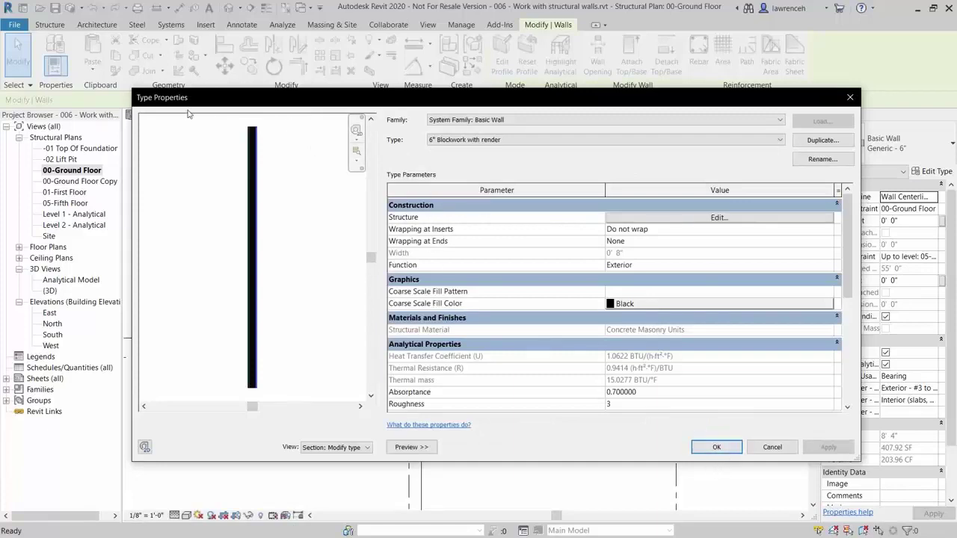
{"action": "left_click", "coordinate": [718, 446]}
Set the top constraint of the blockwork partition in the lower core room to Up to level: 01-First Floor.
{"action": "left_click", "coordinate": [503, 413]}
{"action": "scroll", "coordinate": [454, 441], "scroll_direction": "up", "scroll_amount": 5}
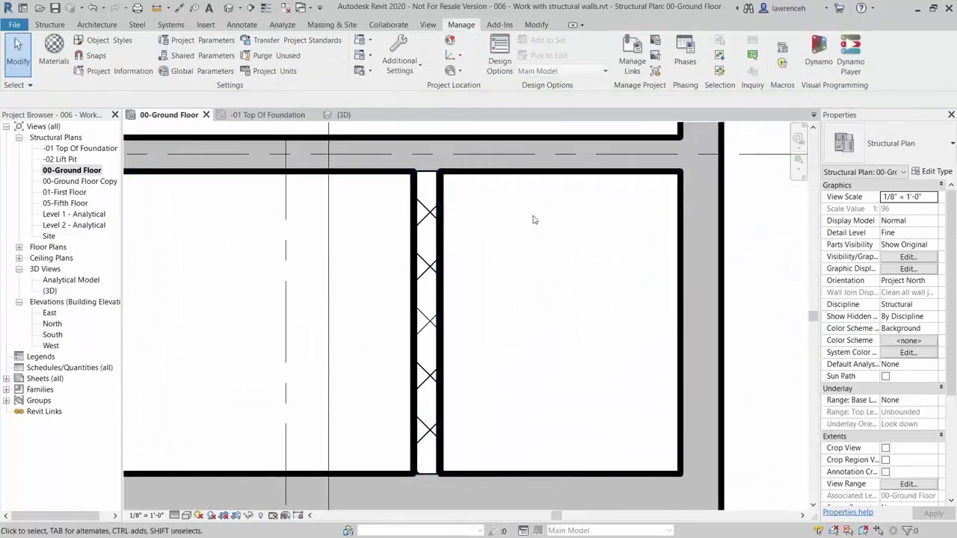
{"action": "scroll", "coordinate": [511, 348], "scroll_direction": "down", "scroll_amount": 4}
{"action": "left_click", "coordinate": [512, 347]}
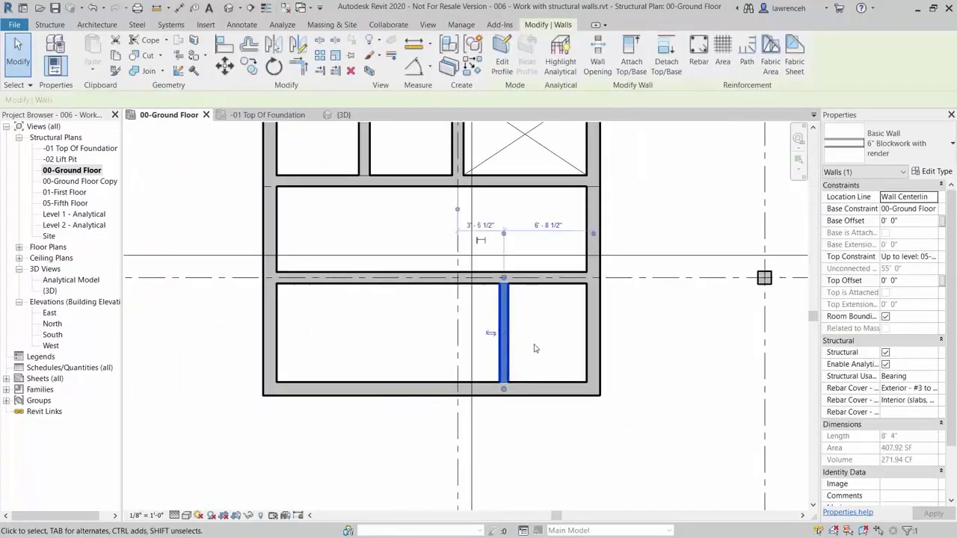
{"action": "left_click_drag", "start_coordinate": [820, 236], "coordinate": [758, 235]}
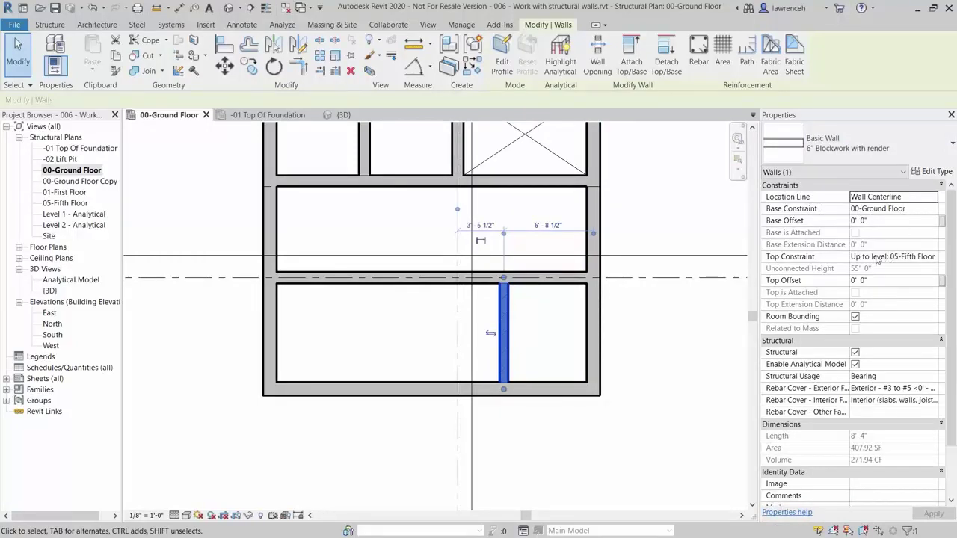
{"action": "left_click", "coordinate": [938, 258]}
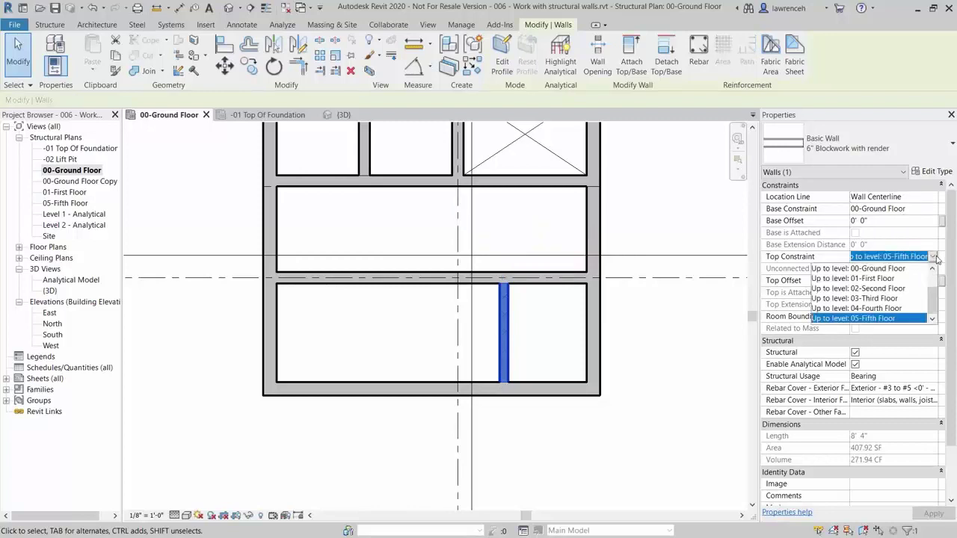
{"action": "left_click", "coordinate": [883, 279]}
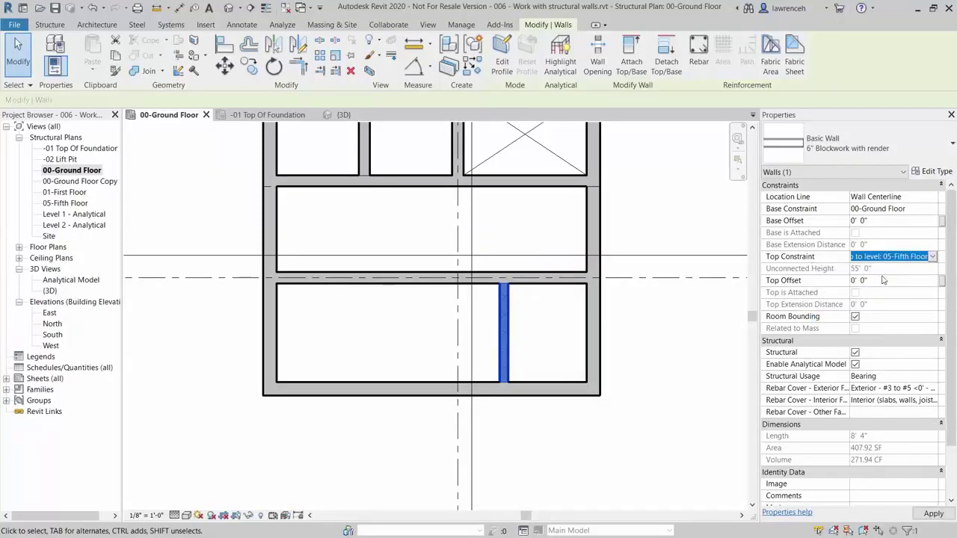
{"action": "left_click", "coordinate": [669, 353]}
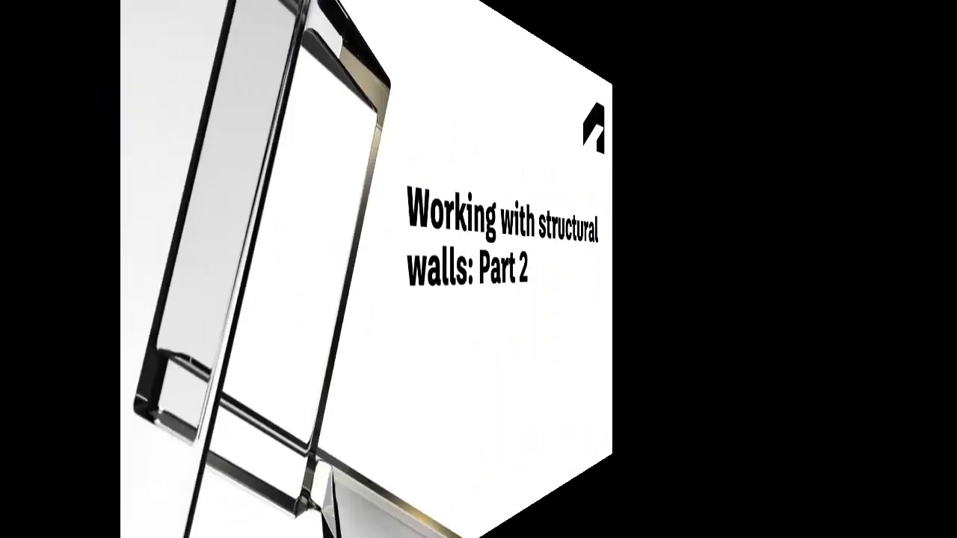
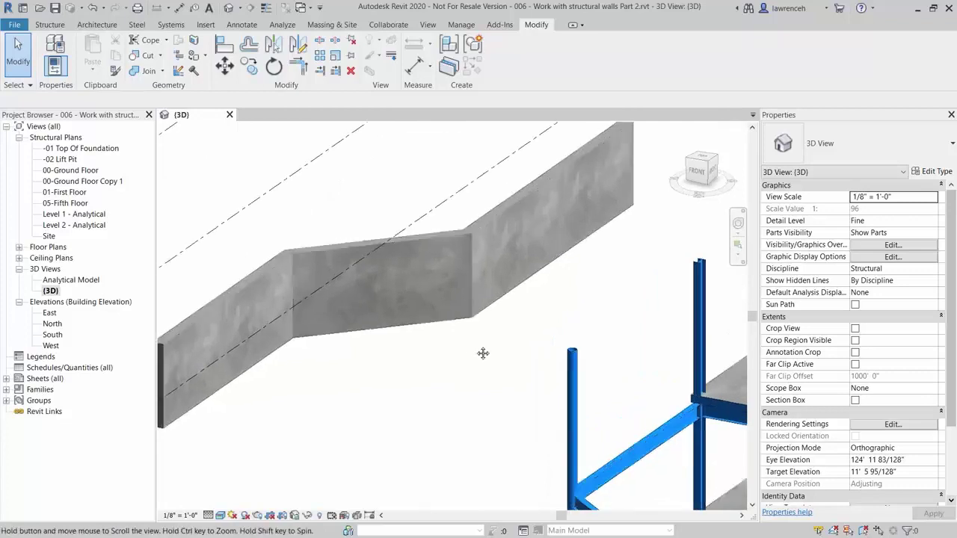
Inspect the properties of the far straight segment of the cranked RC Wall 12" in the 3D view.
{"action": "scroll", "coordinate": [483, 352], "scroll_direction": "up", "scroll_amount": 1}
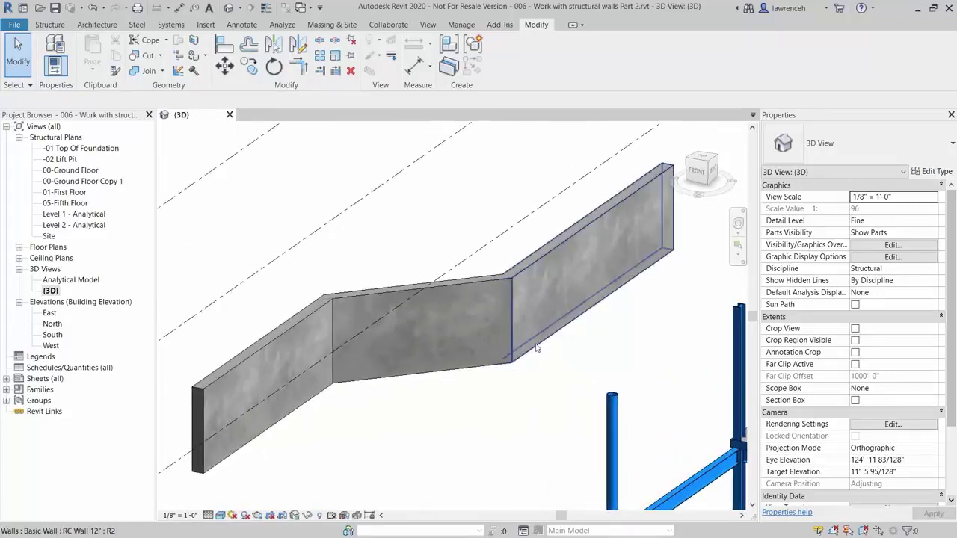
{"action": "left_click", "coordinate": [567, 238]}
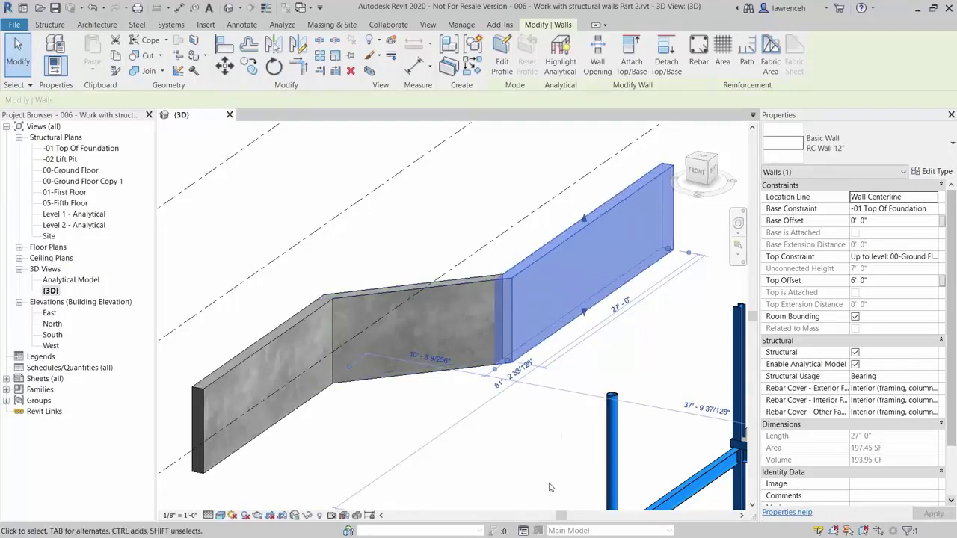
{"action": "left_click", "coordinate": [543, 438]}
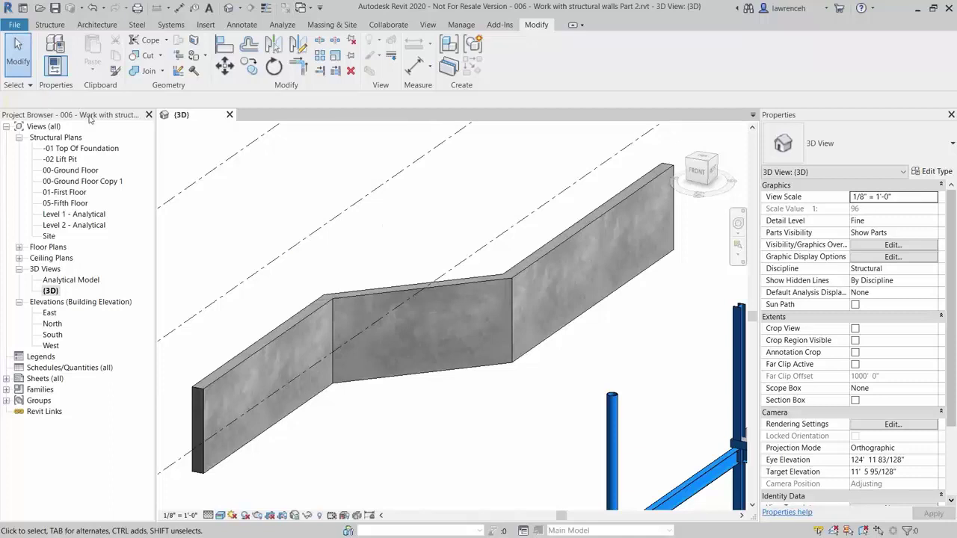
Open the 00-Ground Floor structural plan at the upper bend of the cranked freestanding wall.
{"action": "left_click", "coordinate": [76, 171]}
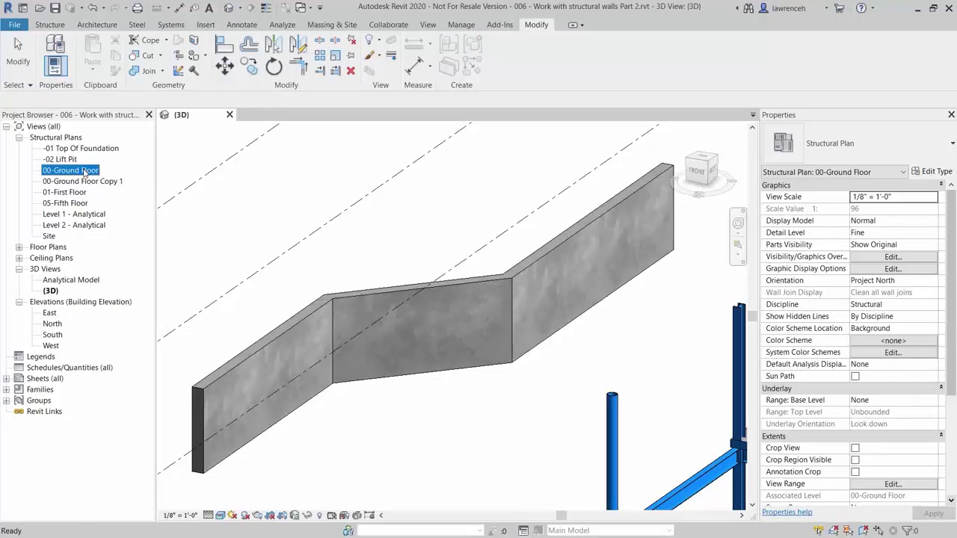
{"action": "double_click", "coordinate": [85, 172]}
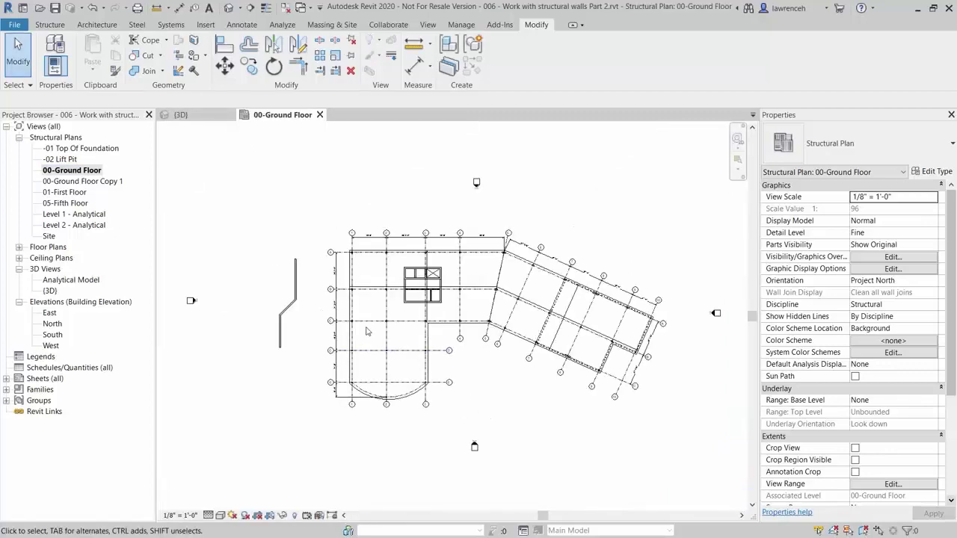
{"action": "scroll", "coordinate": [296, 295], "scroll_direction": "up", "scroll_amount": 5}
{"action": "scroll", "coordinate": [292, 291], "scroll_direction": "up", "scroll_amount": 4}
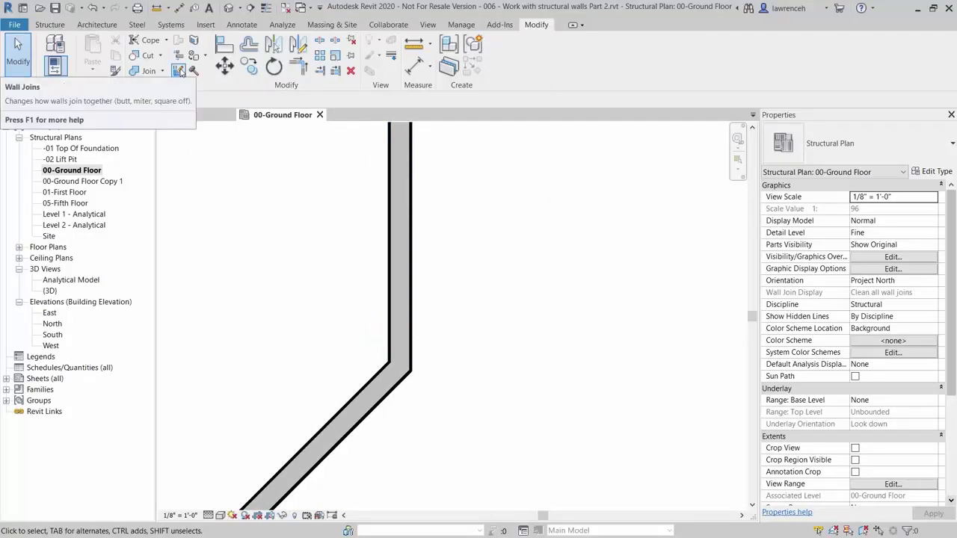
With Wall Joins, cycle through the butt configurations at the cranked wall's upper bend and set the join to Miter.
{"action": "left_click", "coordinate": [180, 72]}
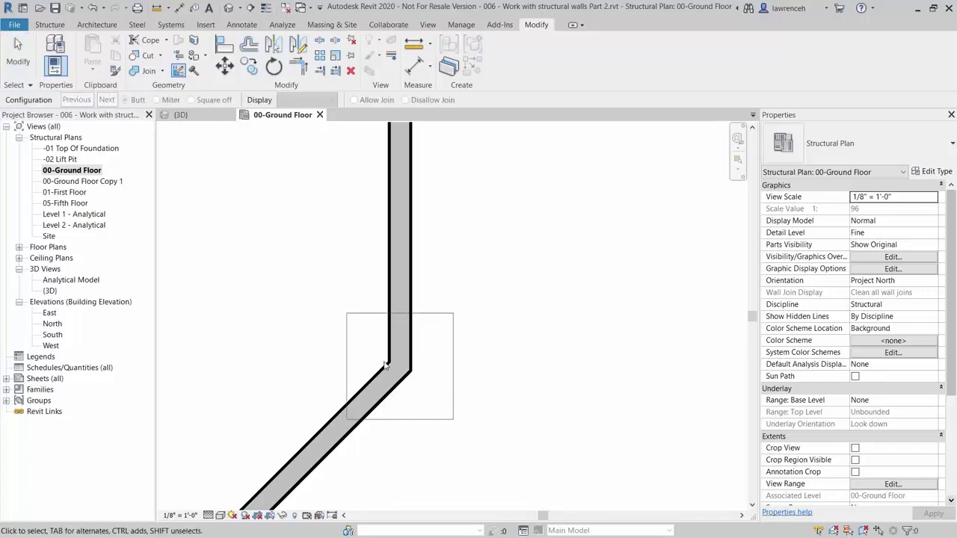
{"action": "scroll", "coordinate": [390, 363], "scroll_direction": "down", "scroll_amount": 3}
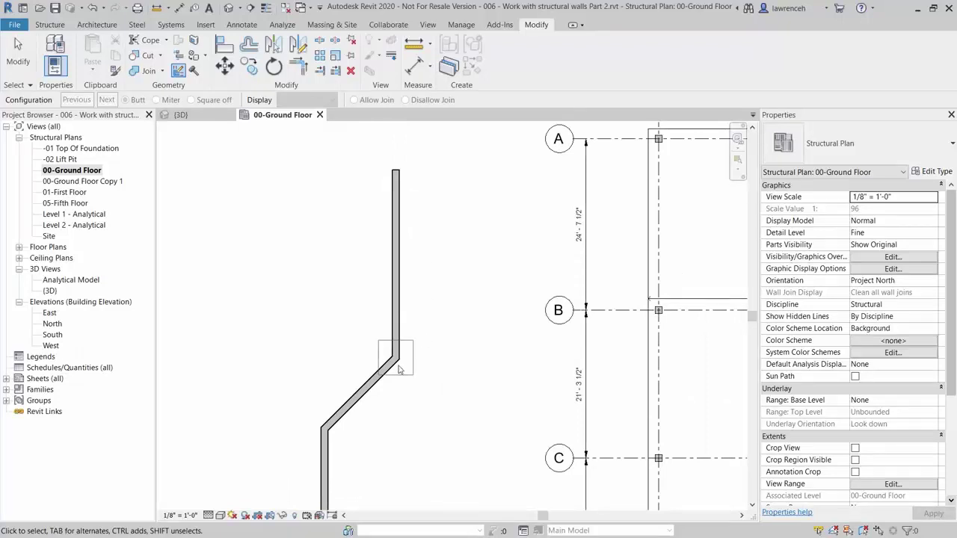
{"action": "scroll", "coordinate": [402, 371], "scroll_direction": "up", "scroll_amount": 2}
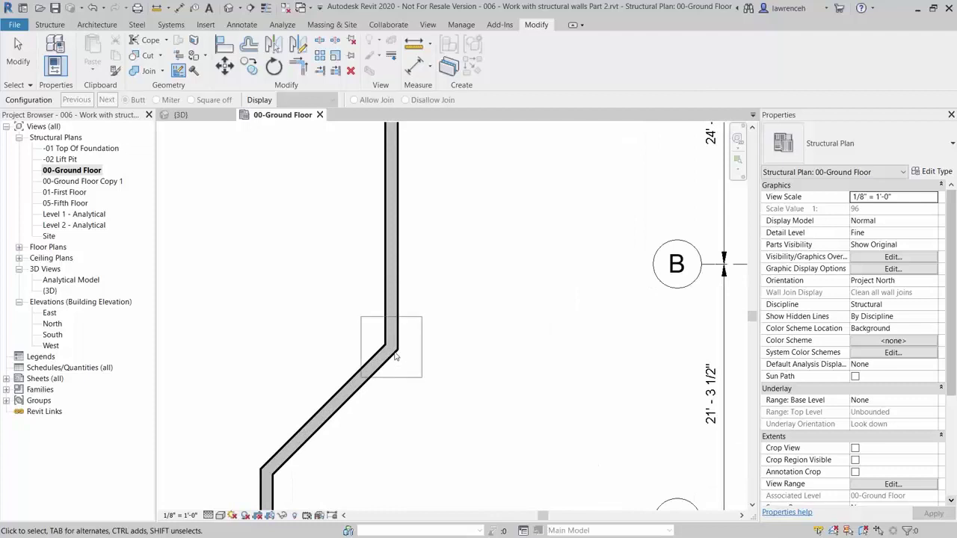
{"action": "left_click", "coordinate": [396, 357]}
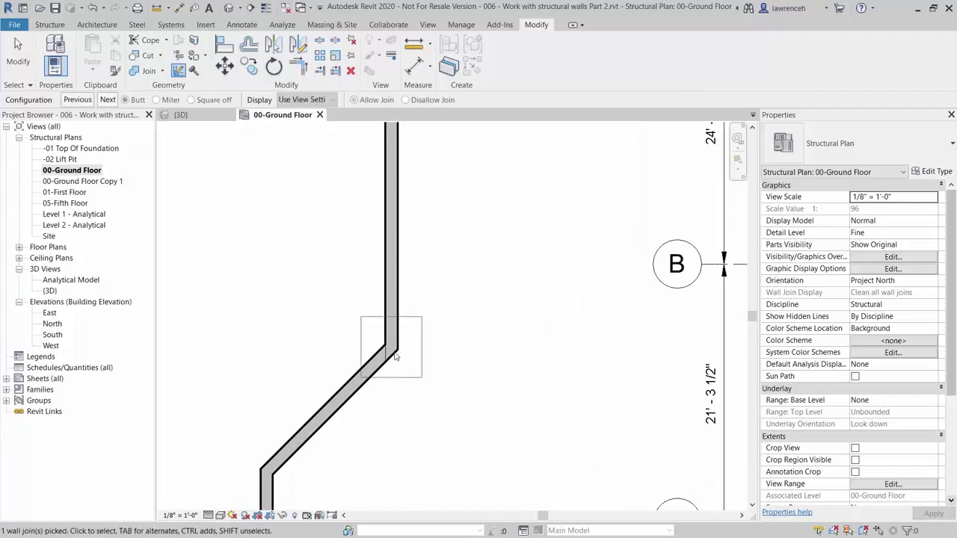
{"action": "scroll", "coordinate": [391, 367], "scroll_direction": "up", "scroll_amount": 3}
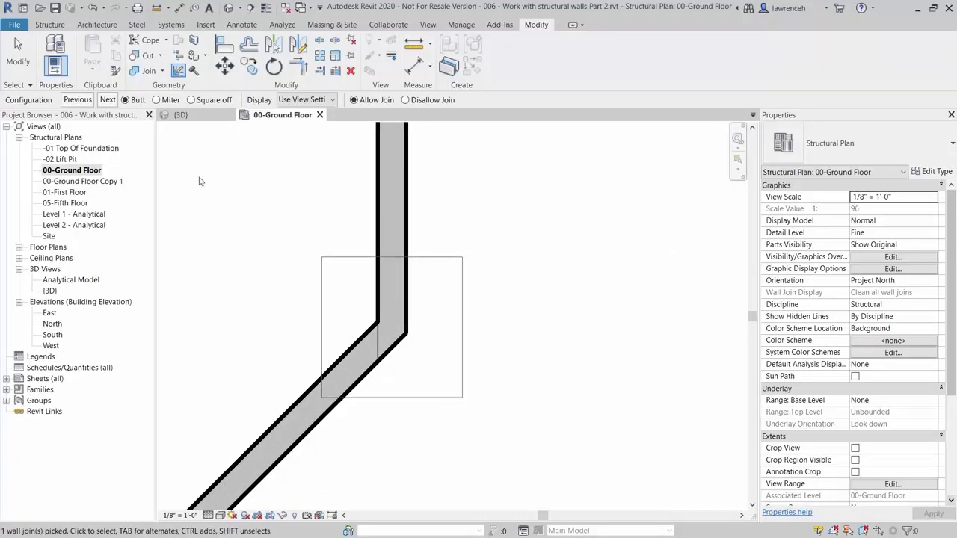
{"action": "left_click", "coordinate": [86, 104]}
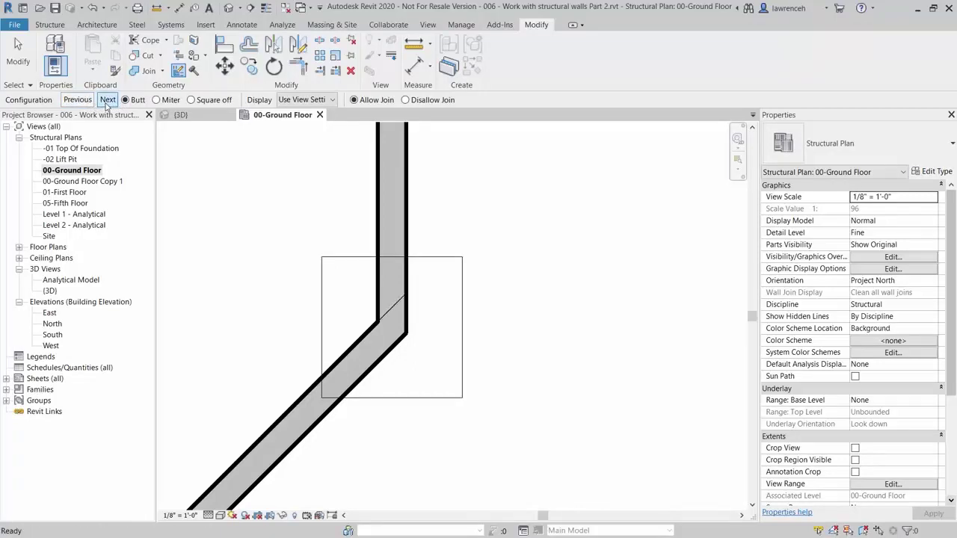
{"action": "left_click", "coordinate": [77, 100]}
{"action": "left_click", "coordinate": [108, 101]}
{"action": "left_click", "coordinate": [157, 101]}
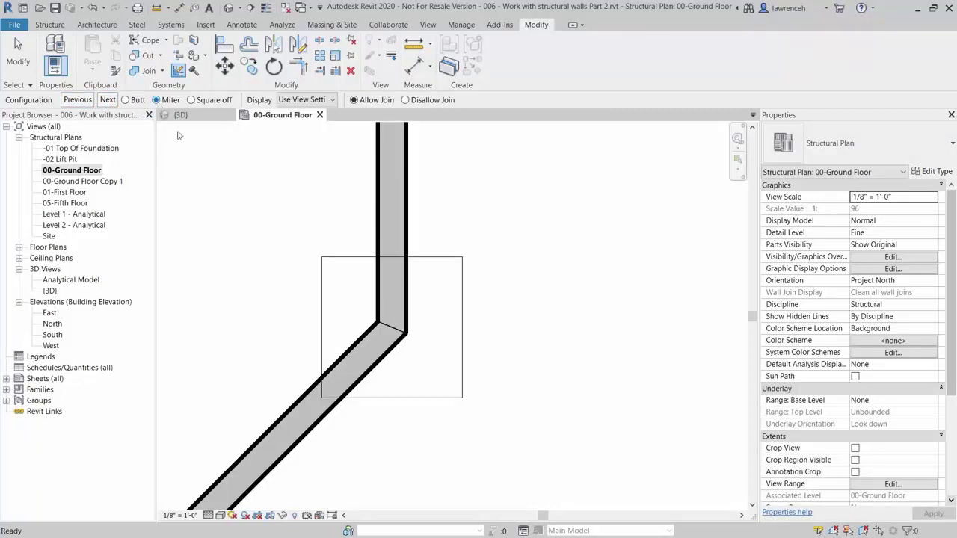
Set the wall join at the cranked wall's lower bend to Miter.
{"action": "scroll", "coordinate": [437, 317], "scroll_direction": "down", "scroll_amount": 1}
{"action": "scroll", "coordinate": [437, 317], "scroll_direction": "down", "scroll_amount": 3}
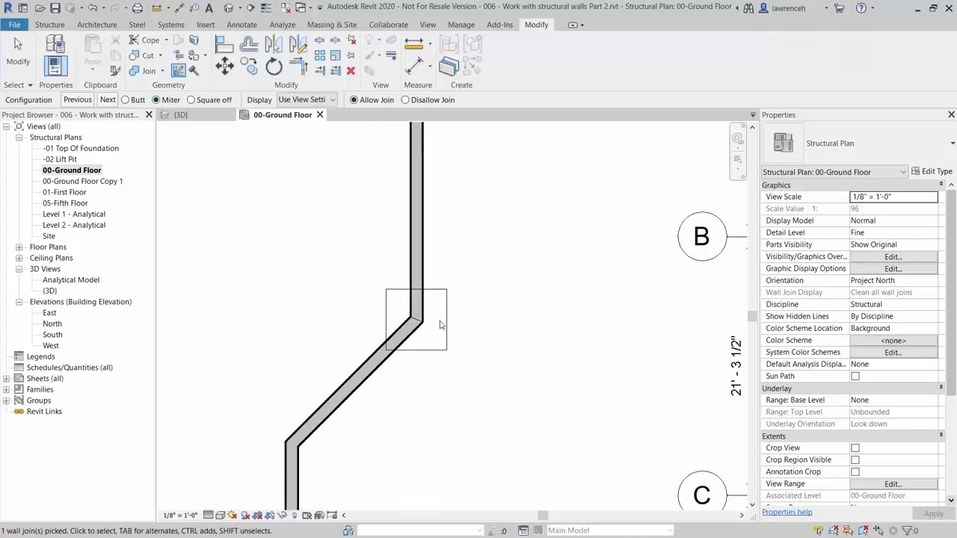
{"action": "middle_click_drag", "start_coordinate": [438, 324], "coordinate": [438, 297]}
{"action": "scroll", "coordinate": [410, 331], "scroll_direction": "up", "scroll_amount": 1}
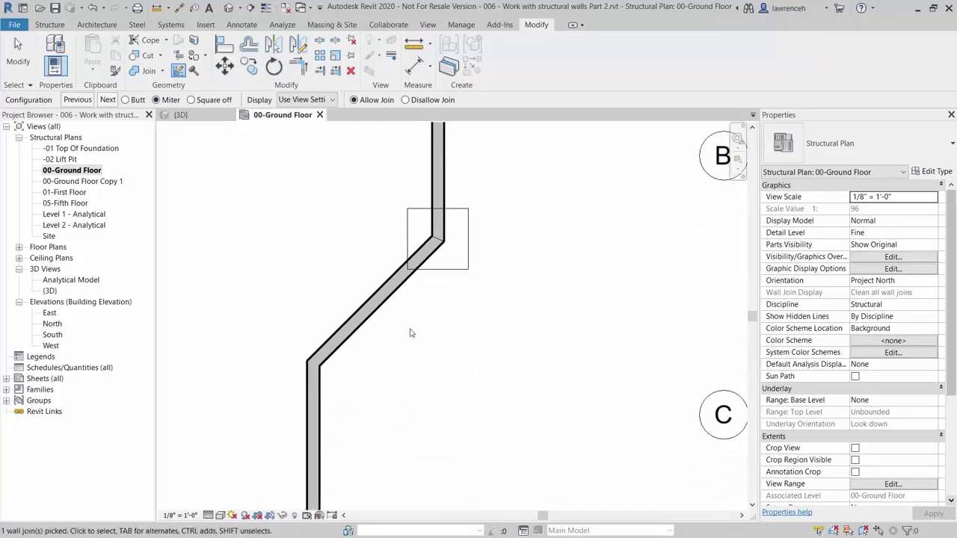
{"action": "left_click", "coordinate": [325, 369]}
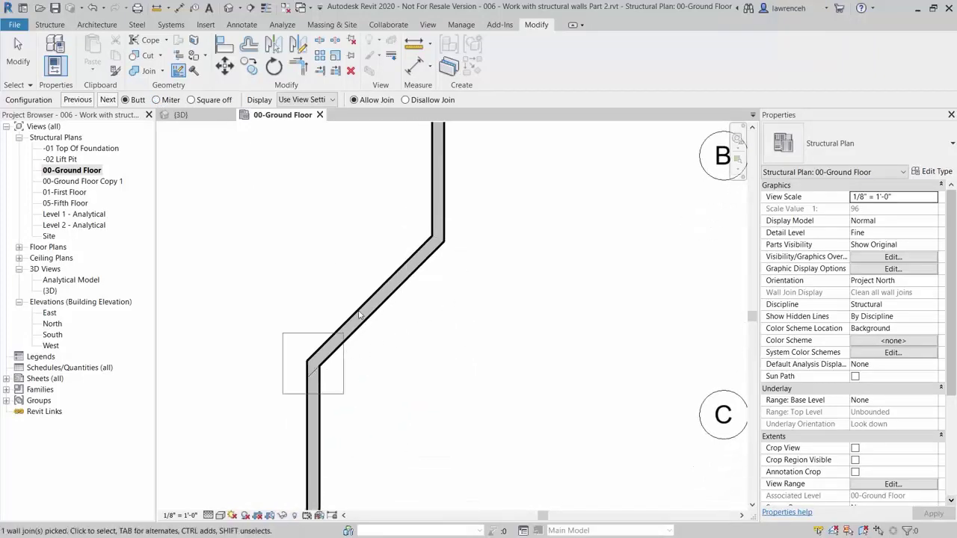
{"action": "left_click", "coordinate": [157, 100]}
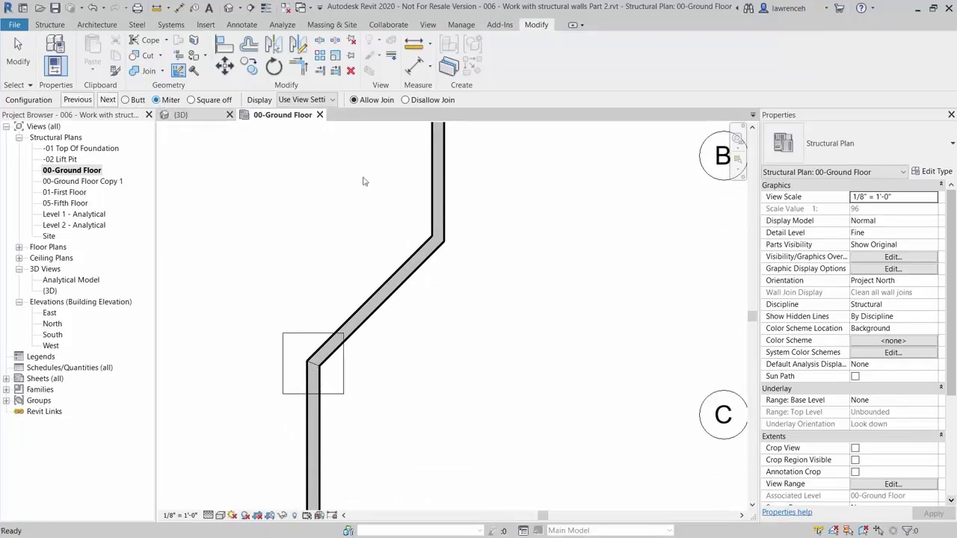
End the wall join editing and inspect each of the cranked RC Wall 12" segments in the {3D} view.
{"action": "right_click", "coordinate": [531, 177]}
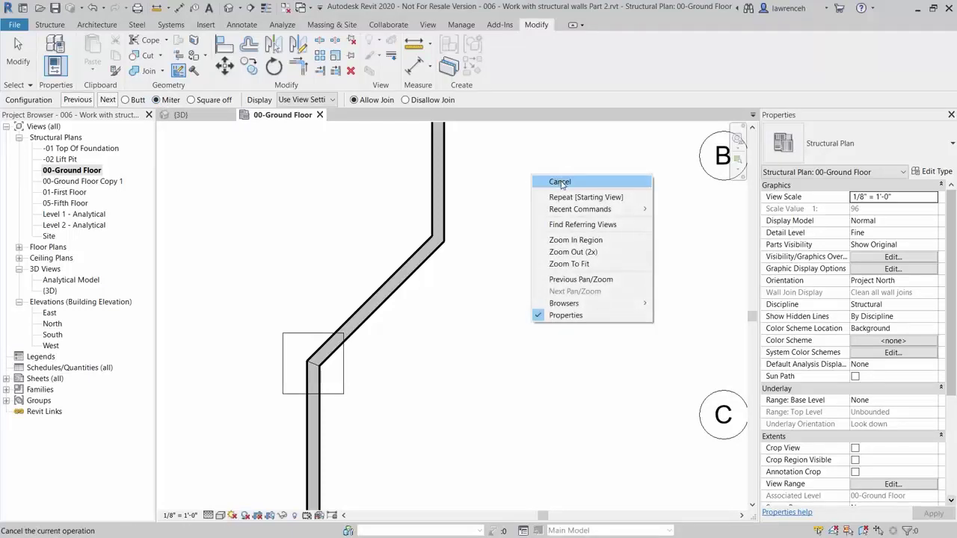
{"action": "left_click", "coordinate": [561, 184]}
{"action": "middle_click_drag", "start_coordinate": [528, 250], "coordinate": [506, 307]}
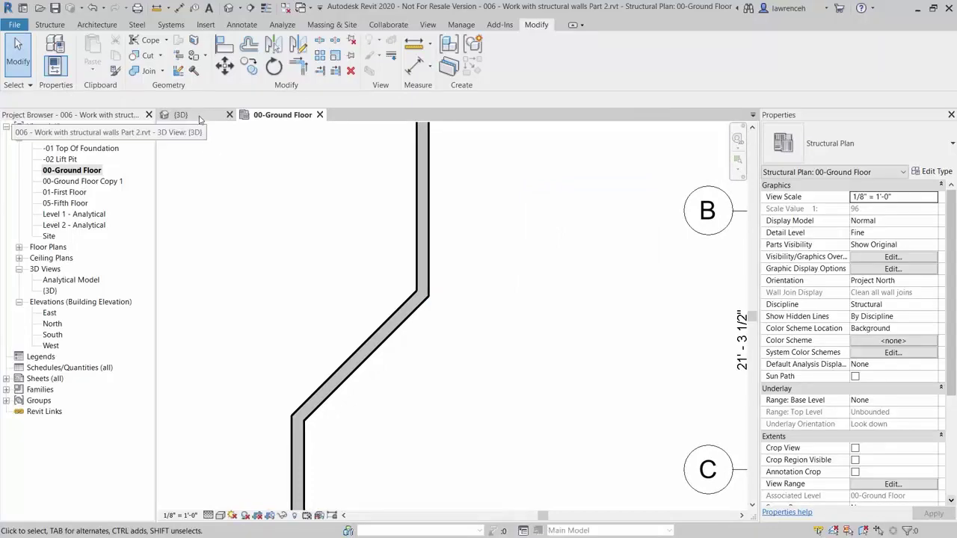
{"action": "left_click", "coordinate": [195, 115]}
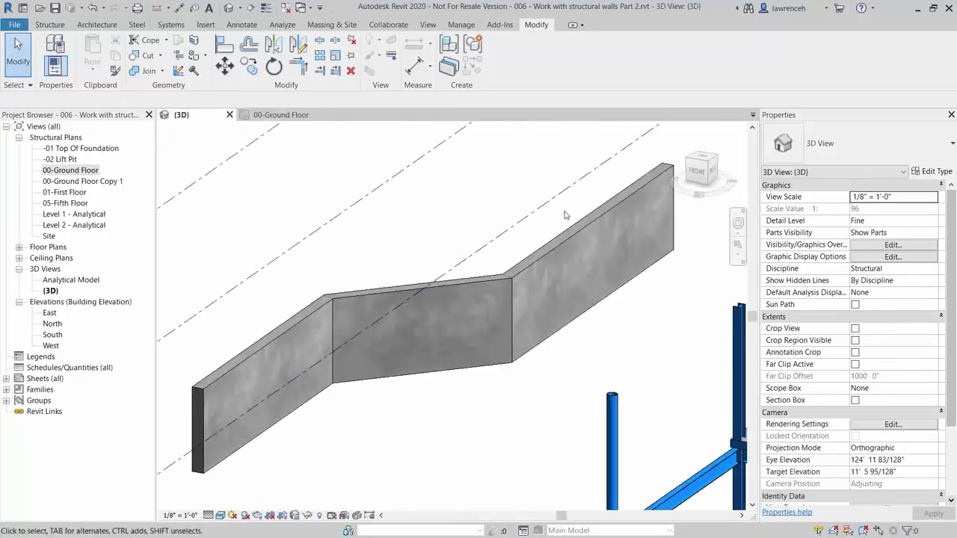
{"action": "left_click", "coordinate": [556, 251]}
{"action": "middle_click_drag", "start_coordinate": [470, 283], "coordinate": [421, 301]}
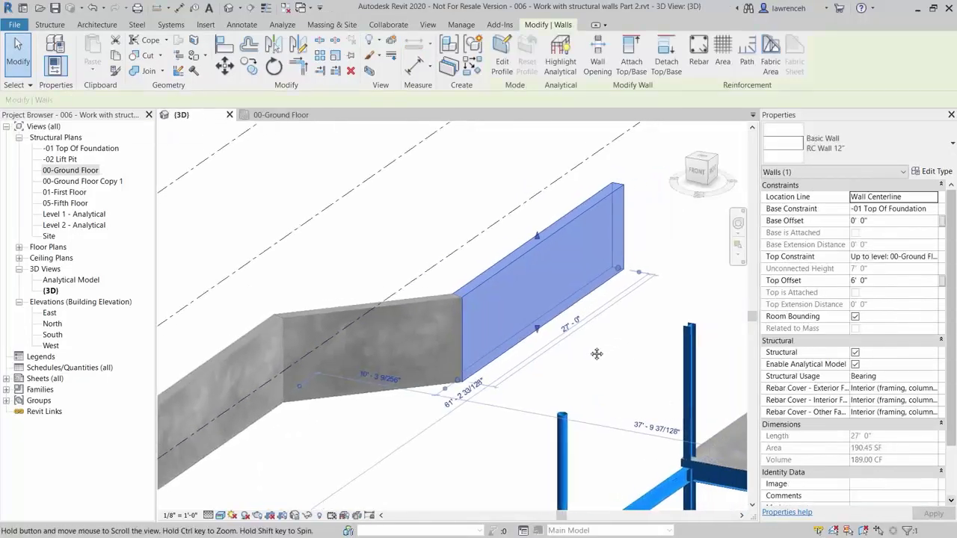
{"action": "left_click", "coordinate": [423, 301]}
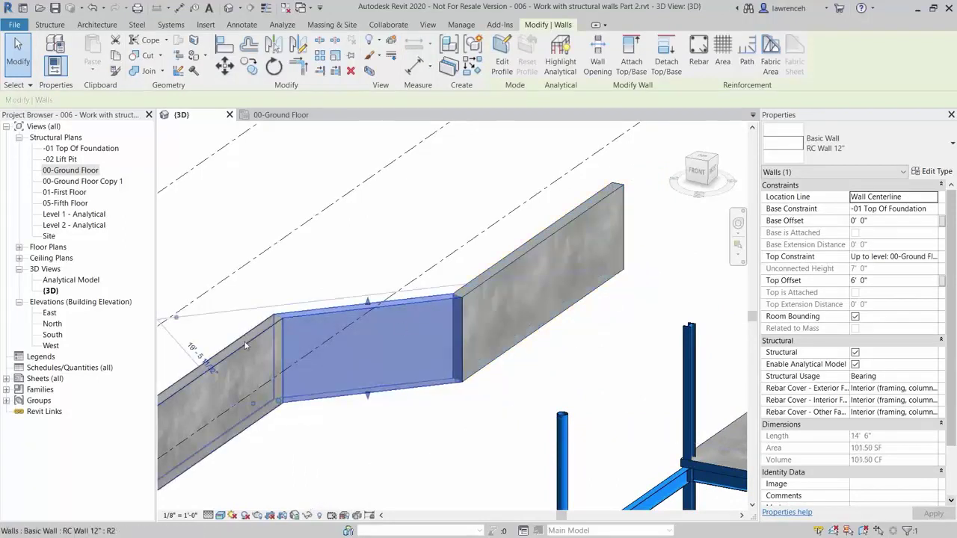
{"action": "left_click", "coordinate": [224, 374]}
{"action": "left_click", "coordinate": [633, 357]}
{"action": "middle_click_drag", "start_coordinate": [564, 376], "coordinate": [611, 365]}
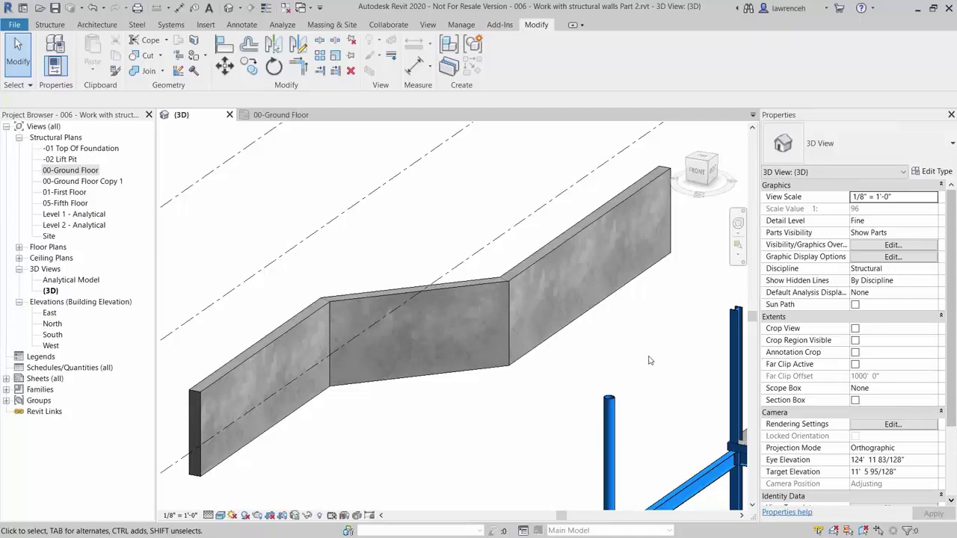
Split the far straight segment of the cranked RC Wall 12" near its midpoint, keeping both pieces.
{"action": "left_click", "coordinate": [579, 299]}
{"action": "scroll", "coordinate": [599, 336], "scroll_direction": "up", "scroll_amount": 1}
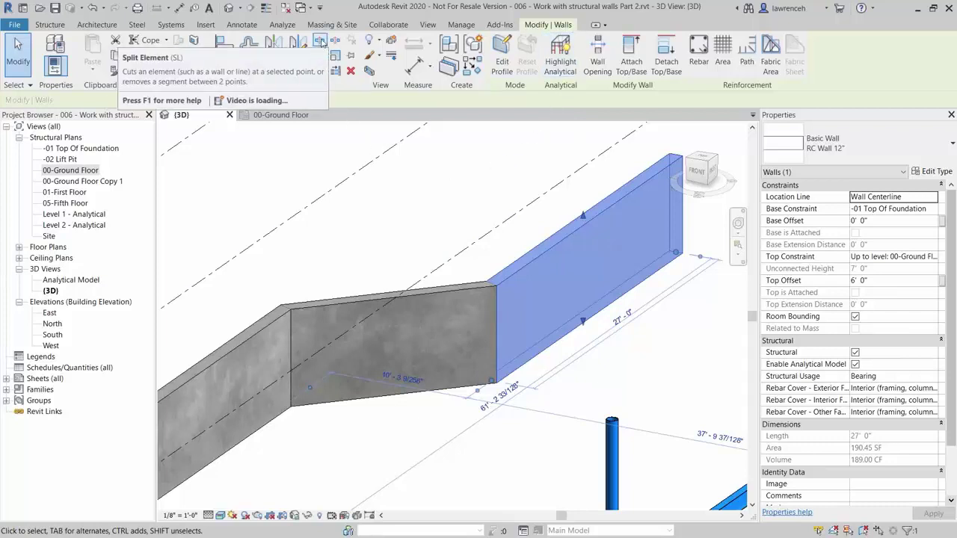
{"action": "left_click", "coordinate": [320, 43]}
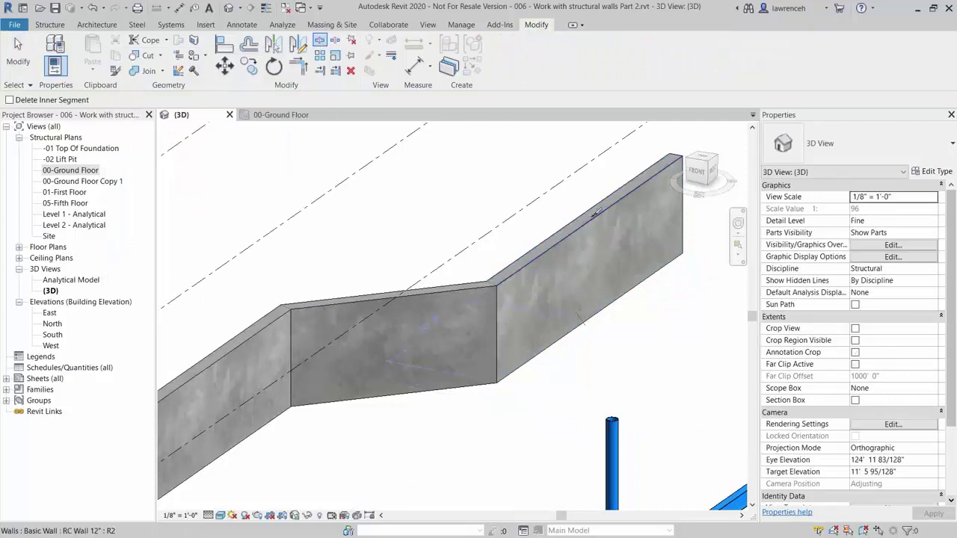
{"action": "left_click", "coordinate": [591, 219]}
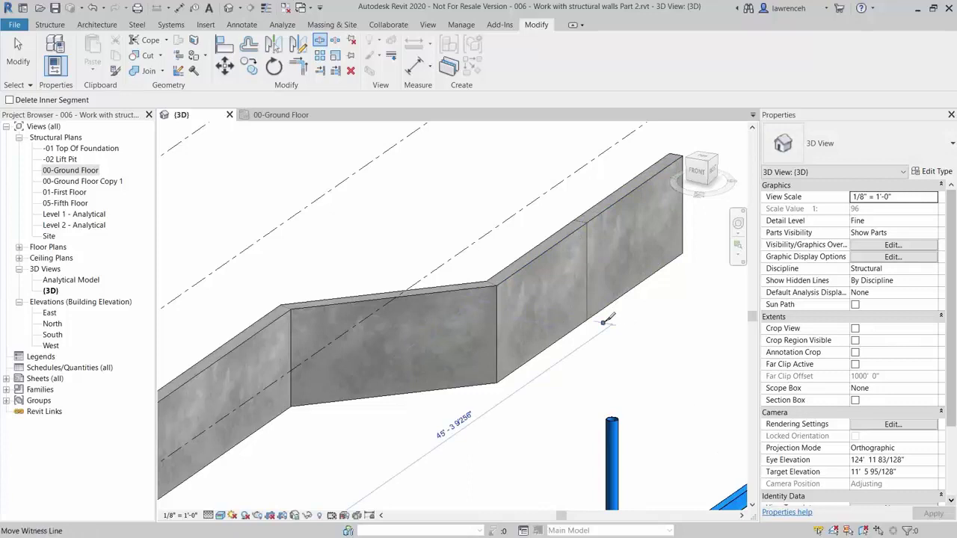
Set the distance from the near end of the cranked wall to the new split to 45'.
{"action": "scroll", "coordinate": [610, 323], "scroll_direction": "down", "scroll_amount": 2}
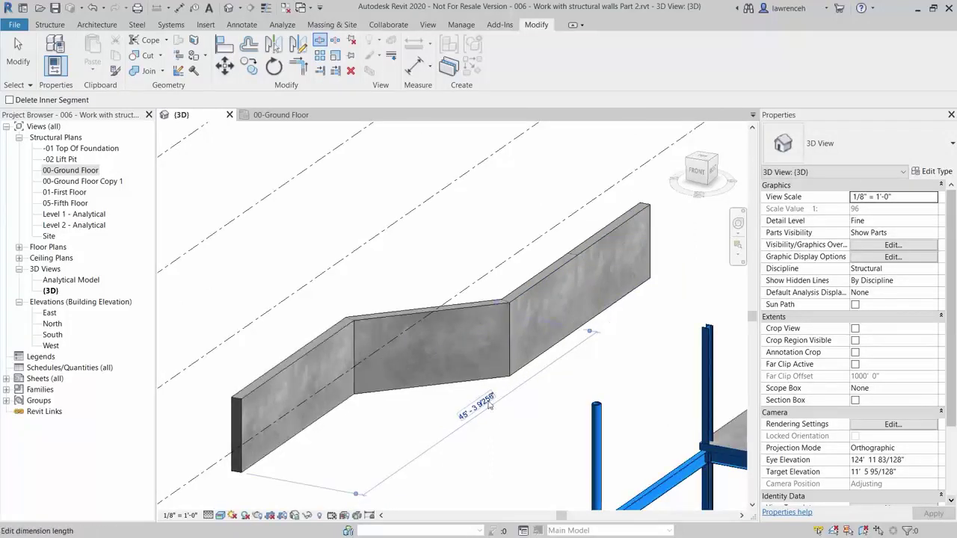
{"action": "left_click", "coordinate": [465, 411]}
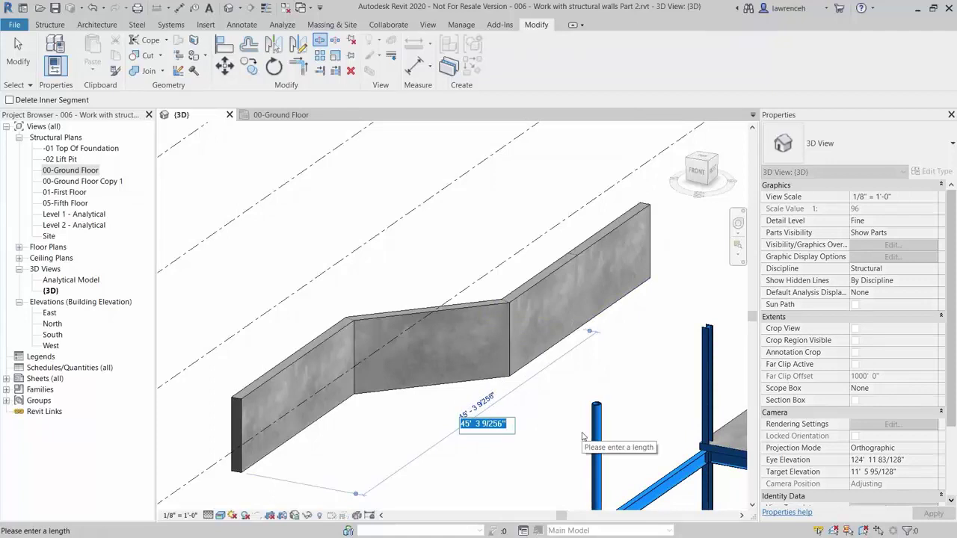
{"action": "type", "text": "4"}
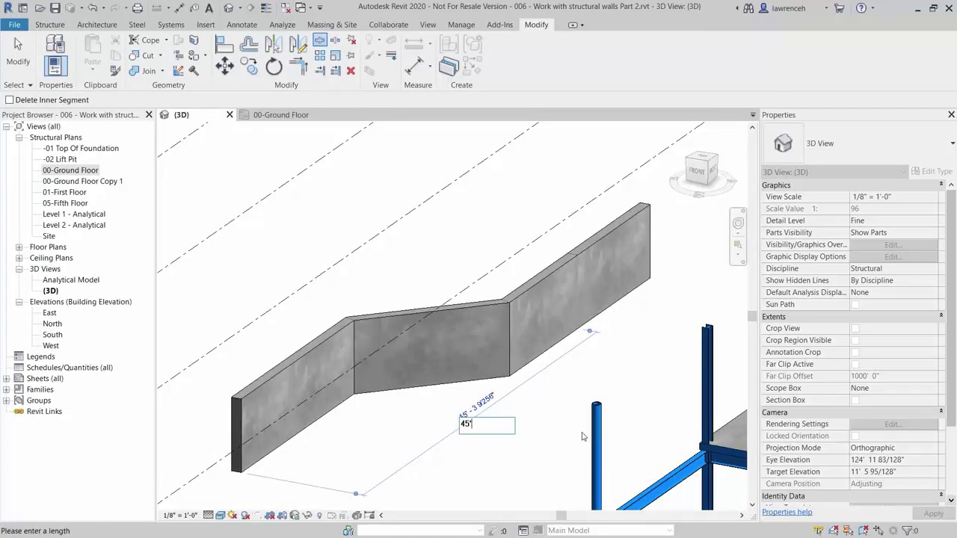
{"action": "type", "text": "5'"}
{"action": "key", "text": "Return"}
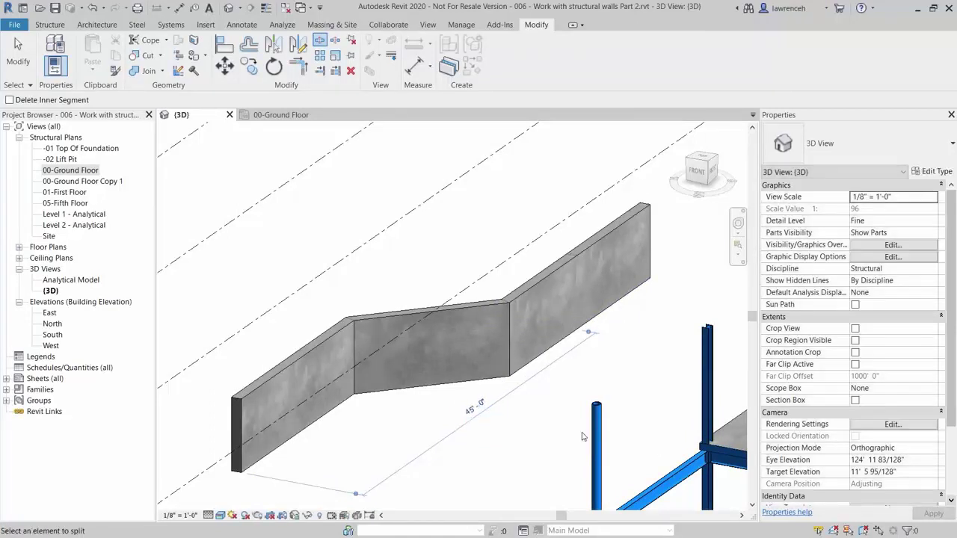
Set the base offset of the end wall segment nearest the blue columns to -18".
{"action": "key", "text": "Escape"}
{"action": "left_click", "coordinate": [618, 336]}
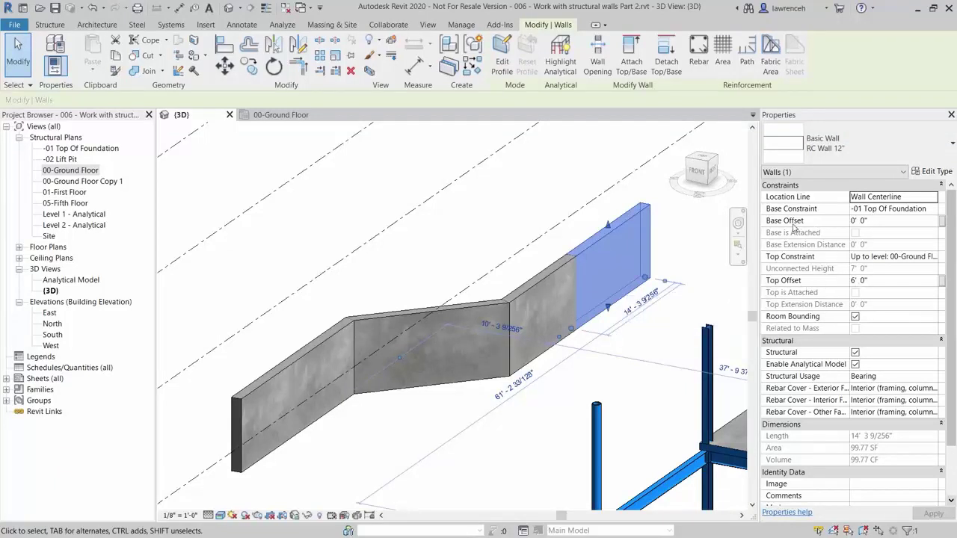
{"action": "left_click", "coordinate": [884, 222]}
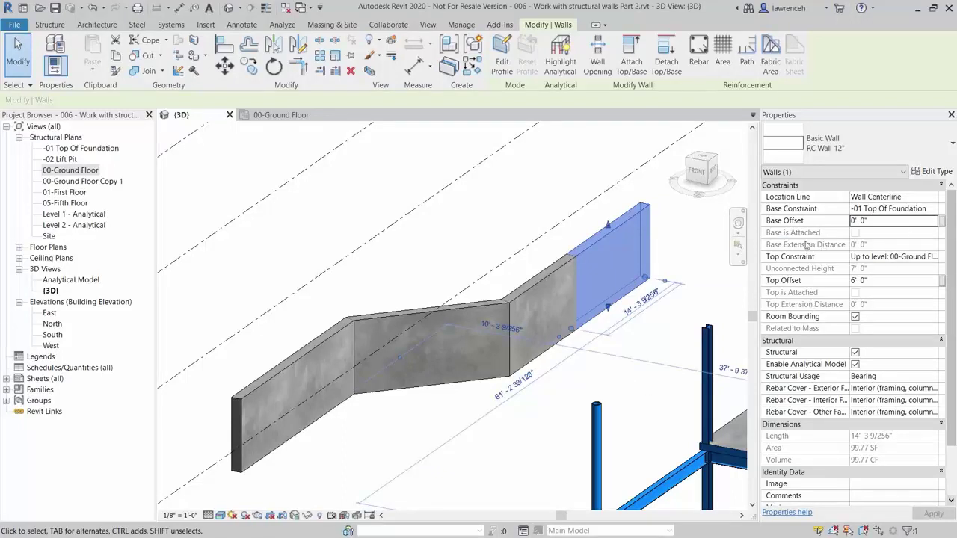
{"action": "double_click", "coordinate": [893, 220]}
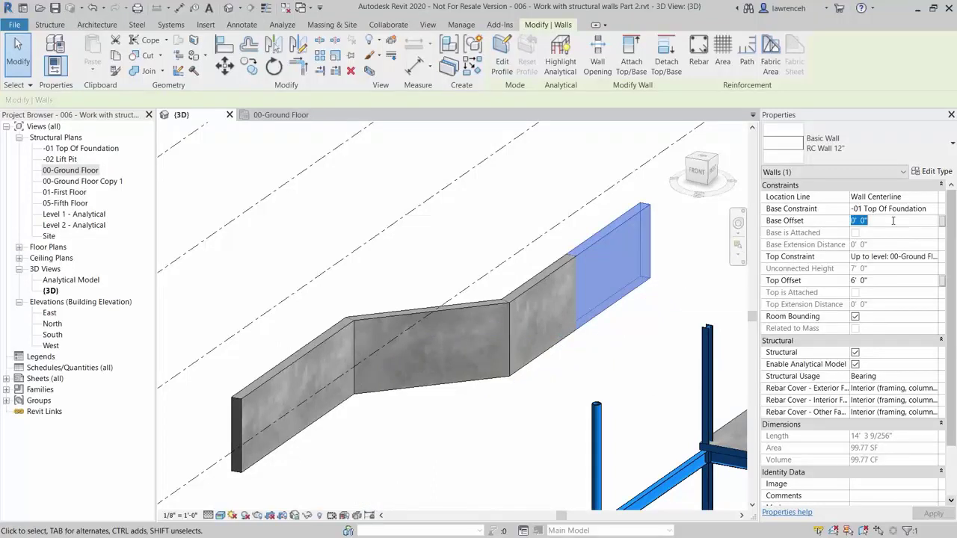
{"action": "type", "text": "-18"}
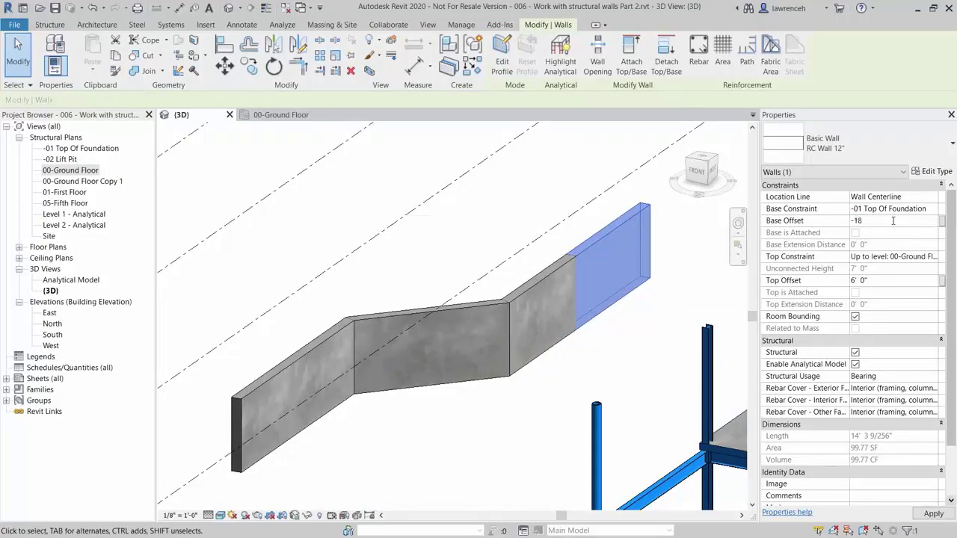
{"action": "type", "text": "\""}
{"action": "left_click", "coordinate": [620, 342]}
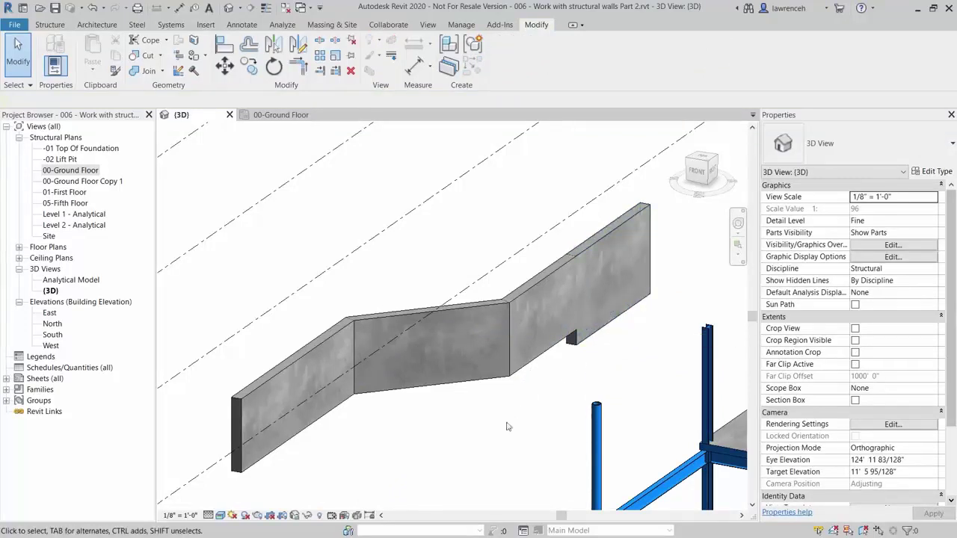
Open the profile of the lowered end wall segment for editing.
{"action": "middle_click_drag", "start_coordinate": [635, 354], "coordinate": [589, 356]}
{"action": "scroll", "coordinate": [588, 357], "scroll_direction": "up", "scroll_amount": 3}
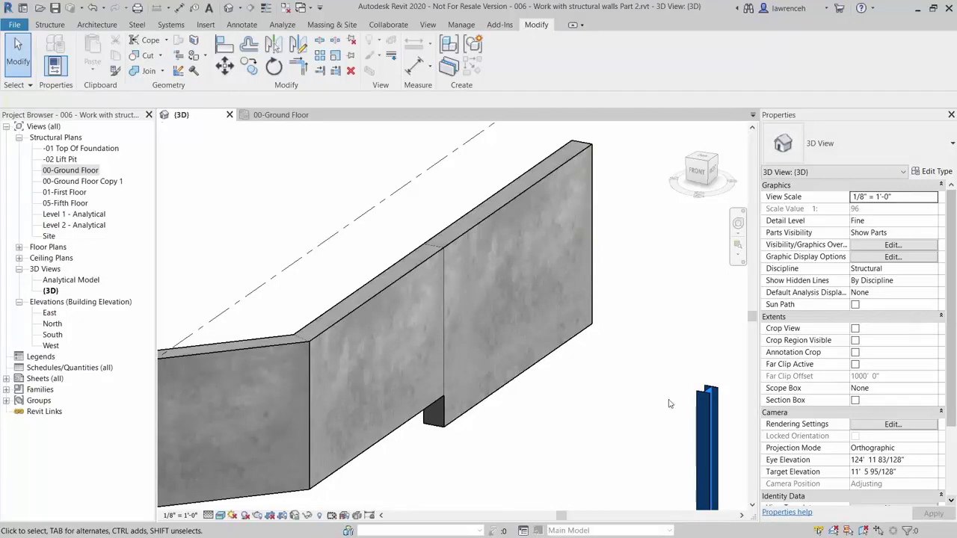
{"action": "left_click", "coordinate": [591, 159]}
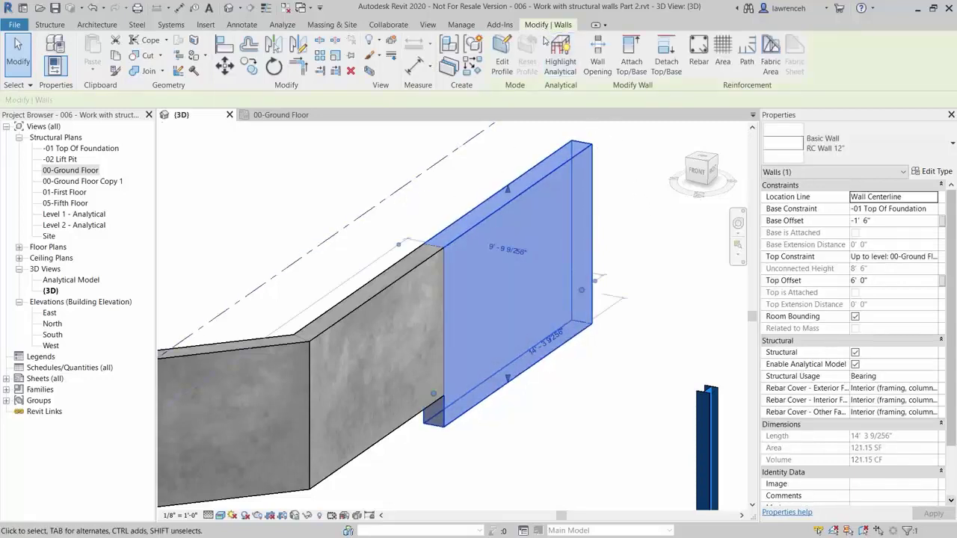
{"action": "left_click", "coordinate": [505, 73]}
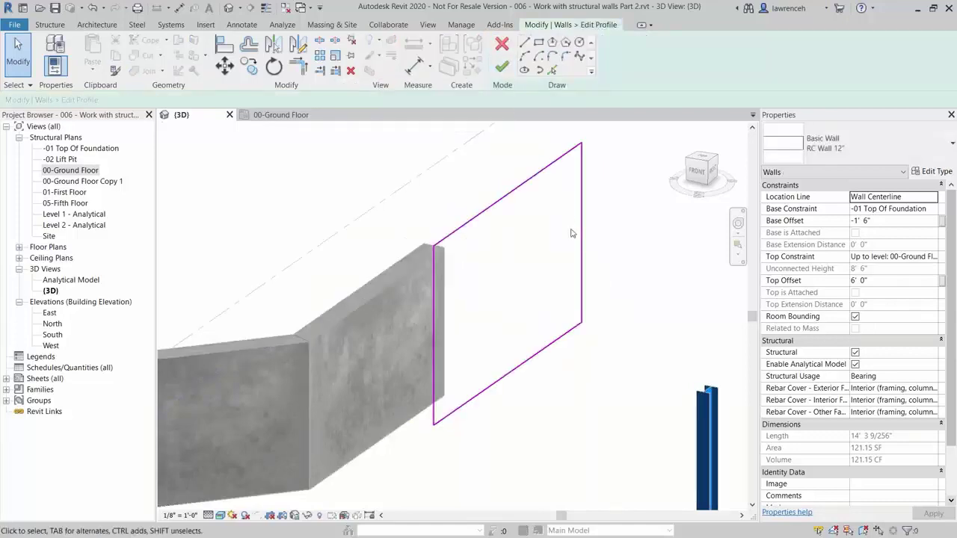
Sketch a sloping line from the profile's upper corner beside the adjoining wall to the far vertical edge, about 7° below the top edge.
{"action": "mouse_move", "coordinate": [615, 310]}
{"action": "middle_mouse_down", "text": "shift"}
{"action": "mouse_move", "coordinate": [492, 301]}
{"action": "mouse_move", "coordinate": [551, 321]}
{"action": "mouse_move", "coordinate": [589, 269]}
{"action": "mouse_move", "coordinate": [590, 333]}
{"action": "middle_mouse_up", "text": "shift"}
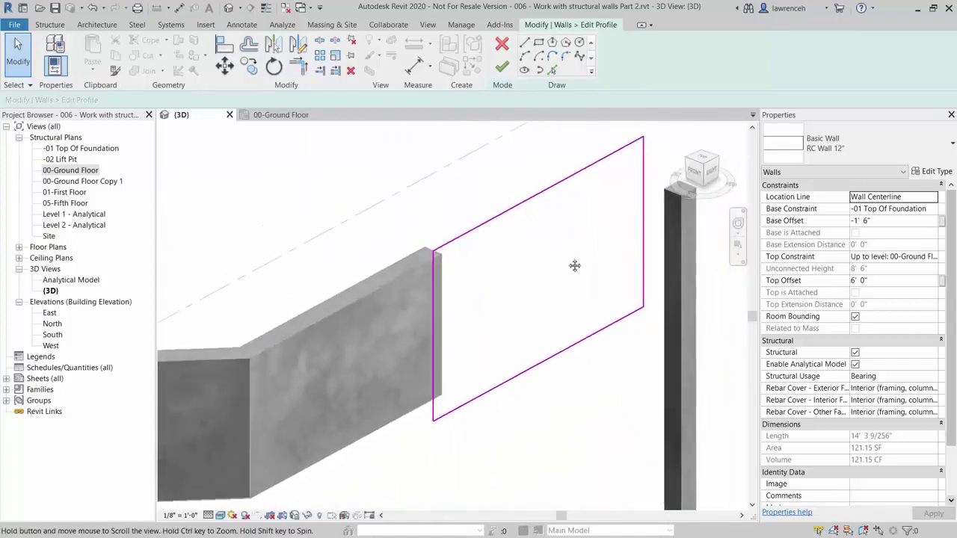
{"action": "middle_click_drag", "start_coordinate": [572, 267], "coordinate": [528, 135], "text": "shift"}
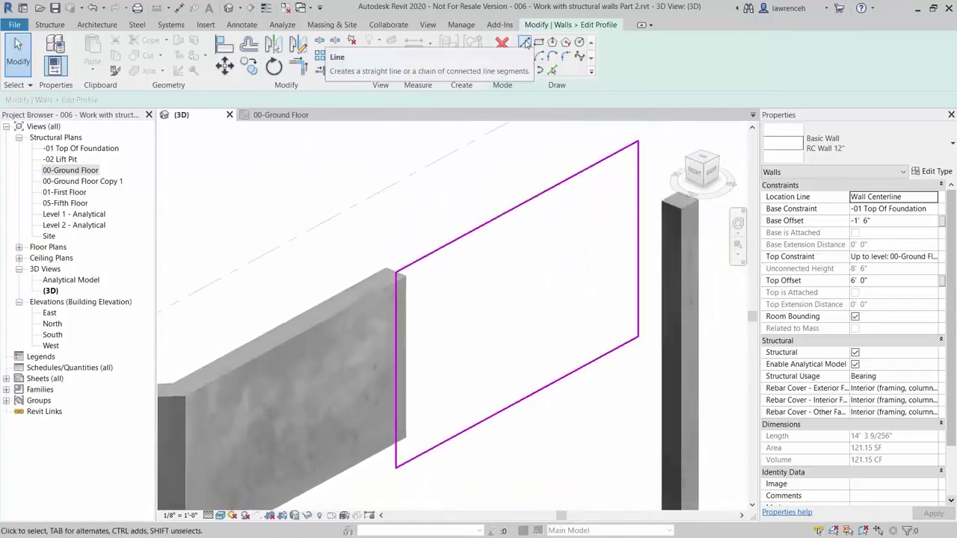
{"action": "left_click", "coordinate": [525, 42]}
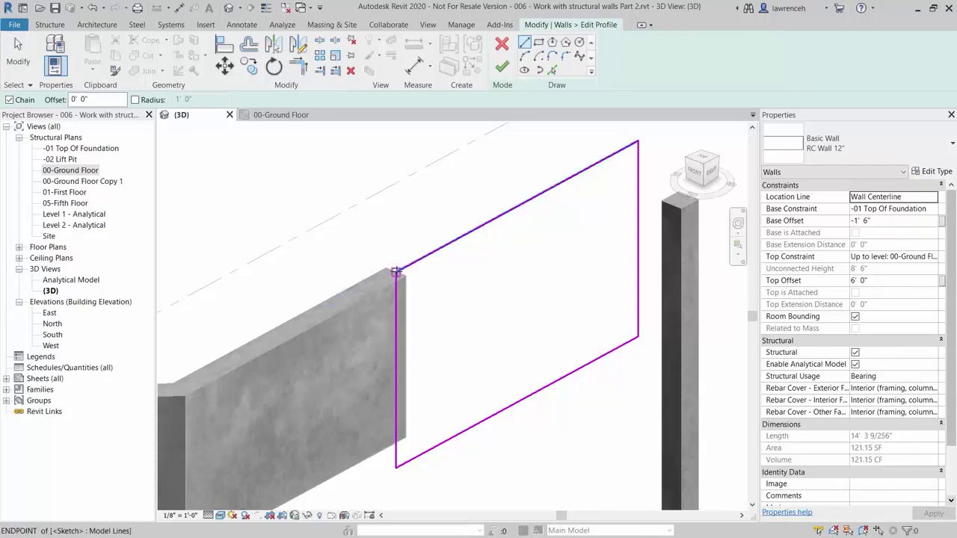
{"action": "left_click", "coordinate": [396, 272]}
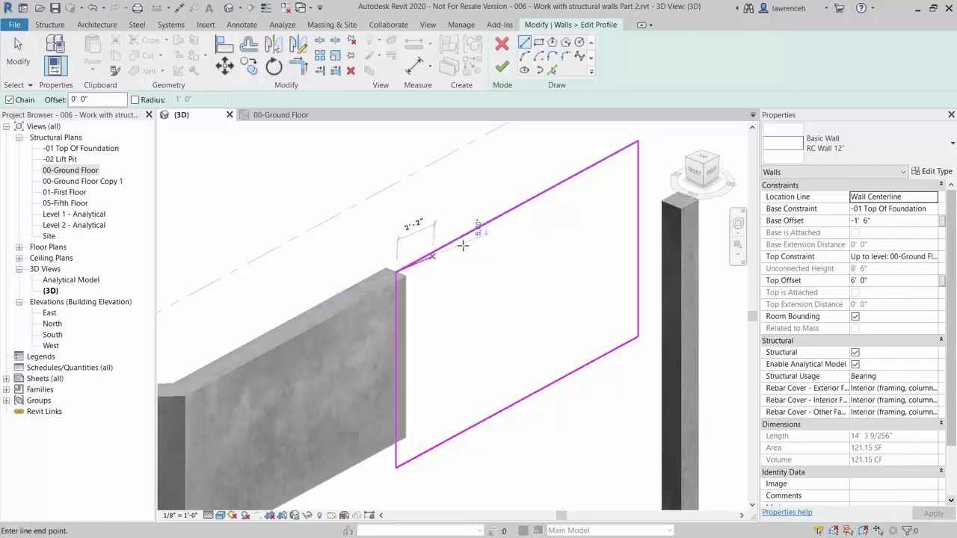
{"action": "left_click", "coordinate": [637, 182]}
{"action": "key", "text": "Escape"}
{"action": "middle_click_drag", "start_coordinate": [587, 286], "coordinate": [564, 293]}
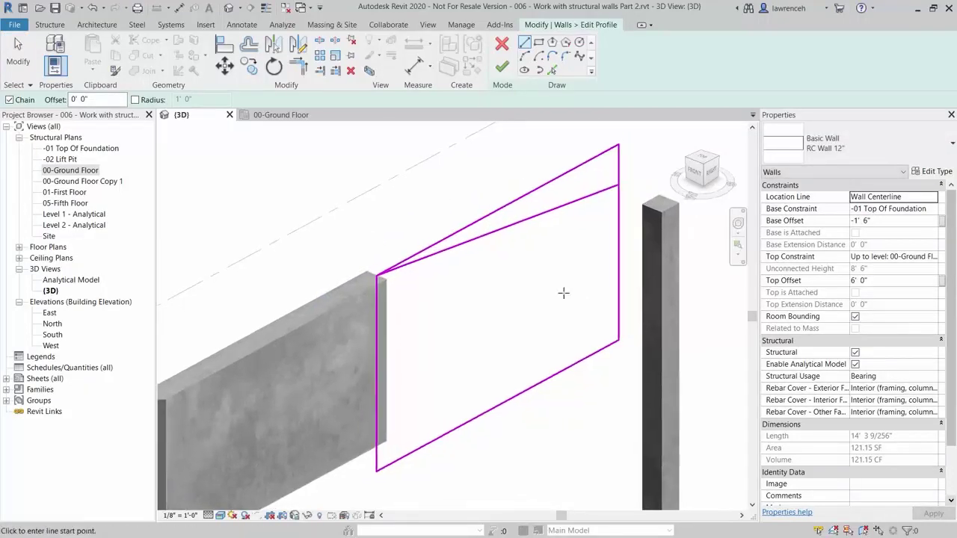
{"action": "key", "text": "Escape"}
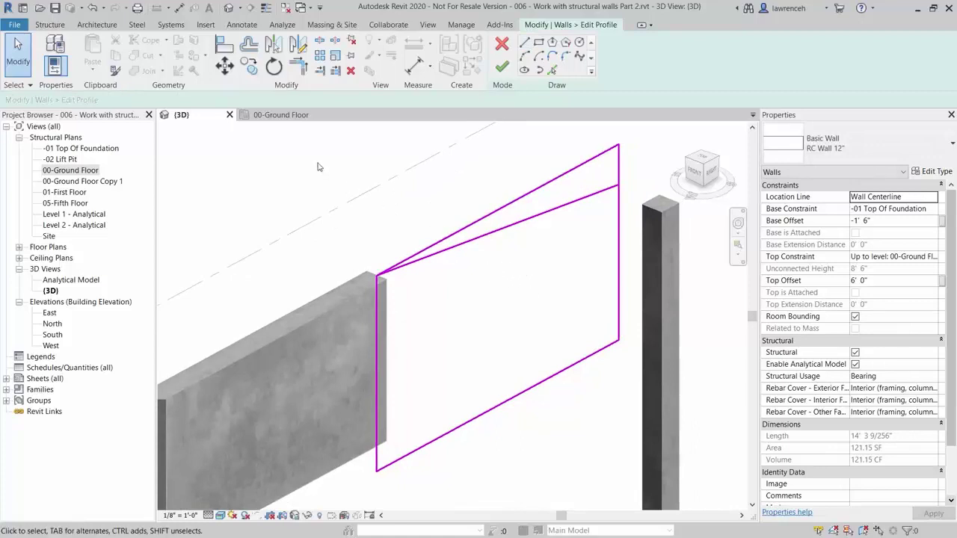
Add an angular dimension between the profile's top edge and the sloping line, placed beyond the wall's free end.
{"action": "left_click", "coordinate": [253, 25]}
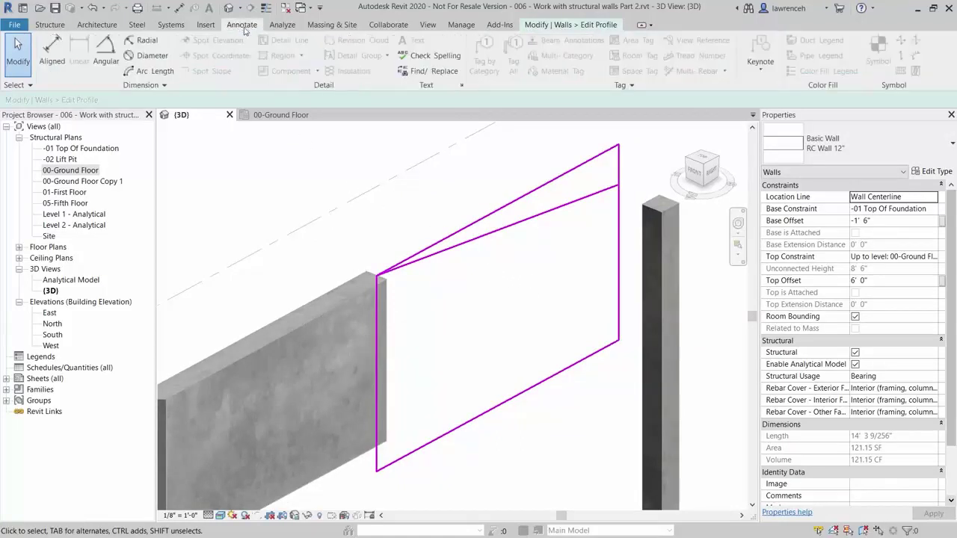
{"action": "left_click", "coordinate": [104, 65]}
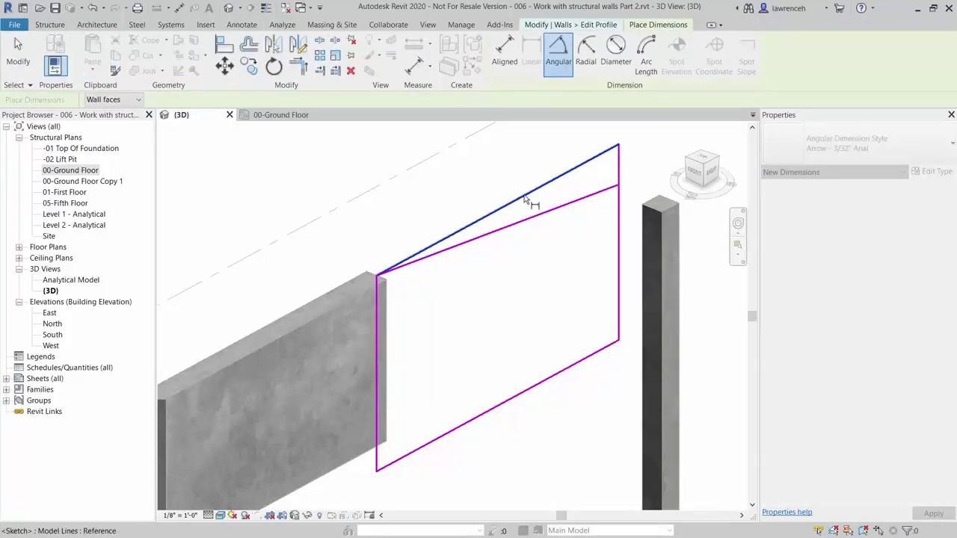
{"action": "left_click", "coordinate": [529, 195]}
{"action": "left_click", "coordinate": [540, 217]}
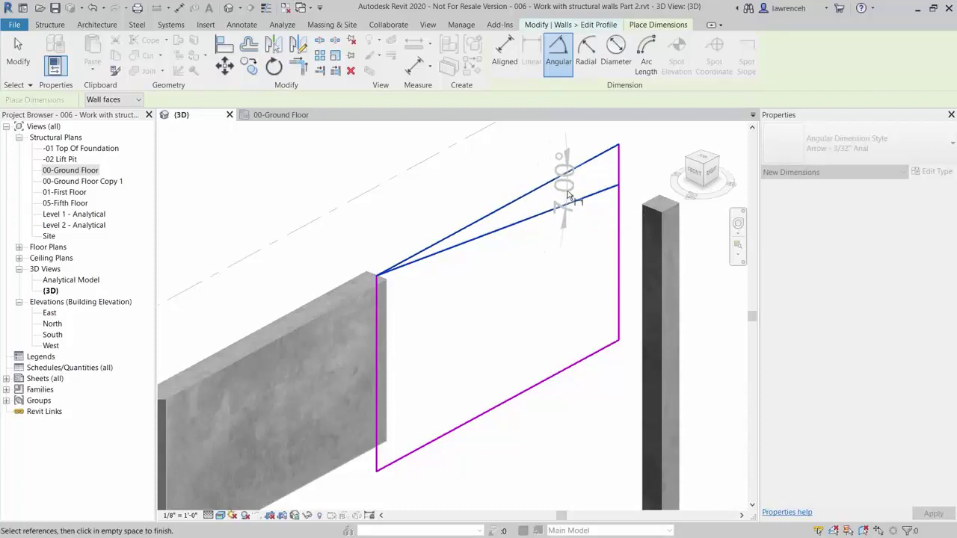
{"action": "middle_click_drag", "start_coordinate": [568, 196], "coordinate": [480, 237]}
{"action": "left_click", "coordinate": [595, 183]}
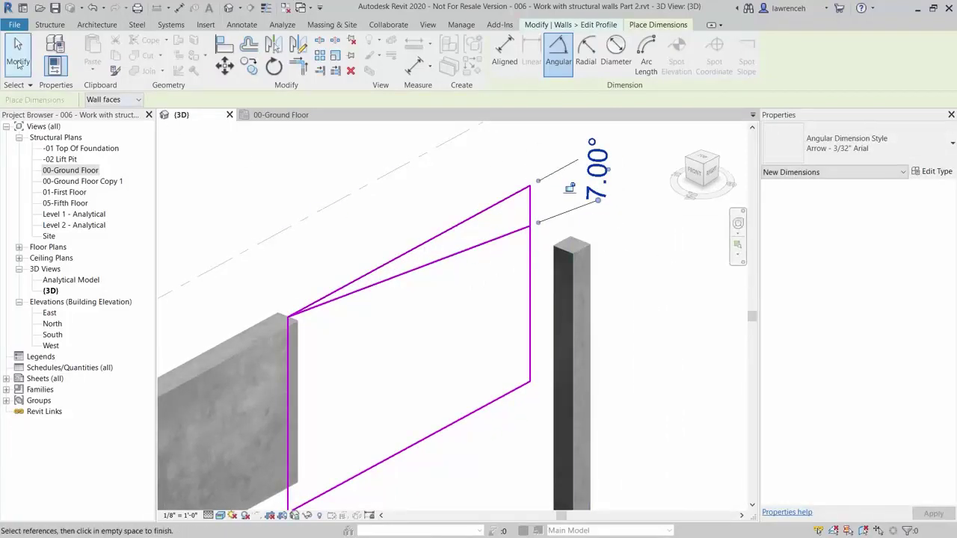
{"action": "left_click", "coordinate": [18, 64]}
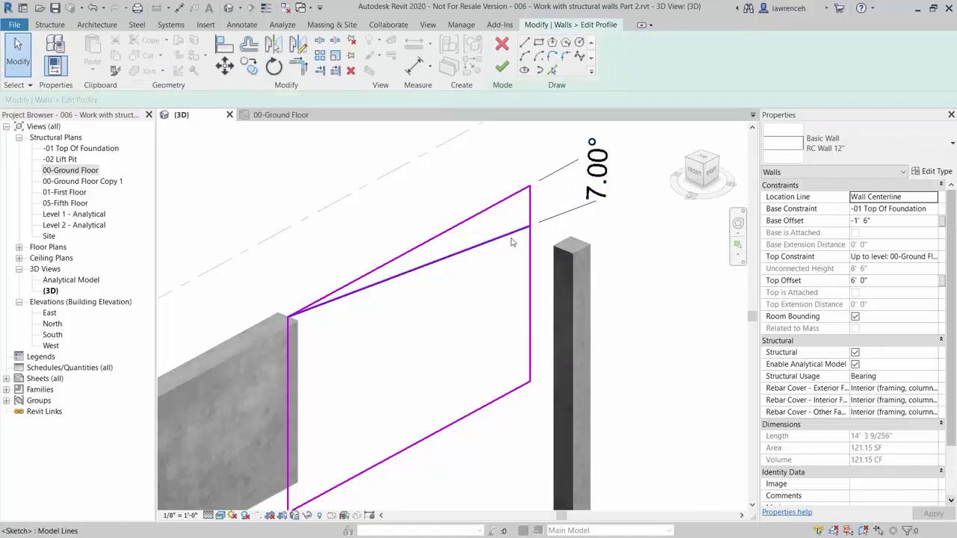
Set the angle between the sloping line and the profile's top edge to 6°.
{"action": "left_click", "coordinate": [428, 267]}
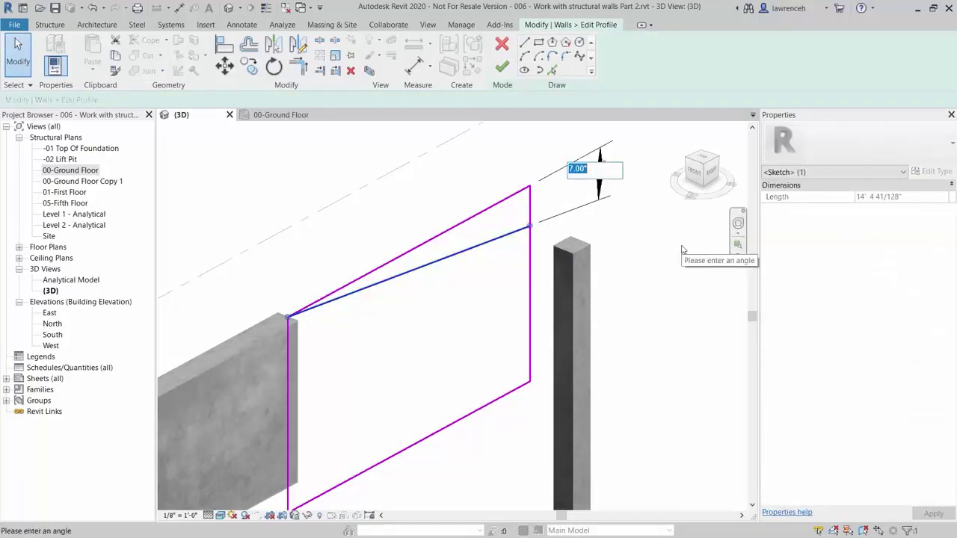
{"action": "type", "text": "6"}
{"action": "key", "text": "Return"}
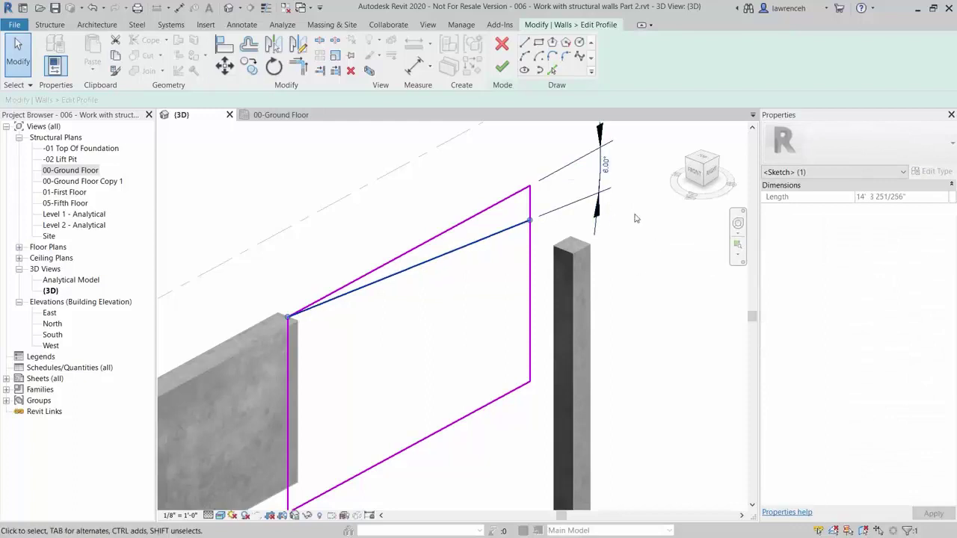
{"action": "left_click", "coordinate": [645, 229]}
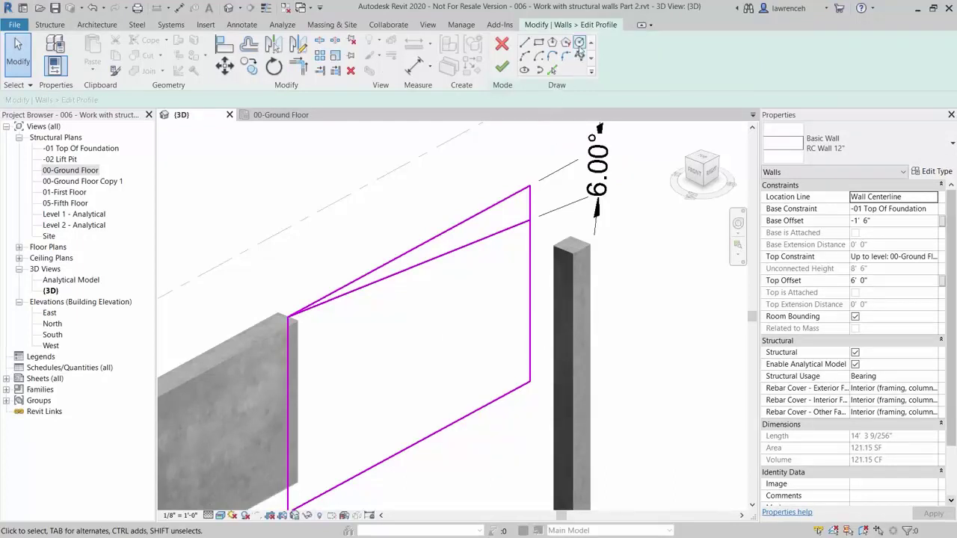
Sketch a circle with a radius of about 5" inside the wall profile, just above the middle of its bottom edge.
{"action": "left_click", "coordinate": [579, 43]}
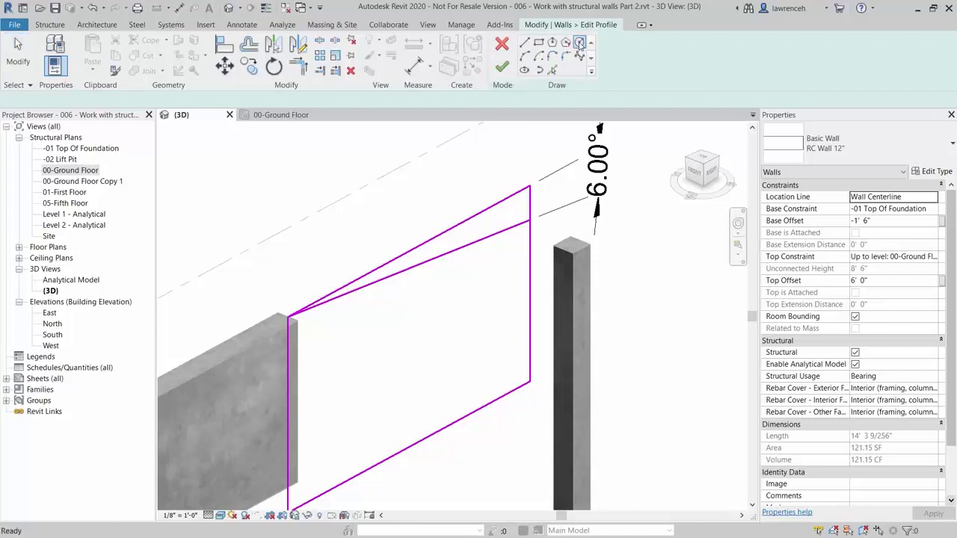
{"action": "middle_click_drag", "start_coordinate": [416, 383], "coordinate": [426, 372]}
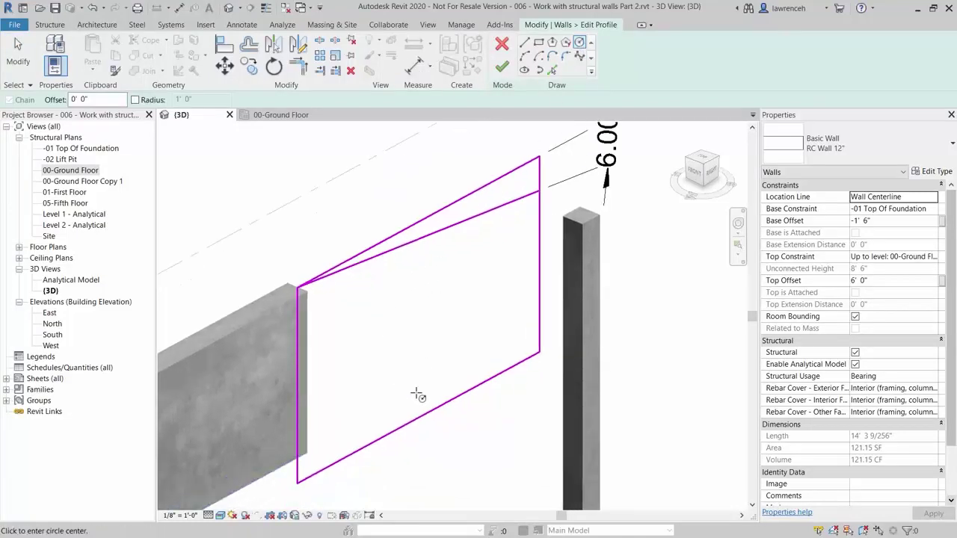
{"action": "left_click", "coordinate": [416, 393]}
{"action": "left_click", "coordinate": [423, 383]}
{"action": "scroll", "coordinate": [425, 388], "scroll_direction": "up", "scroll_amount": 3}
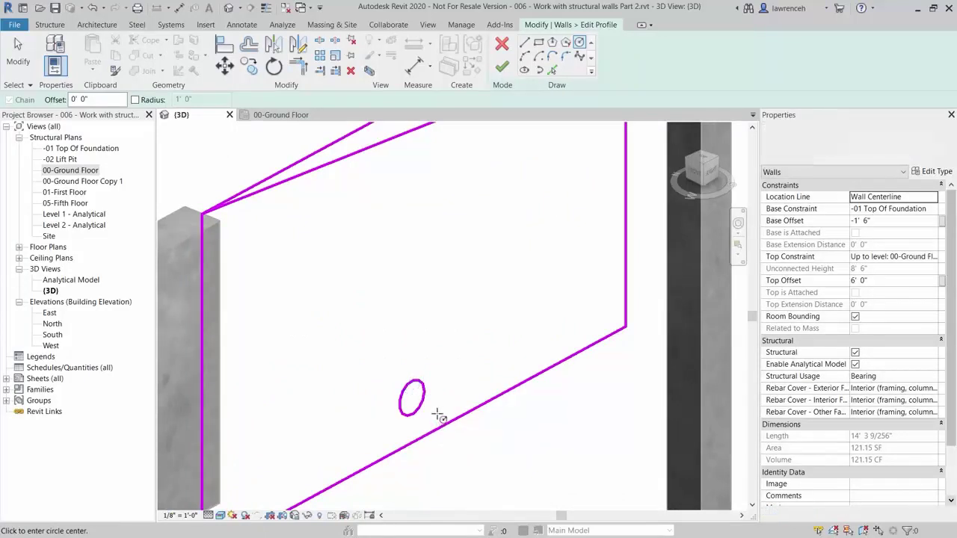
{"action": "key", "text": "Escape"}
Set the radius of the circle in the wall profile to 3".
{"action": "left_click", "coordinate": [421, 405]}
{"action": "scroll", "coordinate": [422, 405], "scroll_direction": "up", "scroll_amount": 2}
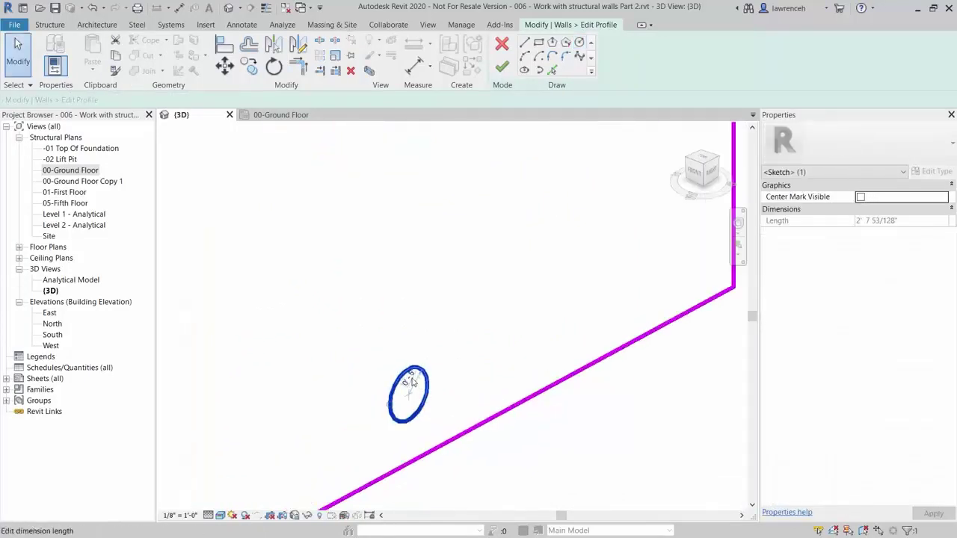
{"action": "left_click", "coordinate": [409, 379]}
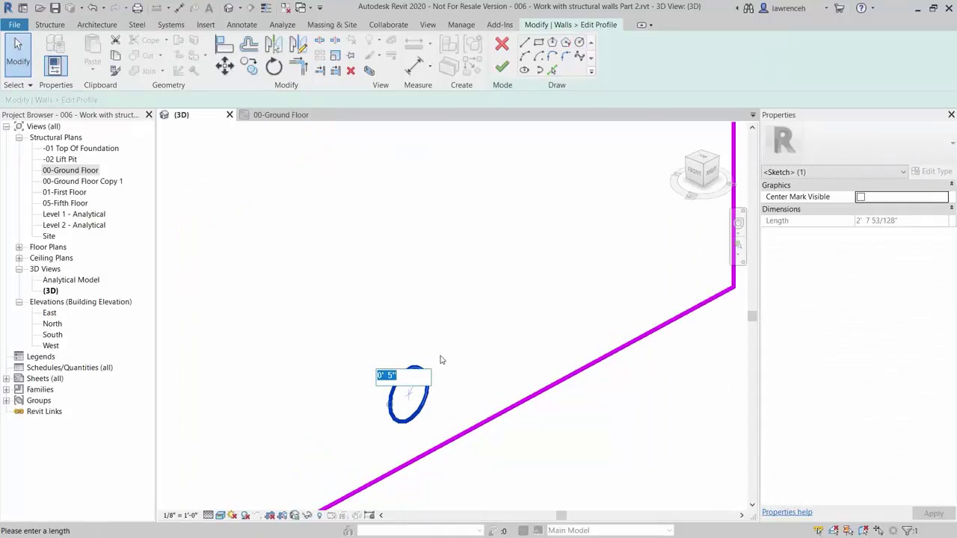
{"action": "type", "text": "3"}
{"action": "key", "text": "Return"}
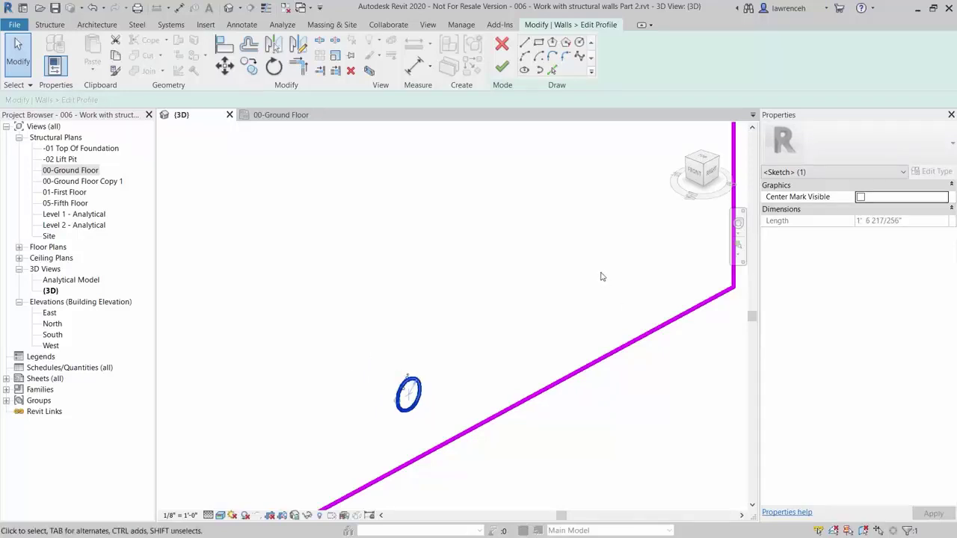
{"action": "left_click", "coordinate": [455, 290]}
Make the center mark of the sketched circle visible.
{"action": "scroll", "coordinate": [438, 324], "scroll_direction": "down", "scroll_amount": 3}
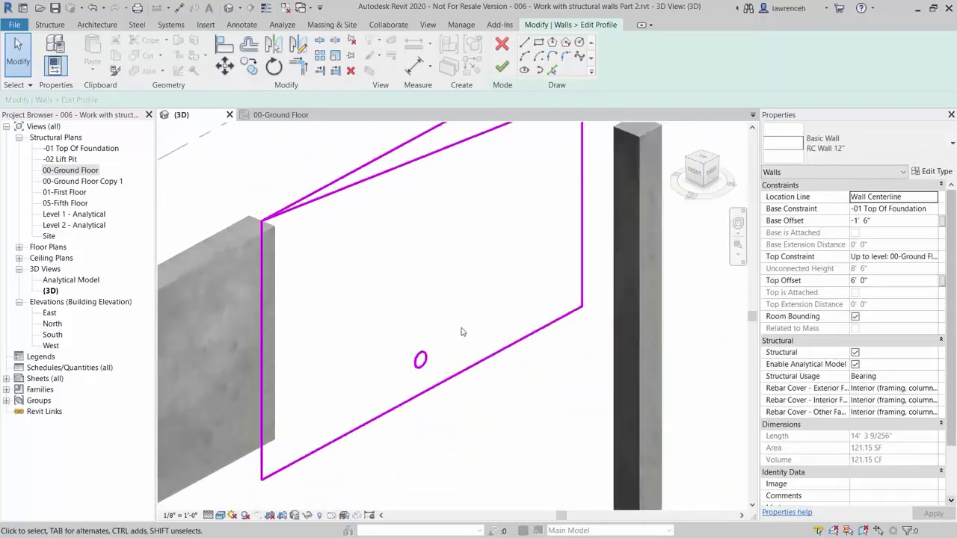
{"action": "left_click", "coordinate": [420, 359]}
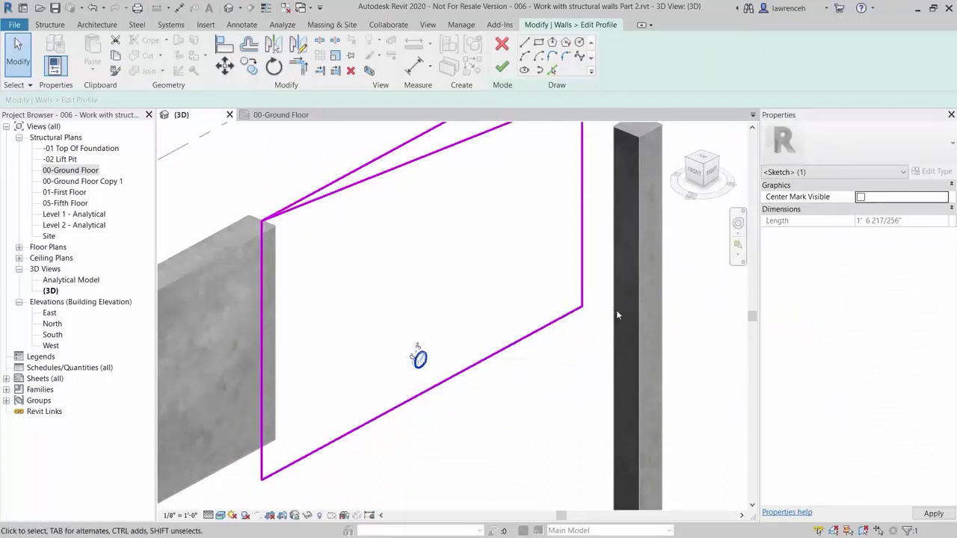
{"action": "left_click", "coordinate": [858, 197]}
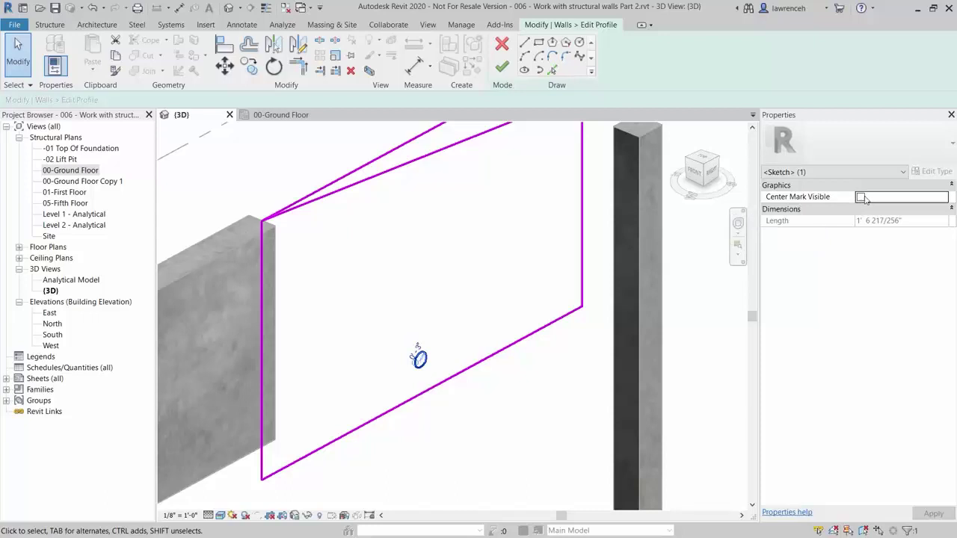
{"action": "left_click", "coordinate": [503, 436]}
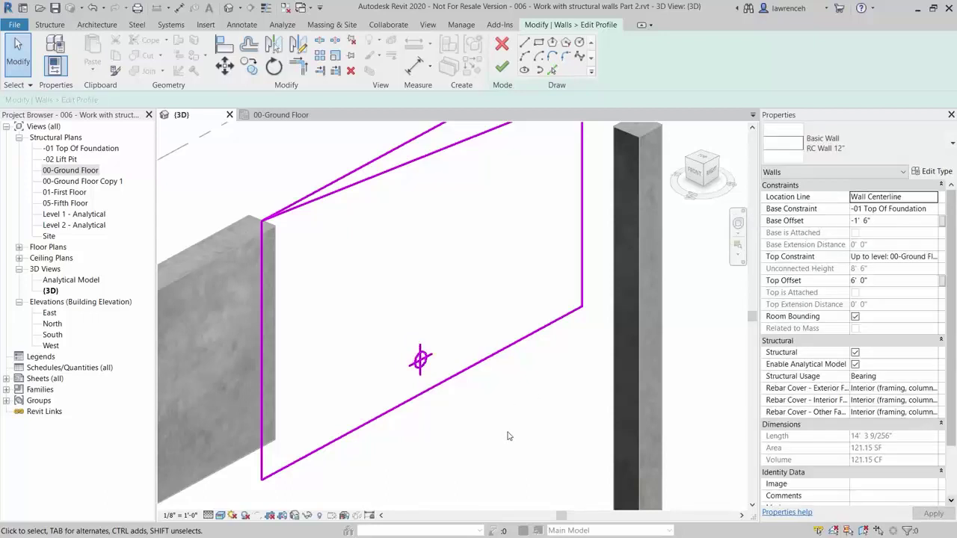
Add an aligned dimension from the profile's vertical edge beside the adjoining wall to the circle's center mark, placed below the bottom edge.
{"action": "left_click", "coordinate": [180, 8]}
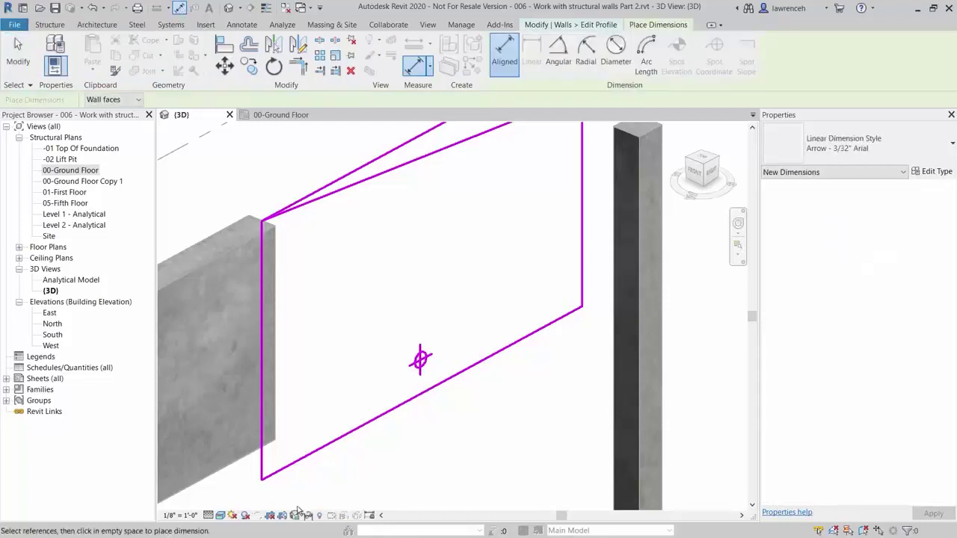
{"action": "left_click", "coordinate": [263, 447]}
{"action": "left_click", "coordinate": [418, 370]}
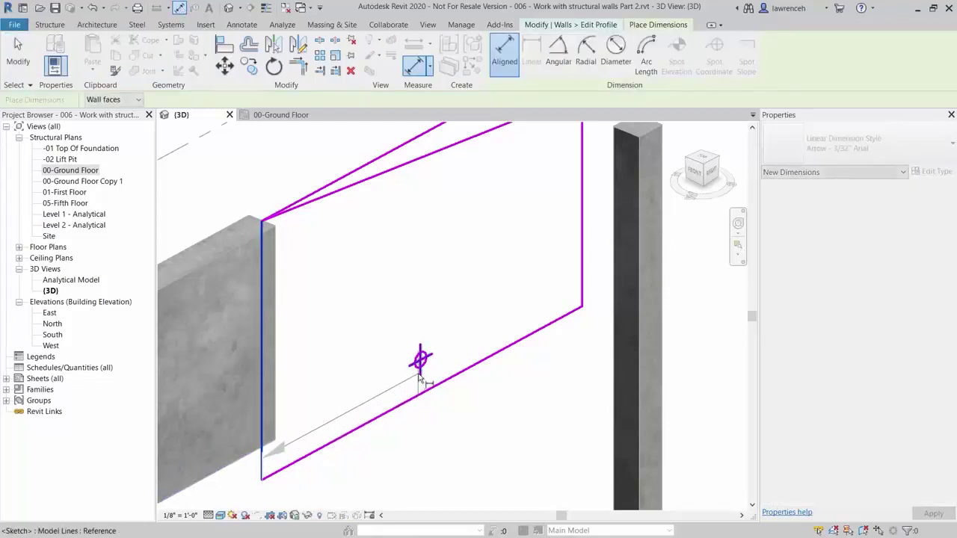
{"action": "middle_click_drag", "start_coordinate": [432, 469], "coordinate": [443, 394]}
{"action": "left_click", "coordinate": [444, 394]}
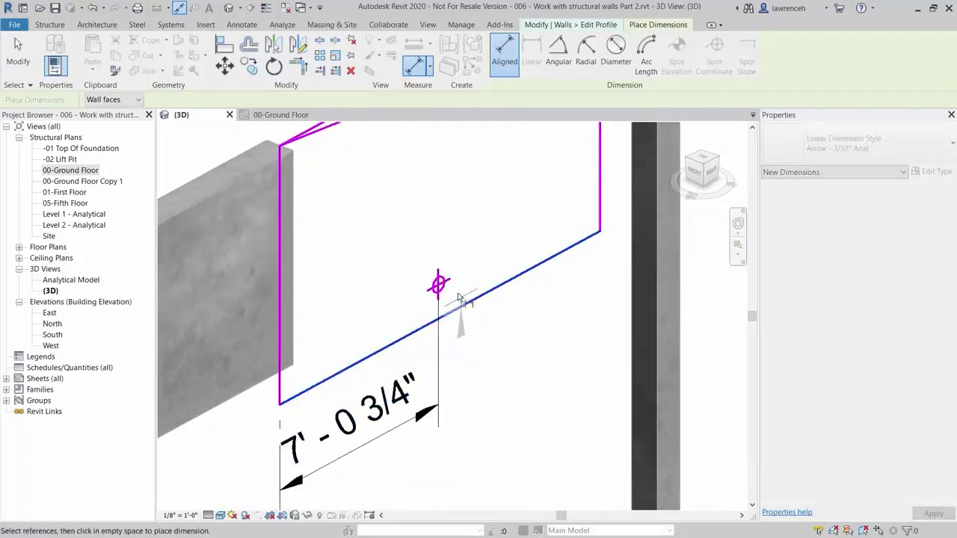
Add an aligned dimension between the circle's center mark and the bottom edge of the wall profile.
{"action": "left_click", "coordinate": [452, 309]}
{"action": "left_click", "coordinate": [524, 247]}
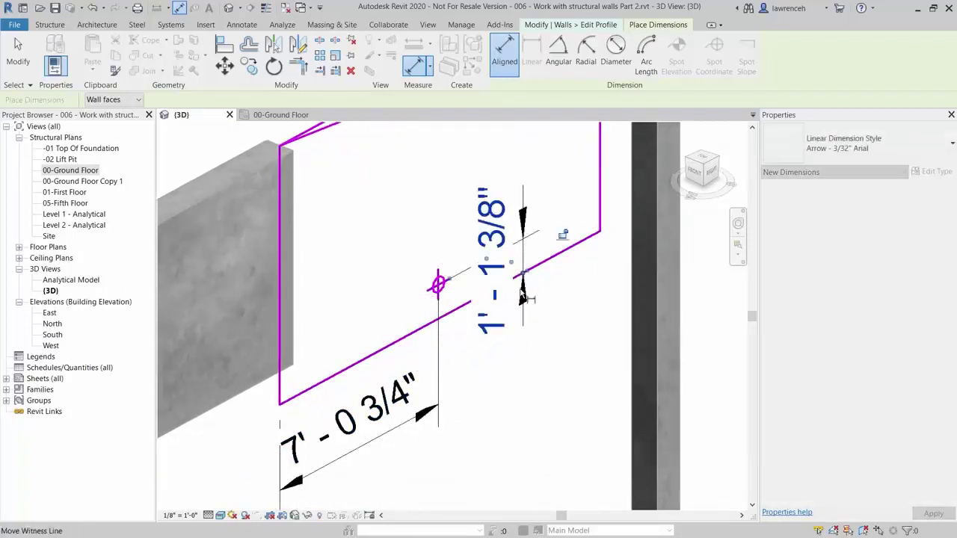
{"action": "key", "text": "Escape"}
{"action": "key", "text": "Escape"}
Set the circle's distance from the profile's vertical edge beside the adjoining wall to 8'.
{"action": "left_click", "coordinate": [441, 286]}
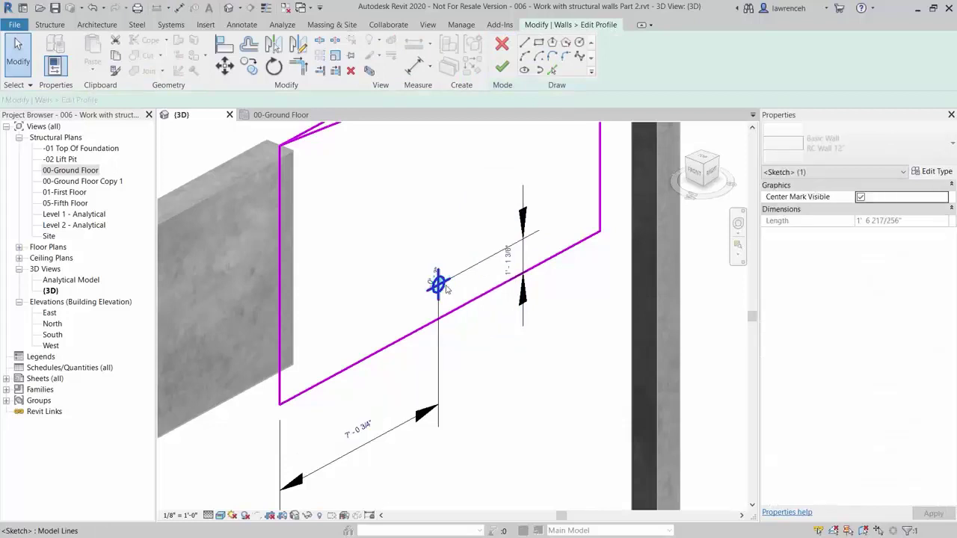
{"action": "left_click", "coordinate": [349, 420]}
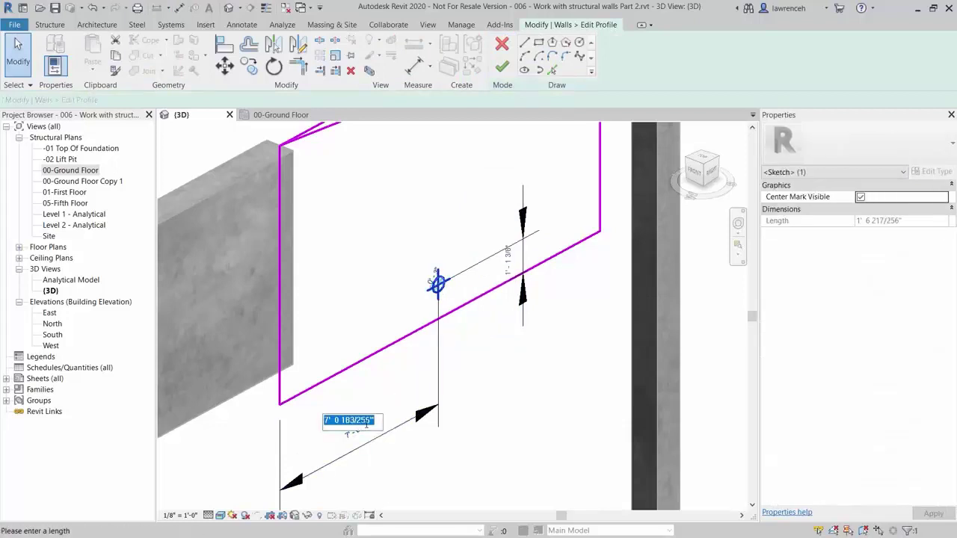
{"action": "type", "text": "8"}
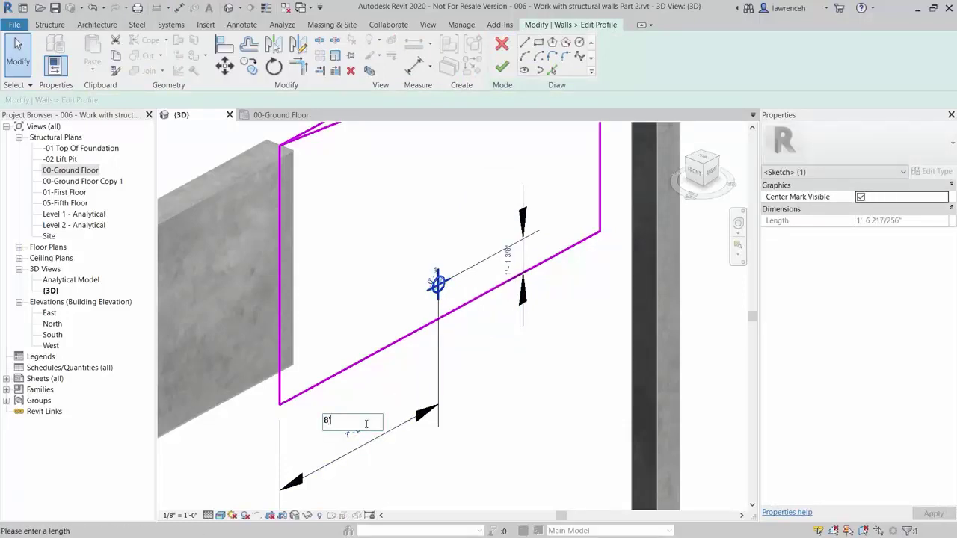
{"action": "type", "text": "'"}
{"action": "key", "text": "Return"}
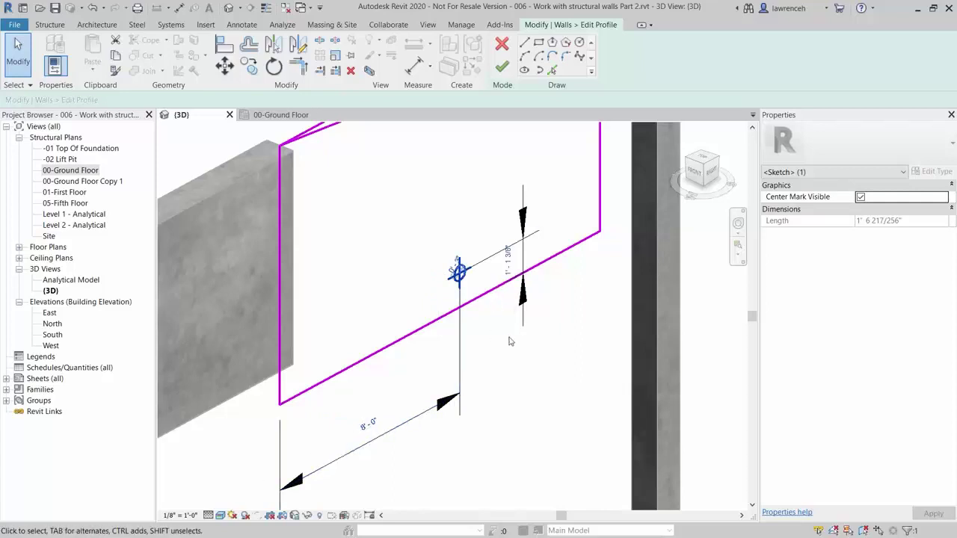
Set the circle center's height above the profile's bottom edge to 1'.
{"action": "left_click", "coordinate": [508, 266]}
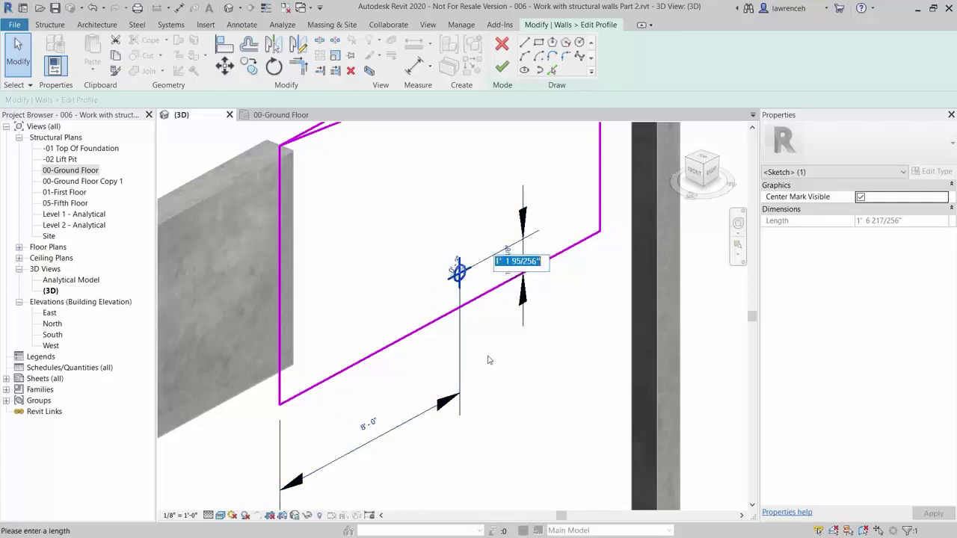
{"action": "type", "text": "1'"}
{"action": "key", "text": "Return"}
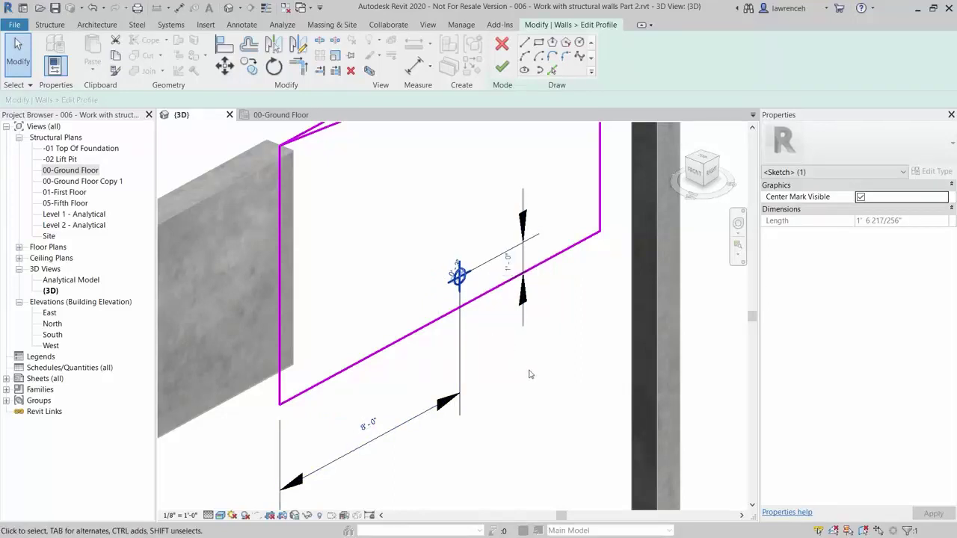
Delete the original unsloped top line of the wall profile, leaving the 6° sloped line as its top.
{"action": "middle_click_drag", "start_coordinate": [529, 377], "coordinate": [492, 420], "text": "shift"}
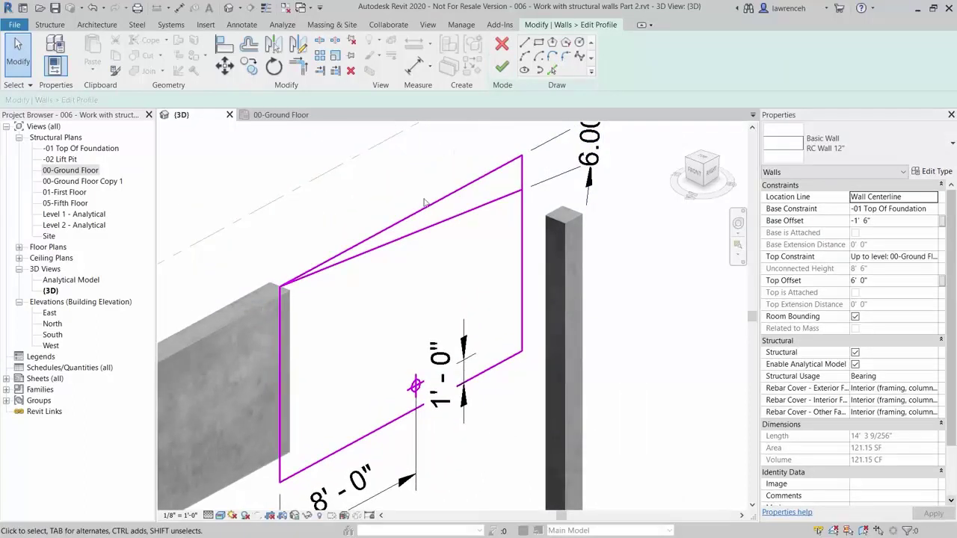
{"action": "left_click", "coordinate": [499, 174]}
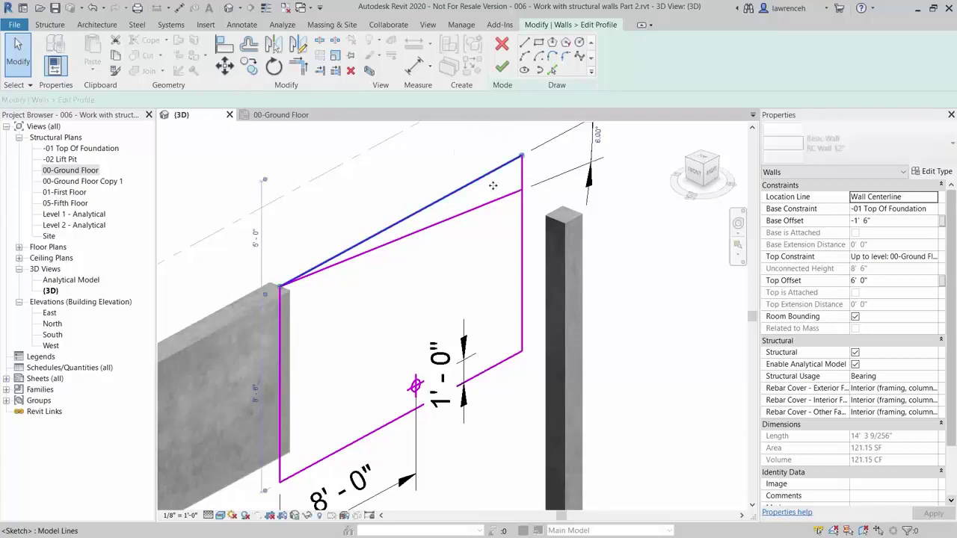
{"action": "left_click", "coordinate": [494, 237]}
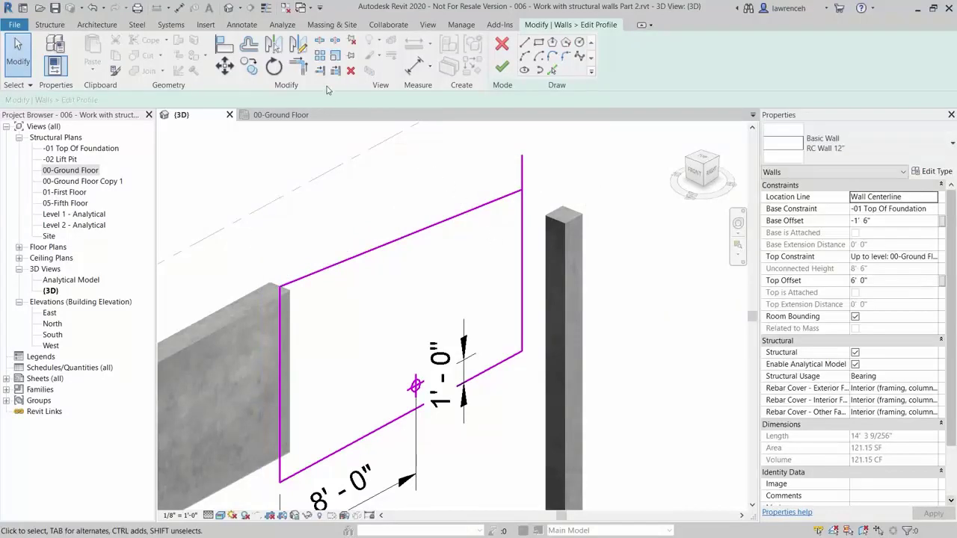
Trim the profile's vertical edge near the column to a corner with the sloped top line.
{"action": "left_click", "coordinate": [299, 66]}
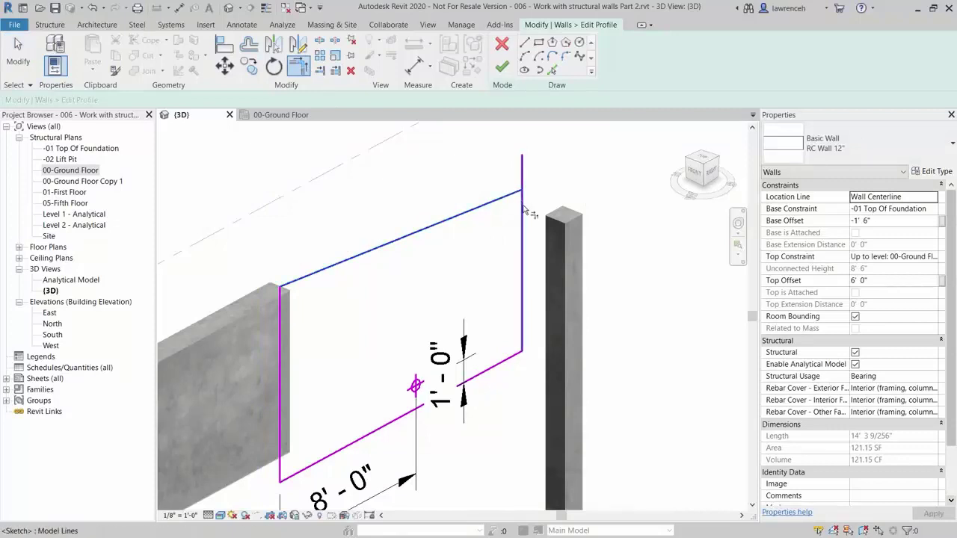
{"action": "left_click", "coordinate": [523, 213]}
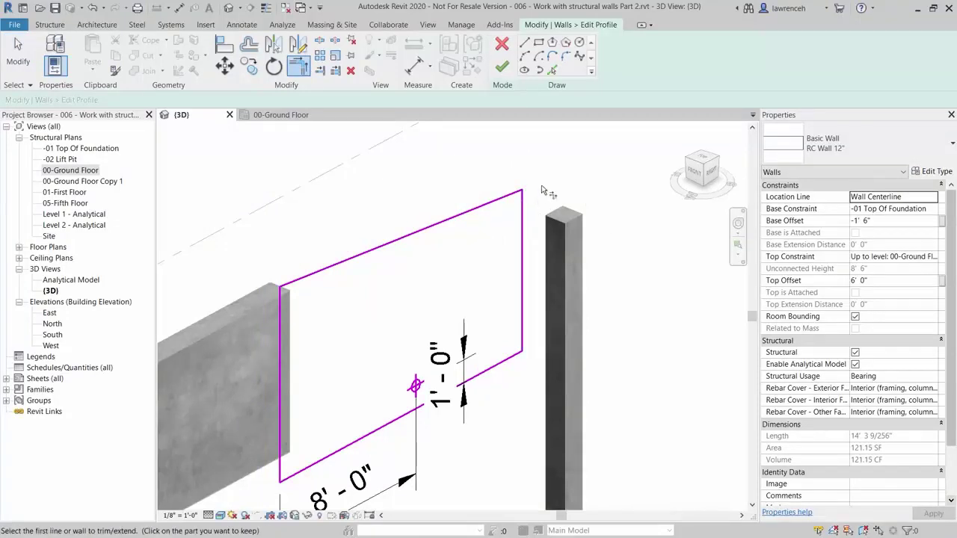
{"action": "middle_click_drag", "start_coordinate": [543, 189], "coordinate": [537, 163], "text": "shift"}
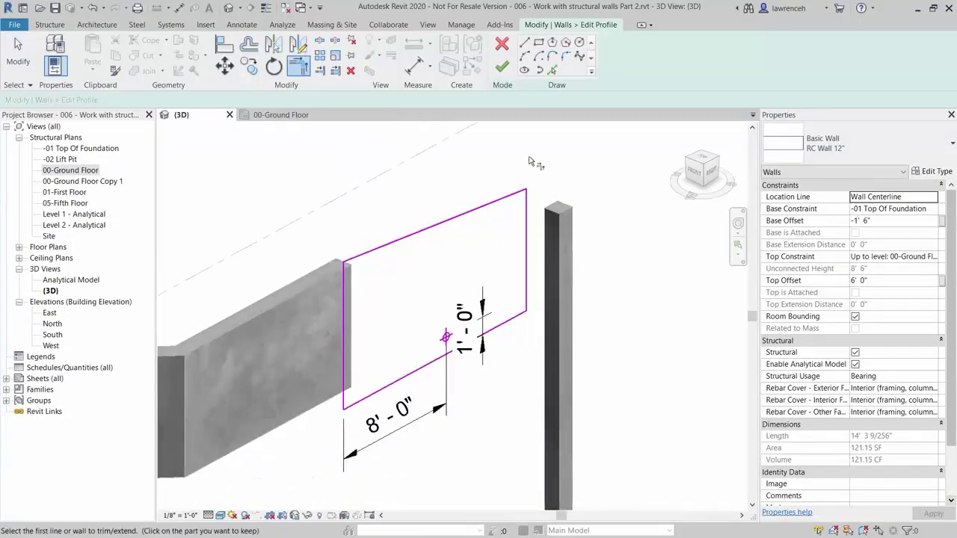
Finish the profile edit, deselect the wall and inspect its sloped top, lowered base and circular opening in 3D.
{"action": "left_click", "coordinate": [502, 67]}
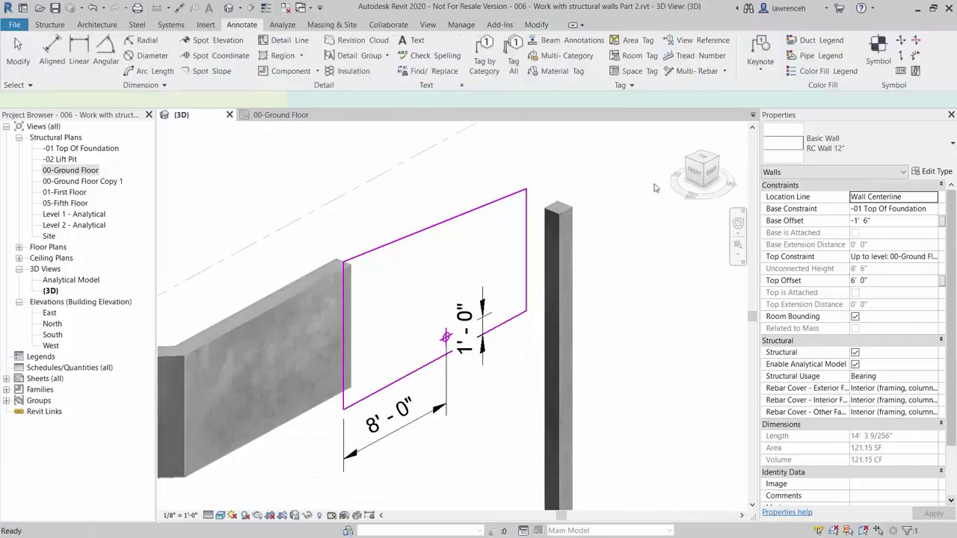
{"action": "left_click", "coordinate": [682, 340]}
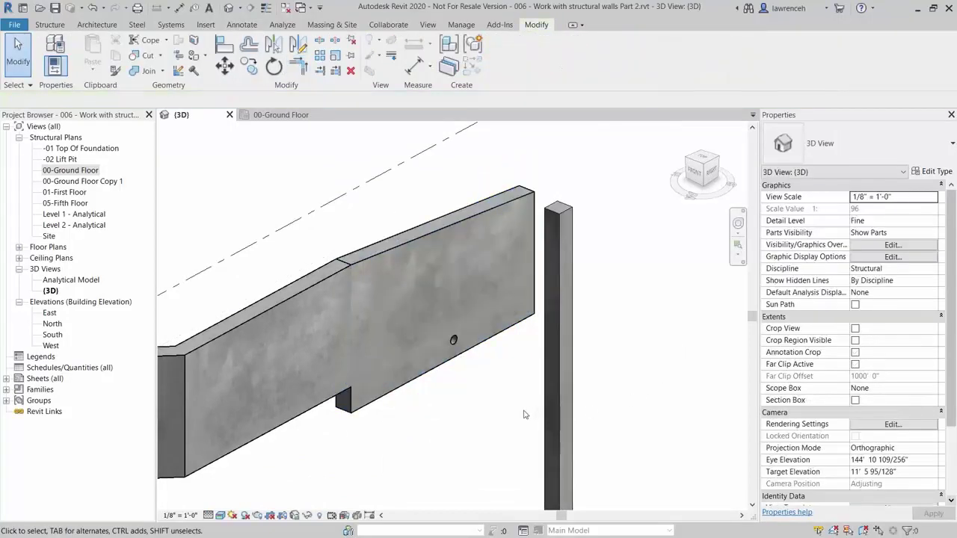
{"action": "middle_click_drag", "start_coordinate": [505, 434], "coordinate": [441, 422]}
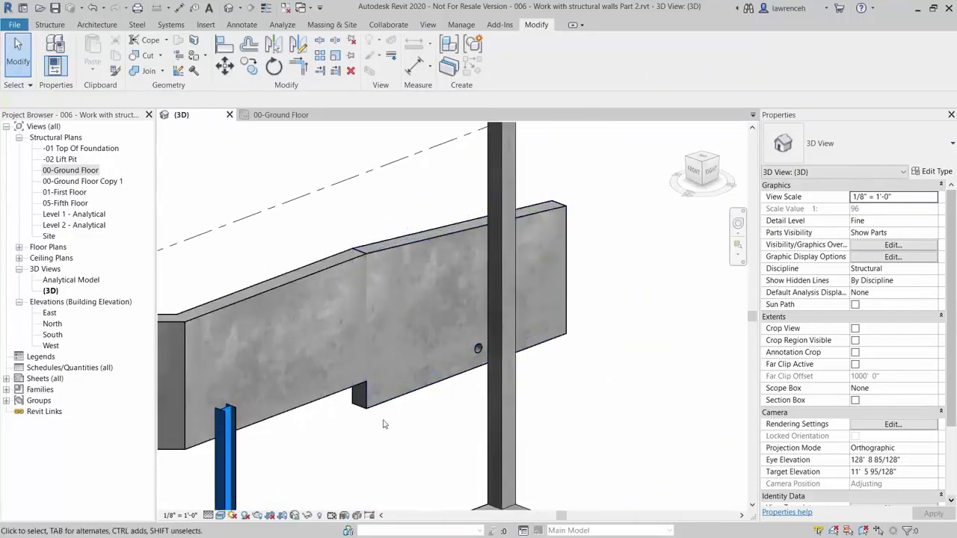
{"action": "middle_click_drag", "start_coordinate": [383, 425], "coordinate": [558, 377], "text": "shift"}
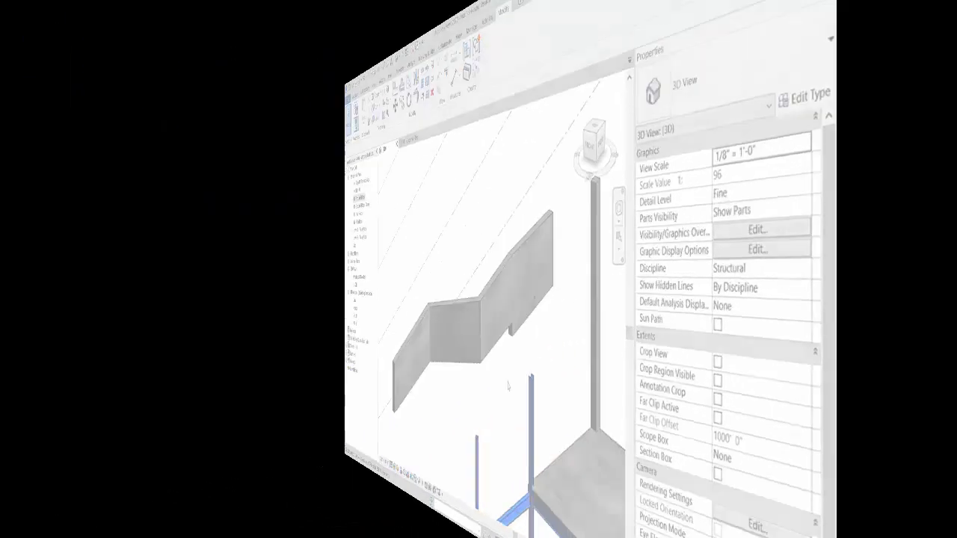
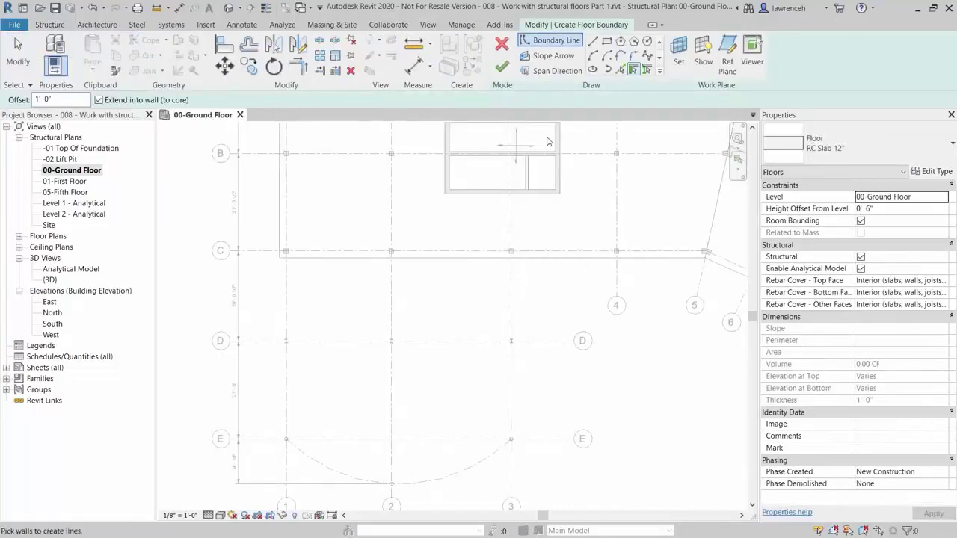
{"action": "left_click", "coordinate": [557, 41]}
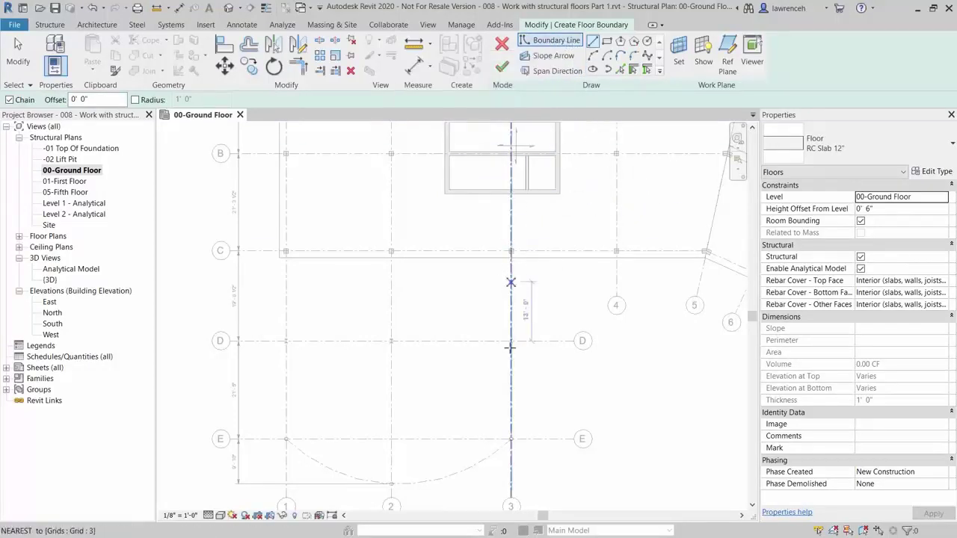
{"action": "left_click", "coordinate": [553, 56]}
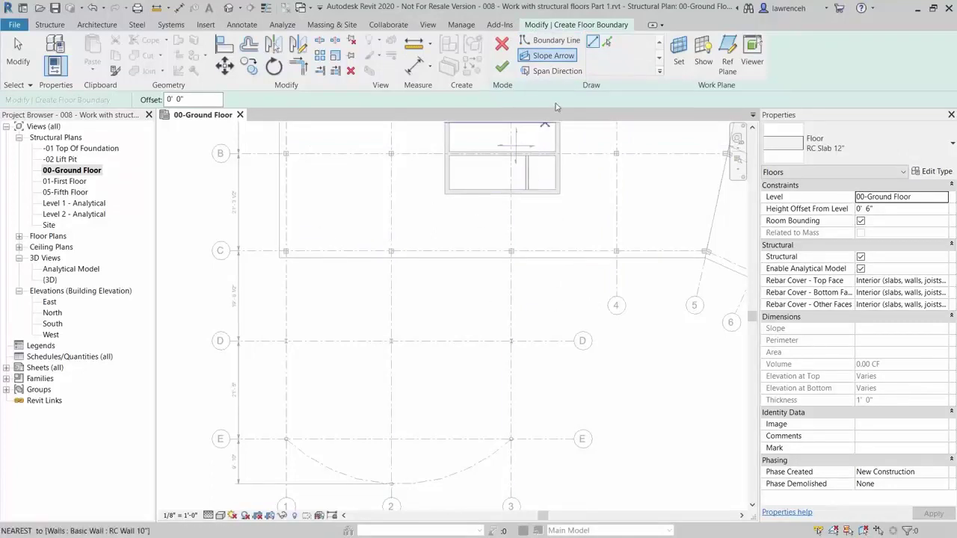
{"action": "left_click", "coordinate": [557, 72]}
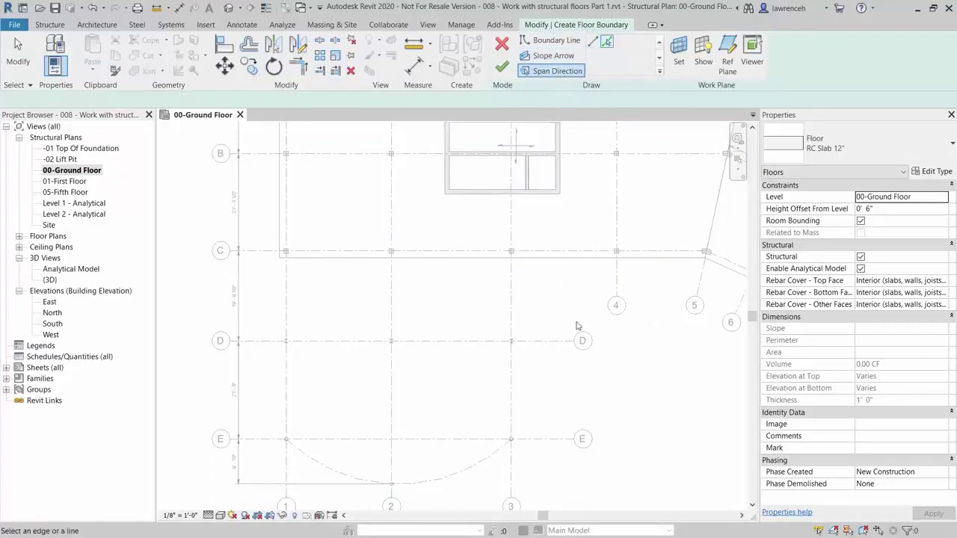
Choose straight lines for drawing the floor boundary and RC Slab 12" as the floor type.
{"action": "left_click", "coordinate": [551, 44]}
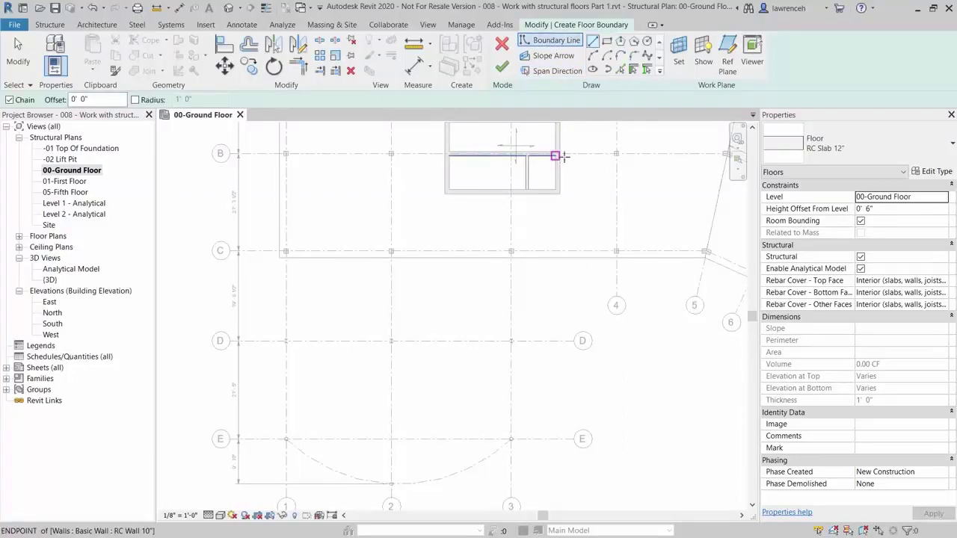
{"action": "left_click", "coordinate": [594, 41]}
{"action": "left_click", "coordinate": [557, 192]}
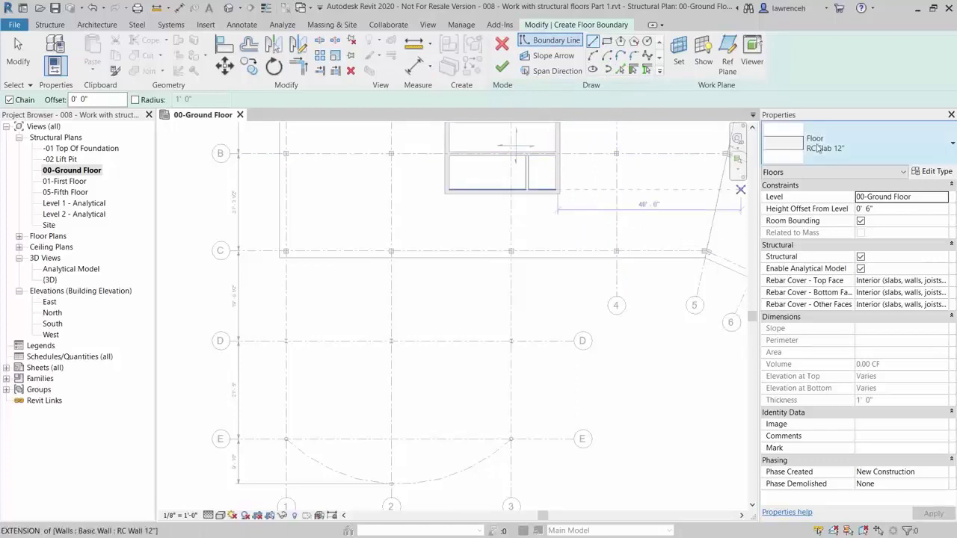
{"action": "left_click", "coordinate": [893, 144]}
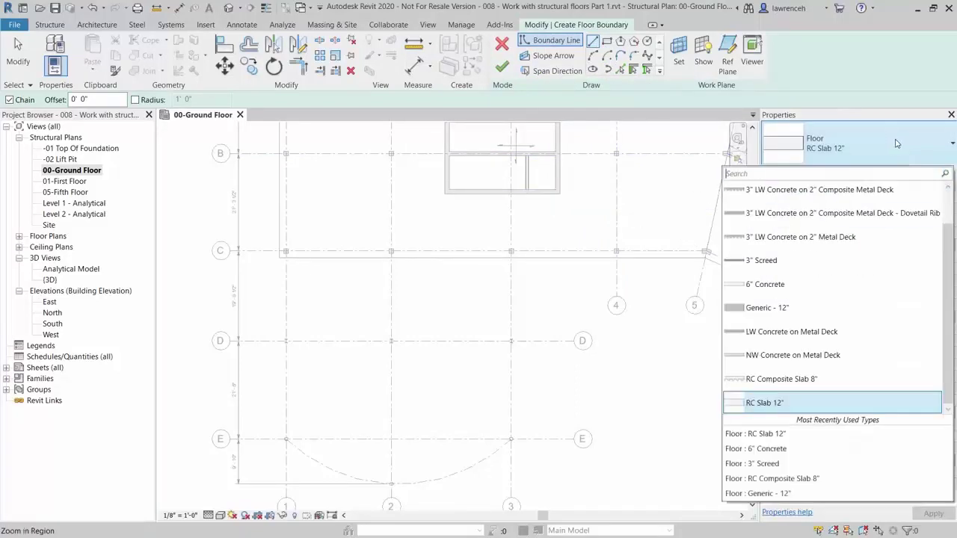
{"action": "left_click", "coordinate": [842, 404]}
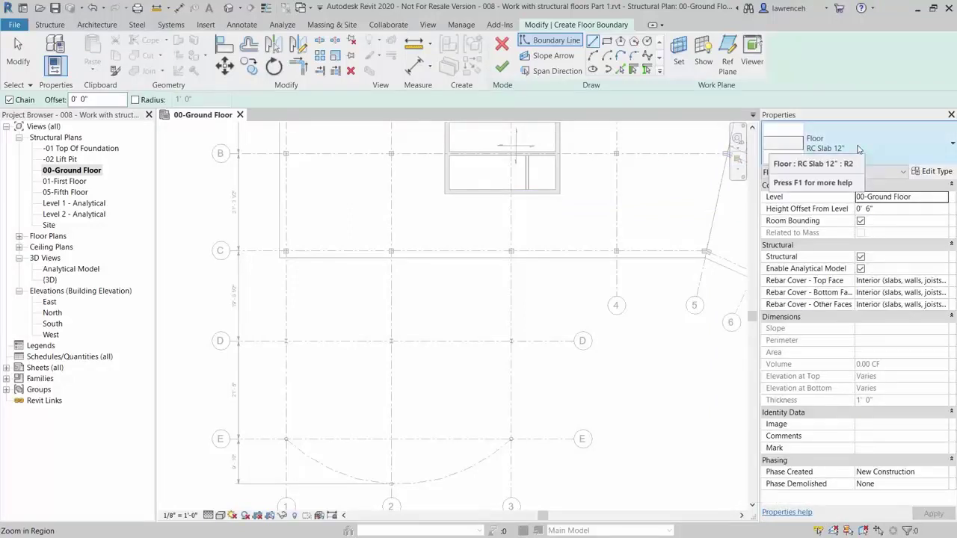
{"action": "key", "text": "Escape"}
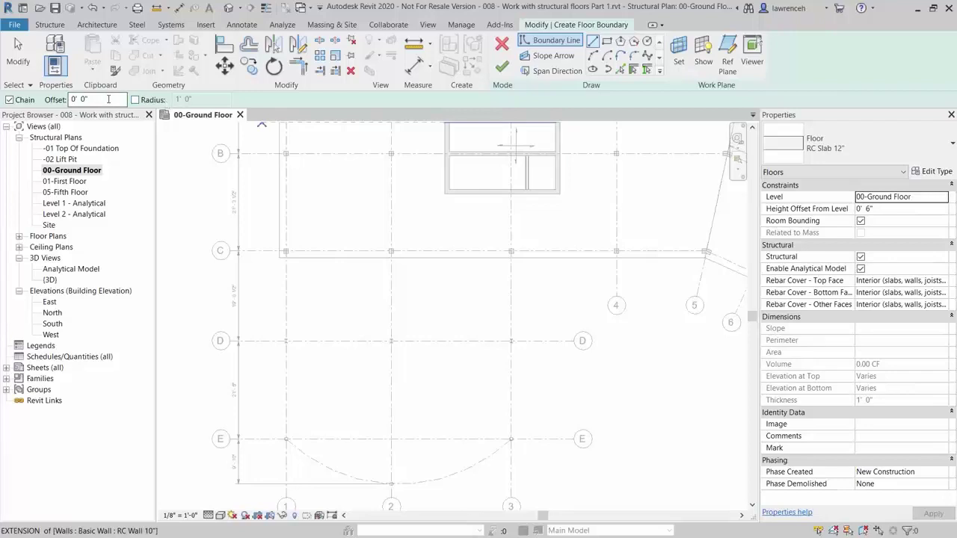
Draw a boundary line offset 1' 6" outside grid 3, from the existing slab edge near grid C to grid E.
{"action": "left_click_drag", "start_coordinate": [103, 101], "coordinate": [56, 102]}
{"action": "type", "text": "18"}
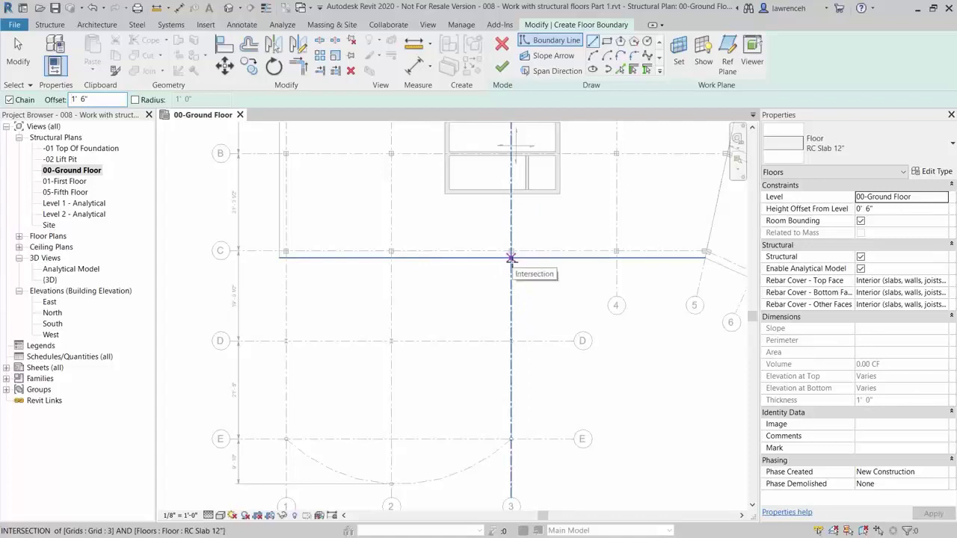
{"action": "left_click", "coordinate": [511, 258]}
{"action": "left_click", "coordinate": [511, 258]}
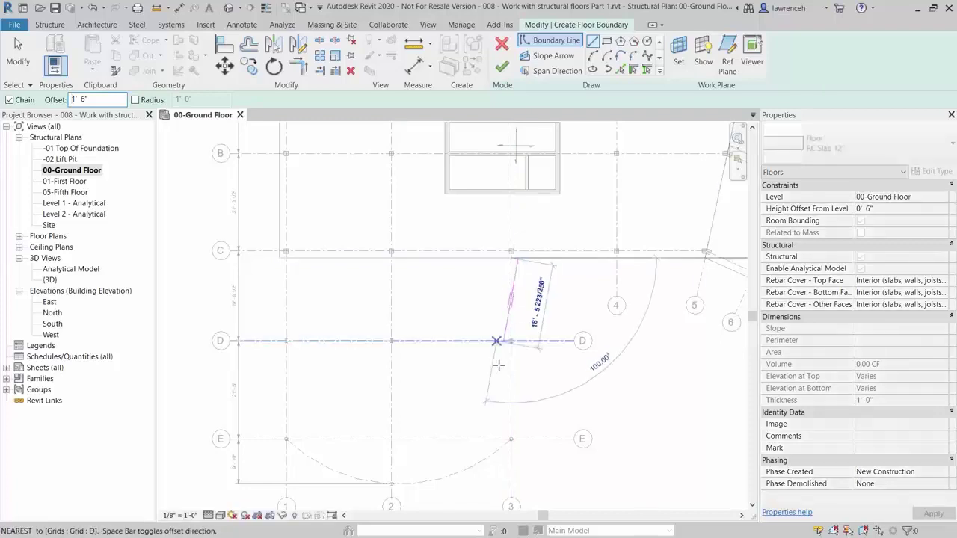
{"action": "left_click", "coordinate": [512, 439]}
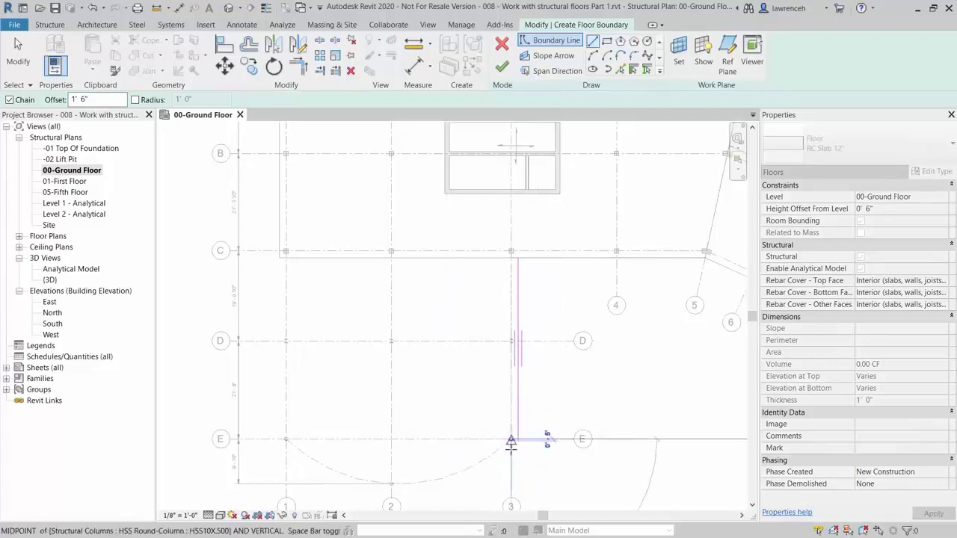
Draw a start-end-radius boundary arc from grid 3 to grid 1 at grid E, following the curved grid with a 1' 6" outward offset.
{"action": "scroll", "coordinate": [510, 442], "scroll_direction": "up", "scroll_amount": 2}
{"action": "middle_click_drag", "start_coordinate": [584, 391], "coordinate": [693, 262]}
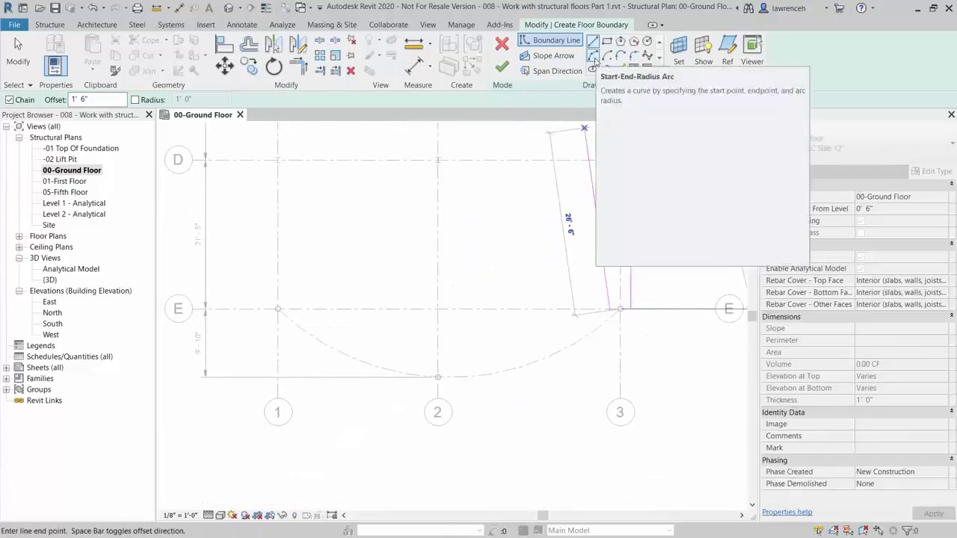
{"action": "left_click", "coordinate": [594, 59]}
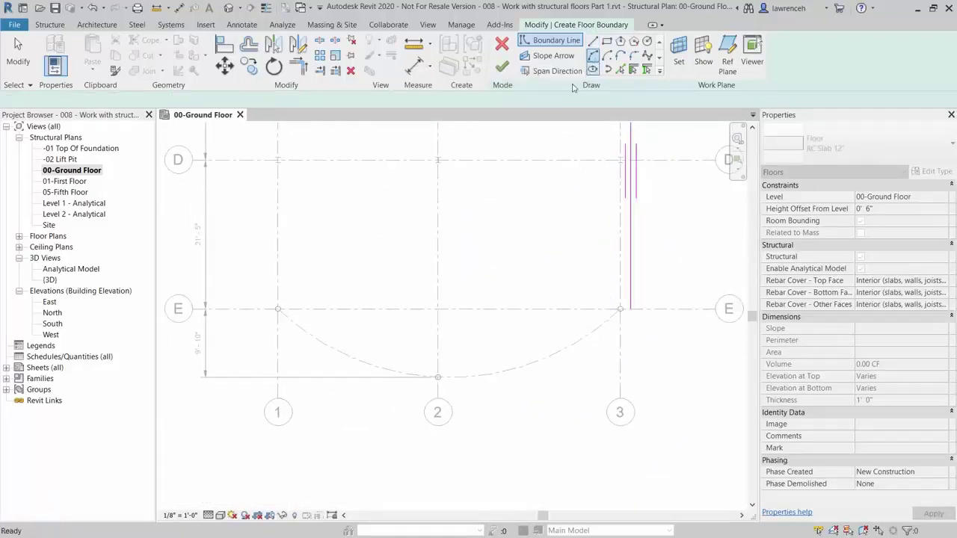
{"action": "left_click", "coordinate": [278, 307]}
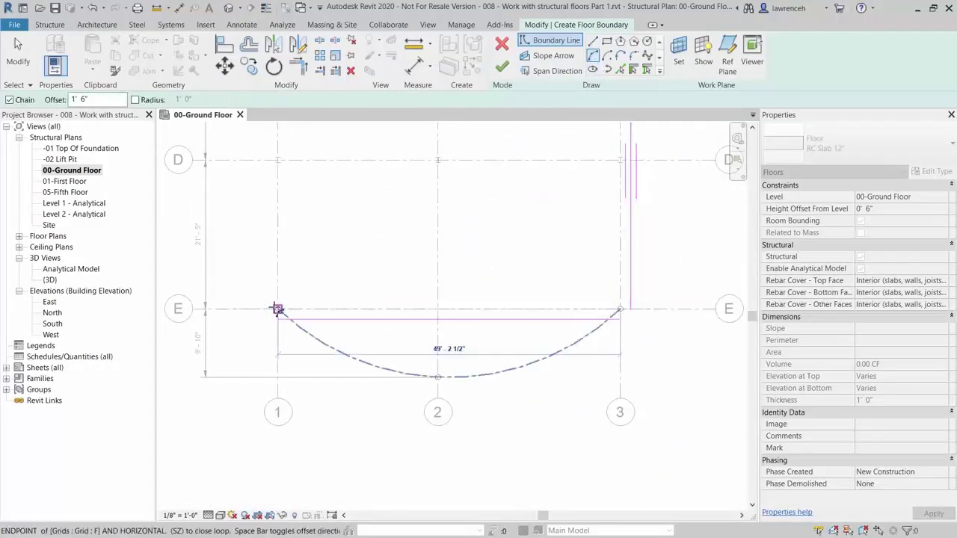
{"action": "left_click", "coordinate": [437, 379]}
{"action": "middle_click_drag", "start_coordinate": [511, 252], "coordinate": [516, 331]}
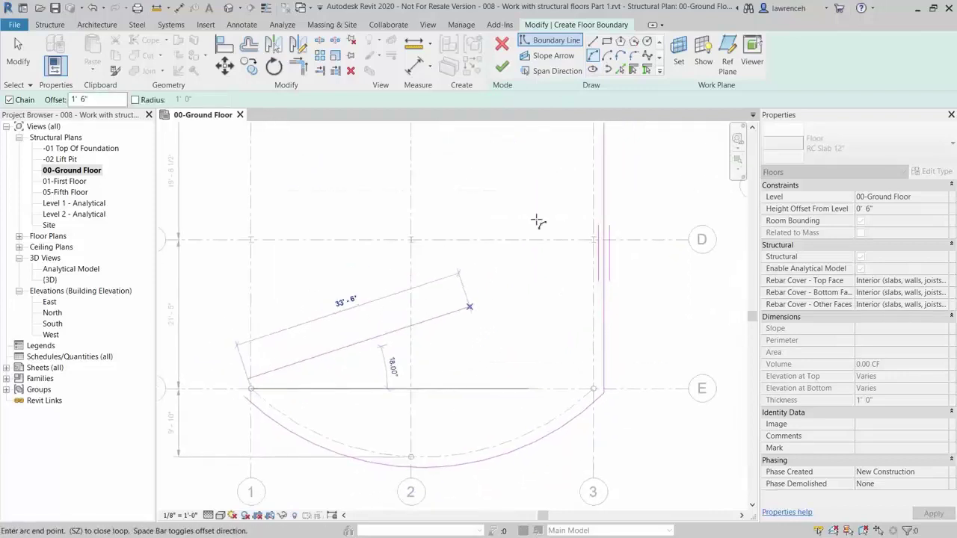
Draw a straight boundary line offset 1' 6" outside grid 1, from grid E up to the existing slab edge near grid C.
{"action": "scroll", "coordinate": [538, 220], "scroll_direction": "down", "scroll_amount": 1}
{"action": "key", "text": "Escape"}
{"action": "key", "text": "Escape"}
{"action": "middle_click_drag", "start_coordinate": [304, 182], "coordinate": [309, 257]}
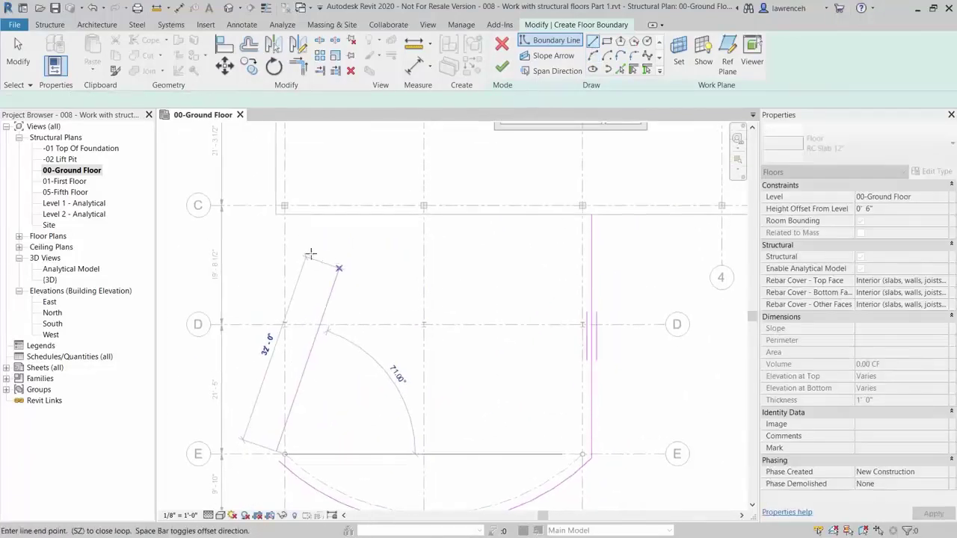
{"action": "left_click", "coordinate": [285, 215]}
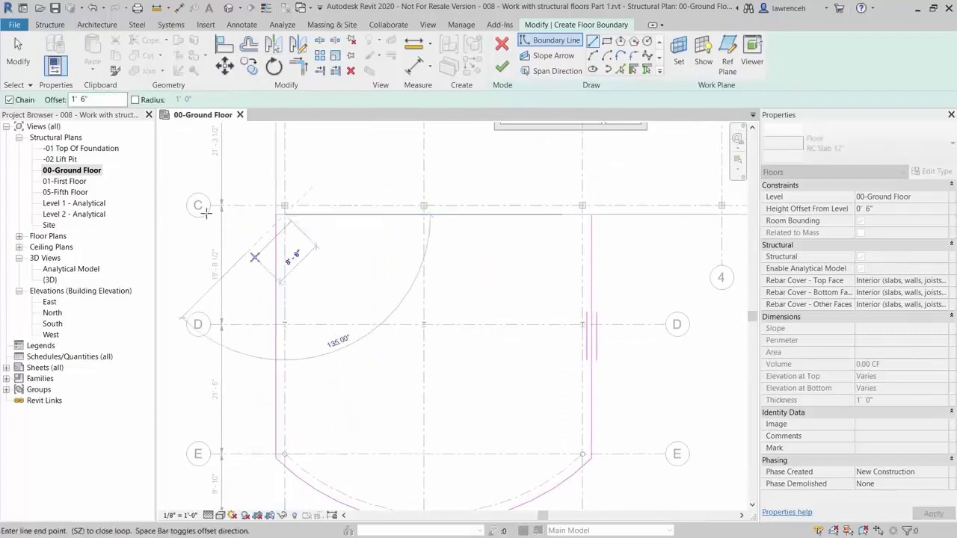
Close the floor boundary with a straight line at 0' 0" offset along the existing slab edge near grid C, ending at the line outside grid 3.
{"action": "left_click_drag", "start_coordinate": [90, 100], "coordinate": [71, 99]}
{"action": "type", "text": "0"}
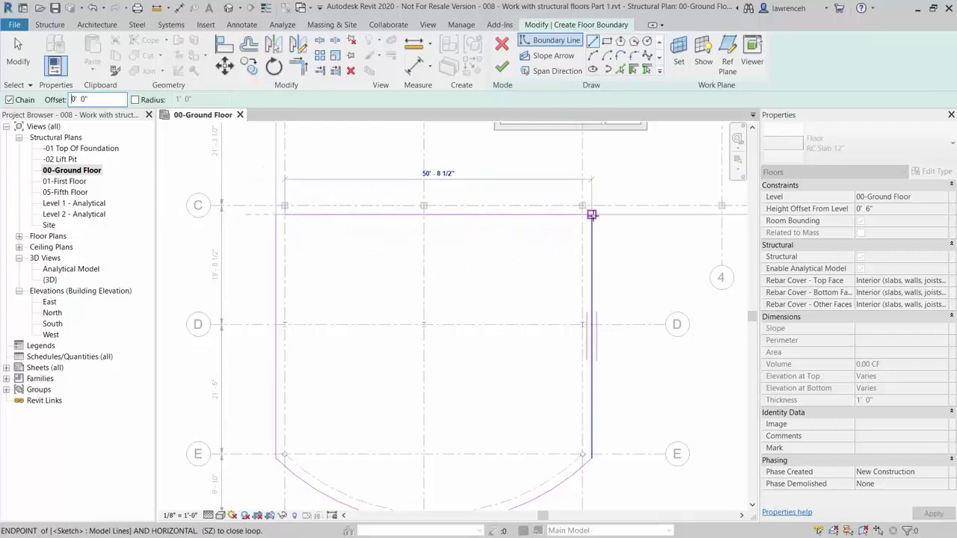
{"action": "left_click", "coordinate": [591, 215]}
{"action": "scroll", "coordinate": [519, 213], "scroll_direction": "down", "scroll_amount": 2}
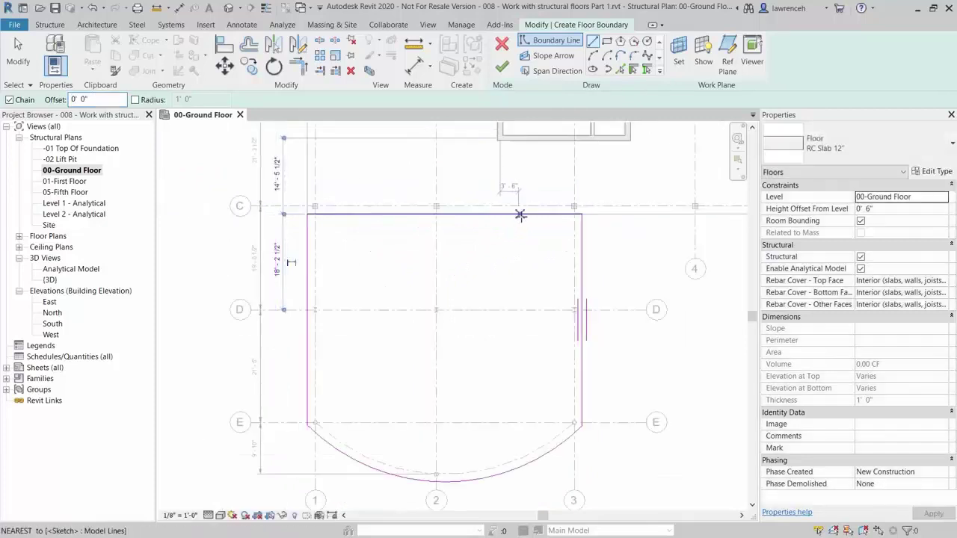
{"action": "key", "text": "Escape"}
{"action": "key", "text": "Escape"}
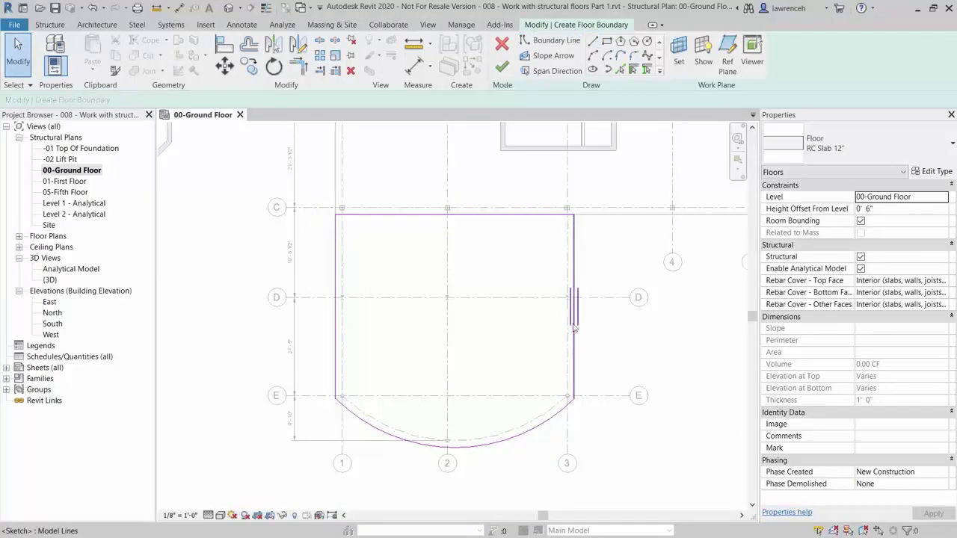
Align the span direction with the boundary edge near grid C and finish the floor with a 0' 0" height offset from level.
{"action": "left_click", "coordinate": [557, 71]}
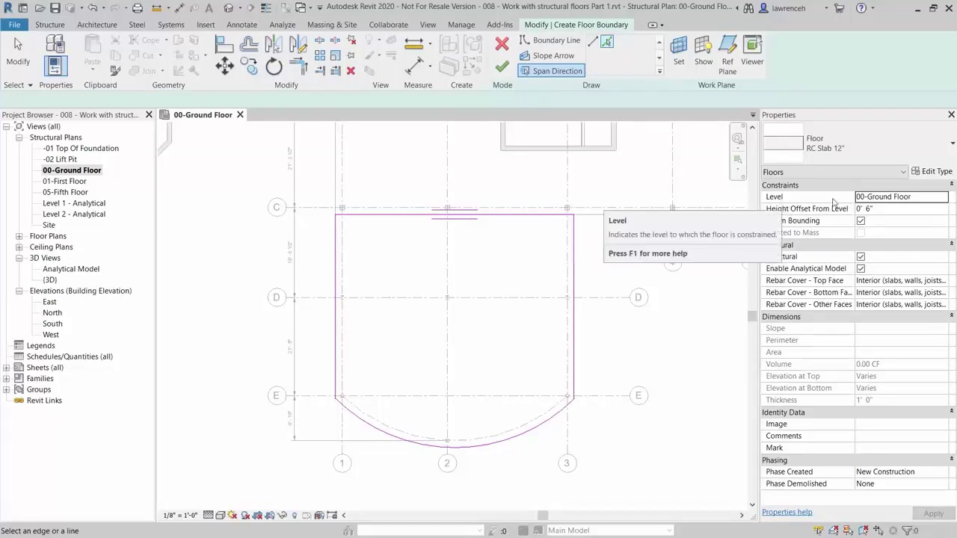
{"action": "left_click", "coordinate": [888, 212]}
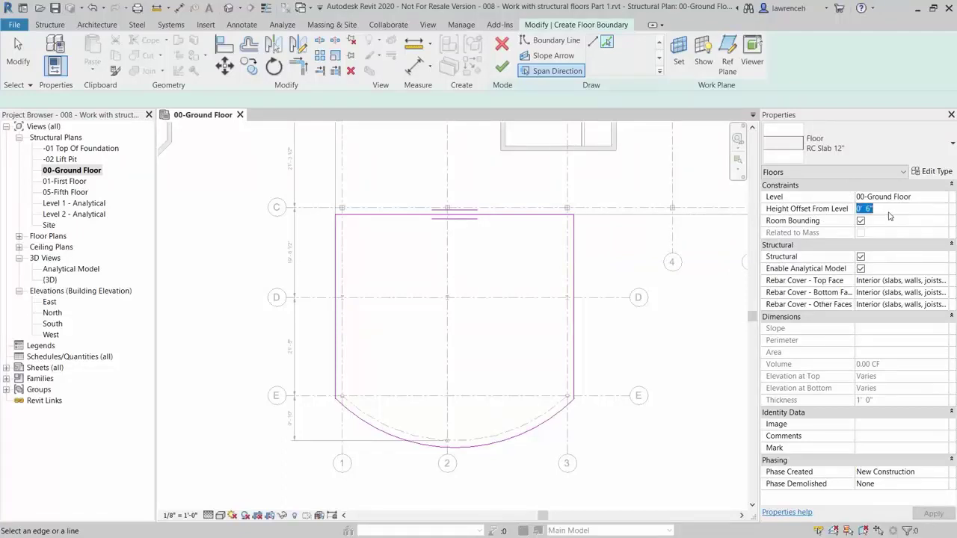
{"action": "type", "text": "0"}
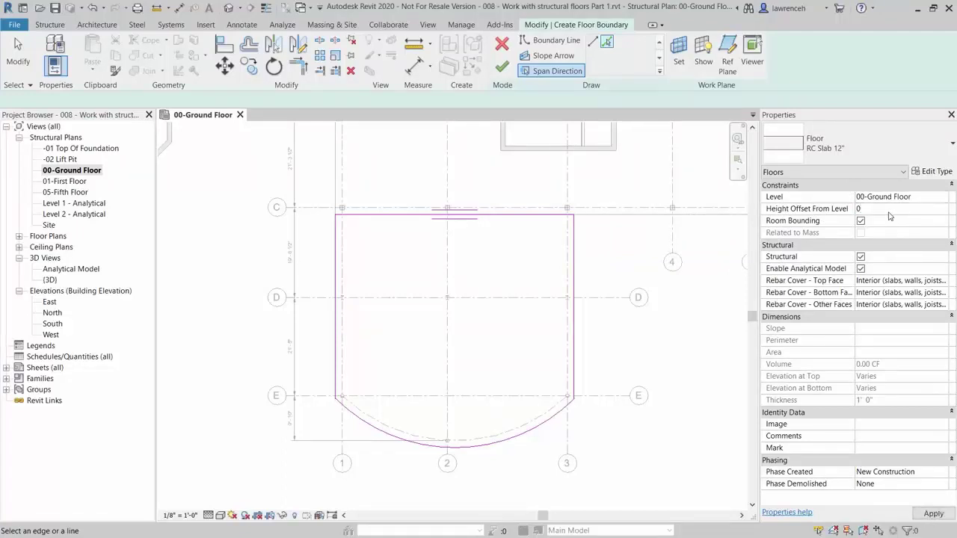
{"action": "key", "text": "Return"}
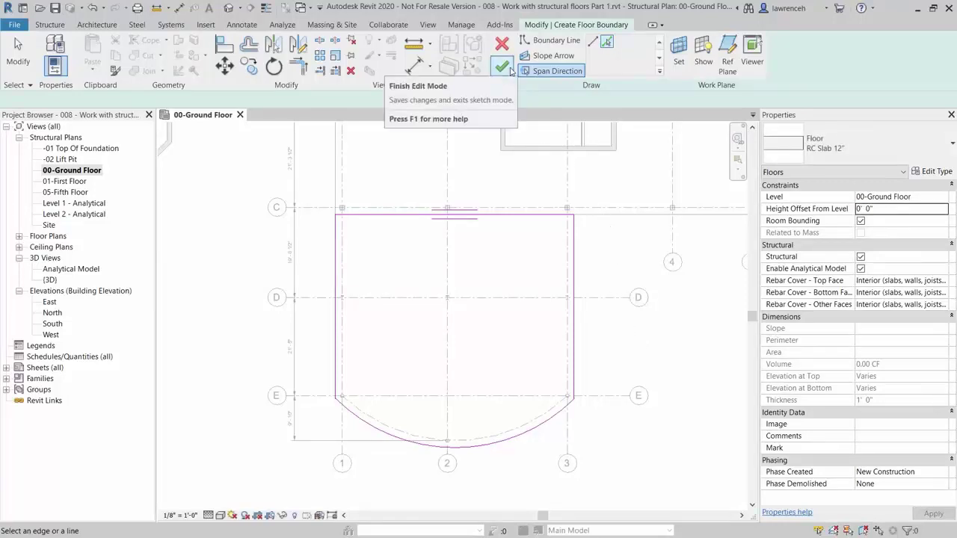
{"action": "left_click", "coordinate": [509, 69]}
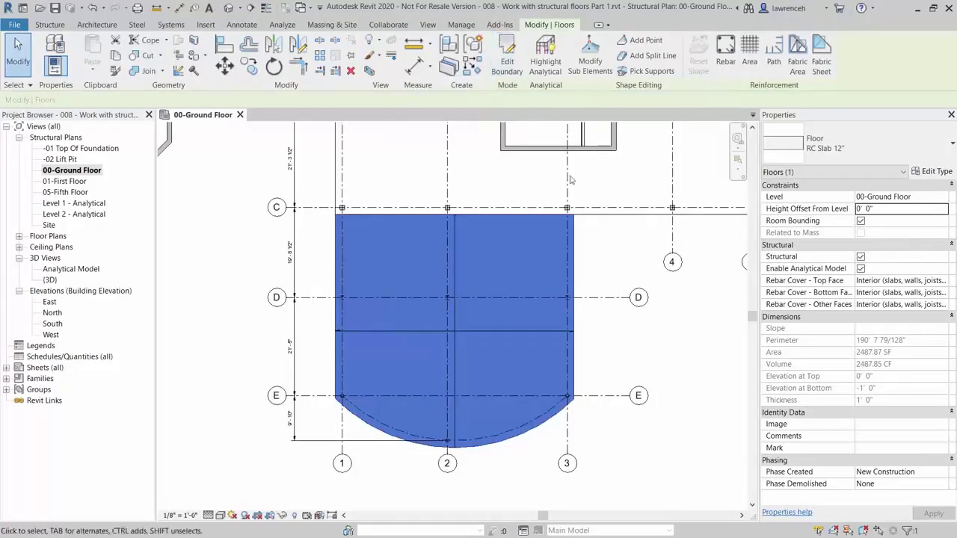
{"action": "left_click", "coordinate": [650, 345]}
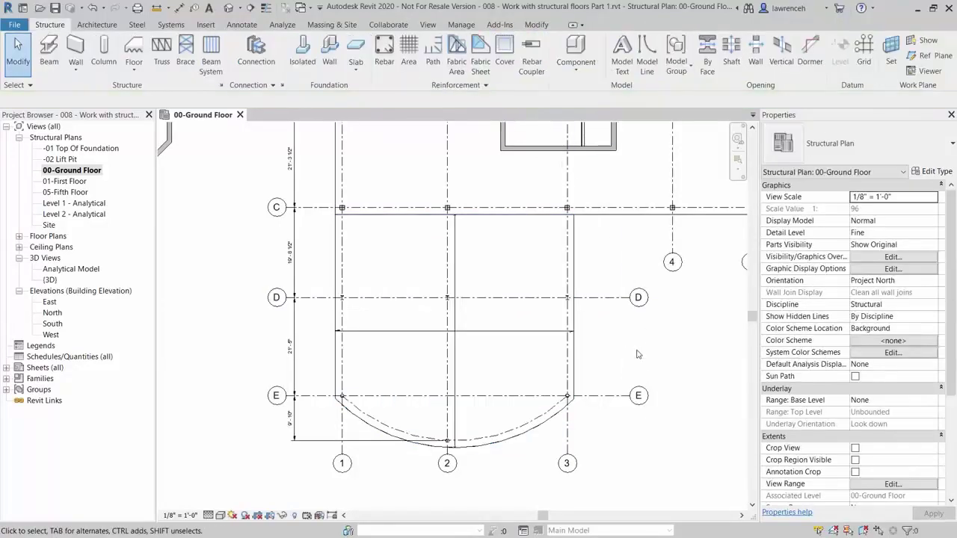
Examine the new curved ground-floor slab and the framing above it in the {3D} view.
{"action": "double_click", "coordinate": [50, 280]}
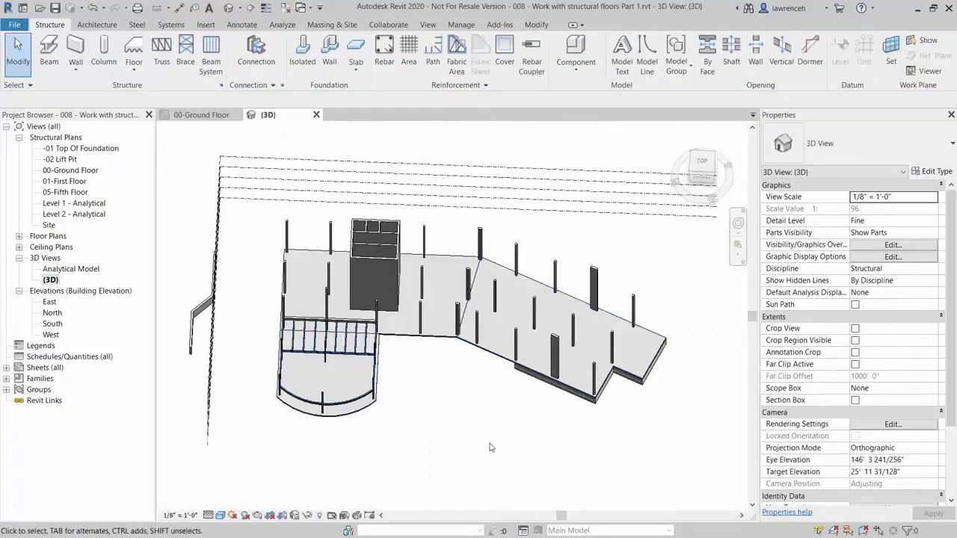
{"action": "middle_click_drag", "start_coordinate": [487, 446], "coordinate": [383, 349], "text": "shift"}
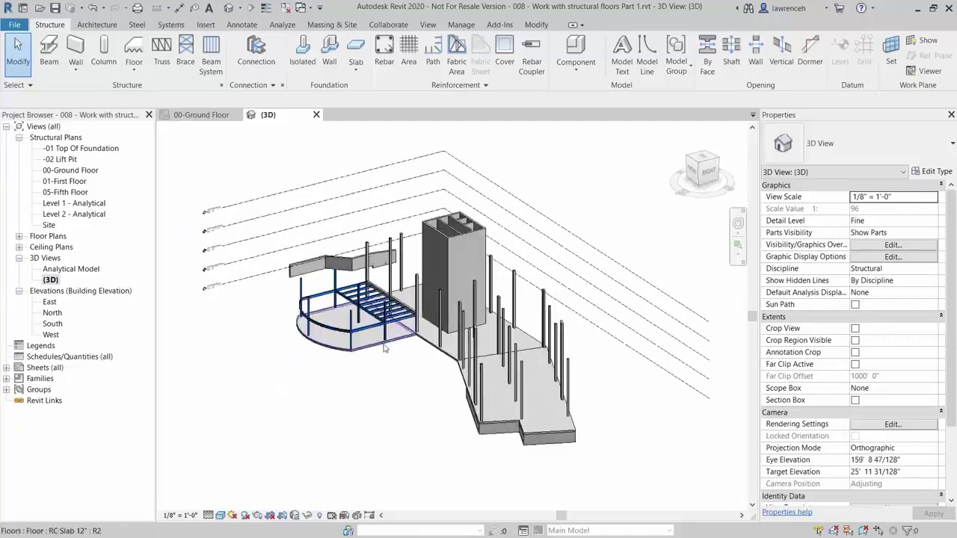
{"action": "scroll", "coordinate": [383, 349], "scroll_direction": "up", "scroll_amount": 5}
{"action": "scroll", "coordinate": [593, 391], "scroll_direction": "down", "scroll_amount": 2}
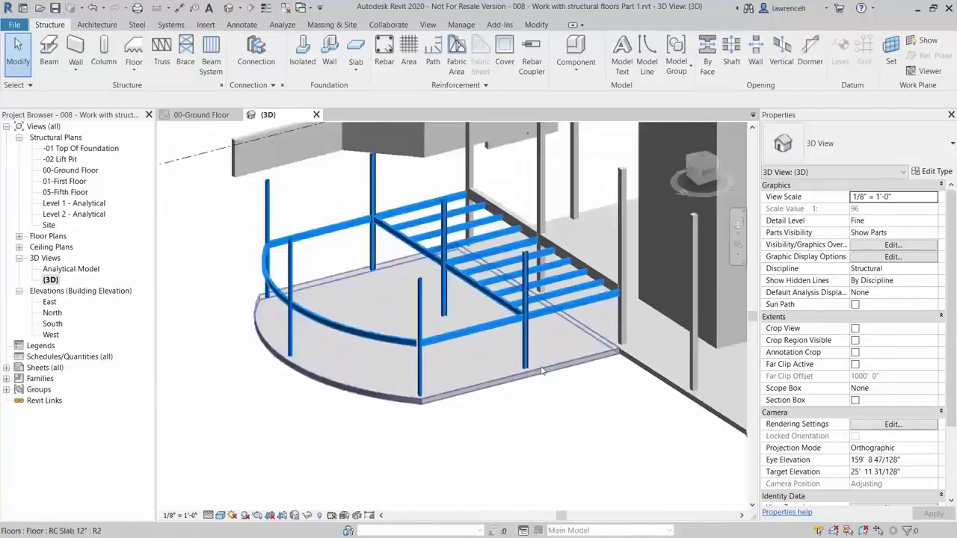
{"action": "middle_click_drag", "start_coordinate": [542, 370], "coordinate": [409, 374], "text": "shift"}
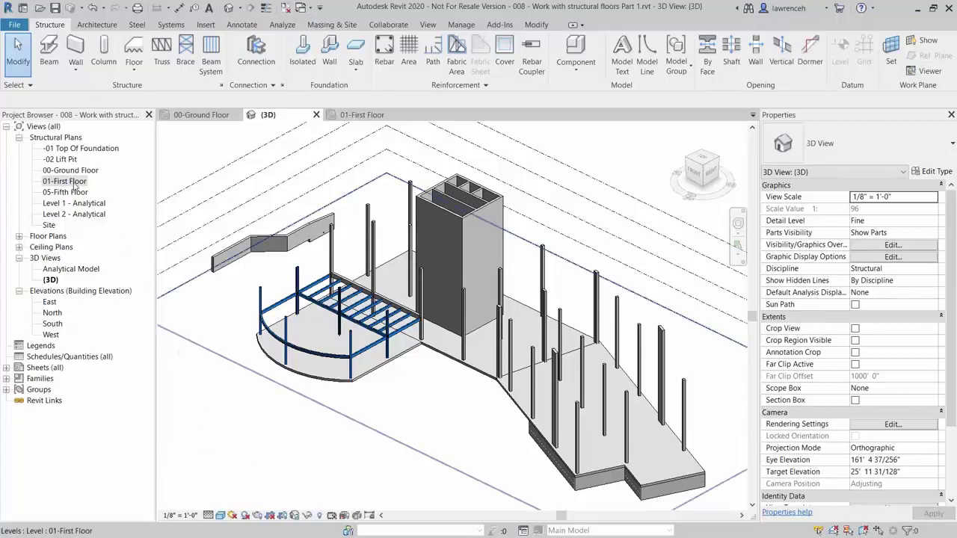
Start a structural floor in the 01-First Floor plan using the RC Composite Slab 8" type.
{"action": "double_click", "coordinate": [66, 182]}
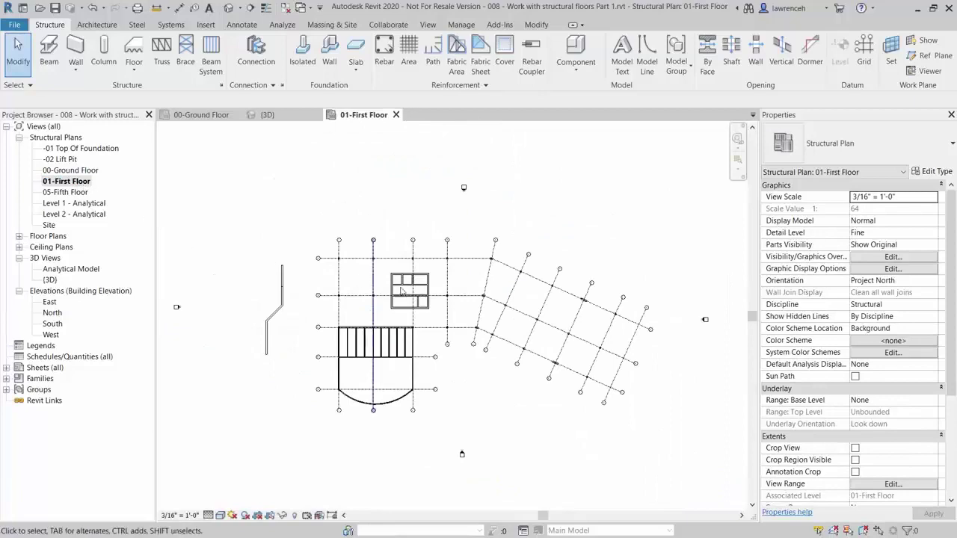
{"action": "scroll", "coordinate": [389, 367], "scroll_direction": "up", "scroll_amount": 7}
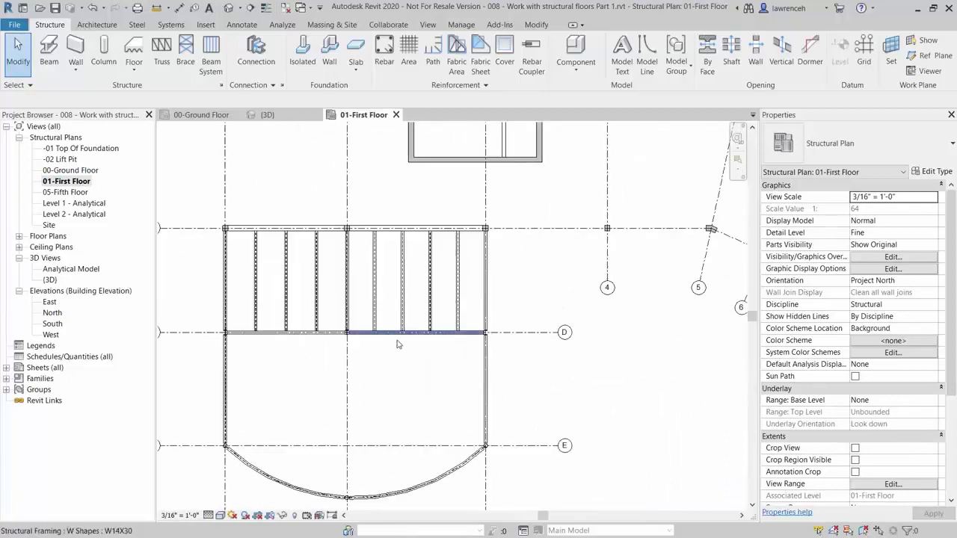
{"action": "middle_click_drag", "start_coordinate": [397, 353], "coordinate": [411, 390]}
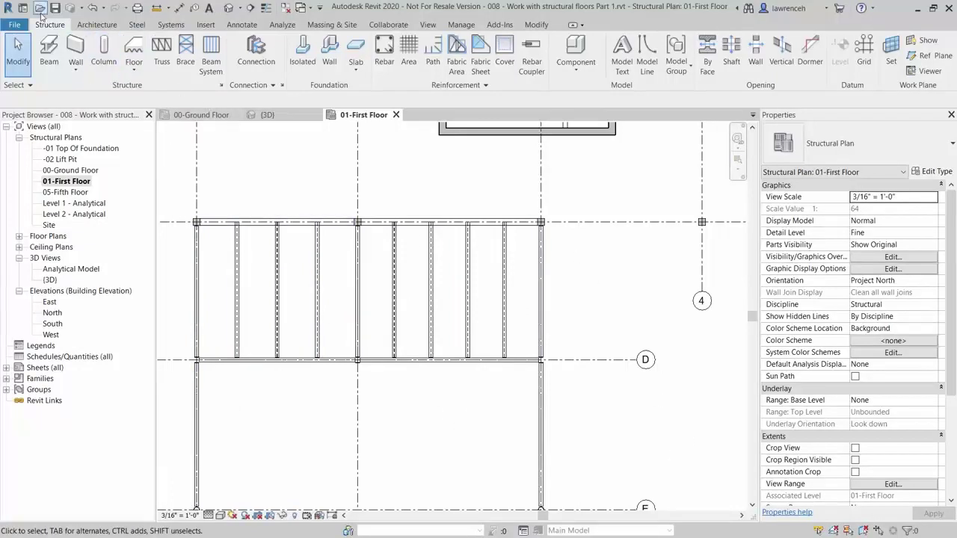
{"action": "left_click", "coordinate": [140, 50]}
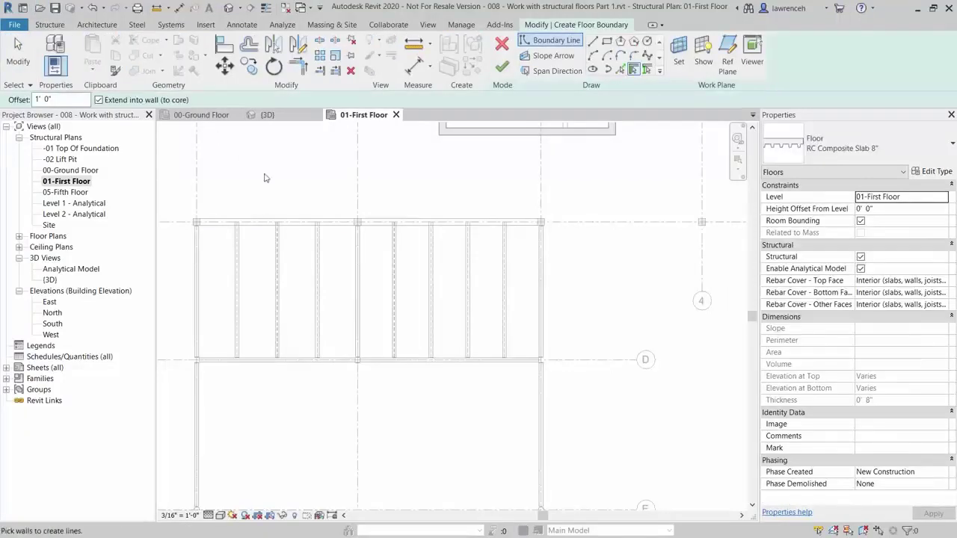
{"action": "middle_click_drag", "start_coordinate": [272, 187], "coordinate": [289, 196]}
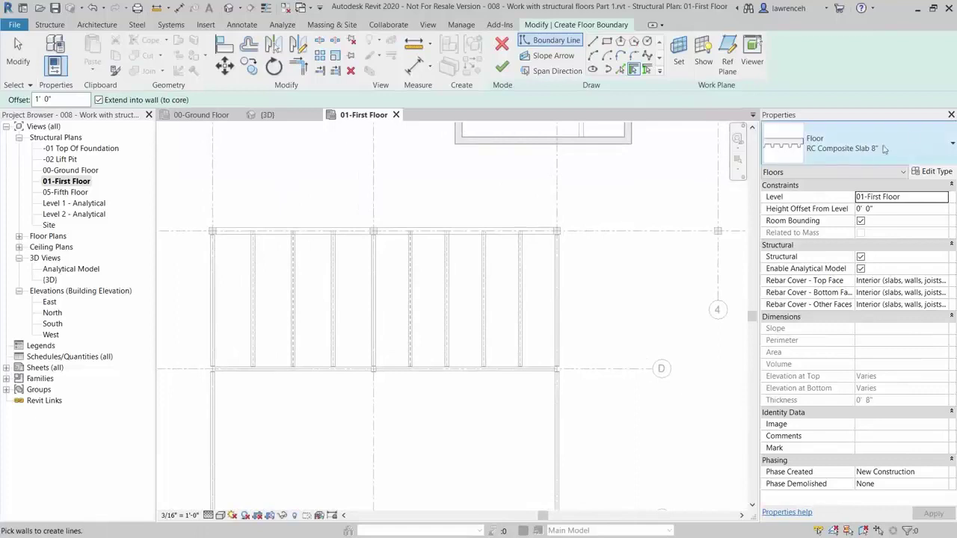
{"action": "left_click", "coordinate": [841, 133]}
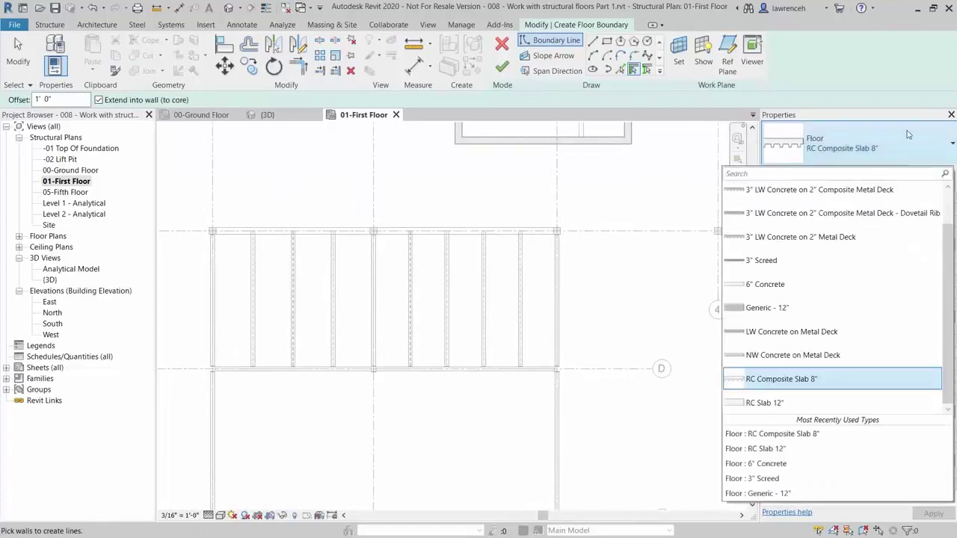
{"action": "left_click", "coordinate": [847, 380]}
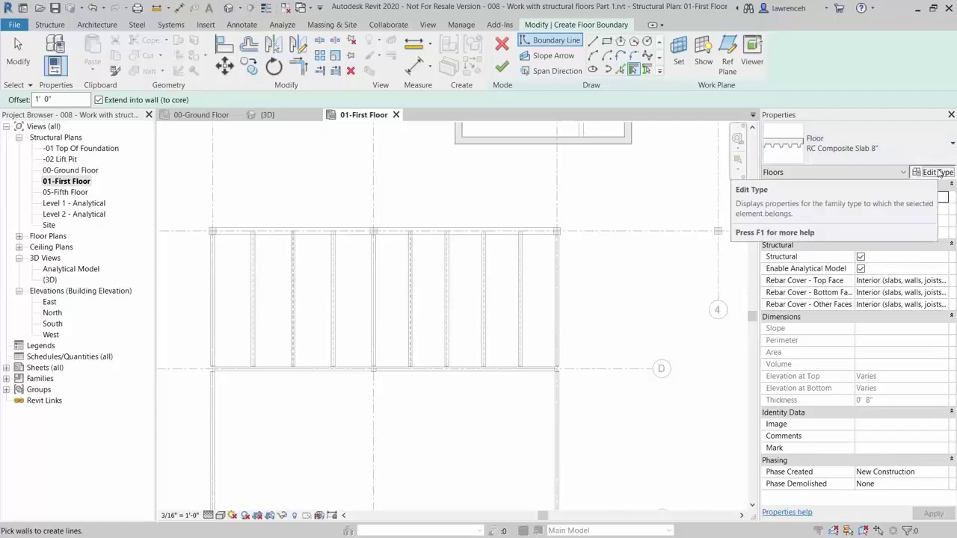
Examine the RC Composite Slab 8" type's layers, section preview and structural deck profile options.
{"action": "left_click", "coordinate": [940, 172]}
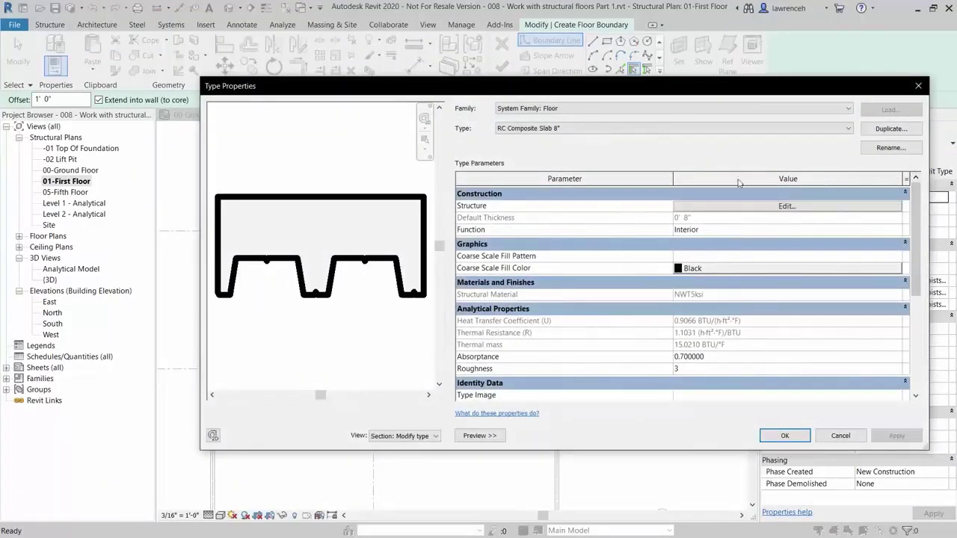
{"action": "left_click", "coordinate": [785, 206]}
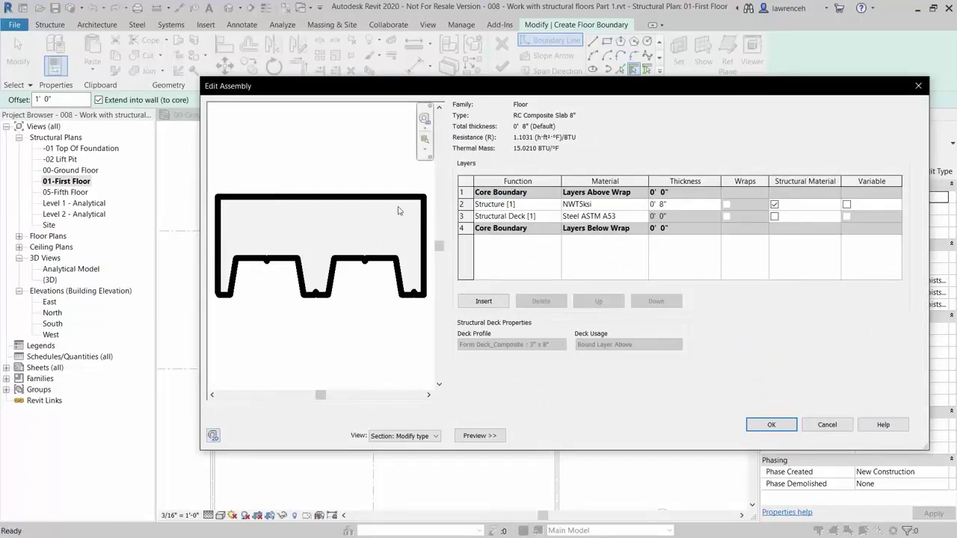
{"action": "left_click", "coordinate": [480, 435]}
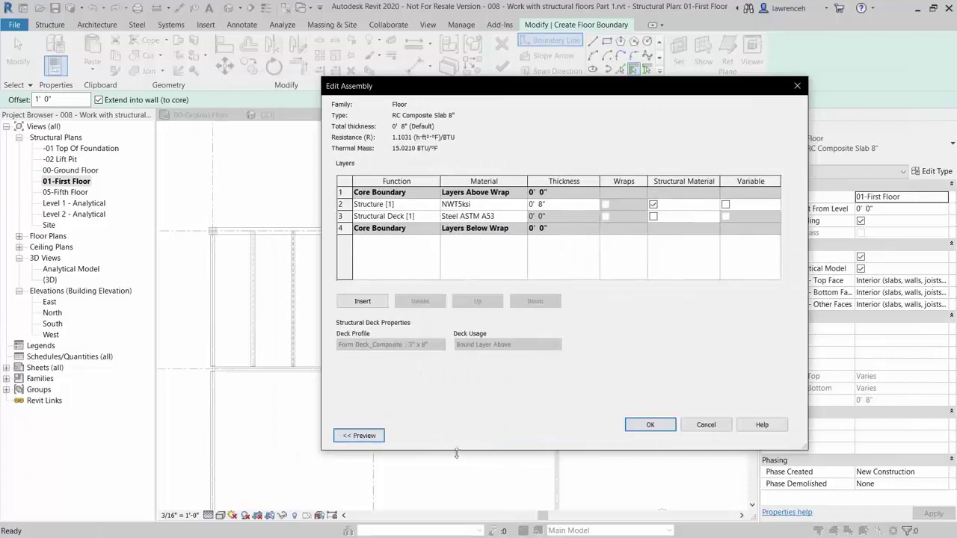
{"action": "left_click", "coordinate": [357, 438]}
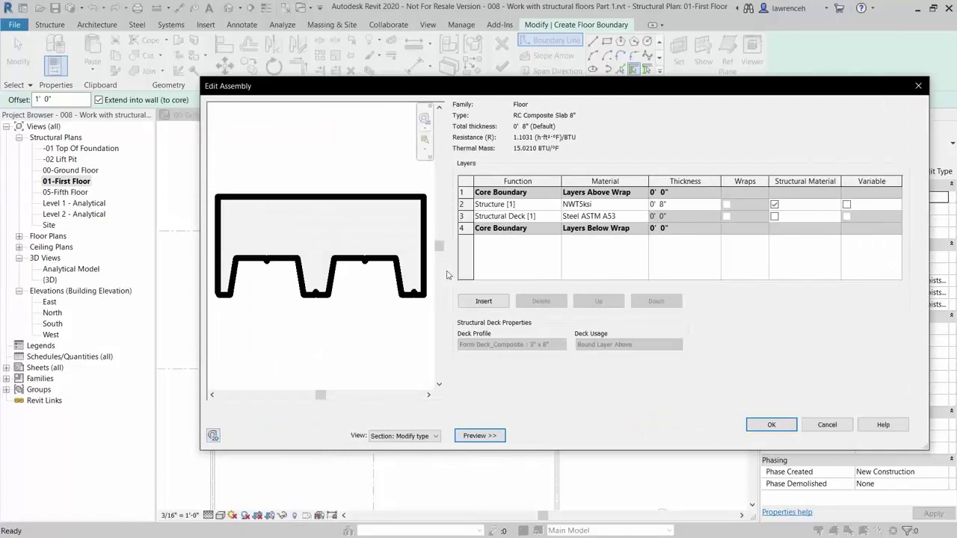
{"action": "left_click", "coordinate": [461, 204]}
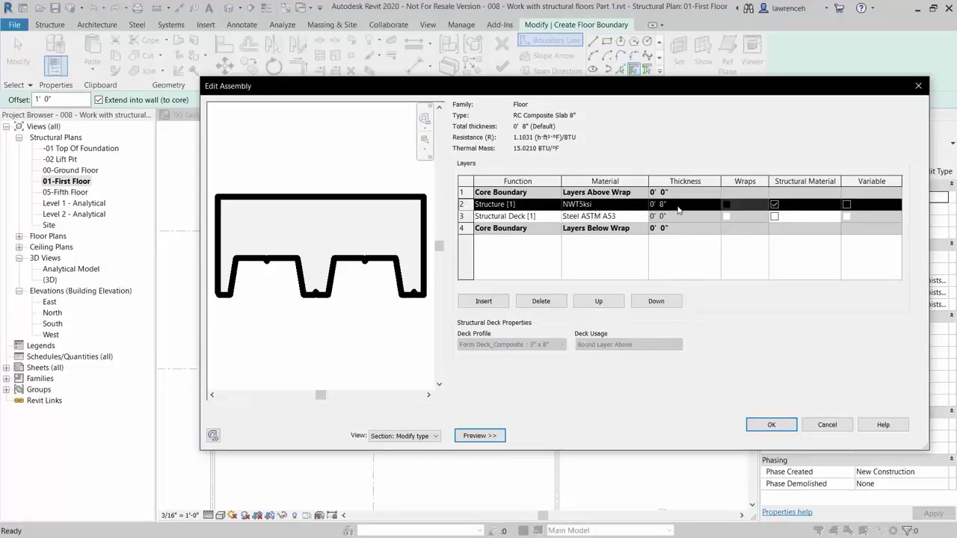
{"action": "left_click", "coordinate": [468, 216]}
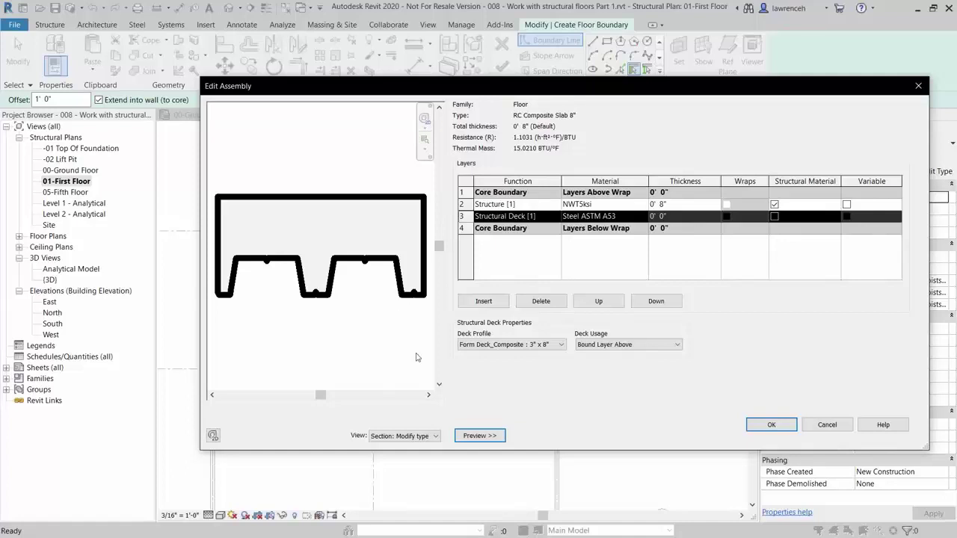
{"action": "left_click", "coordinate": [562, 345]}
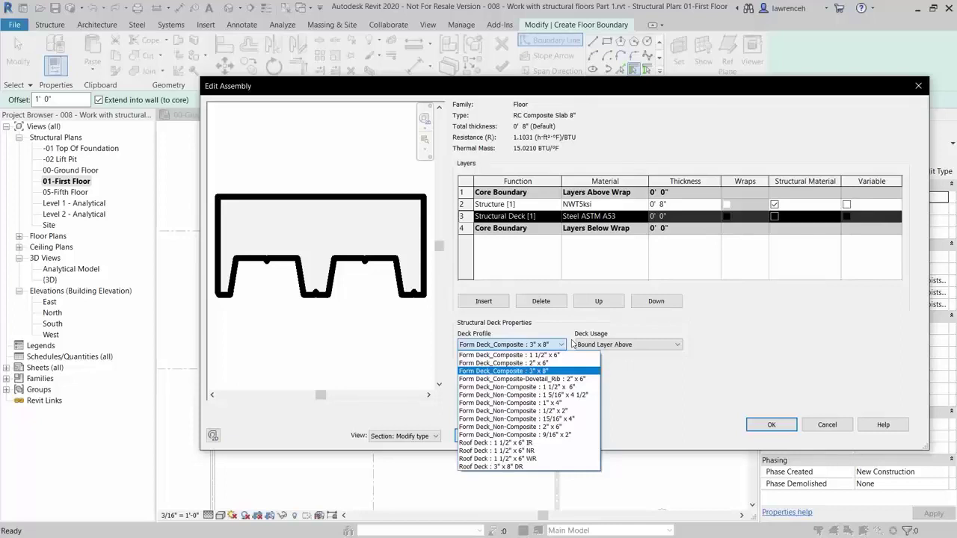
{"action": "left_click", "coordinate": [701, 389]}
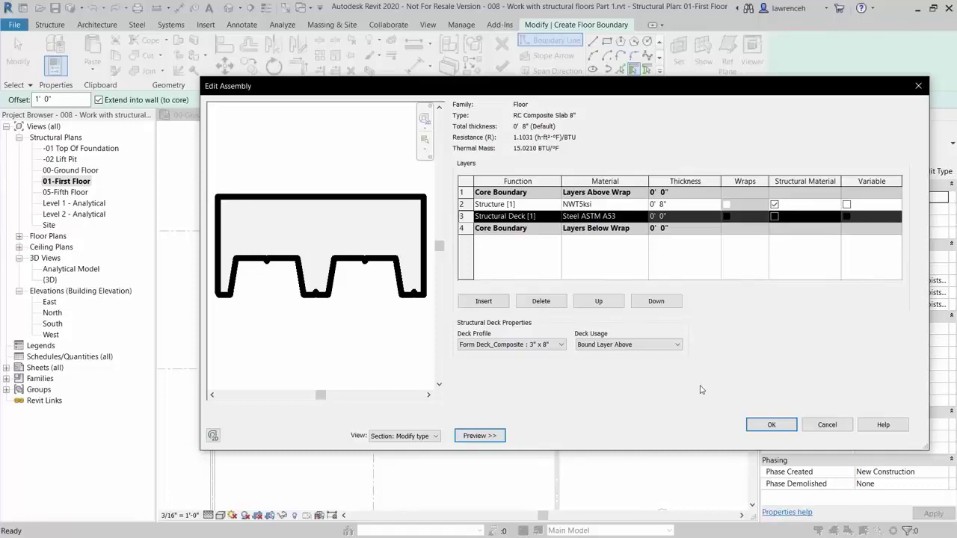
{"action": "left_click", "coordinate": [772, 424]}
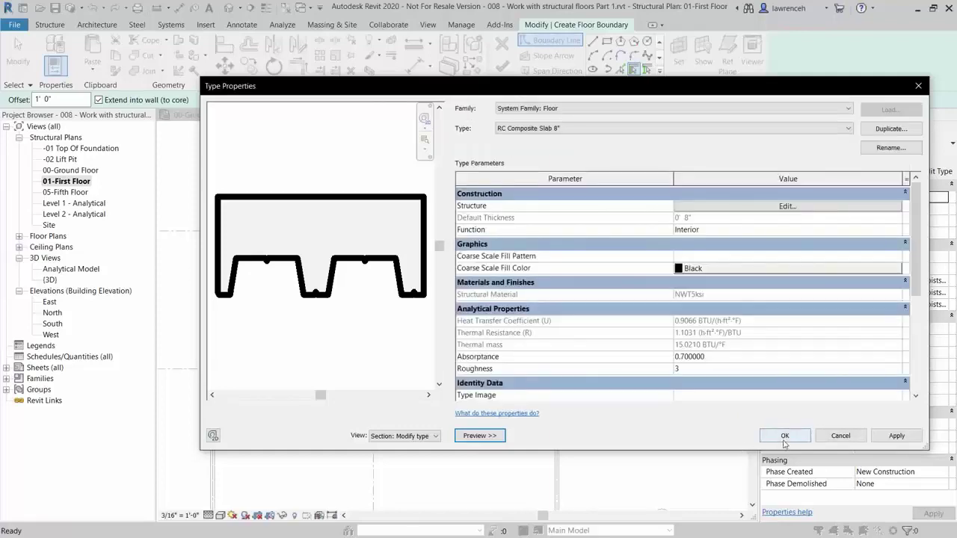
{"action": "left_click", "coordinate": [784, 437]}
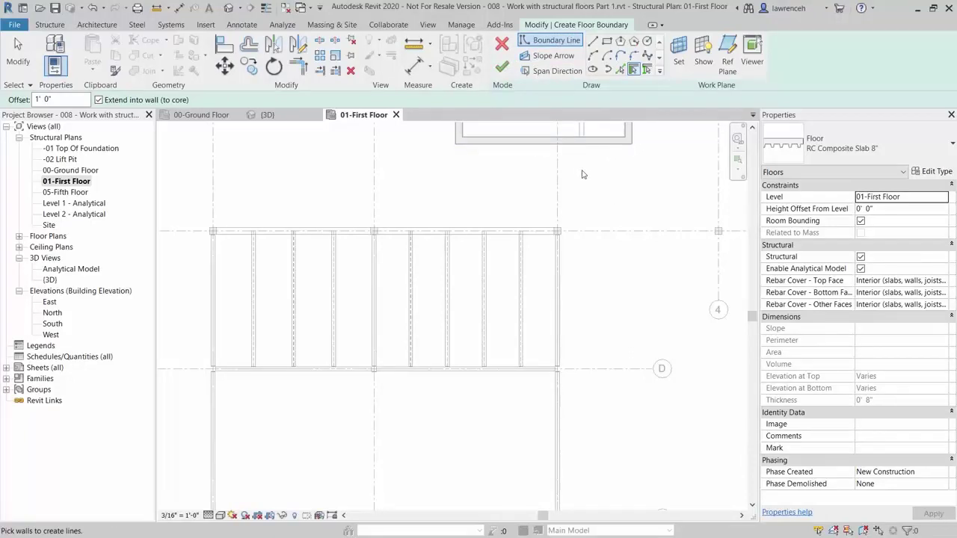
Draw a rectangular floor boundary on the beam centerlines, from the column at grids 1 and C to the column at grids 3 and D.
{"action": "left_click", "coordinate": [607, 42]}
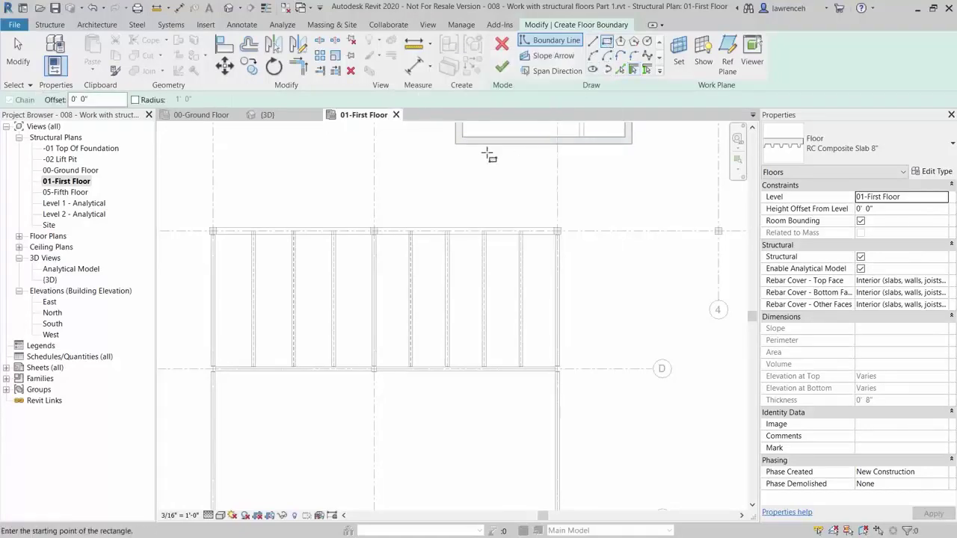
{"action": "scroll", "coordinate": [214, 231], "scroll_direction": "up", "scroll_amount": 4}
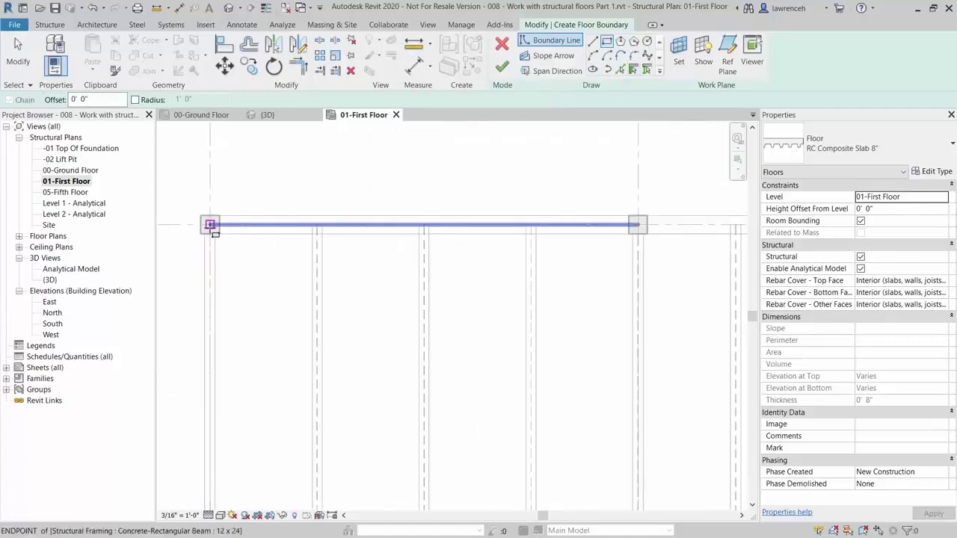
{"action": "scroll", "coordinate": [214, 231], "scroll_direction": "down", "scroll_amount": 4}
{"action": "left_click", "coordinate": [167, 196]}
{"action": "scroll", "coordinate": [598, 396], "scroll_direction": "up", "scroll_amount": 4}
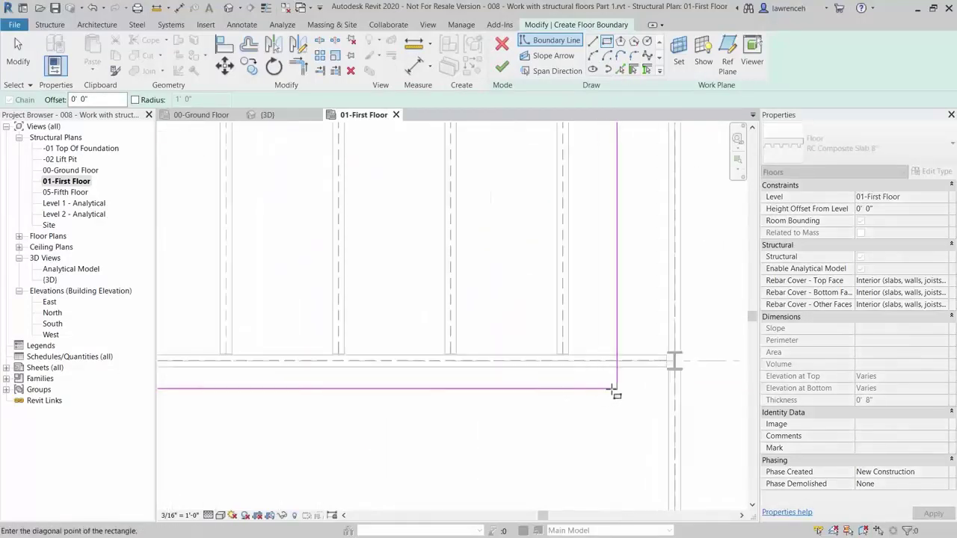
{"action": "scroll", "coordinate": [611, 390], "scroll_direction": "up", "scroll_amount": 2}
{"action": "left_click", "coordinate": [687, 351]}
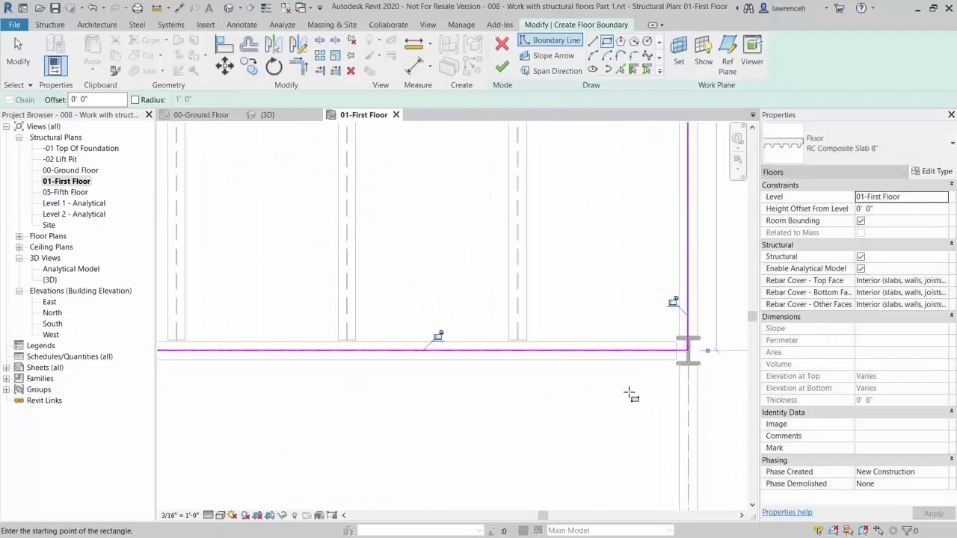
{"action": "scroll", "coordinate": [630, 395], "scroll_direction": "down", "scroll_amount": 5}
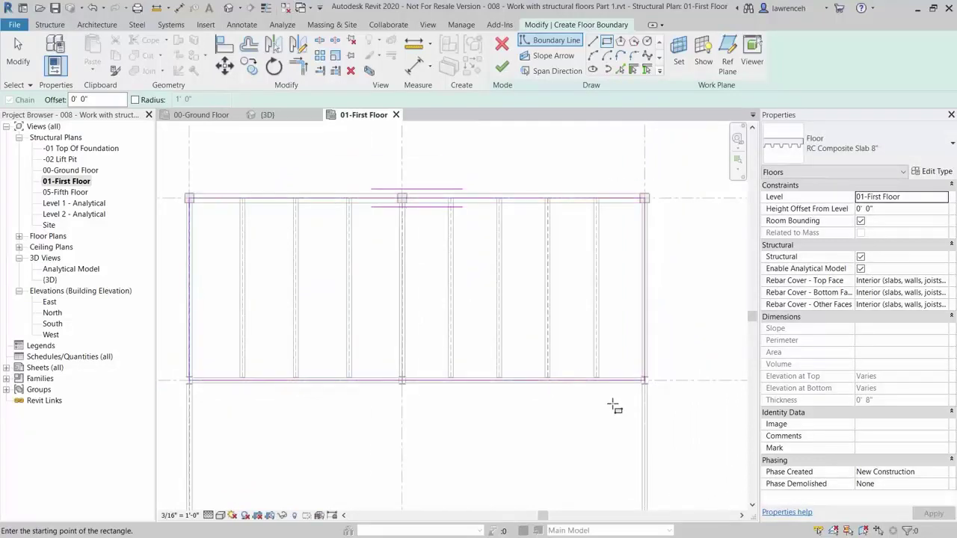
Set the concrete cantilever of all four floor boundary lines to -0' 6".
{"action": "key", "text": "Escape"}
{"action": "middle_click_drag", "start_coordinate": [613, 406], "coordinate": [606, 407]}
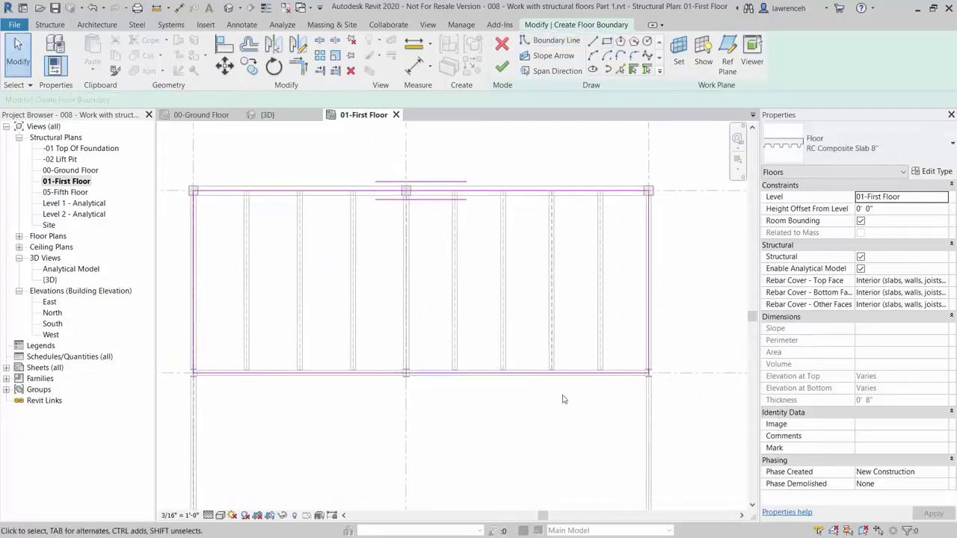
{"action": "mouse_move", "coordinate": [157, 156]}
{"action": "left_mouse_down"}
{"action": "mouse_move", "coordinate": [497, 318]}
{"action": "mouse_move", "coordinate": [668, 410]}
{"action": "mouse_move", "coordinate": [677, 426]}
{"action": "left_mouse_up"}
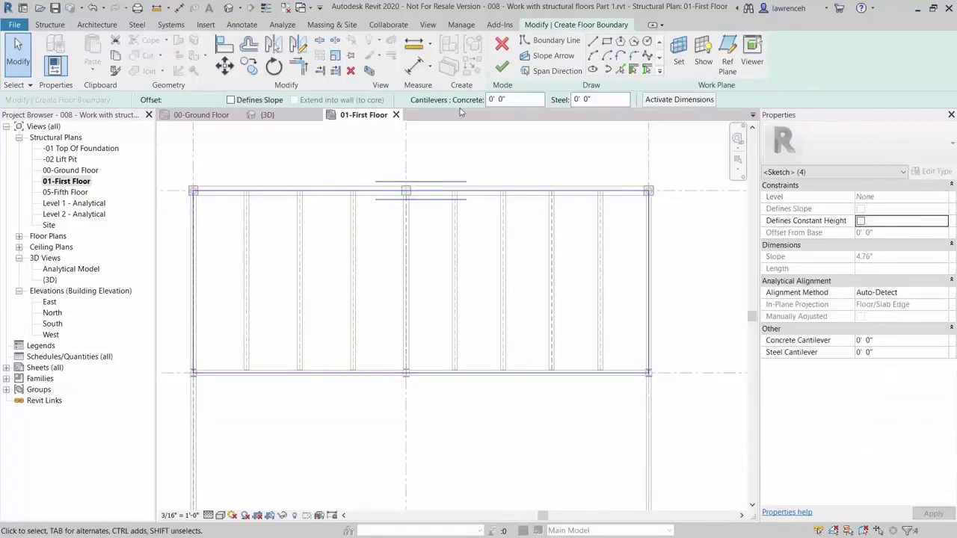
{"action": "left_click_drag", "start_coordinate": [512, 101], "coordinate": [454, 104]}
{"action": "type", "text": "-6"}
{"action": "key", "text": "Return"}
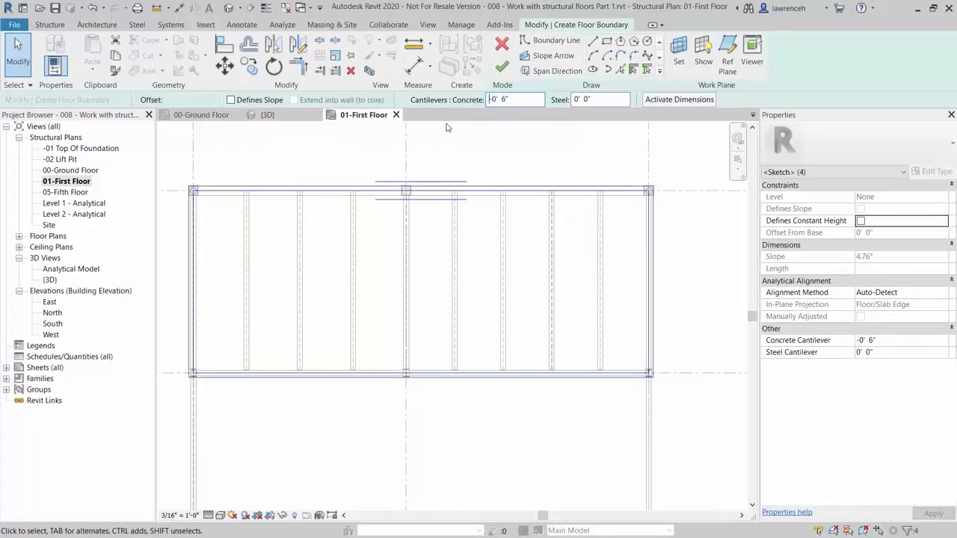
{"action": "key", "text": "Escape"}
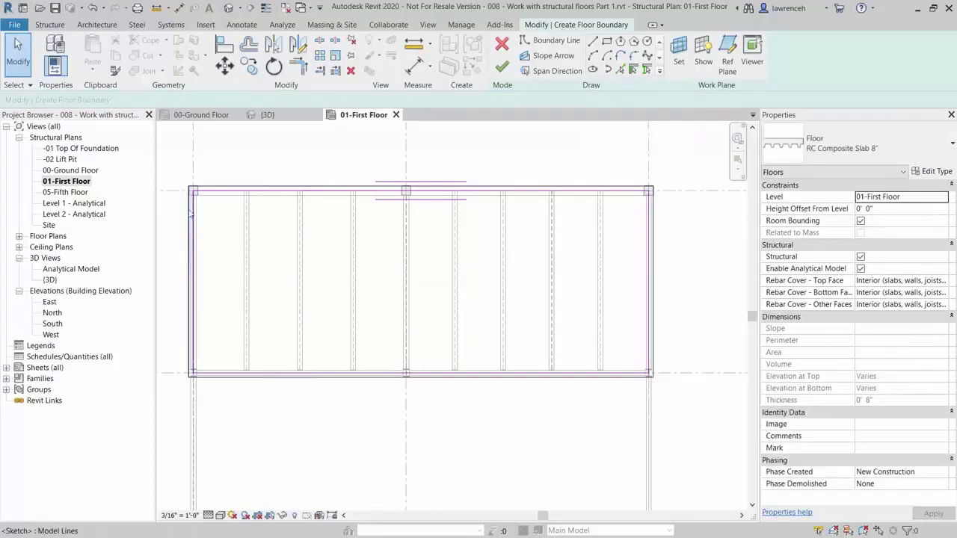
Check the extended slab edge around the boundary and finish the sketch to create the first-floor composite slab.
{"action": "scroll", "coordinate": [190, 207], "scroll_direction": "up", "scroll_amount": 2}
{"action": "scroll", "coordinate": [218, 319], "scroll_direction": "down", "scroll_amount": 1}
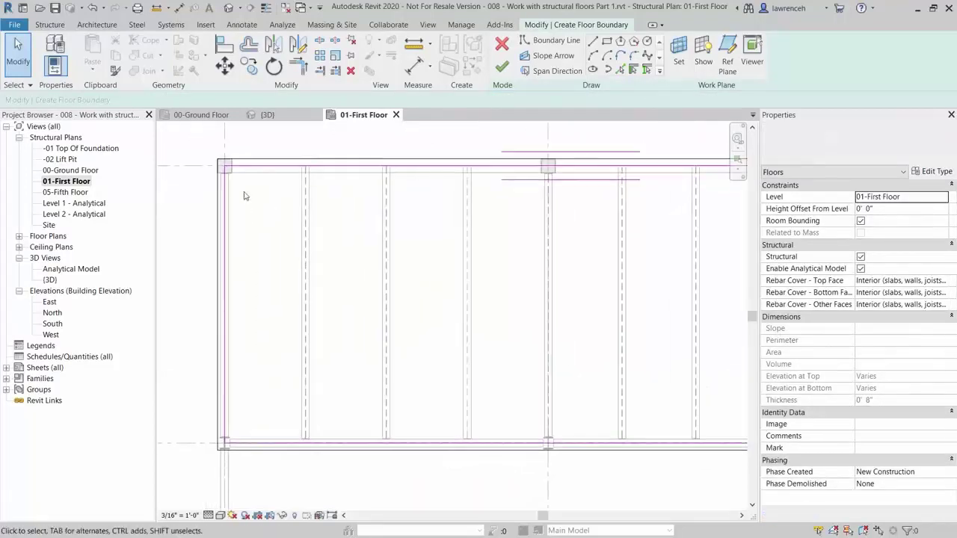
{"action": "scroll", "coordinate": [451, 453], "scroll_direction": "right", "scroll_amount": 3, "text": "shift"}
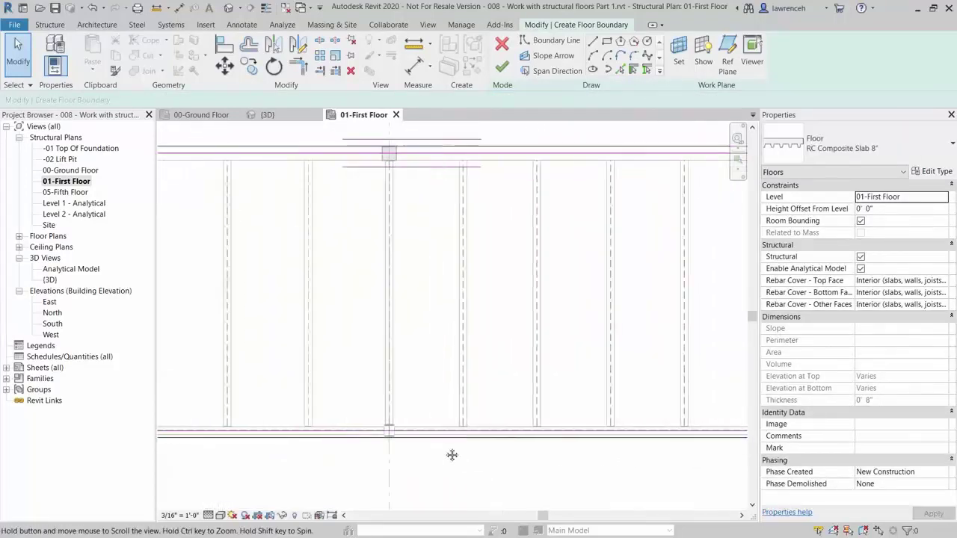
{"action": "scroll", "coordinate": [673, 316], "scroll_direction": "down", "scroll_amount": 2}
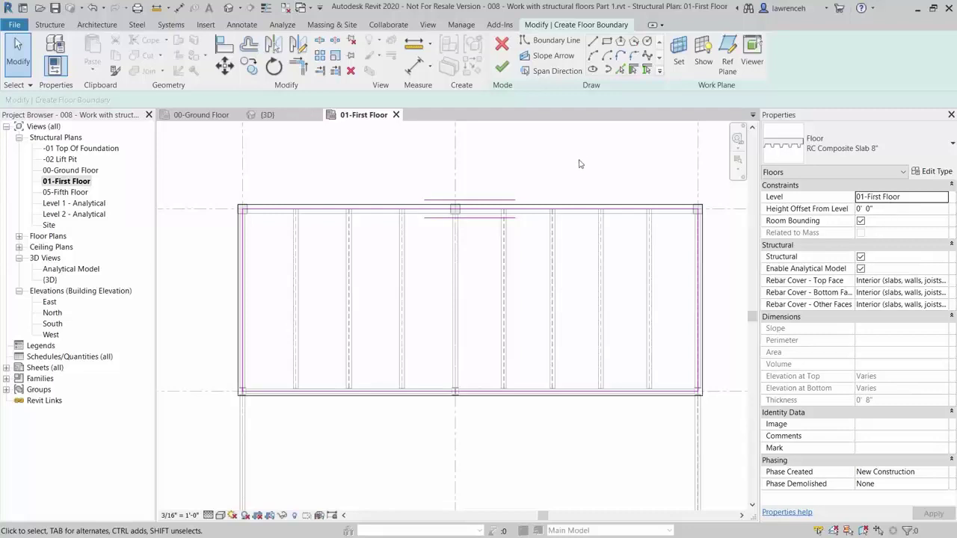
{"action": "left_click", "coordinate": [501, 69]}
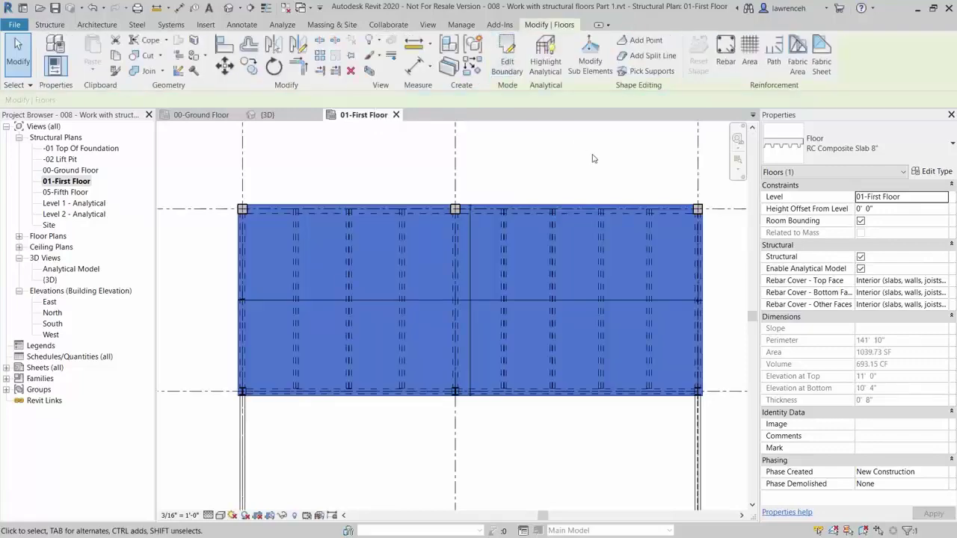
{"action": "left_click", "coordinate": [595, 160]}
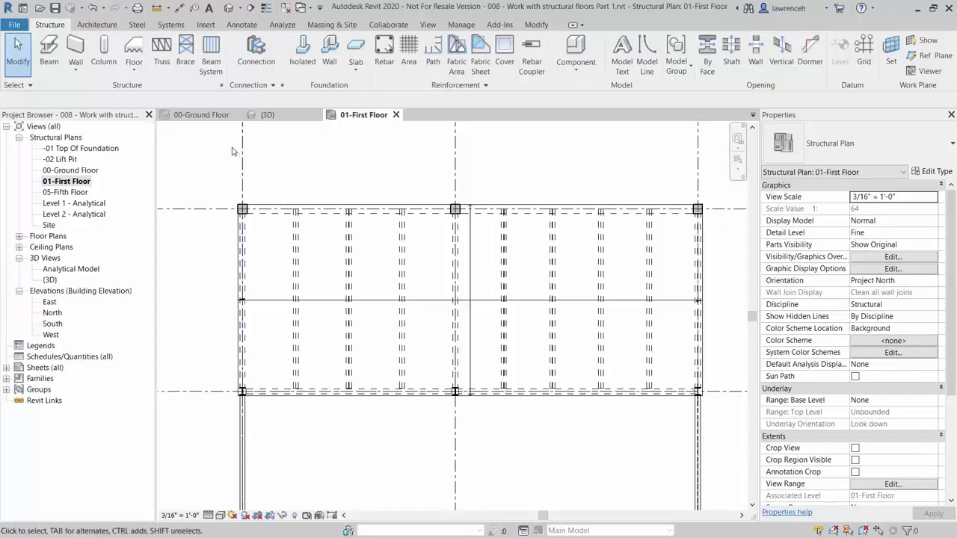
Draw a horizontal building section across the slab's grid 1 edge between grids C and D, ending past the first intermediate beam.
{"action": "left_click", "coordinate": [253, 9]}
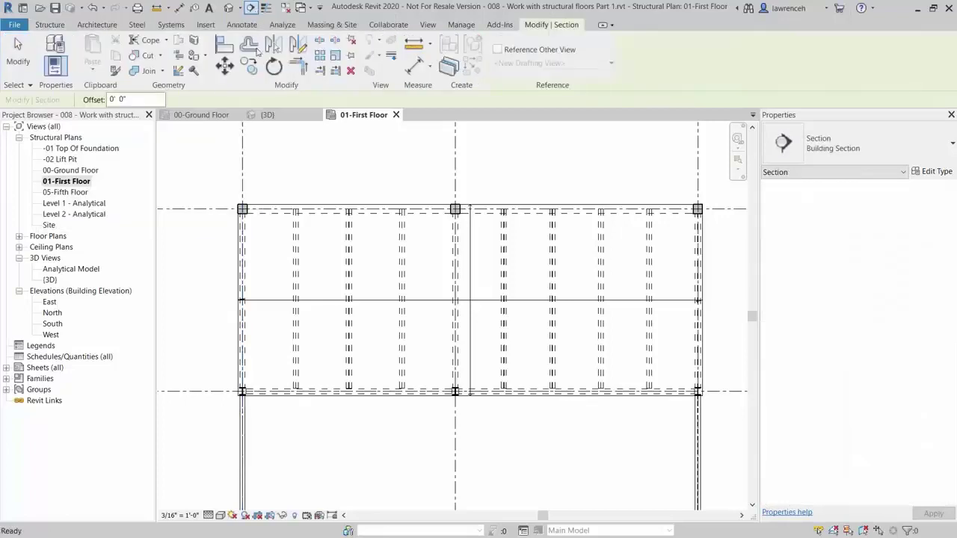
{"action": "left_click", "coordinate": [193, 350]}
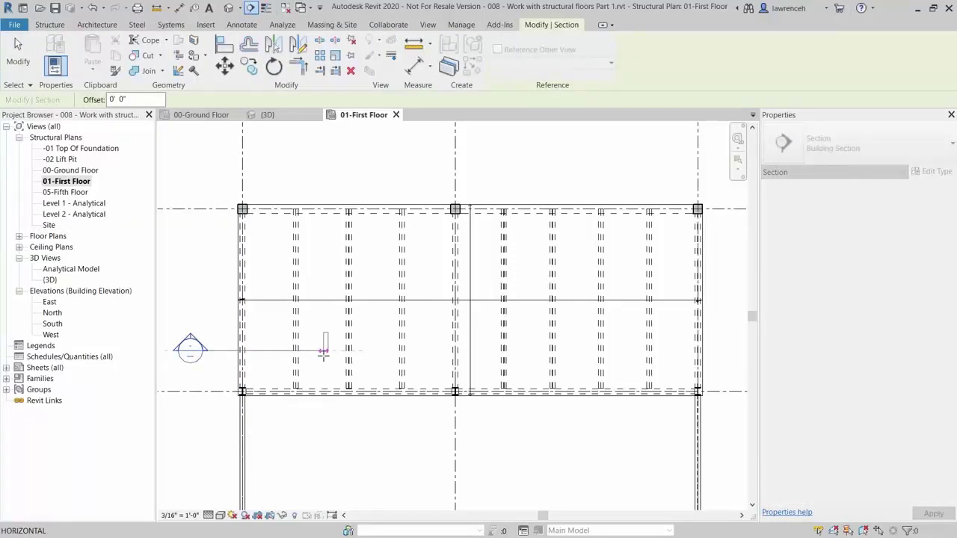
{"action": "left_click", "coordinate": [324, 350]}
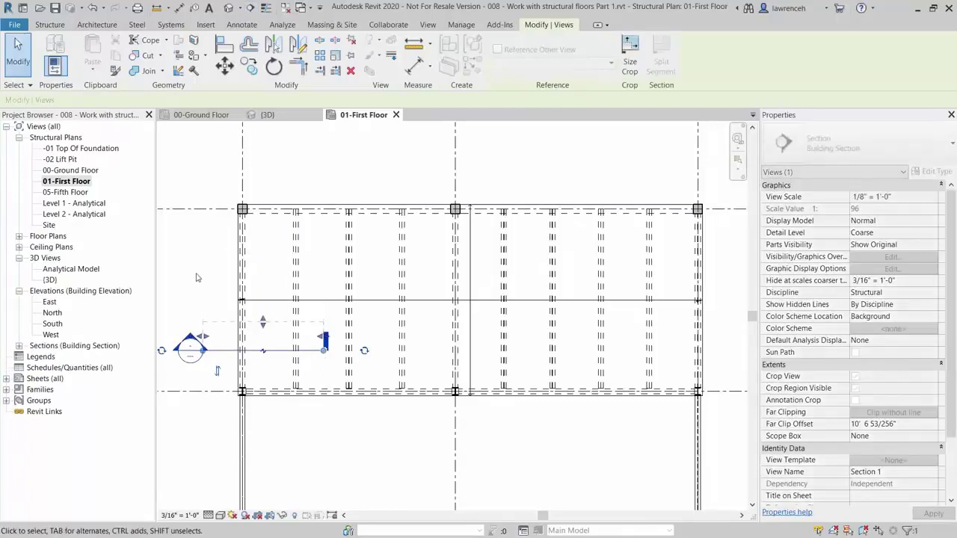
{"action": "key", "text": "Escape"}
Open the Section 1 view, set its scale to 1" = 1'-0" and detail level to Fine, and inspect the slab edge over the beam.
{"action": "left_click", "coordinate": [19, 346]}
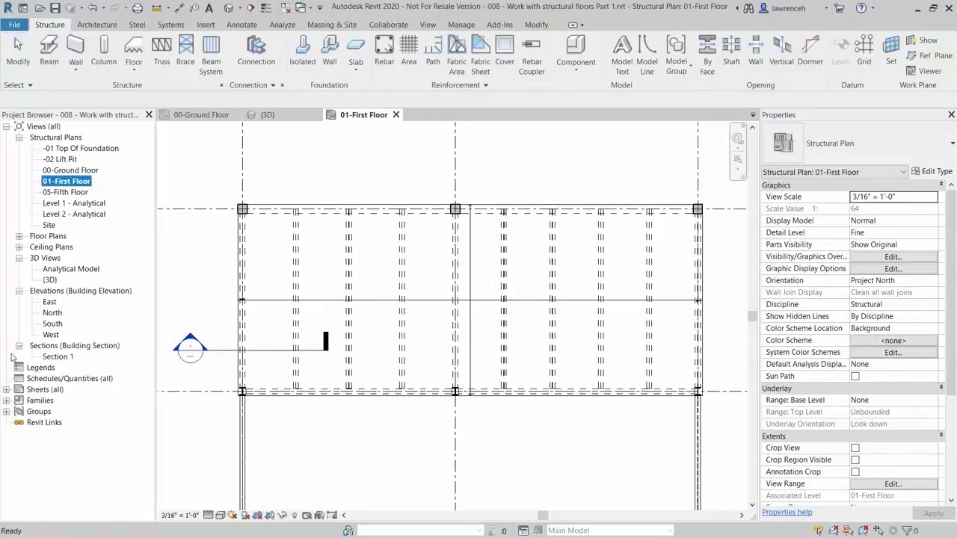
{"action": "double_click", "coordinate": [60, 356]}
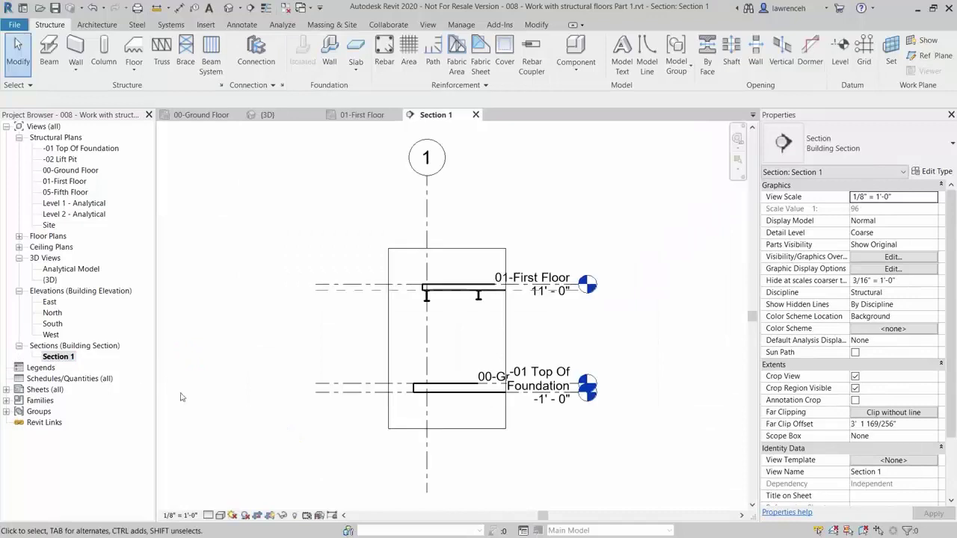
{"action": "left_click", "coordinate": [183, 515]}
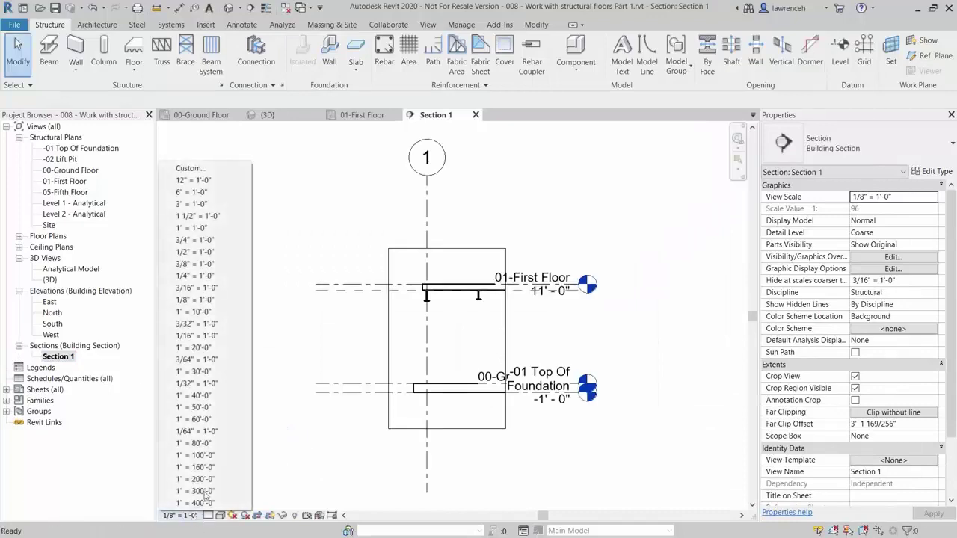
{"action": "left_click", "coordinate": [208, 228]}
{"action": "left_click", "coordinate": [208, 515]}
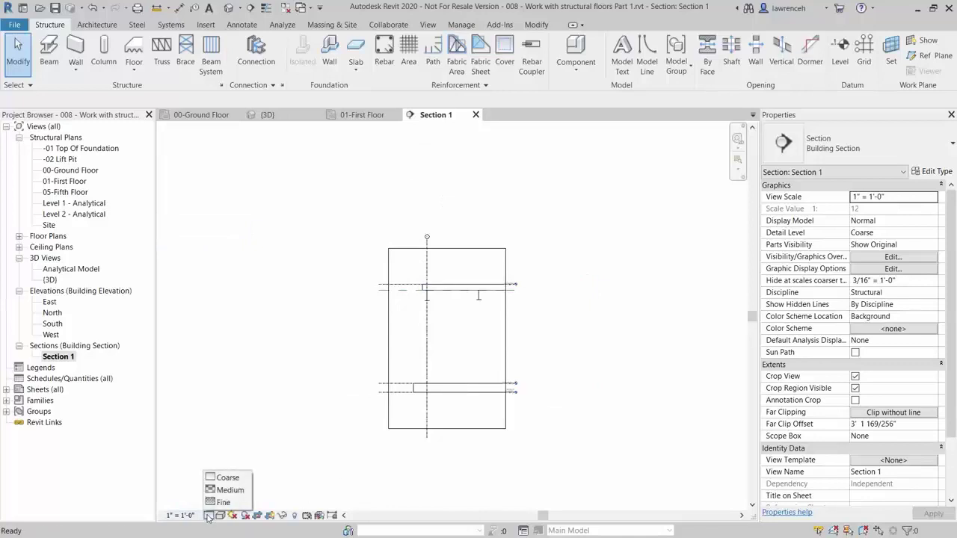
{"action": "left_click", "coordinate": [224, 504]}
{"action": "scroll", "coordinate": [439, 306], "scroll_direction": "up", "scroll_amount": 10}
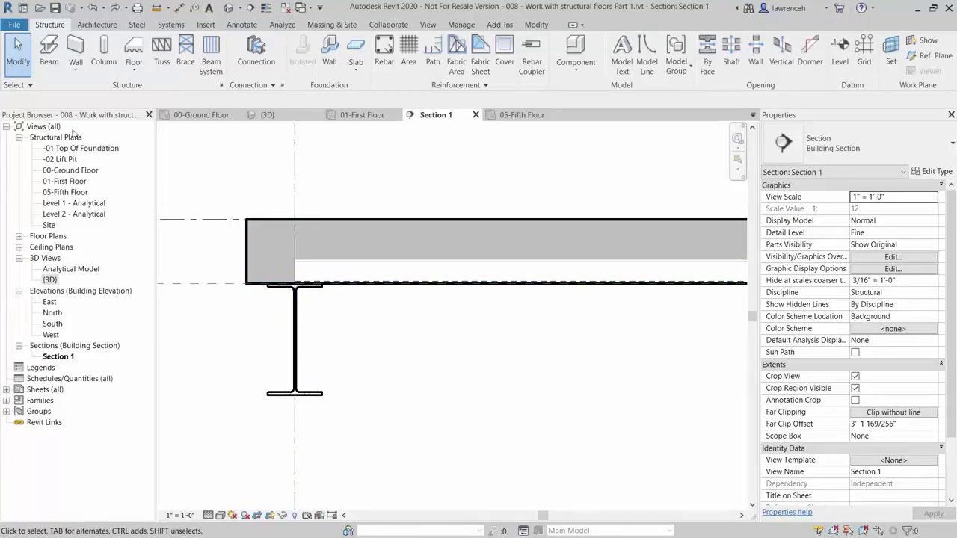
Open the 05-Fifth Floor structural plan and start a structural floor using the 6" Concrete type.
{"action": "double_click", "coordinate": [66, 192]}
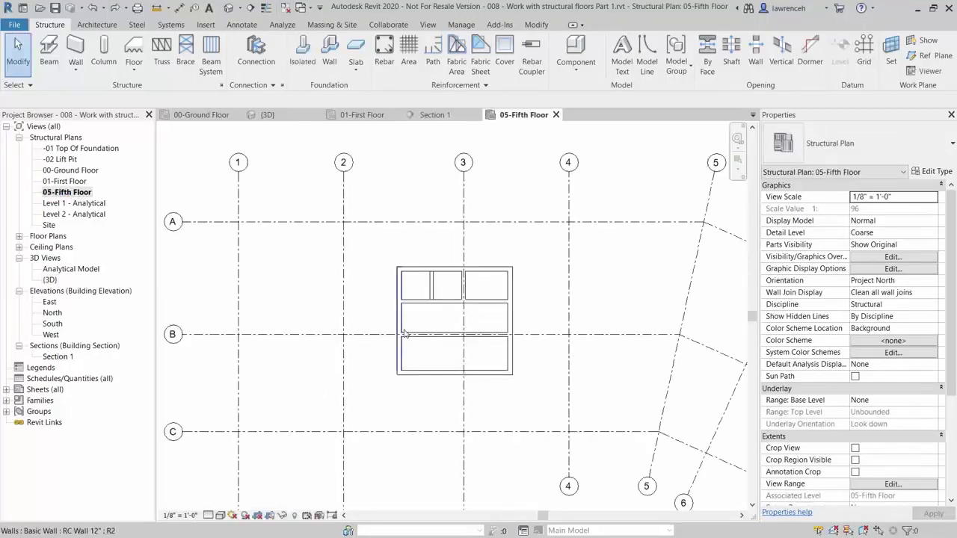
{"action": "scroll", "coordinate": [404, 332], "scroll_direction": "up", "scroll_amount": 5}
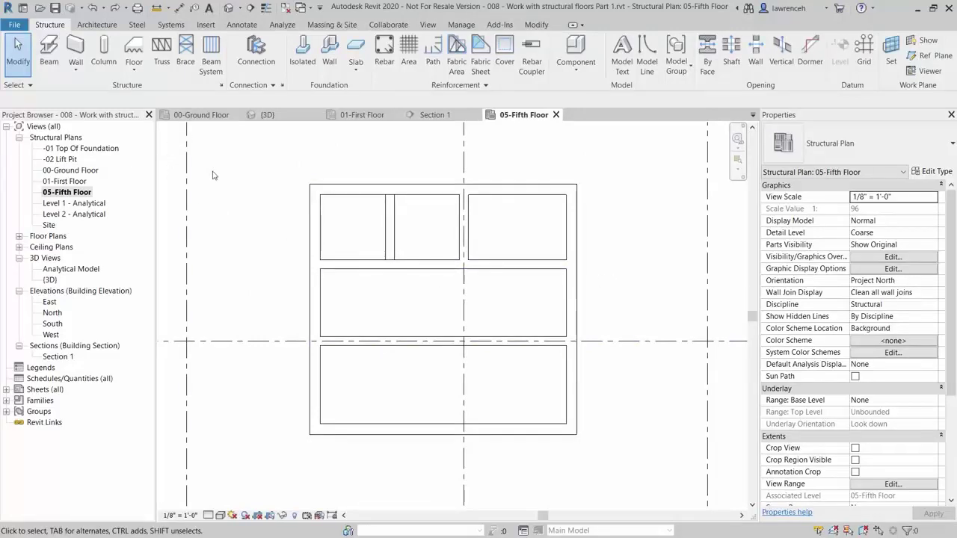
{"action": "left_click", "coordinate": [135, 49]}
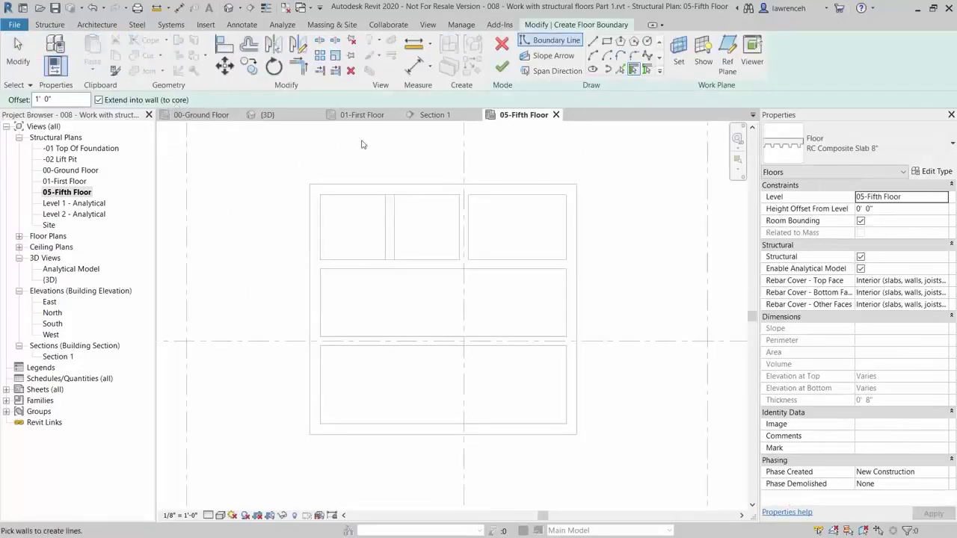
{"action": "left_click", "coordinate": [877, 148]}
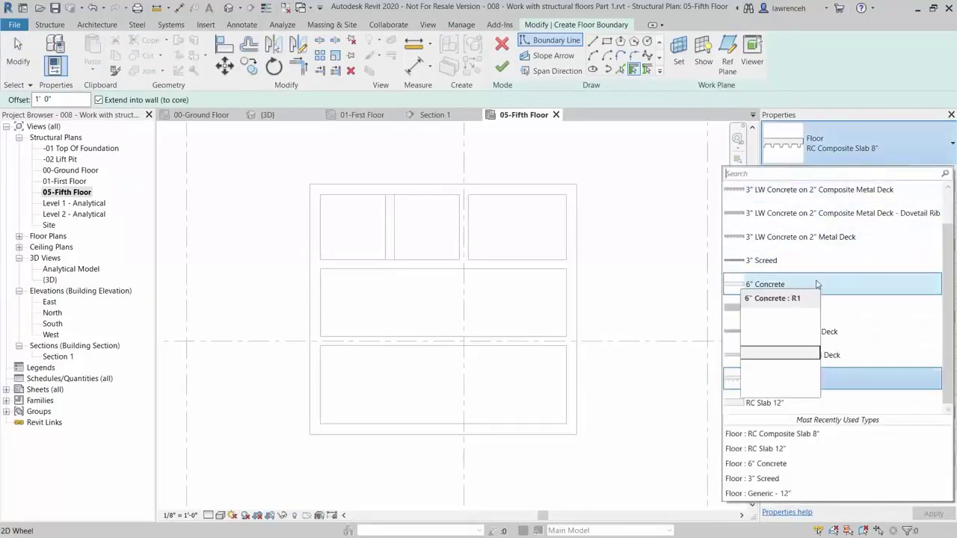
{"action": "left_click", "coordinate": [817, 283]}
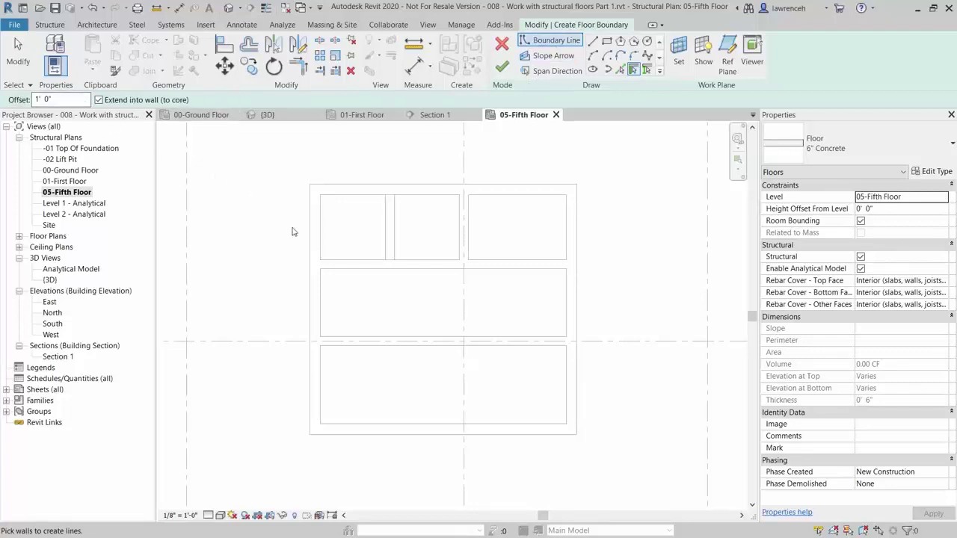
Create the floor boundary from the four outer core walls, offset 1' 0" outside them.
{"action": "left_click", "coordinate": [308, 245]}
{"action": "left_click", "coordinate": [363, 188]}
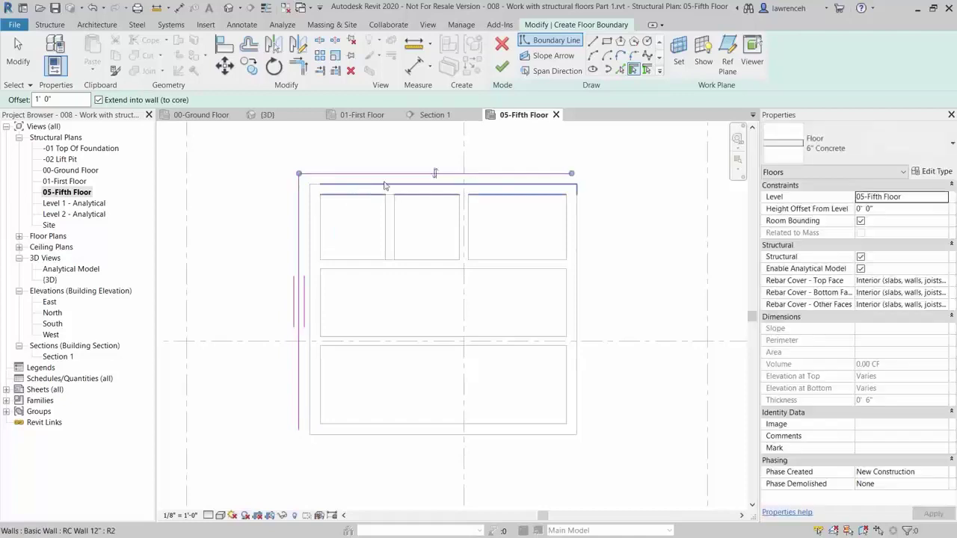
{"action": "left_click", "coordinate": [577, 233]}
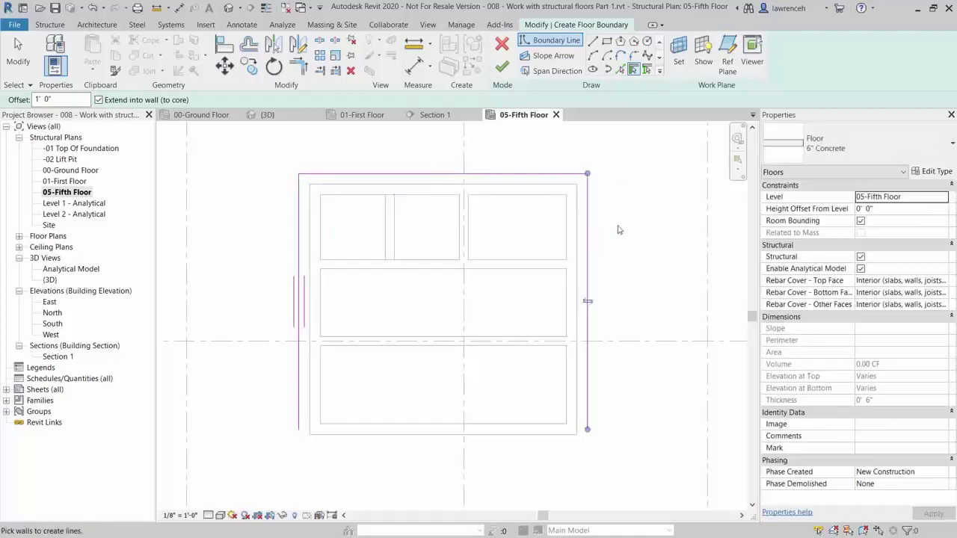
{"action": "left_click", "coordinate": [527, 435]}
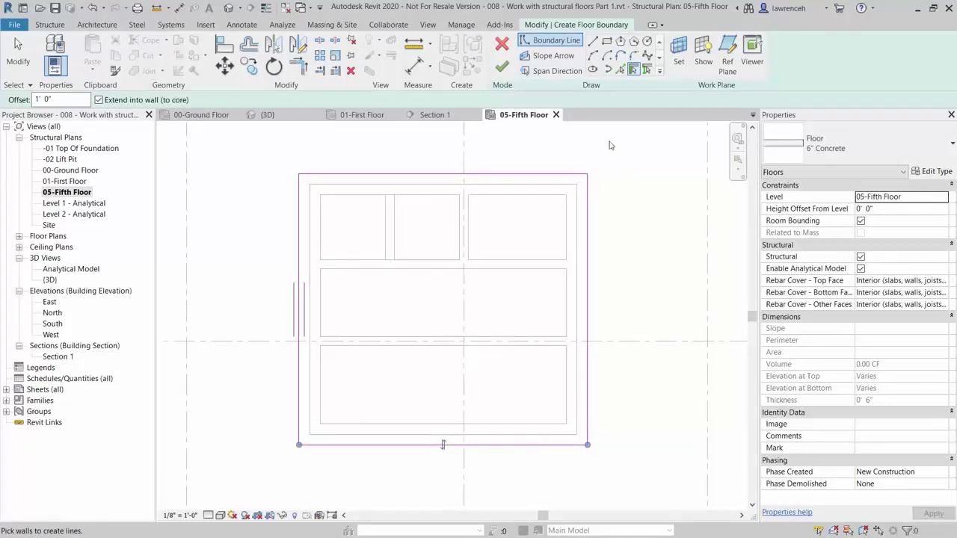
Add a slope arrow along the floor boundary's east edge by picking that boundary line.
{"action": "left_click", "coordinate": [557, 56]}
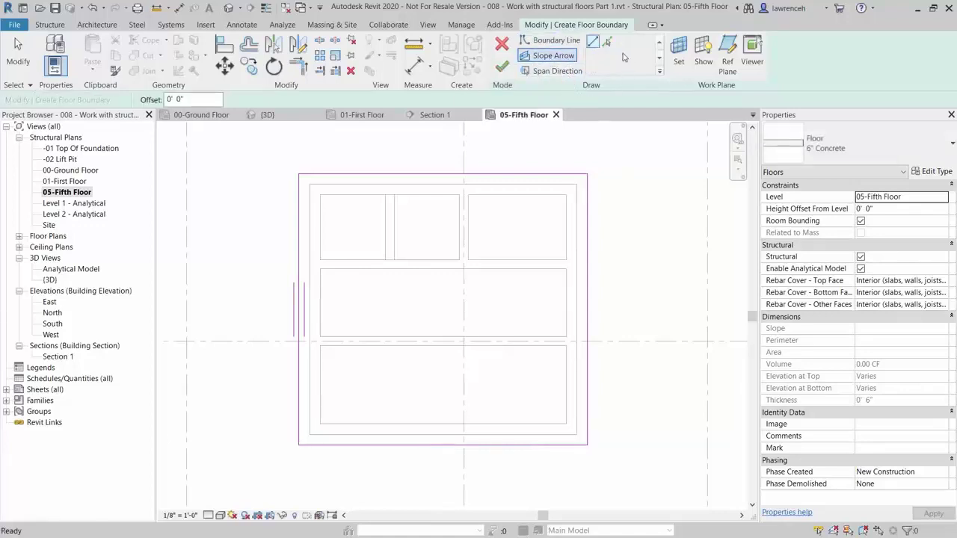
{"action": "left_click", "coordinate": [607, 43]}
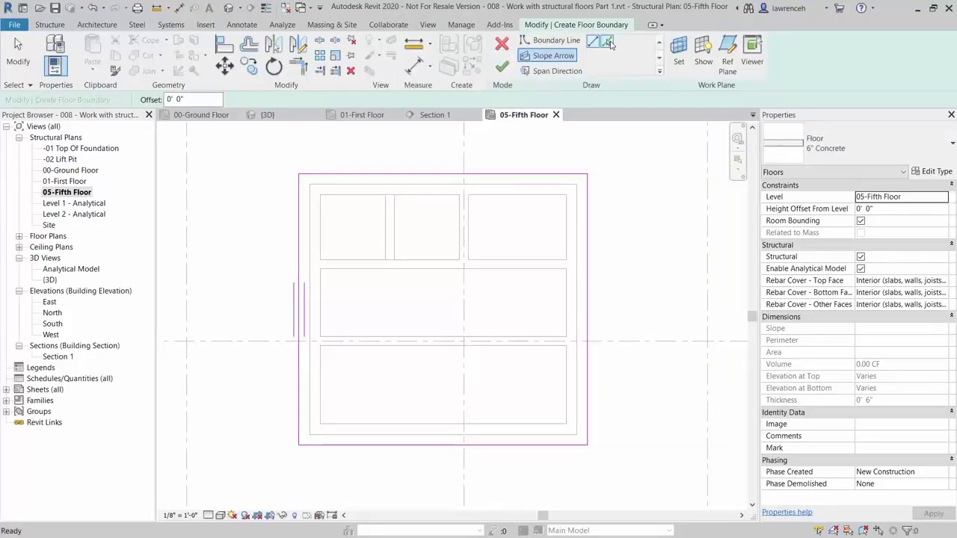
{"action": "left_click", "coordinate": [588, 213]}
{"action": "key", "text": "Escape"}
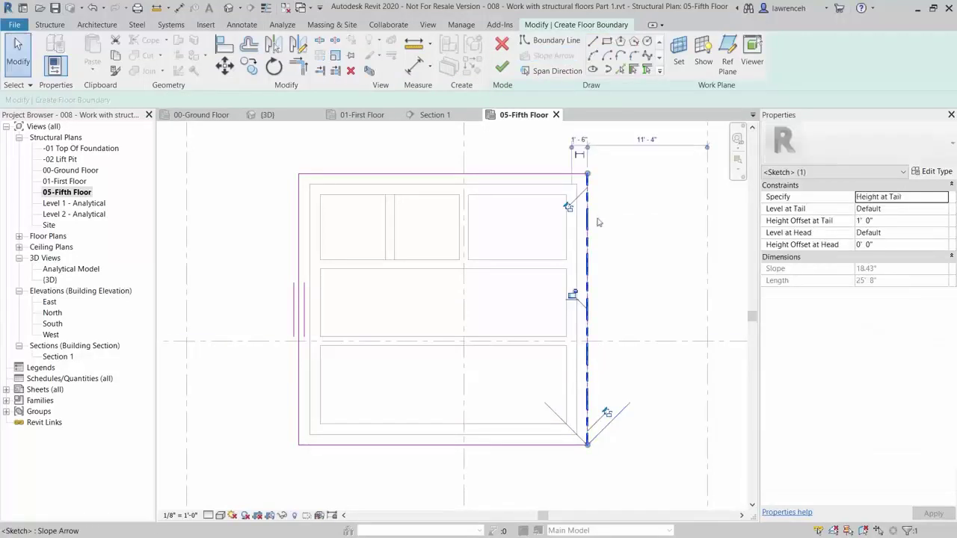
{"action": "middle_click_drag", "start_coordinate": [621, 267], "coordinate": [597, 272]}
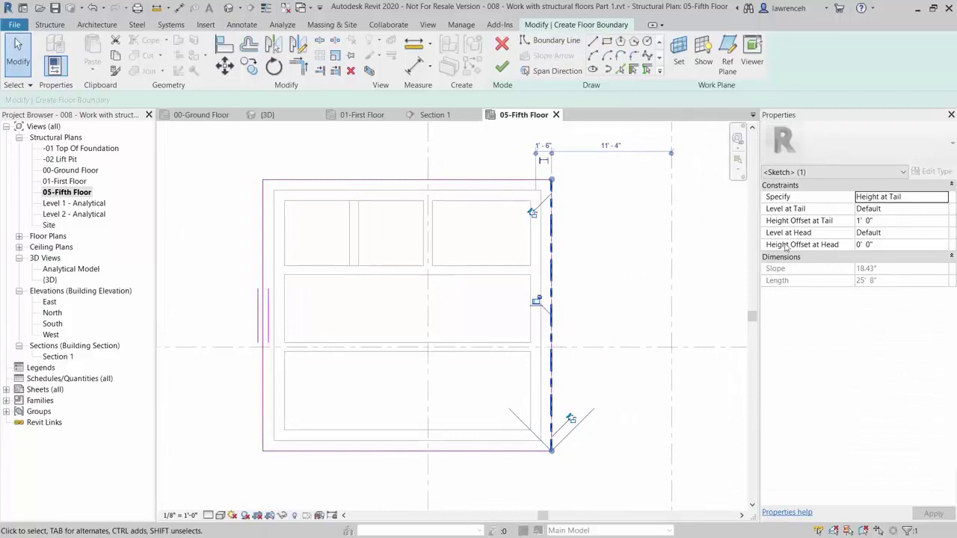
Set the slope arrow's height offset at tail to 0' 0", specify it by Slope at 6°, and finish the floor sketch.
{"action": "left_click", "coordinate": [891, 221]}
{"action": "type", "text": "0"}
{"action": "left_click", "coordinate": [890, 245]}
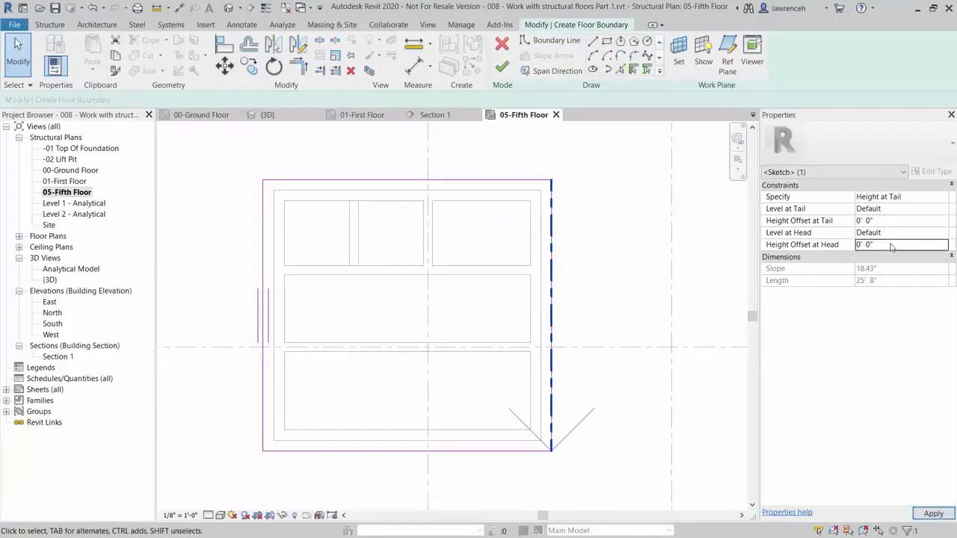
{"action": "left_click", "coordinate": [922, 196]}
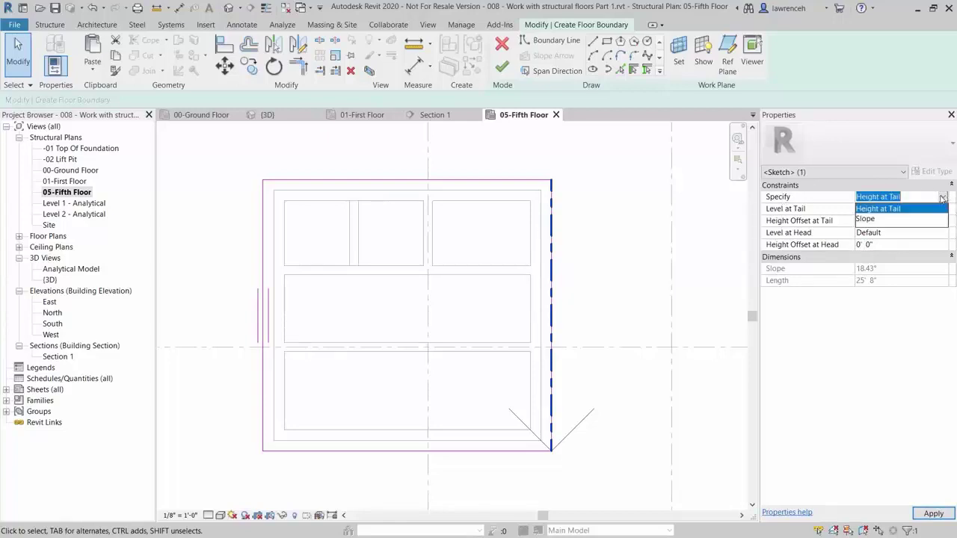
{"action": "left_click", "coordinate": [875, 220]}
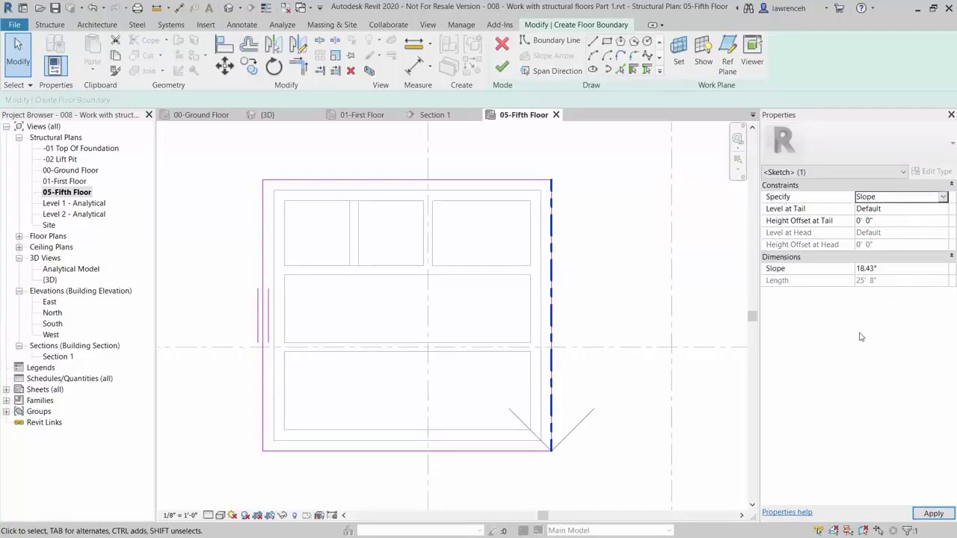
{"action": "left_click", "coordinate": [891, 269]}
{"action": "type", "text": "6"}
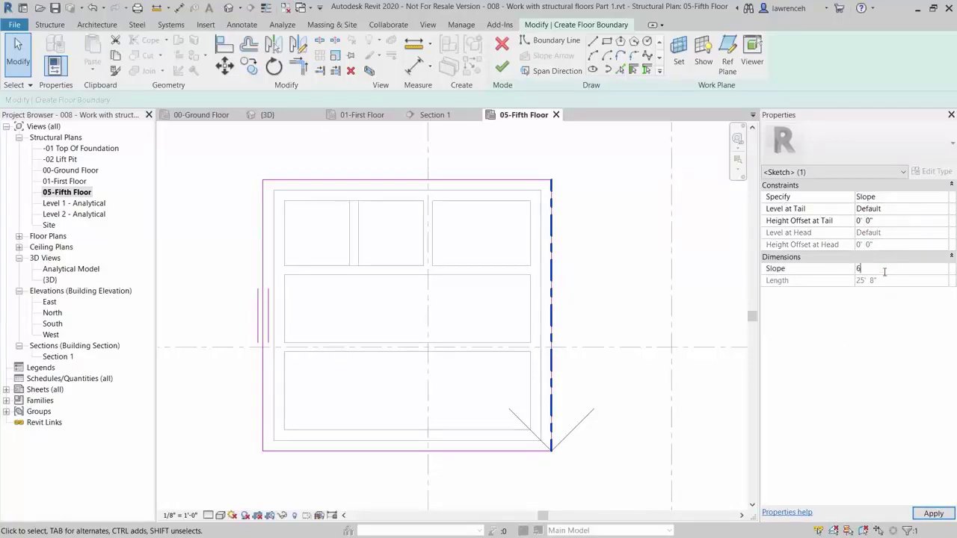
{"action": "key", "text": "Return"}
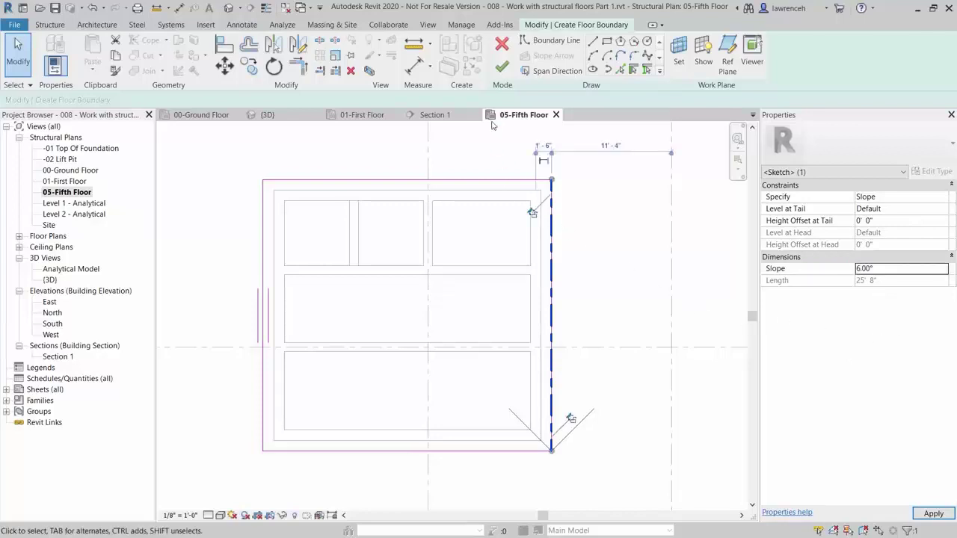
{"action": "left_click", "coordinate": [502, 68]}
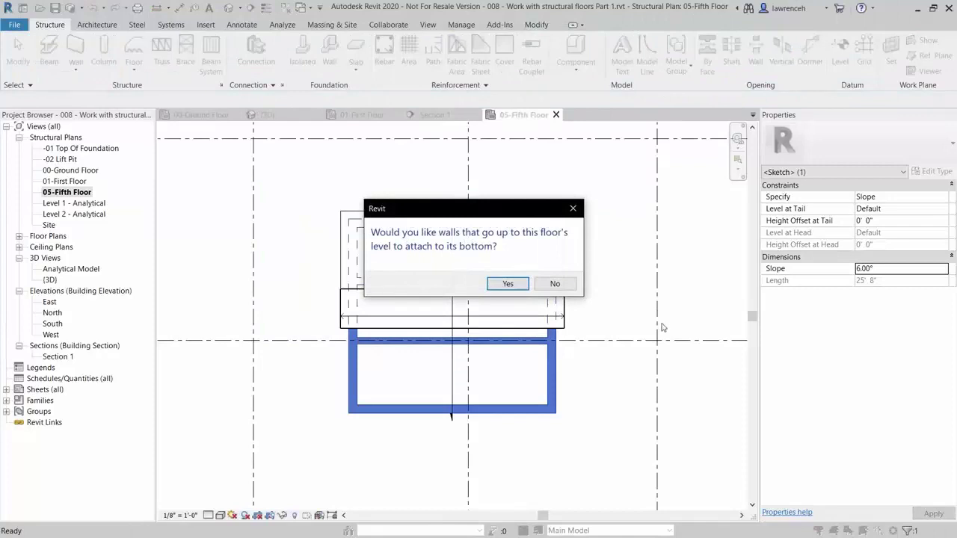
Decline attaching the walls to the new floor's underside and check the sloped floor over the core in the 3D view.
{"action": "left_click_drag", "start_coordinate": [506, 210], "coordinate": [525, 226]}
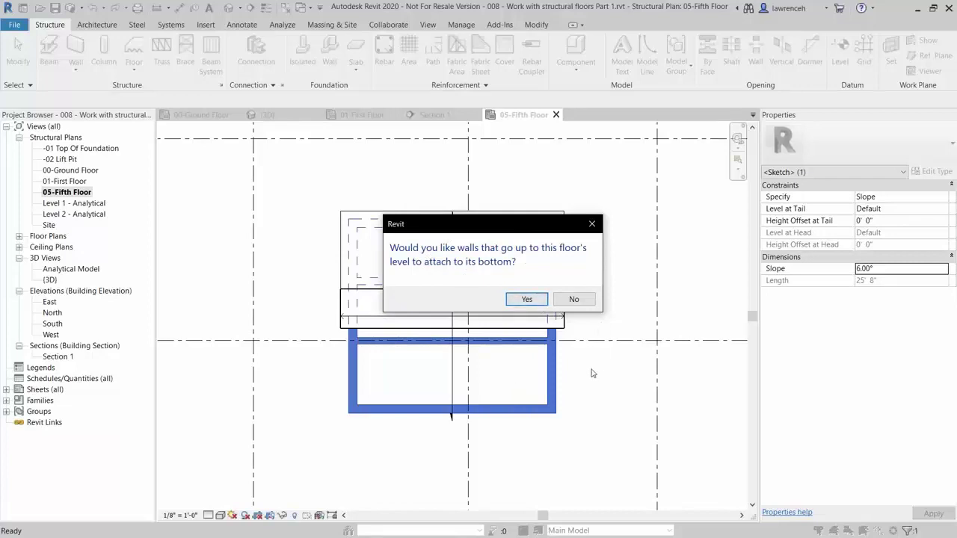
{"action": "left_click", "coordinate": [573, 299]}
{"action": "left_click", "coordinate": [620, 319]}
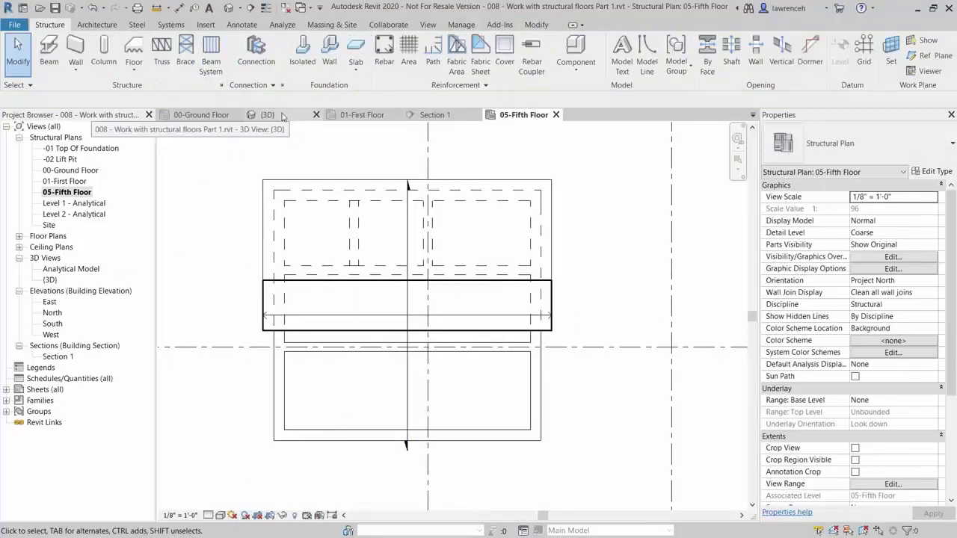
{"action": "left_click", "coordinate": [283, 117]}
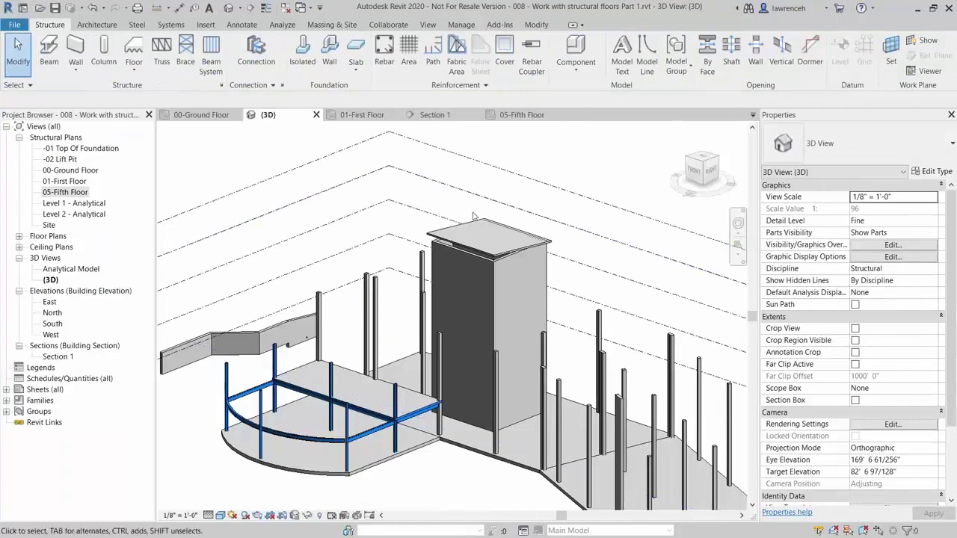
{"action": "scroll", "coordinate": [499, 237], "scroll_direction": "up", "scroll_amount": 4}
{"action": "middle_click_drag", "start_coordinate": [499, 237], "coordinate": [565, 223], "text": "shift"}
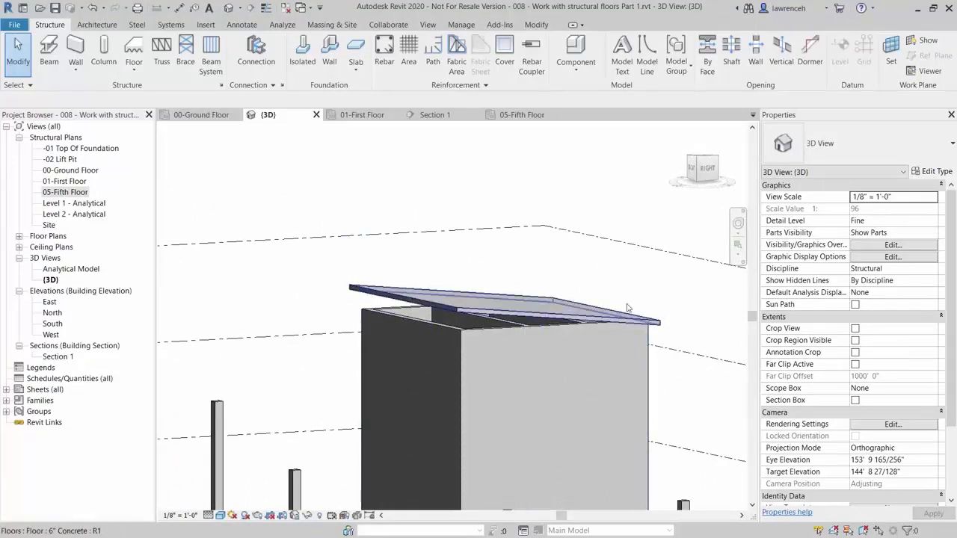
{"action": "middle_click_drag", "start_coordinate": [693, 365], "coordinate": [661, 351], "text": "shift"}
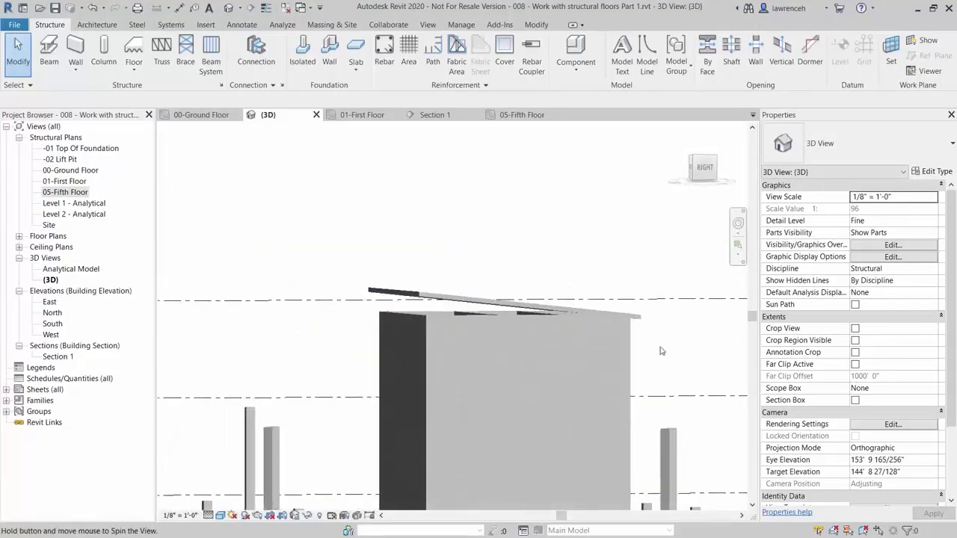
Select the core walls below the sloped floor and attach their tops to it.
{"action": "left_click", "coordinate": [333, 362]}
{"action": "middle_click_drag", "start_coordinate": [448, 224], "coordinate": [506, 244], "text": "shift"}
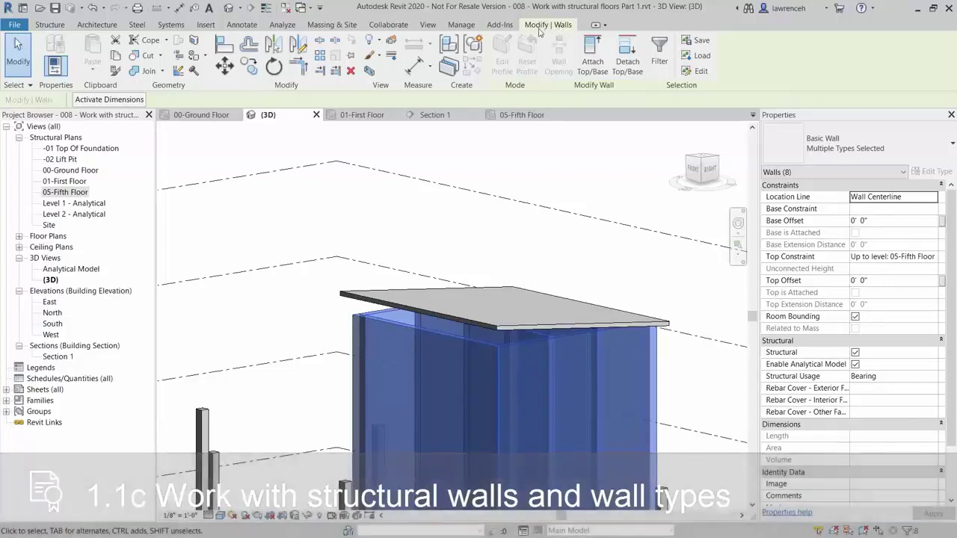
{"action": "left_click", "coordinate": [592, 66]}
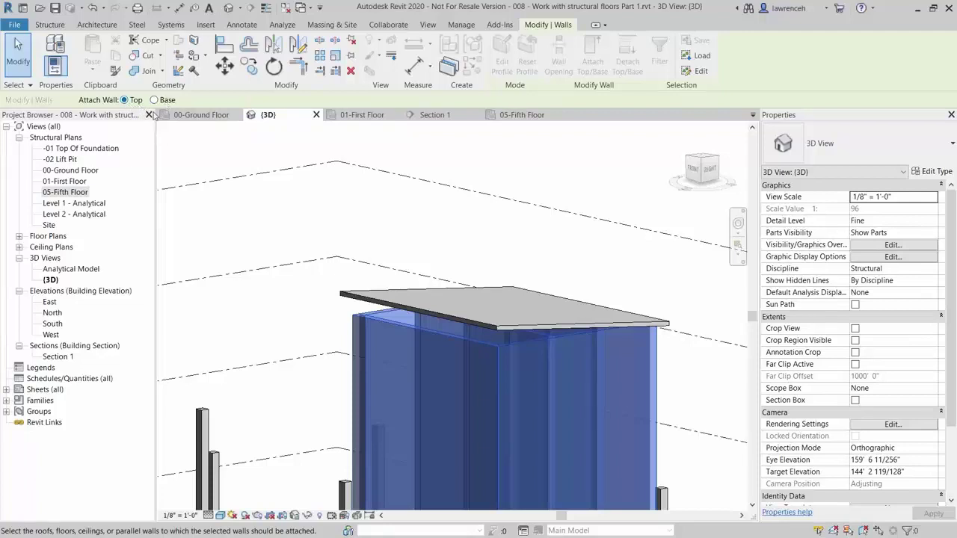
{"action": "left_click", "coordinate": [502, 285]}
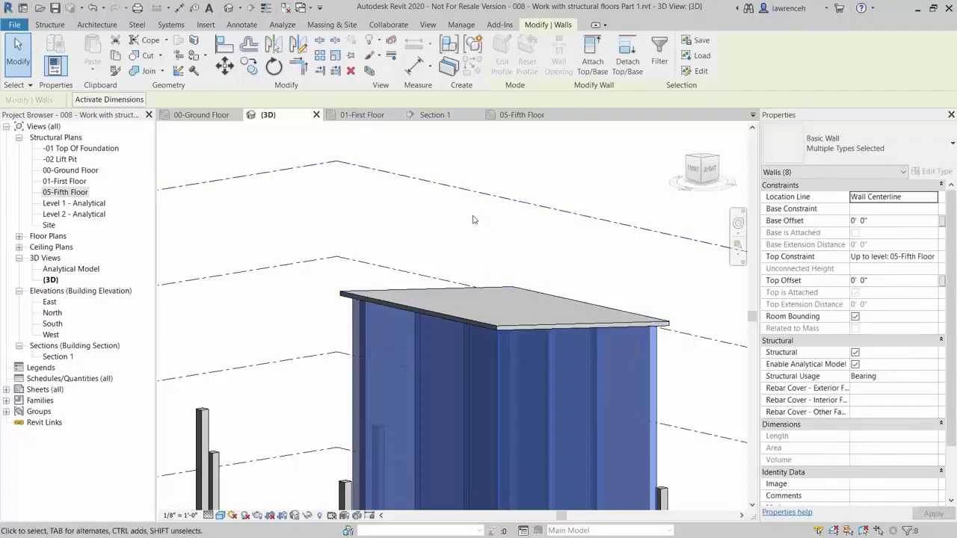
{"action": "left_click", "coordinate": [473, 220]}
Try a 12° slope on the 6" Concrete floor over the core, and return it to 6°.
{"action": "mouse_move", "coordinate": [579, 259]}
{"action": "middle_mouse_down", "text": "shift"}
{"action": "mouse_move", "coordinate": [538, 214]}
{"action": "mouse_move", "coordinate": [460, 201]}
{"action": "mouse_move", "coordinate": [452, 216]}
{"action": "mouse_move", "coordinate": [583, 271]}
{"action": "mouse_move", "coordinate": [583, 256]}
{"action": "middle_mouse_up", "text": "shift"}
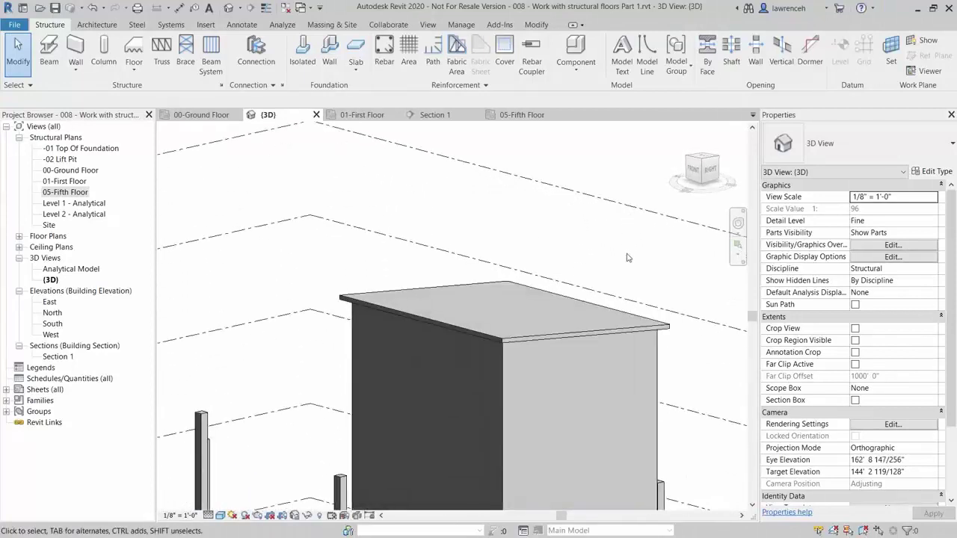
{"action": "left_click", "coordinate": [663, 323]}
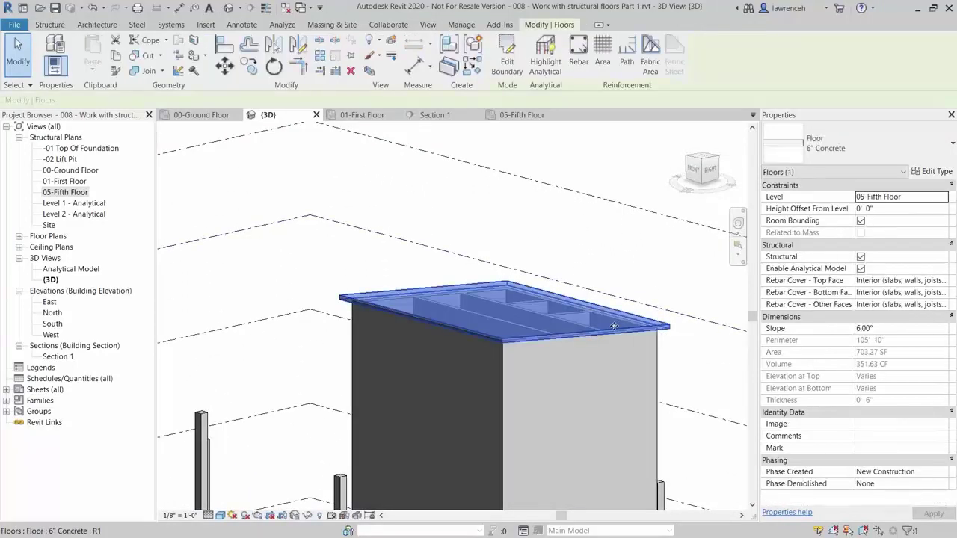
{"action": "left_click", "coordinate": [879, 328]}
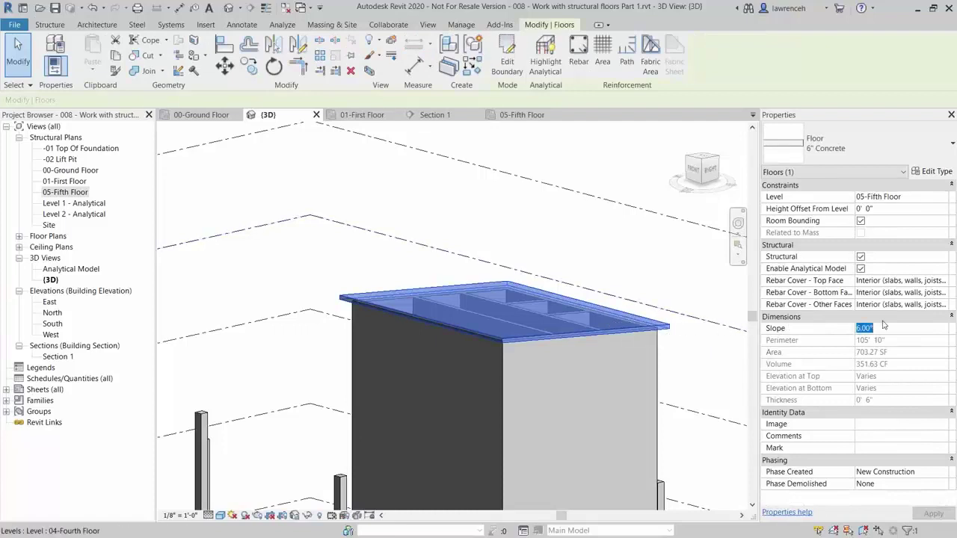
{"action": "type", "text": "12"}
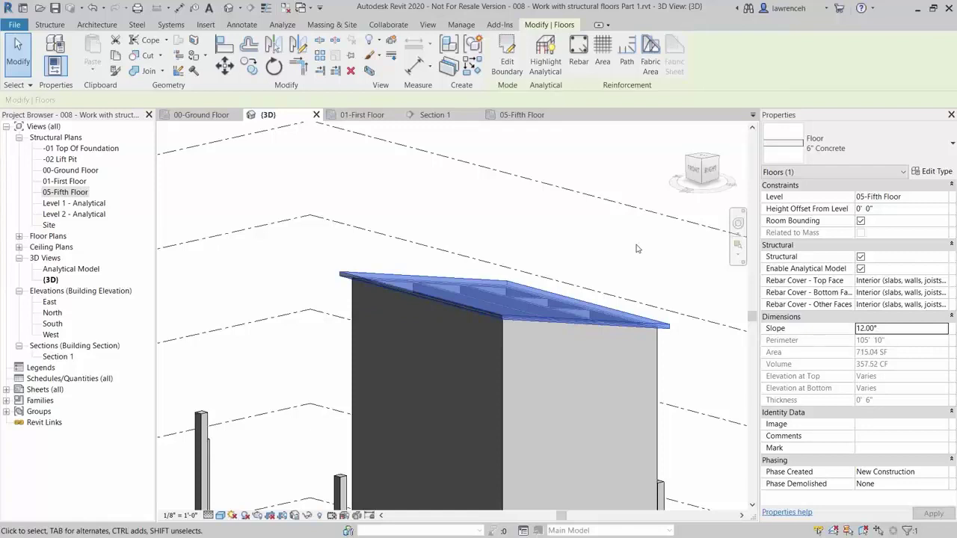
{"action": "double_click", "coordinate": [888, 330]}
{"action": "type", "text": "6"}
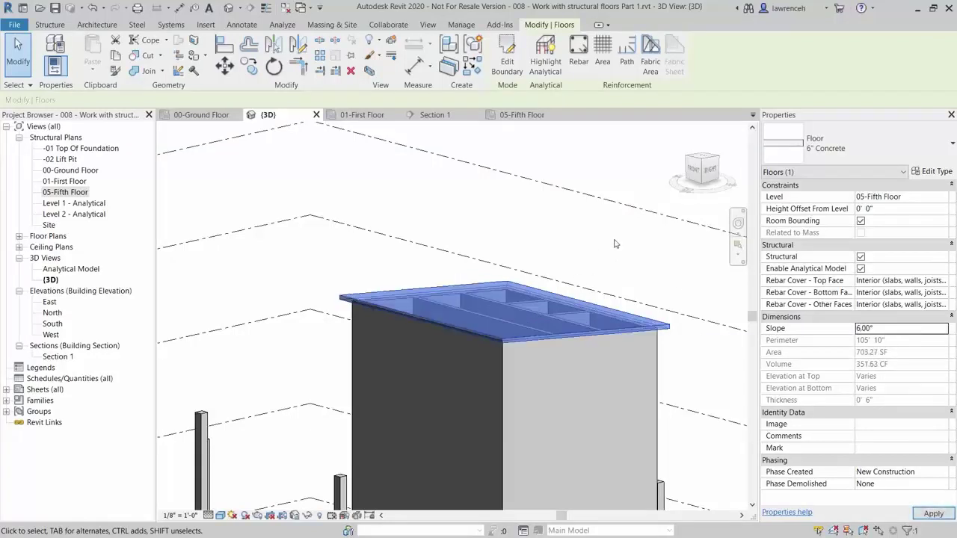
{"action": "left_click", "coordinate": [615, 244]}
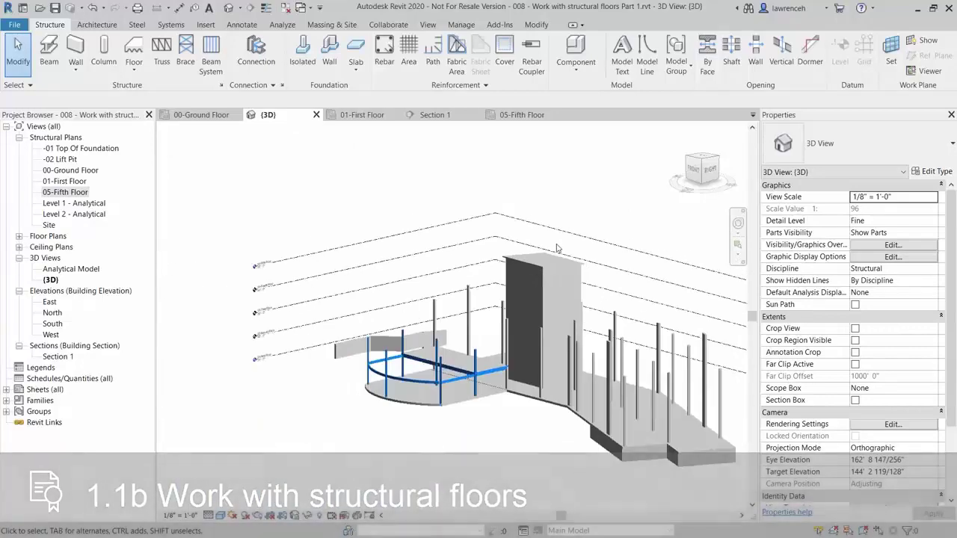
Start a slab edge for the curved RC Slab 12" ground floor and set its type's profile to Slab Edge-Thickened : 36" x 12".
{"action": "scroll", "coordinate": [480, 452], "scroll_direction": "up", "scroll_amount": 5}
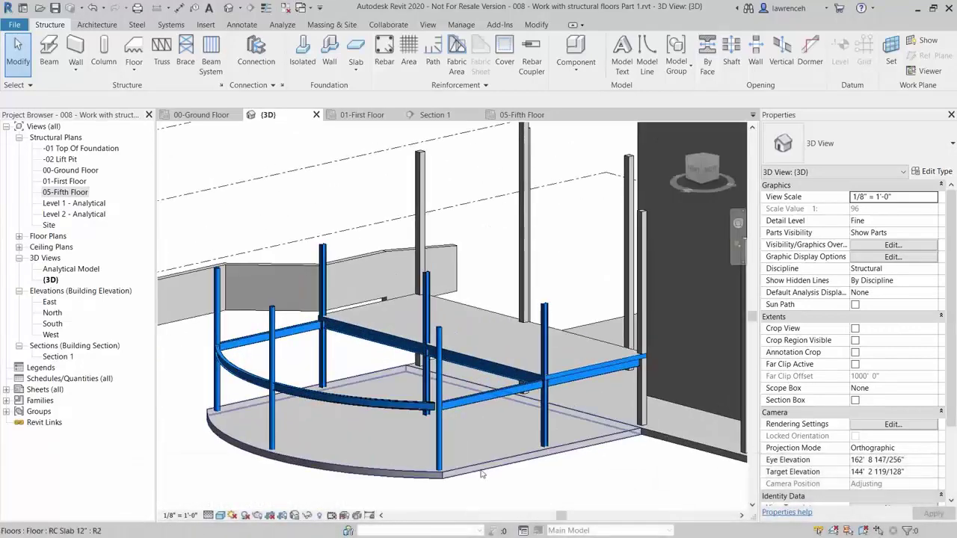
{"action": "left_click", "coordinate": [483, 471]}
{"action": "middle_click_drag", "start_coordinate": [483, 471], "coordinate": [636, 485], "text": "shift"}
{"action": "key", "text": "Escape"}
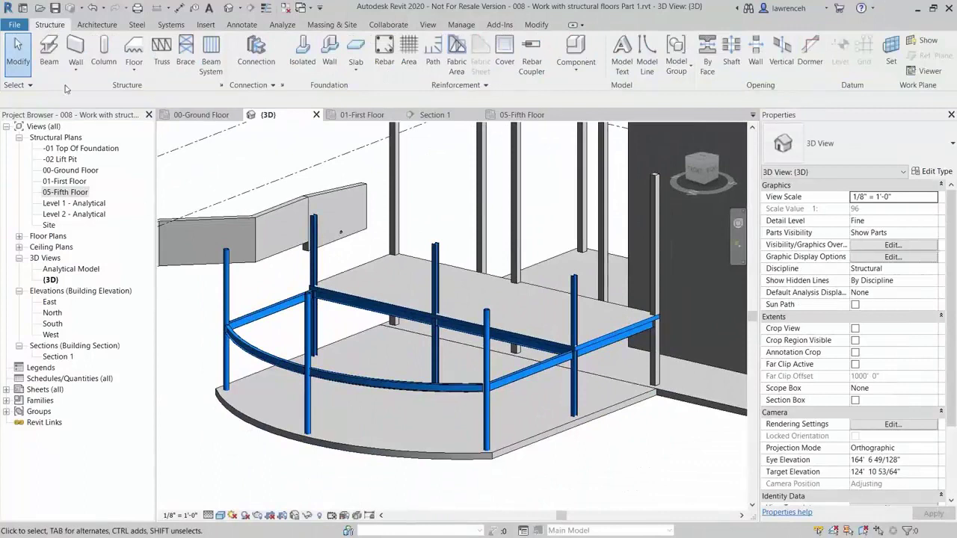
{"action": "left_click", "coordinate": [136, 71]}
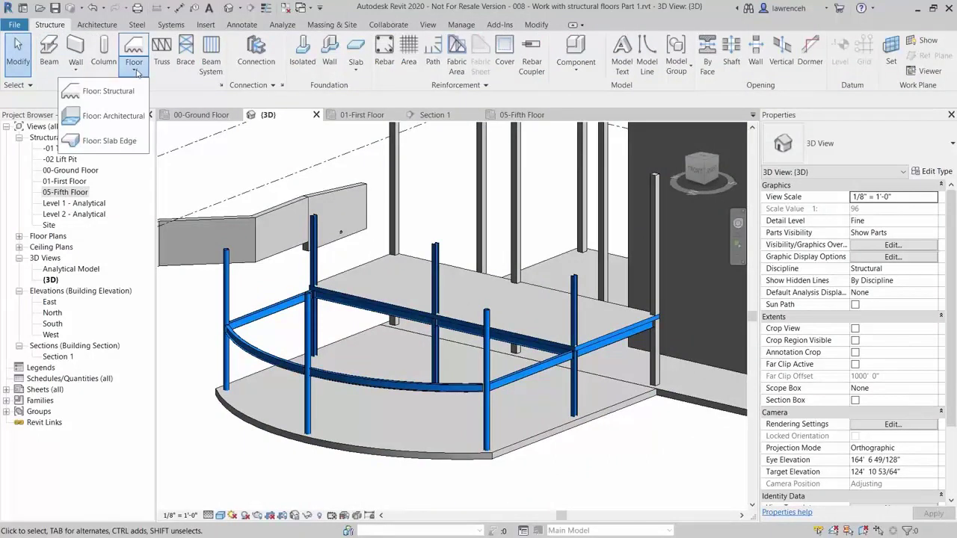
{"action": "left_click", "coordinate": [124, 146]}
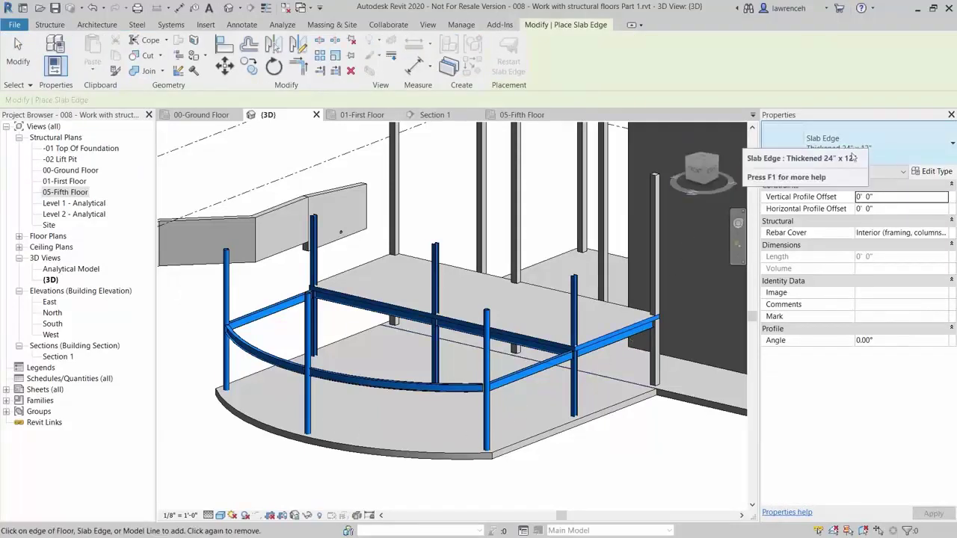
{"action": "left_click", "coordinate": [935, 171]}
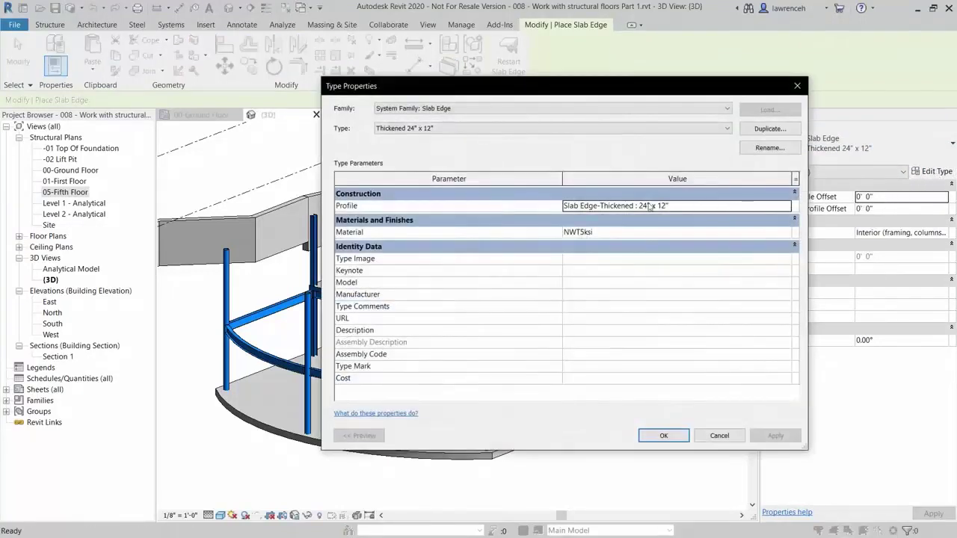
{"action": "left_click", "coordinate": [719, 205]}
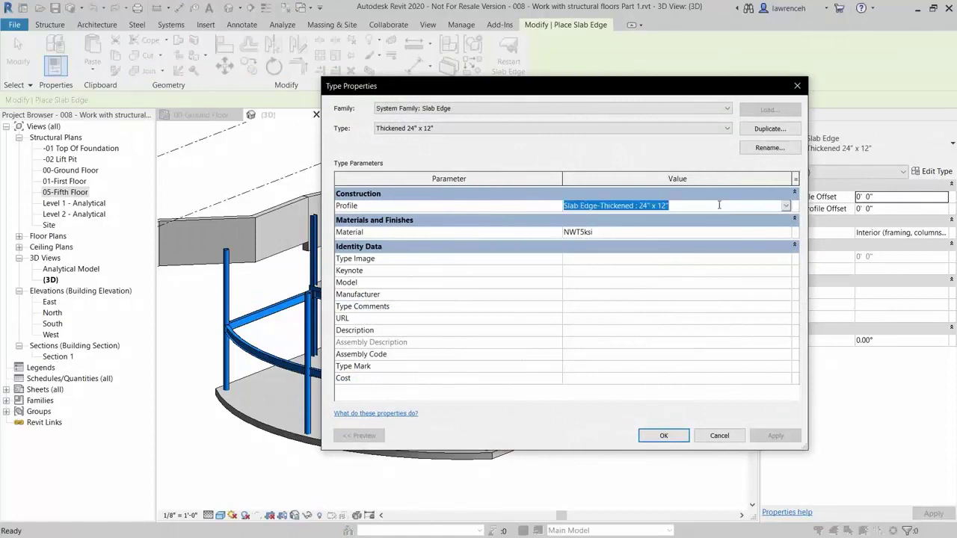
{"action": "left_click", "coordinate": [785, 206]}
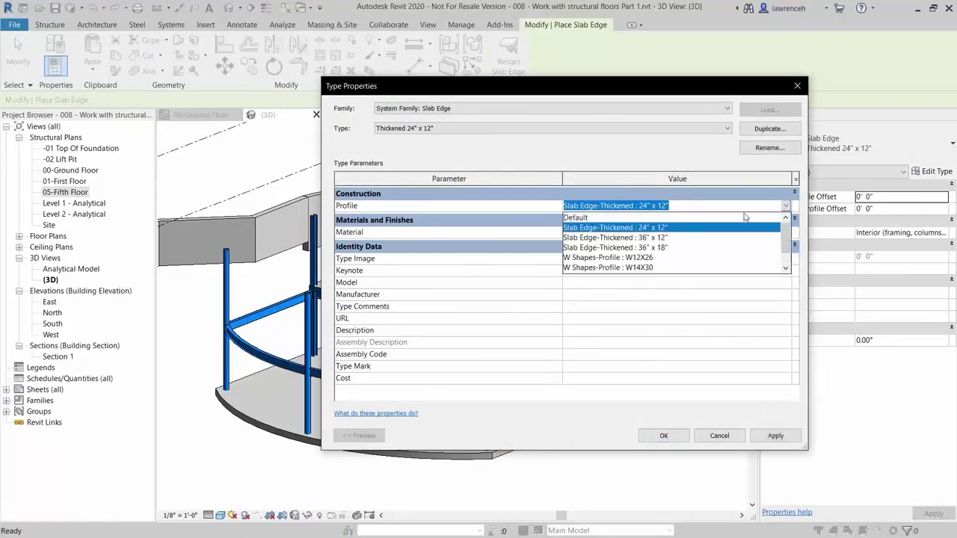
{"action": "left_click", "coordinate": [681, 241]}
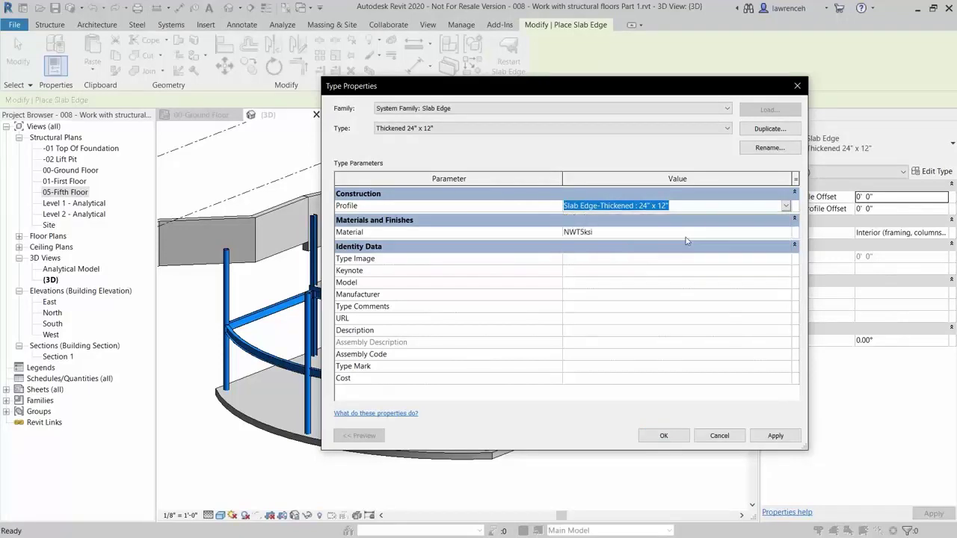
{"action": "left_click", "coordinate": [648, 232]}
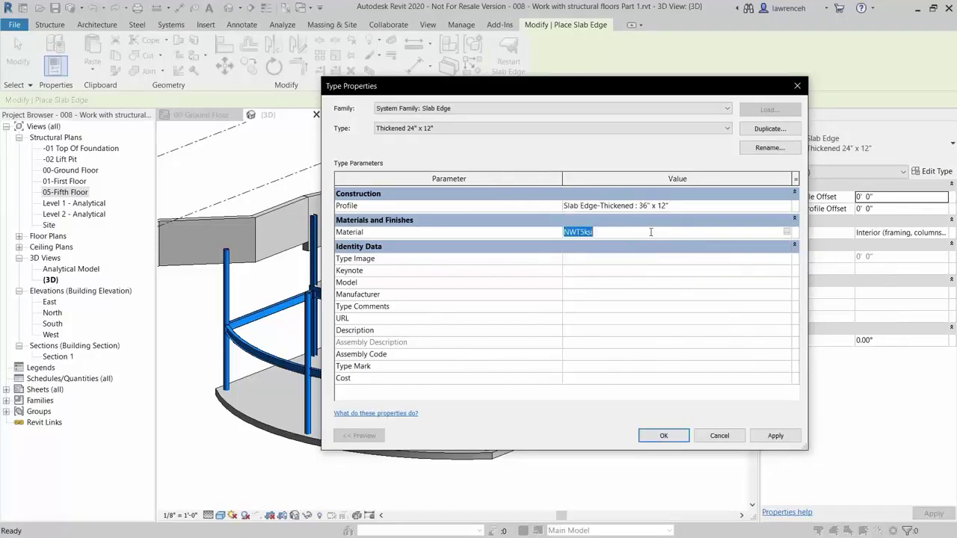
{"action": "left_click", "coordinate": [789, 202]}
Rename the slab edge type as Thickened 36" x 12" and accept the type properties.
{"action": "left_click", "coordinate": [756, 149]}
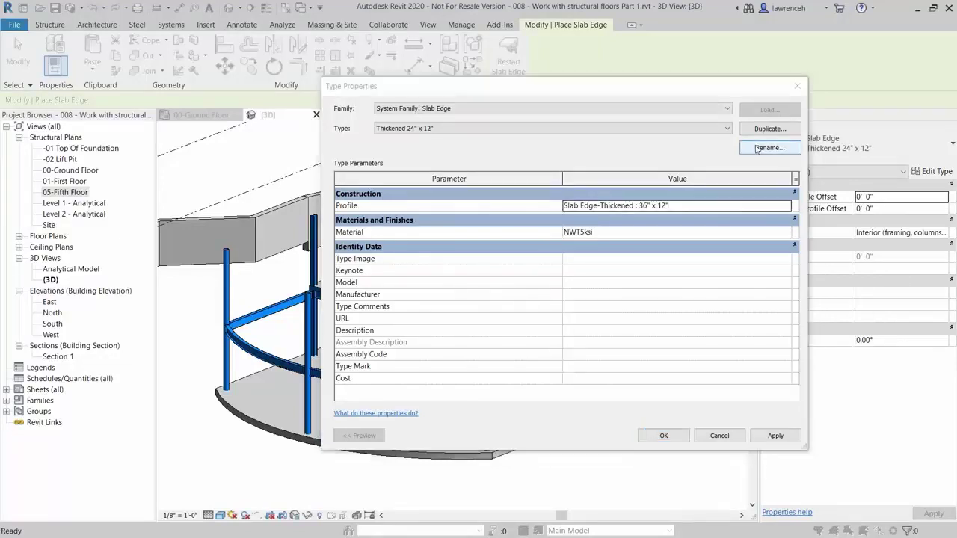
{"action": "left_click", "coordinate": [529, 376]}
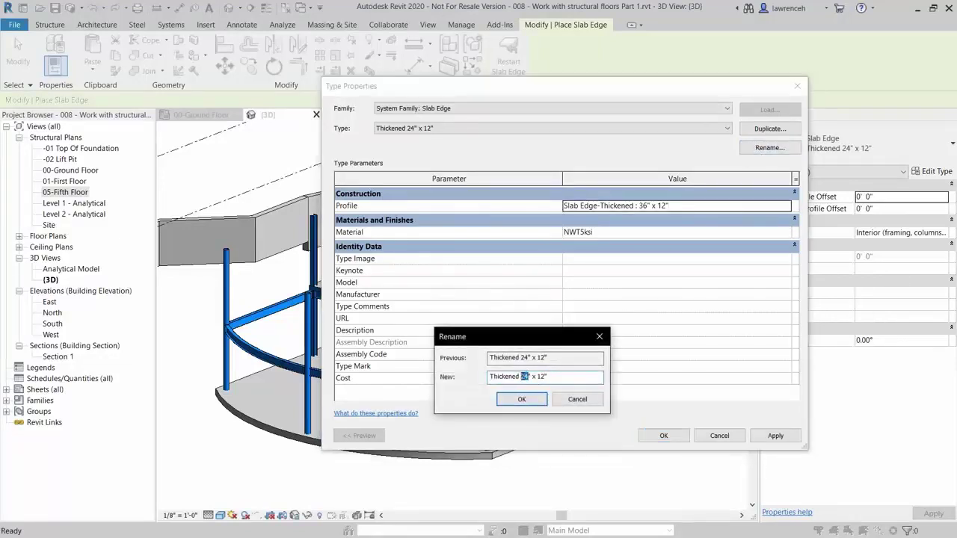
{"action": "type", "text": "36"}
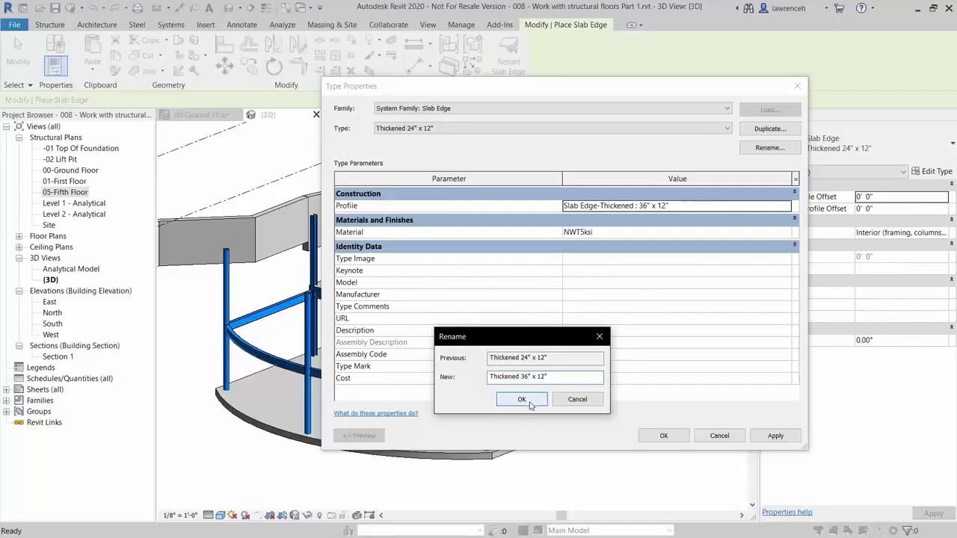
{"action": "left_click", "coordinate": [521, 399]}
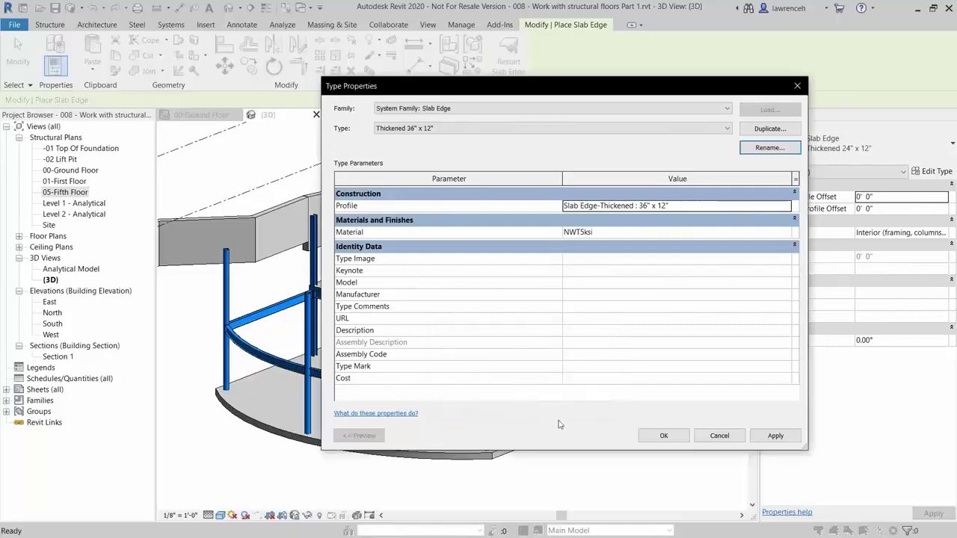
{"action": "left_click", "coordinate": [652, 438]}
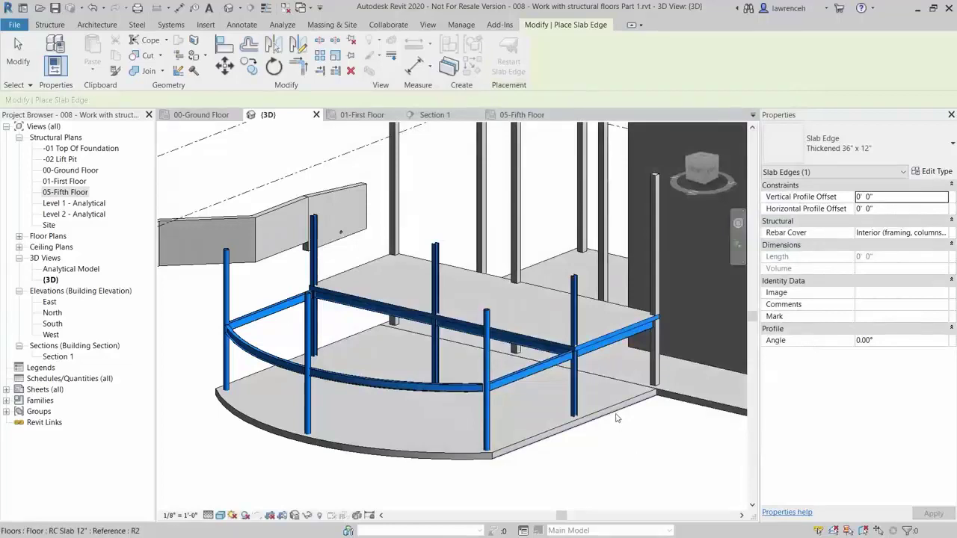
Place the slab edge along the bottom edges of the RC Slab 12" floor, on both straight sides and the curved front.
{"action": "left_click", "coordinate": [616, 419]}
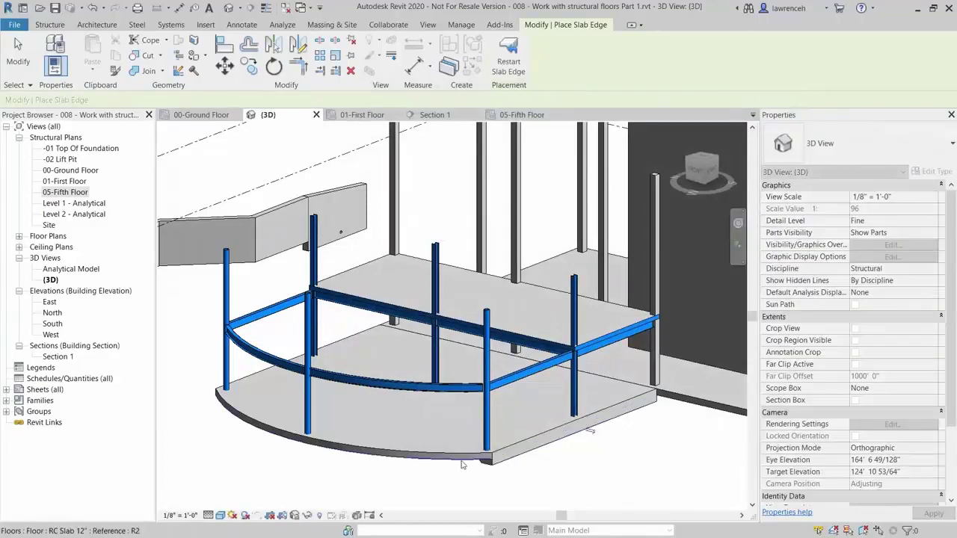
{"action": "middle_click_drag", "start_coordinate": [462, 487], "coordinate": [389, 456], "text": "shift"}
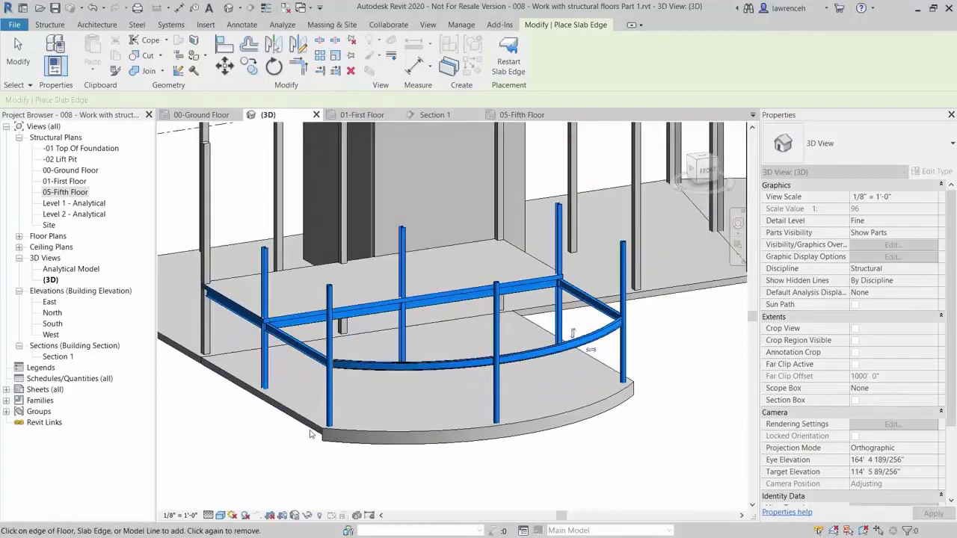
{"action": "middle_click_drag", "start_coordinate": [596, 447], "coordinate": [494, 447], "text": "shift"}
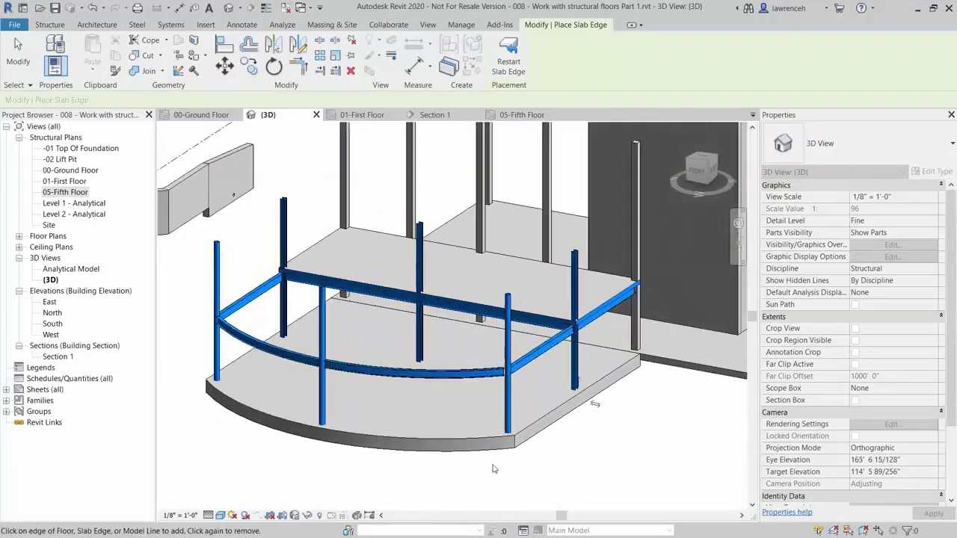
Try flipping the slab edge to project outside the floor, and flip it back underneath the slab.
{"action": "left_click", "coordinate": [594, 407]}
{"action": "key", "text": "Escape"}
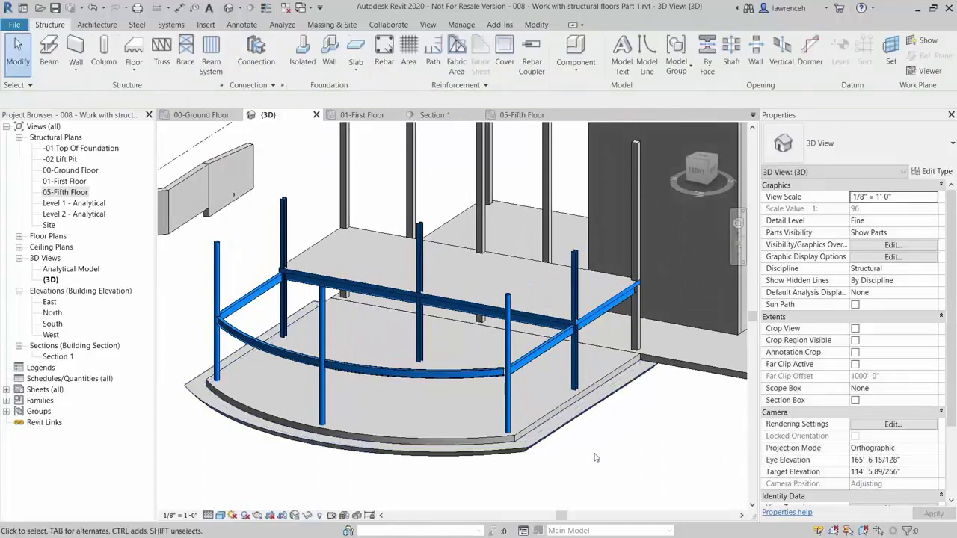
{"action": "left_click", "coordinate": [587, 418]}
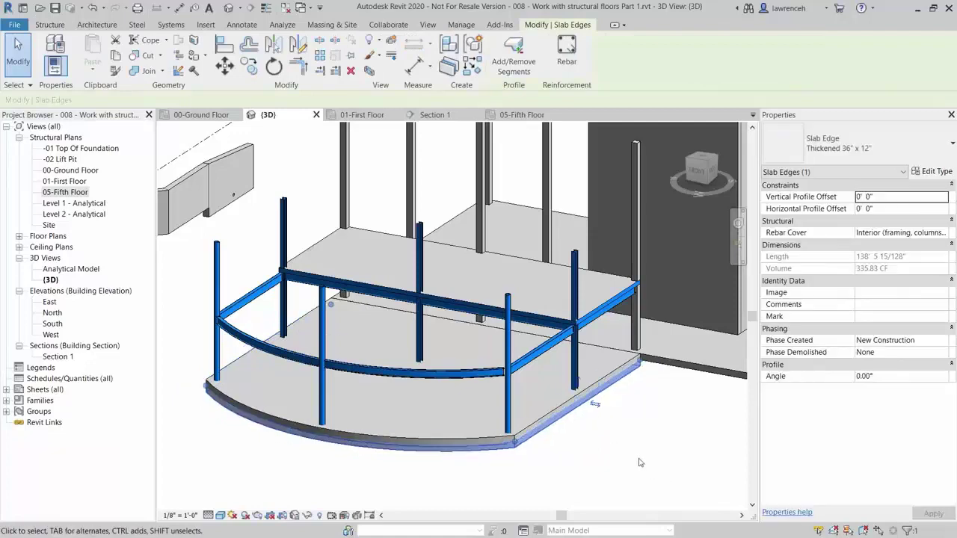
{"action": "left_click", "coordinate": [579, 454]}
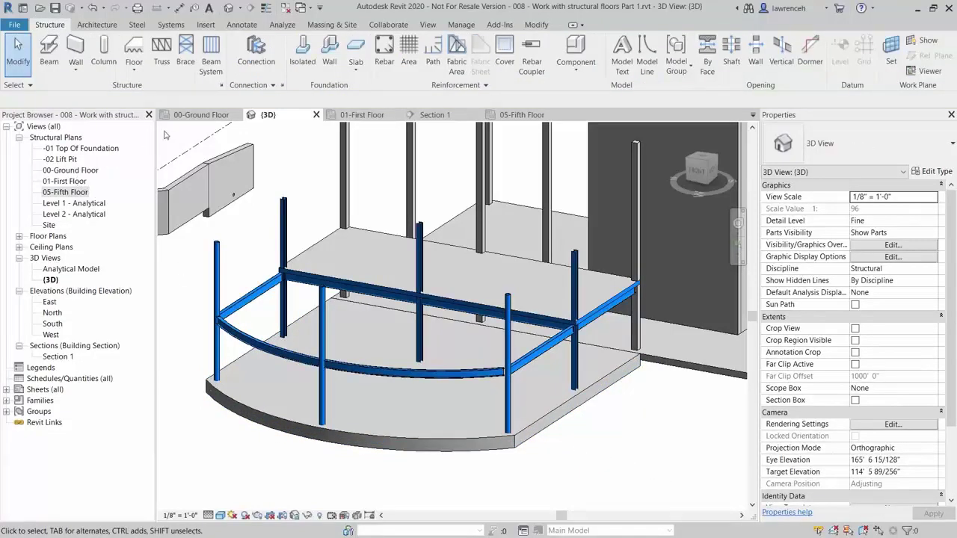
In the 00-Ground Floor plan, cut a short horizontal section across the slab's edge at grid 1, between grids D and E.
{"action": "left_click", "coordinate": [199, 115]}
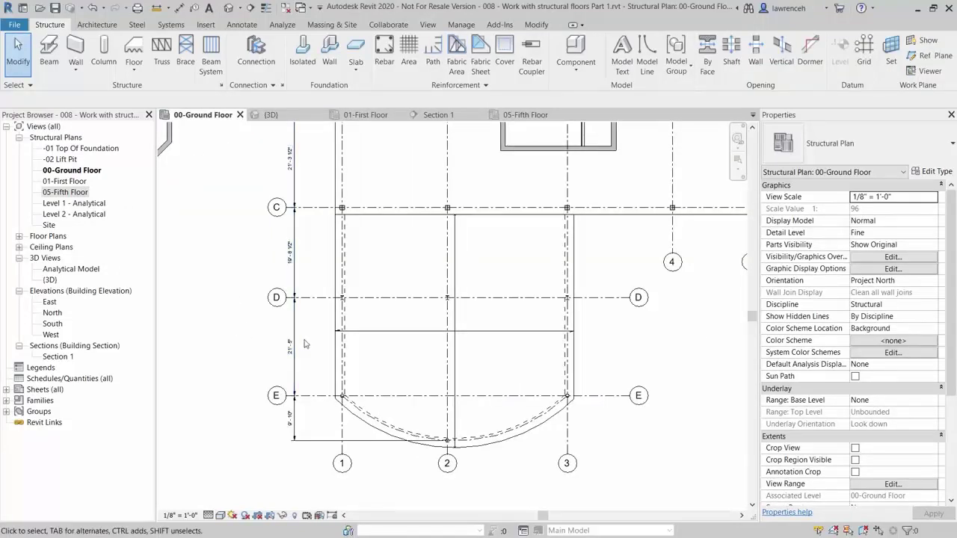
{"action": "left_click", "coordinate": [251, 9]}
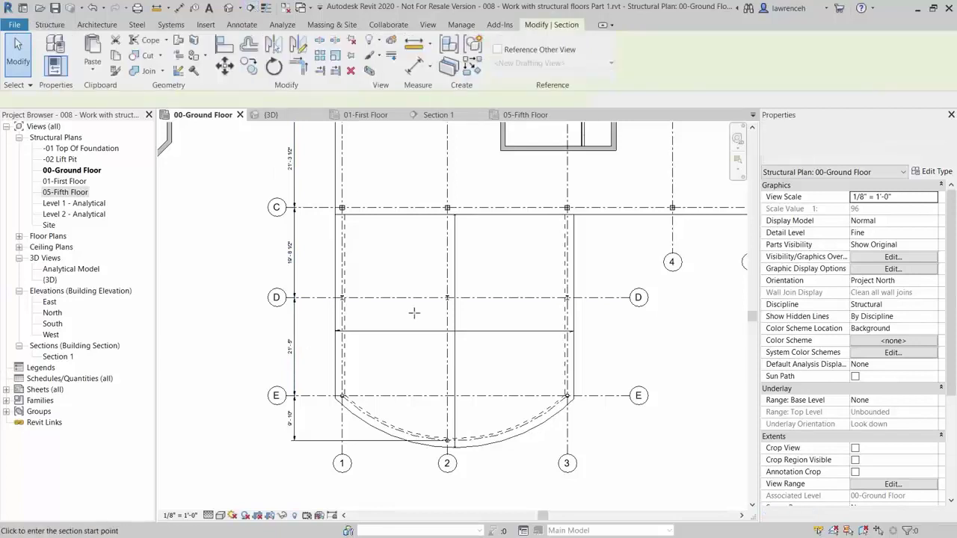
{"action": "left_click", "coordinate": [303, 355]}
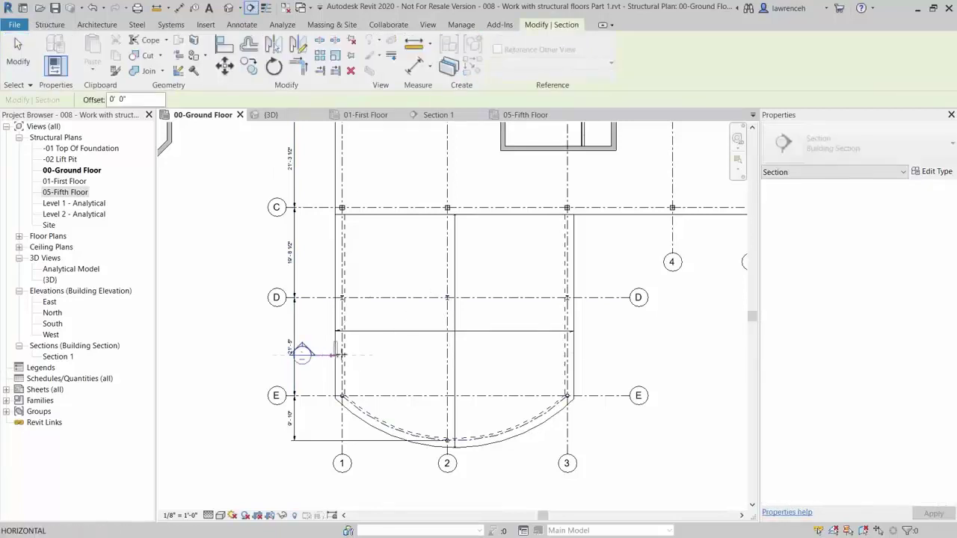
{"action": "left_click", "coordinate": [380, 354]}
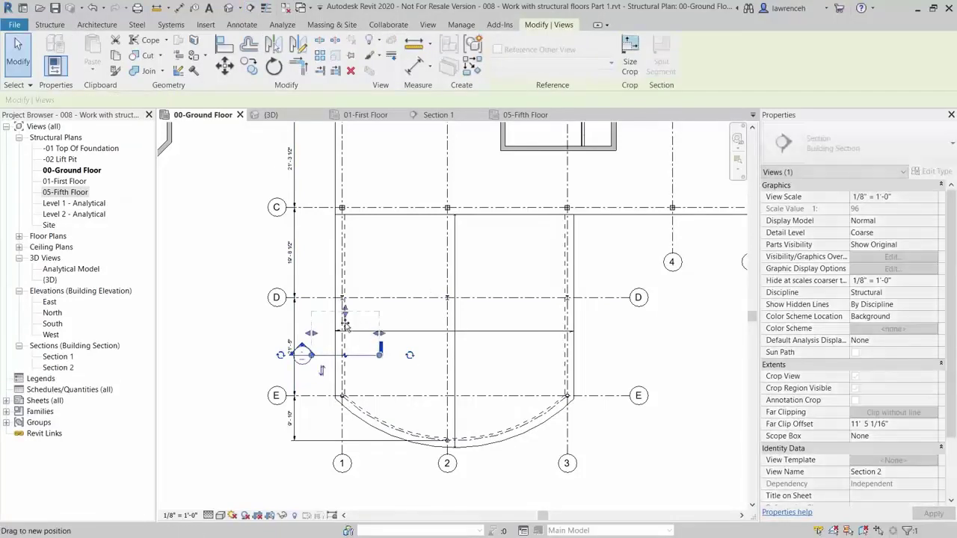
{"action": "left_click", "coordinate": [246, 390]}
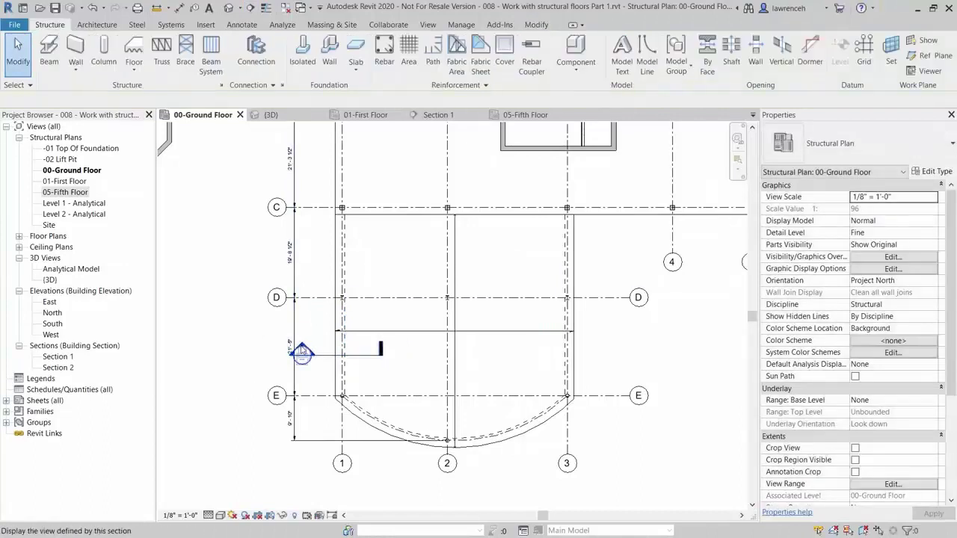
Open the new section through the thickened slab edge and set its scale to 1" = 1'-0" and its detail level to Fine.
{"action": "double_click", "coordinate": [303, 351]}
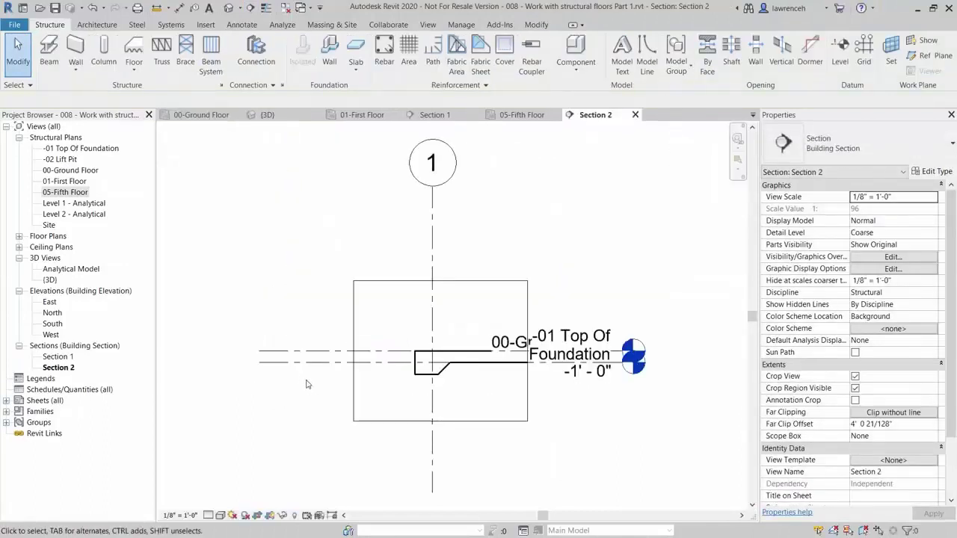
{"action": "left_click", "coordinate": [180, 515]}
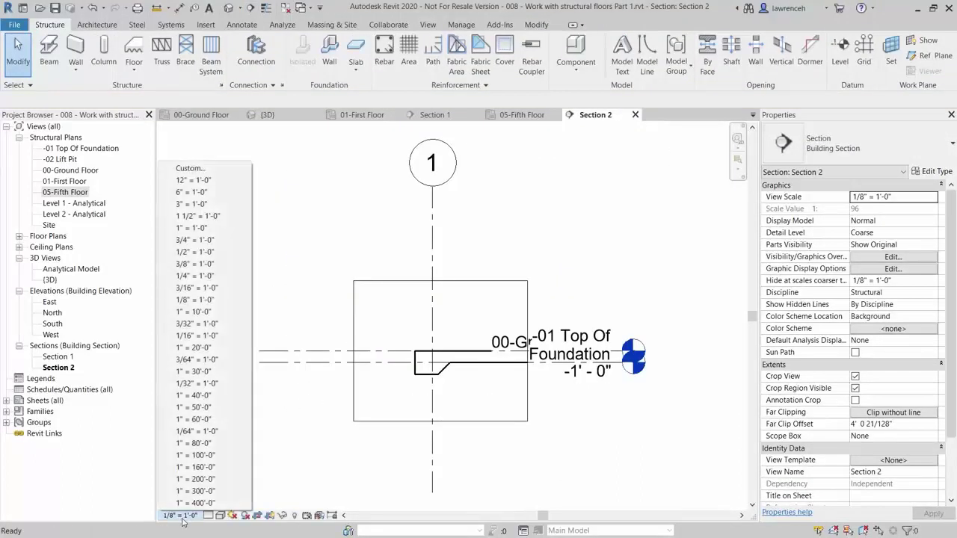
{"action": "left_click", "coordinate": [193, 228]}
{"action": "left_click", "coordinate": [221, 515]}
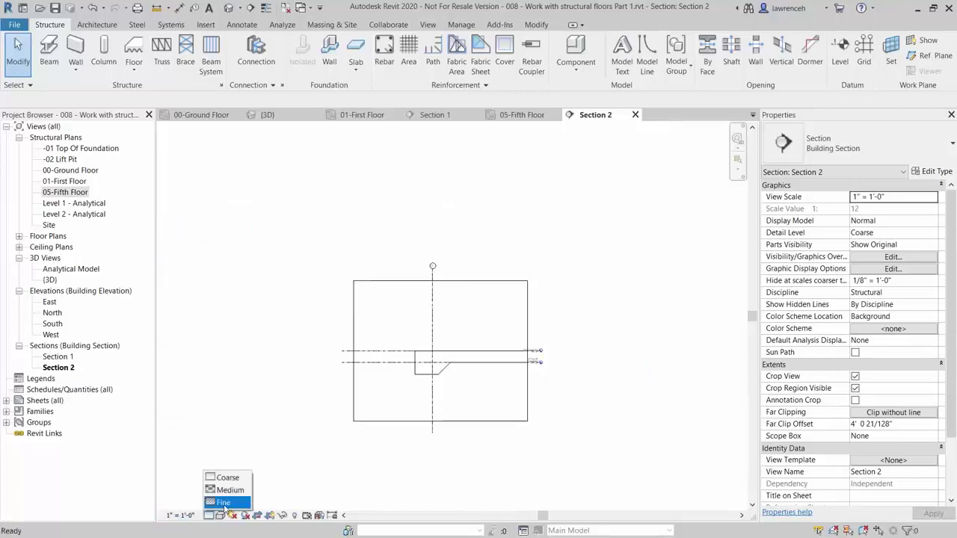
{"action": "left_click", "coordinate": [225, 502]}
{"action": "scroll", "coordinate": [463, 385], "scroll_direction": "up", "scroll_amount": 5}
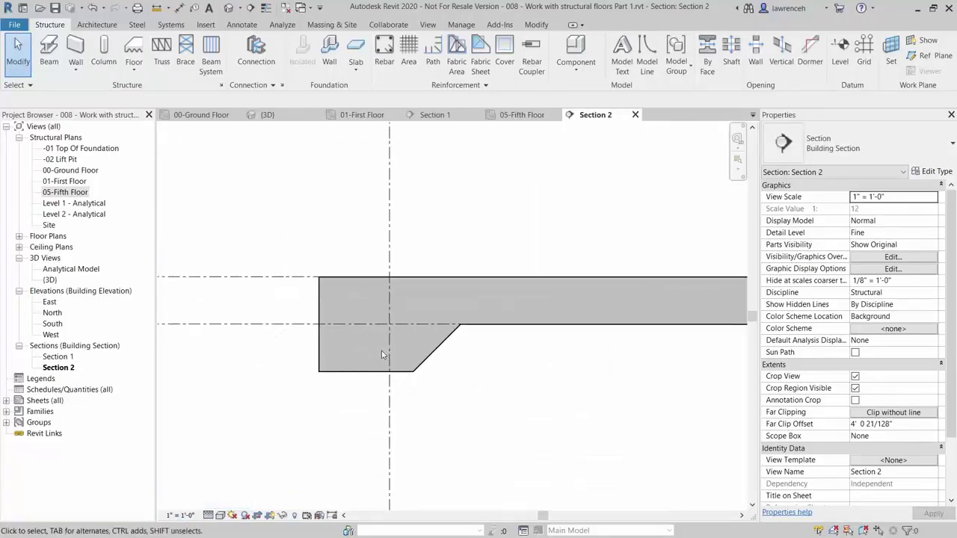
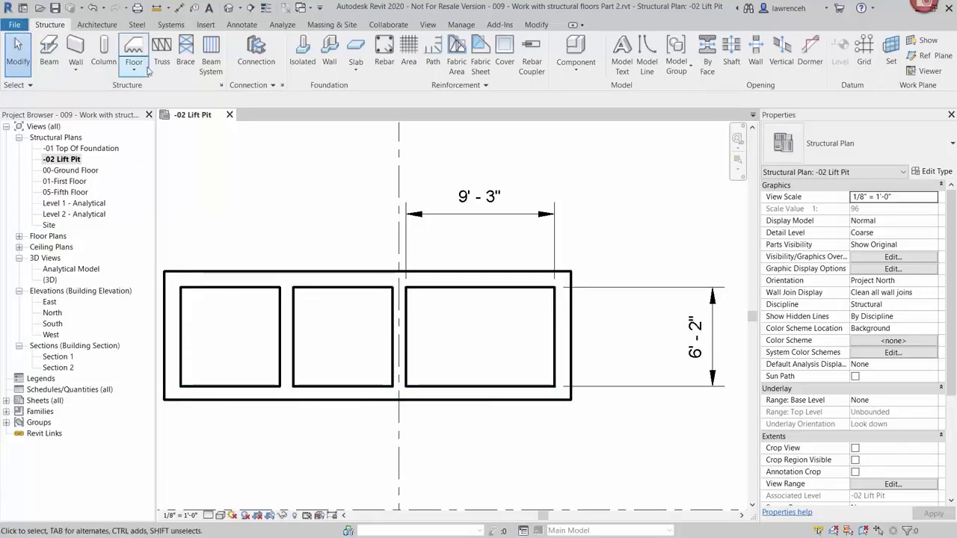
Start a structural floor in the -02 Lift Pit plan using the 3" Screed on 8" RC Slab type.
{"action": "left_click", "coordinate": [137, 43]}
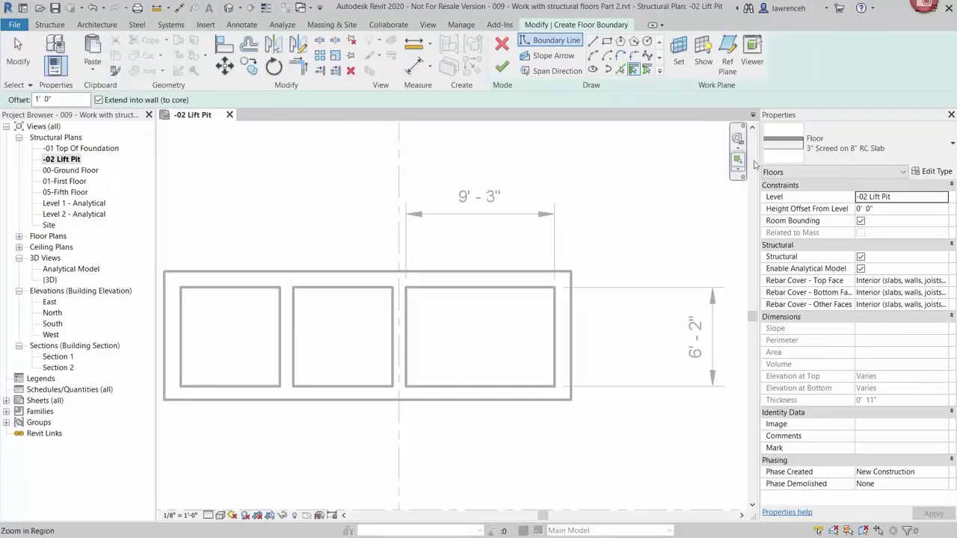
{"action": "left_click", "coordinate": [935, 145]}
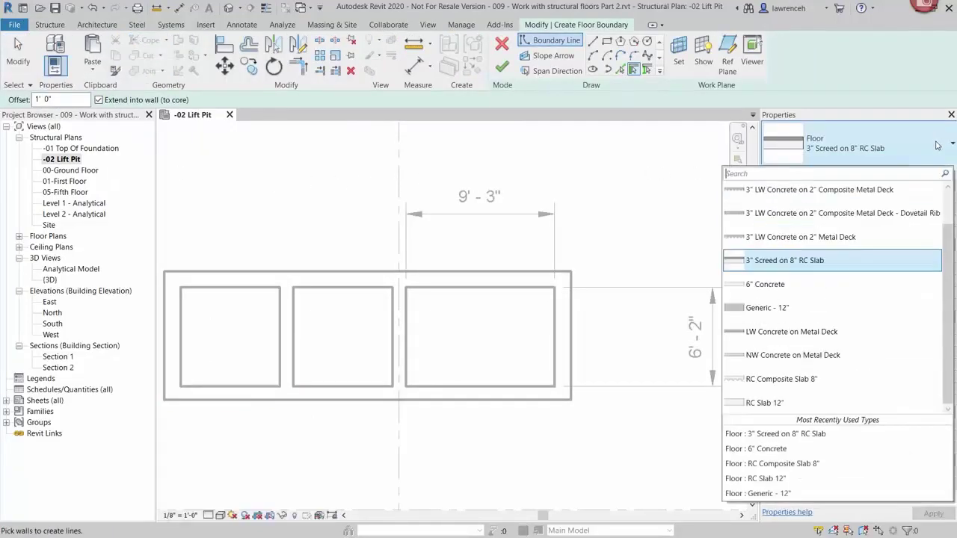
{"action": "left_click", "coordinate": [863, 263]}
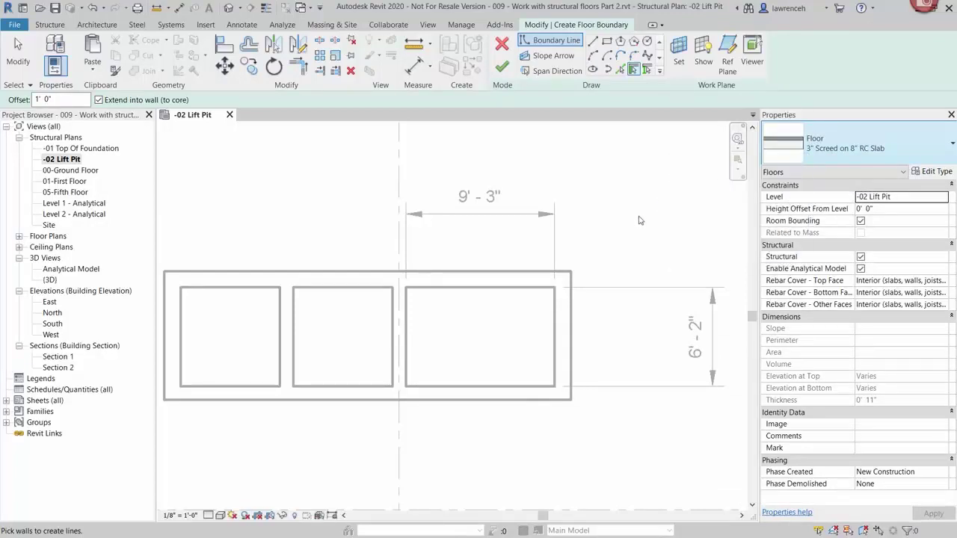
Examine the floor type's layer assembly in section preview, including the slab layer and the variable setting of the screed layer.
{"action": "left_click", "coordinate": [936, 173]}
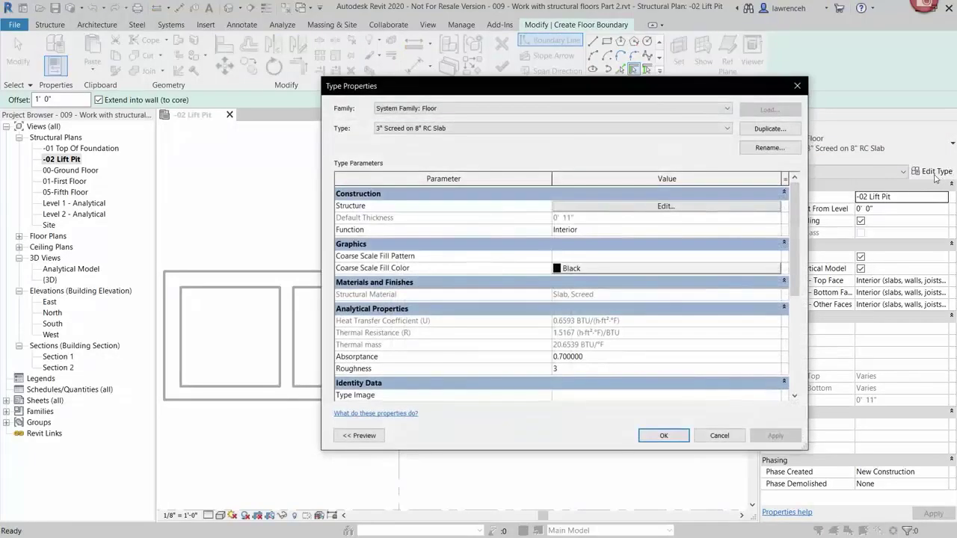
{"action": "left_click", "coordinate": [713, 208]}
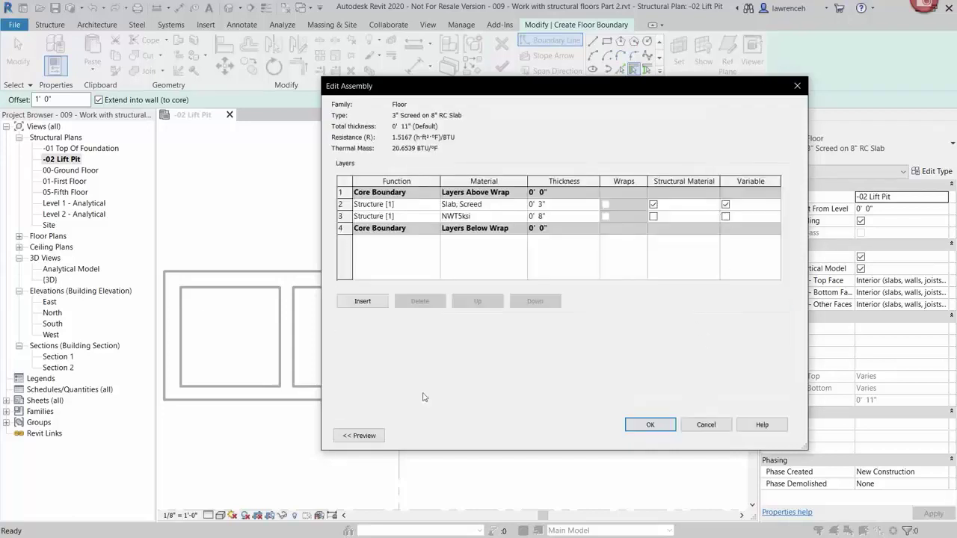
{"action": "left_click", "coordinate": [359, 436]}
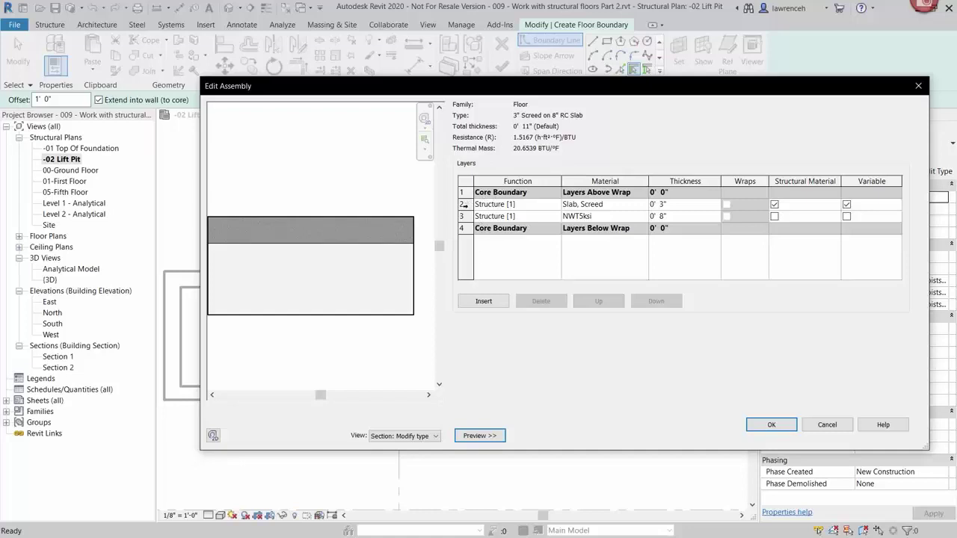
{"action": "left_click", "coordinate": [462, 216]}
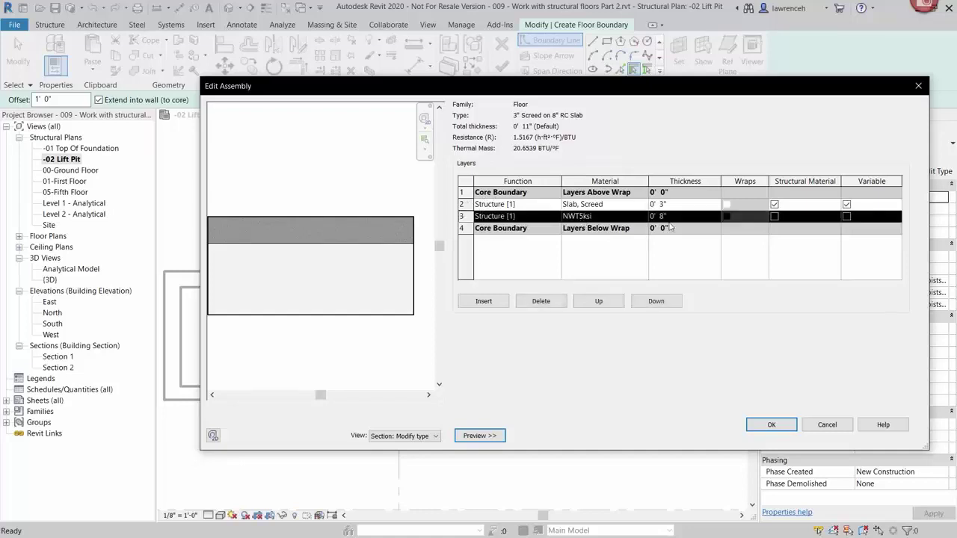
{"action": "left_click", "coordinate": [461, 204]}
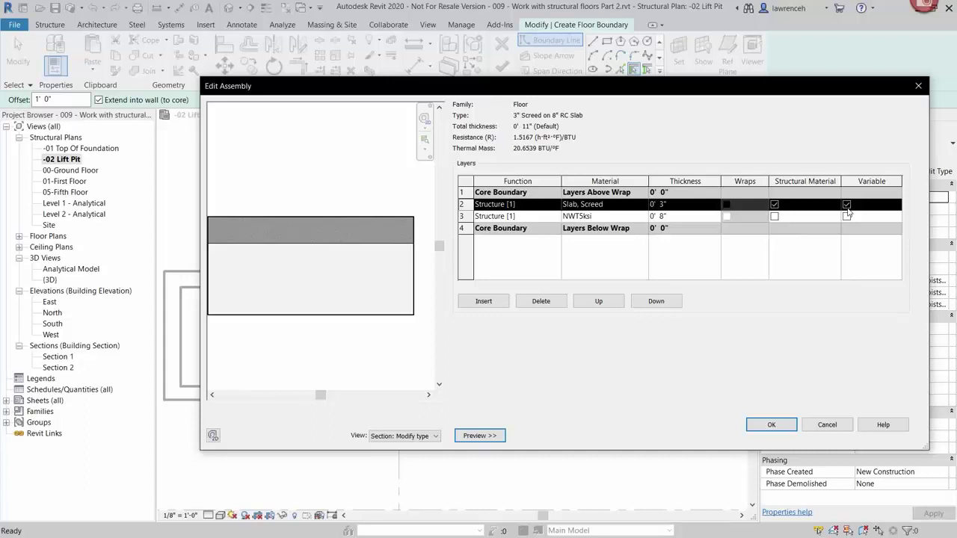
{"action": "left_click", "coordinate": [773, 427]}
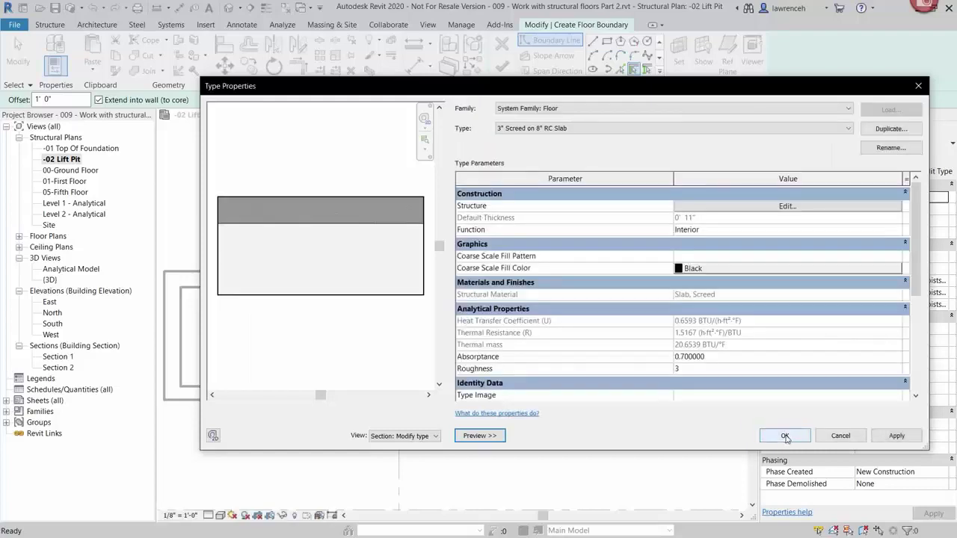
{"action": "left_click", "coordinate": [784, 437]}
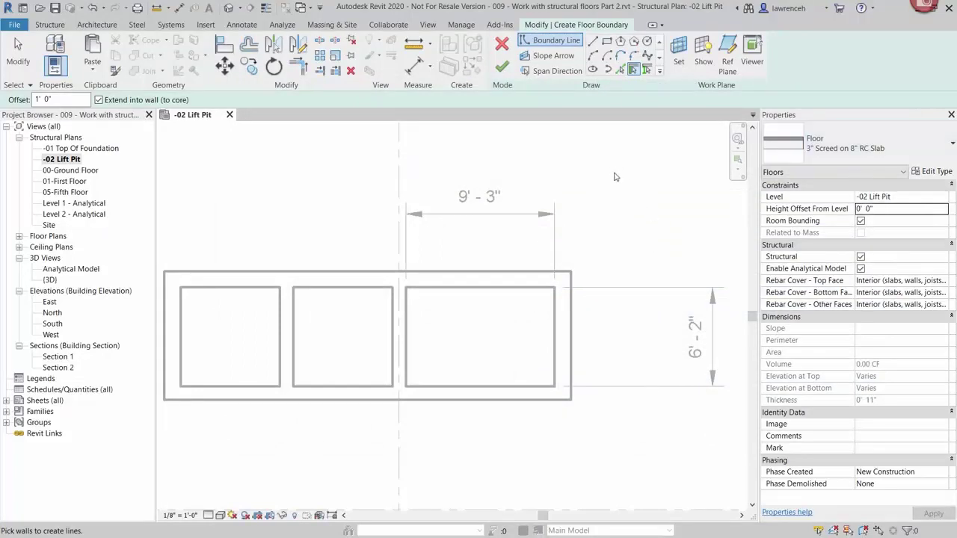
Set the new floor's height offset from the -02 Lift Pit level to 0' 11".
{"action": "left_click", "coordinate": [882, 211]}
{"action": "type", "text": "11"}
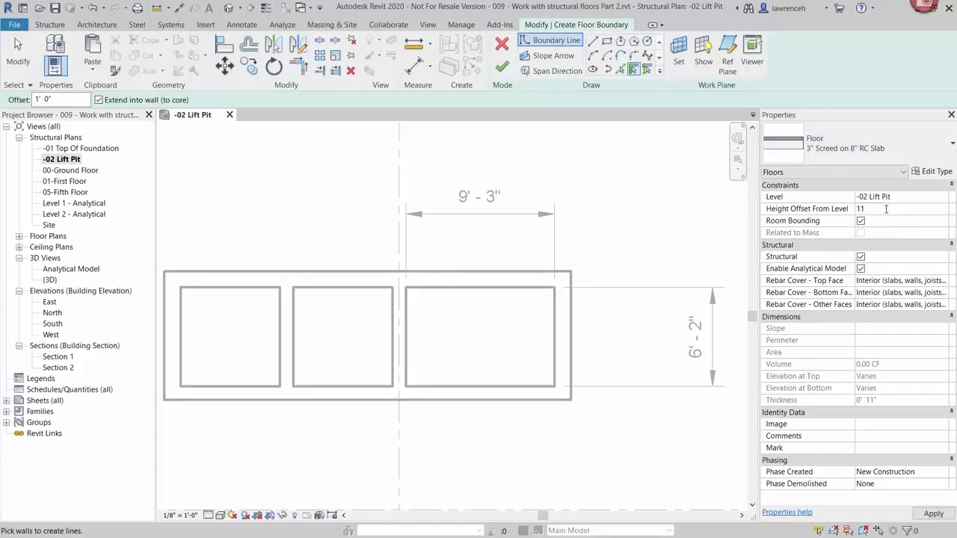
{"action": "key", "text": "Return"}
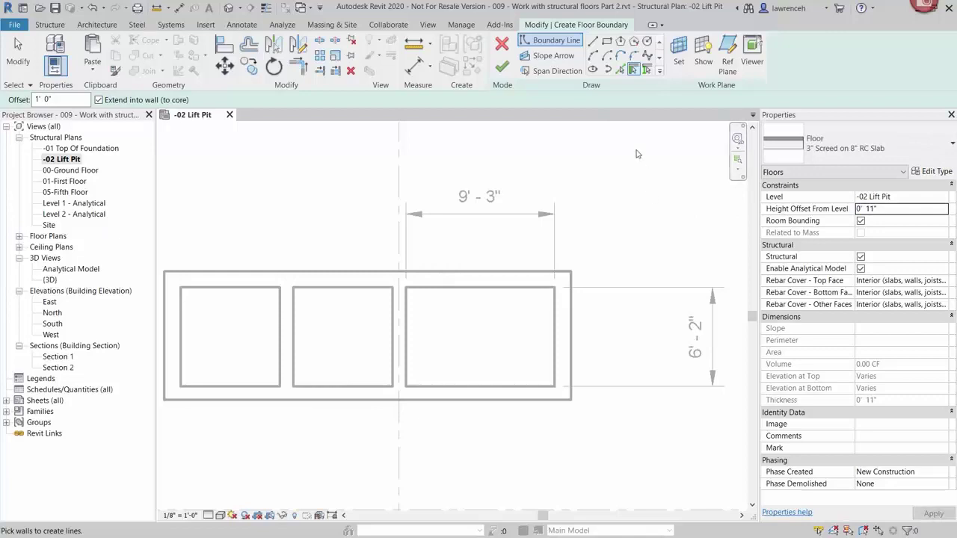
Sketch a rectangular floor boundary along the inner wall faces of the 9' - 3" by 6' - 2" lift pit and finish the floor.
{"action": "key", "text": "l"}
{"action": "key", "text": "i"}
{"action": "left_click", "coordinate": [606, 41]}
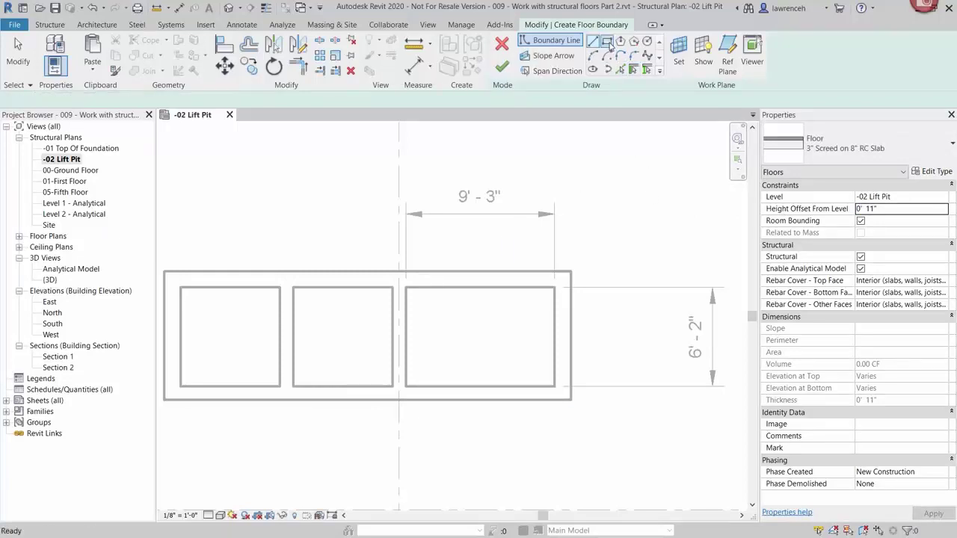
{"action": "left_click", "coordinate": [405, 287]}
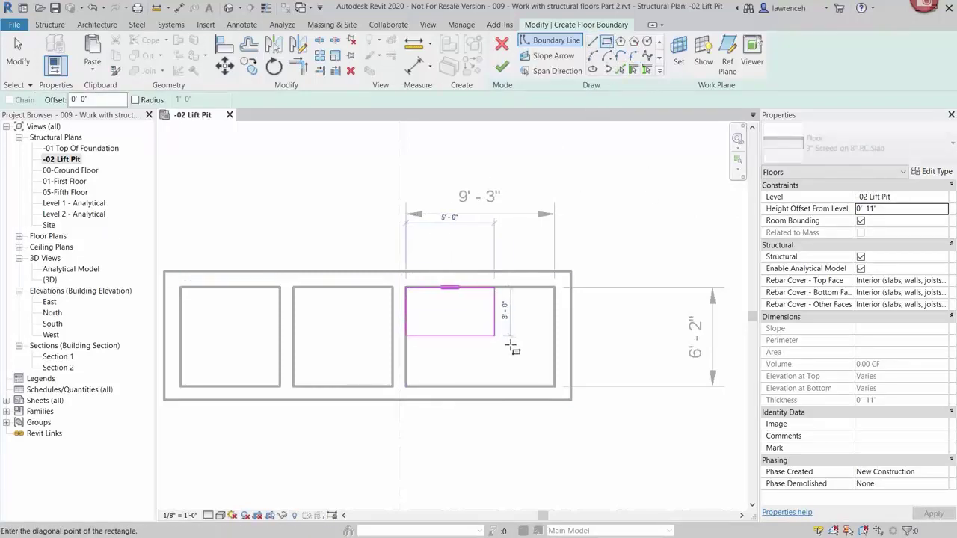
{"action": "left_click", "coordinate": [553, 386]}
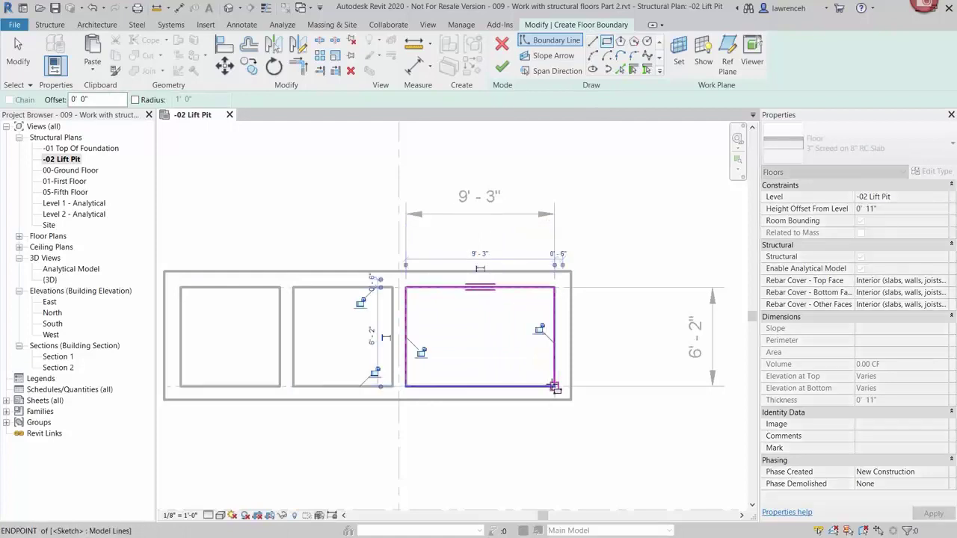
{"action": "left_click", "coordinate": [503, 69]}
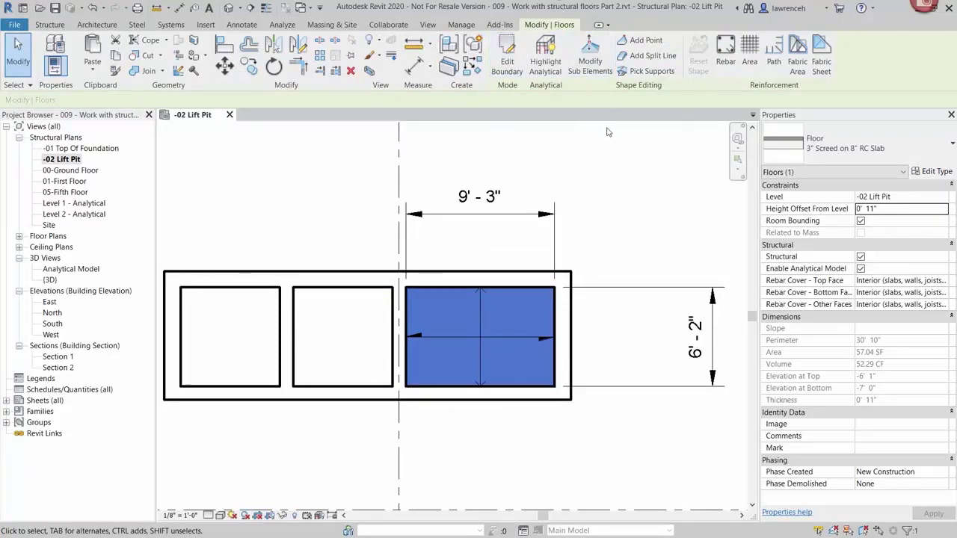
Add a shape-editing point at the middle of the pit floor and dimension it to the inner faces of the east and south walls.
{"action": "left_click", "coordinate": [648, 41]}
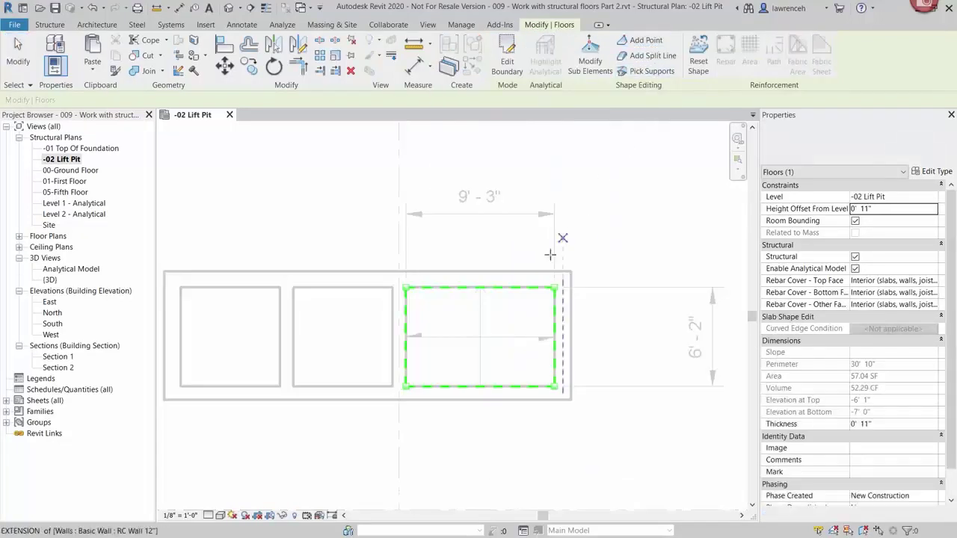
{"action": "left_click", "coordinate": [480, 337]}
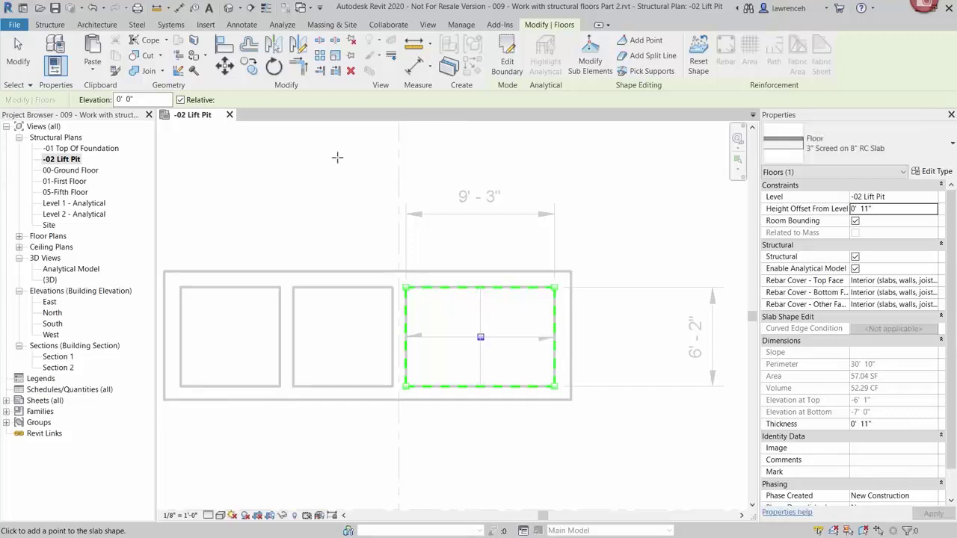
{"action": "left_click", "coordinate": [180, 7]}
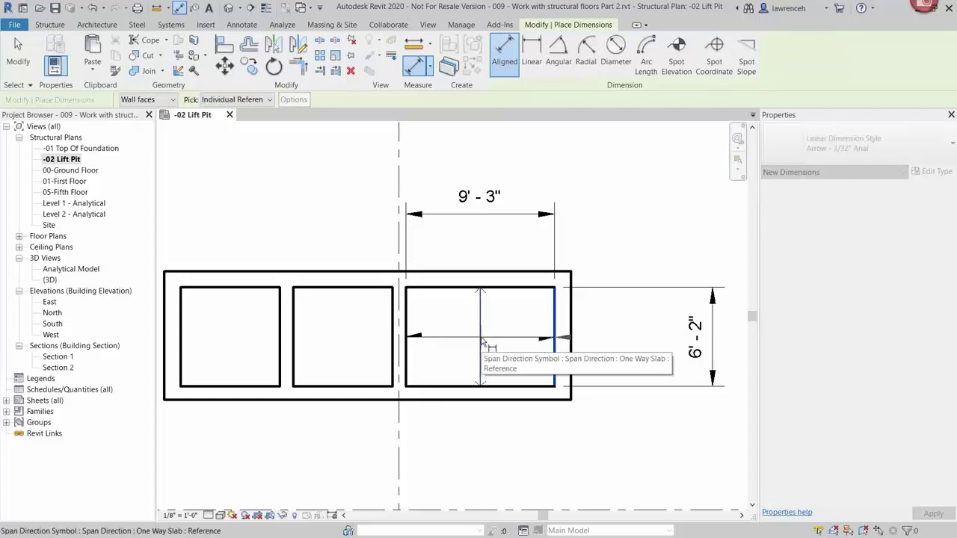
{"action": "left_click", "coordinate": [485, 340]}
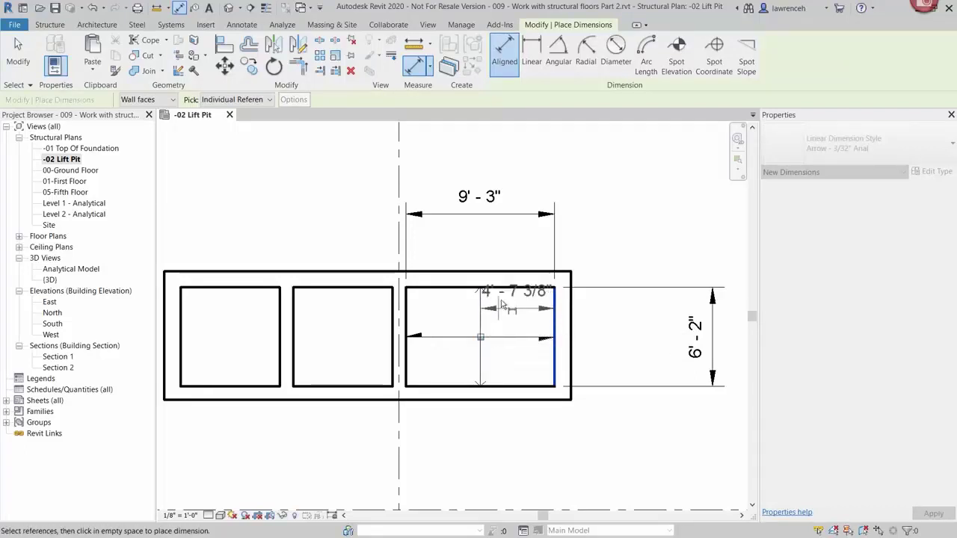
{"action": "left_click", "coordinate": [513, 256]}
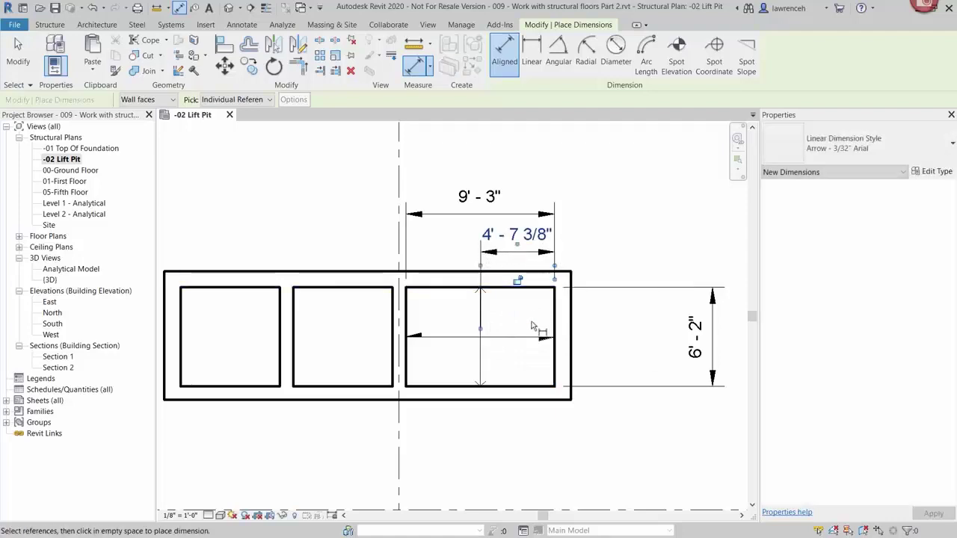
{"action": "left_click", "coordinate": [480, 340]}
{"action": "left_click", "coordinate": [486, 385]}
{"action": "left_click", "coordinate": [632, 442]}
{"action": "key", "text": "Escape"}
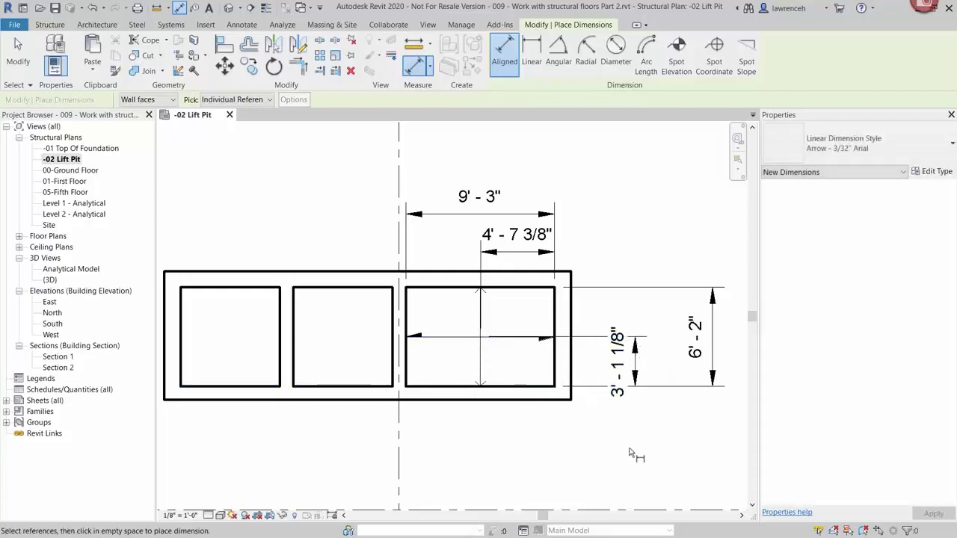
{"action": "key", "text": "Escape"}
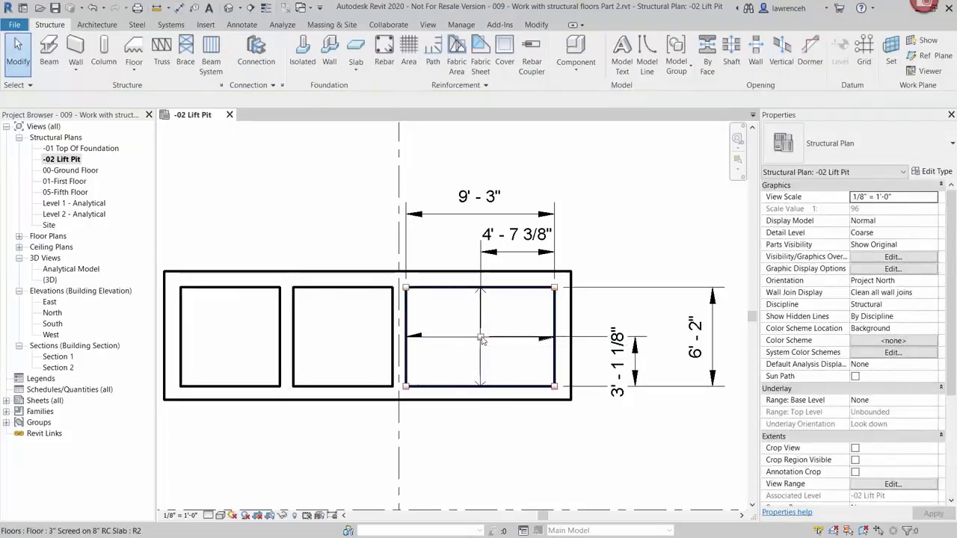
Set the pit floor shape point's distance from the east wall's inner face with the formula =9'3"/2.
{"action": "left_click", "coordinate": [482, 340]}
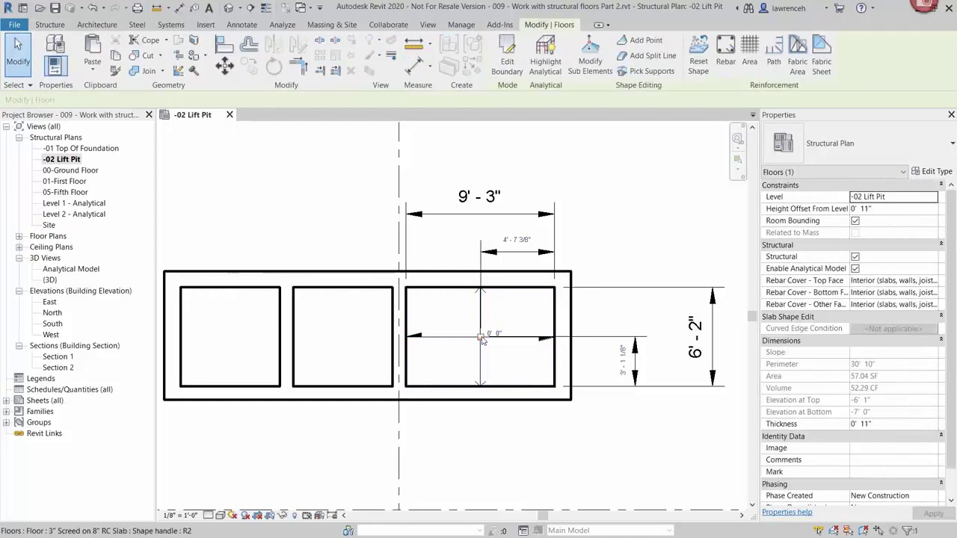
{"action": "left_click", "coordinate": [513, 237]}
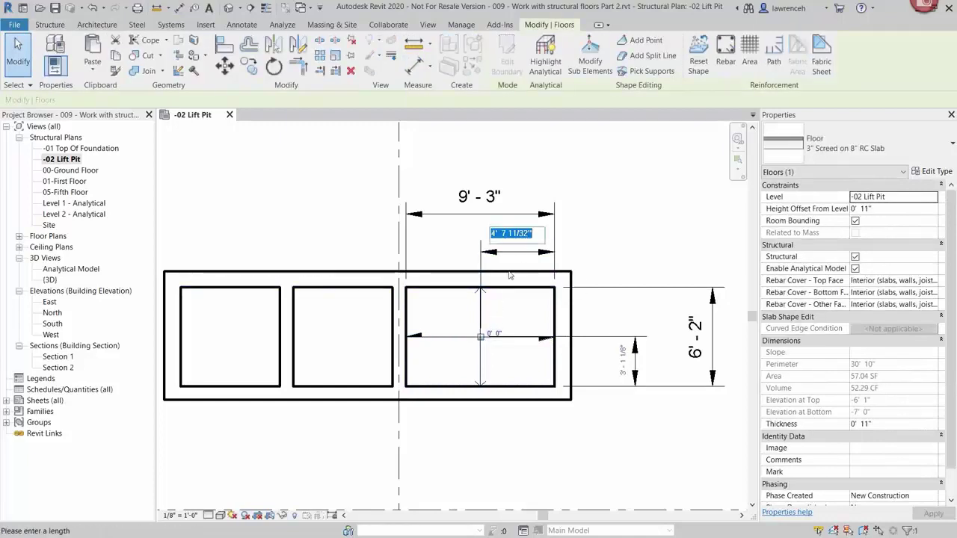
{"action": "type", "text": "="}
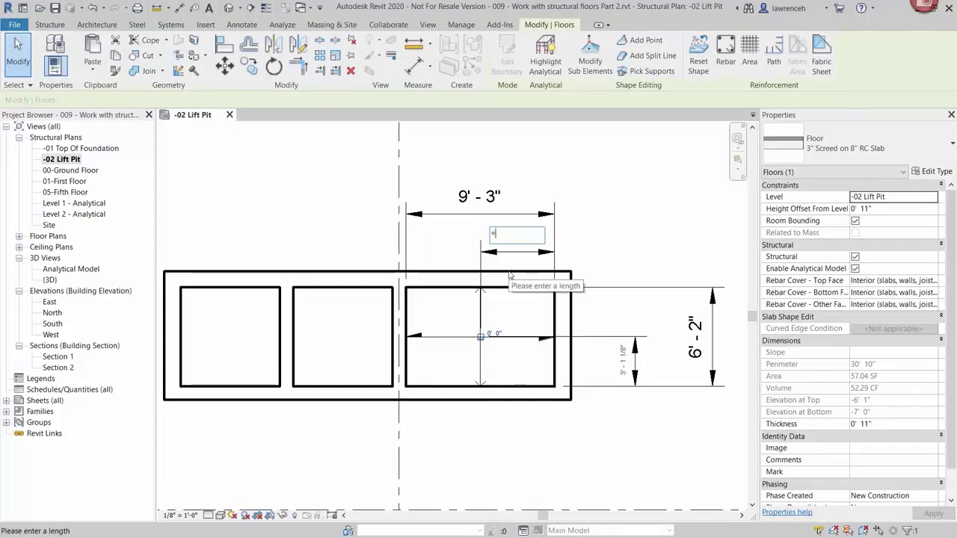
{"action": "type", "text": "9'3"}
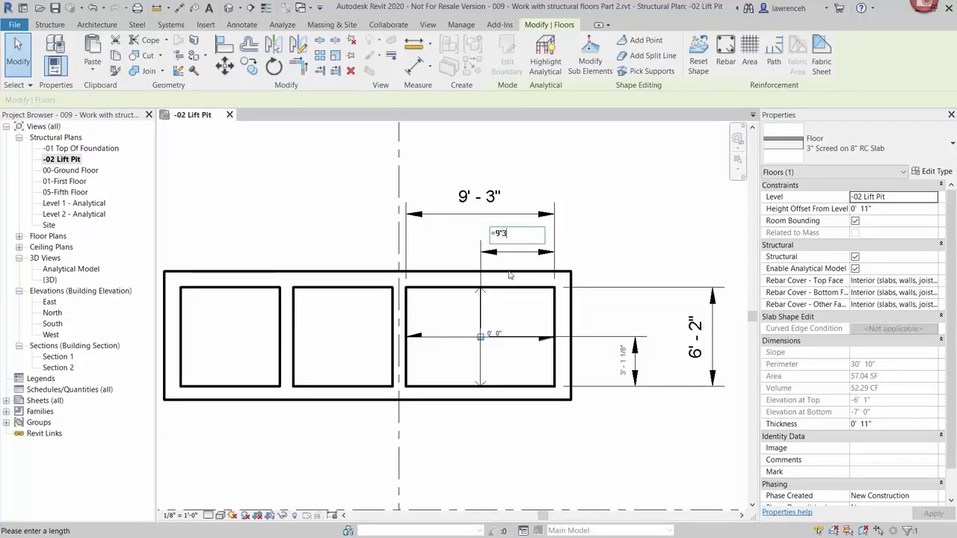
{"action": "type", "text": "\"/2"}
{"action": "key", "text": "Return"}
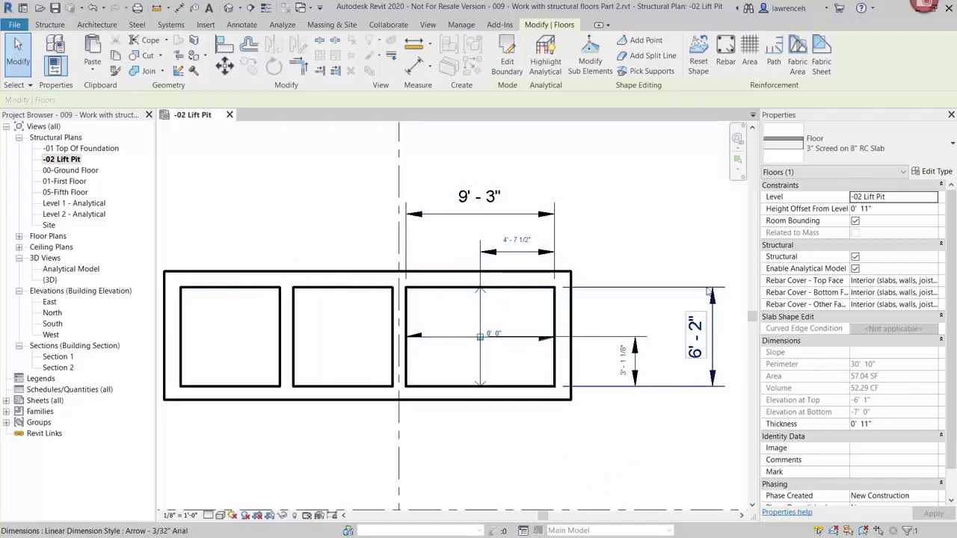
Set the shape point's distance from the south wall's inner face with the formula =6'2"/2.
{"action": "left_click", "coordinate": [625, 375]}
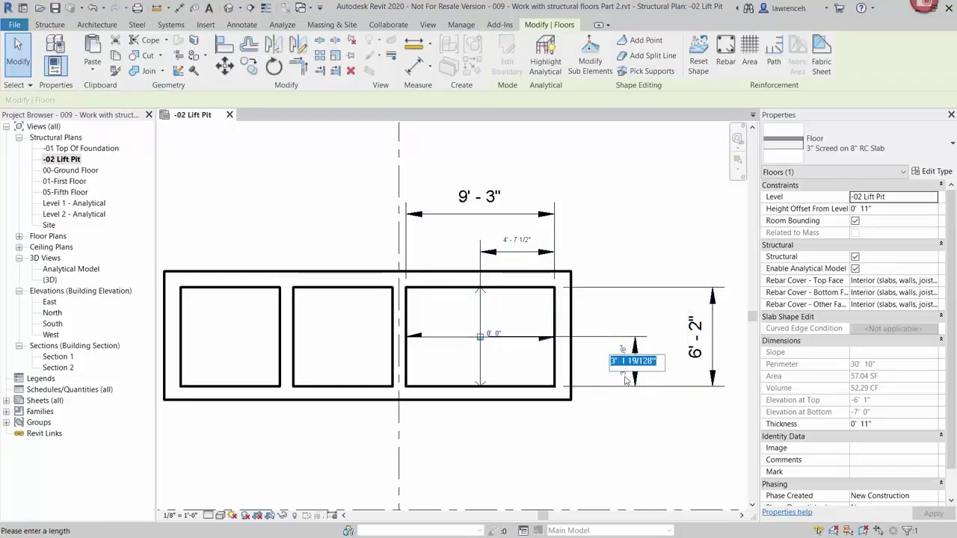
{"action": "key", "text": "BackSpace"}
{"action": "type", "text": "=6"}
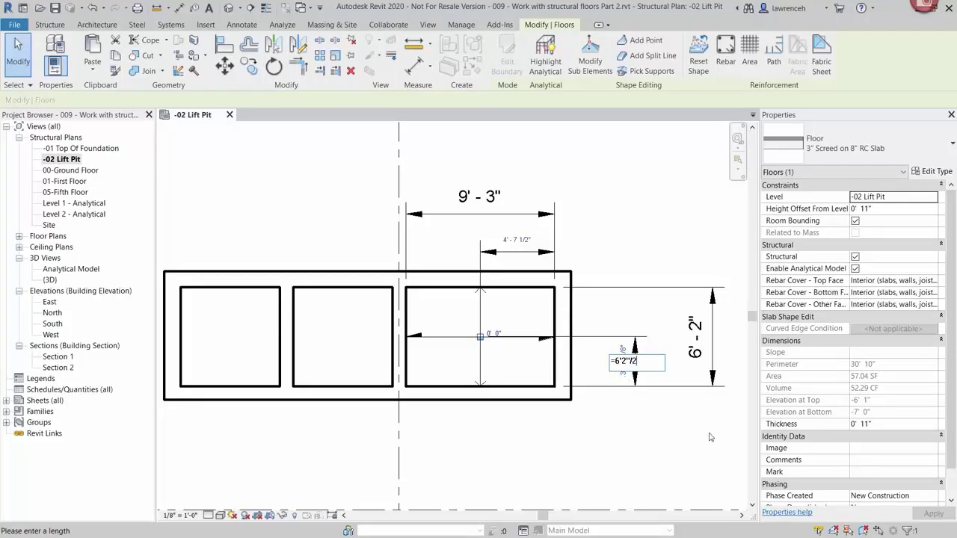
{"action": "type", "text": "'2\"/2"}
{"action": "key", "text": "Return"}
{"action": "left_click", "coordinate": [639, 461]}
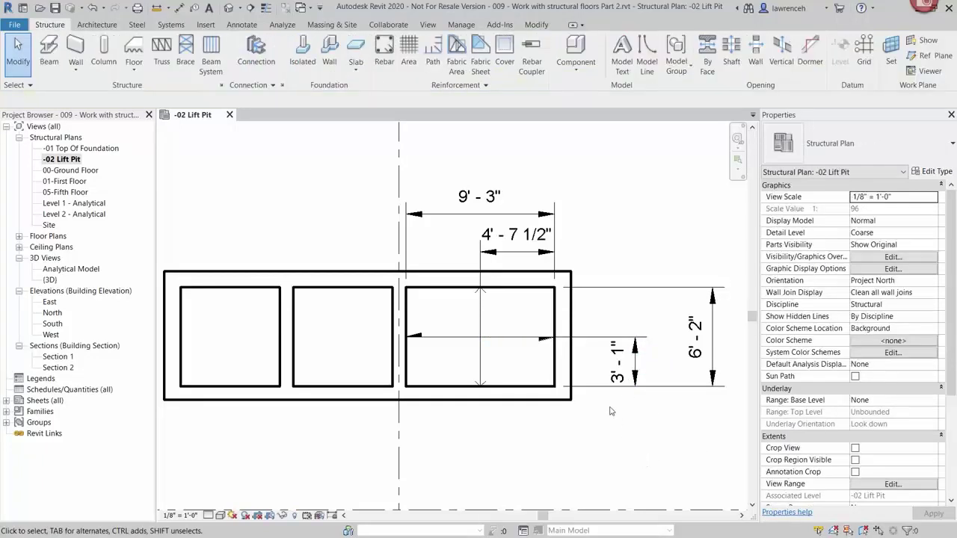
Set the elevation of the shape point in the middle of the pit floor to -2".
{"action": "left_click", "coordinate": [481, 339]}
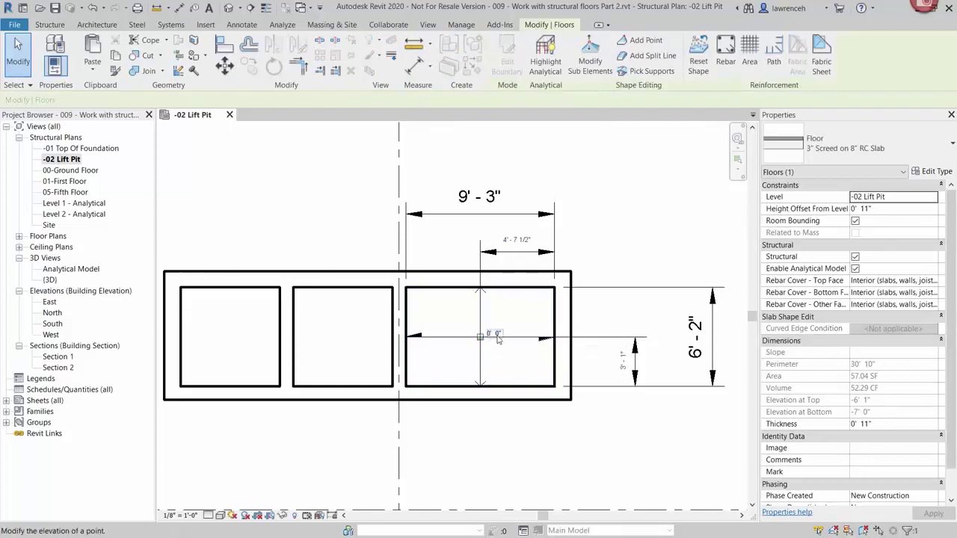
{"action": "left_click", "coordinate": [496, 335]}
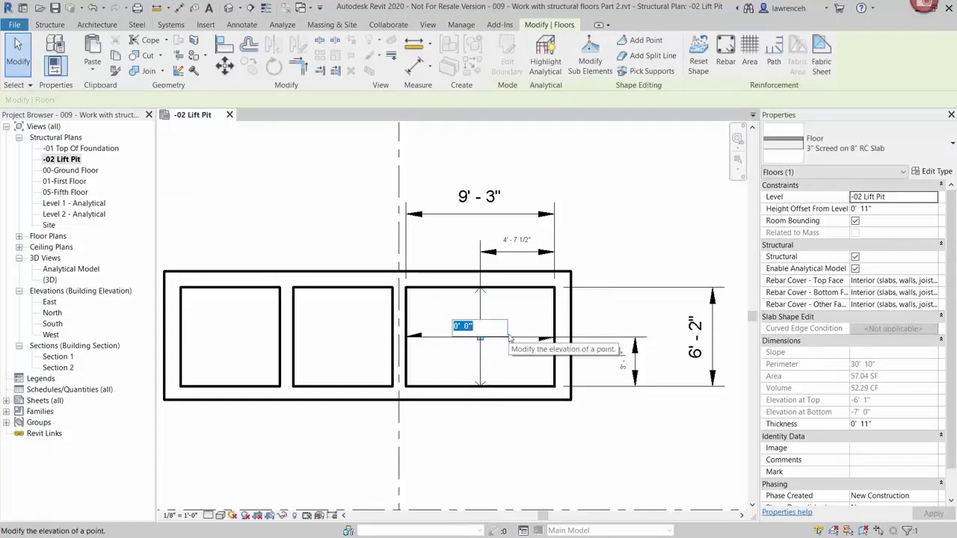
{"action": "type", "text": "-2"}
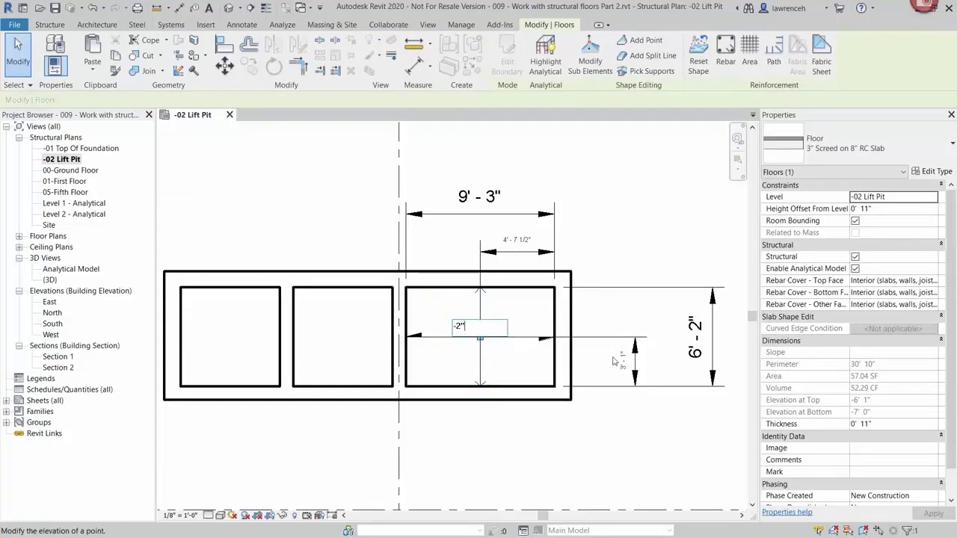
{"action": "left_click", "coordinate": [590, 444]}
{"action": "left_click", "coordinate": [574, 443]}
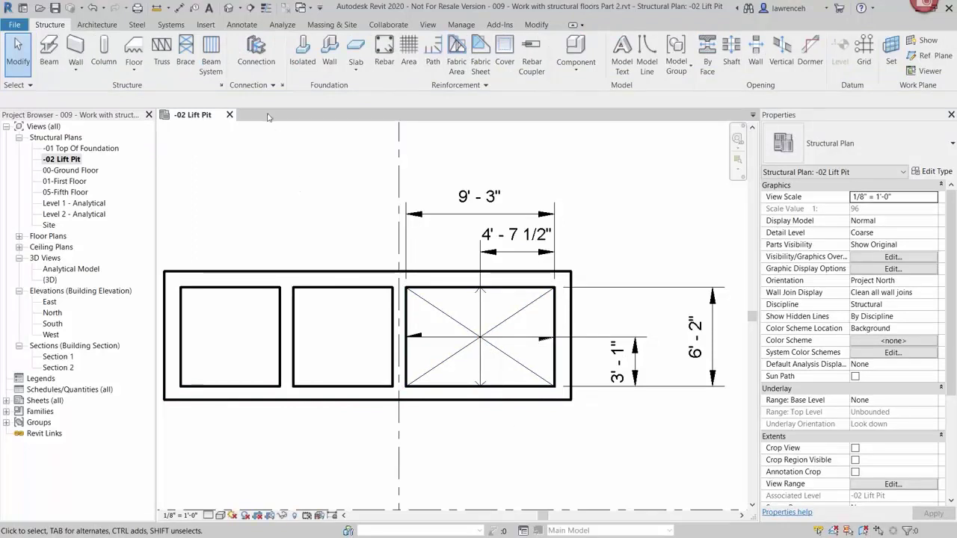
Place a horizontal, north-facing section from the middle bay past the core's east wall and align it to the pit floor's shape point.
{"action": "left_click", "coordinate": [251, 8]}
{"action": "left_click", "coordinate": [352, 349]}
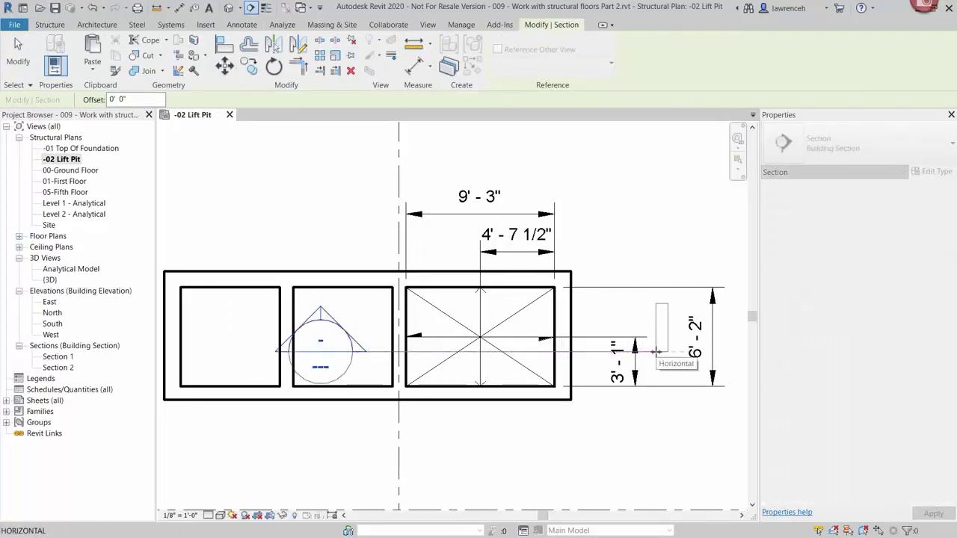
{"action": "left_click", "coordinate": [656, 351]}
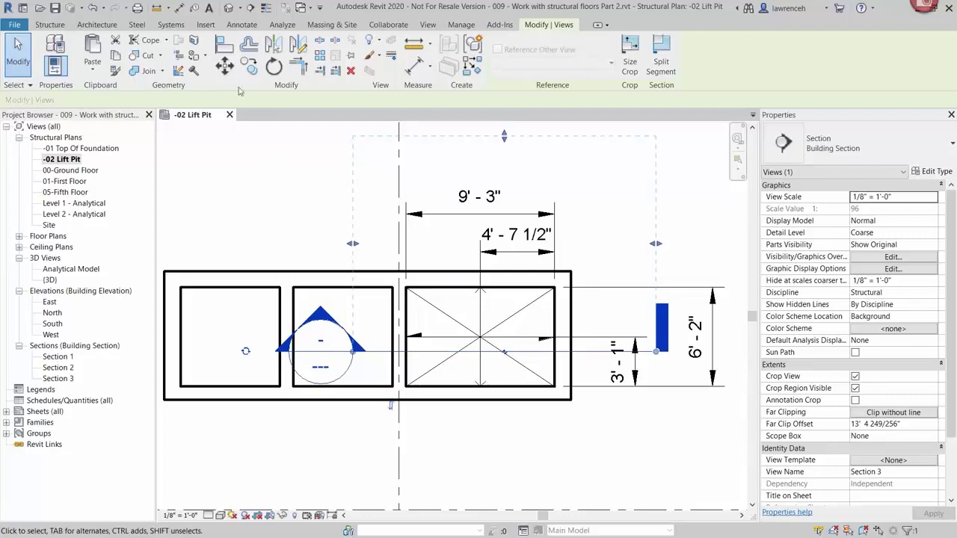
{"action": "left_click", "coordinate": [225, 47]}
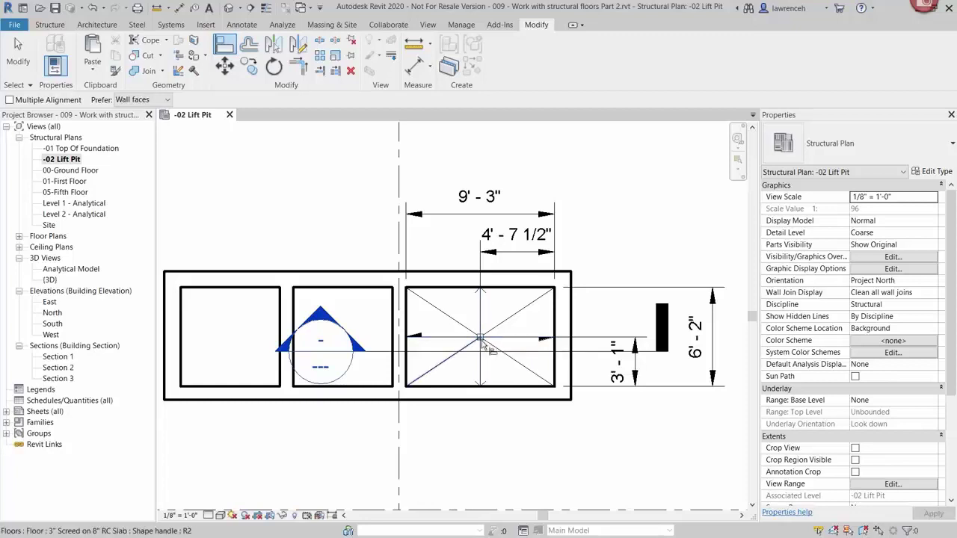
{"action": "left_click", "coordinate": [485, 354]}
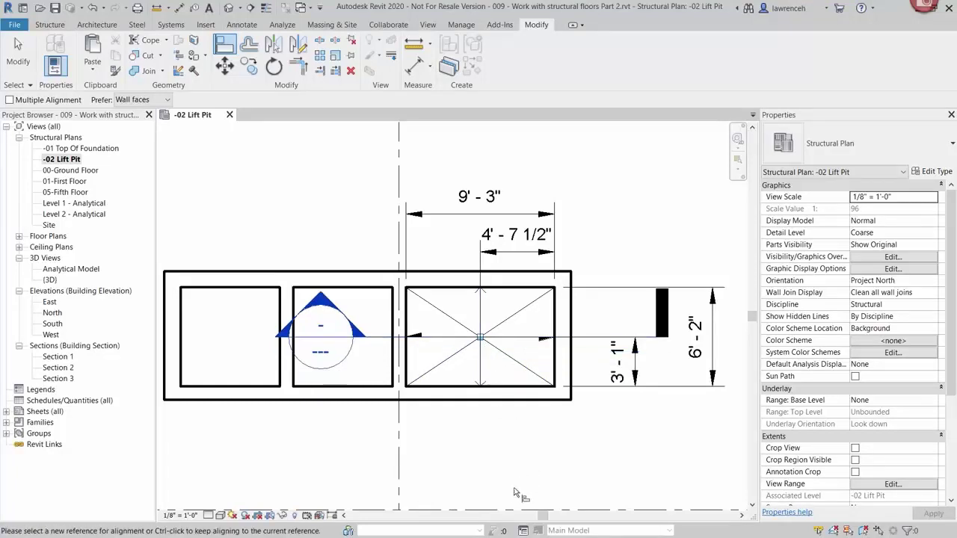
{"action": "key", "text": "Escape"}
{"action": "key", "text": "Escape"}
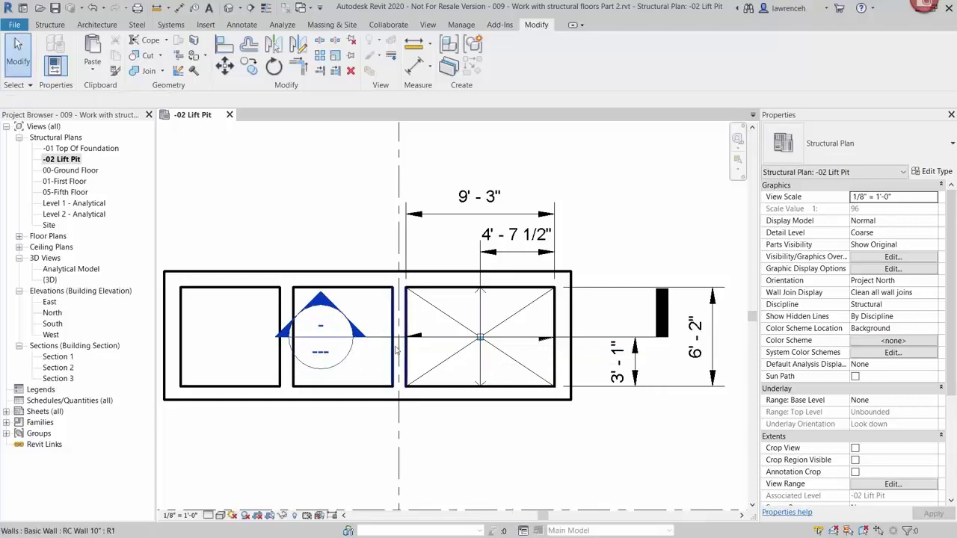
Open the new section's view and set its scale to 1" = 1'-0" and detail level to Fine to inspect the pit floor.
{"action": "double_click", "coordinate": [331, 303]}
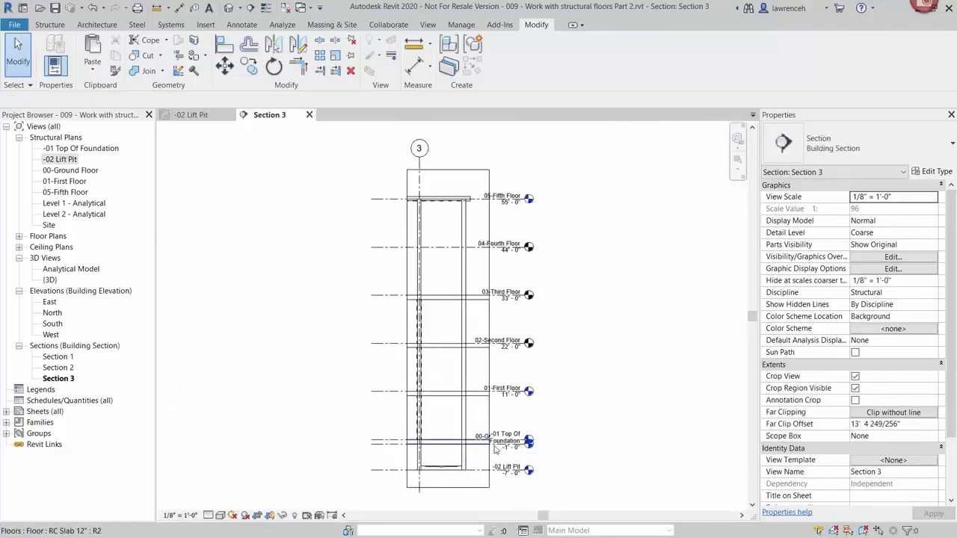
{"action": "scroll", "coordinate": [449, 472], "scroll_direction": "up", "scroll_amount": 4}
{"action": "scroll", "coordinate": [449, 471], "scroll_direction": "up", "scroll_amount": 2}
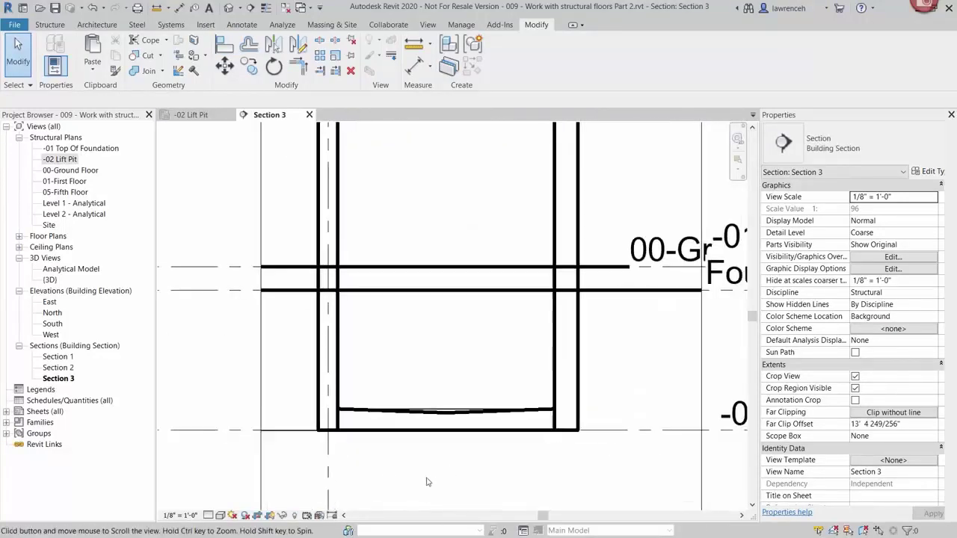
{"action": "left_click", "coordinate": [179, 515]}
{"action": "left_click", "coordinate": [191, 227]}
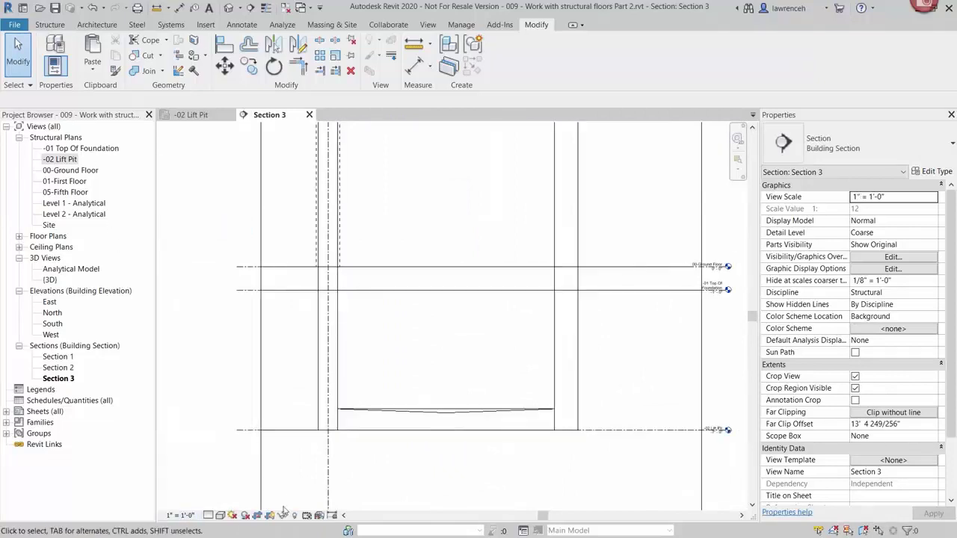
{"action": "left_click", "coordinate": [219, 515]}
{"action": "left_click", "coordinate": [223, 502]}
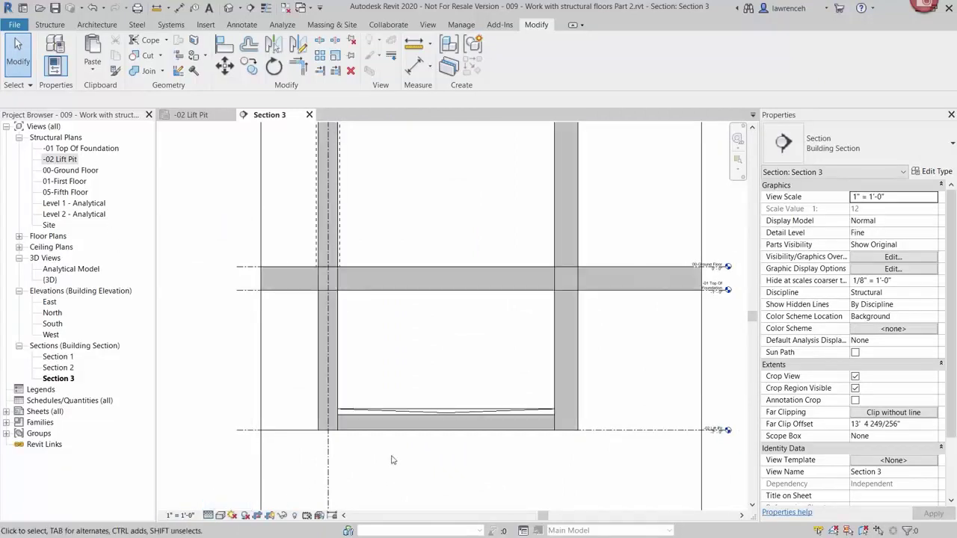
{"action": "scroll", "coordinate": [380, 441], "scroll_direction": "up", "scroll_amount": 3}
{"action": "middle_click_drag", "start_coordinate": [544, 433], "coordinate": [498, 444]}
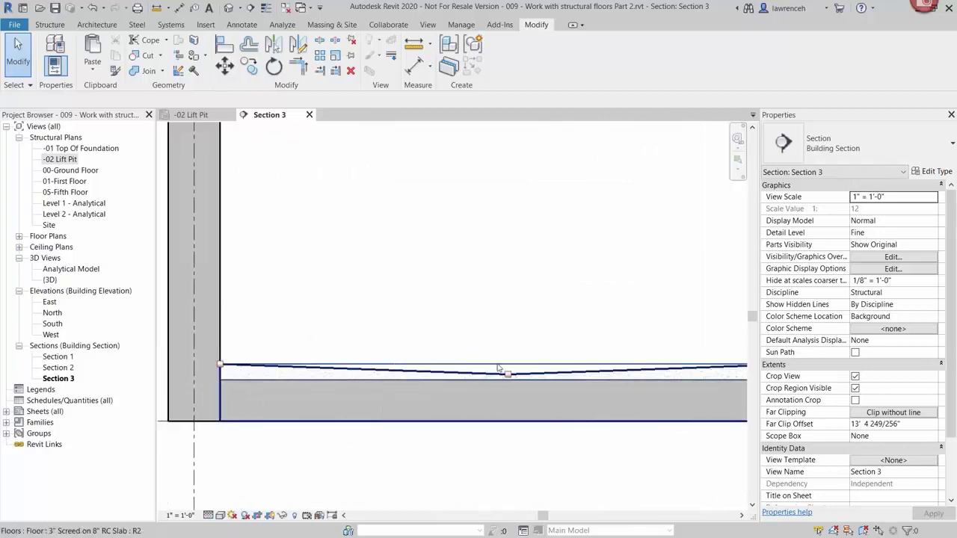
{"action": "key", "text": "z"}
{"action": "key", "text": "f"}
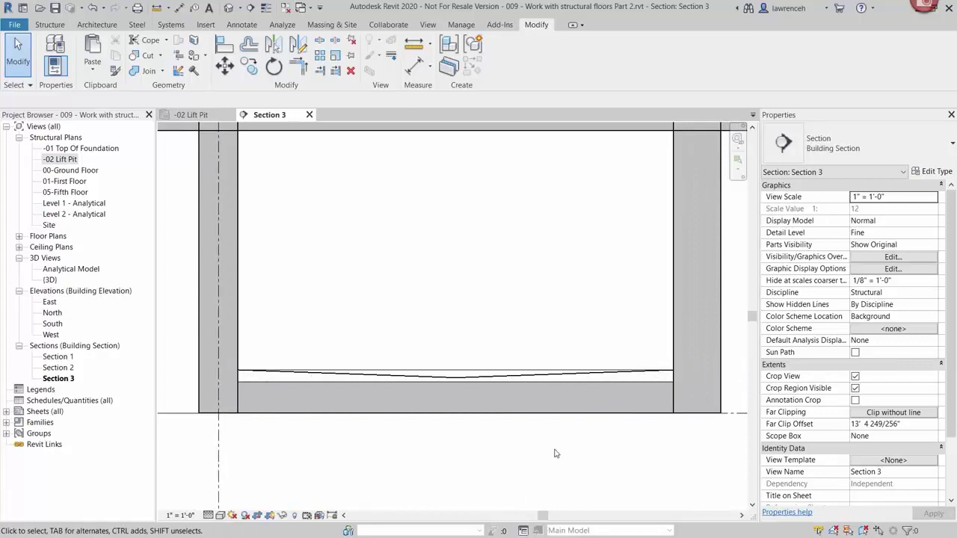
{"action": "key", "text": "Escape"}
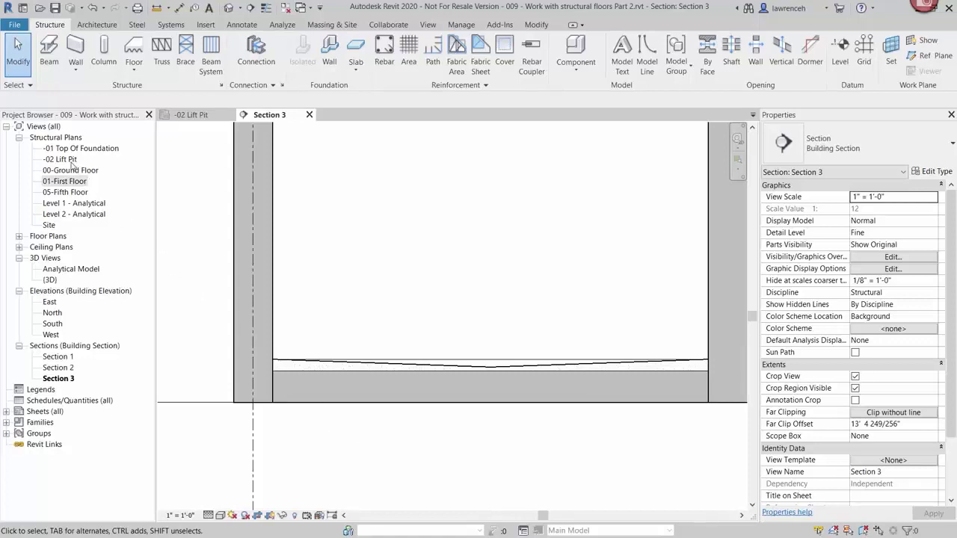
Start a shaft opening in the -01 Top Of Foundation plan with its top constraint up to level 04-Fourth Floor.
{"action": "double_click", "coordinate": [105, 149]}
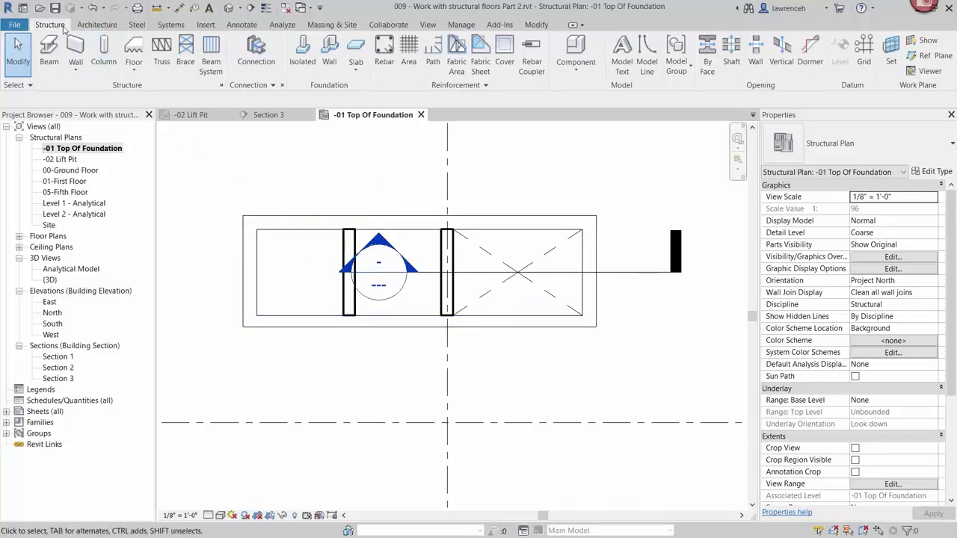
{"action": "left_click", "coordinate": [725, 63]}
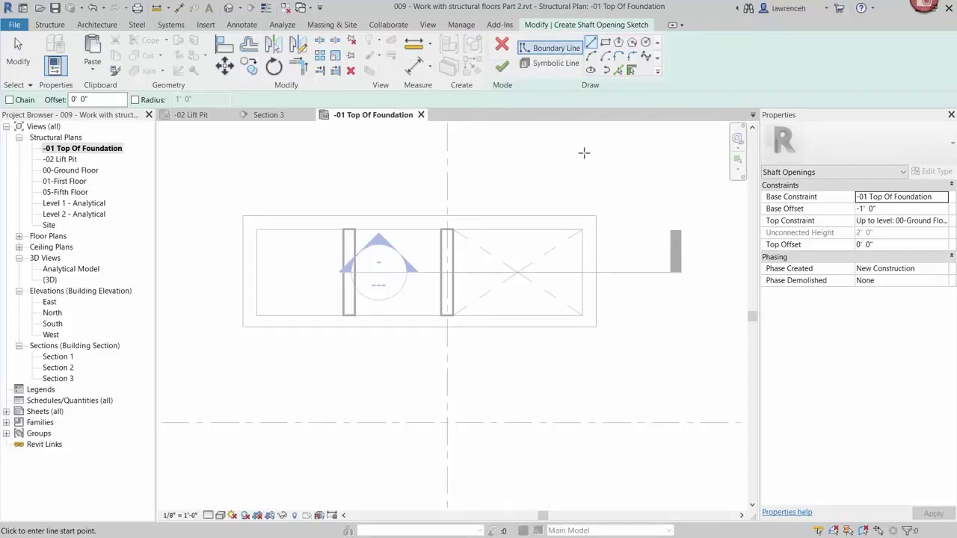
{"action": "left_click", "coordinate": [555, 63]}
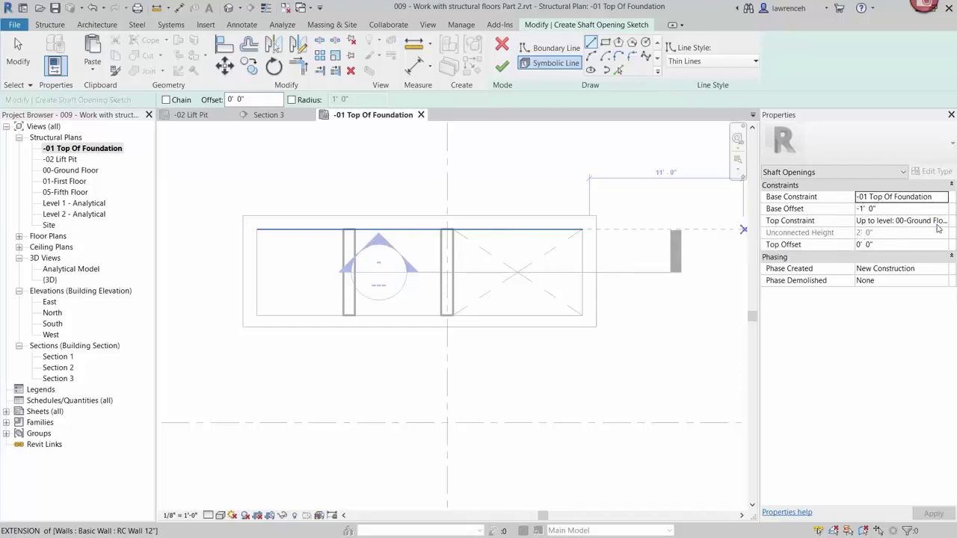
{"action": "left_click", "coordinate": [901, 220]}
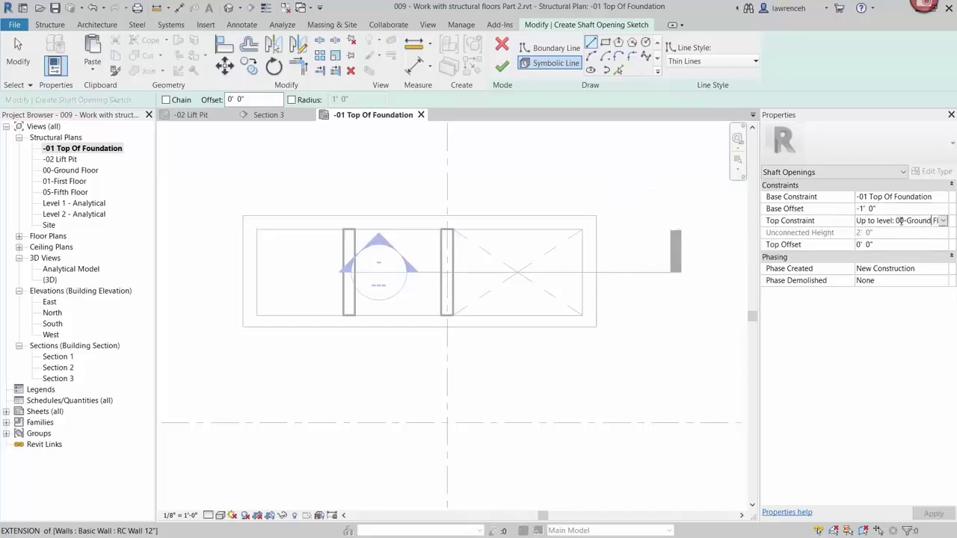
{"action": "left_click", "coordinate": [943, 220]}
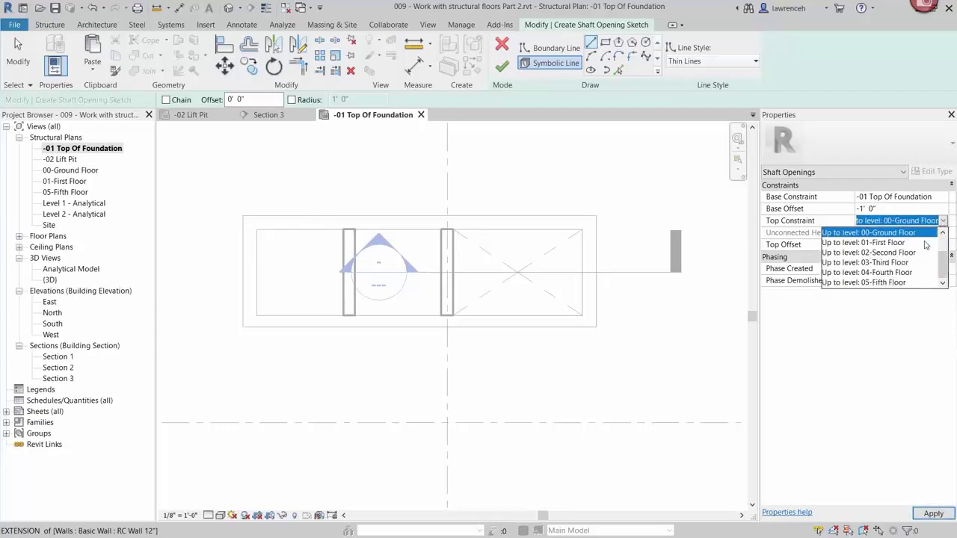
{"action": "left_click", "coordinate": [896, 278]}
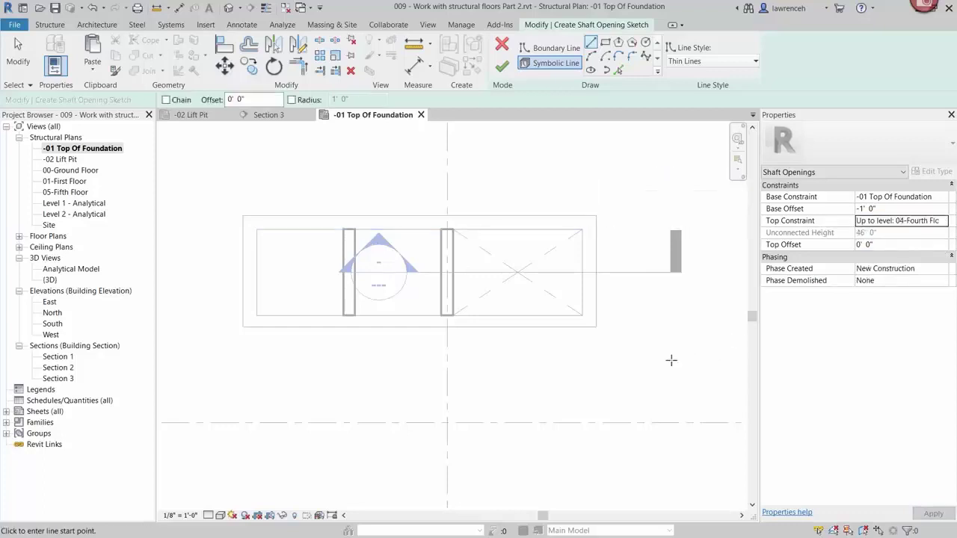
Sketch a rectangular shaft boundary on the core's outer north, west and south wall faces, its east edge about 7' 5" east of grid 3.
{"action": "left_click", "coordinate": [551, 51]}
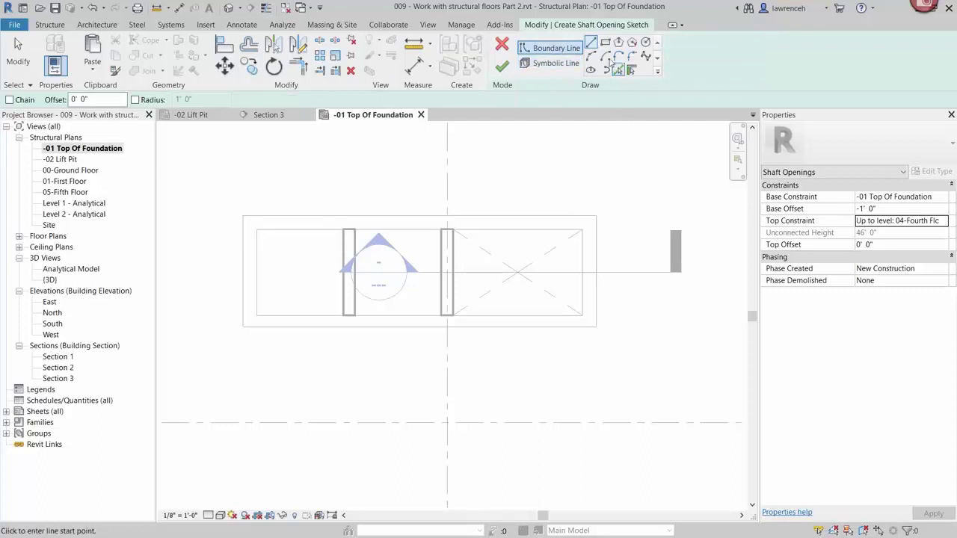
{"action": "left_click", "coordinate": [605, 43]}
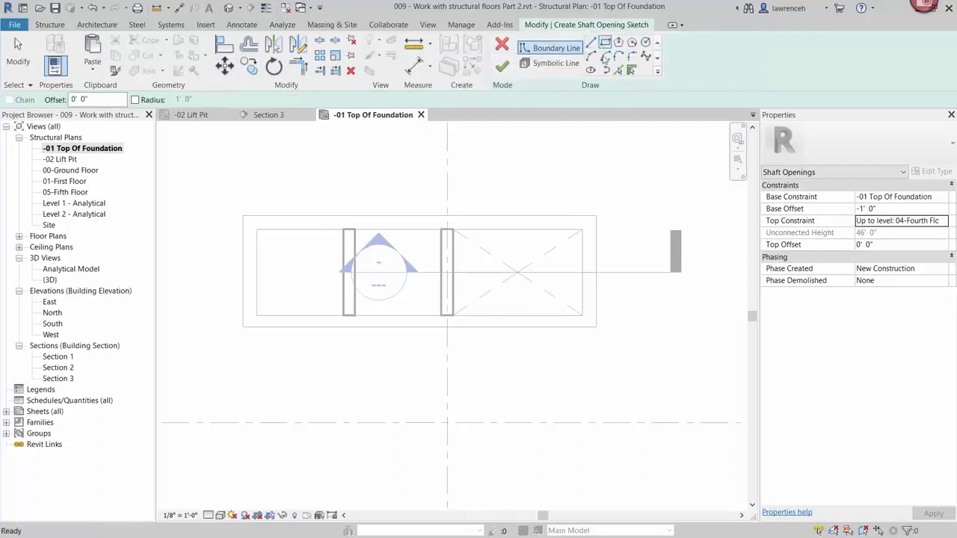
{"action": "left_click", "coordinate": [240, 216]}
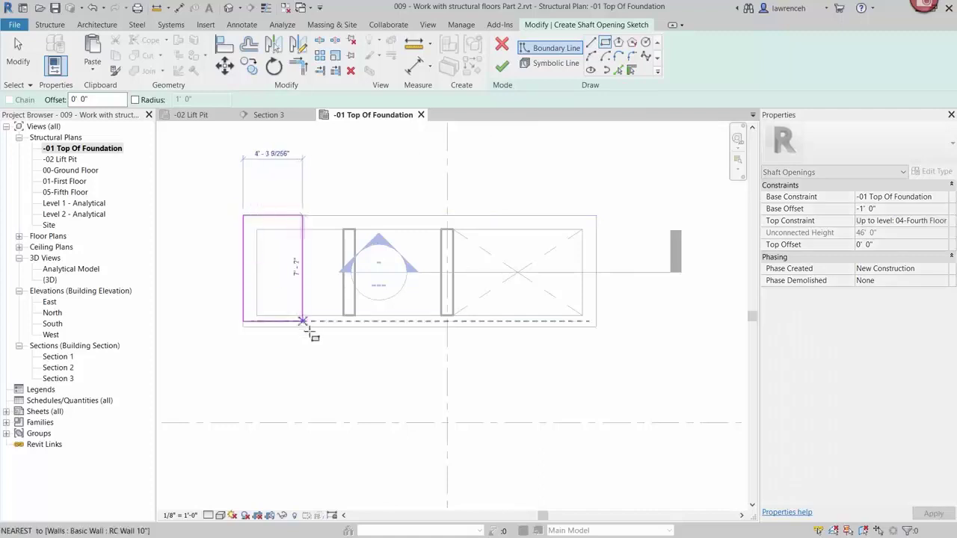
{"action": "left_click", "coordinate": [551, 327]}
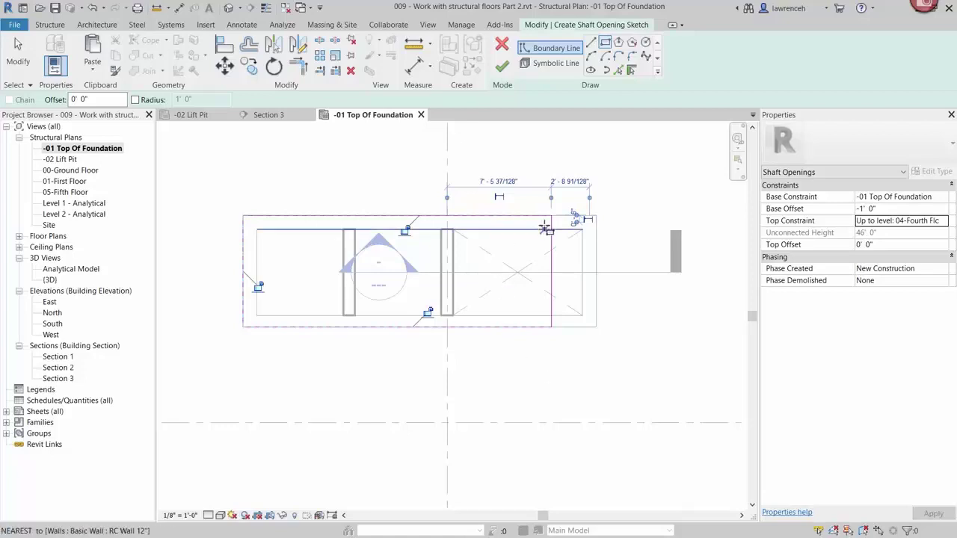
Draw two diagonal symbolic lines crossing corner to corner inside the core's west lift bay.
{"action": "left_click", "coordinate": [558, 69]}
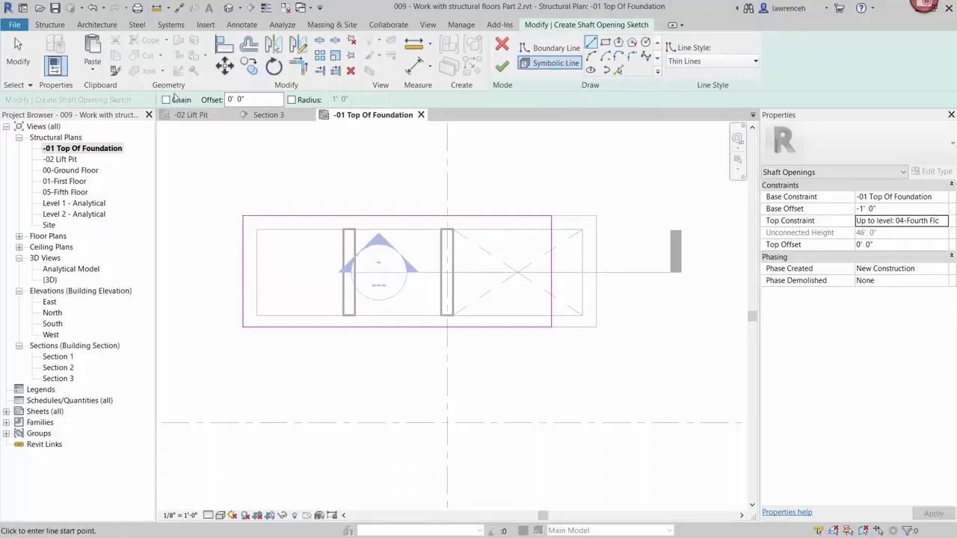
{"action": "left_click", "coordinate": [256, 314]}
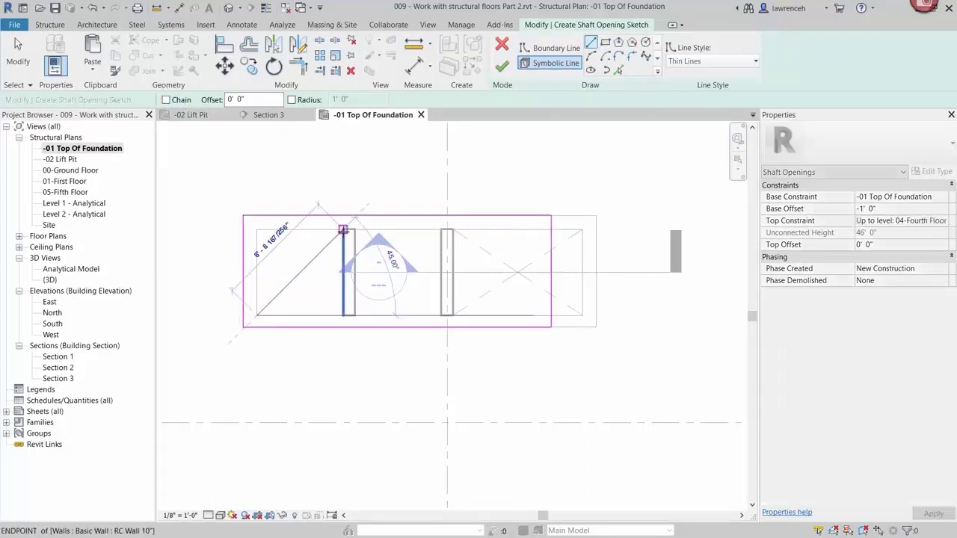
{"action": "left_click", "coordinate": [343, 229]}
{"action": "left_click", "coordinate": [256, 229]}
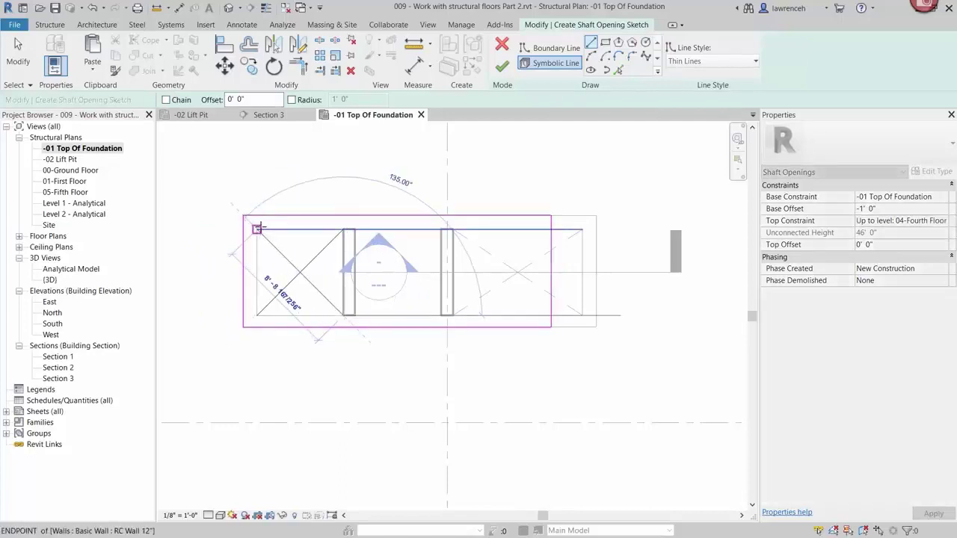
{"action": "left_click", "coordinate": [344, 314]}
Draw two diagonal symbolic lines crossing corner to corner inside the middle lift bay.
{"action": "middle_click_drag", "start_coordinate": [348, 314], "coordinate": [336, 322]}
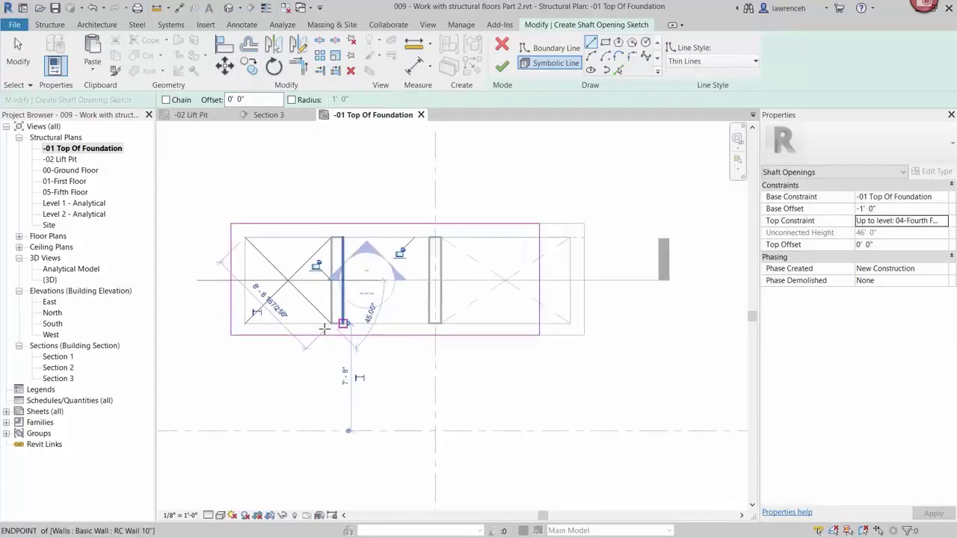
{"action": "scroll", "coordinate": [335, 320], "scroll_direction": "up", "scroll_amount": 2}
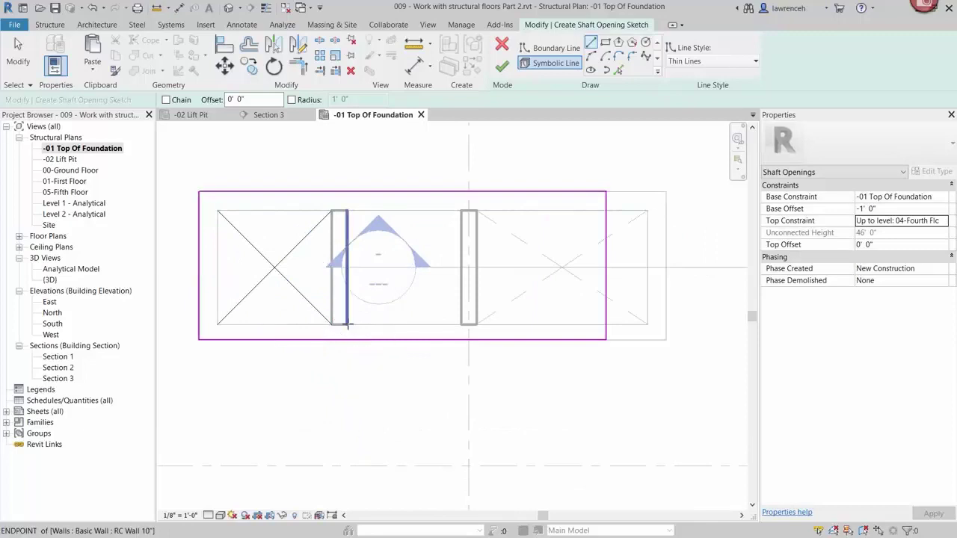
{"action": "left_click", "coordinate": [346, 324]}
{"action": "left_click", "coordinate": [462, 212]}
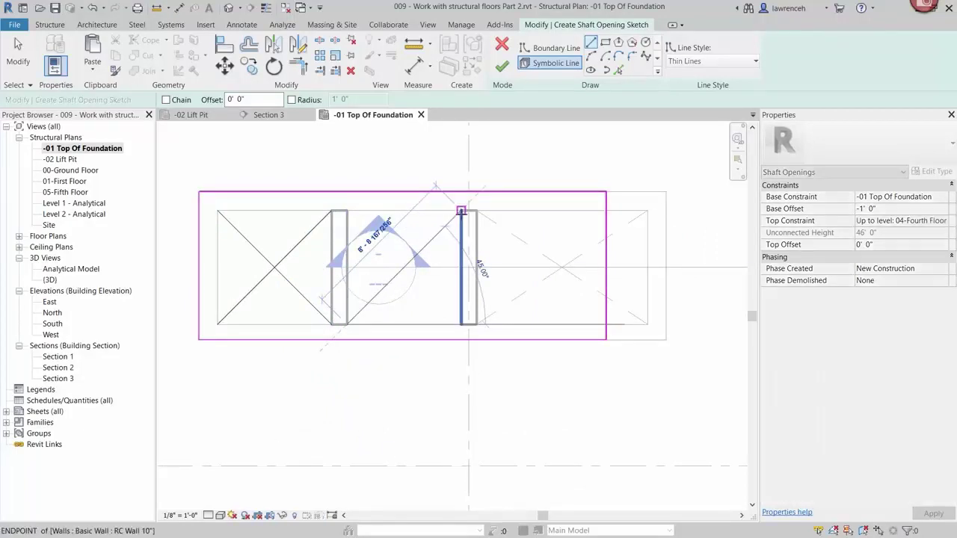
{"action": "left_click", "coordinate": [460, 323]}
{"action": "left_click", "coordinate": [347, 211]}
Cross the east bay with symbolic diagonals between its west wall and the shaft's east edge, and finish the shaft opening.
{"action": "left_click", "coordinate": [478, 324]}
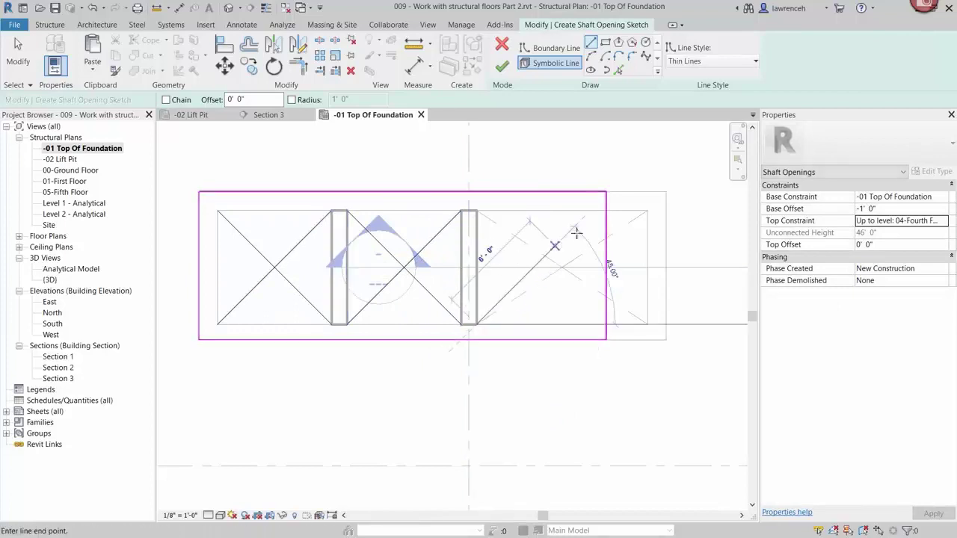
{"action": "left_click", "coordinate": [607, 216]}
{"action": "left_click", "coordinate": [606, 325]}
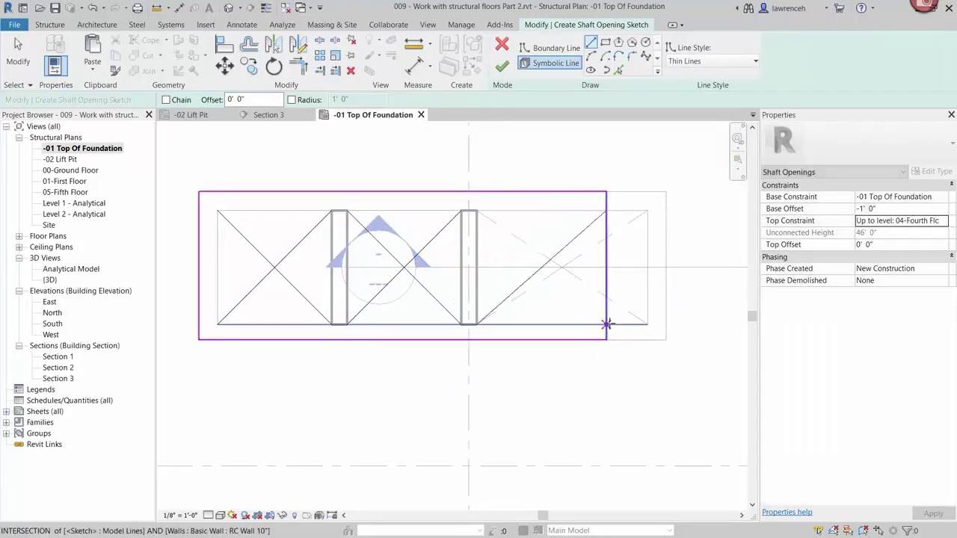
{"action": "left_click", "coordinate": [478, 211]}
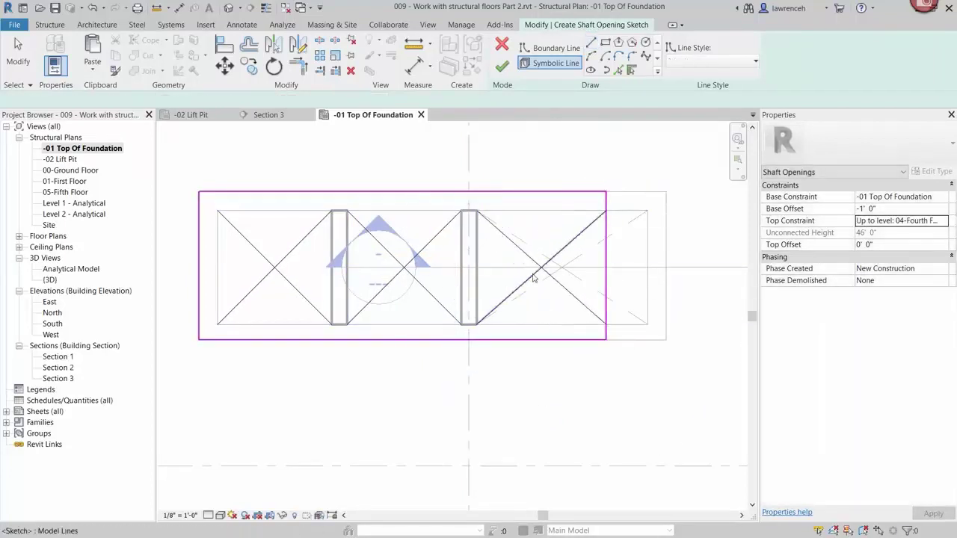
{"action": "key", "text": "Escape"}
{"action": "key", "text": "Escape"}
{"action": "scroll", "coordinate": [526, 313], "scroll_direction": "down", "scroll_amount": 1}
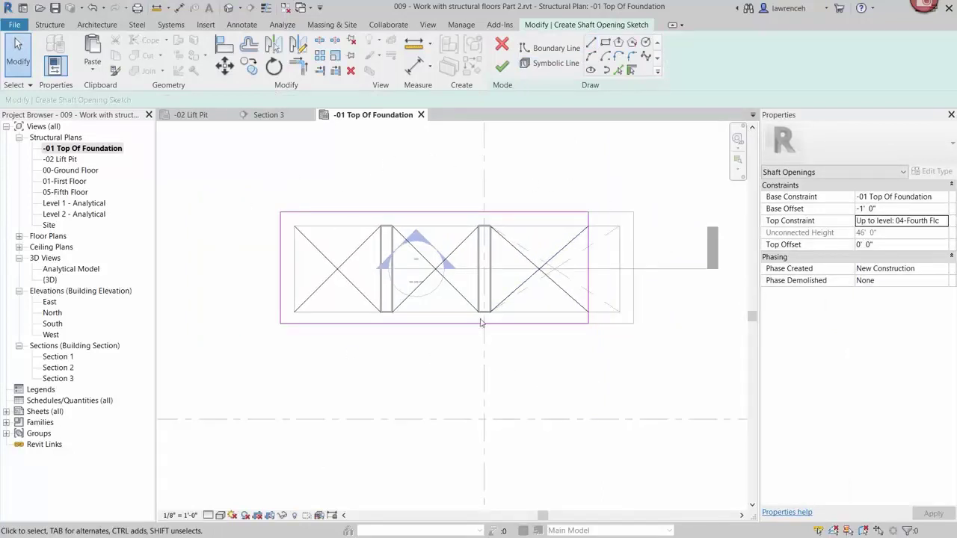
{"action": "left_click", "coordinate": [500, 69]}
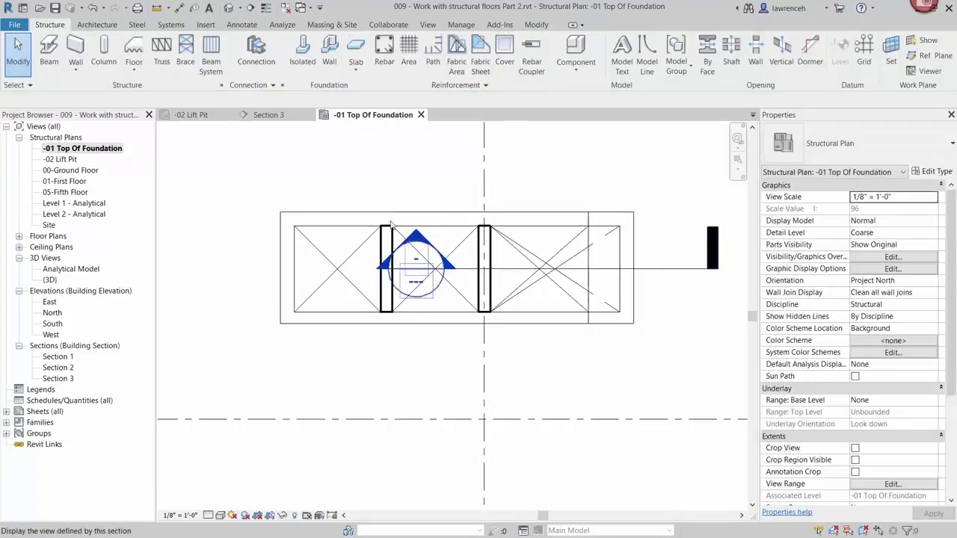
Examine the shaft opening in the 01-First Floor plan and in Section 3, checking its extent through the floors above the pit.
{"action": "double_click", "coordinate": [64, 183]}
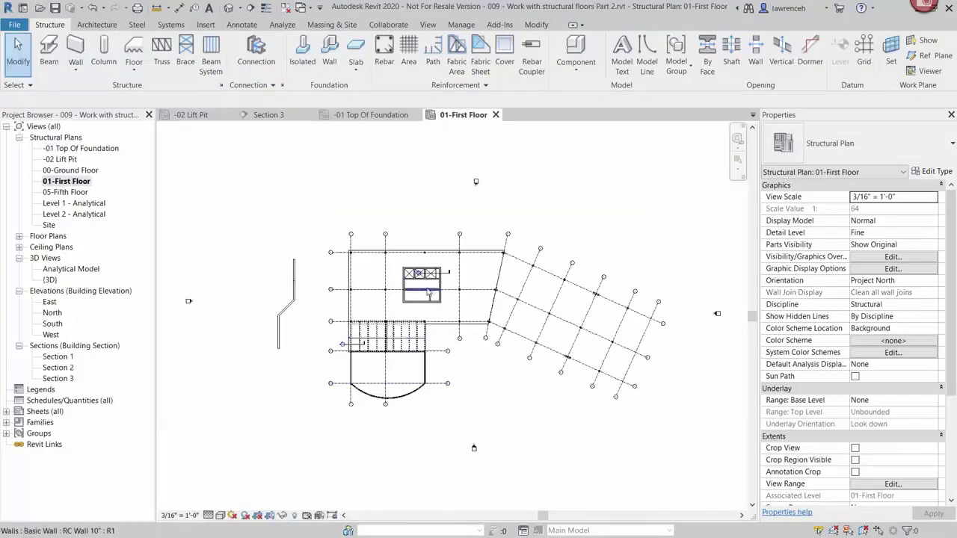
{"action": "scroll", "coordinate": [421, 288], "scroll_direction": "up", "scroll_amount": 8}
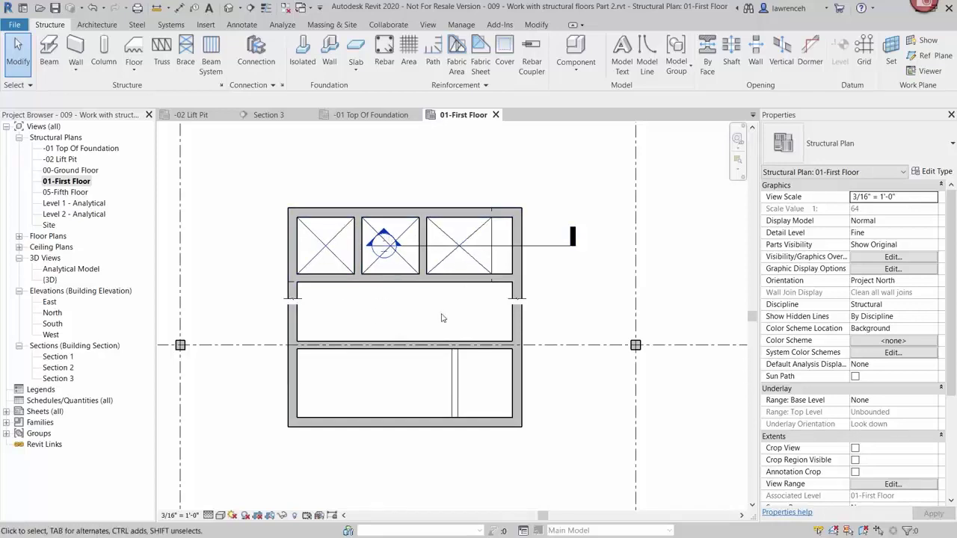
{"action": "double_click", "coordinate": [382, 239]}
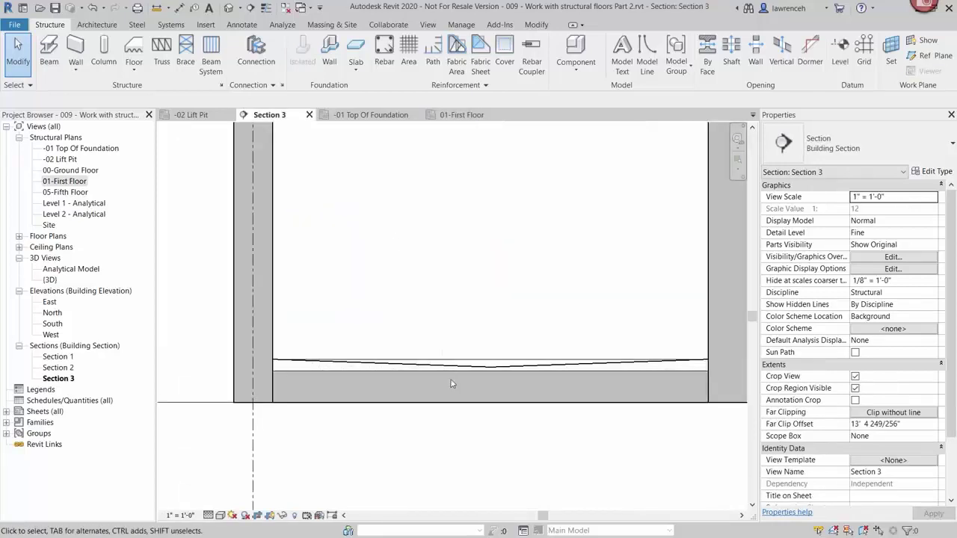
{"action": "scroll", "coordinate": [465, 381], "scroll_direction": "down", "scroll_amount": 3}
{"action": "middle_click_drag", "start_coordinate": [479, 377], "coordinate": [485, 309]}
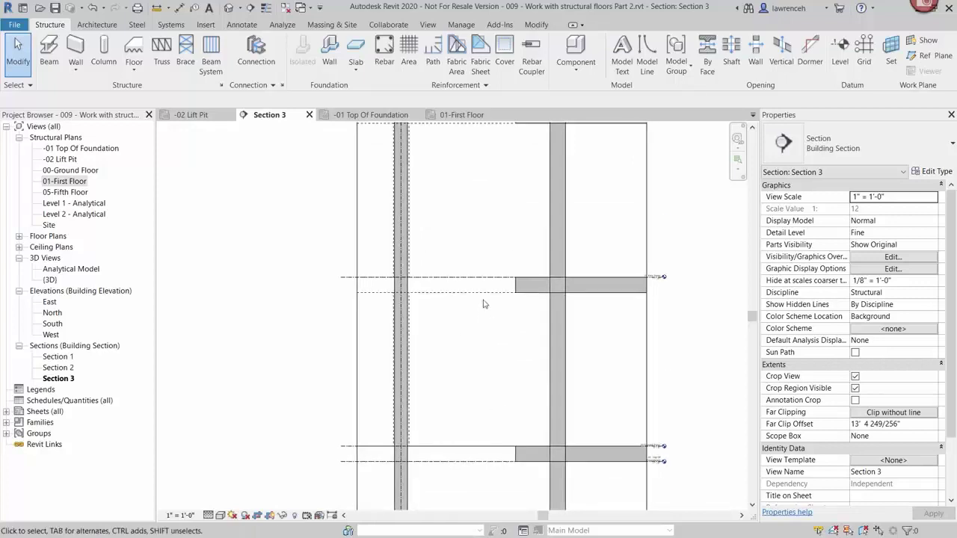
{"action": "middle_click_drag", "start_coordinate": [486, 190], "coordinate": [501, 280]}
{"action": "scroll", "coordinate": [500, 331], "scroll_direction": "down", "scroll_amount": 2}
{"action": "middle_click_drag", "start_coordinate": [500, 331], "coordinate": [481, 438]}
{"action": "scroll", "coordinate": [489, 434], "scroll_direction": "up", "scroll_amount": 3}
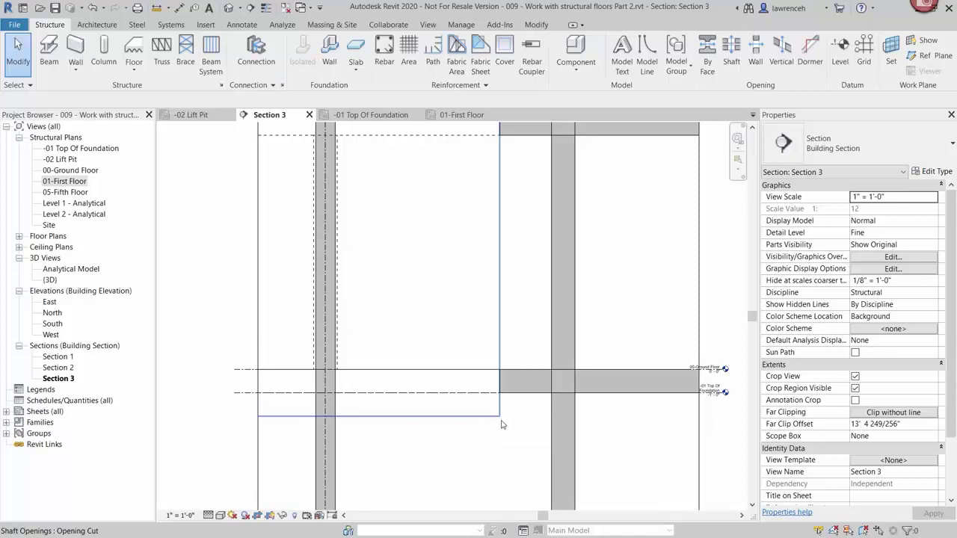
{"action": "left_click", "coordinate": [500, 419]}
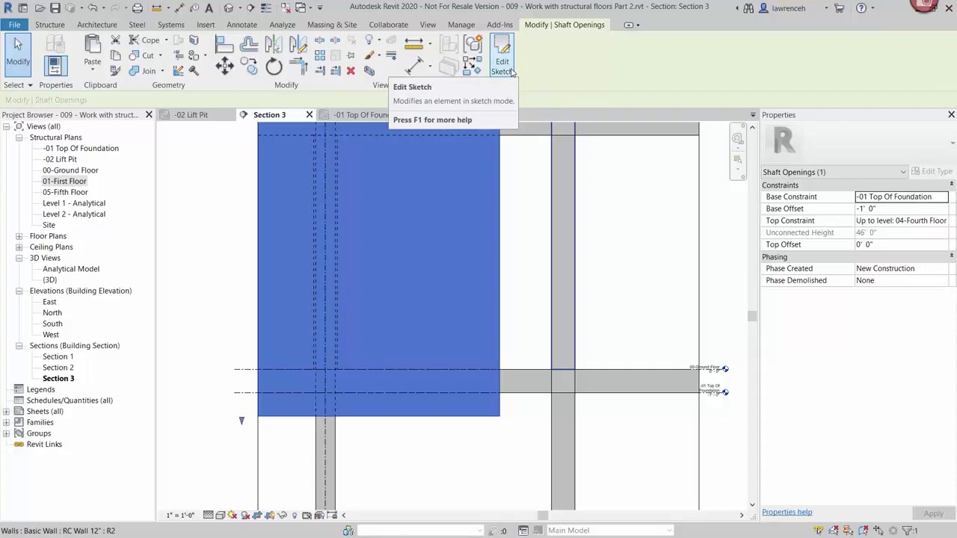
{"action": "left_click", "coordinate": [653, 258]}
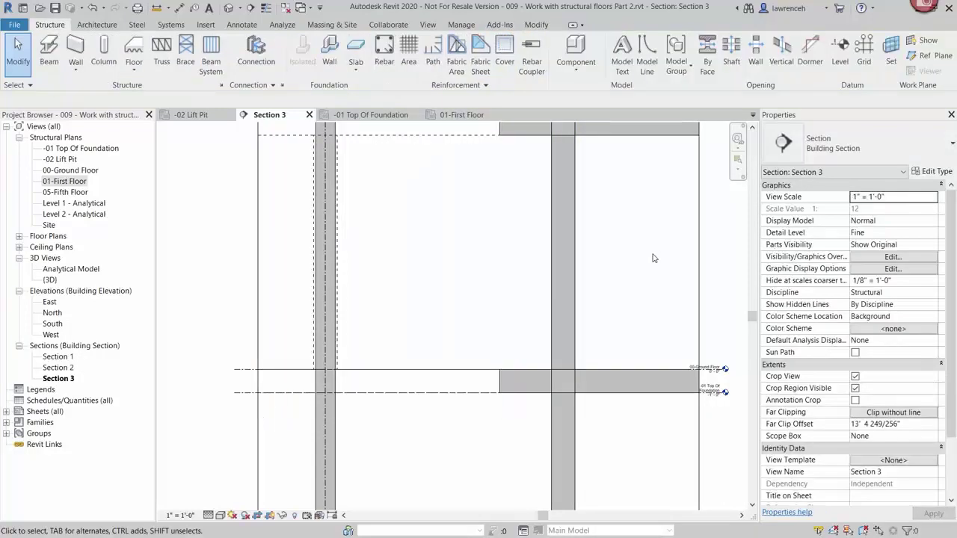
{"action": "scroll", "coordinate": [505, 409], "scroll_direction": "down", "scroll_amount": 1}
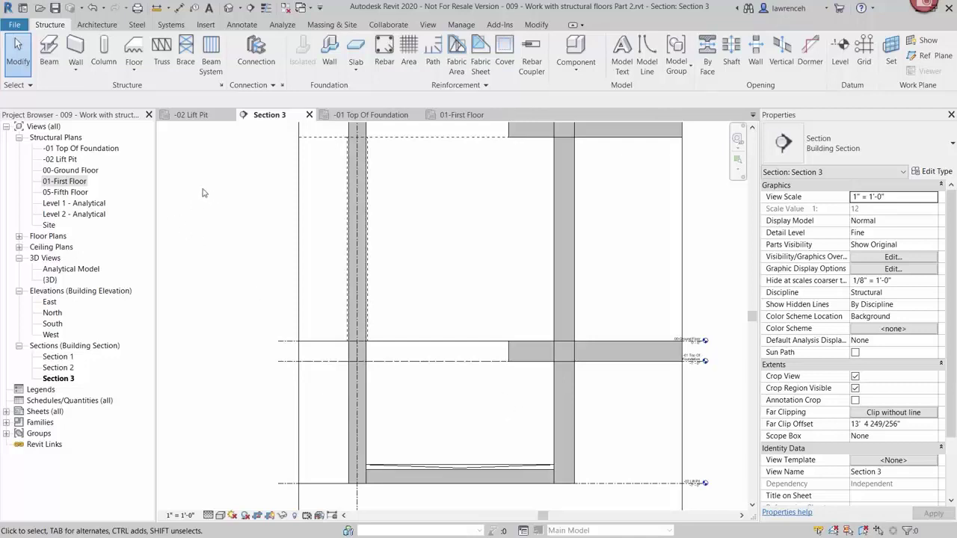
Edit the 01-First Floor slab's boundary and sketch a 3" radius circle in the strip east of the shaft, near the core's north wall.
{"action": "left_click", "coordinate": [465, 115]}
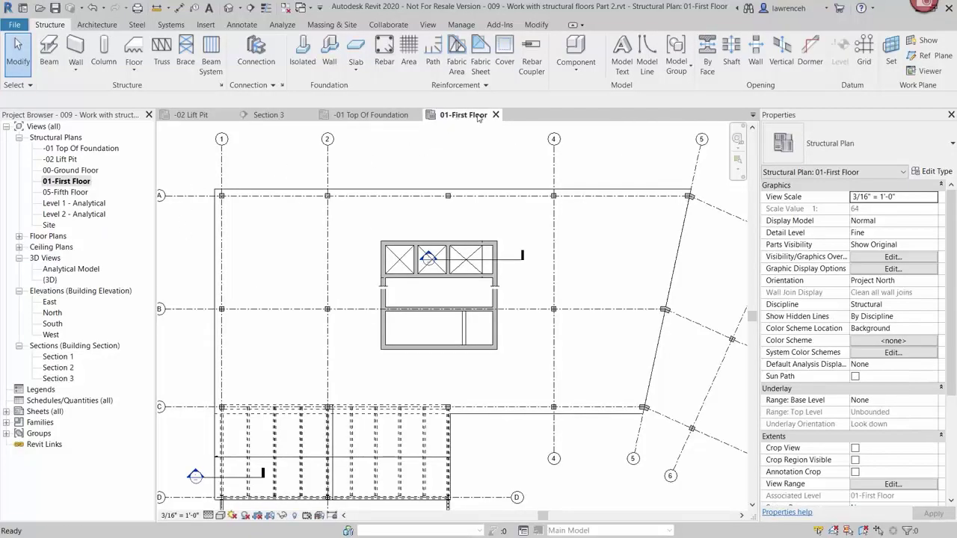
{"action": "left_click", "coordinate": [481, 191]}
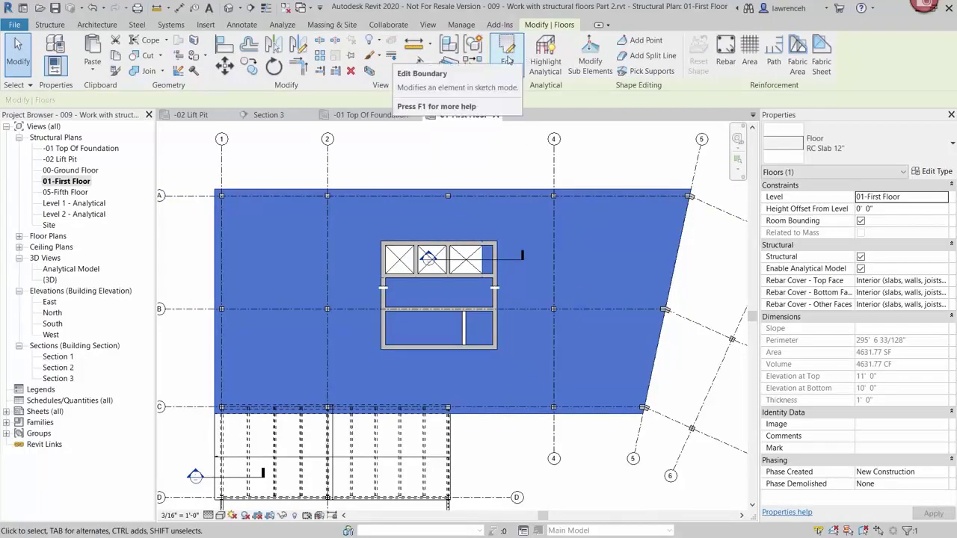
{"action": "left_click", "coordinate": [507, 60]}
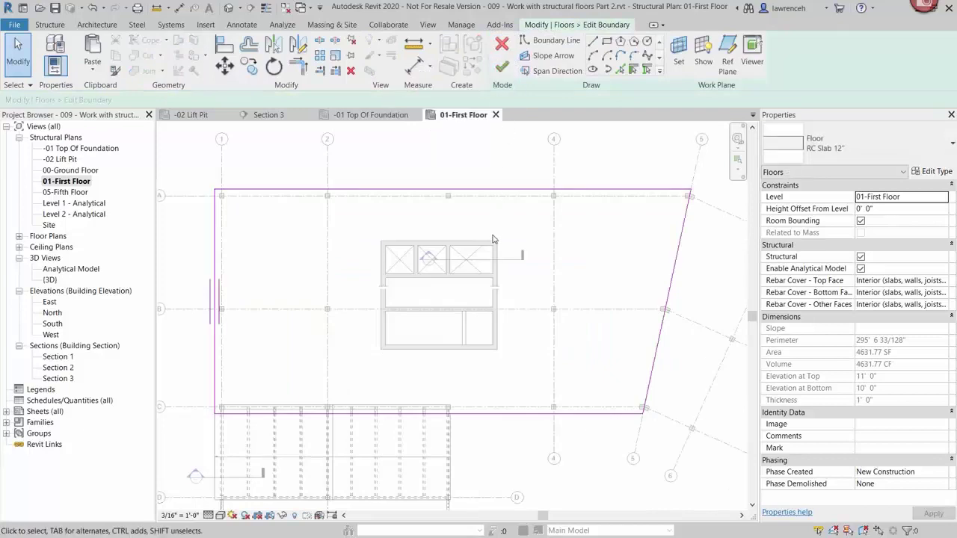
{"action": "scroll", "coordinate": [492, 252], "scroll_direction": "up", "scroll_amount": 8}
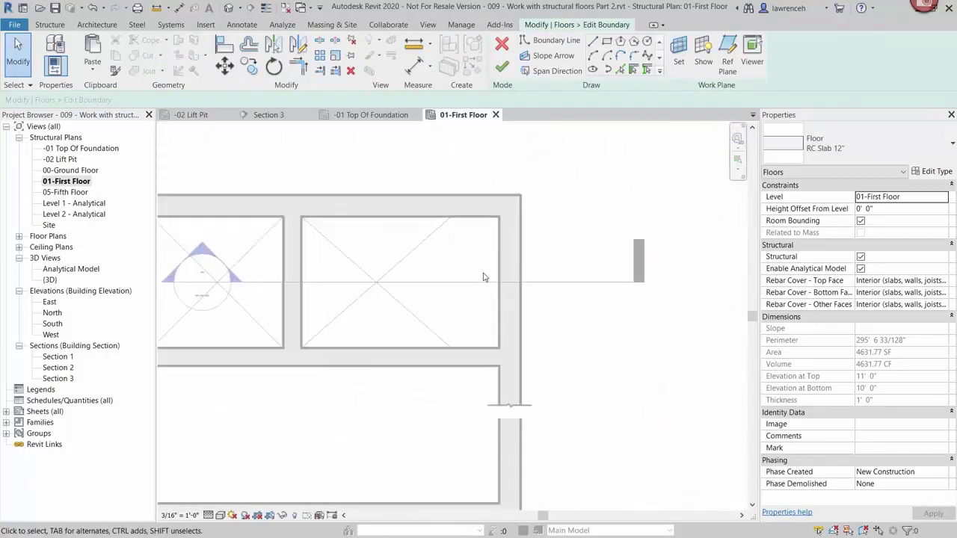
{"action": "scroll", "coordinate": [487, 281], "scroll_direction": "up", "scroll_amount": 2}
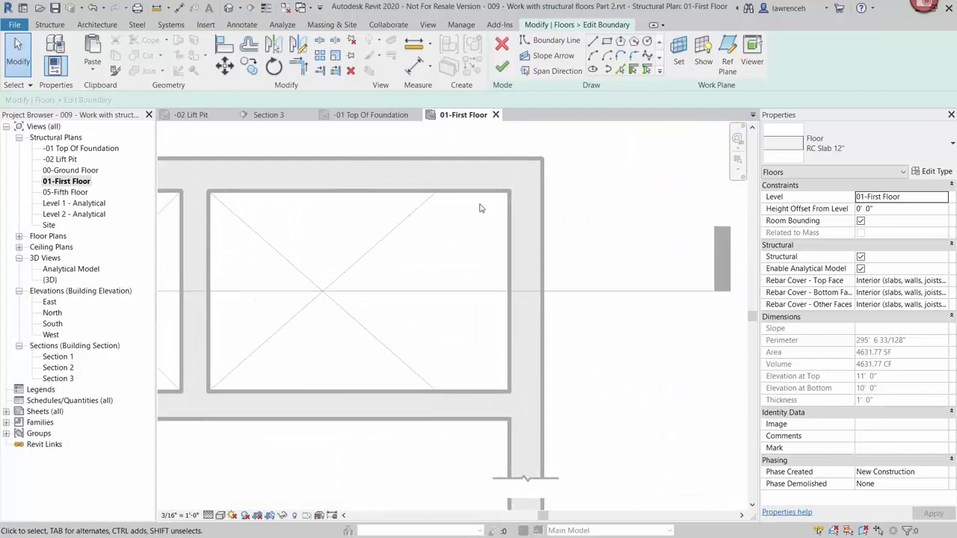
{"action": "left_click", "coordinate": [647, 43]}
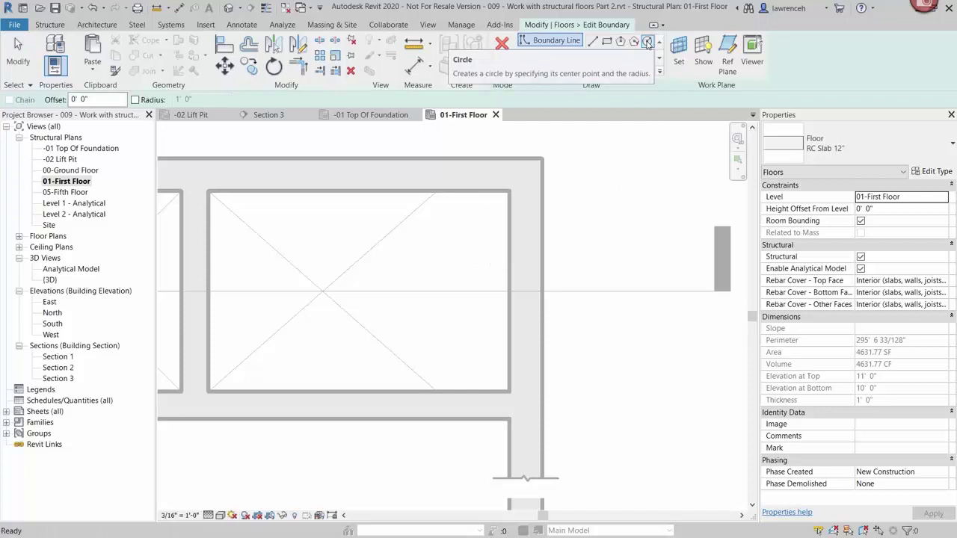
{"action": "left_click", "coordinate": [483, 231]}
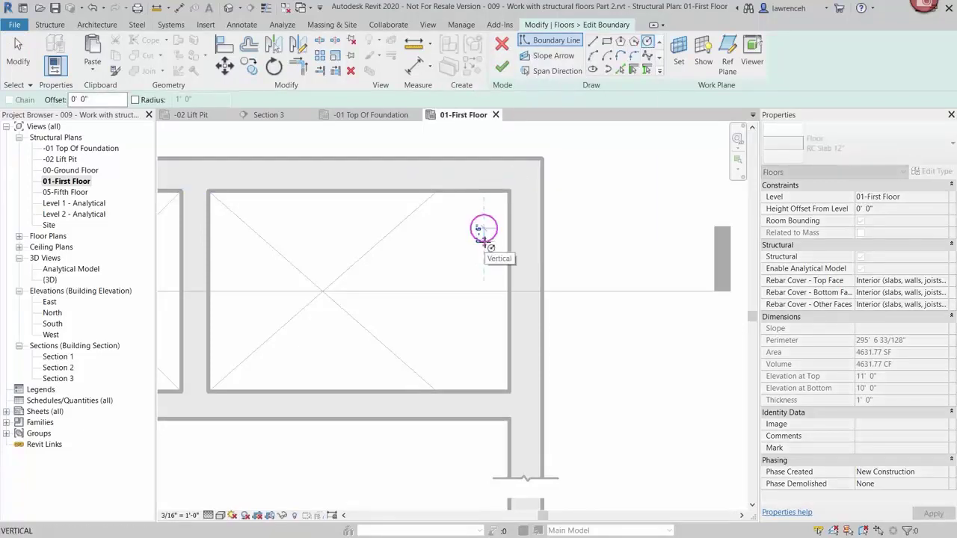
{"action": "type", "text": "3"}
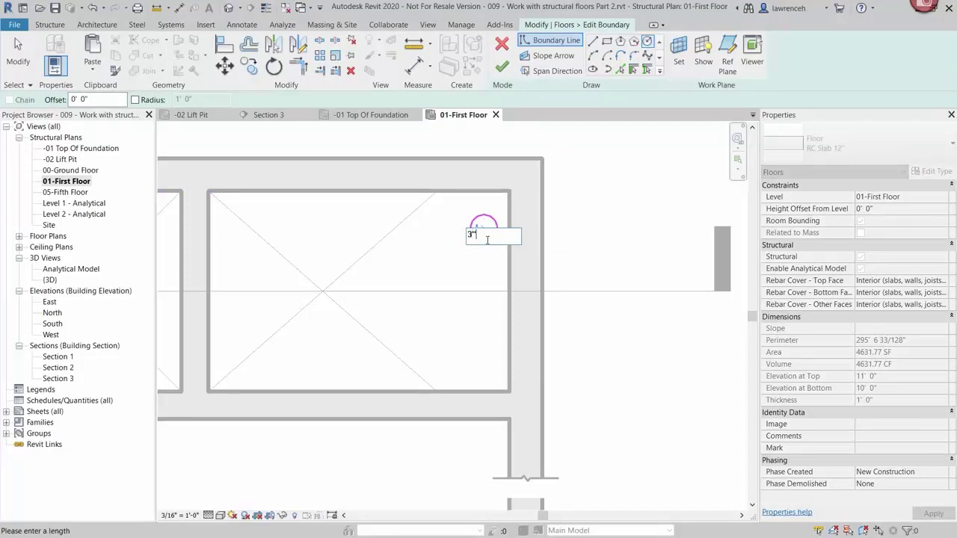
{"action": "key", "text": "Return"}
{"action": "key", "text": "Escape"}
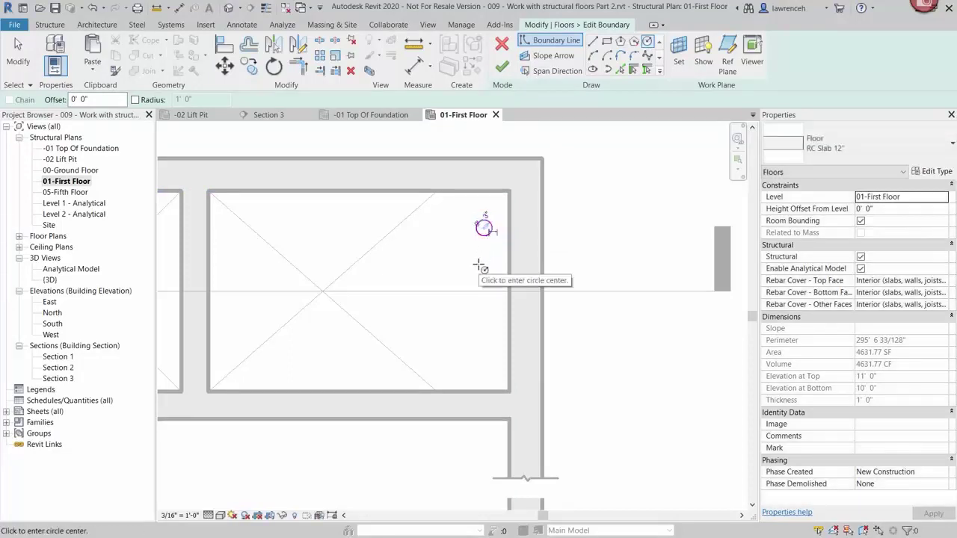
Copy the circle twice straight south at 12" spacing to make a column of three pipe openings.
{"action": "left_click", "coordinate": [487, 224]}
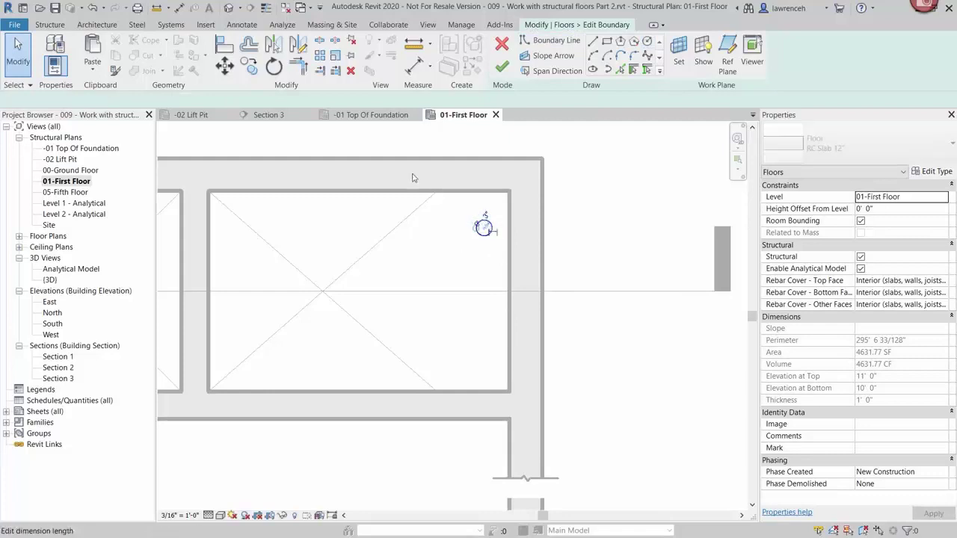
{"action": "left_click", "coordinate": [249, 65]}
{"action": "left_click", "coordinate": [486, 229]}
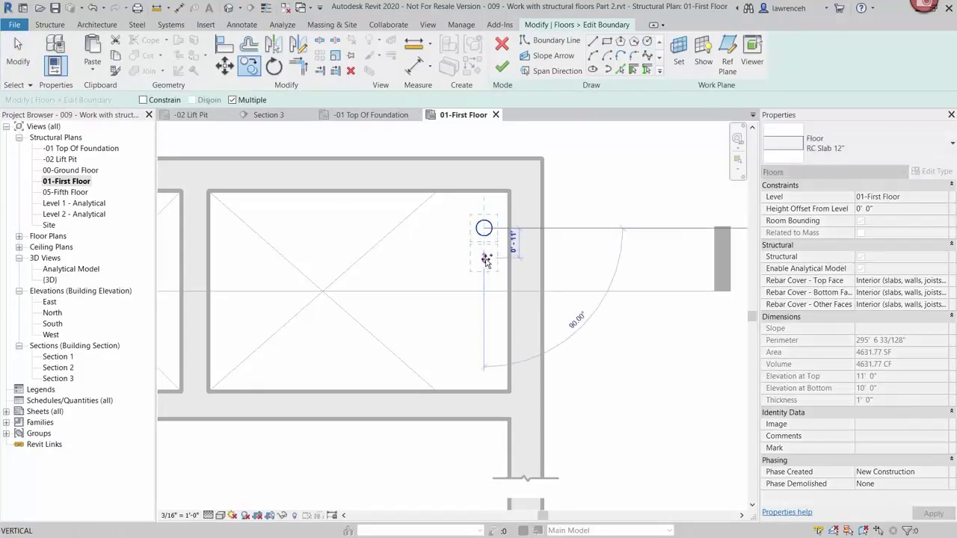
{"action": "type", "text": "12\""}
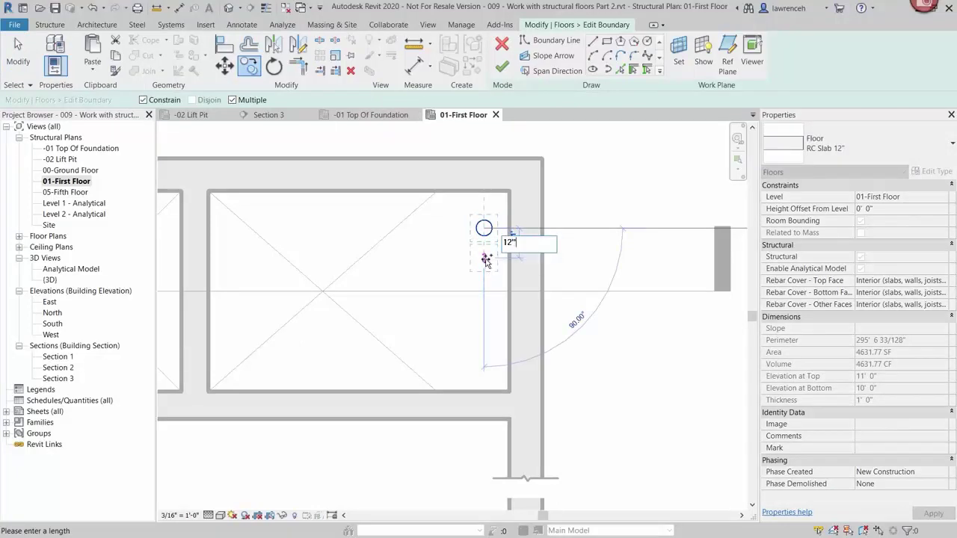
{"action": "key", "text": "Return"}
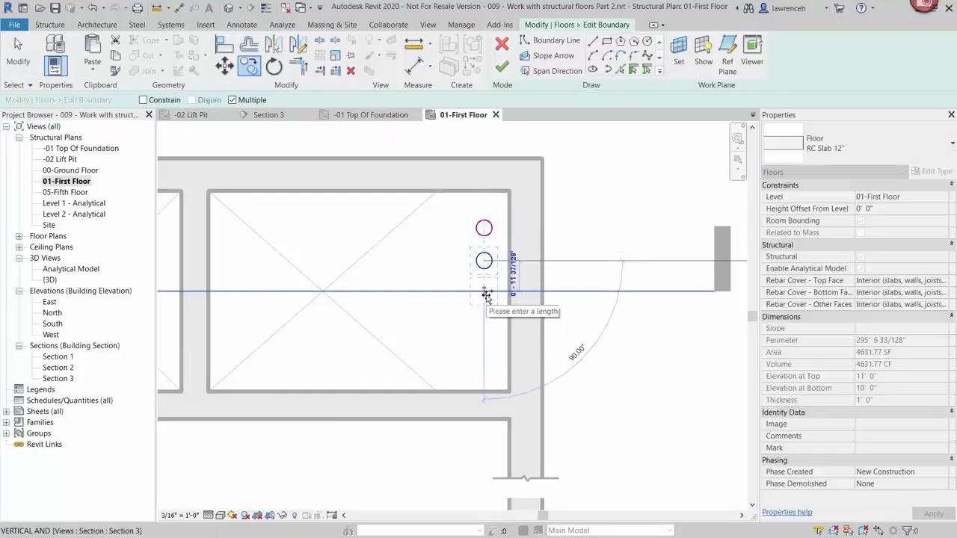
{"action": "type", "text": "12\""}
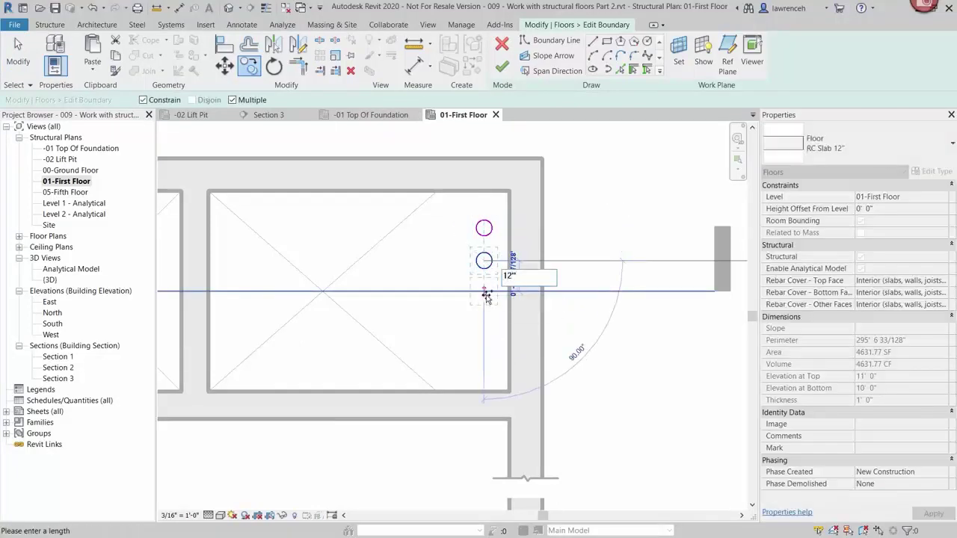
{"action": "key", "text": "Return"}
{"action": "key", "text": "Escape"}
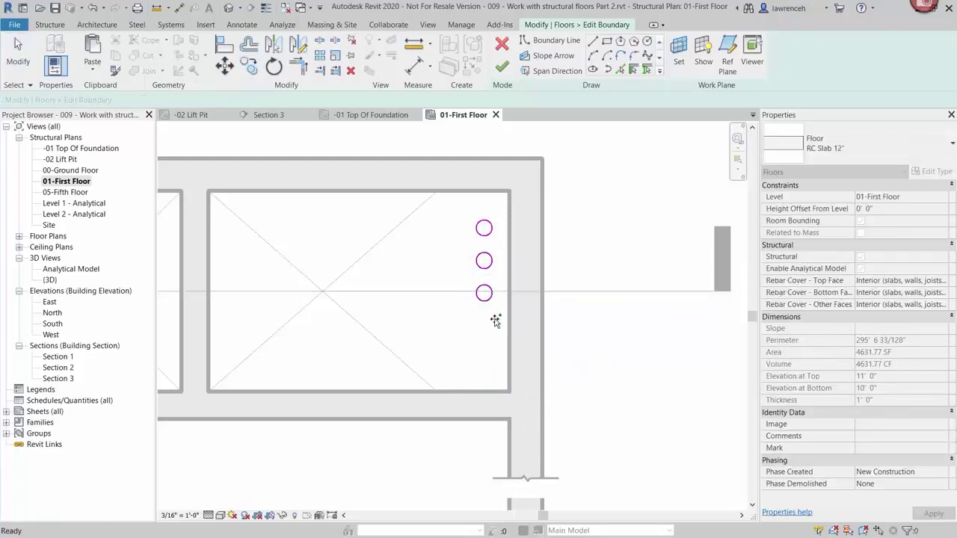
{"action": "key", "text": "Escape"}
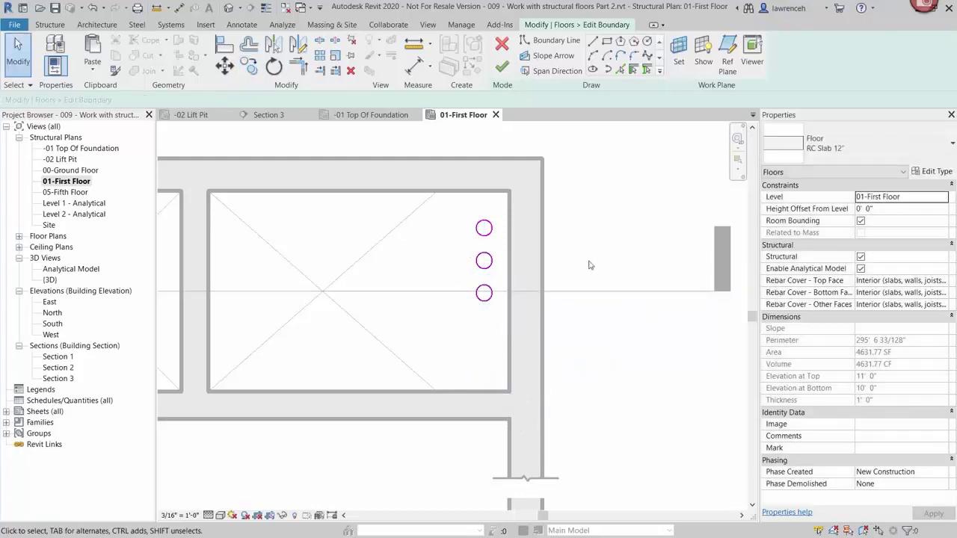
Move the three circles together about 6" straight north, closer to the core's north wall.
{"action": "left_click_drag", "start_coordinate": [457, 210], "coordinate": [510, 331]}
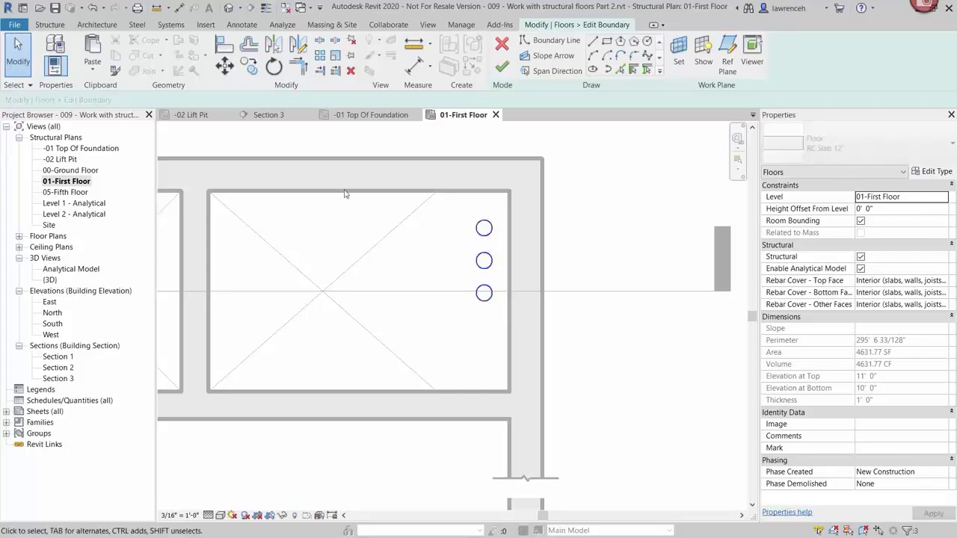
{"action": "left_click", "coordinate": [224, 65]}
{"action": "left_click", "coordinate": [484, 218]}
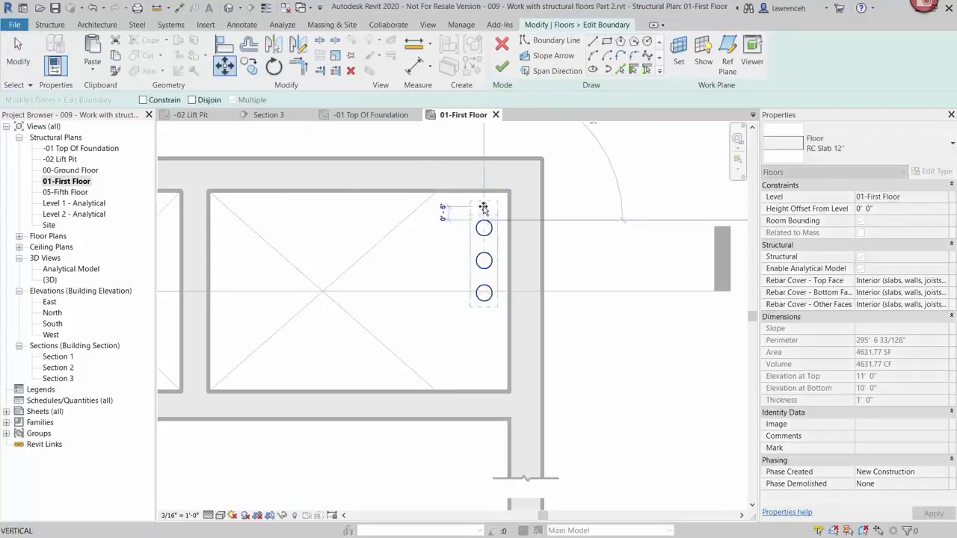
{"action": "left_click", "coordinate": [484, 203]}
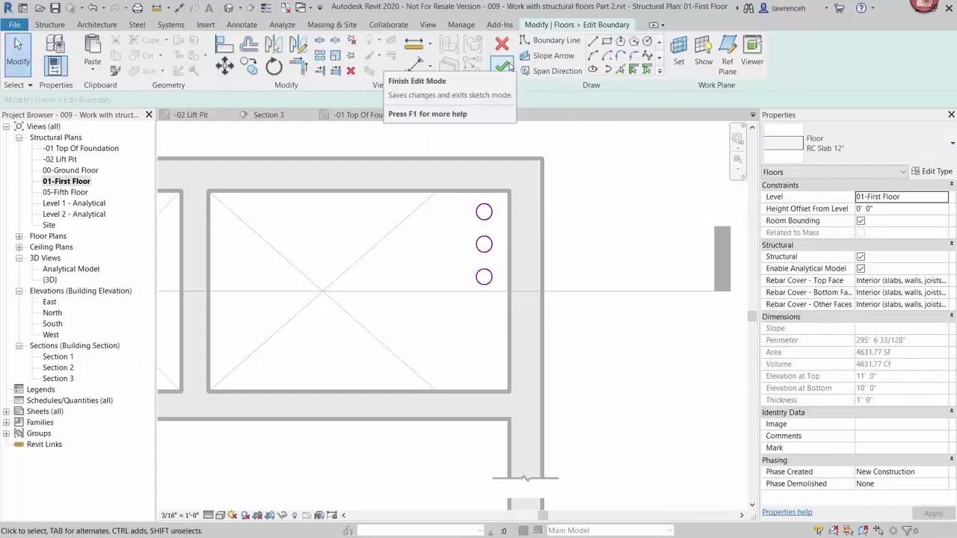
Finish the first-floor slab's boundary edit without attaching the walls to the floor's bottom.
{"action": "left_click", "coordinate": [505, 66]}
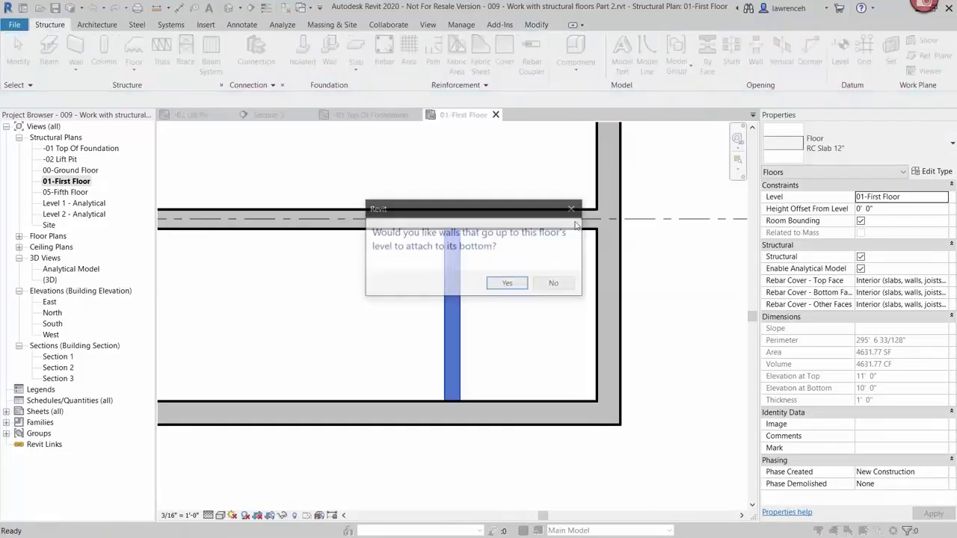
{"action": "left_click", "coordinate": [555, 284]}
{"action": "scroll", "coordinate": [468, 314], "scroll_direction": "up", "scroll_amount": 2}
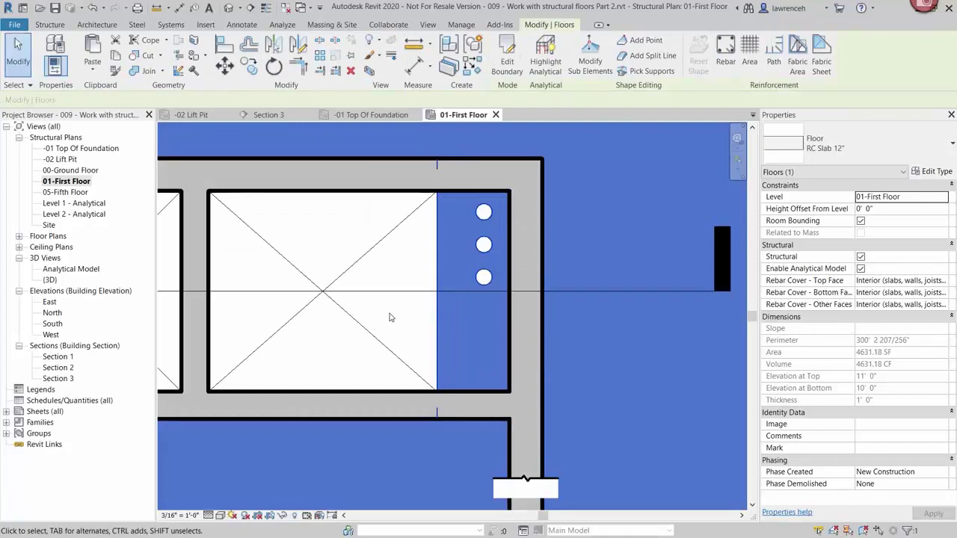
{"action": "key", "text": "Escape"}
Select the first-floor RC Slab 12" and temporarily isolate it in the default 3D view.
{"action": "scroll", "coordinate": [403, 318], "scroll_direction": "down", "scroll_amount": 5}
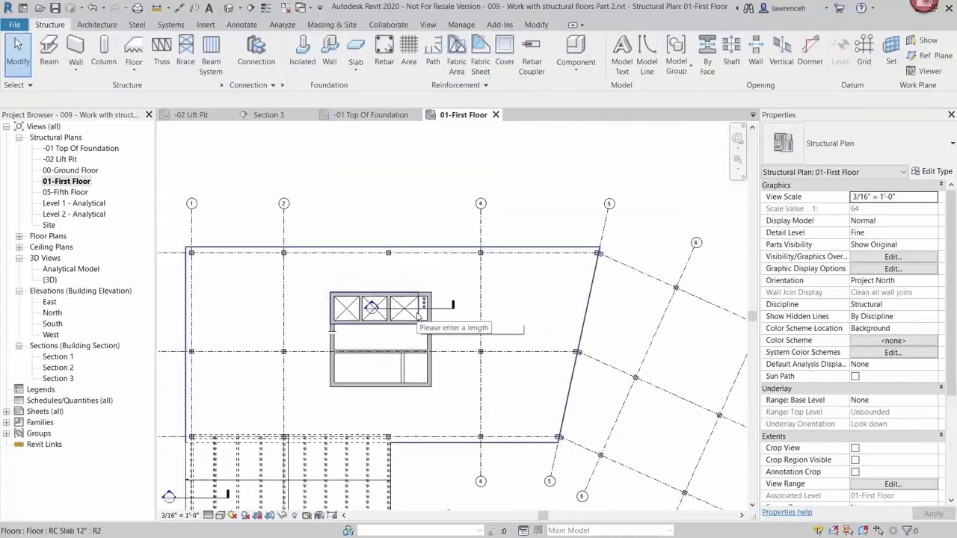
{"action": "left_click", "coordinate": [426, 292]}
{"action": "scroll", "coordinate": [426, 284], "scroll_direction": "down", "scroll_amount": 3}
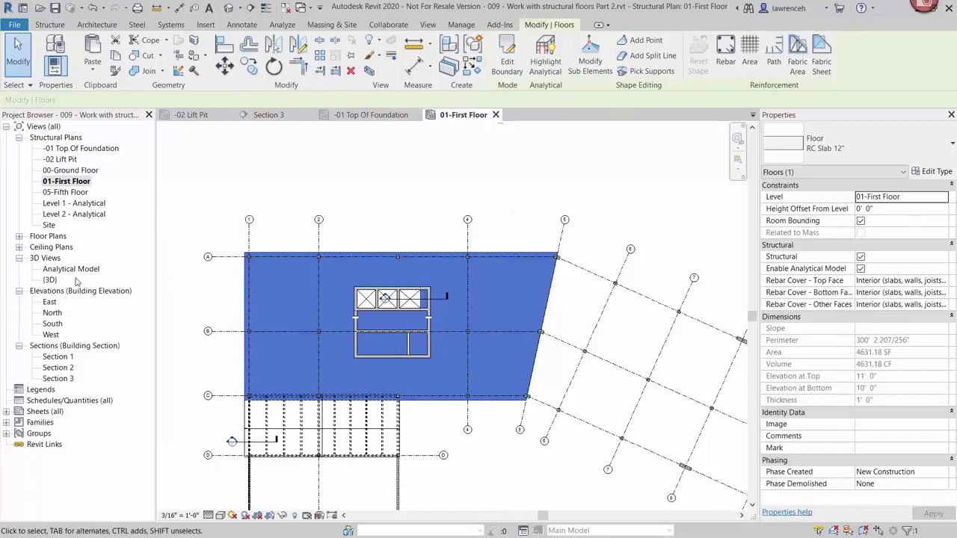
{"action": "double_click", "coordinate": [52, 280]}
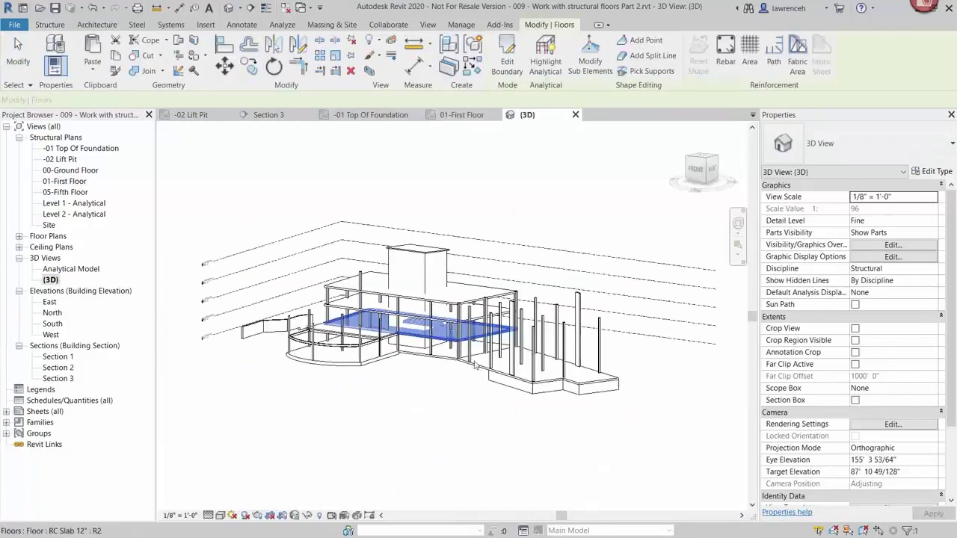
{"action": "left_click", "coordinate": [454, 347]}
{"action": "scroll", "coordinate": [454, 340], "scroll_direction": "up", "scroll_amount": 5}
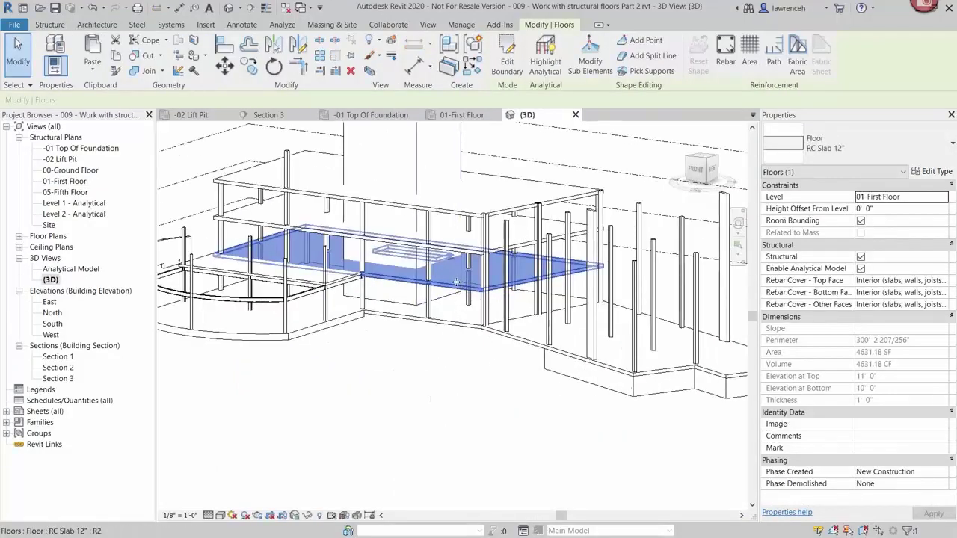
{"action": "left_click", "coordinate": [307, 516]}
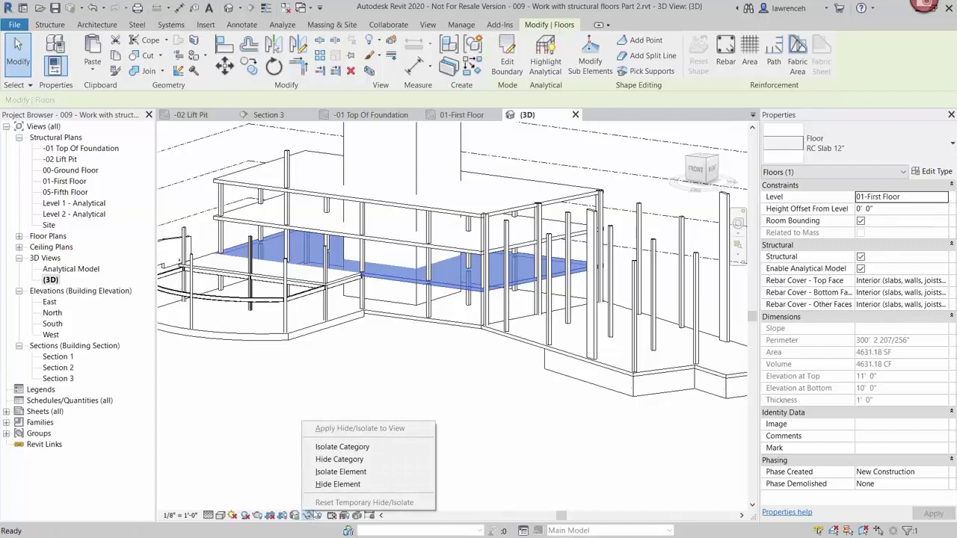
{"action": "left_click", "coordinate": [341, 472]}
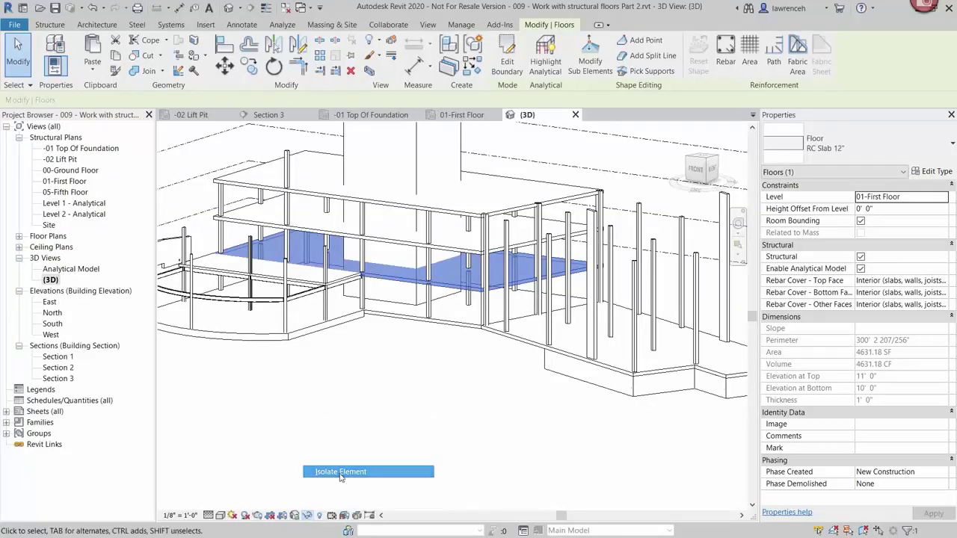
Examine the shaft and the three circular openings in the isolated slab, and reset the temporary isolation.
{"action": "left_click", "coordinate": [494, 392]}
{"action": "middle_click_drag", "start_coordinate": [487, 299], "coordinate": [512, 353], "text": "shift"}
{"action": "scroll", "coordinate": [269, 194], "scroll_direction": "up", "scroll_amount": 5}
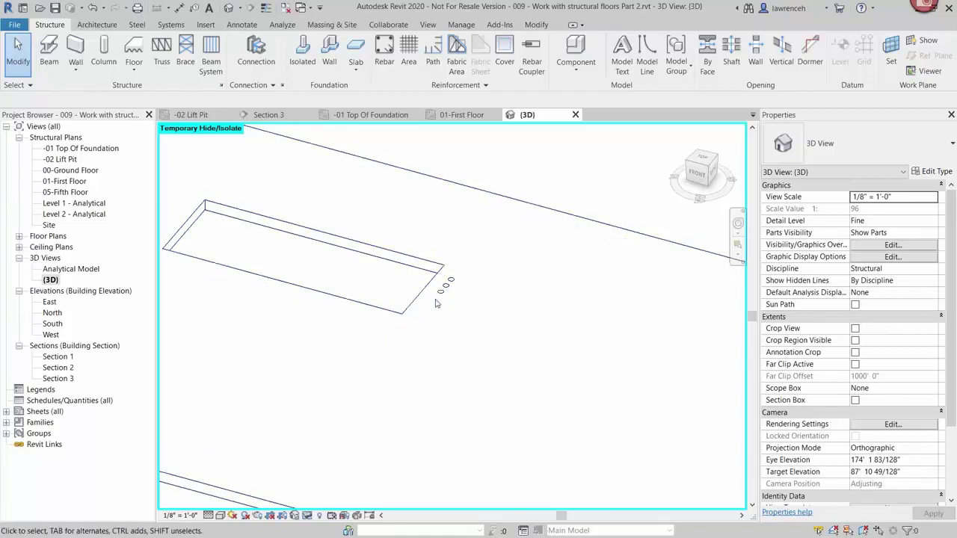
{"action": "key", "text": "z"}
{"action": "key", "text": "f"}
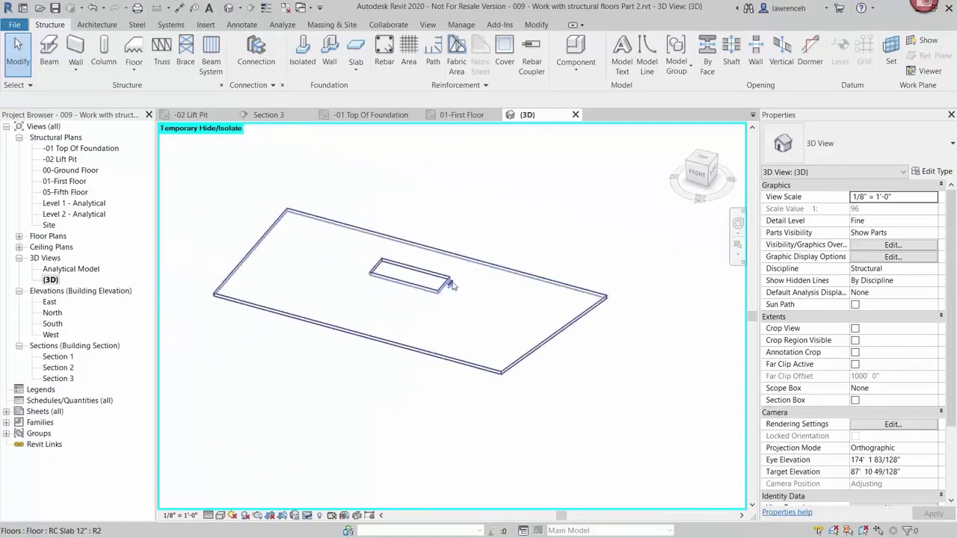
{"action": "left_click", "coordinate": [307, 516]}
{"action": "left_click", "coordinate": [367, 504]}
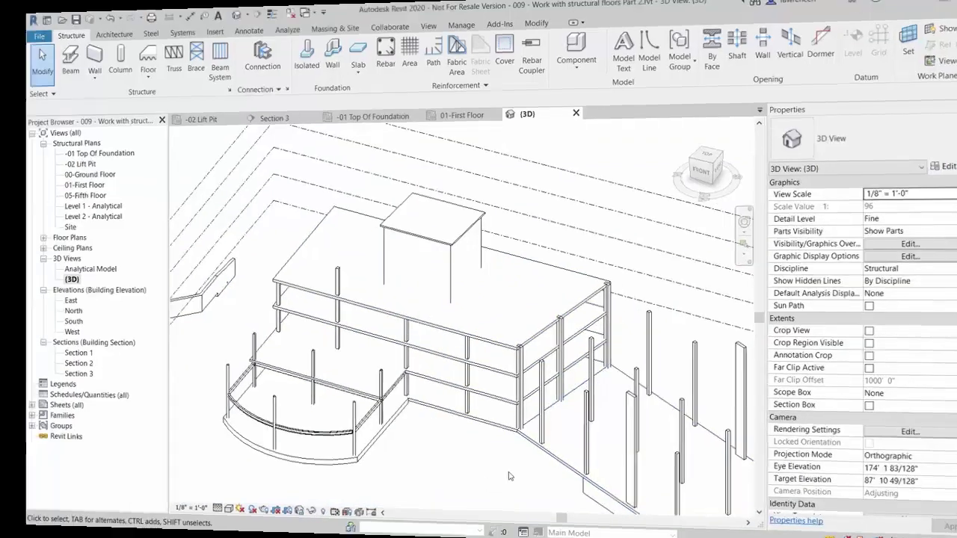
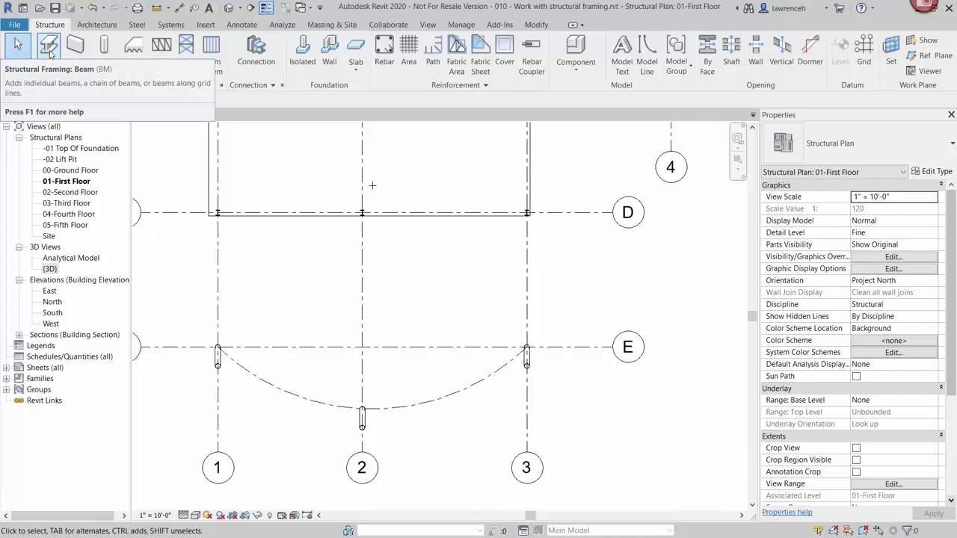
Set up a W Shapes W16X26 beam with placement plane Level : 01-First Floor and structural usage <Automatic>.
{"action": "left_click", "coordinate": [49, 51]}
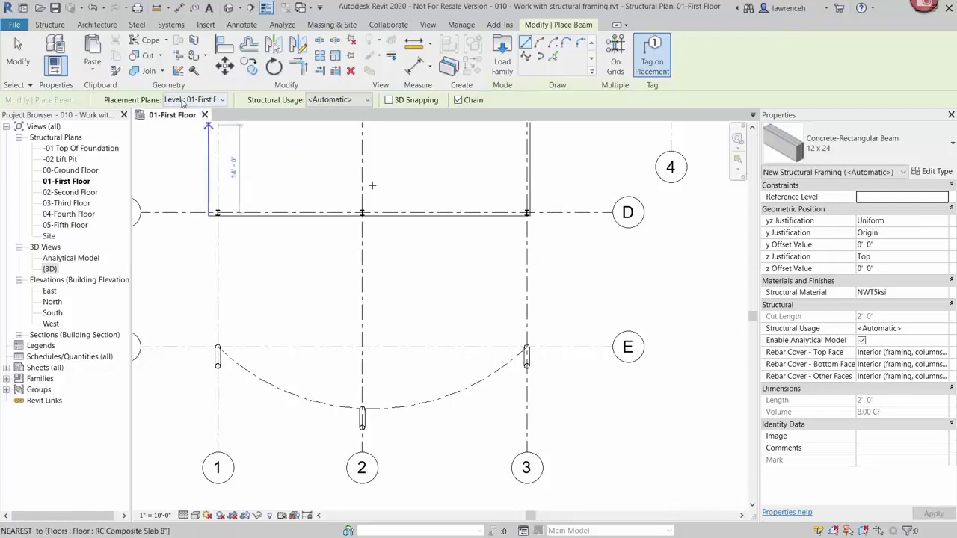
{"action": "left_click", "coordinate": [221, 100]}
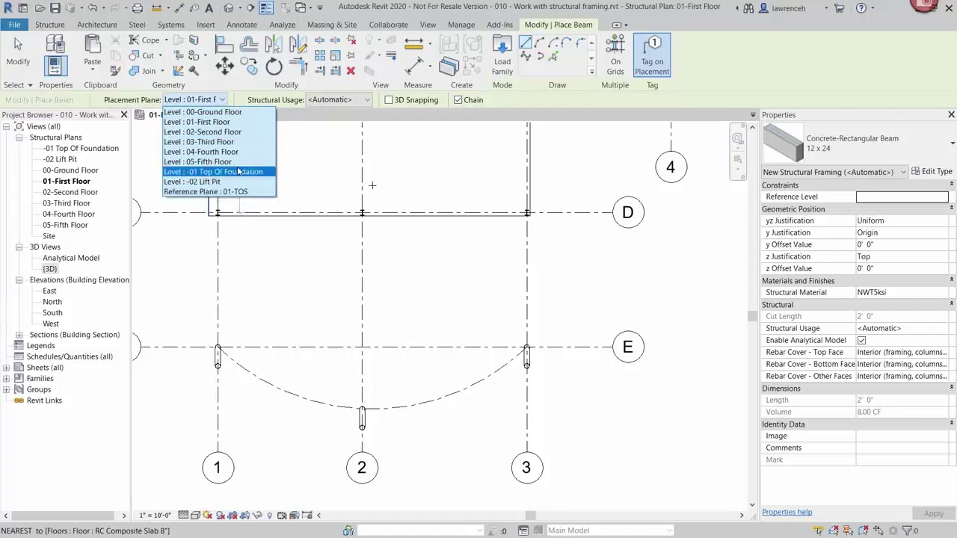
{"action": "left_click", "coordinate": [240, 104]}
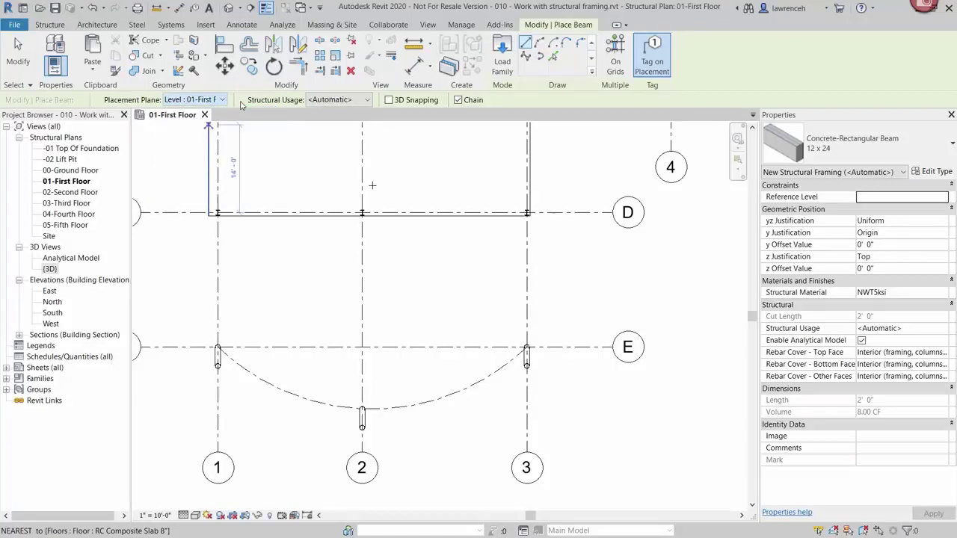
{"action": "left_click", "coordinate": [365, 101]}
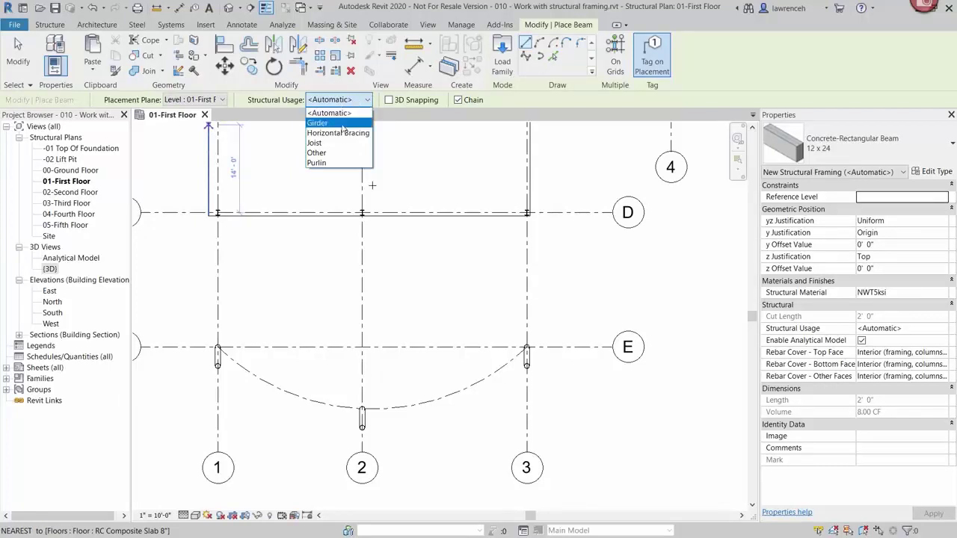
{"action": "left_click", "coordinate": [344, 108]}
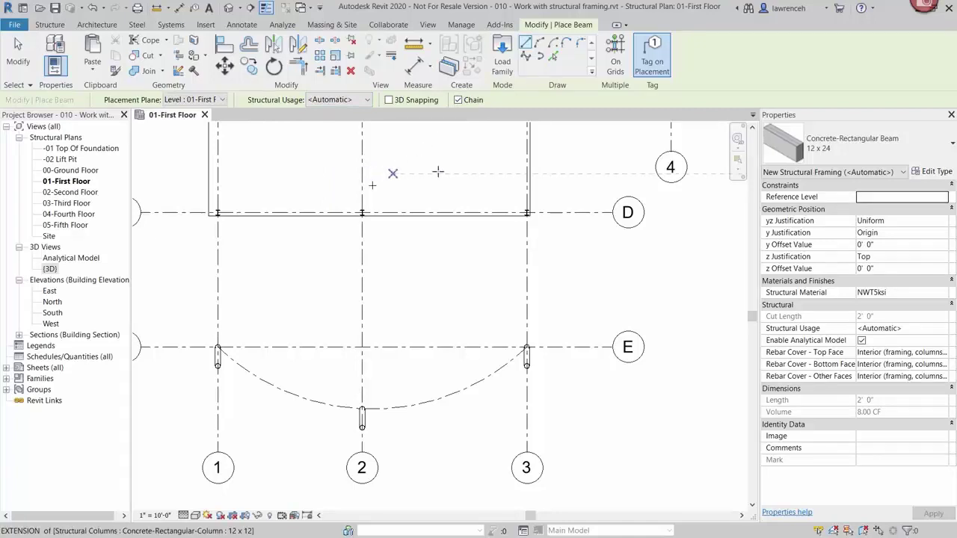
{"action": "left_click", "coordinate": [931, 151]}
{"action": "scroll", "coordinate": [829, 295], "scroll_direction": "down", "scroll_amount": 2}
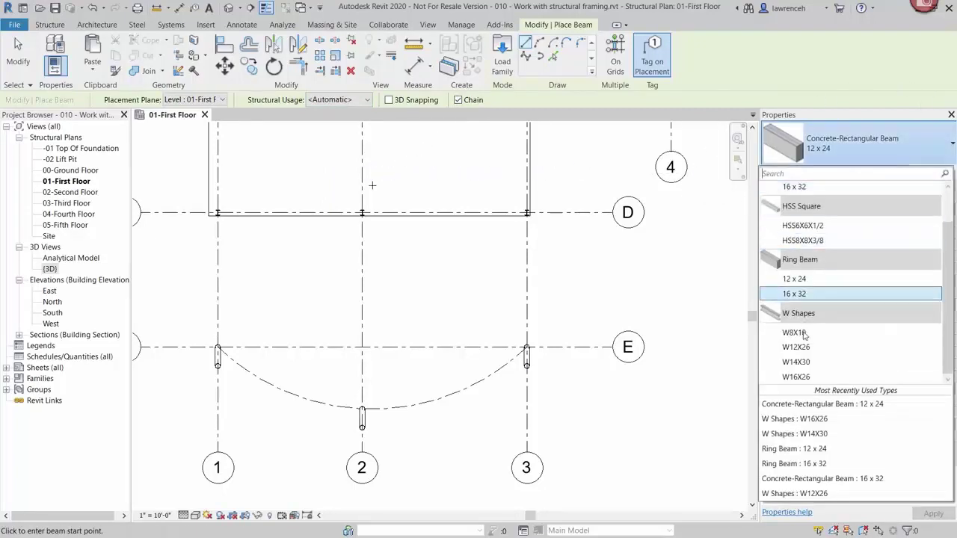
{"action": "left_click", "coordinate": [822, 377]}
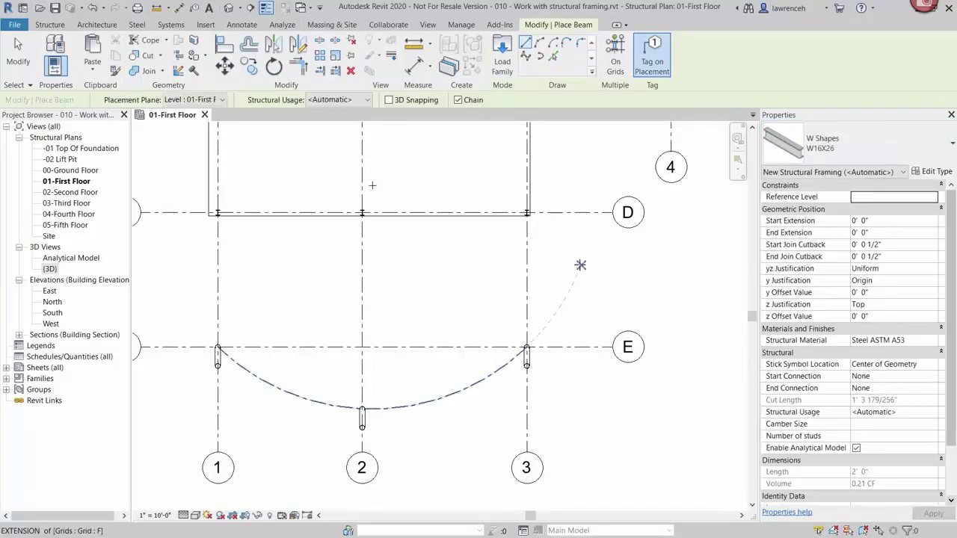
Place the beam along grid 3 from the column at grid D to the end of the slanted column just south of grid E.
{"action": "scroll", "coordinate": [579, 264], "scroll_direction": "up", "scroll_amount": 3}
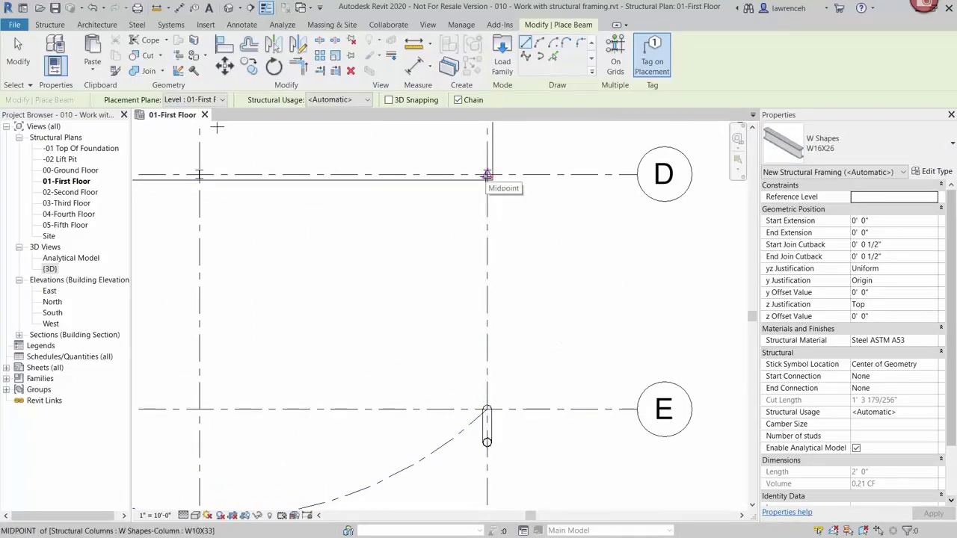
{"action": "left_click", "coordinate": [486, 175]}
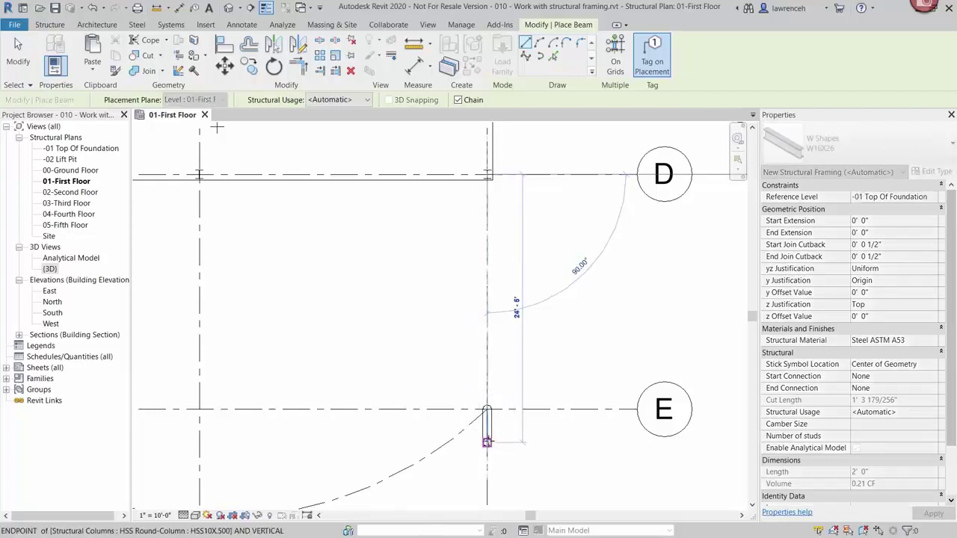
{"action": "left_click", "coordinate": [487, 442]}
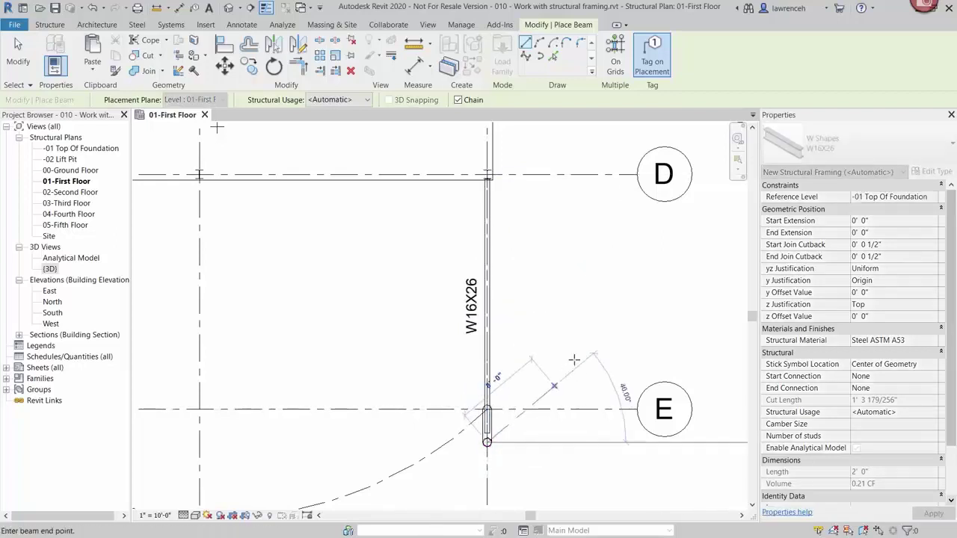
{"action": "scroll", "coordinate": [595, 321], "scroll_direction": "down", "scroll_amount": 3}
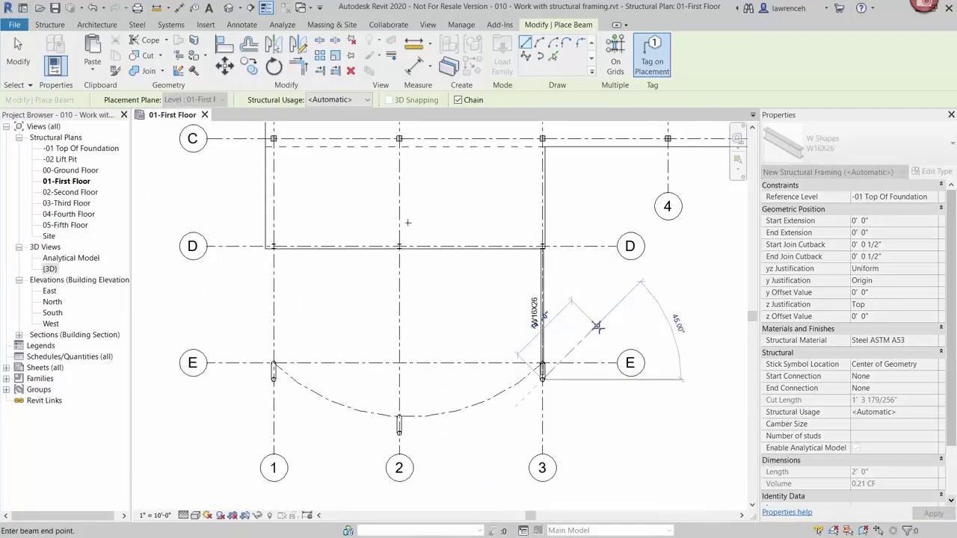
{"action": "key", "text": "Escape"}
{"action": "key", "text": "Escape"}
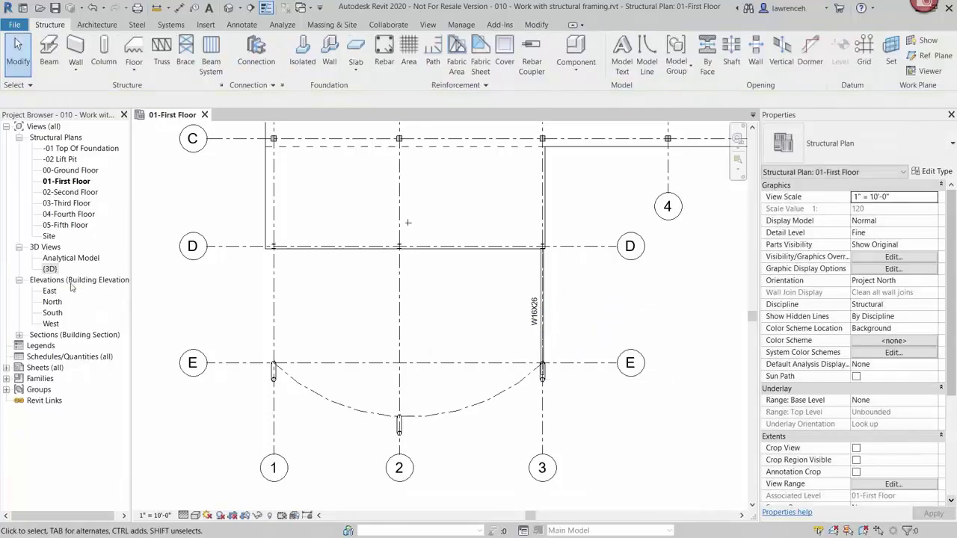
Inspect the new grid 3 beam and its connections to both columns in the 3D view, and return to the 01-First Floor plan.
{"action": "double_click", "coordinate": [51, 269]}
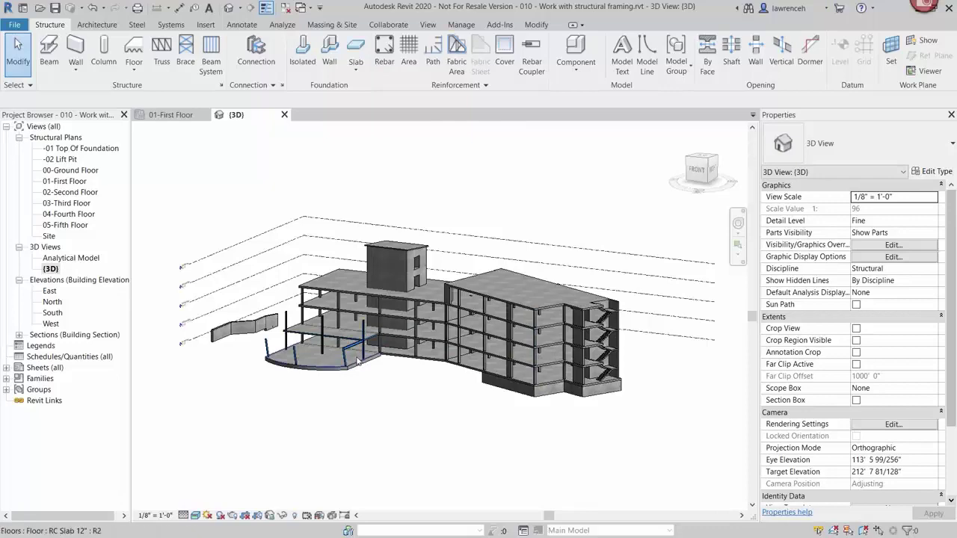
{"action": "scroll", "coordinate": [332, 342], "scroll_direction": "up", "scroll_amount": 5}
{"action": "middle_click_drag", "start_coordinate": [330, 342], "coordinate": [357, 304], "text": "shift"}
{"action": "left_click", "coordinate": [375, 294]}
{"action": "middle_click_drag", "start_coordinate": [430, 330], "coordinate": [285, 249], "text": "shift"}
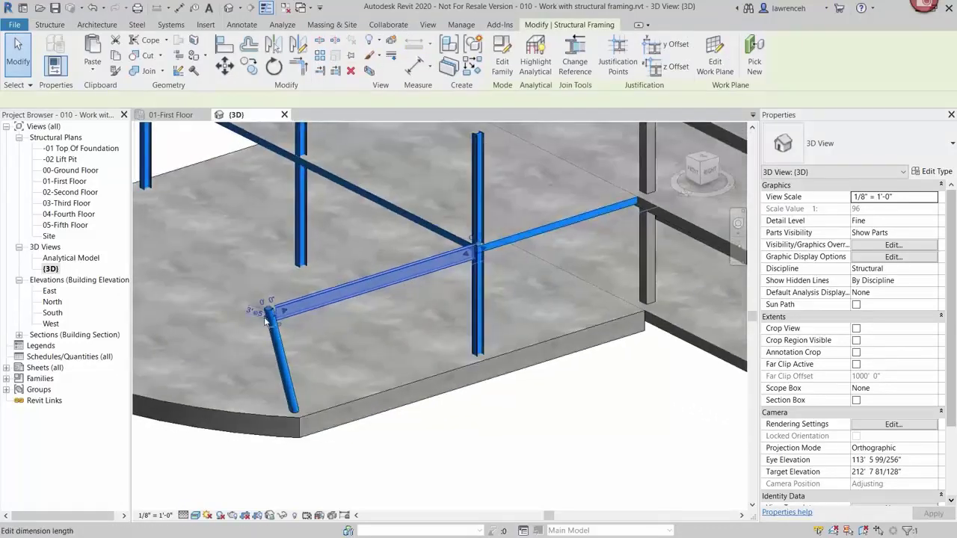
{"action": "scroll", "coordinate": [285, 250], "scroll_direction": "up", "scroll_amount": 5}
{"action": "middle_click_drag", "start_coordinate": [436, 216], "coordinate": [162, 369]}
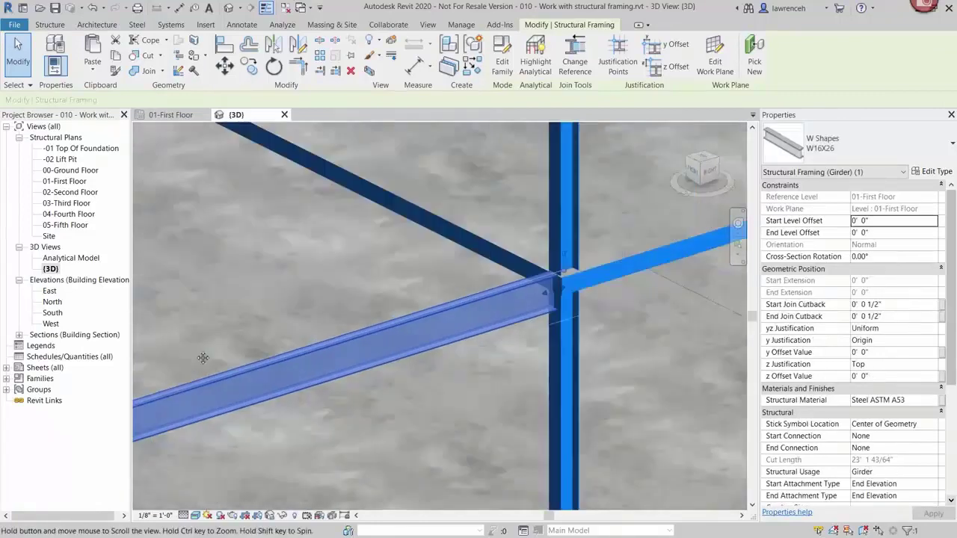
{"action": "scroll", "coordinate": [591, 275], "scroll_direction": "down", "scroll_amount": 3}
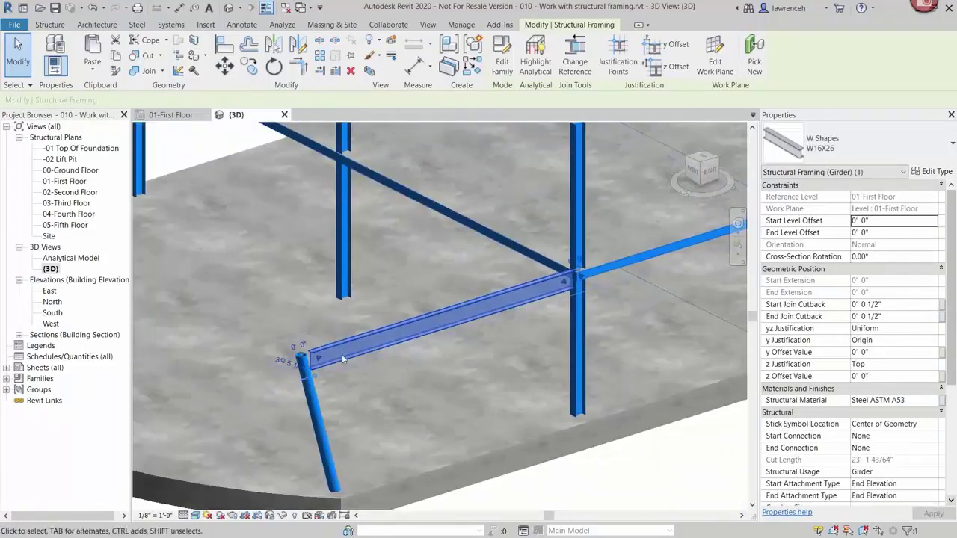
{"action": "scroll", "coordinate": [322, 344], "scroll_direction": "up", "scroll_amount": 2}
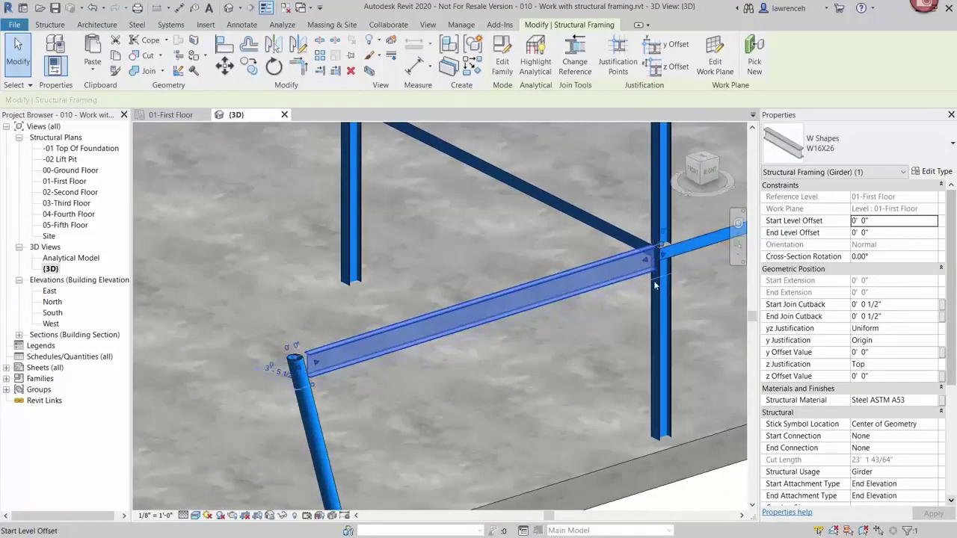
{"action": "scroll", "coordinate": [291, 348], "scroll_direction": "down", "scroll_amount": 3}
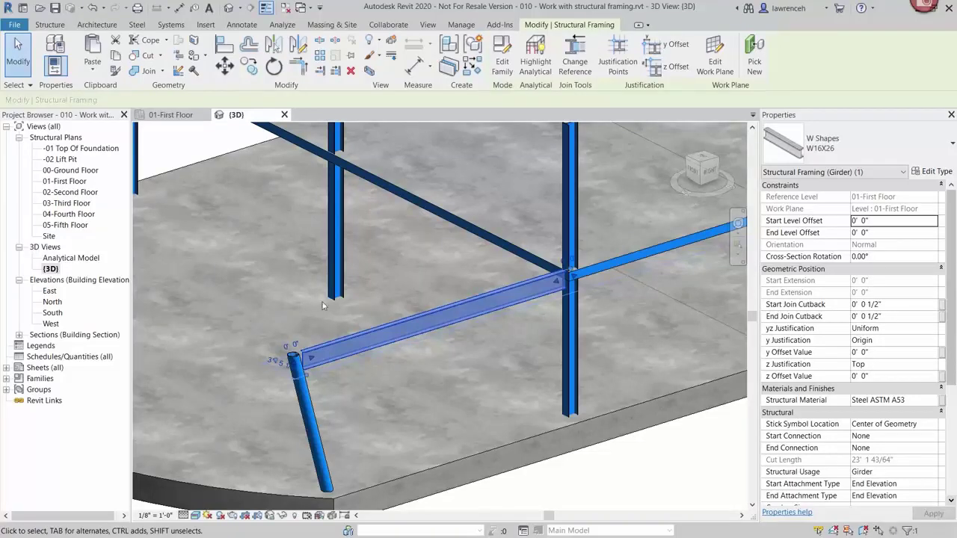
{"action": "scroll", "coordinate": [231, 154], "scroll_direction": "up", "scroll_amount": 1}
{"action": "left_click", "coordinate": [223, 155]}
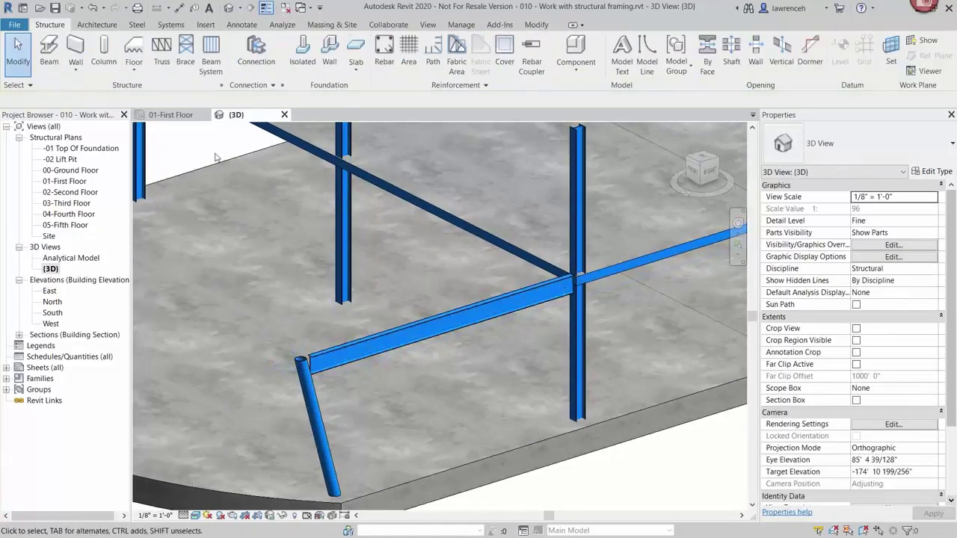
{"action": "left_click", "coordinate": [182, 116]}
{"action": "middle_click_drag", "start_coordinate": [576, 312], "coordinate": [598, 310]}
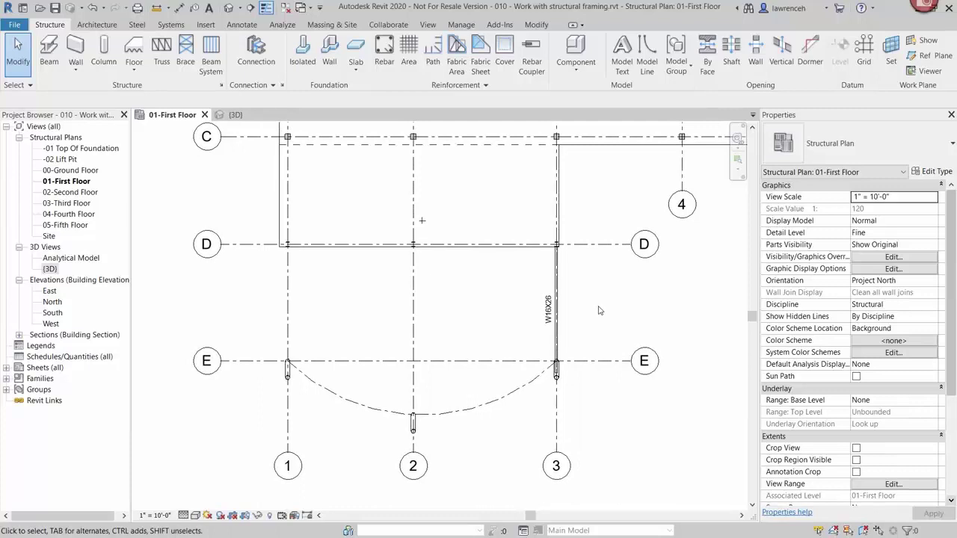
Create a similar W16X26 beam along grid 1 from the slanted column end south of grid E to the column at grid D.
{"action": "left_click", "coordinate": [556, 277]}
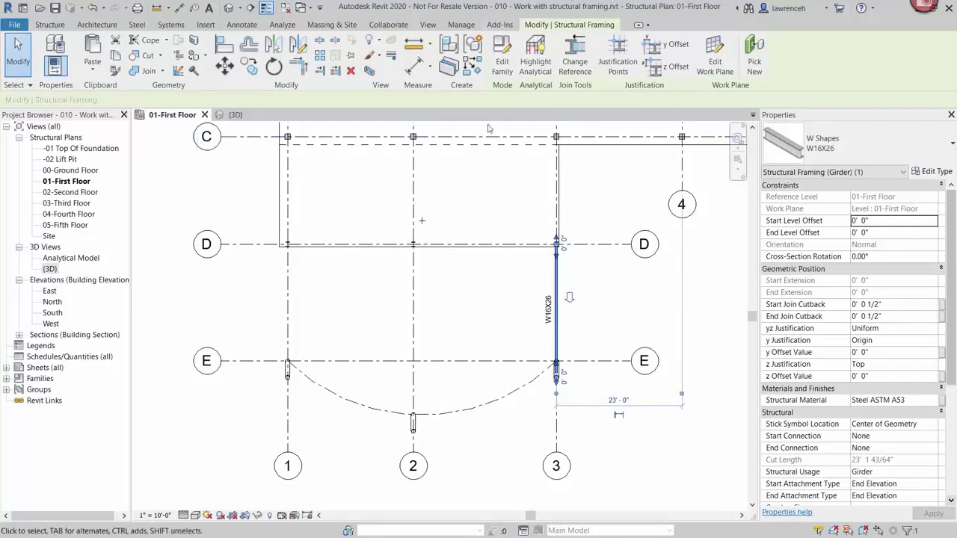
{"action": "left_click", "coordinate": [473, 67]}
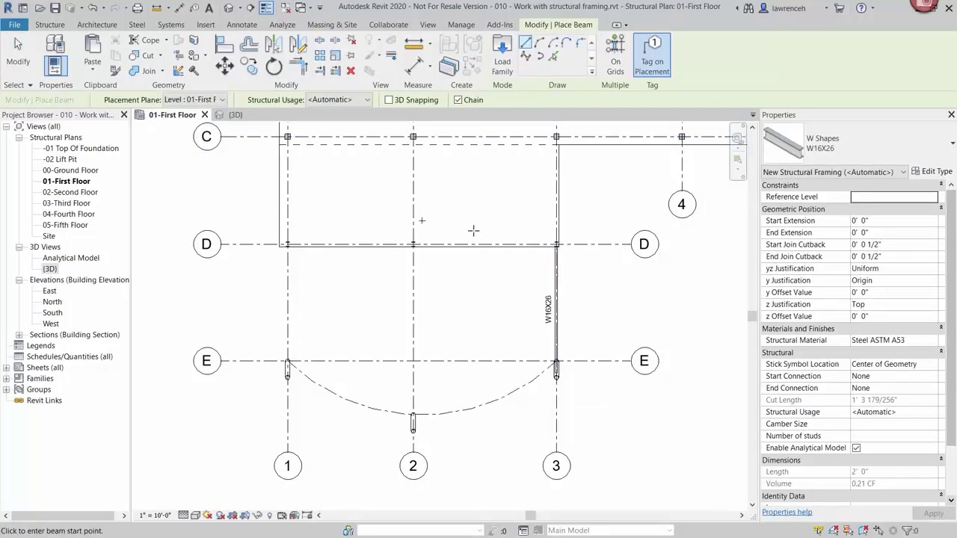
{"action": "scroll", "coordinate": [295, 370], "scroll_direction": "up", "scroll_amount": 3}
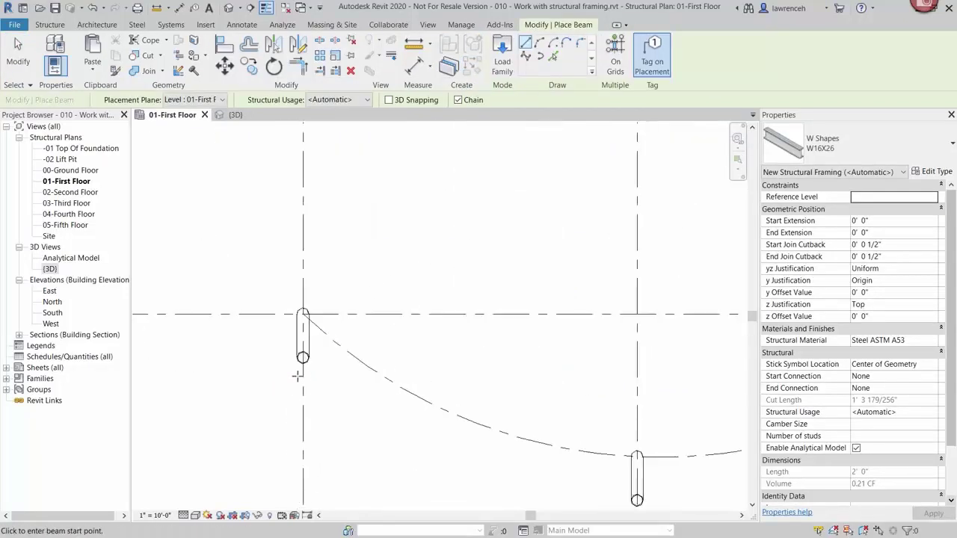
{"action": "left_click", "coordinate": [302, 357]}
{"action": "scroll", "coordinate": [302, 357], "scroll_direction": "down", "scroll_amount": 2}
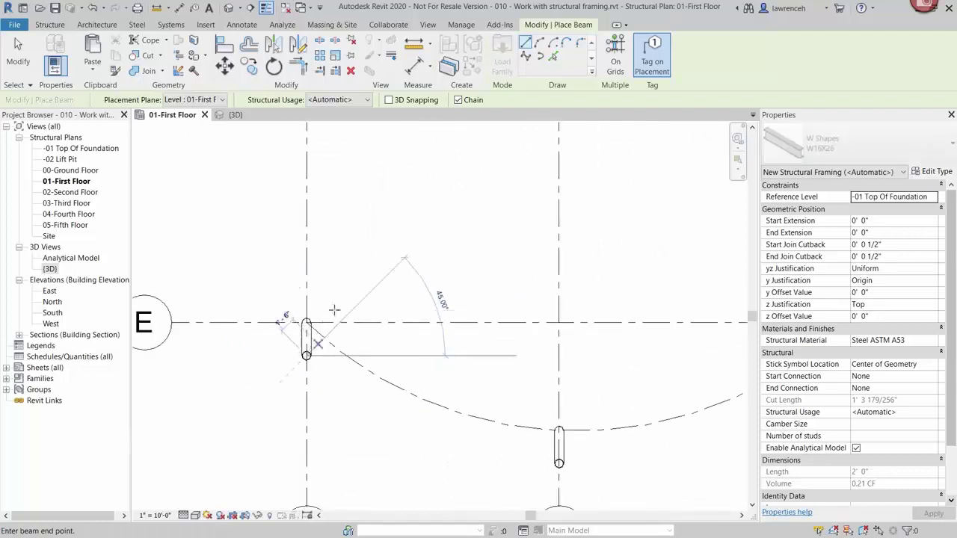
{"action": "middle_click_drag", "start_coordinate": [331, 310], "coordinate": [328, 239]}
{"action": "left_click", "coordinate": [315, 216]}
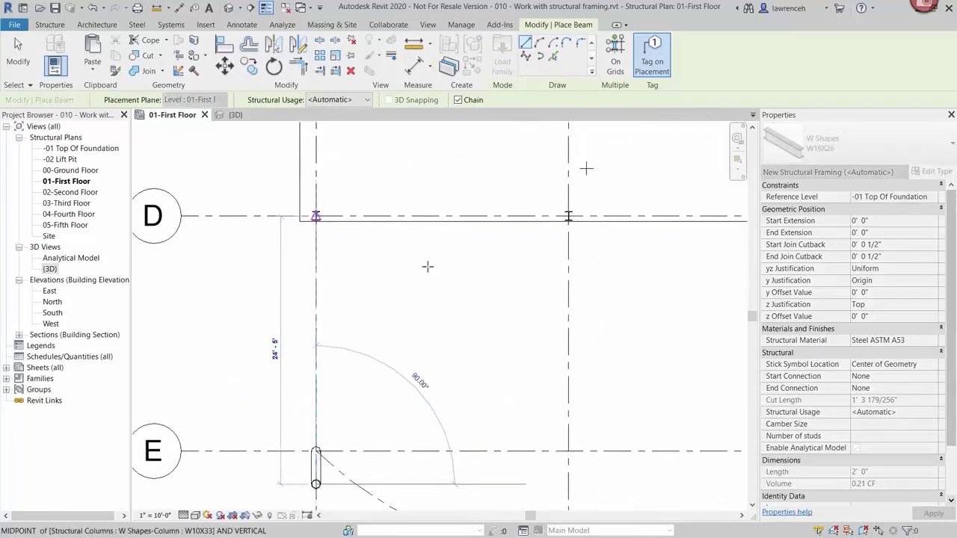
{"action": "right_click", "coordinate": [434, 272]}
{"action": "left_click", "coordinate": [453, 279]}
Place a W16X26 Start-End-Radius Arc beam from the slanted column end at grid 3 to the one at grid 1, passing through the grid 2 column end.
{"action": "scroll", "coordinate": [459, 284], "scroll_direction": "down", "scroll_amount": 4}
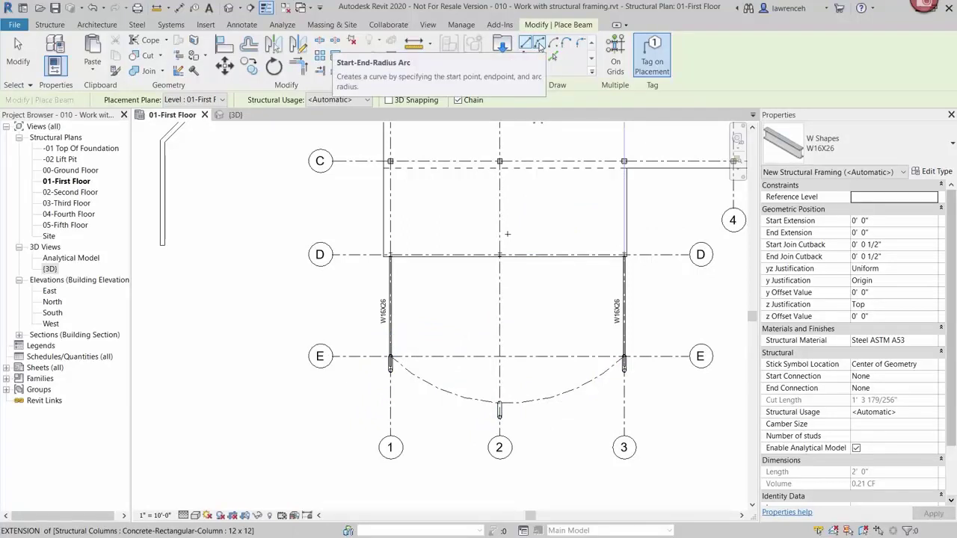
{"action": "left_click", "coordinate": [539, 46]}
{"action": "scroll", "coordinate": [621, 382], "scroll_direction": "up", "scroll_amount": 5}
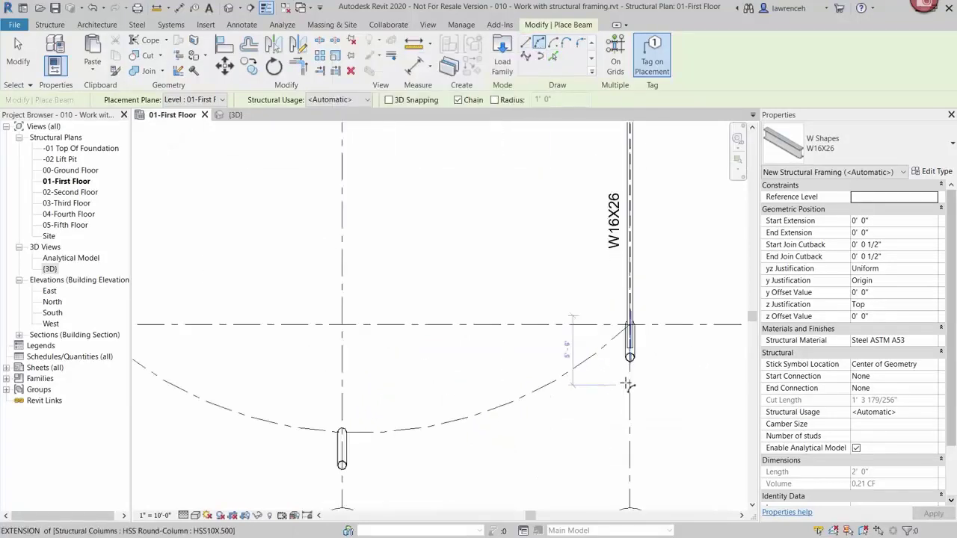
{"action": "left_click", "coordinate": [633, 348]}
{"action": "scroll", "coordinate": [632, 348], "scroll_direction": "down", "scroll_amount": 3}
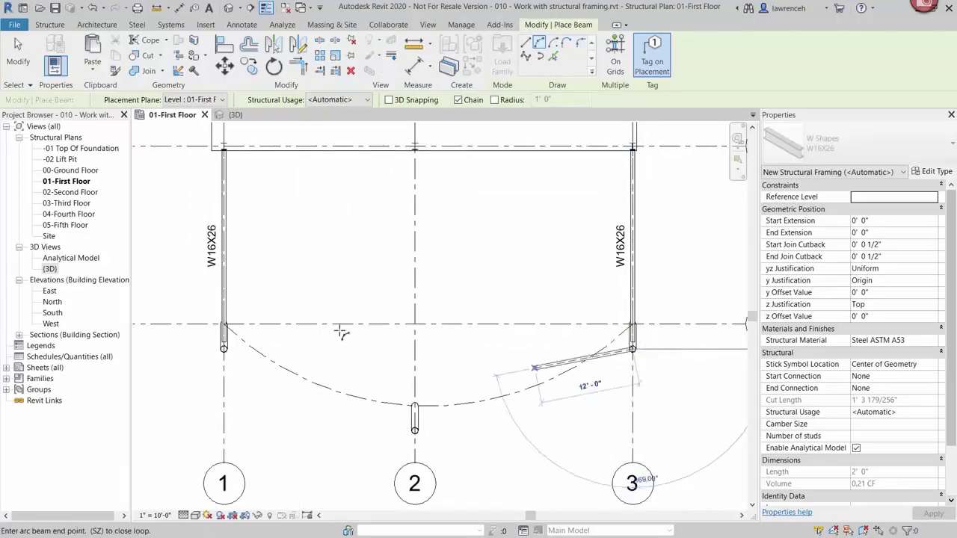
{"action": "middle_click_drag", "start_coordinate": [229, 353], "coordinate": [257, 359]}
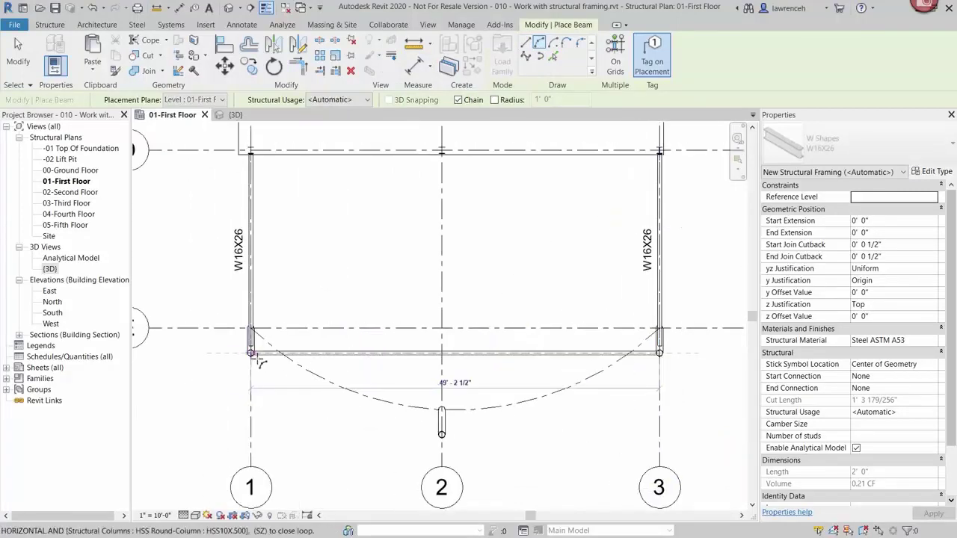
{"action": "left_click", "coordinate": [251, 352]}
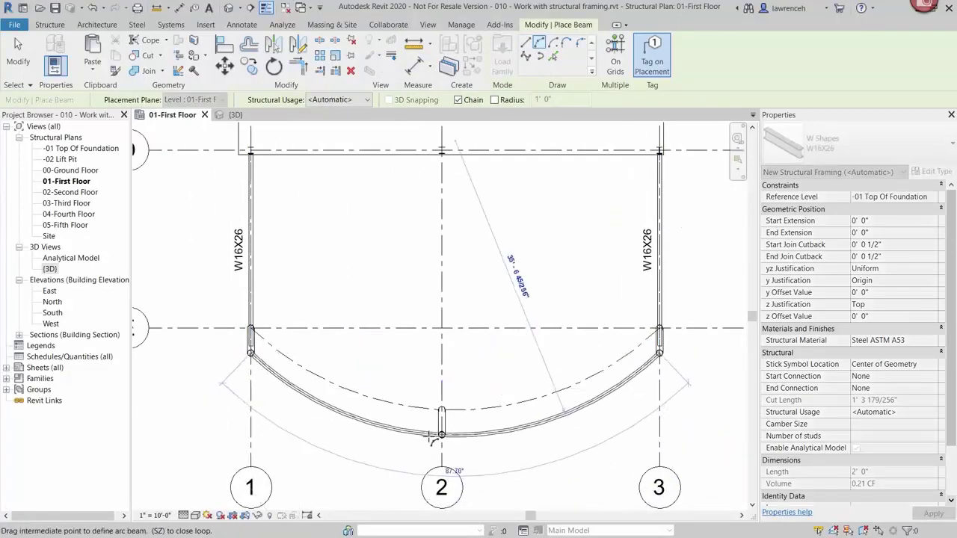
{"action": "scroll", "coordinate": [437, 436], "scroll_direction": "up", "scroll_amount": 3}
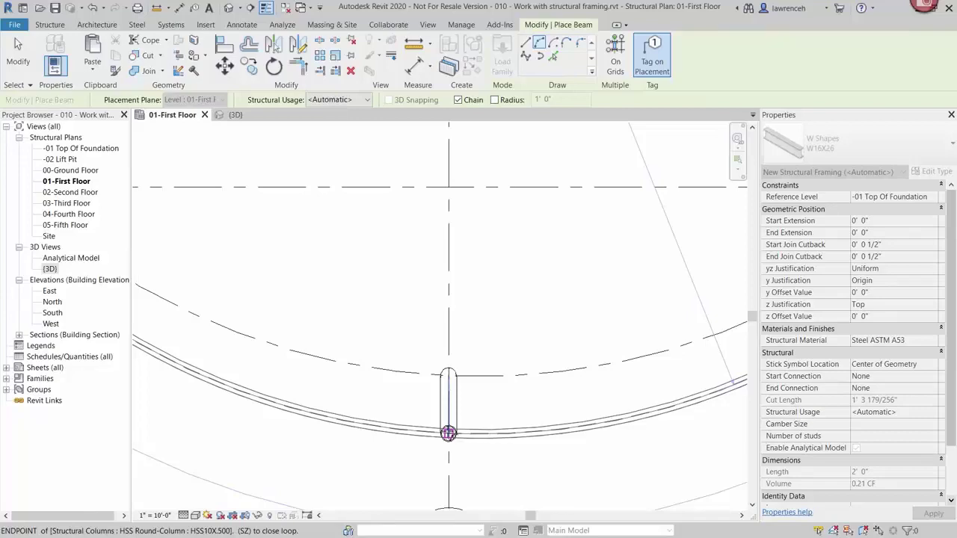
{"action": "left_click", "coordinate": [447, 434]}
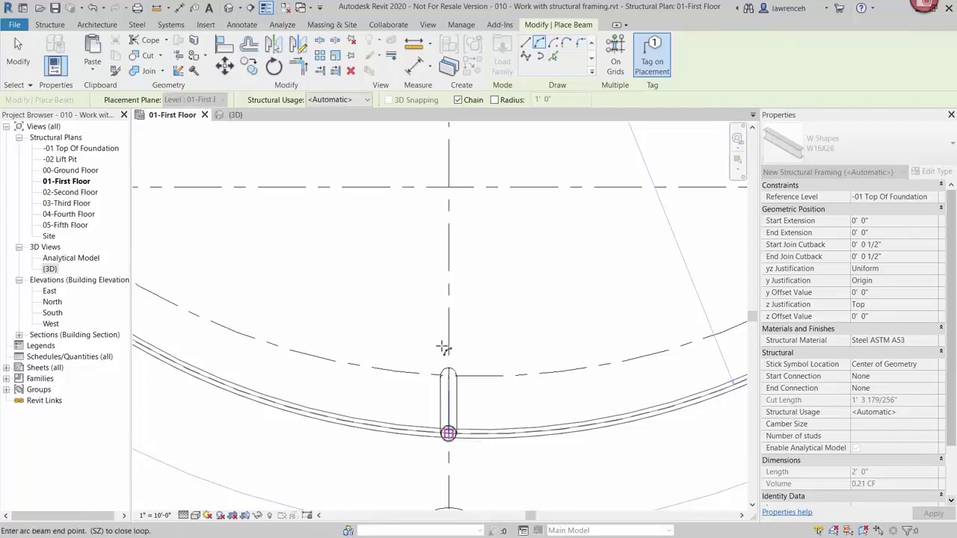
{"action": "scroll", "coordinate": [442, 350], "scroll_direction": "down", "scroll_amount": 3}
{"action": "scroll", "coordinate": [445, 364], "scroll_direction": "down", "scroll_amount": 2}
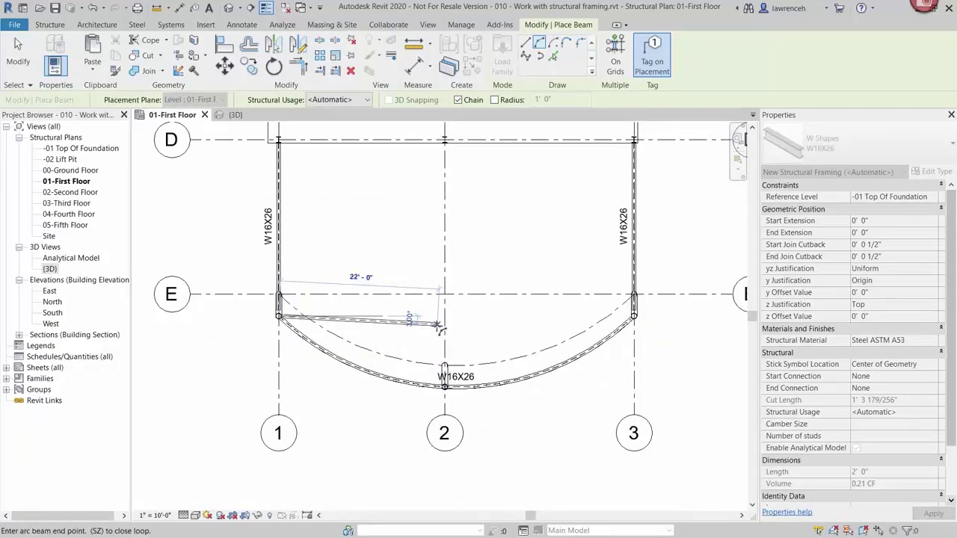
{"action": "key", "text": "Escape"}
{"action": "key", "text": "Escape"}
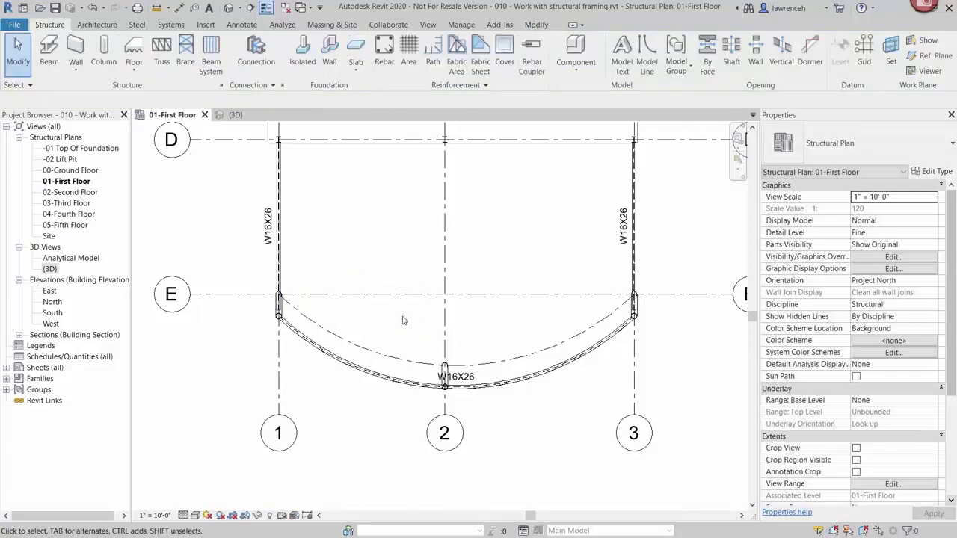
Inspect the curved beam and its connections to the slanted columns in the 3D view.
{"action": "left_click", "coordinate": [236, 115]}
{"action": "scroll", "coordinate": [288, 276], "scroll_direction": "down", "scroll_amount": 5}
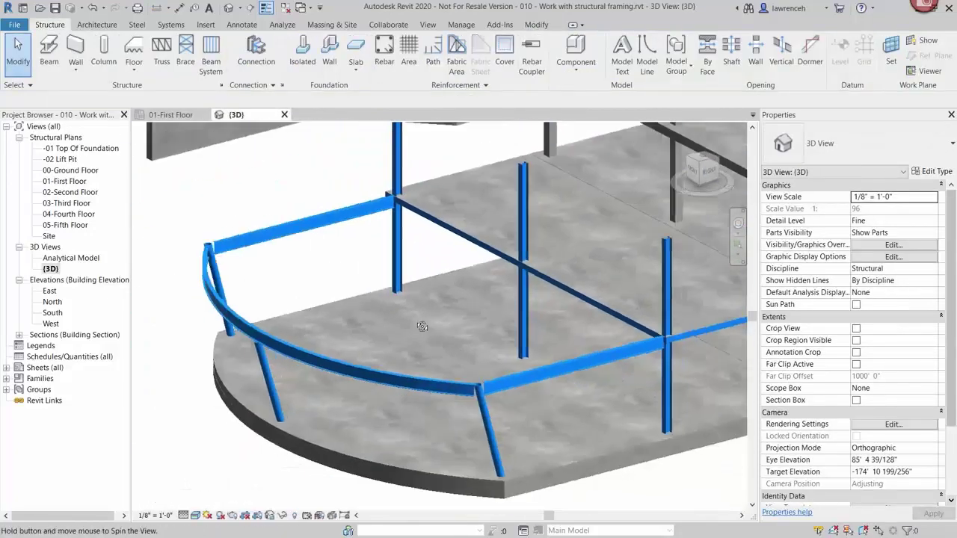
{"action": "middle_click_drag", "start_coordinate": [288, 277], "coordinate": [560, 389], "text": "shift"}
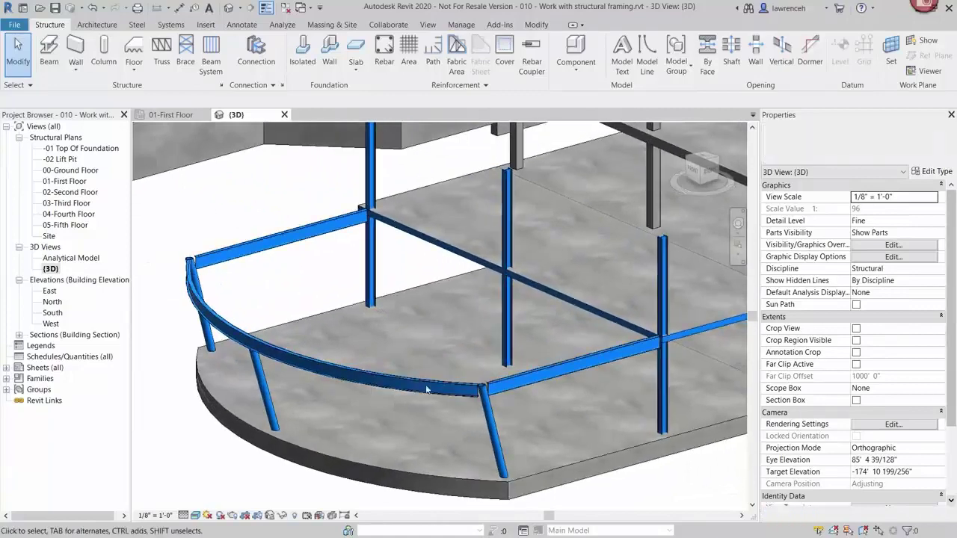
{"action": "scroll", "coordinate": [589, 405], "scroll_direction": "up", "scroll_amount": 3}
{"action": "scroll", "coordinate": [619, 471], "scroll_direction": "down", "scroll_amount": 2}
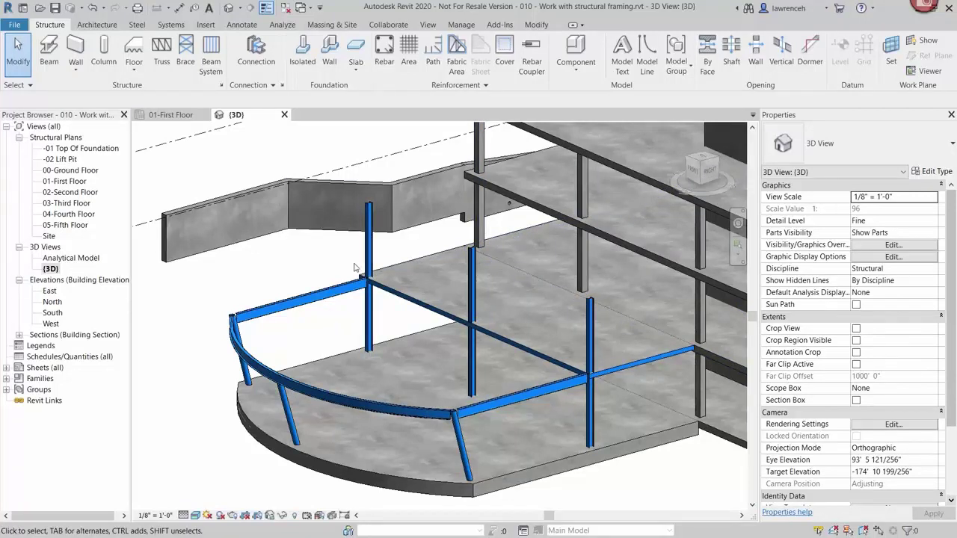
In the 01-First Floor plan, place Concrete-Rectangular Beam 12 x 24 members along grid C between the columns at grids 1, 2 and 3.
{"action": "left_click", "coordinate": [168, 118]}
{"action": "middle_click_drag", "start_coordinate": [386, 207], "coordinate": [354, 276]}
{"action": "middle_click_drag", "start_coordinate": [363, 183], "coordinate": [359, 337]}
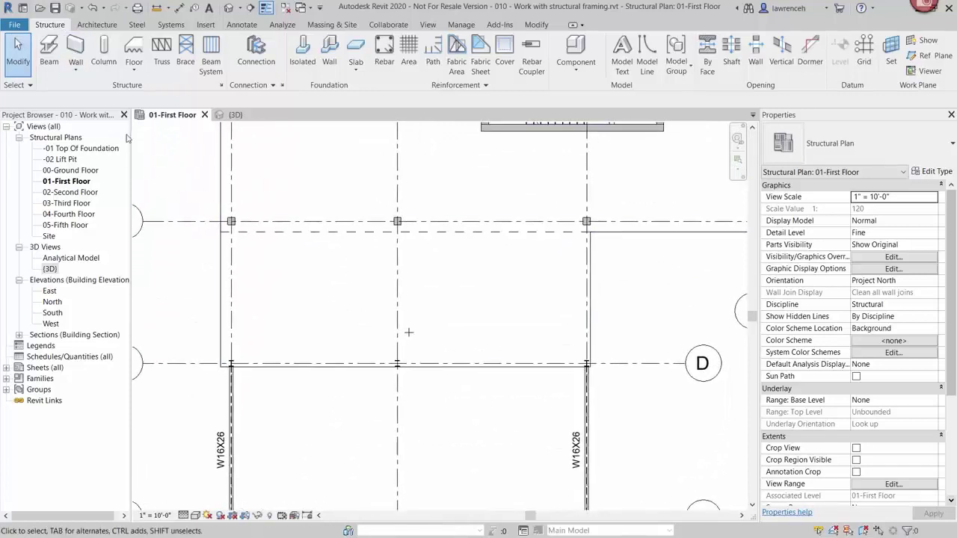
{"action": "left_click", "coordinate": [48, 52]}
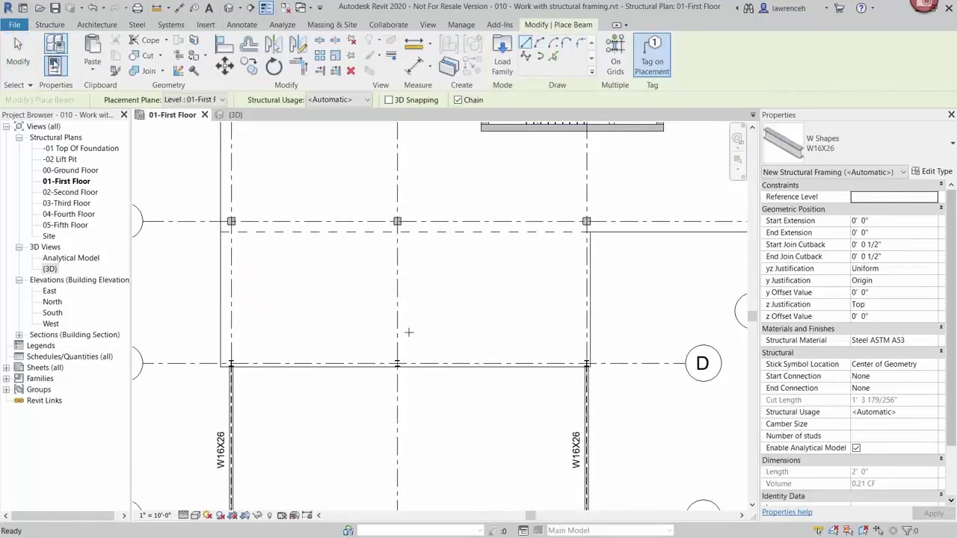
{"action": "left_click", "coordinate": [911, 151]}
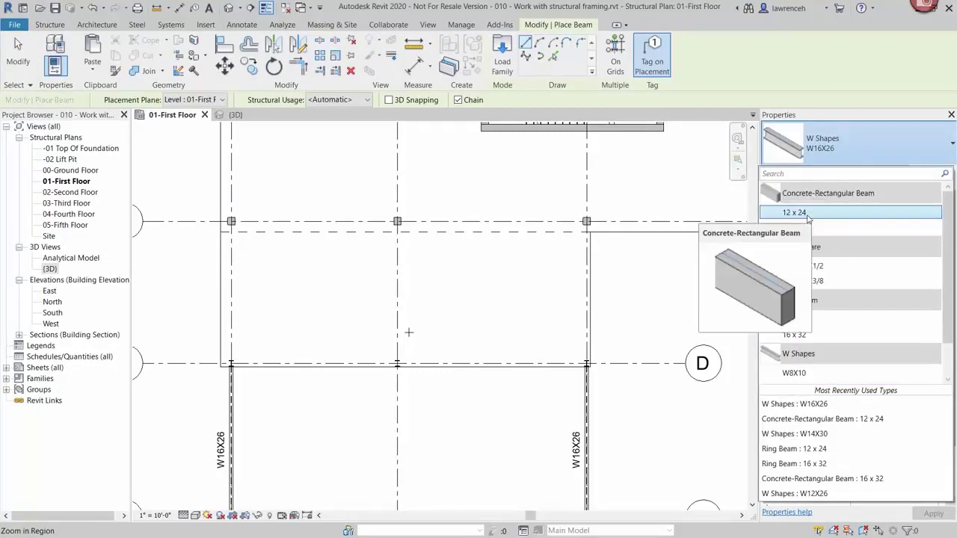
{"action": "left_click", "coordinate": [806, 214]}
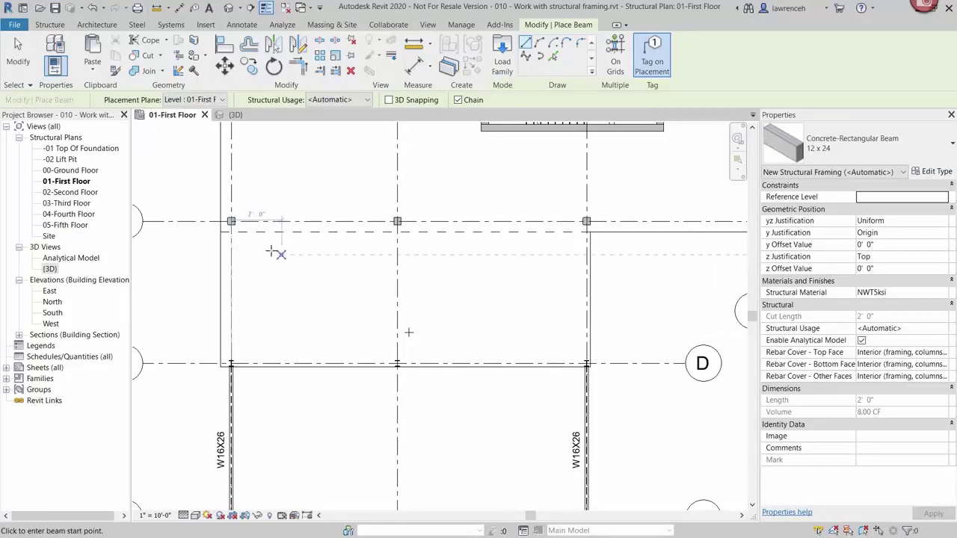
{"action": "scroll", "coordinate": [240, 221], "scroll_direction": "up", "scroll_amount": 1}
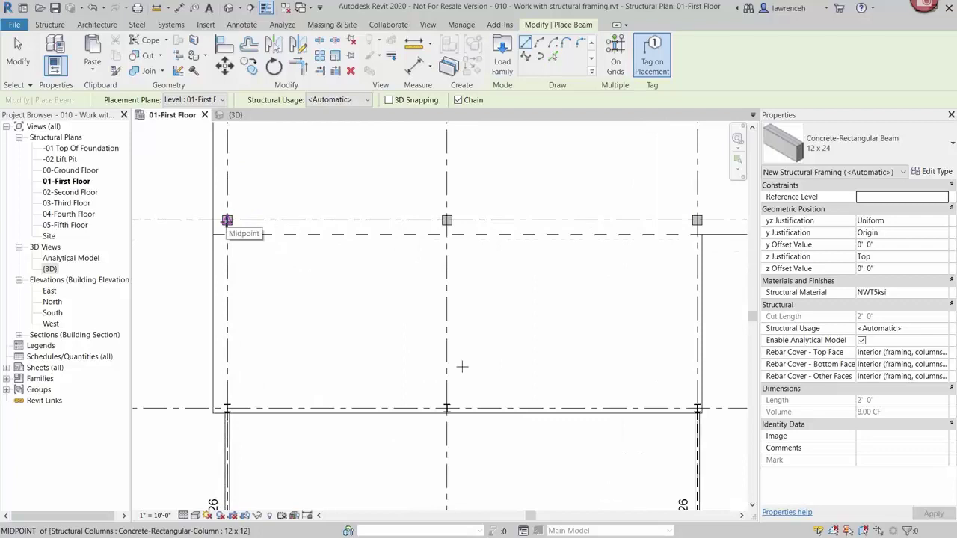
{"action": "left_click", "coordinate": [227, 219]}
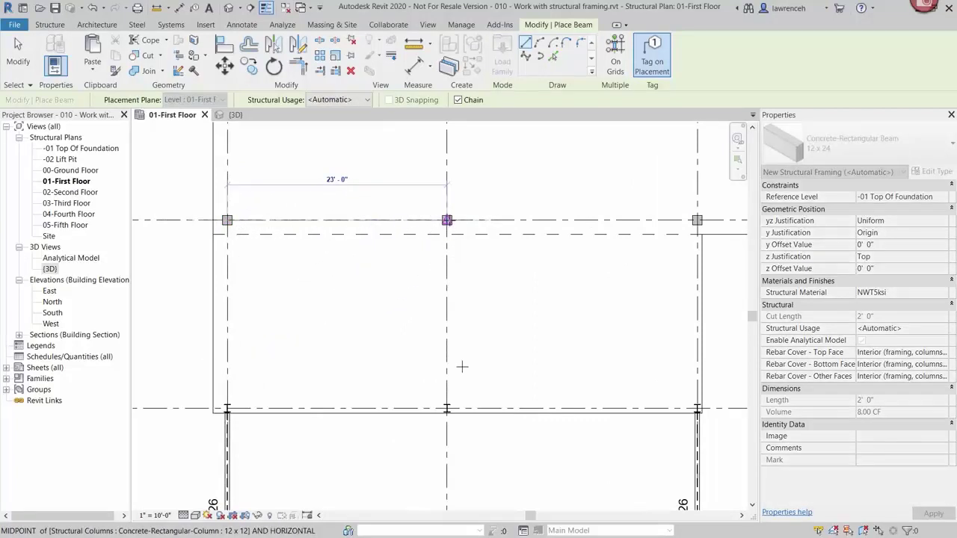
{"action": "left_click", "coordinate": [446, 220]}
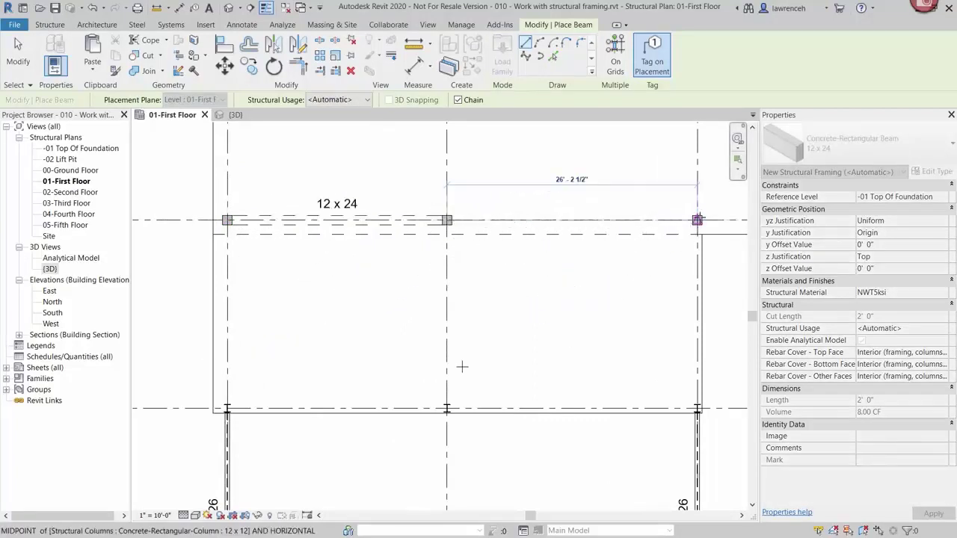
{"action": "left_click", "coordinate": [697, 220]}
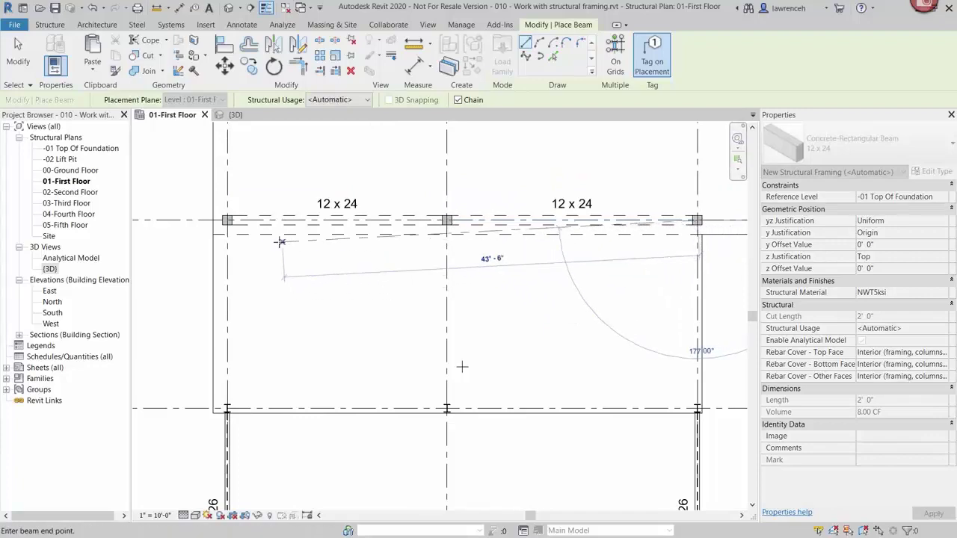
{"action": "key", "text": "Escape"}
{"action": "key", "text": "Escape"}
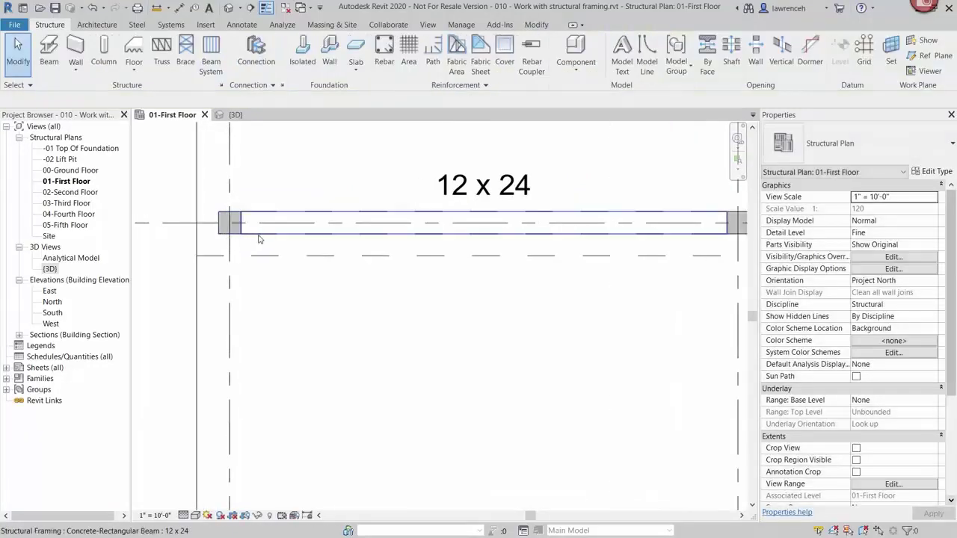
Examine how the concrete beam between grids 1 and 2 meets the columns at both ends.
{"action": "left_click", "coordinate": [241, 241]}
{"action": "scroll", "coordinate": [238, 240], "scroll_direction": "up", "scroll_amount": 2}
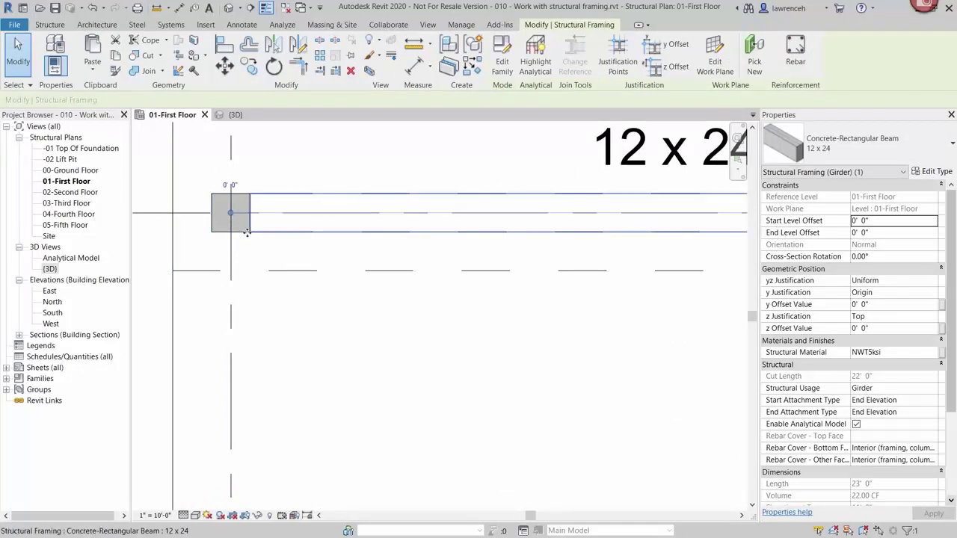
{"action": "scroll", "coordinate": [200, 258], "scroll_direction": "down", "scroll_amount": 3}
{"action": "middle_click_drag", "start_coordinate": [614, 257], "coordinate": [460, 247]}
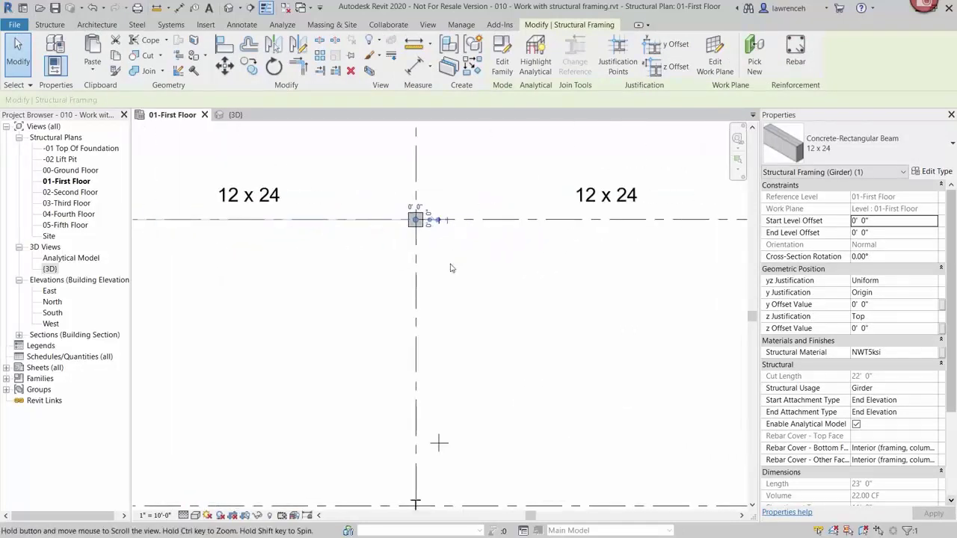
{"action": "key", "text": "Escape"}
{"action": "scroll", "coordinate": [417, 305], "scroll_direction": "down", "scroll_amount": 2}
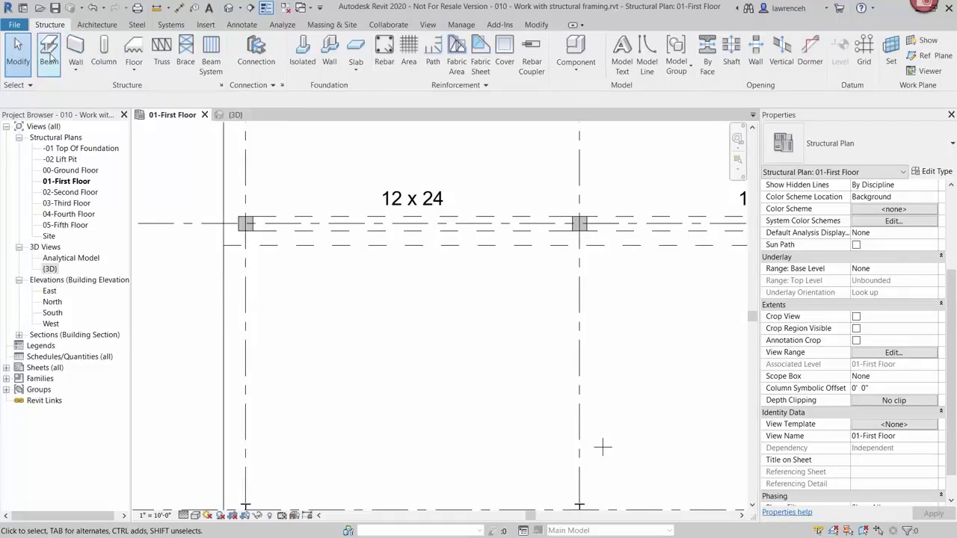
Set up a W Shapes W12X26 beam for the bay between grids C and D.
{"action": "left_click", "coordinate": [49, 54]}
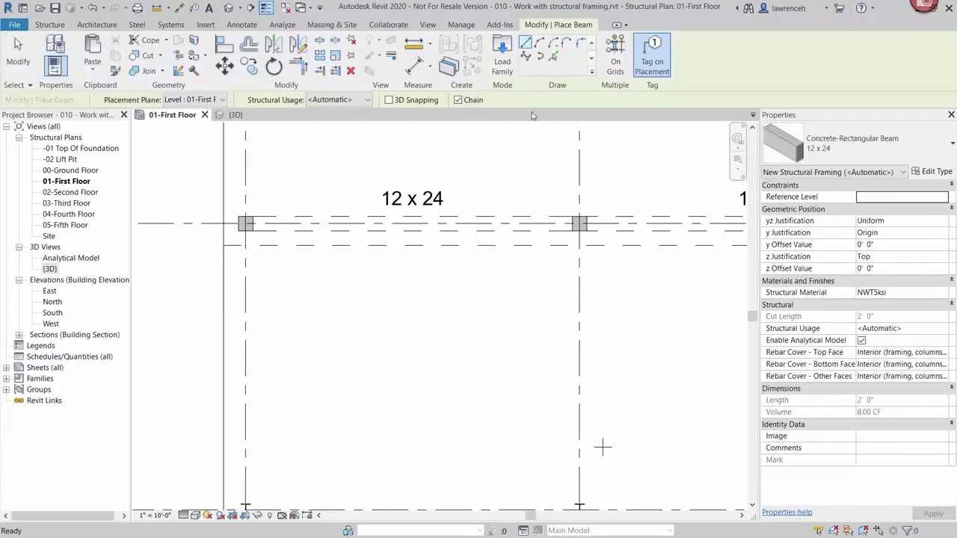
{"action": "left_click", "coordinate": [912, 139]}
{"action": "scroll", "coordinate": [905, 213], "scroll_direction": "down", "scroll_amount": 3}
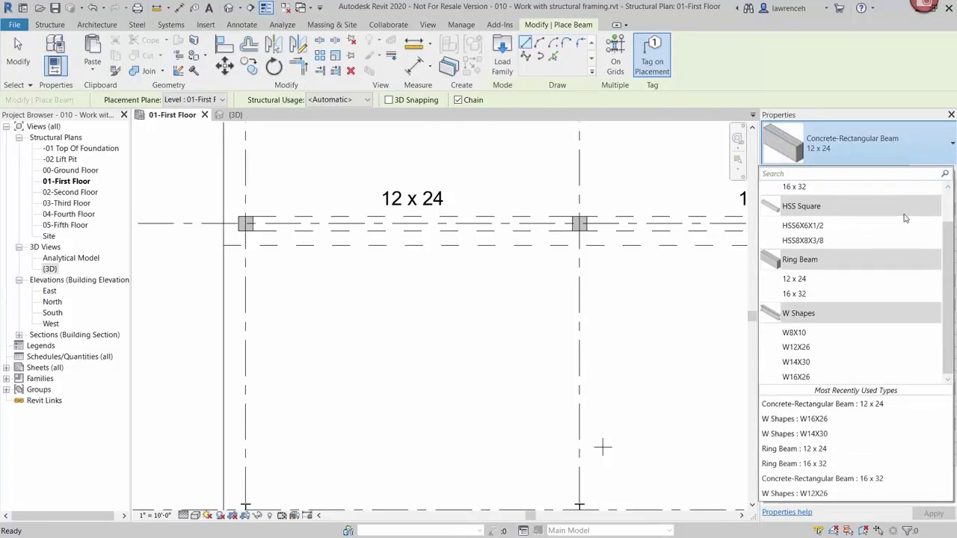
{"action": "left_click", "coordinate": [862, 348]}
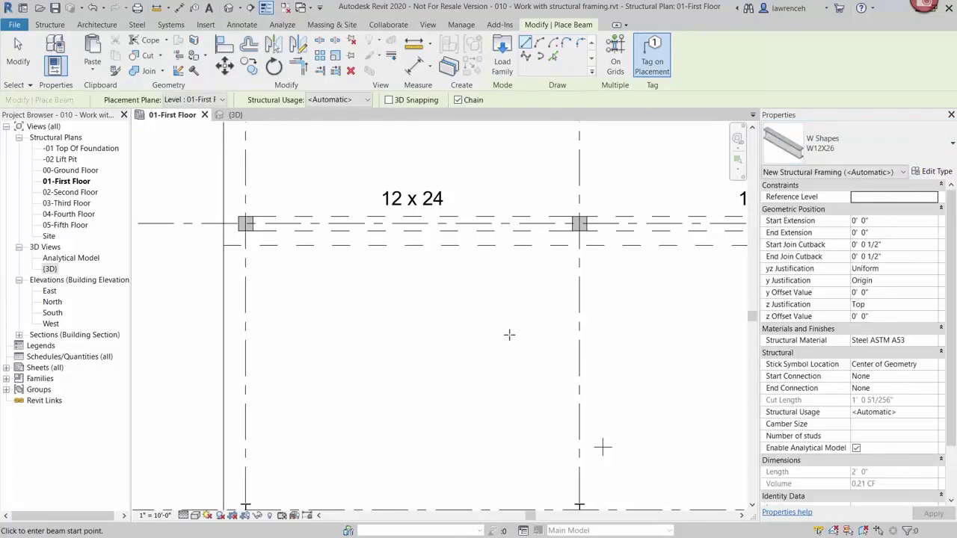
{"action": "scroll", "coordinate": [519, 336], "scroll_direction": "down", "scroll_amount": 2}
{"action": "middle_click_drag", "start_coordinate": [519, 336], "coordinate": [397, 339]}
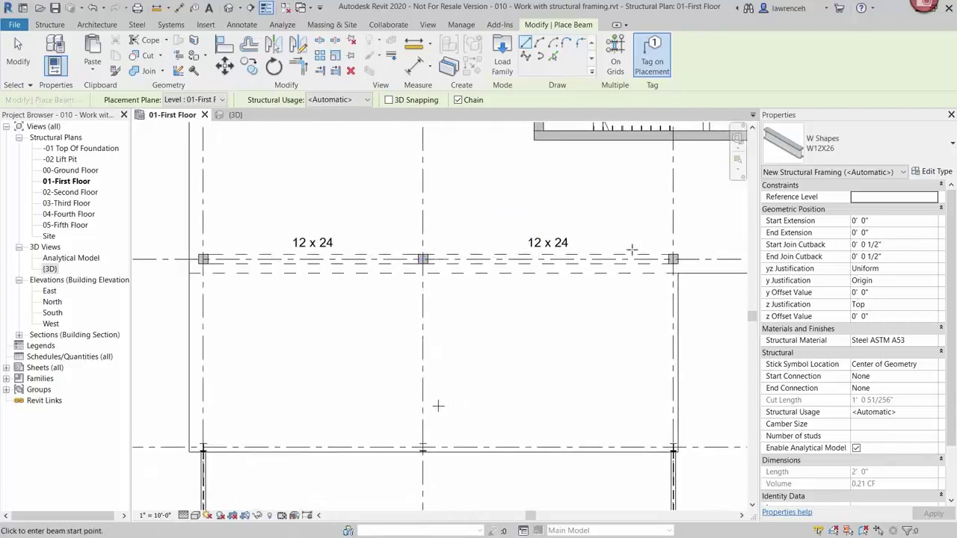
{"action": "left_click", "coordinate": [673, 259]}
{"action": "left_click", "coordinate": [677, 439]}
{"action": "key", "text": "Escape"}
Set the beam's placement plane to Reference Plane : 01-TOS and start it at the column where grids C and 3 cross.
{"action": "left_click", "coordinate": [215, 101]}
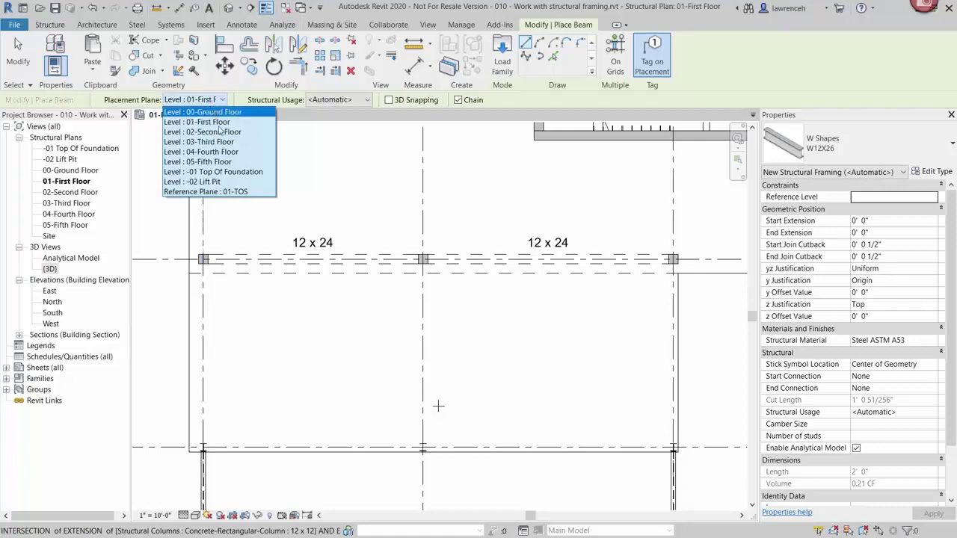
{"action": "left_click", "coordinate": [210, 193]}
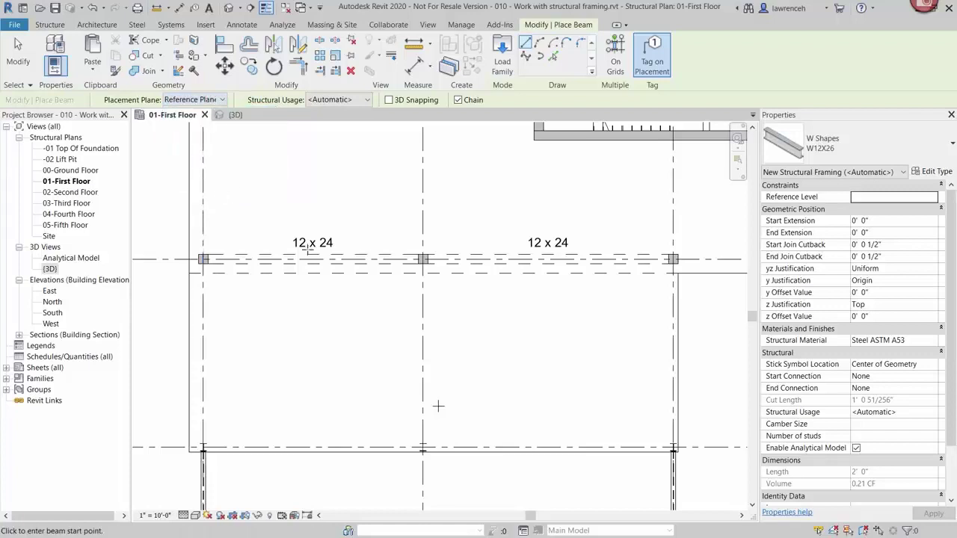
{"action": "middle_click_drag", "start_coordinate": [438, 406], "coordinate": [409, 399]}
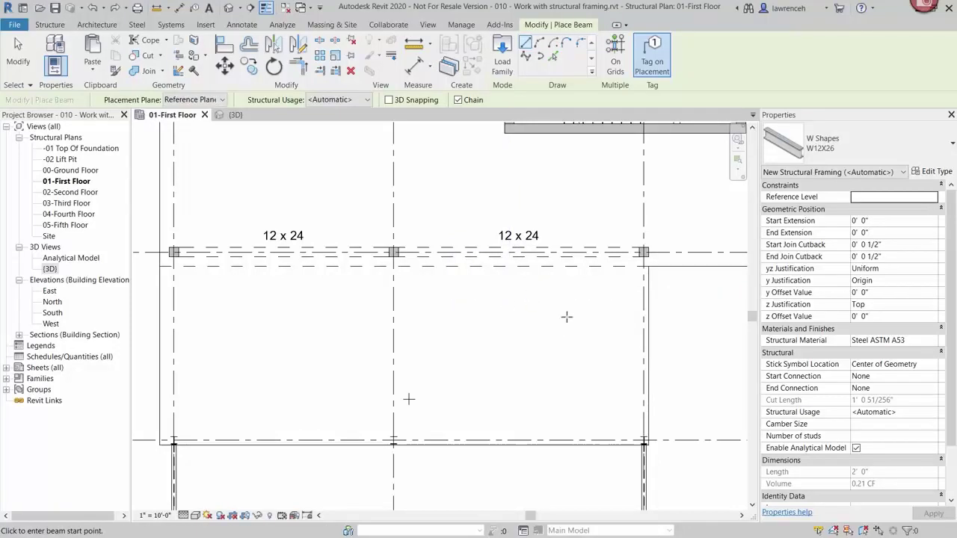
{"action": "left_click", "coordinate": [643, 254]}
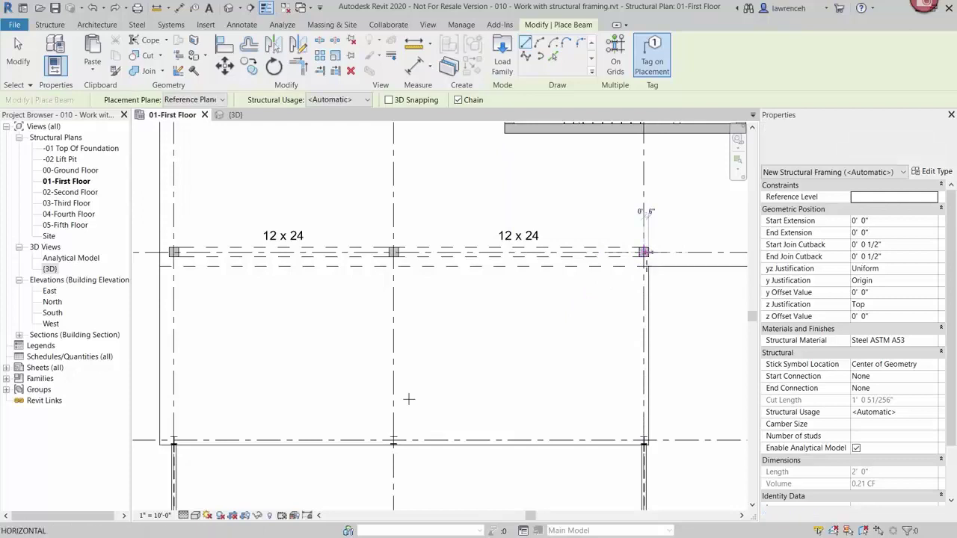
Draw chained W12X26 beams along the right, lower and middle gridlines of the right-hand bay, column to column.
{"action": "left_click", "coordinate": [643, 440]}
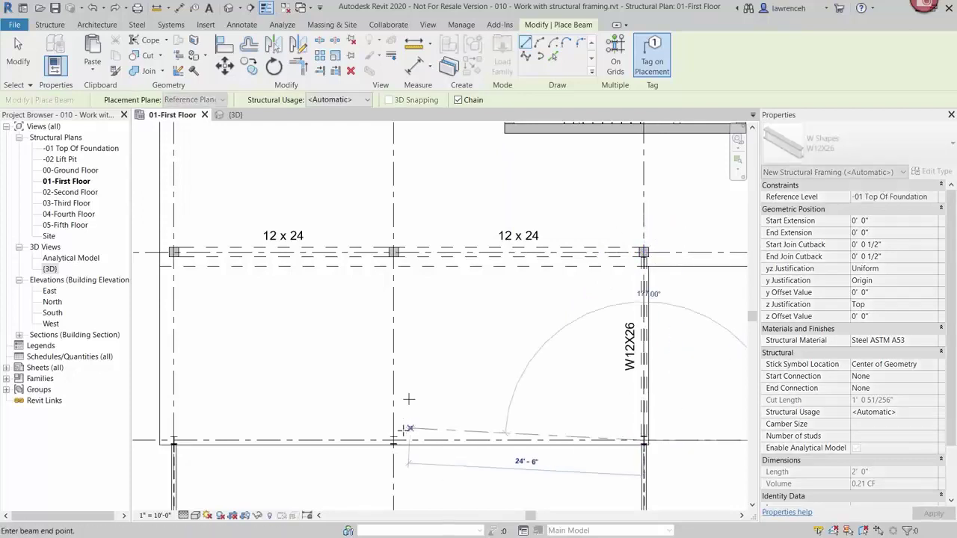
{"action": "left_click", "coordinate": [394, 440]}
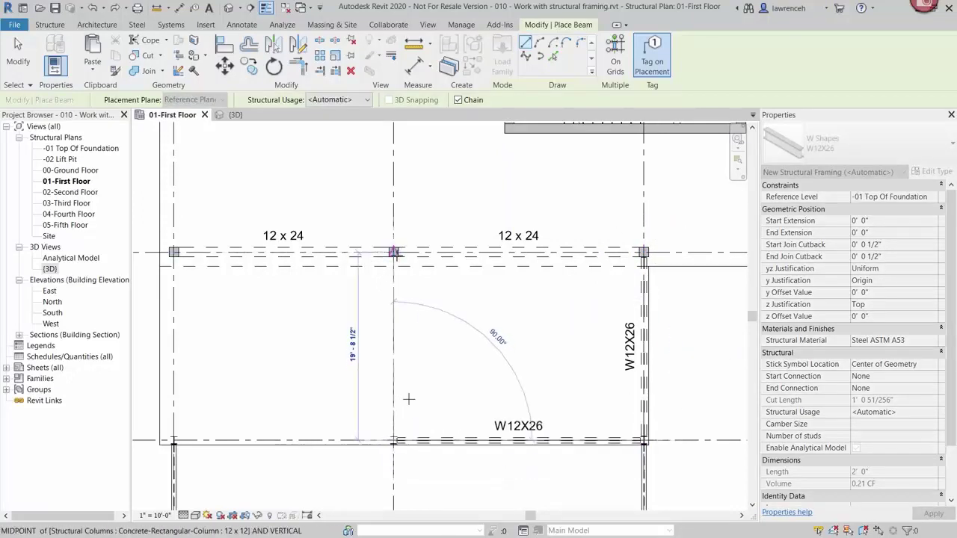
{"action": "left_click", "coordinate": [393, 254]}
{"action": "key", "text": "Escape"}
{"action": "key", "text": "Escape"}
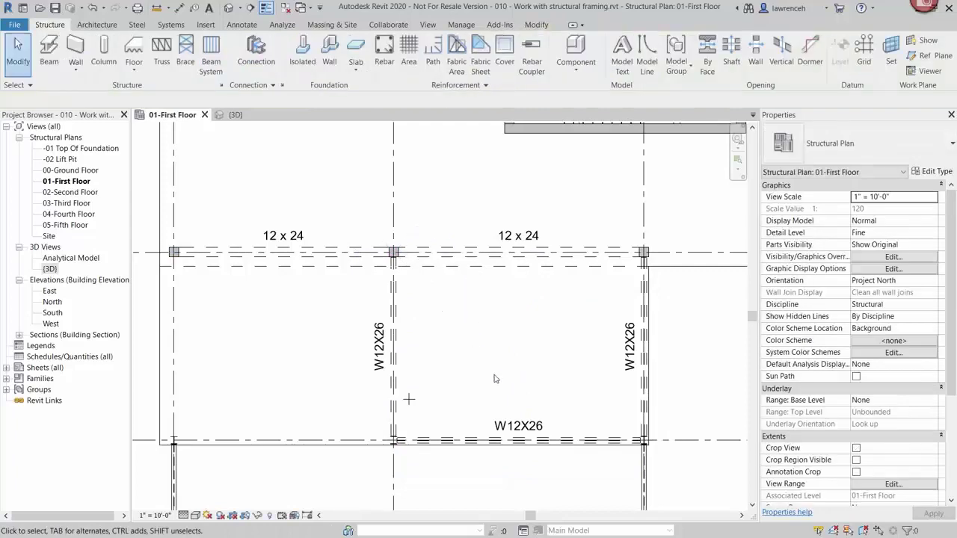
Inspect the structural usage in the properties of the W12X26 beam along the bay's lower gridline.
{"action": "left_click", "coordinate": [573, 439]}
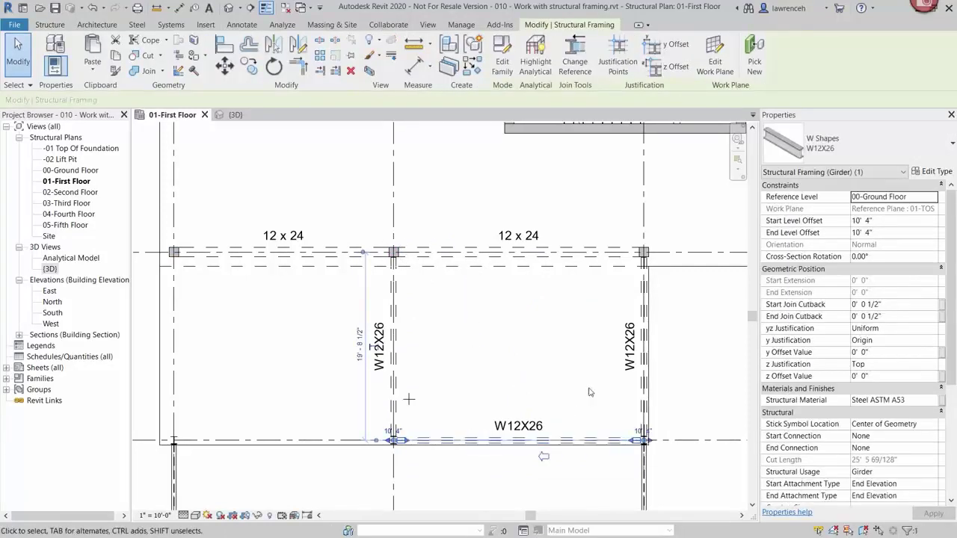
{"action": "scroll", "coordinate": [948, 336], "scroll_direction": "down", "scroll_amount": 2}
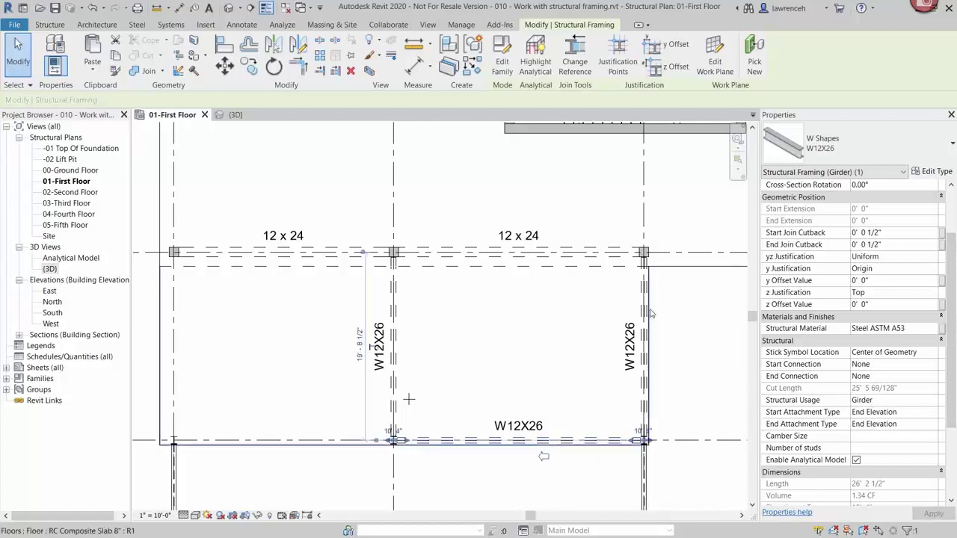
{"action": "left_click", "coordinate": [677, 330]}
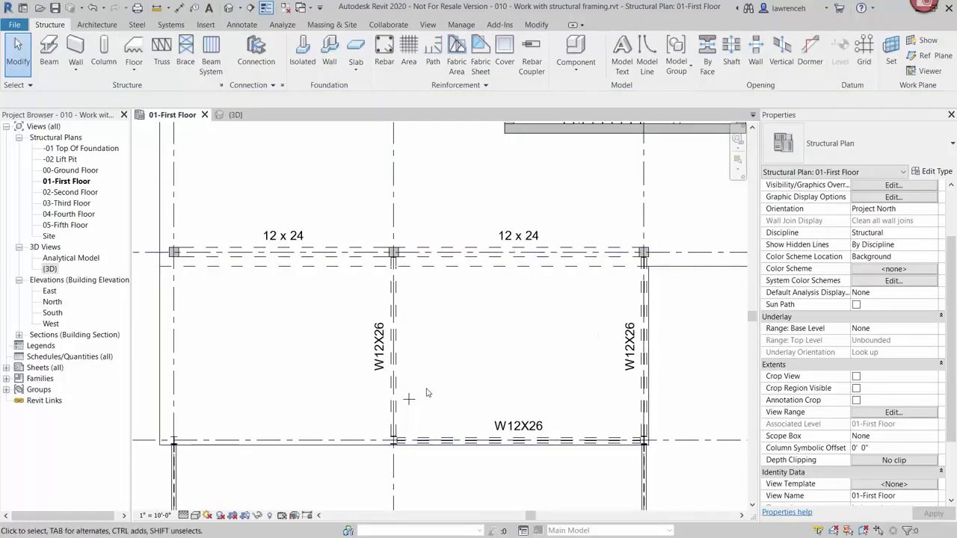
Create two horizontal W12X26 beams similar to the middle girder, spanning between the bay's two vertical girders.
{"action": "left_click", "coordinate": [401, 355]}
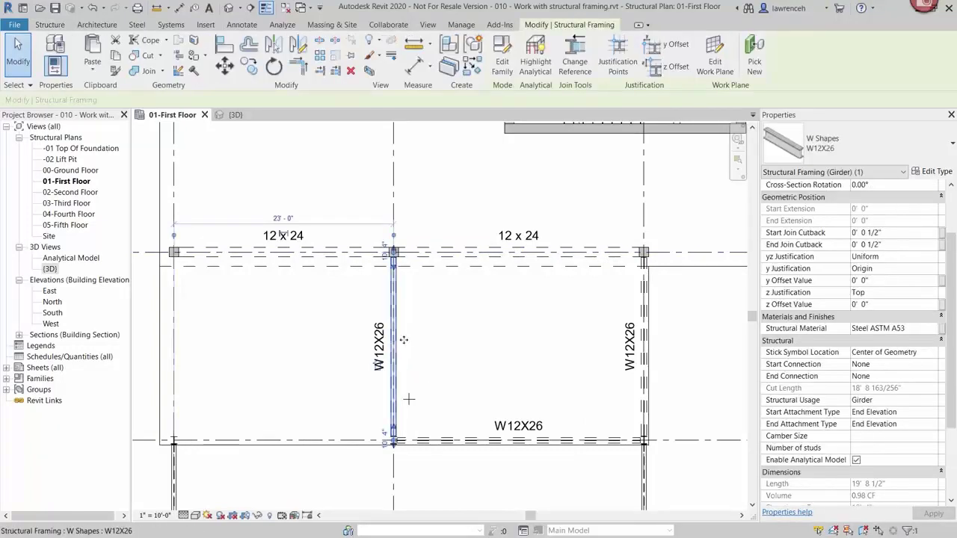
{"action": "left_click", "coordinate": [472, 65]}
{"action": "scroll", "coordinate": [372, 351], "scroll_direction": "up", "scroll_amount": 1}
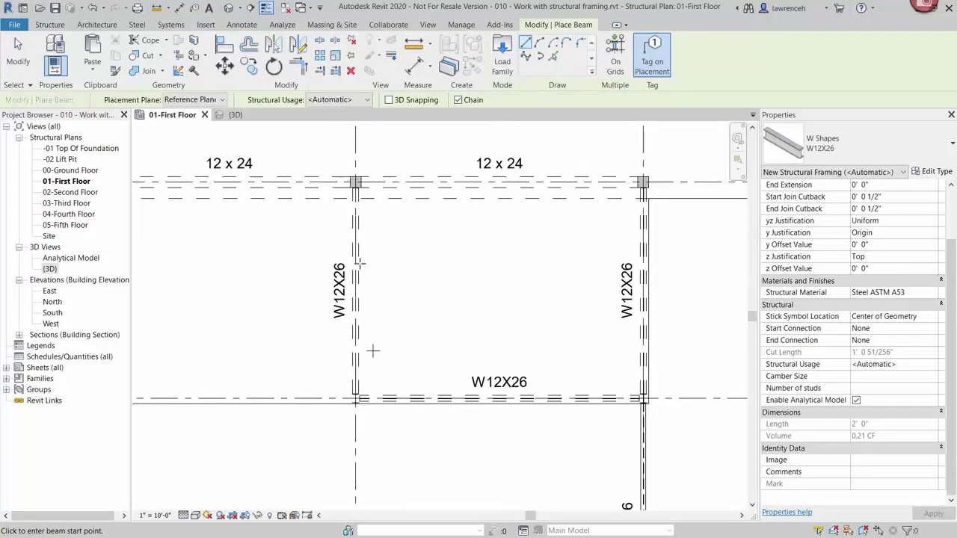
{"action": "left_click", "coordinate": [357, 263]}
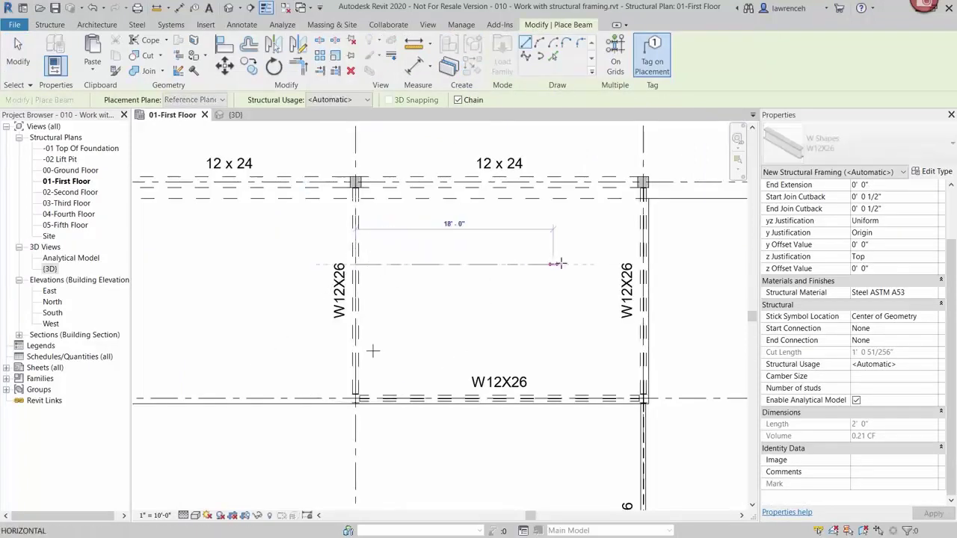
{"action": "left_click", "coordinate": [644, 264]}
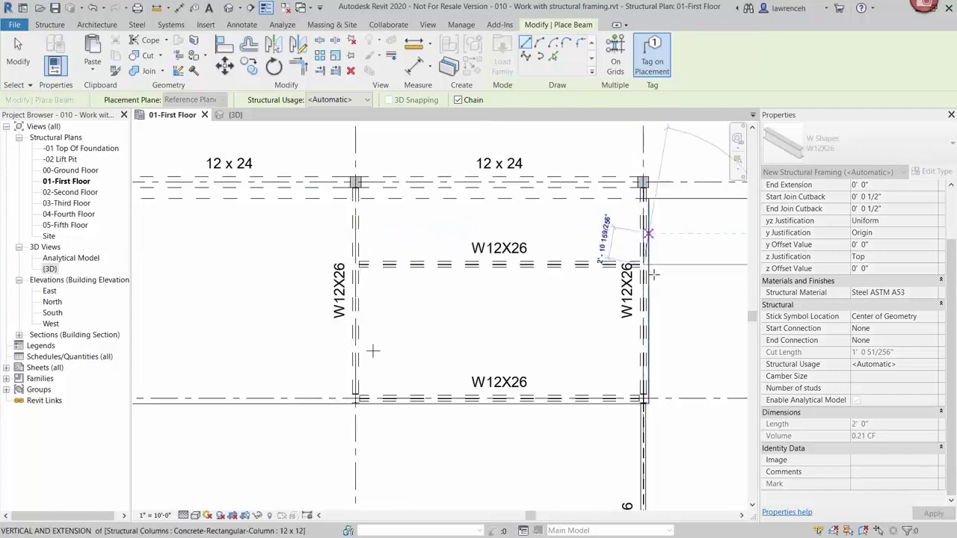
{"action": "key", "text": "Escape"}
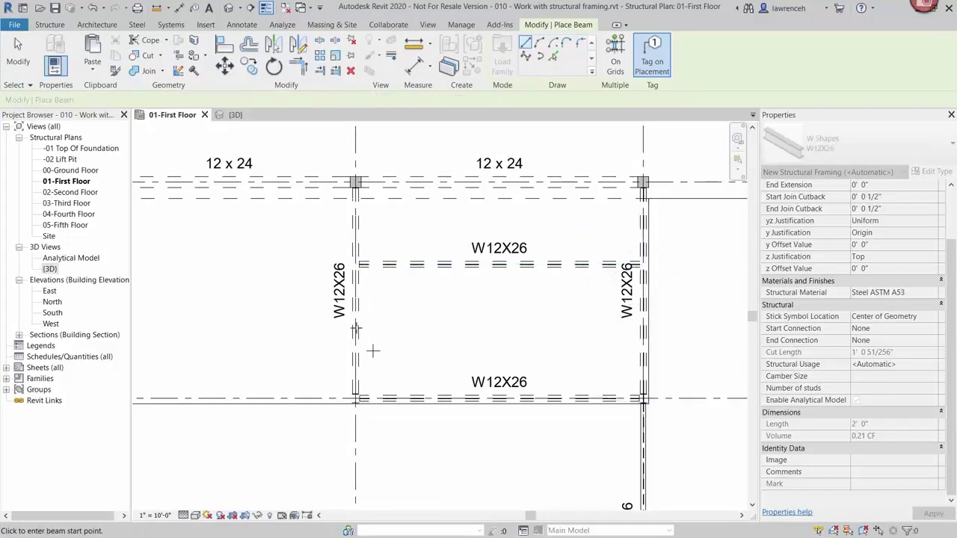
{"action": "left_click", "coordinate": [355, 335]}
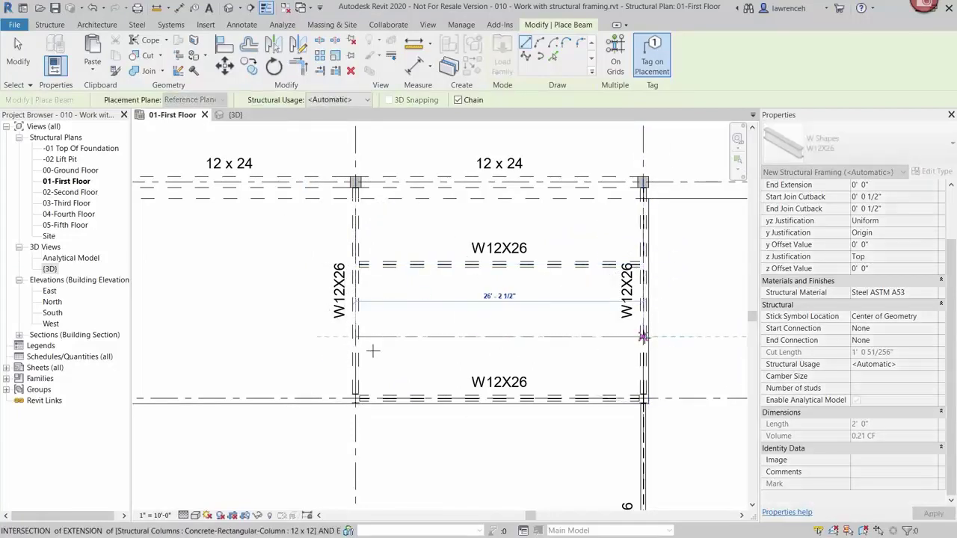
{"action": "left_click", "coordinate": [643, 336]}
{"action": "key", "text": "Escape"}
{"action": "key", "text": "Escape"}
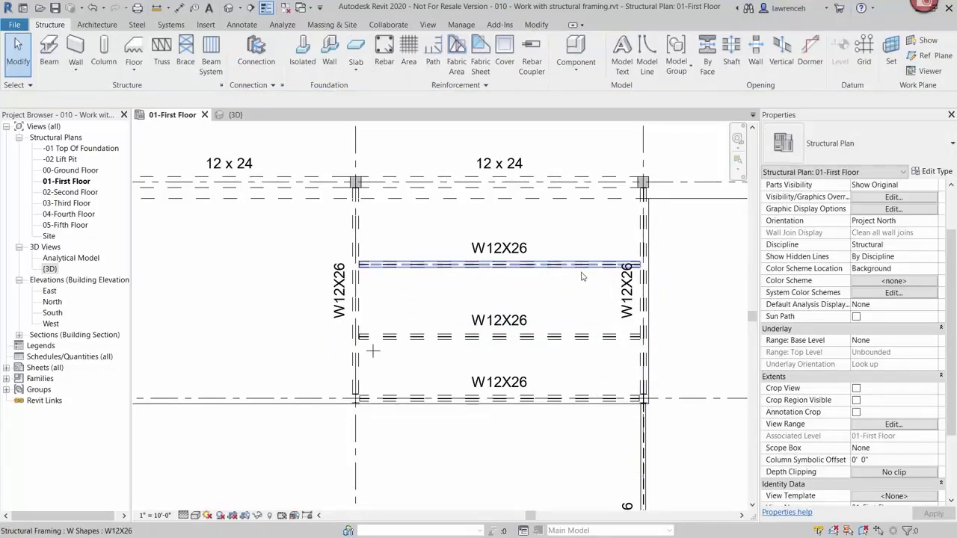
Check the structural usage of the two horizontal beams spanning between the girders.
{"action": "left_click", "coordinate": [582, 271]}
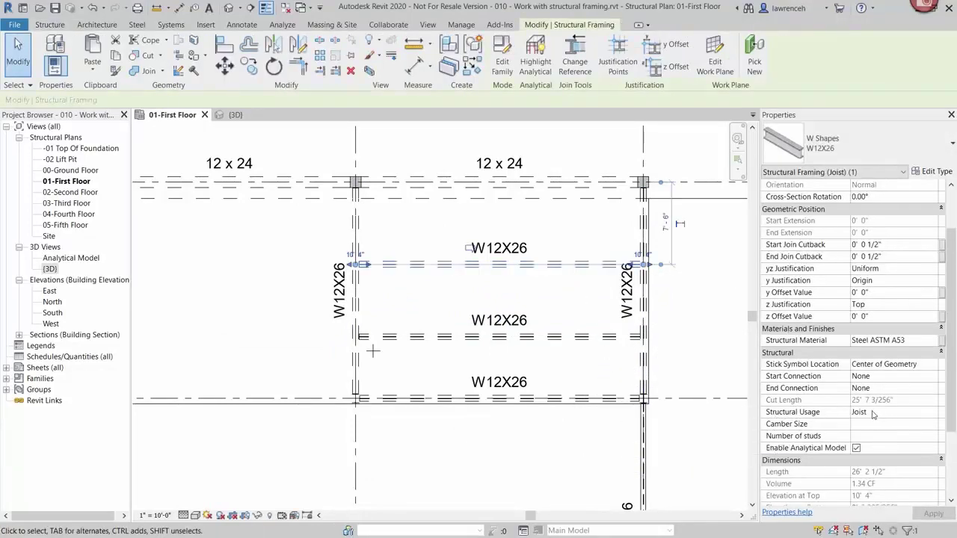
{"action": "left_click", "coordinate": [608, 340]}
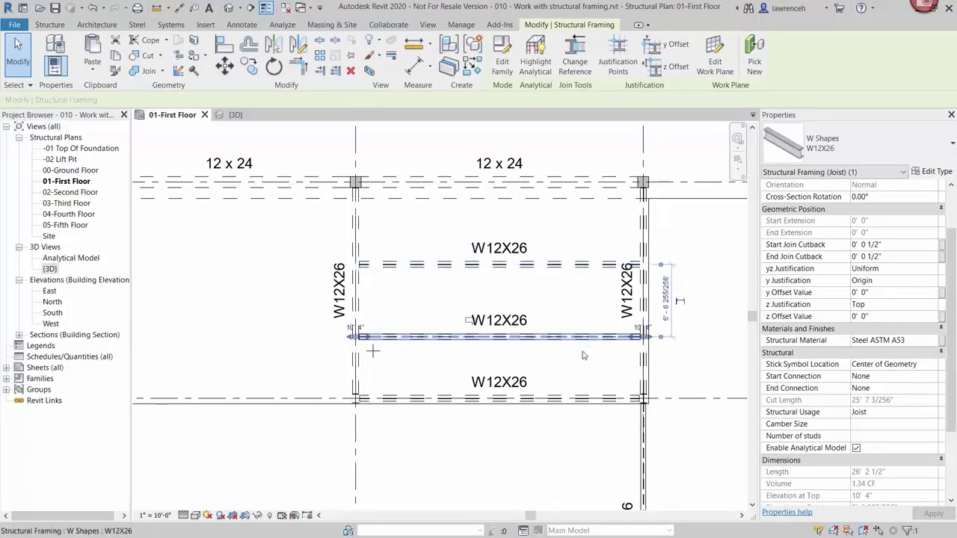
{"action": "key", "text": "Escape"}
Create a similar vertical W12X26 beam between the two horizontal joists and check its structural usage.
{"action": "right_click", "coordinate": [557, 263]}
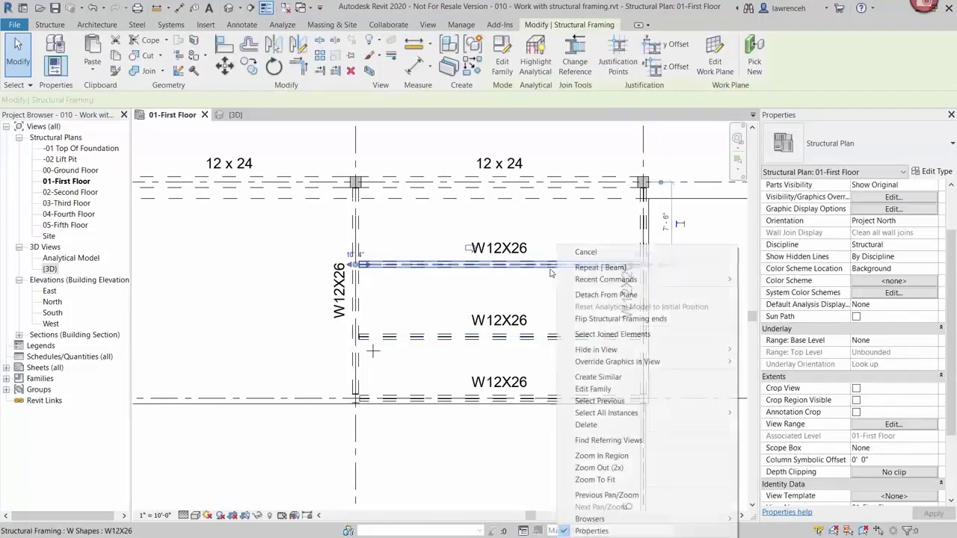
{"action": "left_click", "coordinate": [626, 377]}
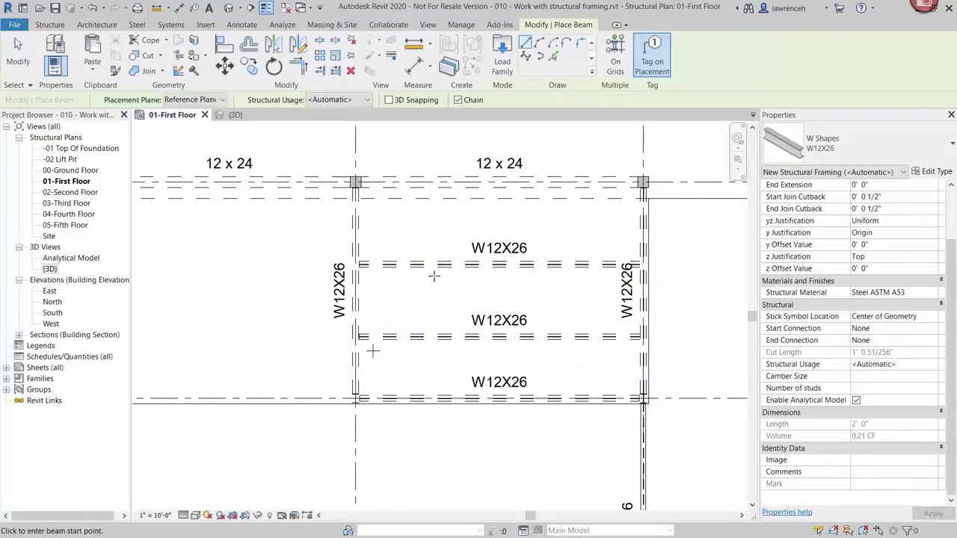
{"action": "left_click", "coordinate": [434, 264]}
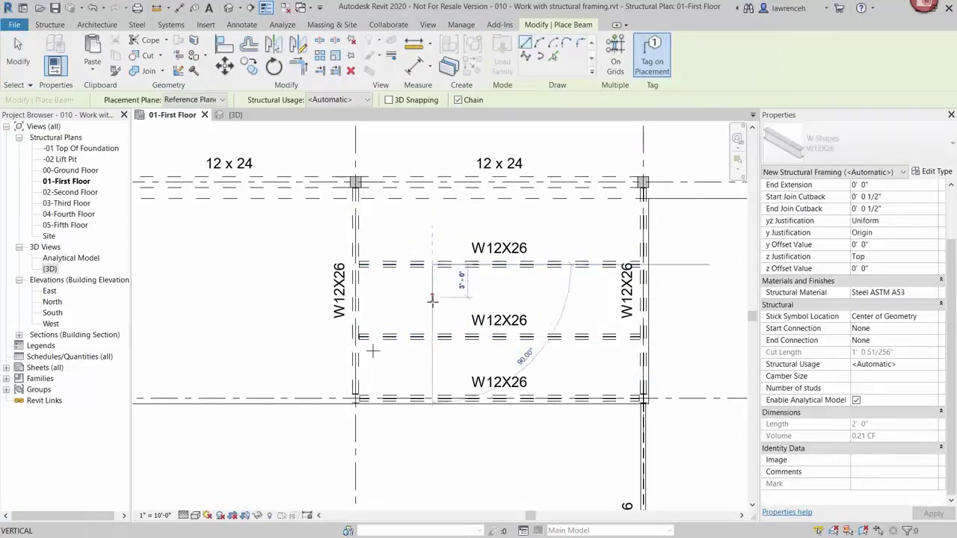
{"action": "left_click", "coordinate": [433, 336]}
{"action": "key", "text": "Escape"}
{"action": "key", "text": "Escape"}
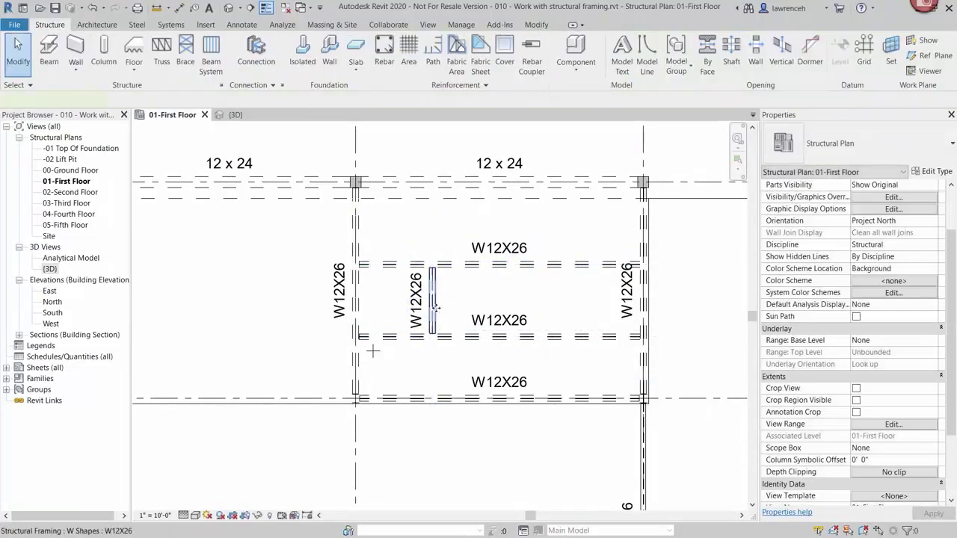
{"action": "left_click", "coordinate": [433, 299]}
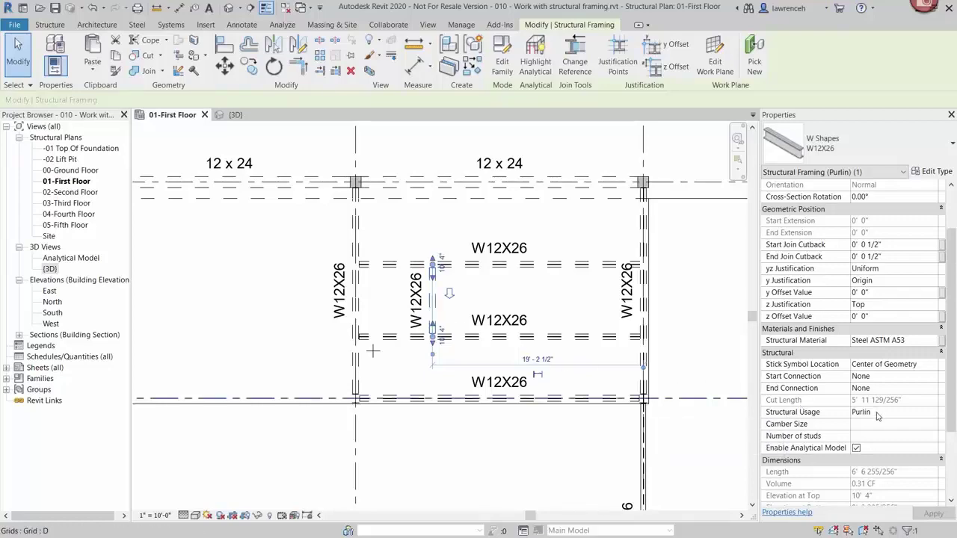
{"action": "key", "text": "Escape"}
Place a free-standing horizontal W12X26 beam about 6' 6" long above the upper joist and select it.
{"action": "middle_click_drag", "start_coordinate": [392, 199], "coordinate": [403, 183]}
{"action": "key", "text": "b"}
{"action": "key", "text": "m"}
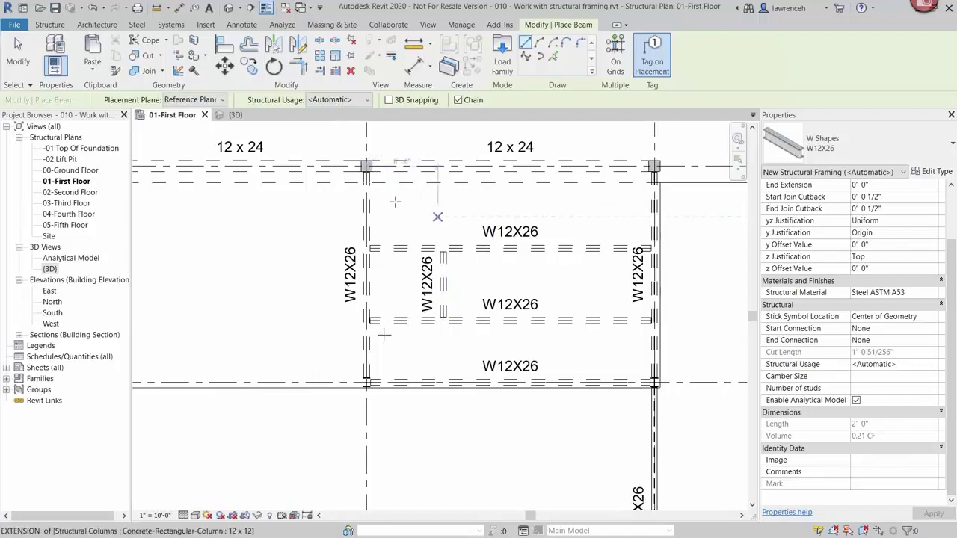
{"action": "left_click", "coordinate": [404, 210]}
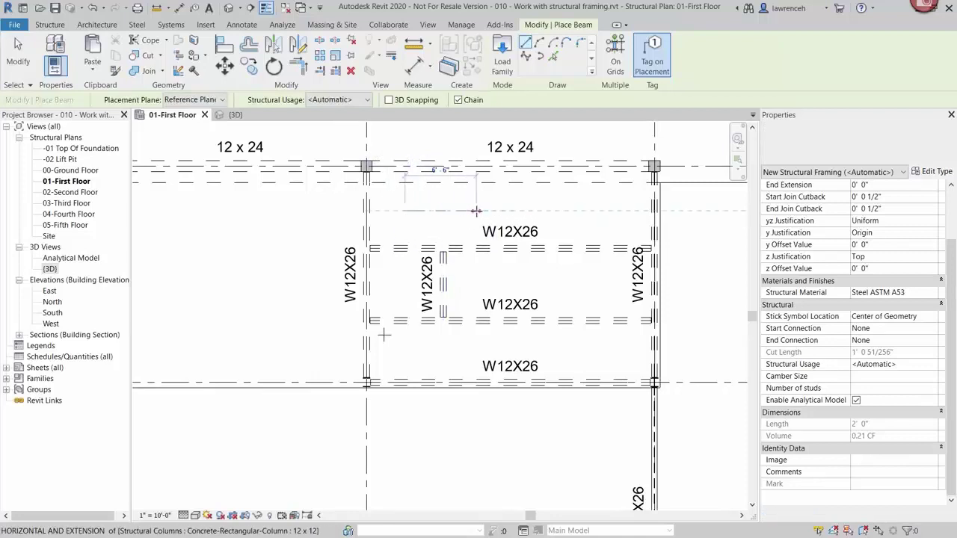
{"action": "left_click", "coordinate": [507, 210]}
{"action": "right_click", "coordinate": [517, 201]}
{"action": "left_click", "coordinate": [557, 218]}
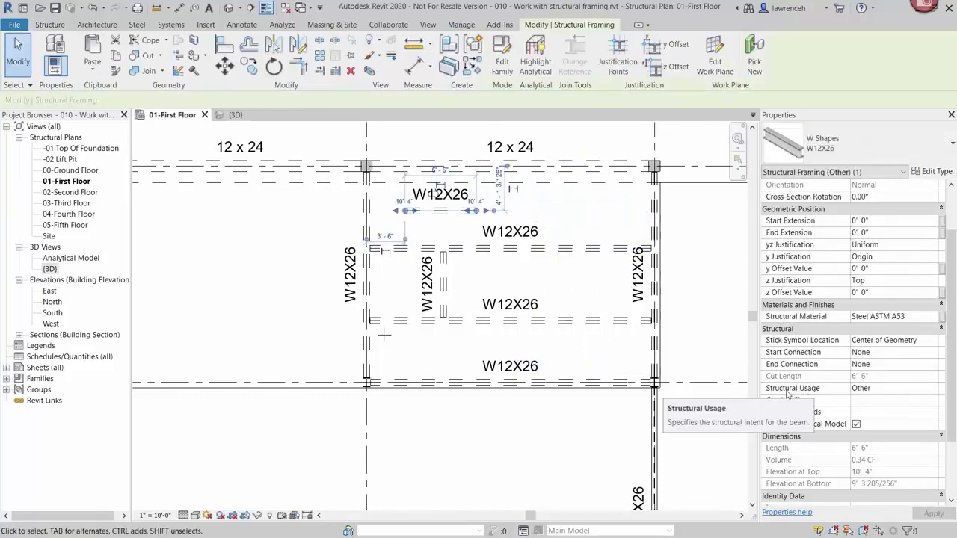
Set the free-standing beam's Structural Usage to Girder and deselect it.
{"action": "left_click", "coordinate": [881, 391]}
{"action": "left_click", "coordinate": [932, 390]}
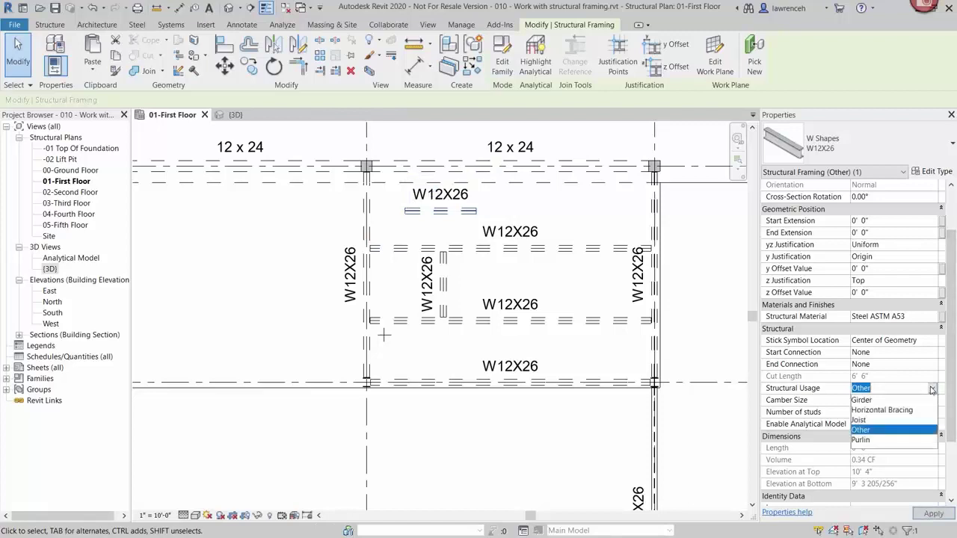
{"action": "left_click", "coordinate": [861, 399]}
{"action": "left_click", "coordinate": [537, 449]}
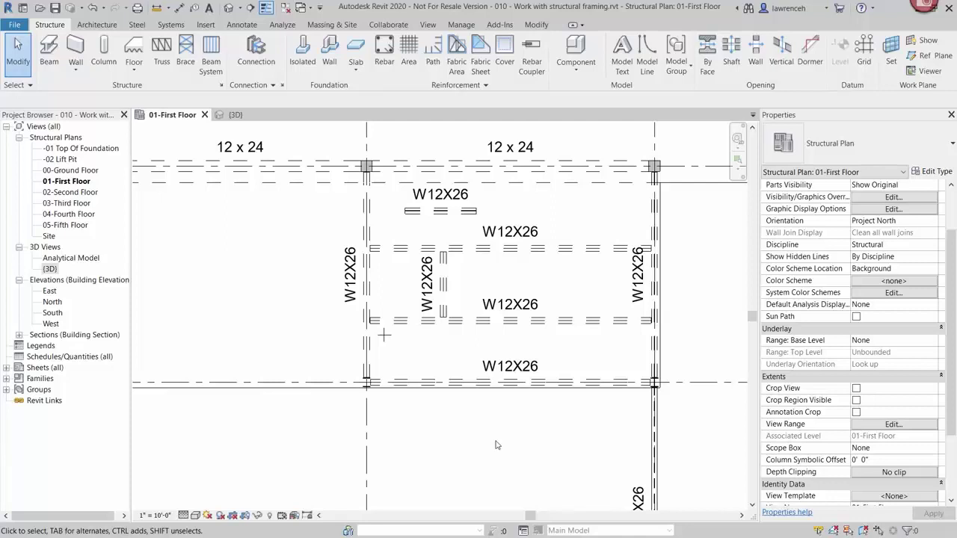
Set the plan view's detail level to Coarse and turn off Thin Lines.
{"action": "left_click", "coordinate": [185, 515]}
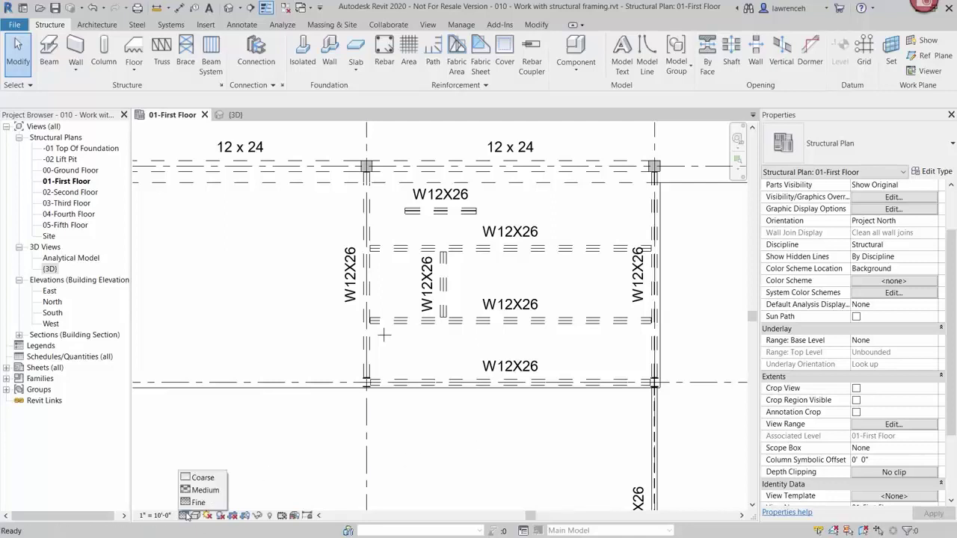
{"action": "left_click", "coordinate": [208, 478]}
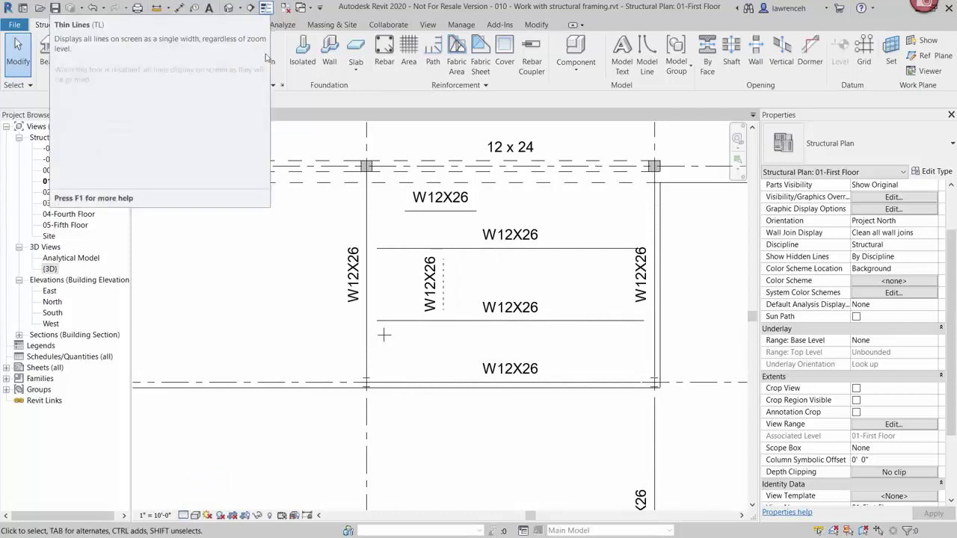
{"action": "left_click", "coordinate": [266, 9]}
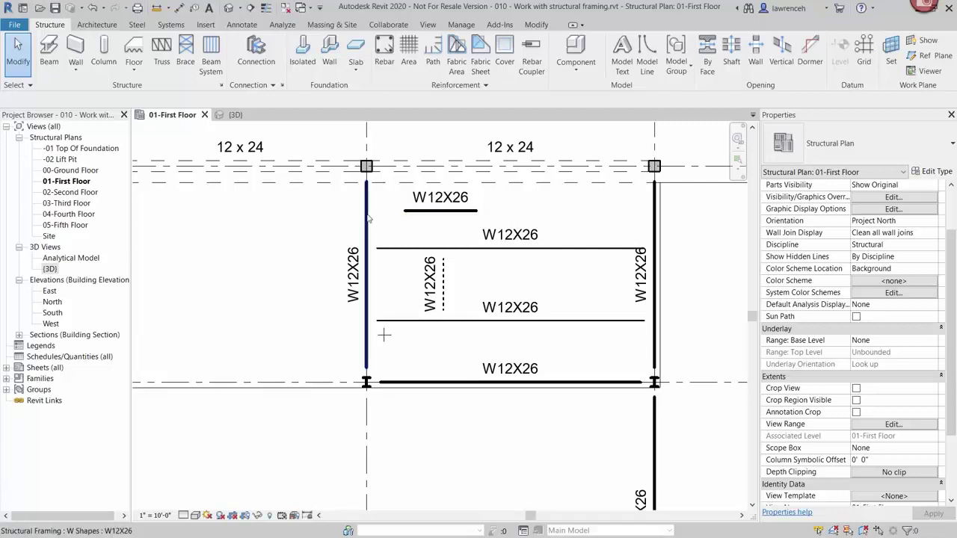
Change the Structural Usage of the short vertical purlin between the joists to Joist.
{"action": "left_click", "coordinate": [447, 278]}
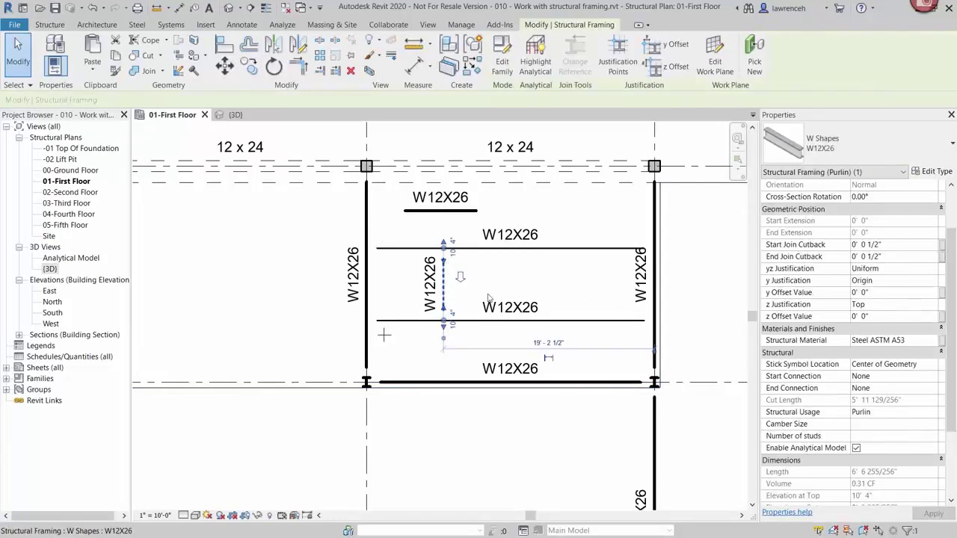
{"action": "left_click", "coordinate": [893, 412]}
{"action": "left_click", "coordinate": [932, 412]}
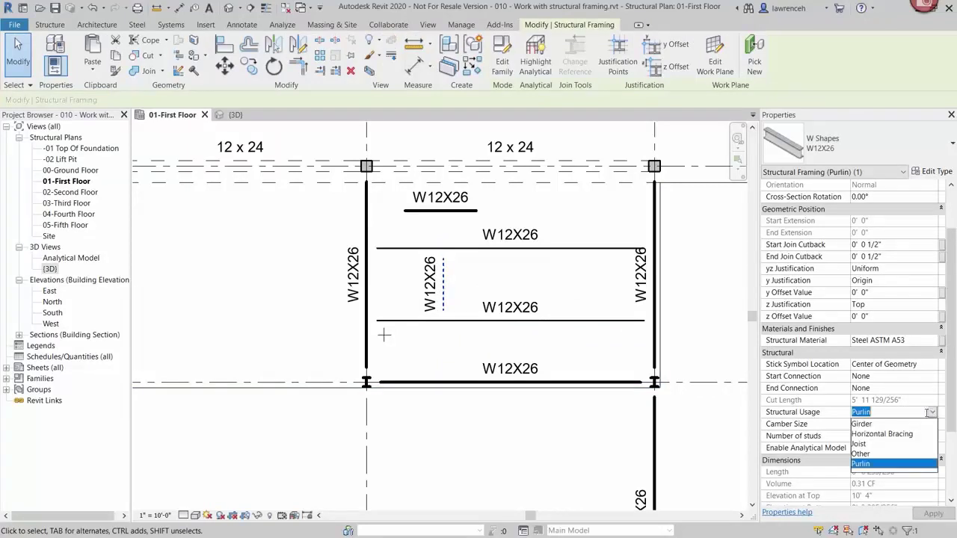
{"action": "left_click", "coordinate": [860, 443]}
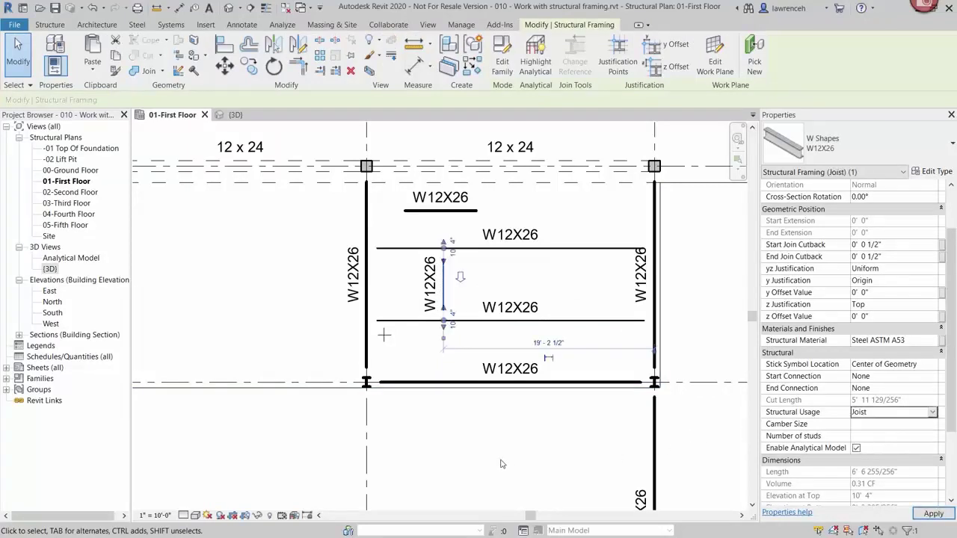
{"action": "left_click", "coordinate": [489, 451]}
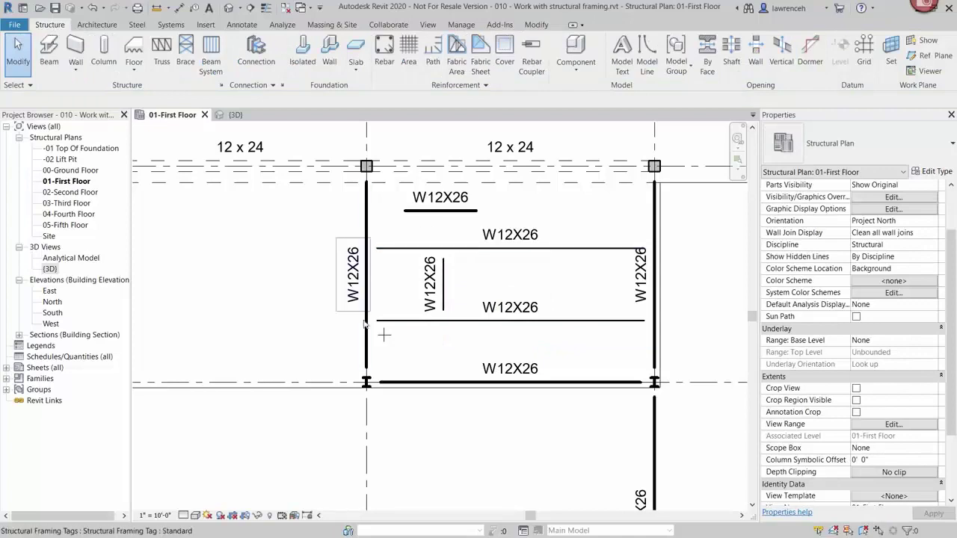
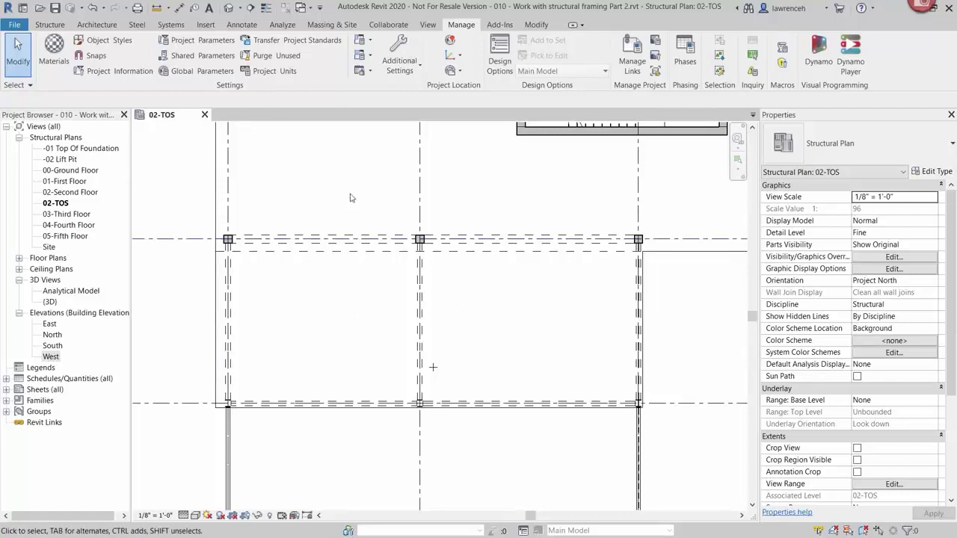
Start an automatic beam system using W8X10 beams, with the layout rule Maximum Spacing set to 8' 0".
{"action": "left_click", "coordinate": [48, 25]}
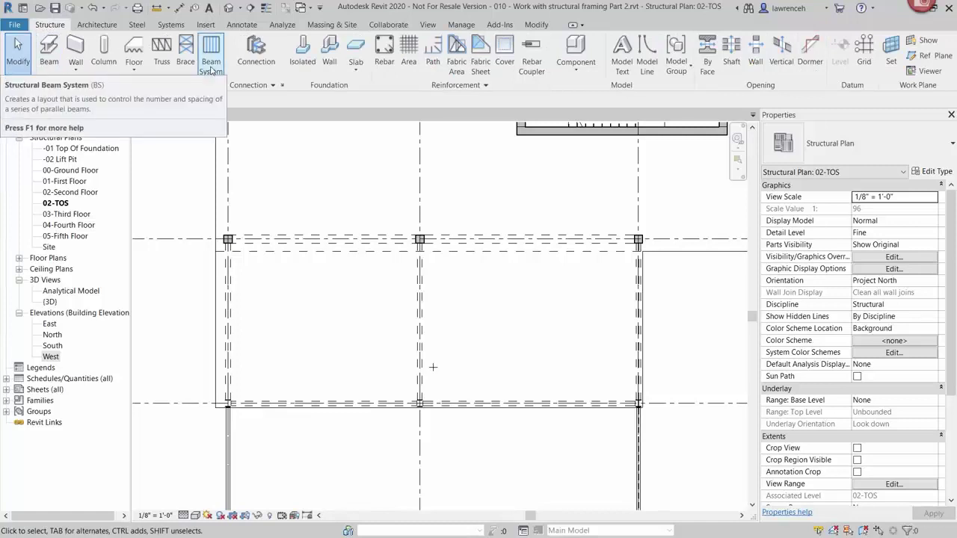
{"action": "left_click", "coordinate": [212, 67]}
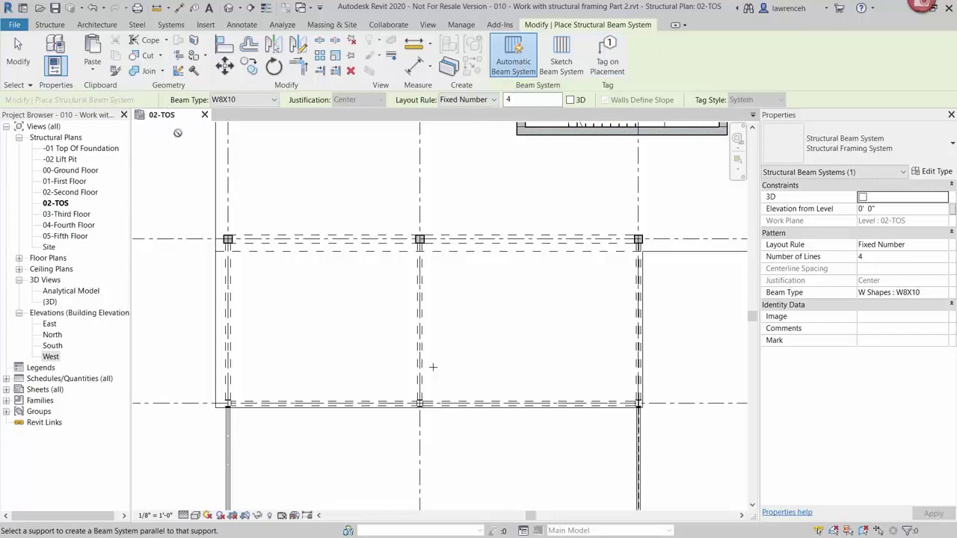
{"action": "left_click", "coordinate": [275, 100]}
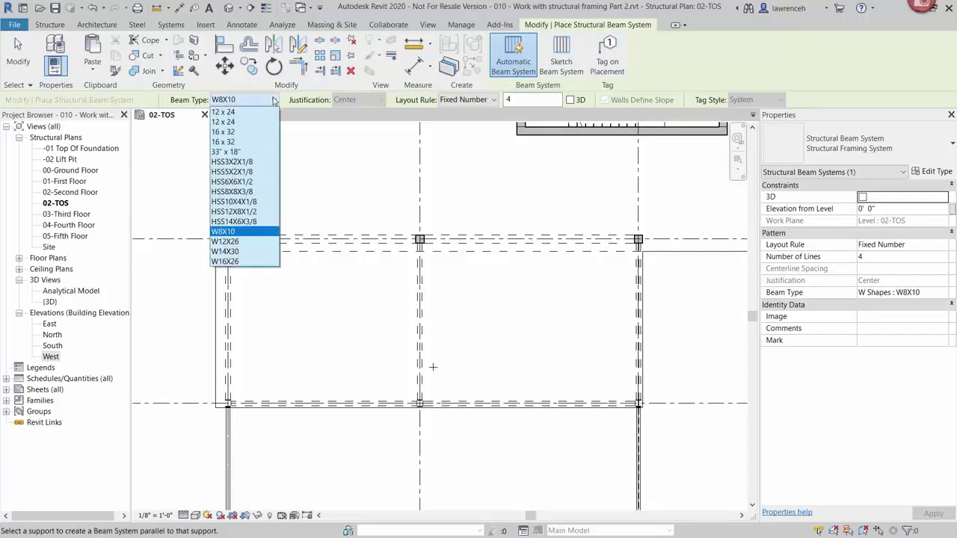
{"action": "left_click", "coordinate": [274, 100]}
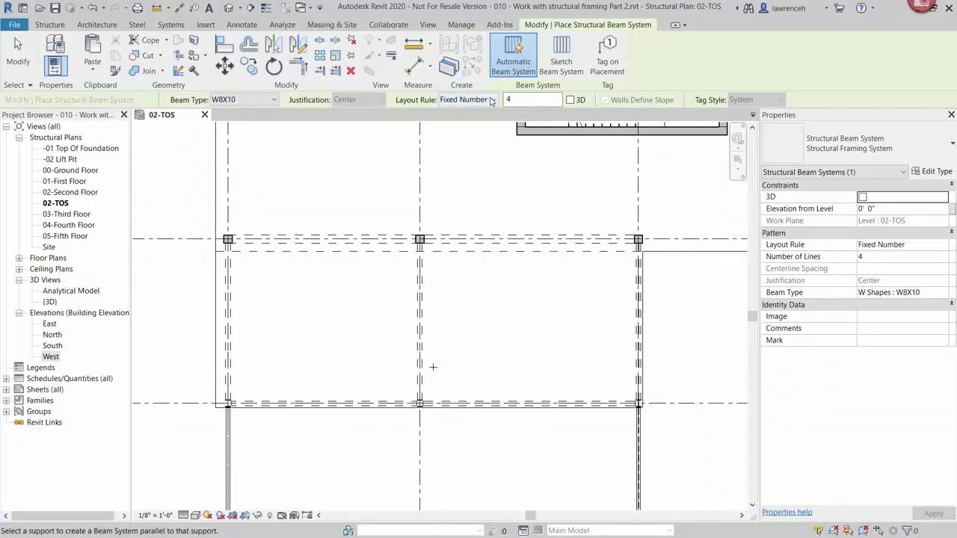
{"action": "left_click", "coordinate": [492, 100]}
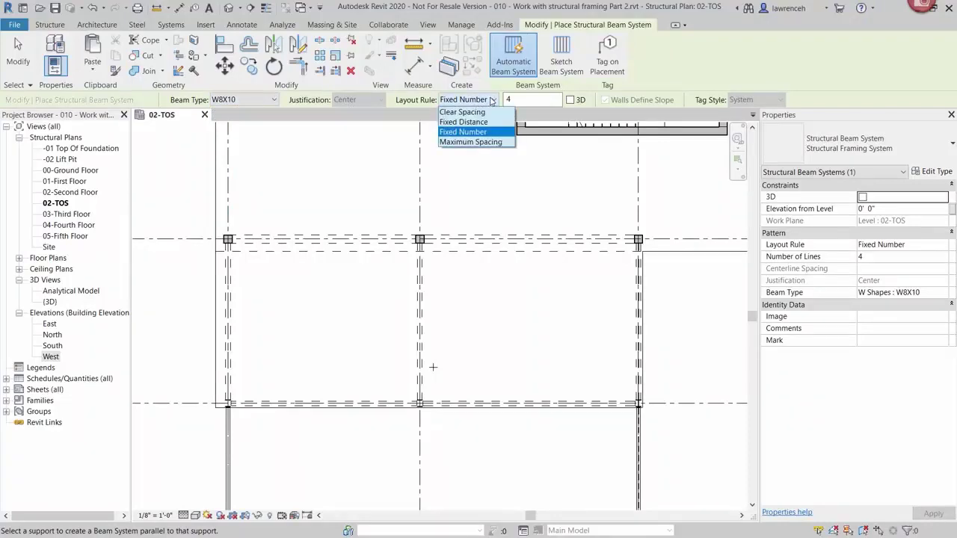
{"action": "left_click", "coordinate": [470, 141]}
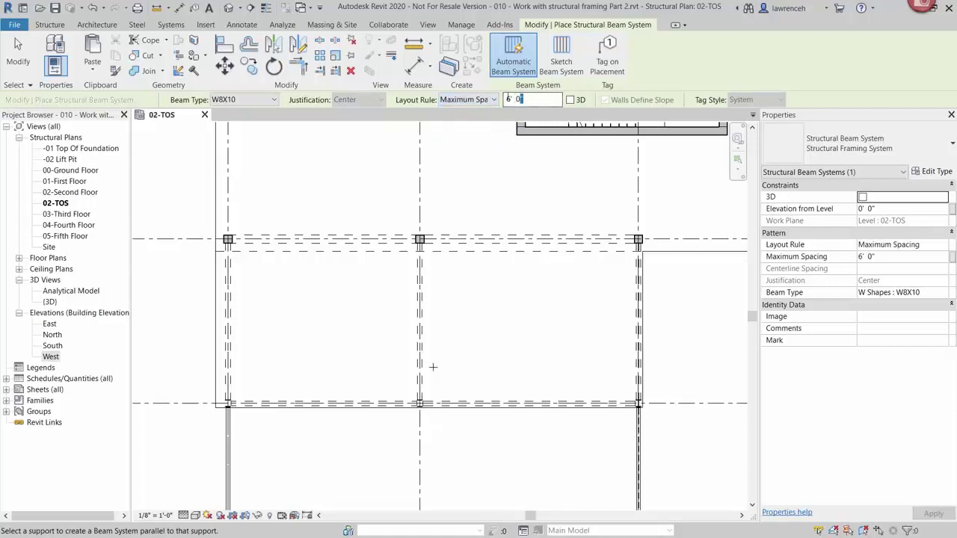
{"action": "double_click", "coordinate": [524, 99]}
{"action": "type", "text": "8"}
{"action": "key", "text": "Return"}
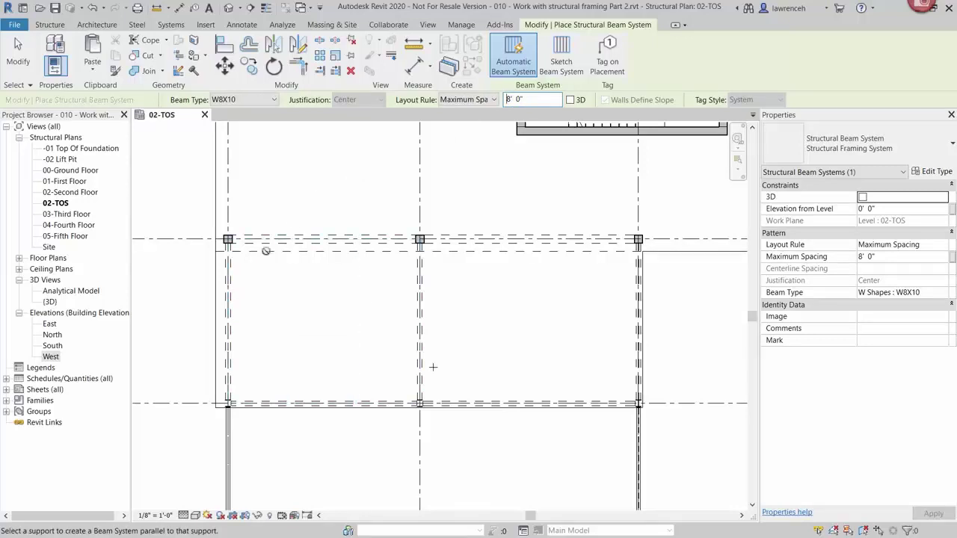
Place beam systems in the two adjacent bays of the 02-TOS plan, parallel to the vertical beams, and end the command.
{"action": "left_click", "coordinate": [229, 297]}
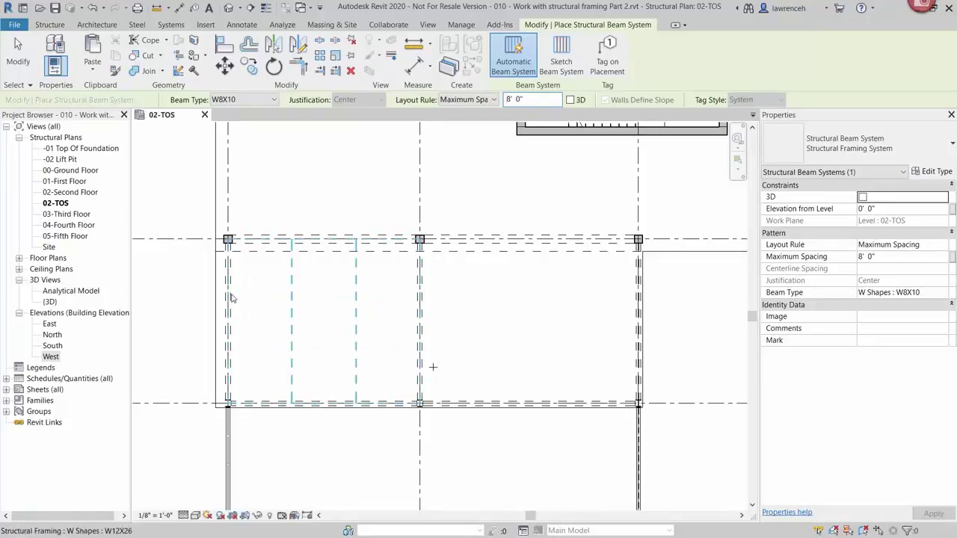
{"action": "left_click", "coordinate": [421, 302]}
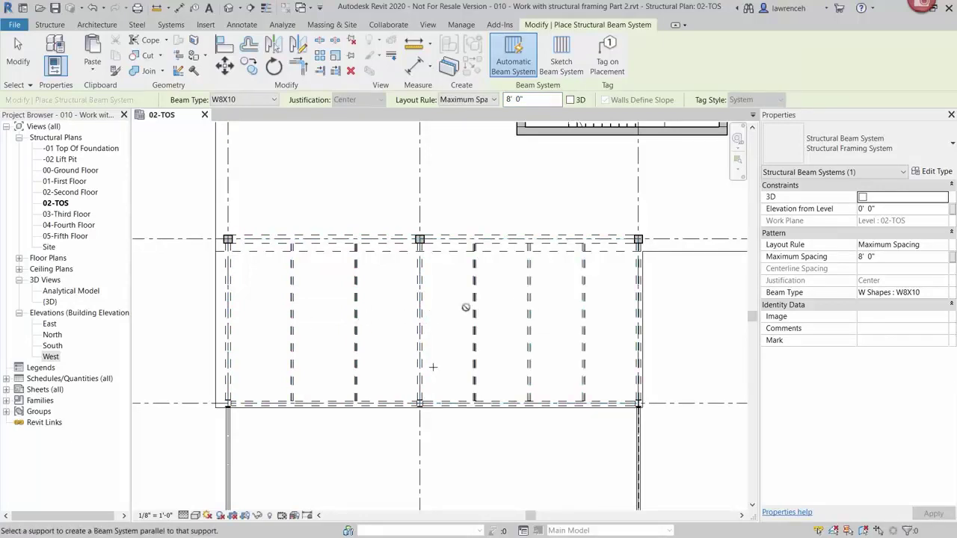
{"action": "right_click", "coordinate": [317, 165]}
{"action": "left_click", "coordinate": [344, 171]}
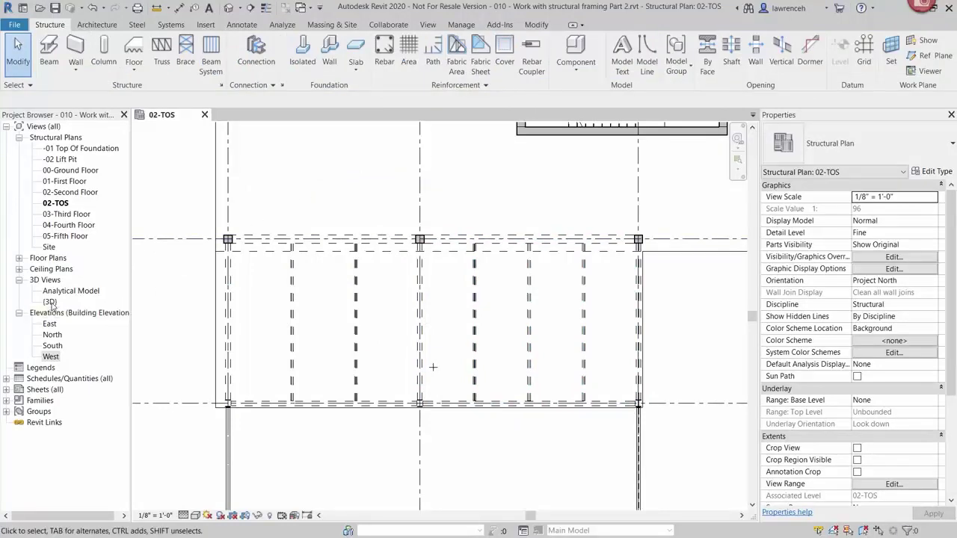
Open the {3D} view and examine the new joists in the second-floor framing, selecting one of them.
{"action": "double_click", "coordinate": [49, 302]}
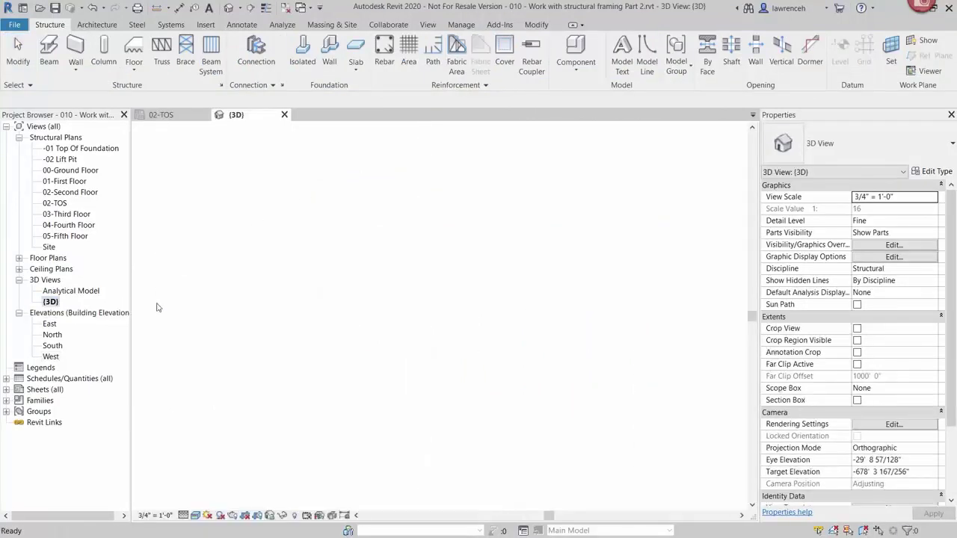
{"action": "middle_click_drag", "start_coordinate": [492, 330], "coordinate": [381, 295], "text": "shift"}
{"action": "scroll", "coordinate": [381, 296], "scroll_direction": "up", "scroll_amount": 6}
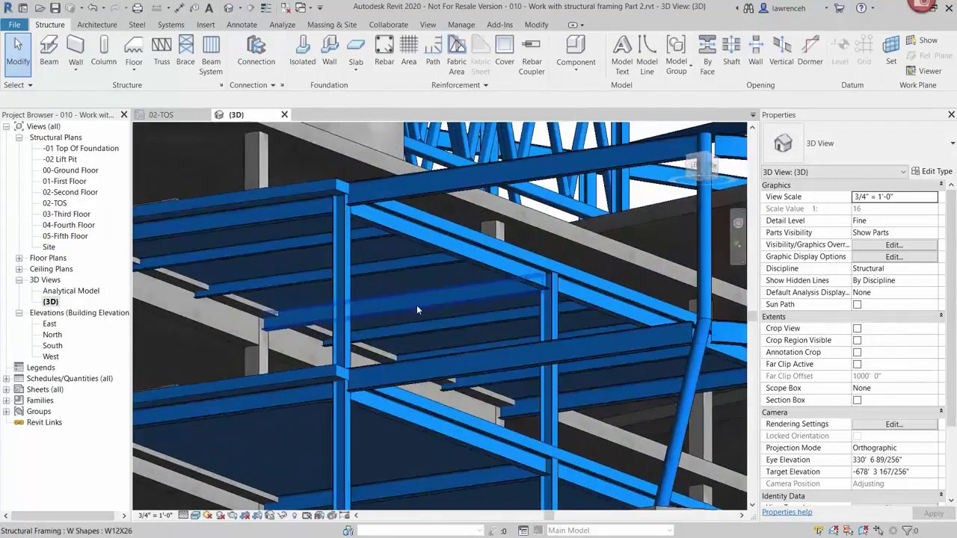
{"action": "left_click", "coordinate": [244, 295]}
{"action": "middle_click_drag", "start_coordinate": [245, 295], "coordinate": [456, 379], "text": "shift"}
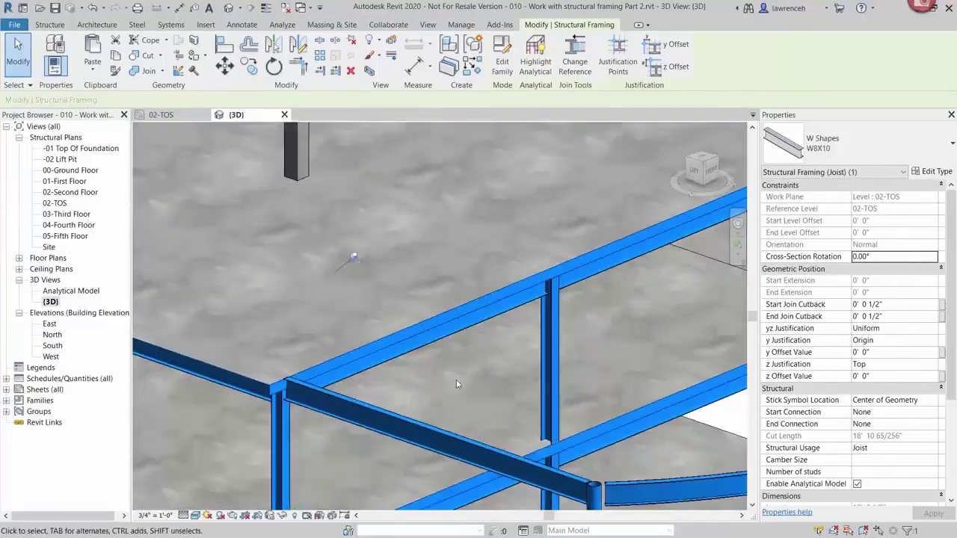
Start a beam system boundary sketch over the roof framing, keeping Reference Plane : Roof Plane as the work plane.
{"action": "scroll", "coordinate": [442, 353], "scroll_direction": "down", "scroll_amount": 5}
{"action": "left_click", "coordinate": [606, 361]}
{"action": "middle_click_drag", "start_coordinate": [607, 361], "coordinate": [488, 284], "text": "shift"}
{"action": "scroll", "coordinate": [416, 261], "scroll_direction": "up", "scroll_amount": 5}
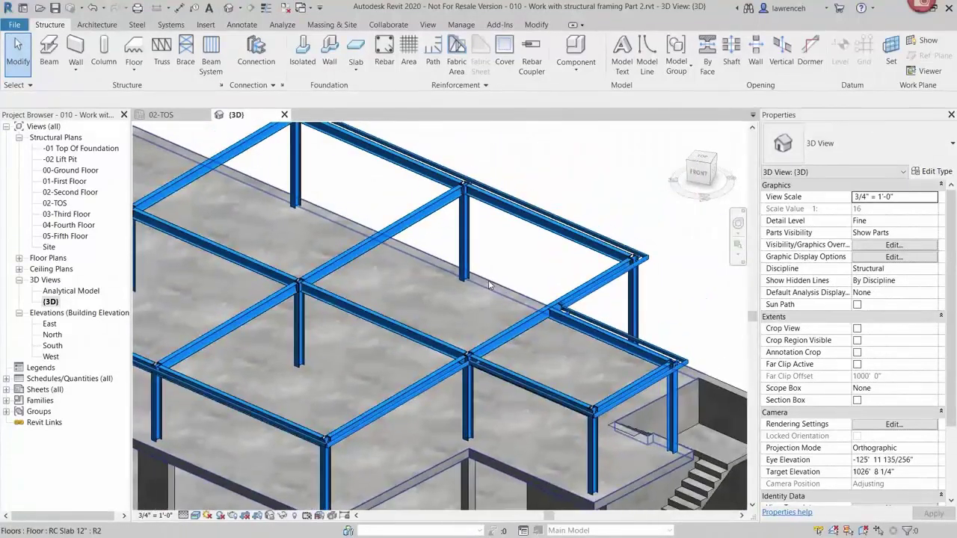
{"action": "left_click", "coordinate": [219, 69]}
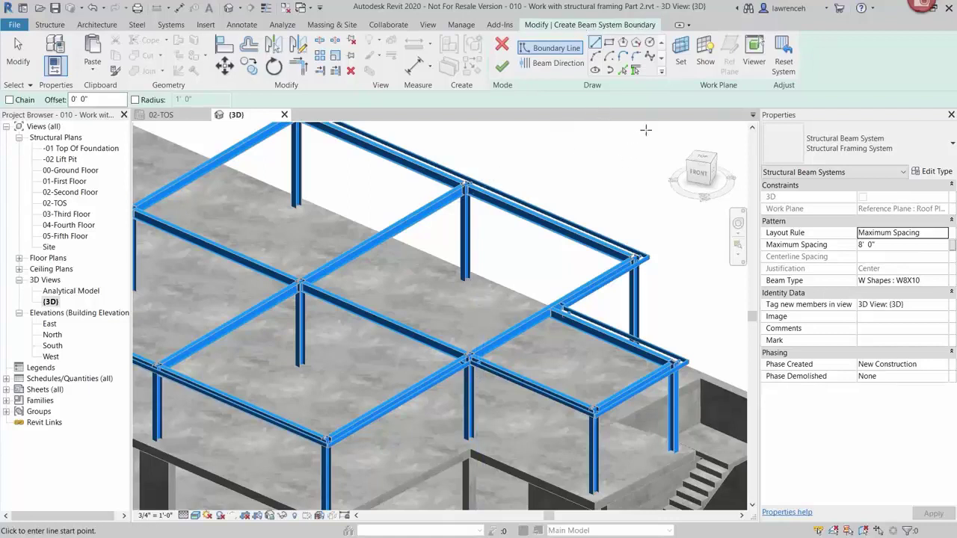
{"action": "left_click", "coordinate": [682, 71]}
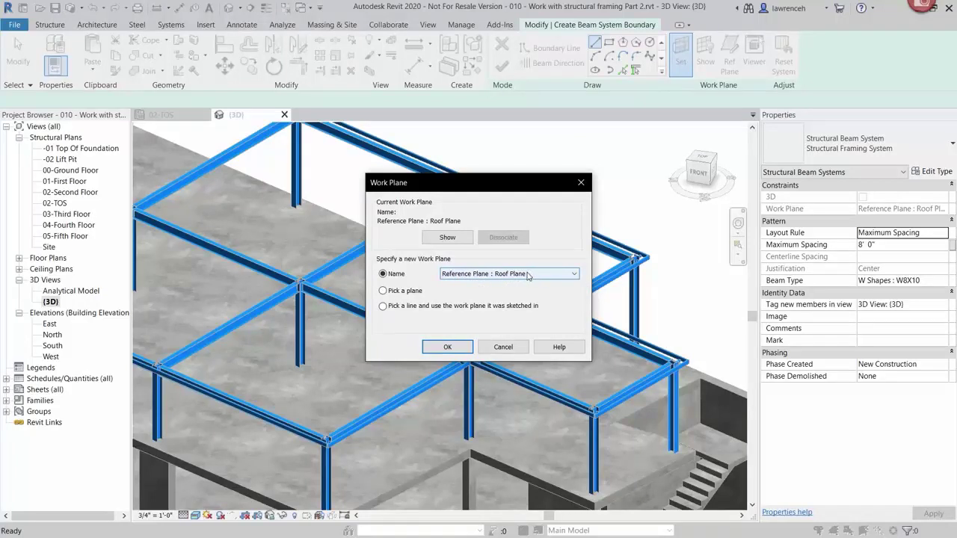
{"action": "left_click", "coordinate": [447, 347]}
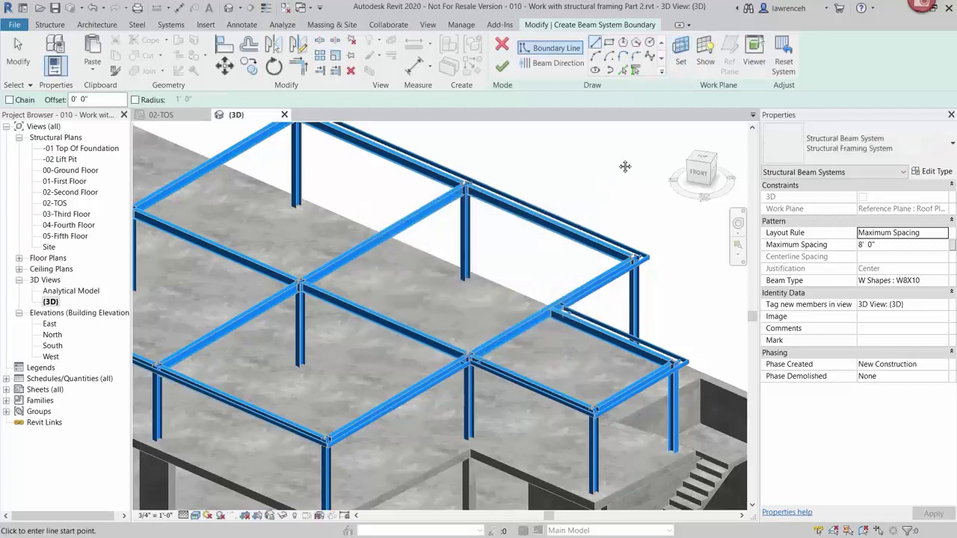
Sketch the beam system boundary by picking the four supporting beams around the roof bay at the building's rear corner.
{"action": "middle_click_drag", "start_coordinate": [625, 165], "coordinate": [631, 127]}
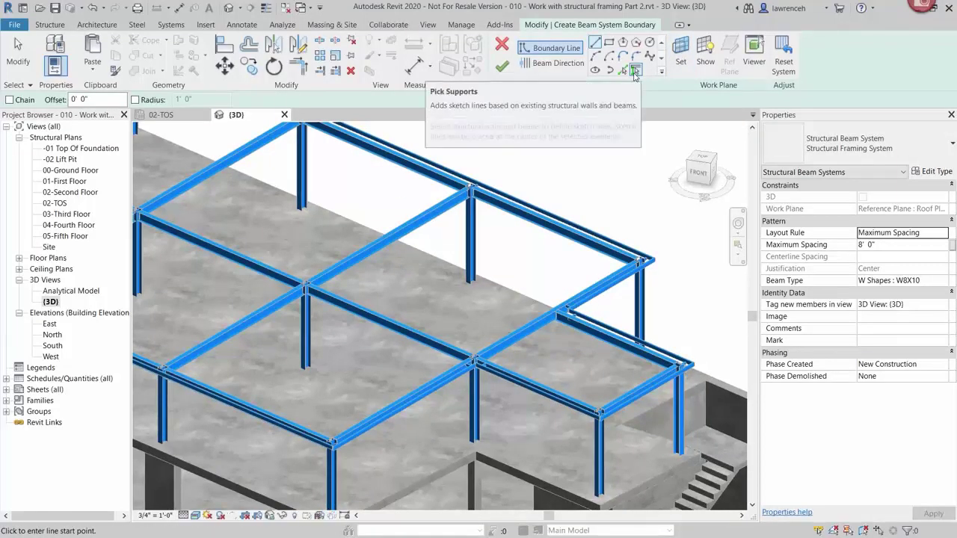
{"action": "left_click", "coordinate": [634, 71]}
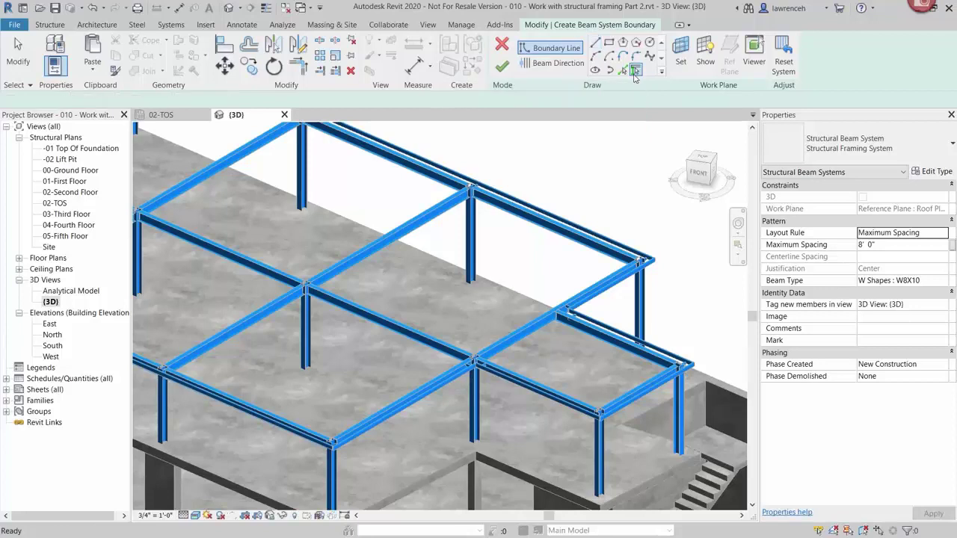
{"action": "left_click", "coordinate": [442, 207]}
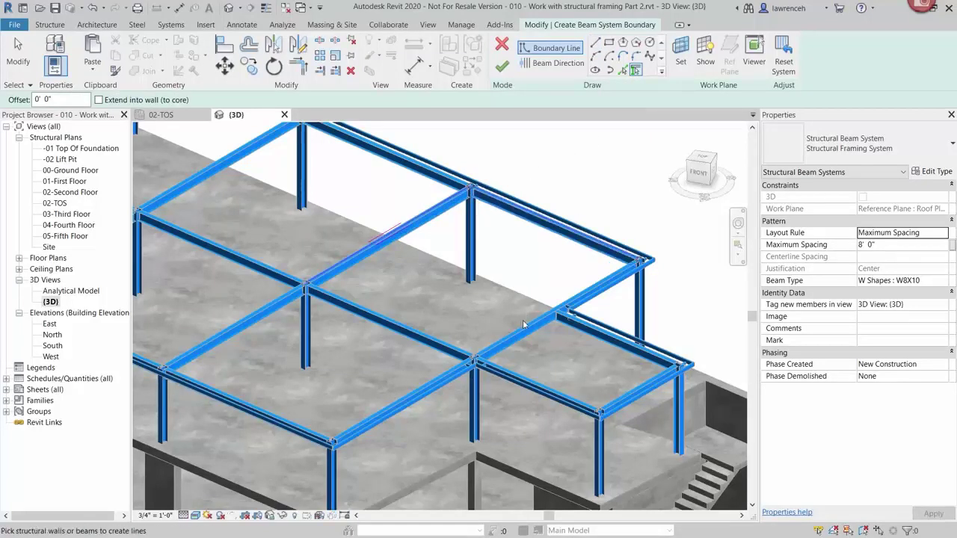
{"action": "left_click", "coordinate": [436, 338]}
{"action": "scroll", "coordinate": [401, 253], "scroll_direction": "up", "scroll_amount": 2}
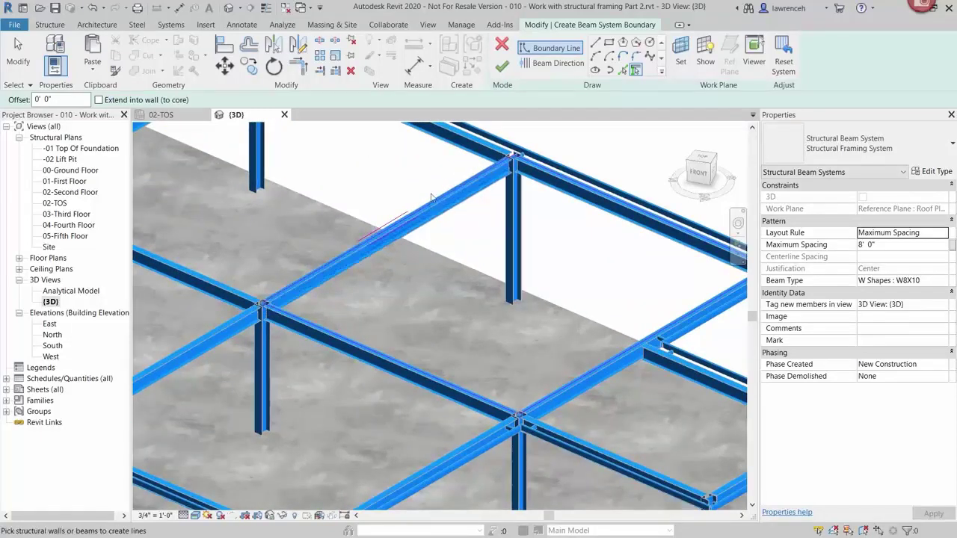
{"action": "scroll", "coordinate": [370, 252], "scroll_direction": "down", "scroll_amount": 2}
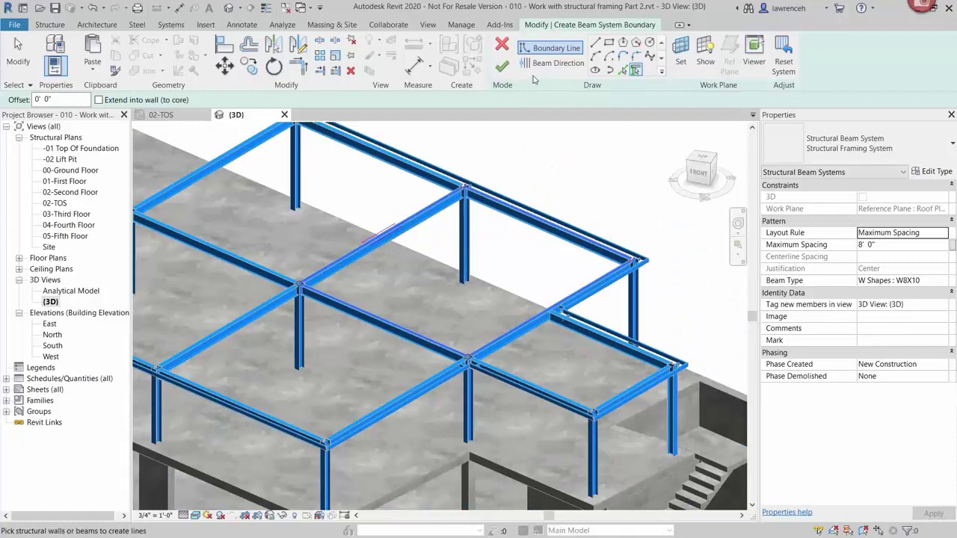
Keep the beam direction parallel to the sloping roof beams, finish the roof beam system and deselect it.
{"action": "left_click", "coordinate": [552, 64]}
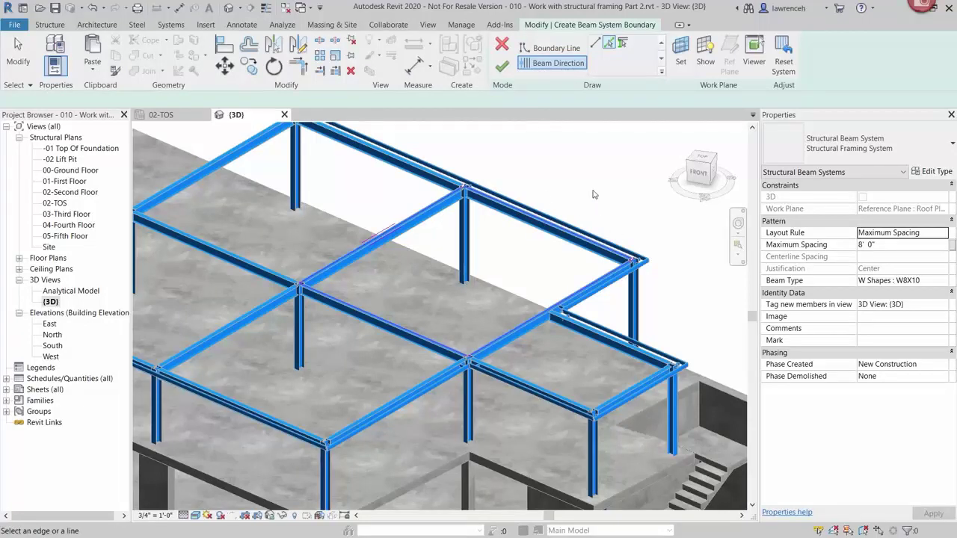
{"action": "left_click", "coordinate": [503, 67]}
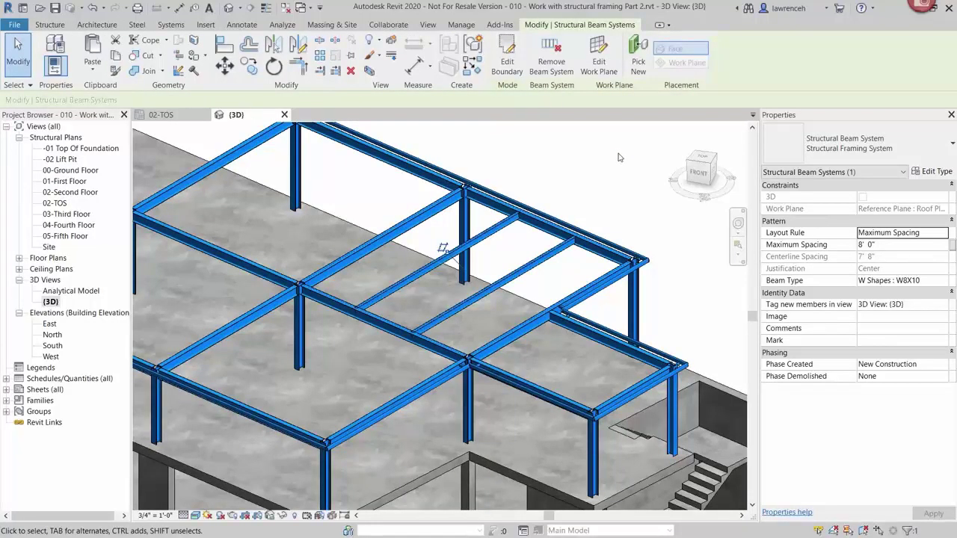
{"action": "left_click", "coordinate": [618, 157]}
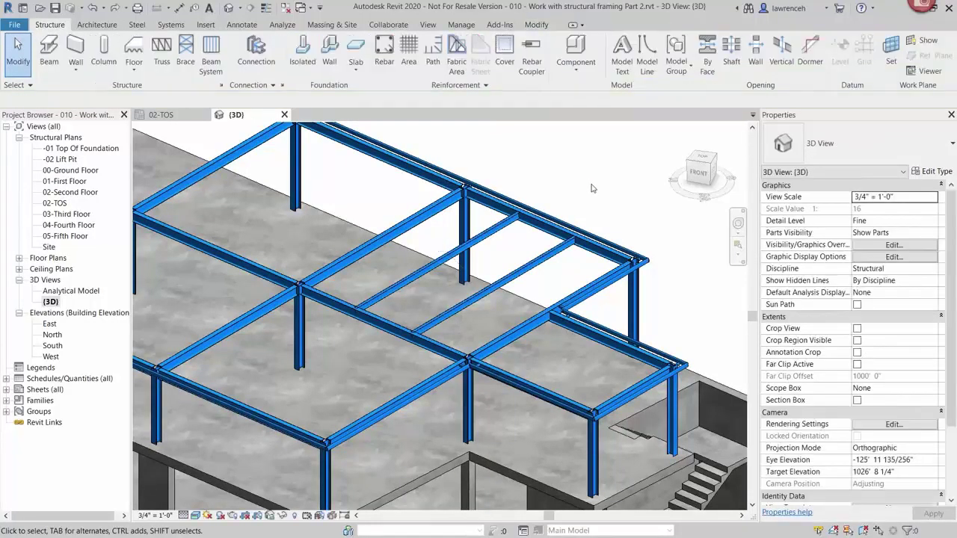
Change the roof beam system's Beam Type to W Shapes : W12X26 and deselect it.
{"action": "left_click", "coordinate": [554, 231]}
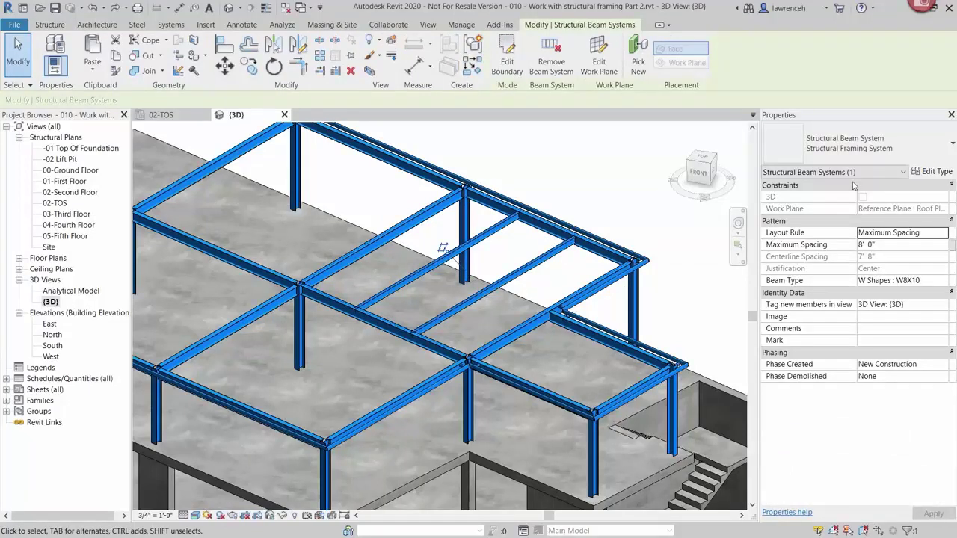
{"action": "left_click", "coordinate": [890, 280]}
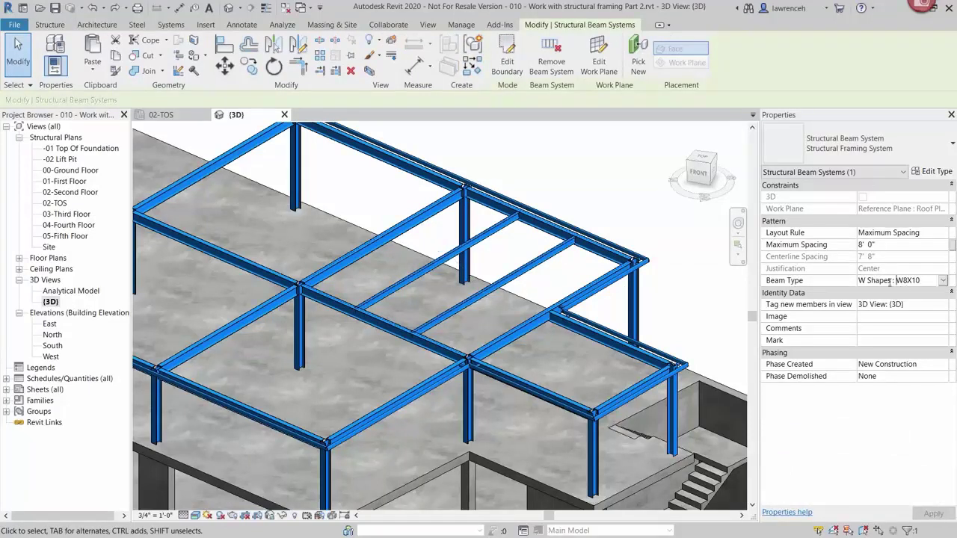
{"action": "left_click", "coordinate": [944, 281]}
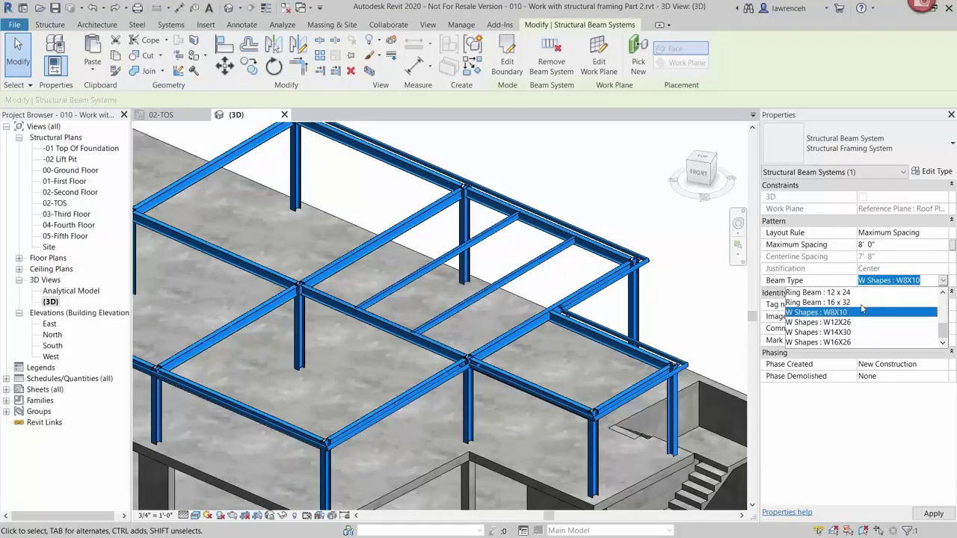
{"action": "left_click", "coordinate": [842, 322]}
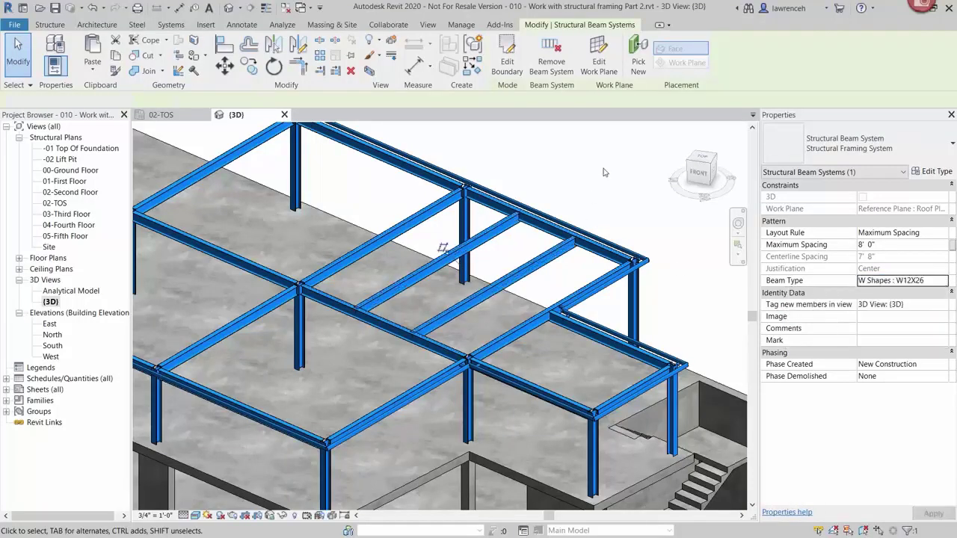
{"action": "left_click", "coordinate": [627, 171]}
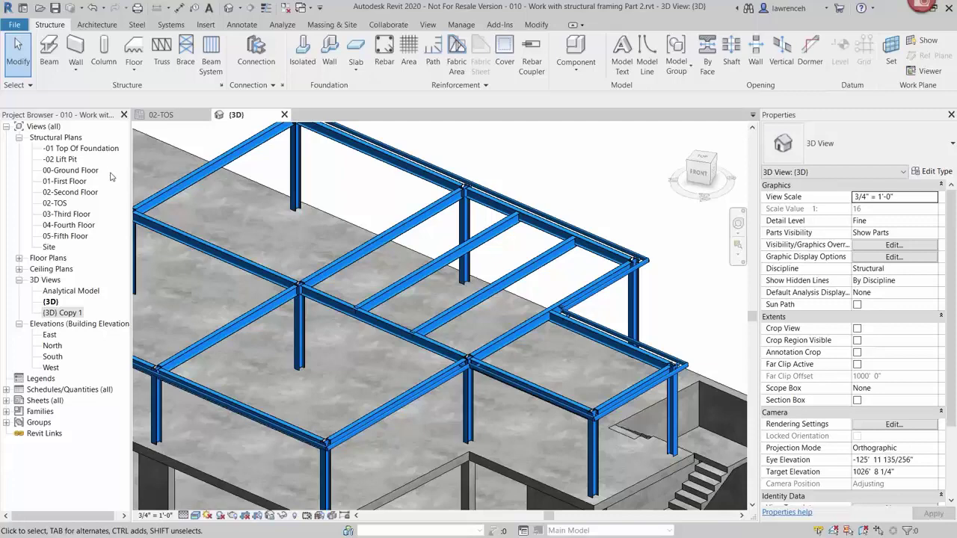
Open the 04-Fourth Floor structural plan and start placing a Sky Bridge Truss between the lift core and the angled building.
{"action": "double_click", "coordinate": [84, 225]}
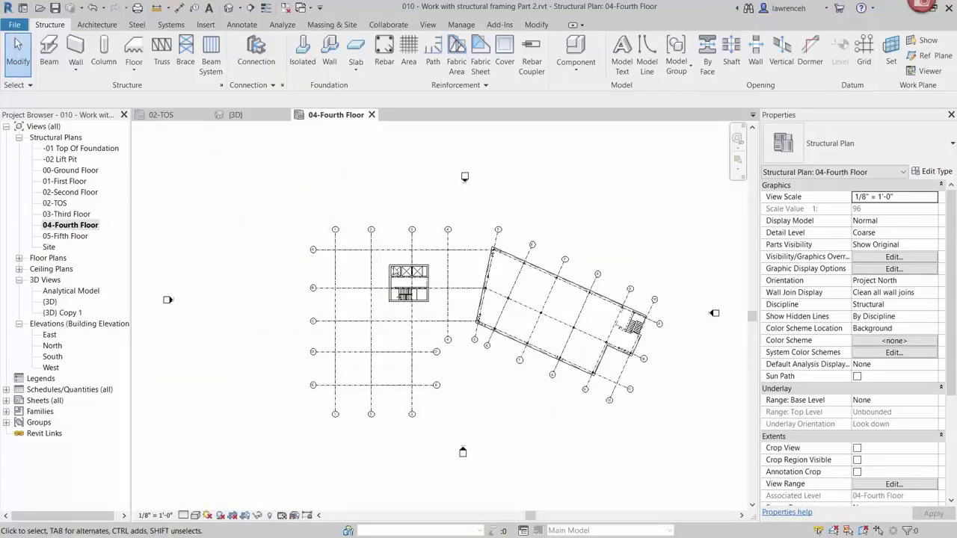
{"action": "scroll", "coordinate": [469, 284], "scroll_direction": "up", "scroll_amount": 8}
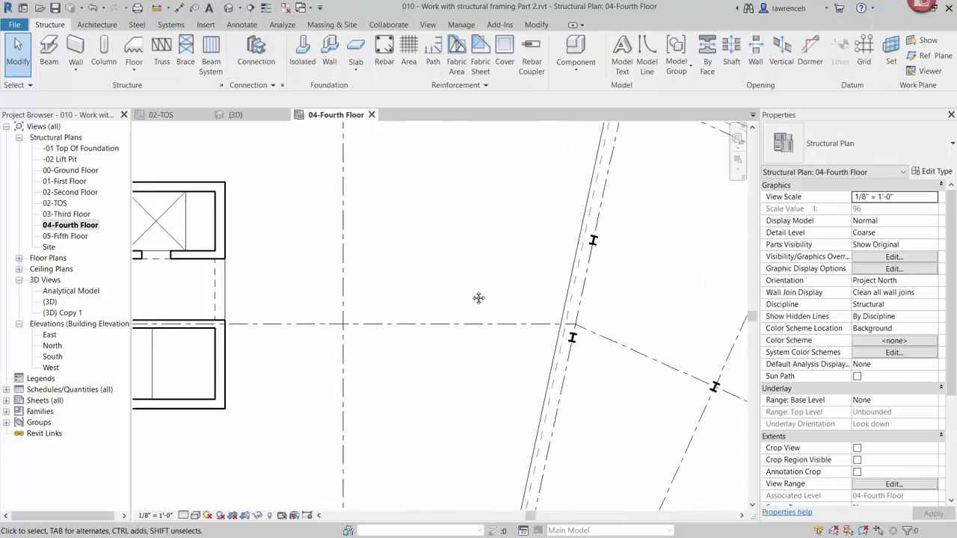
{"action": "middle_click_drag", "start_coordinate": [479, 297], "coordinate": [298, 285]}
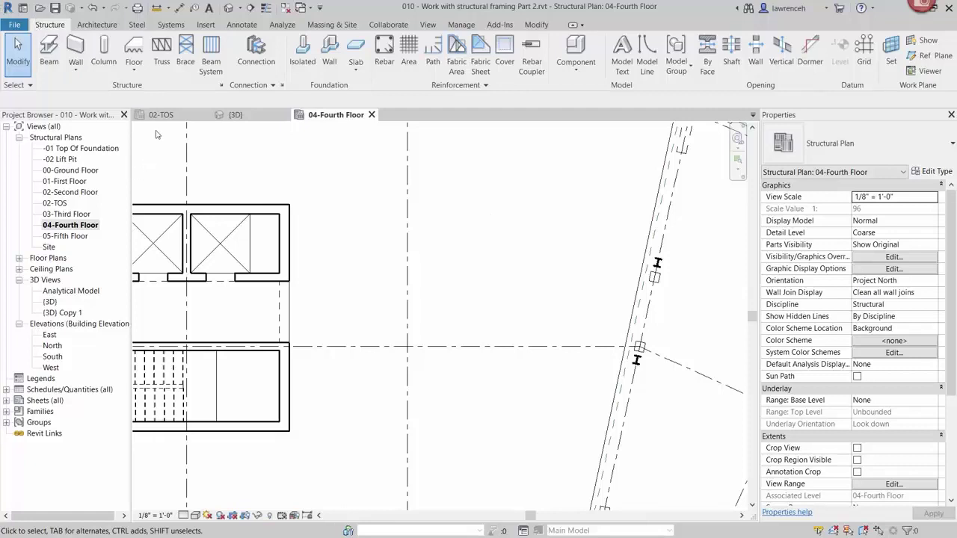
{"action": "left_click", "coordinate": [162, 56]}
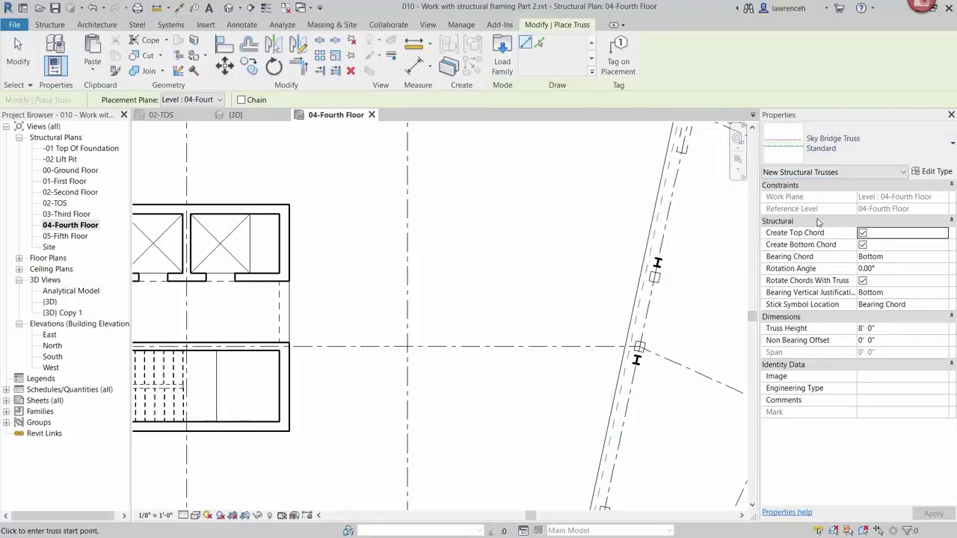
Review the structural framing types assigned to the Sky Bridge Truss's chords and webs in its type properties.
{"action": "left_click", "coordinate": [937, 175]}
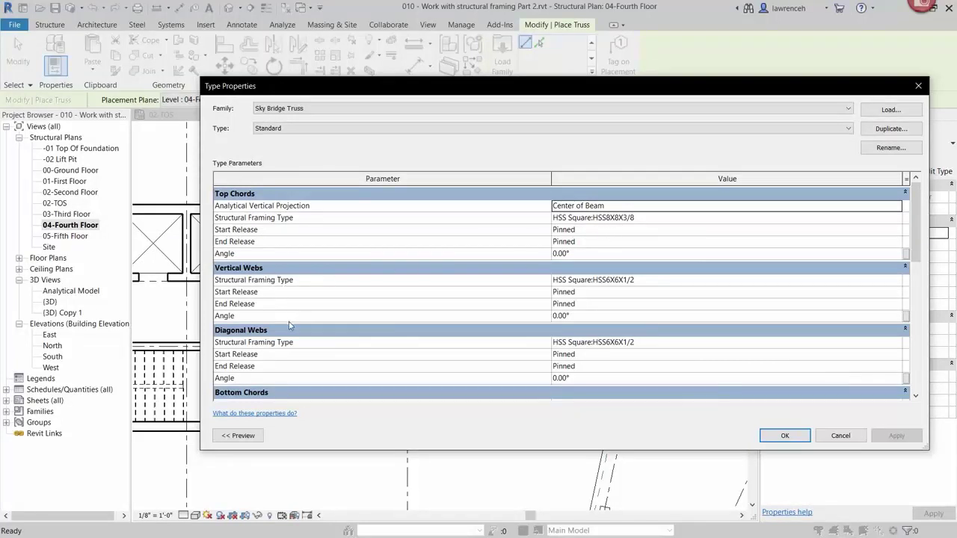
{"action": "scroll", "coordinate": [344, 321], "scroll_direction": "down", "scroll_amount": 2}
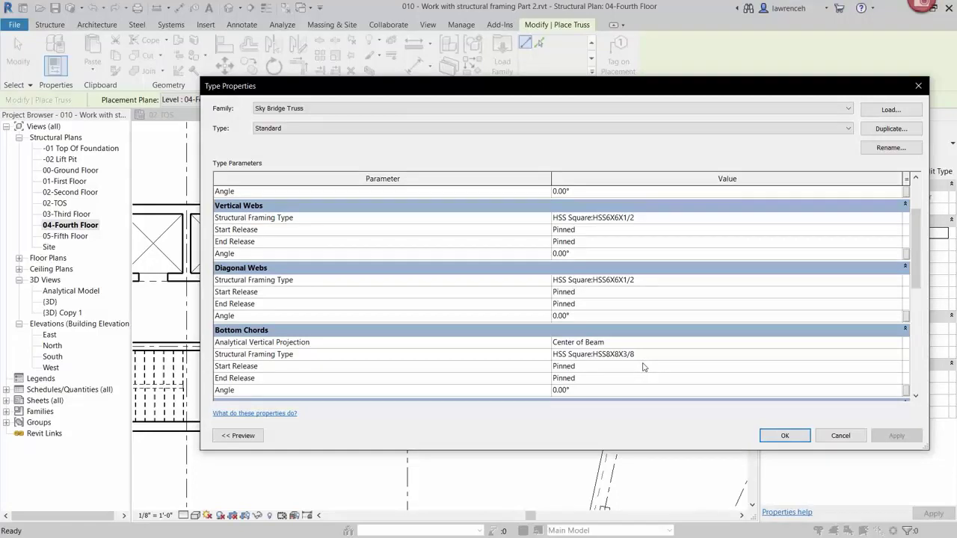
{"action": "scroll", "coordinate": [642, 366], "scroll_direction": "up", "scroll_amount": 1}
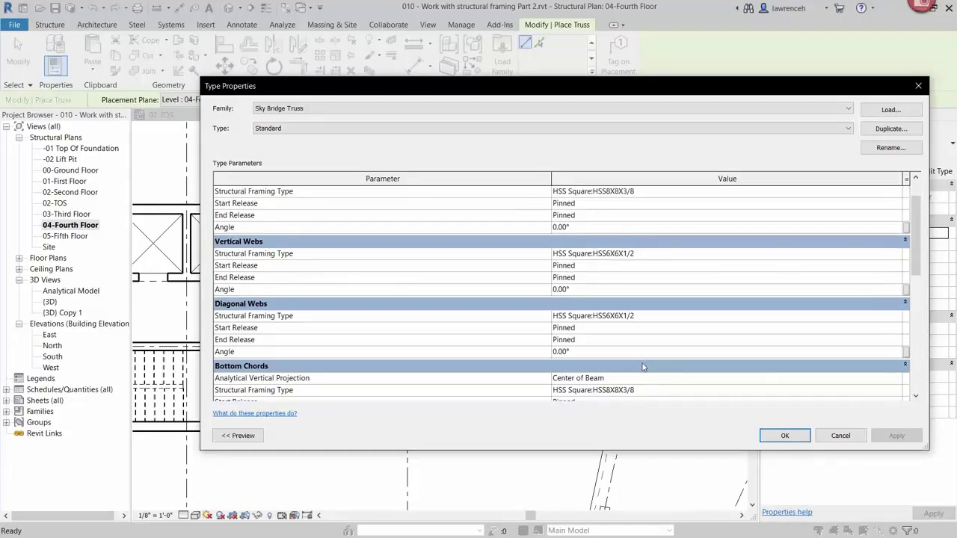
{"action": "left_click", "coordinate": [785, 436]}
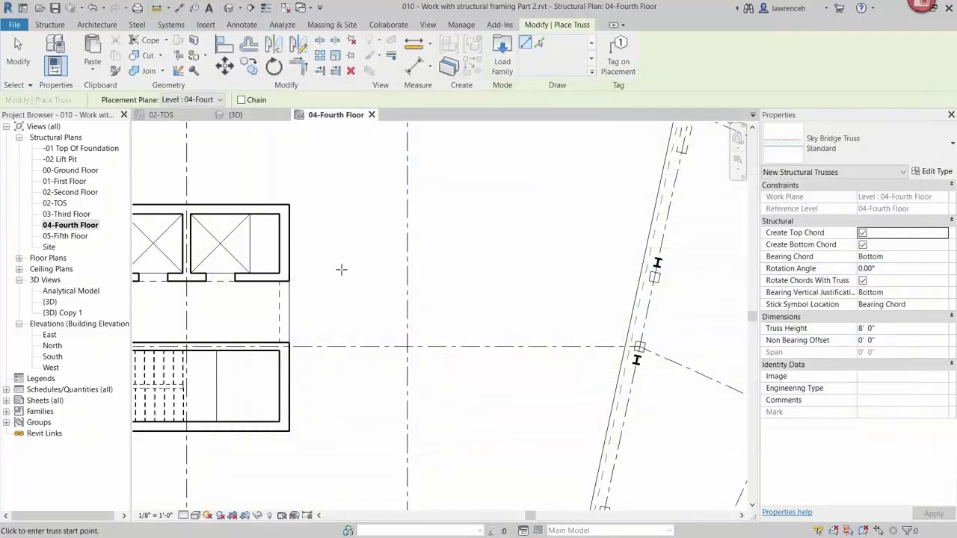
Place two parallel Sky Bridge Trusses from the lift core's doorway sides to the two facing columns of the angled building.
{"action": "left_click", "coordinate": [285, 277]}
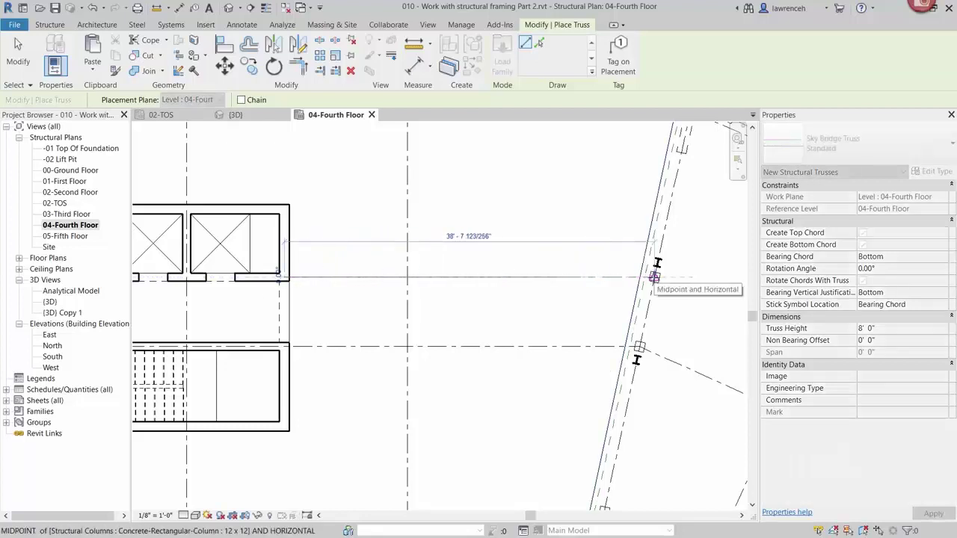
{"action": "left_click", "coordinate": [654, 277]}
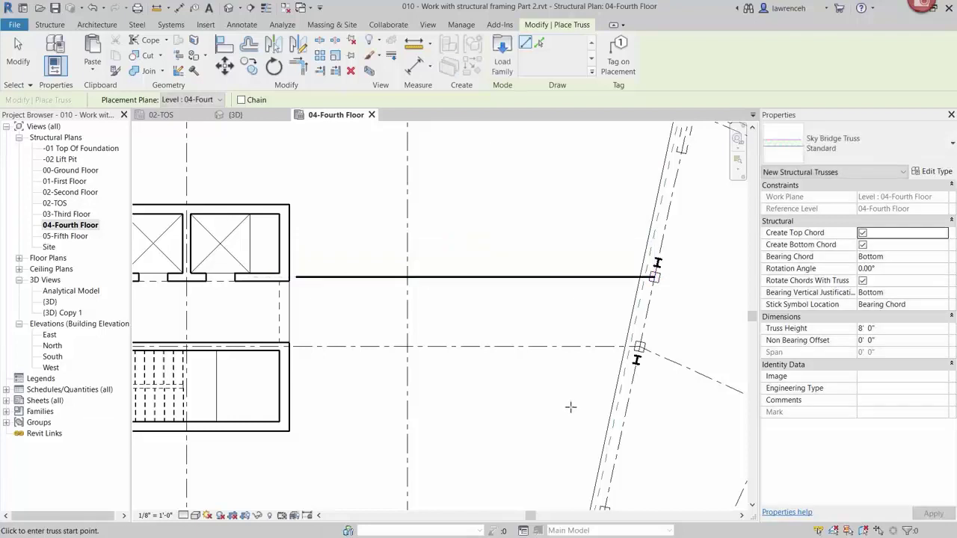
{"action": "left_click", "coordinate": [279, 346]}
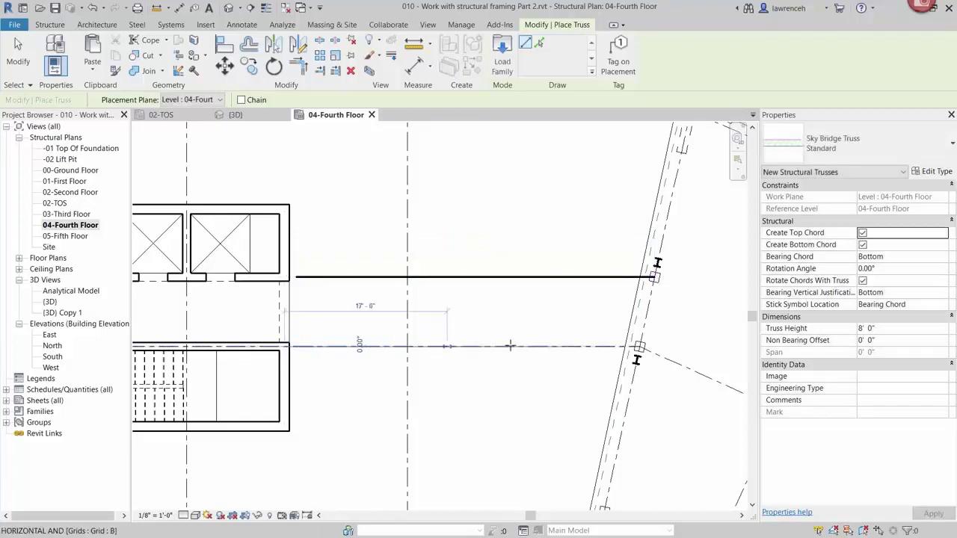
{"action": "left_click", "coordinate": [562, 397]}
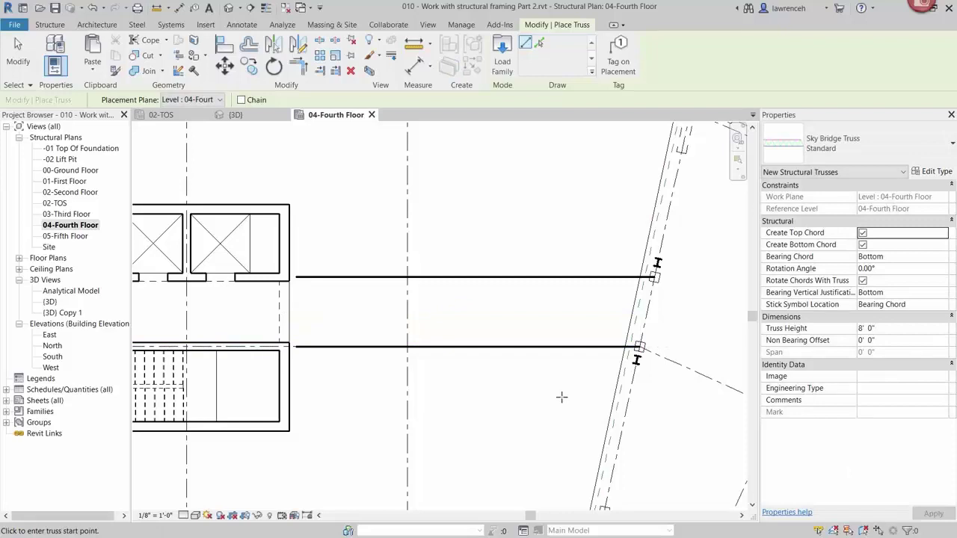
{"action": "key", "text": "Escape"}
{"action": "key", "text": "Escape"}
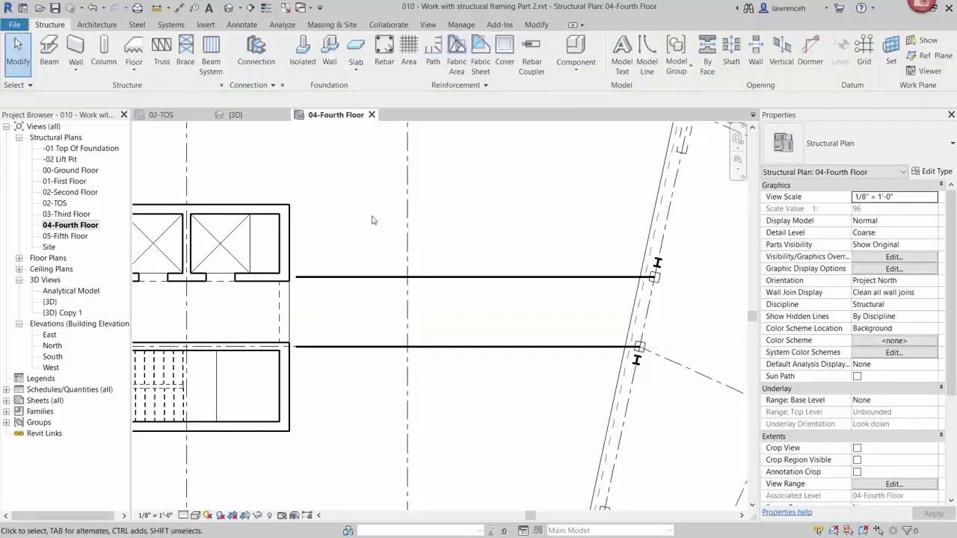
In the 3D view, set the front sky bridge truss's Start Level Offset to 0 and deselect it.
{"action": "left_click", "coordinate": [235, 115]}
{"action": "scroll", "coordinate": [730, 381], "scroll_direction": "up", "scroll_amount": 5}
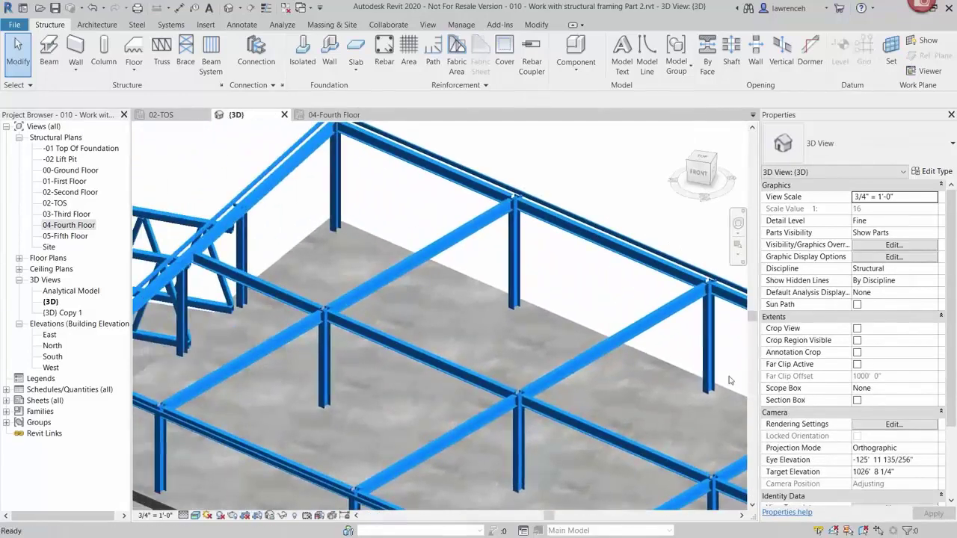
{"action": "scroll", "coordinate": [730, 380], "scroll_direction": "down", "scroll_amount": 4}
{"action": "scroll", "coordinate": [458, 190], "scroll_direction": "up", "scroll_amount": 5}
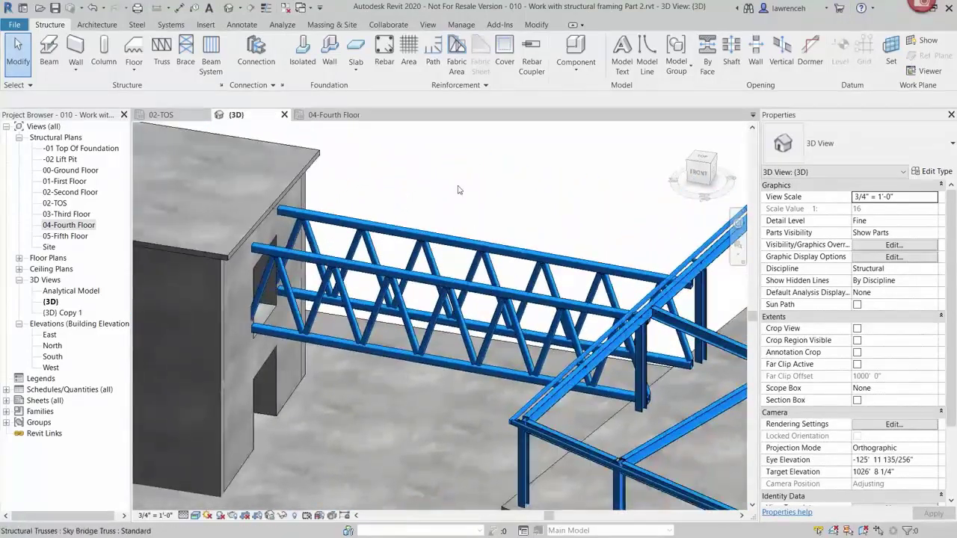
{"action": "middle_click_drag", "start_coordinate": [463, 193], "coordinate": [455, 205], "text": "shift"}
{"action": "scroll", "coordinate": [455, 205], "scroll_direction": "up", "scroll_amount": 4}
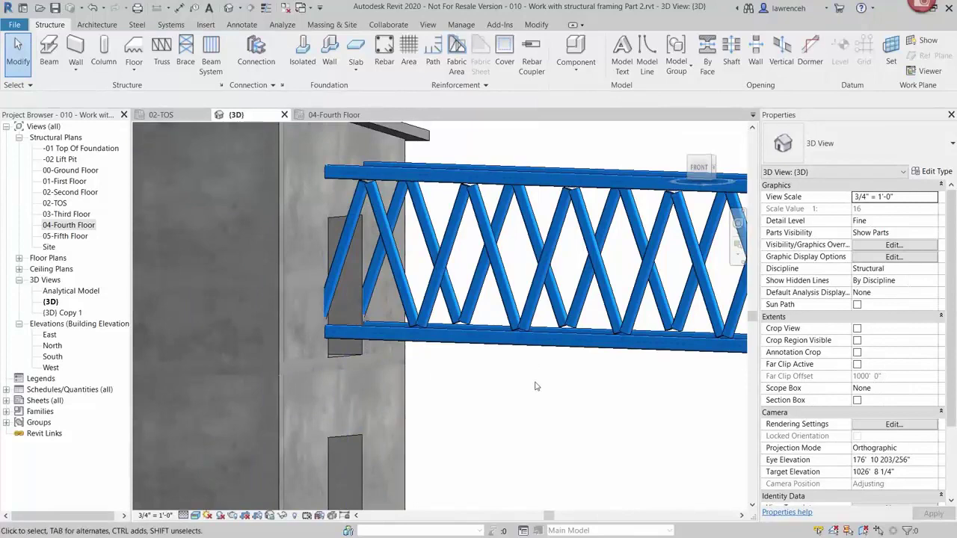
{"action": "left_click", "coordinate": [522, 341]}
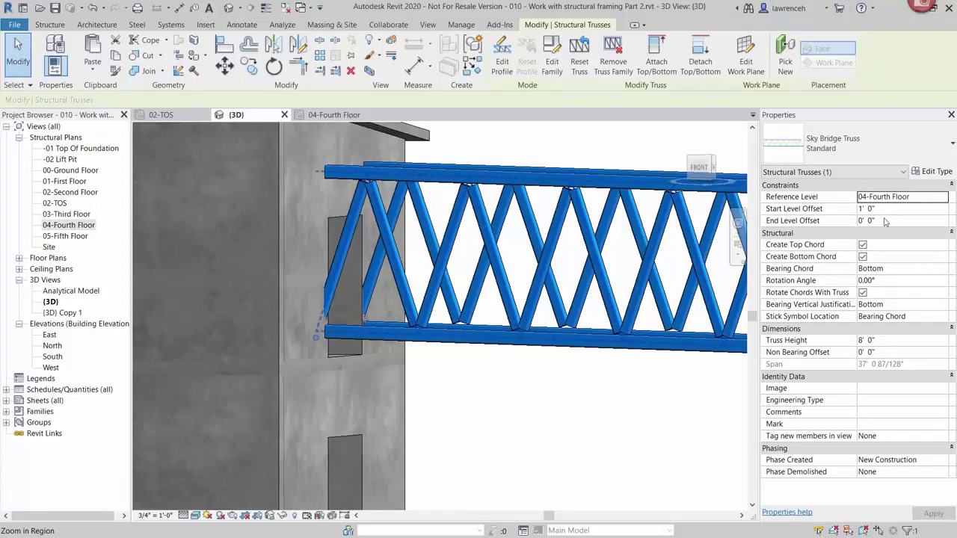
{"action": "left_click", "coordinate": [886, 212]}
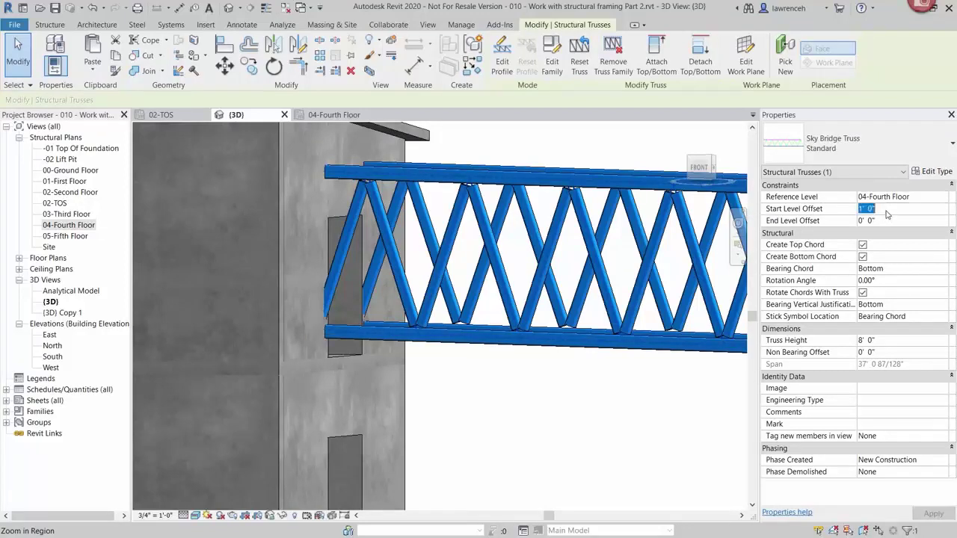
{"action": "type", "text": "0"}
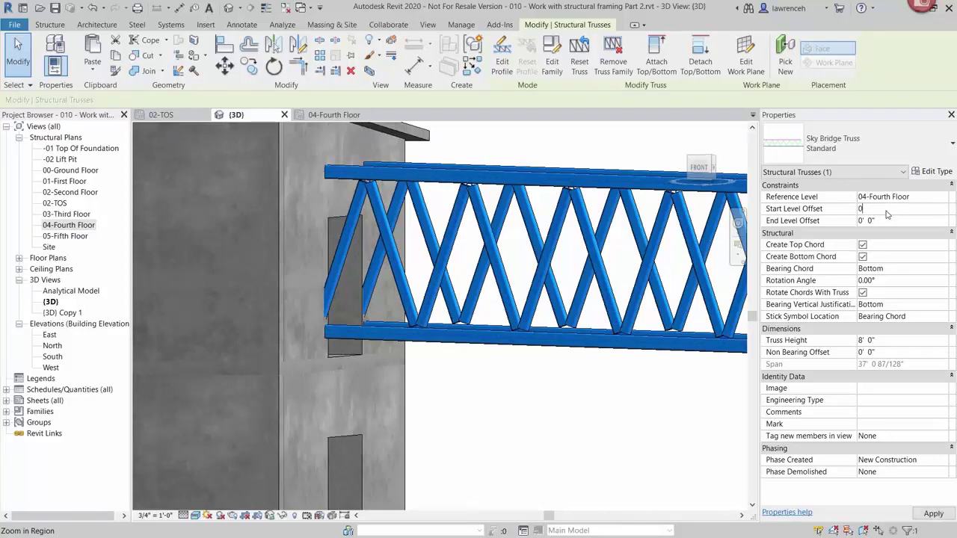
{"action": "key", "text": "Return"}
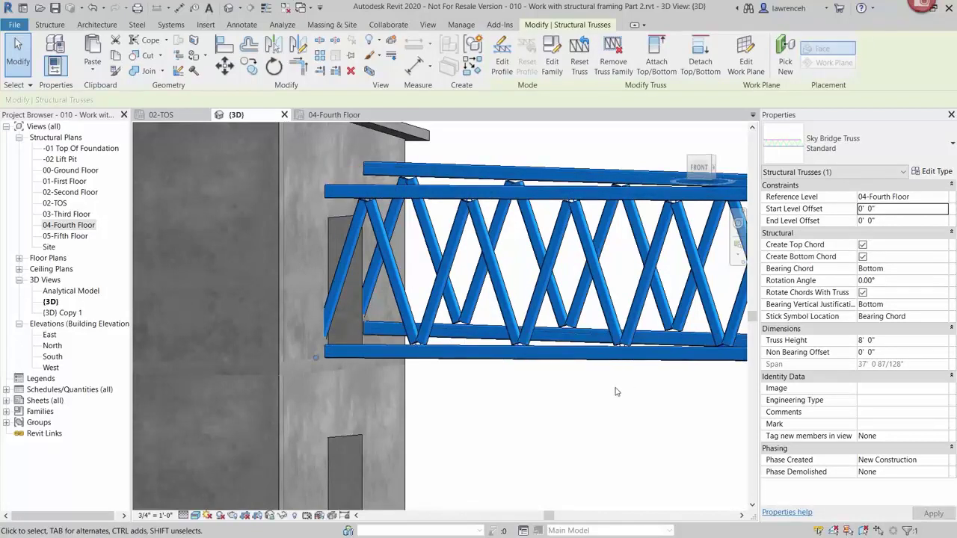
{"action": "left_click", "coordinate": [616, 392]}
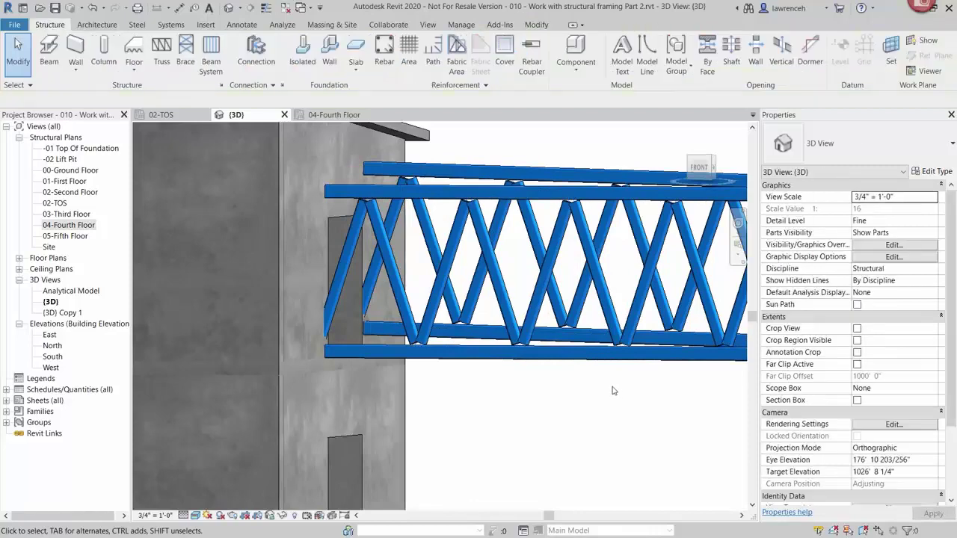
Set the rear sky bridge truss's Start Level Offset to 0.
{"action": "key", "text": "ctrl+z"}
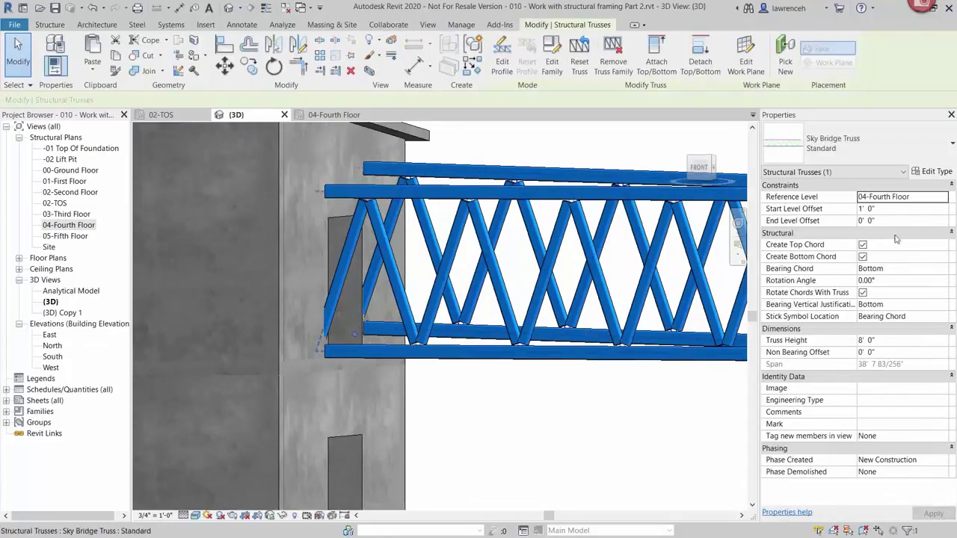
{"action": "left_click", "coordinate": [900, 209]}
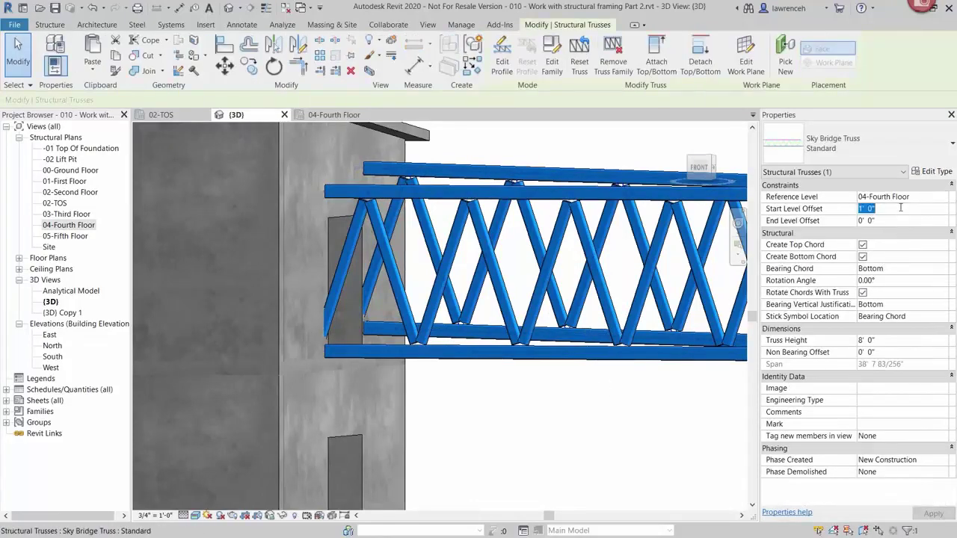
{"action": "type", "text": "0"}
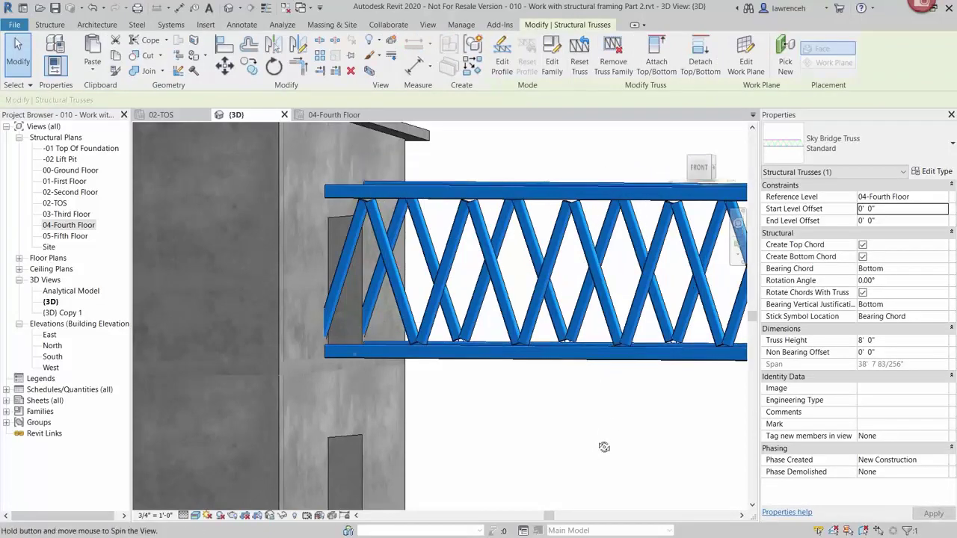
Try a Rotation Angle of 90° on the front sky bridge truss and restore it to 0°.
{"action": "middle_click_drag", "start_coordinate": [604, 446], "coordinate": [583, 426], "text": "shift"}
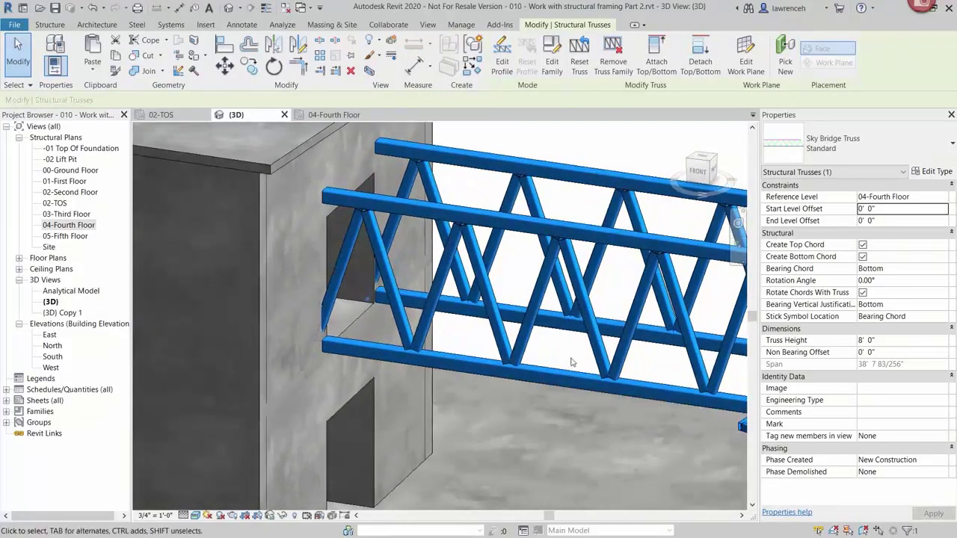
{"action": "left_click", "coordinate": [891, 281]}
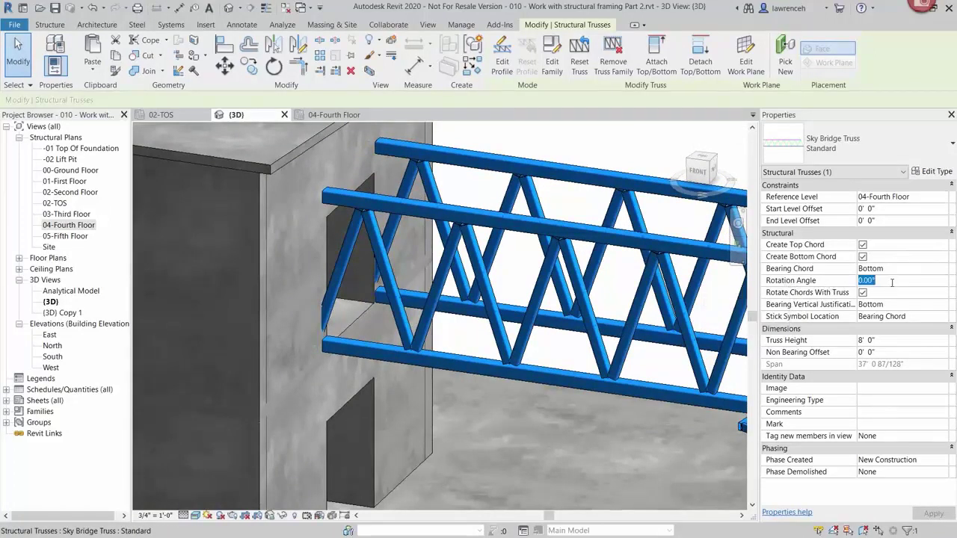
{"action": "type", "text": "90"}
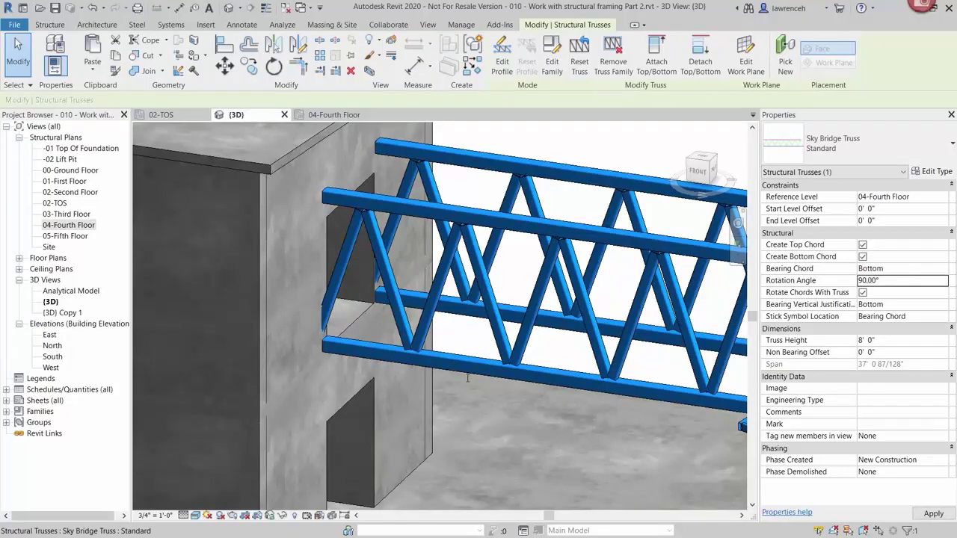
{"action": "left_click", "coordinate": [902, 281]}
{"action": "type", "text": "0"}
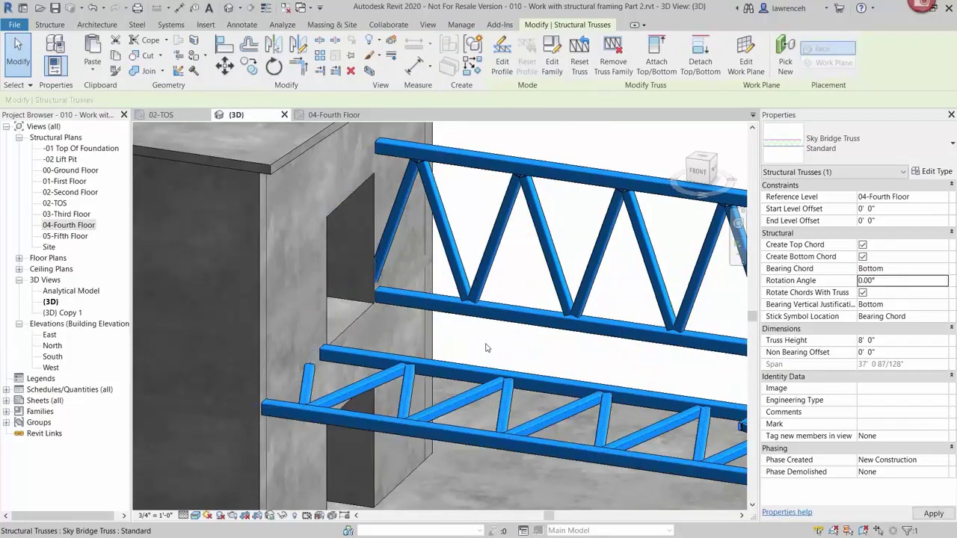
Try Top as the front sky bridge truss's Bearing Chord, set it back to Bottom and deselect the truss.
{"action": "left_click", "coordinate": [936, 268]}
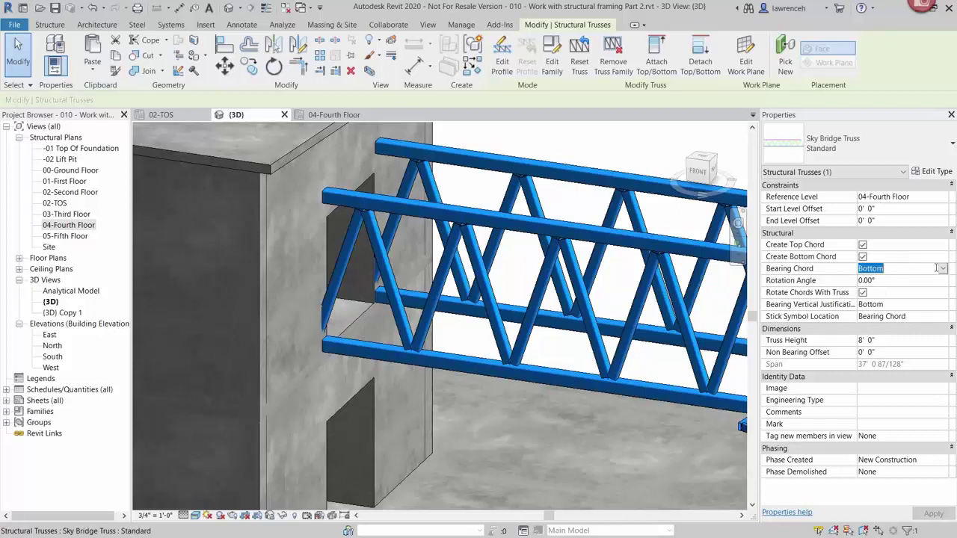
{"action": "left_click", "coordinate": [943, 269]}
{"action": "left_click", "coordinate": [894, 288]}
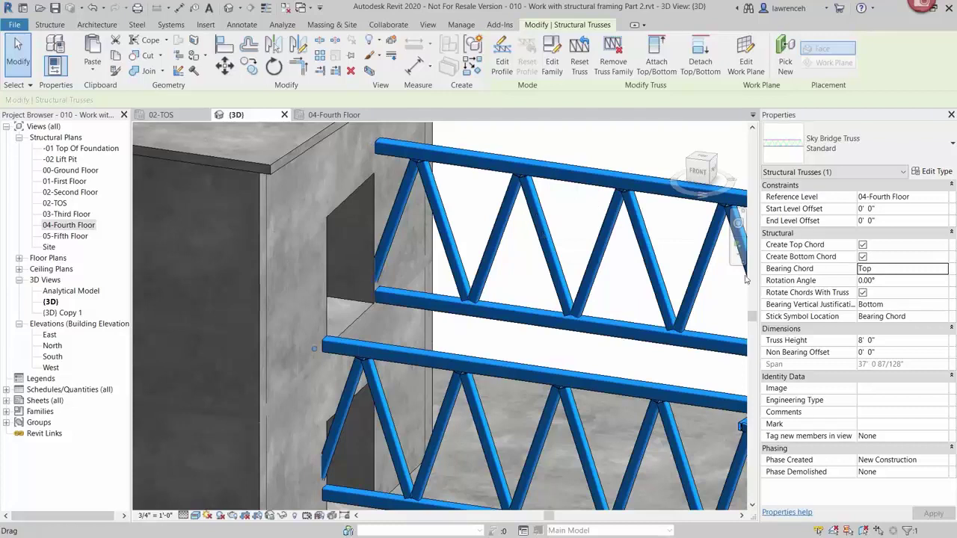
{"action": "left_click", "coordinate": [943, 269]}
{"action": "left_click", "coordinate": [890, 290]}
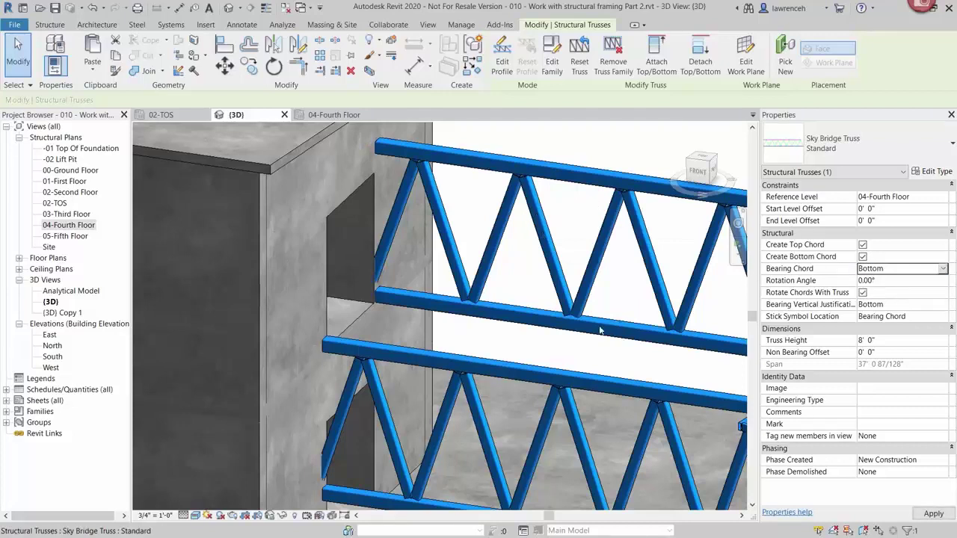
{"action": "scroll", "coordinate": [607, 324], "scroll_direction": "down", "scroll_amount": 3}
{"action": "left_click", "coordinate": [593, 358]}
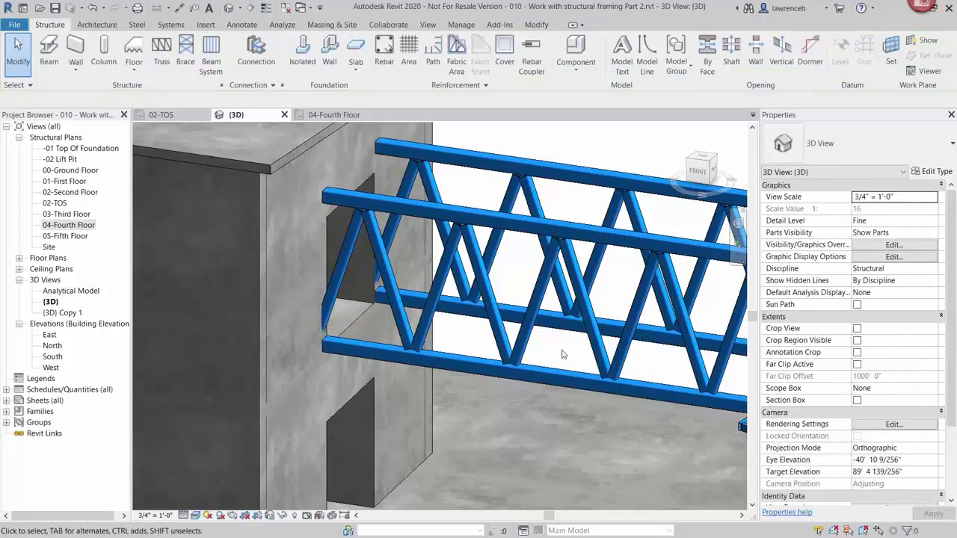
Examine how the HSS roof-edge beams meet at the far corner of the roof frame beside the sky bridge.
{"action": "scroll", "coordinate": [568, 359], "scroll_direction": "down", "scroll_amount": 2}
{"action": "scroll", "coordinate": [568, 360], "scroll_direction": "down", "scroll_amount": 2}
{"action": "middle_click_drag", "start_coordinate": [716, 209], "coordinate": [563, 199]}
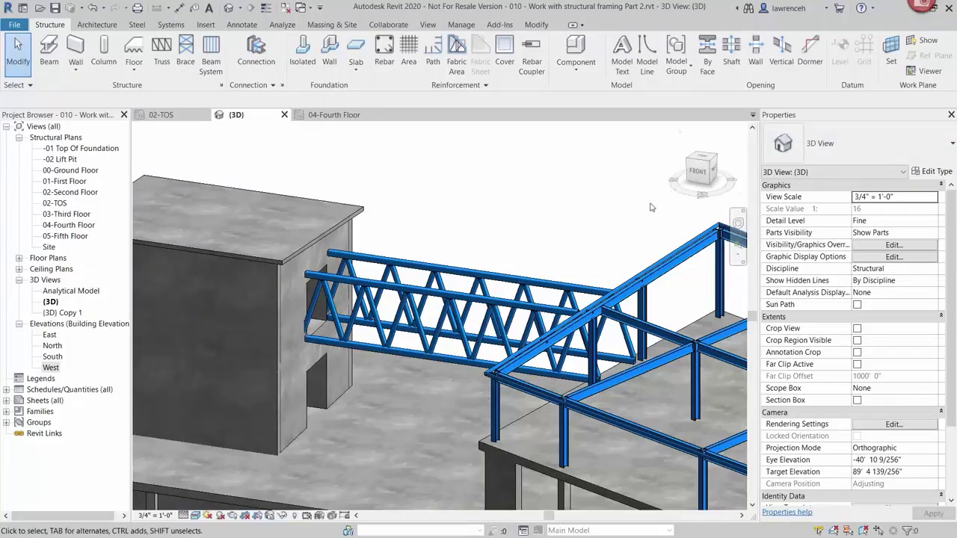
{"action": "middle_click_drag", "start_coordinate": [617, 226], "coordinate": [641, 294]}
{"action": "scroll", "coordinate": [641, 293], "scroll_direction": "up", "scroll_amount": 6}
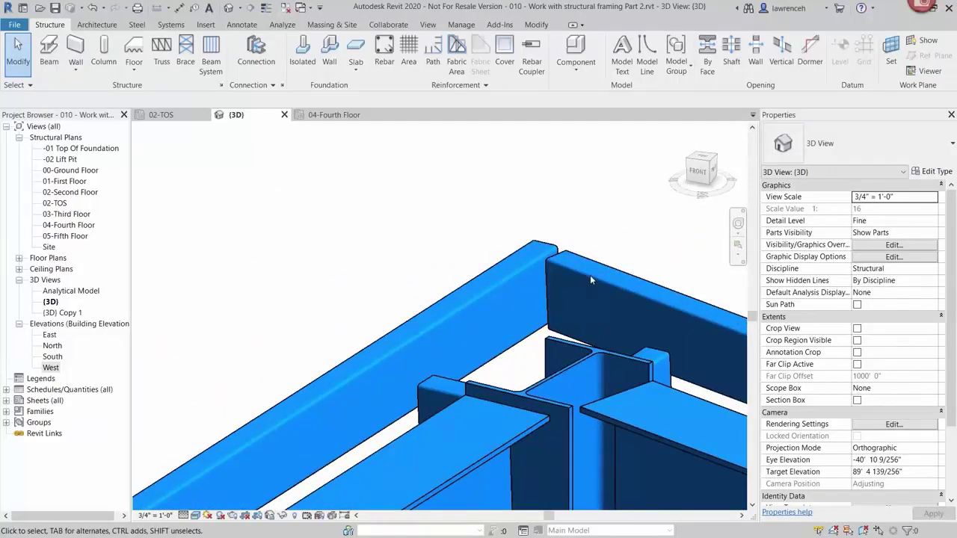
{"action": "scroll", "coordinate": [589, 279], "scroll_direction": "down", "scroll_amount": 3}
{"action": "left_click", "coordinate": [543, 235]}
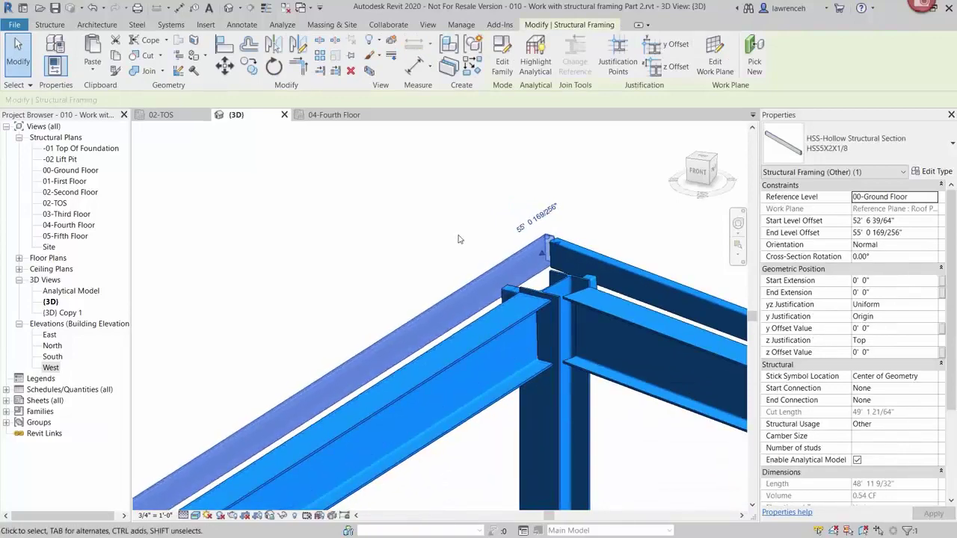
{"action": "middle_click_drag", "start_coordinate": [459, 239], "coordinate": [535, 282], "text": "shift"}
{"action": "key", "text": "Escape"}
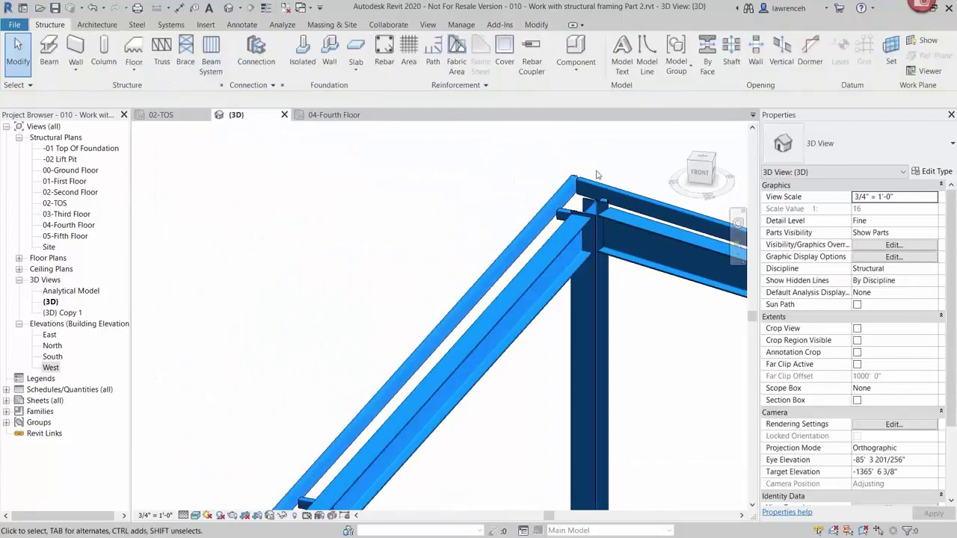
{"action": "scroll", "coordinate": [597, 175], "scroll_direction": "up", "scroll_amount": 6}
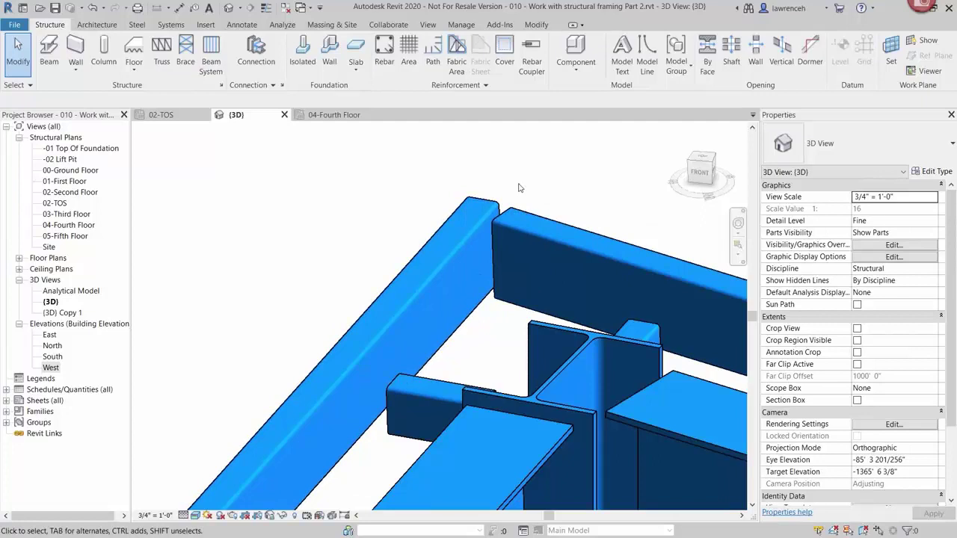
Use Beam/Column Joins to try different butt joins on the two HSS roof-edge beams, then mitre that corner.
{"action": "left_click", "coordinate": [545, 27]}
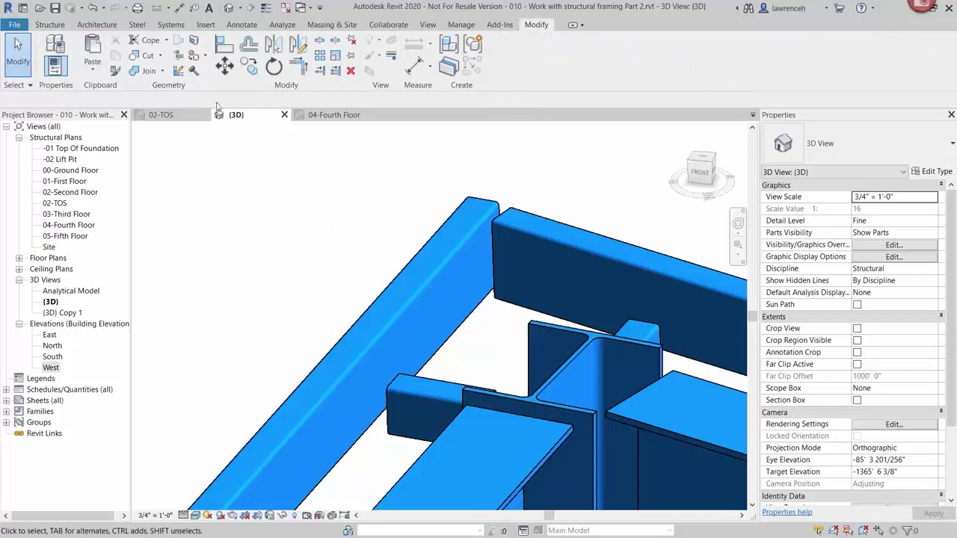
{"action": "left_click", "coordinate": [179, 59]}
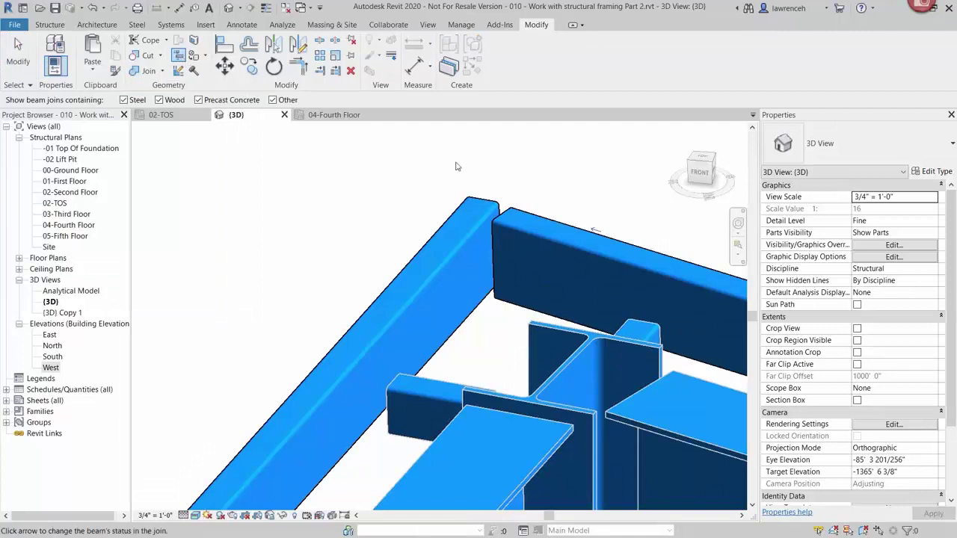
{"action": "left_click", "coordinate": [549, 287]}
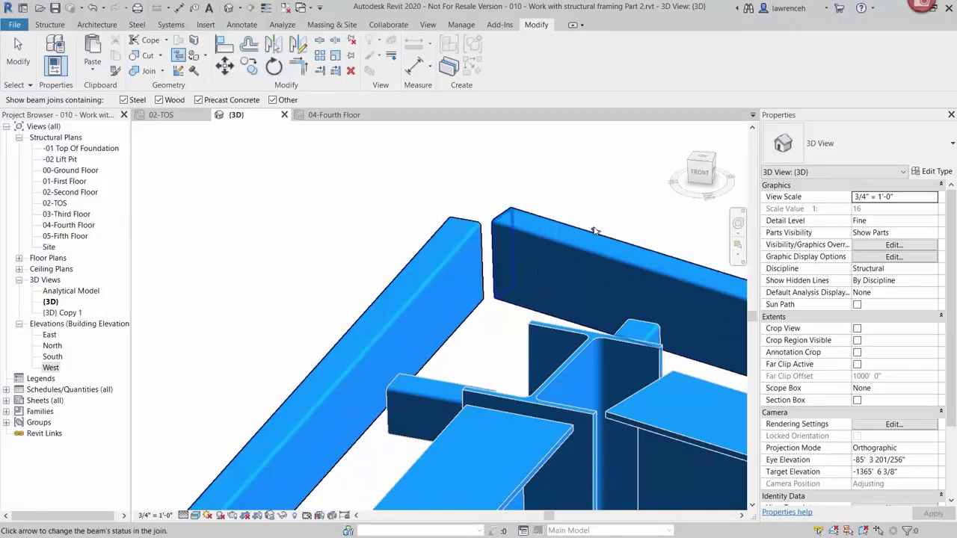
{"action": "left_click", "coordinate": [553, 251]}
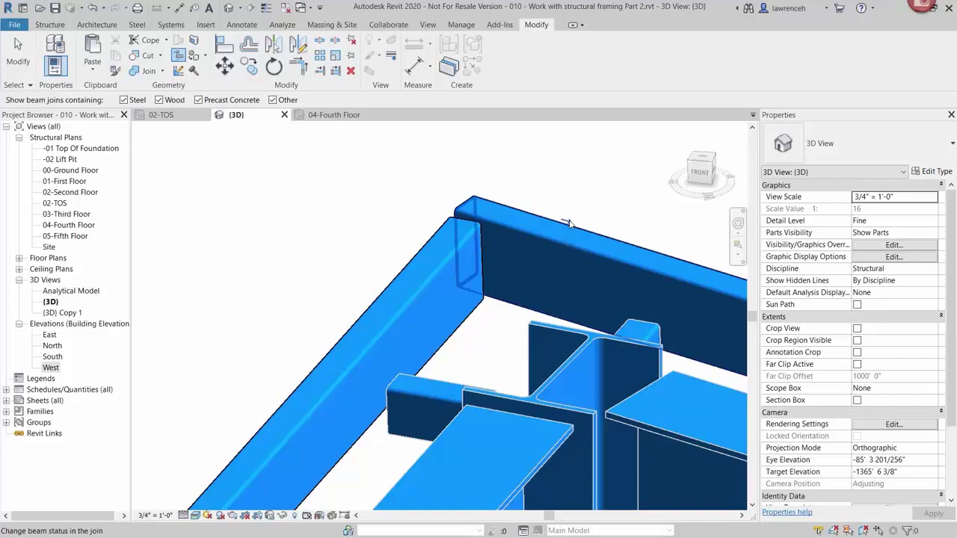
{"action": "left_click", "coordinate": [567, 222]}
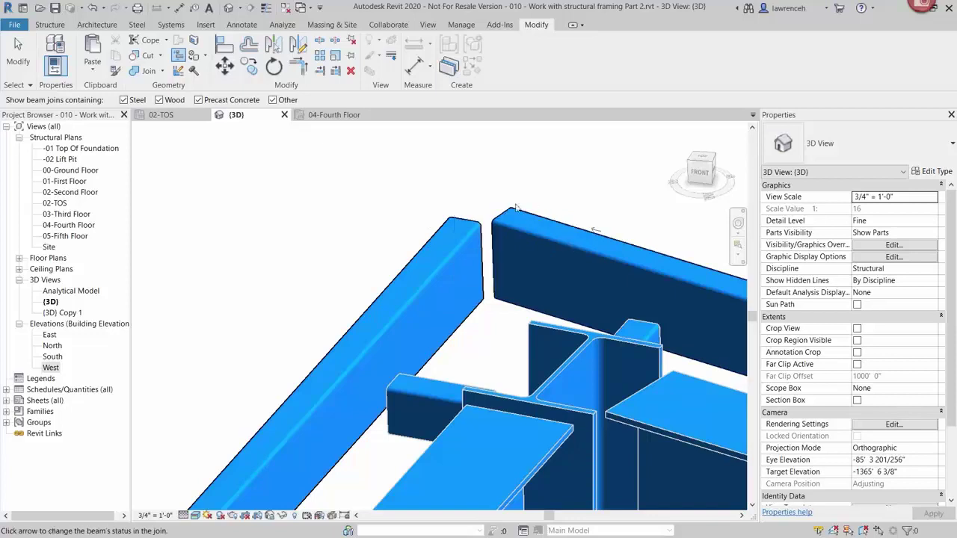
{"action": "left_click", "coordinate": [536, 295]}
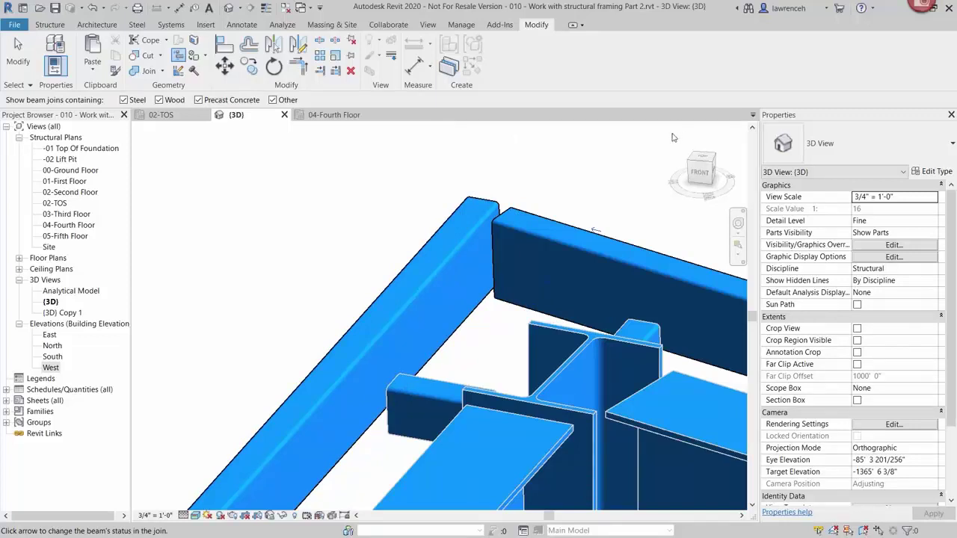
{"action": "left_click", "coordinate": [595, 228]}
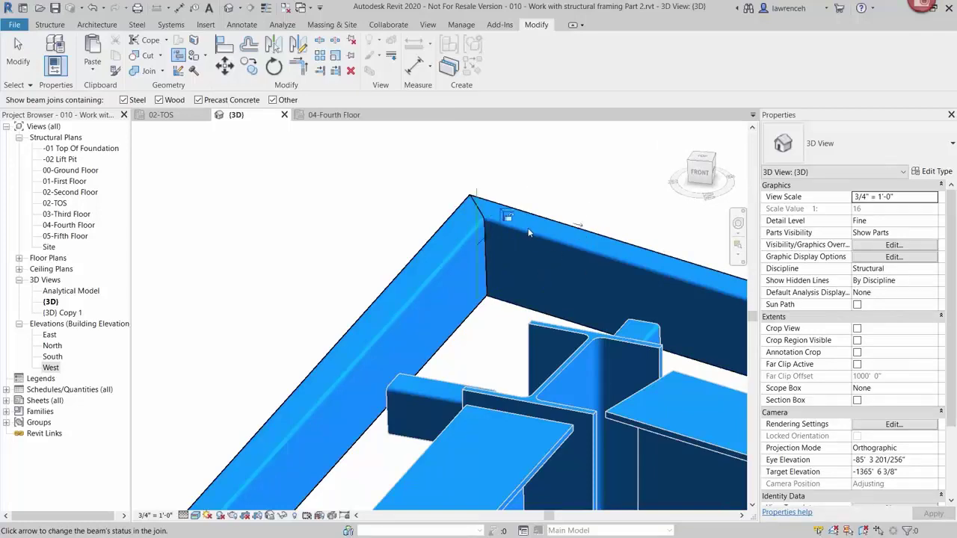
Mitre the HSS roof-edge beams at the near corner on the sky bridge side of the roof.
{"action": "scroll", "coordinate": [528, 233], "scroll_direction": "down", "scroll_amount": 5}
{"action": "middle_click_drag", "start_coordinate": [531, 250], "coordinate": [555, 215]}
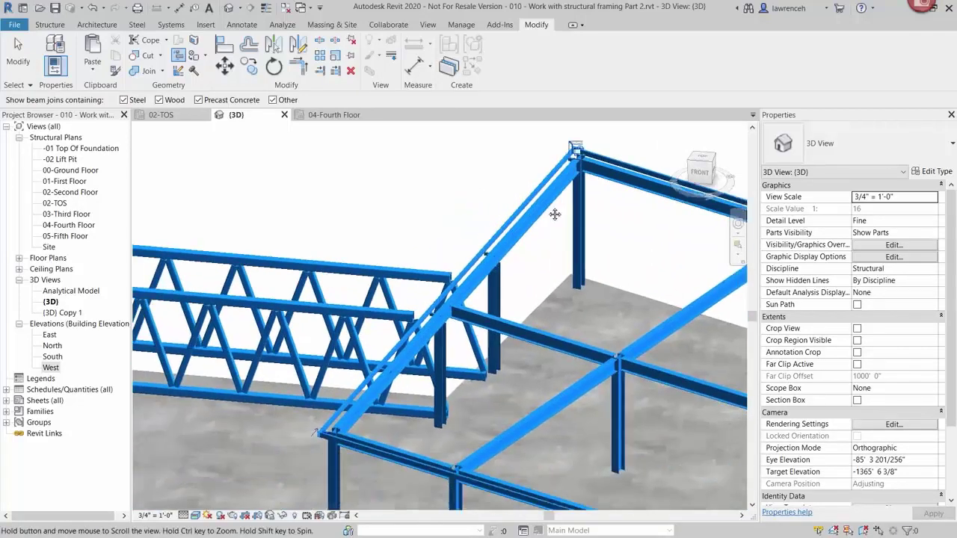
{"action": "scroll", "coordinate": [375, 337], "scroll_direction": "up", "scroll_amount": 6}
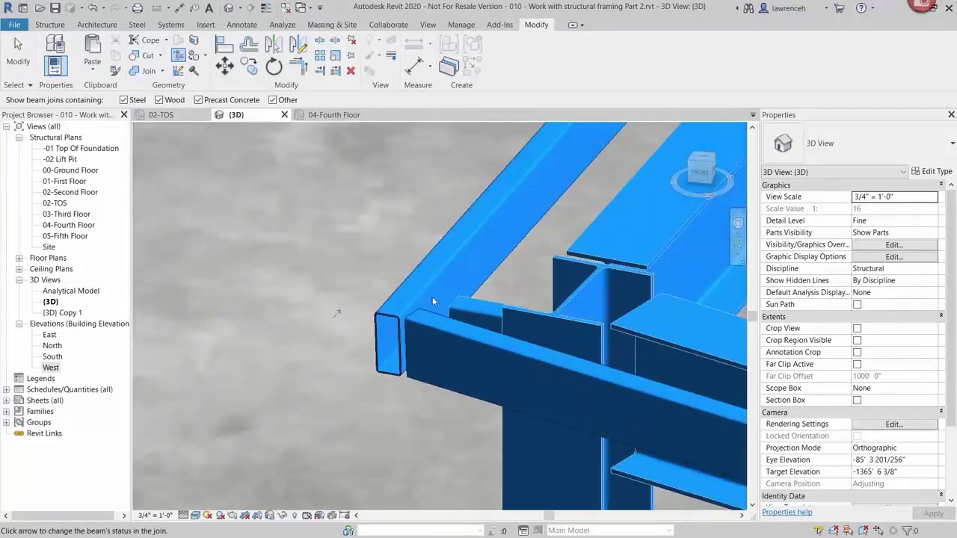
{"action": "left_click", "coordinate": [336, 313]}
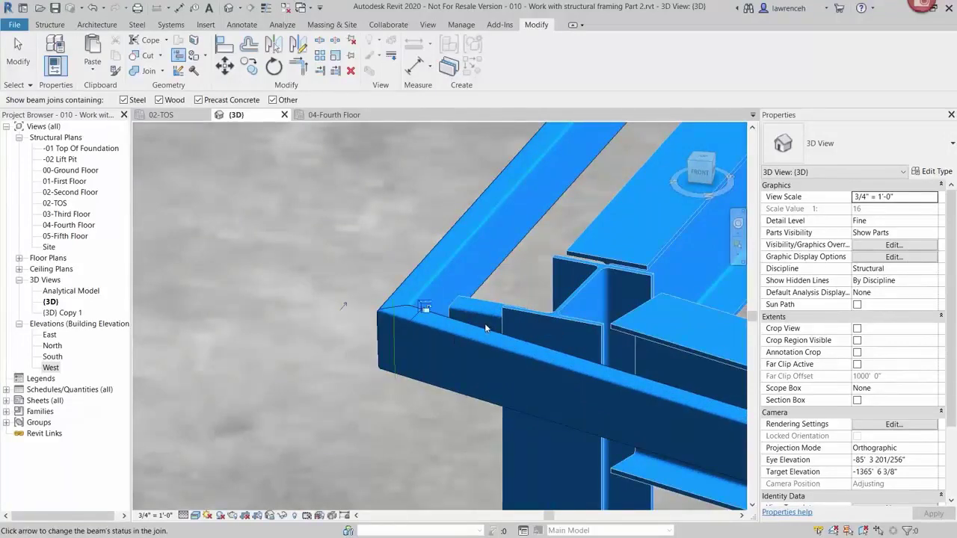
Mitre the HSS roof-edge beams at the front outer corner on the end of the roof away from the sky bridge.
{"action": "scroll", "coordinate": [335, 340], "scroll_direction": "down", "scroll_amount": 4}
{"action": "scroll", "coordinate": [285, 320], "scroll_direction": "up", "scroll_amount": 5}
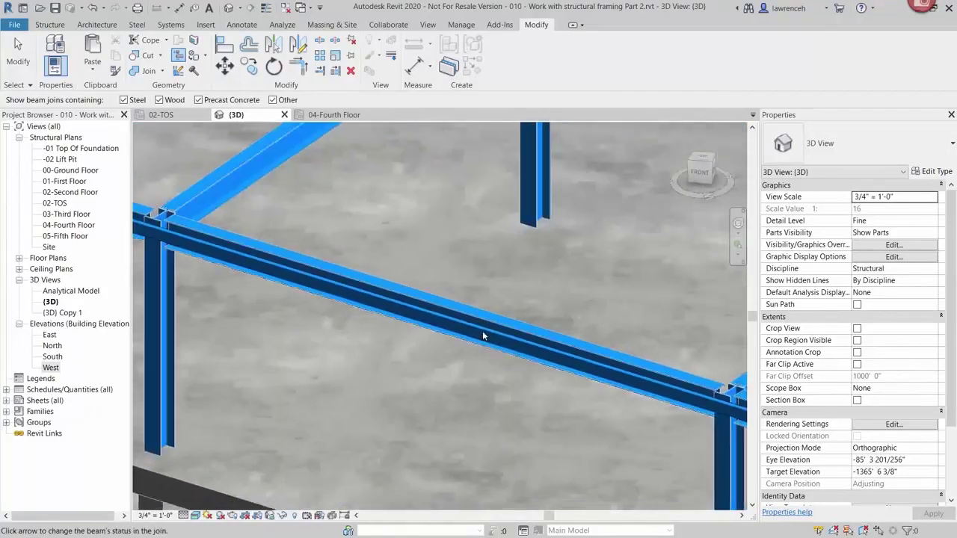
{"action": "scroll", "coordinate": [317, 365], "scroll_direction": "down", "scroll_amount": 5}
{"action": "scroll", "coordinate": [451, 391], "scroll_direction": "up", "scroll_amount": 6}
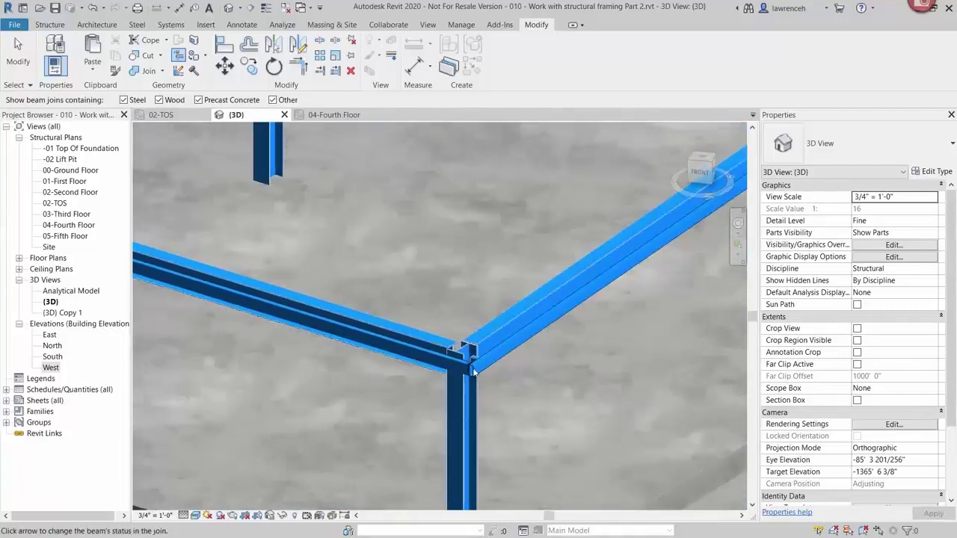
{"action": "scroll", "coordinate": [450, 387], "scroll_direction": "down", "scroll_amount": 5}
{"action": "left_click", "coordinate": [406, 365]}
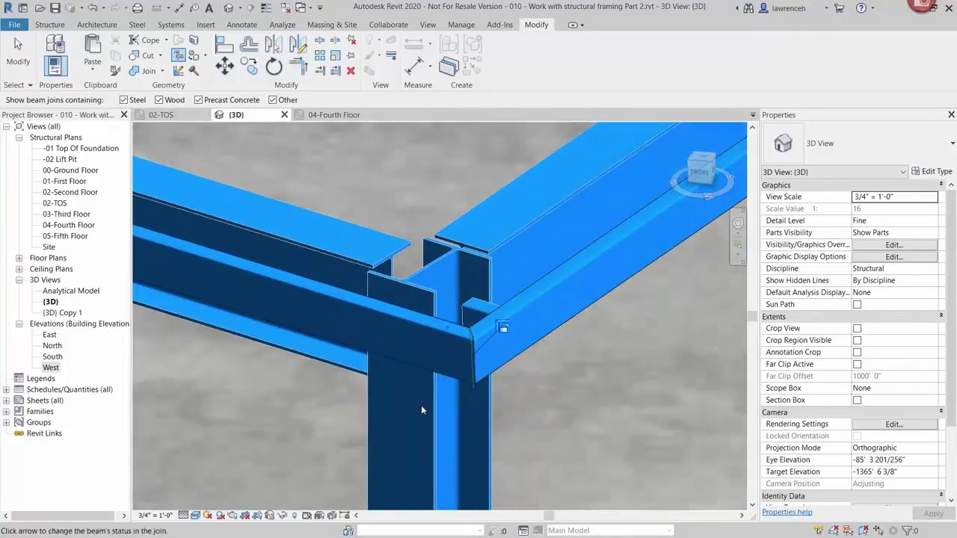
Mitre the HSS roof-edge beams at the inner corner of the roof frame's notch and finish editing the beam joins.
{"action": "scroll", "coordinate": [421, 406], "scroll_direction": "up", "scroll_amount": 4}
{"action": "scroll", "coordinate": [423, 404], "scroll_direction": "down", "scroll_amount": 5}
{"action": "scroll", "coordinate": [477, 376], "scroll_direction": "up", "scroll_amount": 6}
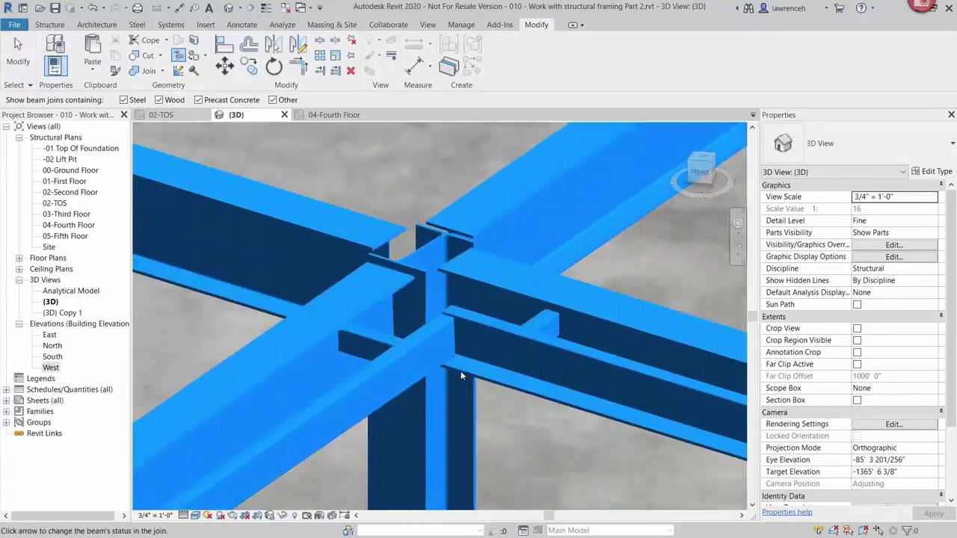
{"action": "left_click", "coordinate": [476, 356]}
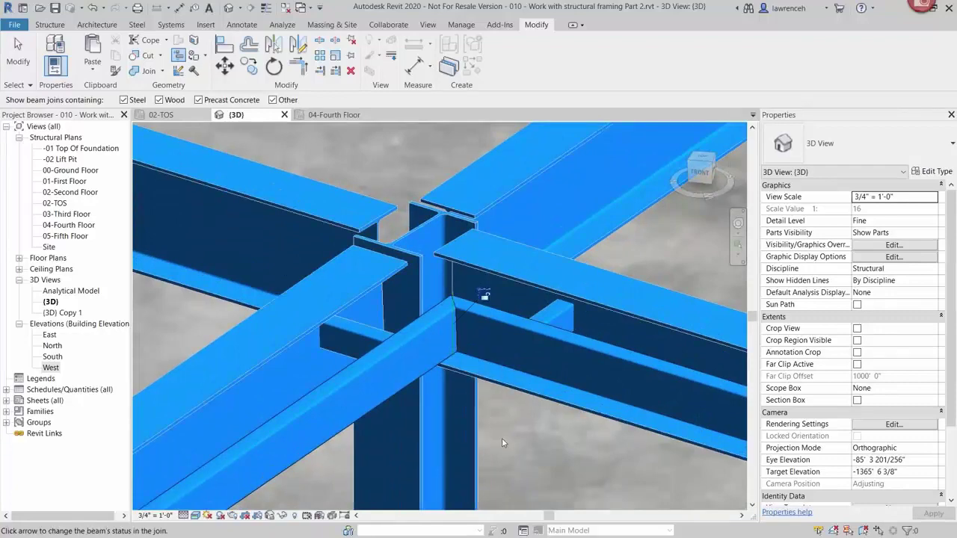
{"action": "scroll", "coordinate": [511, 419], "scroll_direction": "down", "scroll_amount": 8}
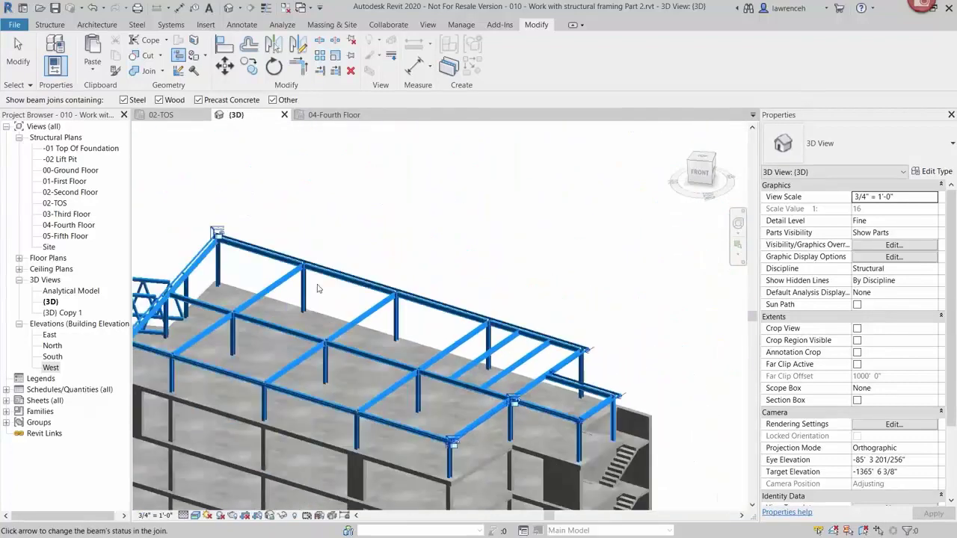
{"action": "key", "text": "Escape"}
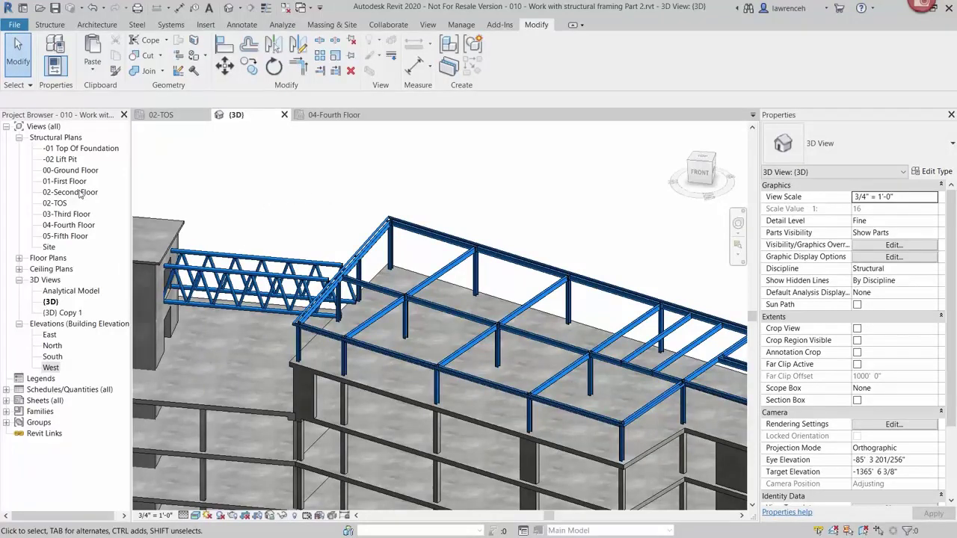
In the 02-Second Floor structural plan, cut a vertical building section across the slab edge at grid D in the left bay.
{"action": "double_click", "coordinate": [74, 192]}
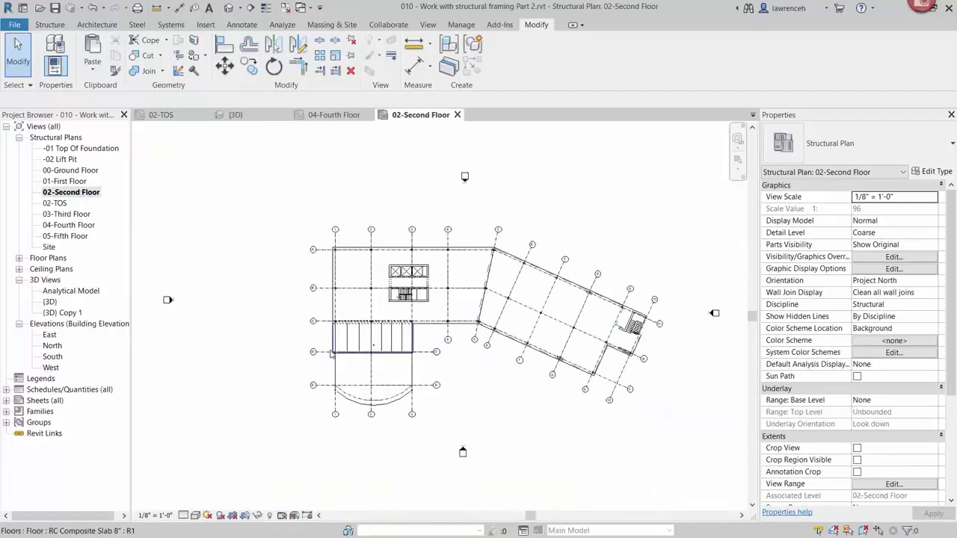
{"action": "scroll", "coordinate": [346, 354], "scroll_direction": "up", "scroll_amount": 5}
{"action": "scroll", "coordinate": [483, 400], "scroll_direction": "up", "scroll_amount": 4}
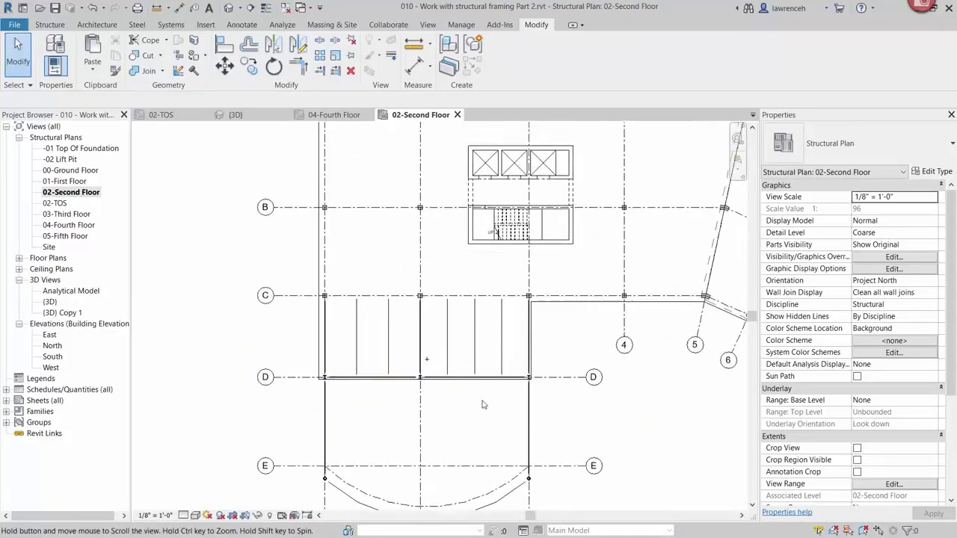
{"action": "middle_click_drag", "start_coordinate": [477, 414], "coordinate": [479, 415]}
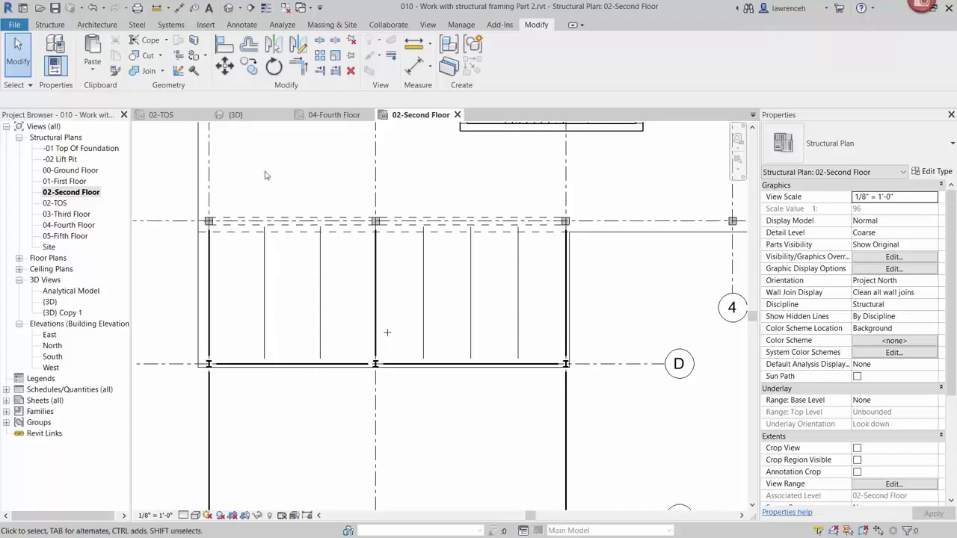
{"action": "left_click", "coordinate": [252, 10]}
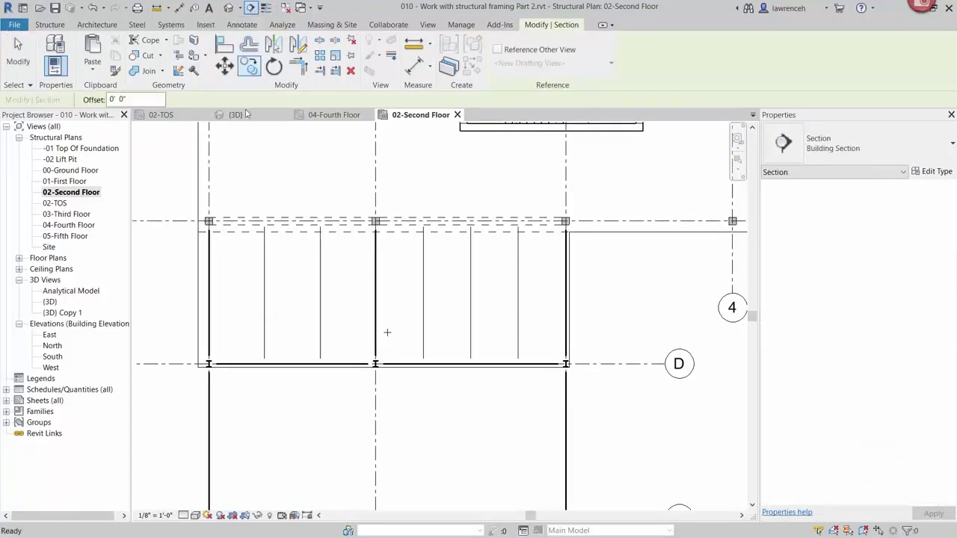
{"action": "left_click", "coordinate": [275, 408]}
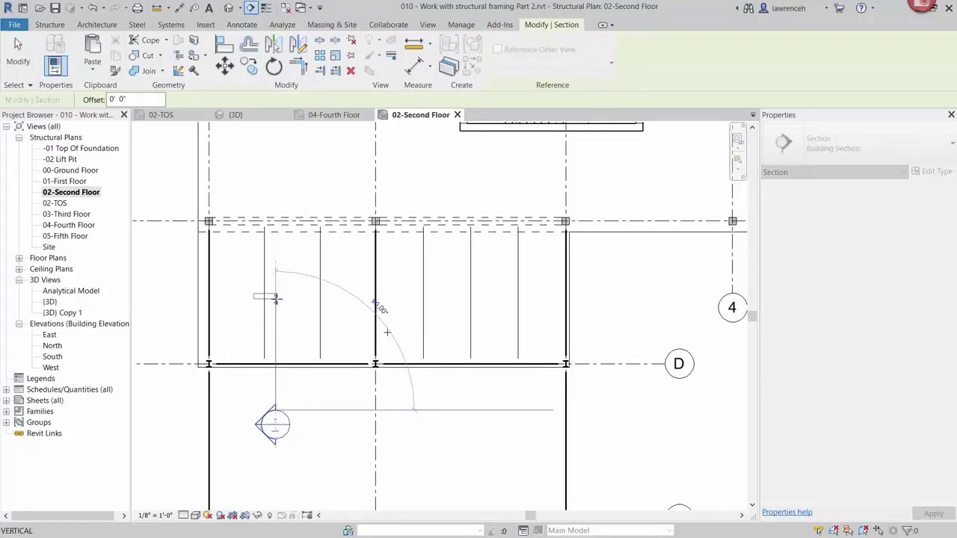
{"action": "left_click", "coordinate": [275, 297]}
{"action": "key", "text": "Escape"}
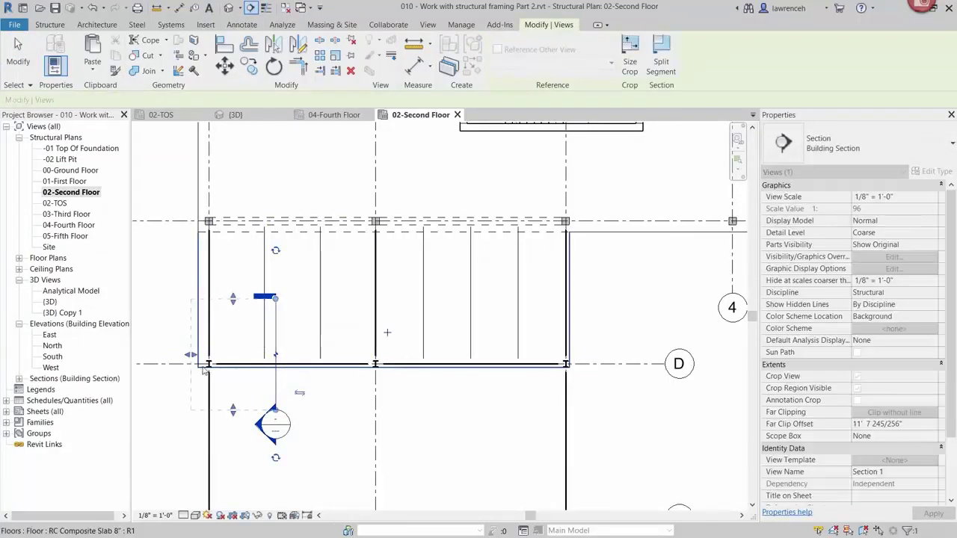
Reduce the new section's far clip depth to about 4' and open the section view.
{"action": "left_click_drag", "start_coordinate": [191, 357], "coordinate": [246, 355]}
{"action": "left_click", "coordinate": [339, 436]}
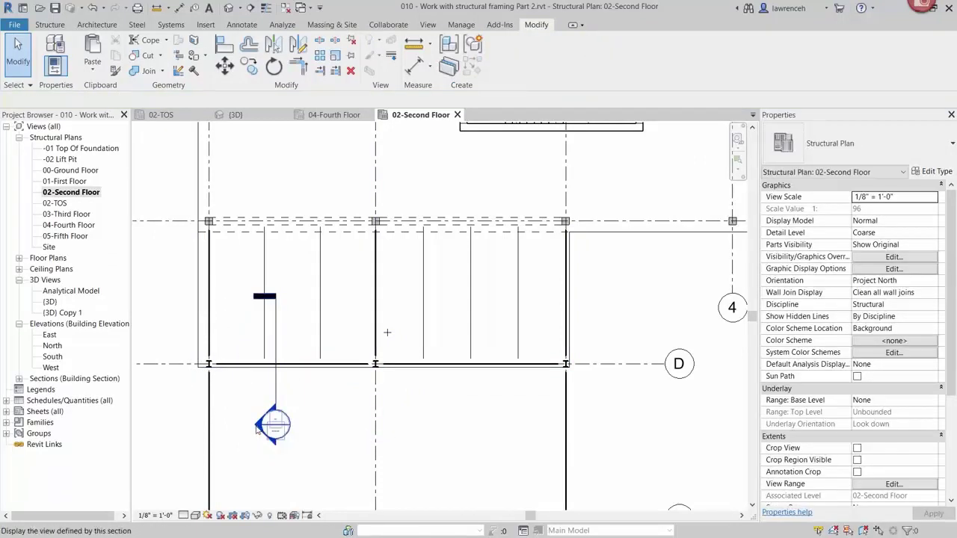
{"action": "double_click", "coordinate": [270, 426]}
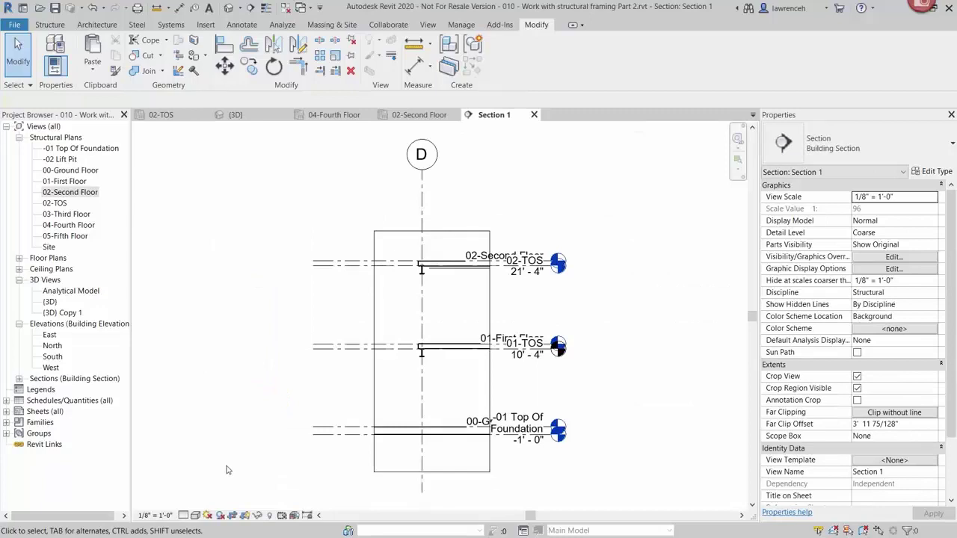
Set the section view's scale to 1/2" = 1'-0" and its detail level to Fine, framing the second-floor slab edge.
{"action": "left_click", "coordinate": [169, 515]}
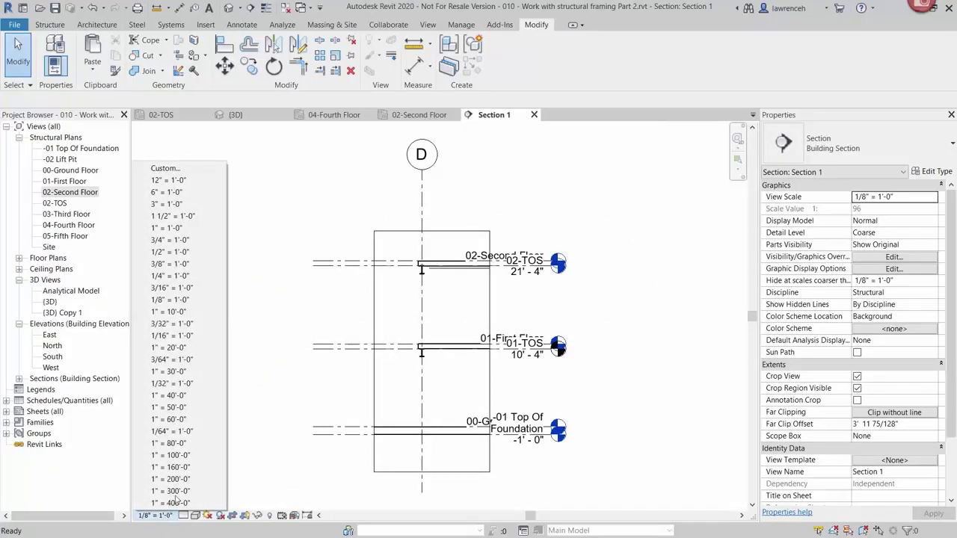
{"action": "left_click", "coordinate": [170, 253]}
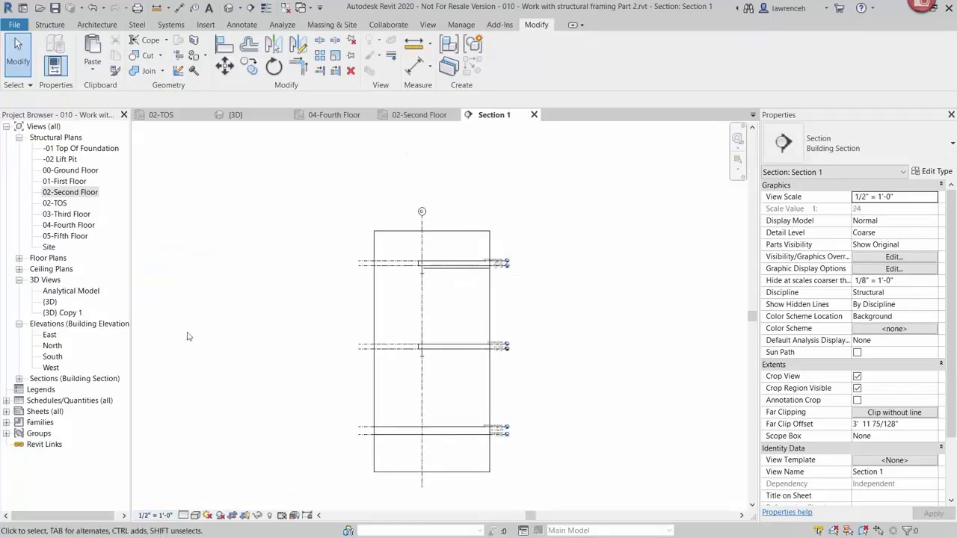
{"action": "left_click", "coordinate": [183, 515]}
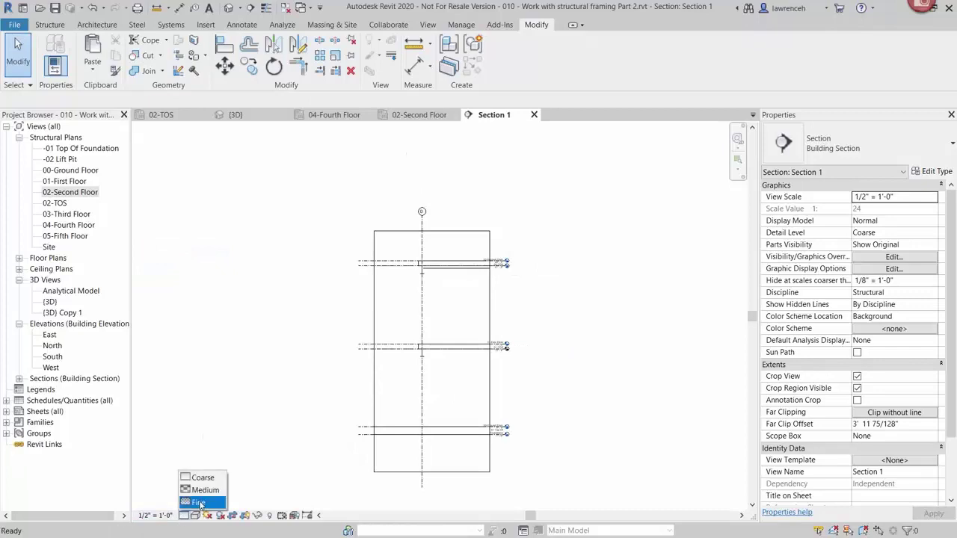
{"action": "left_click", "coordinate": [200, 503]}
{"action": "scroll", "coordinate": [443, 264], "scroll_direction": "up", "scroll_amount": 5}
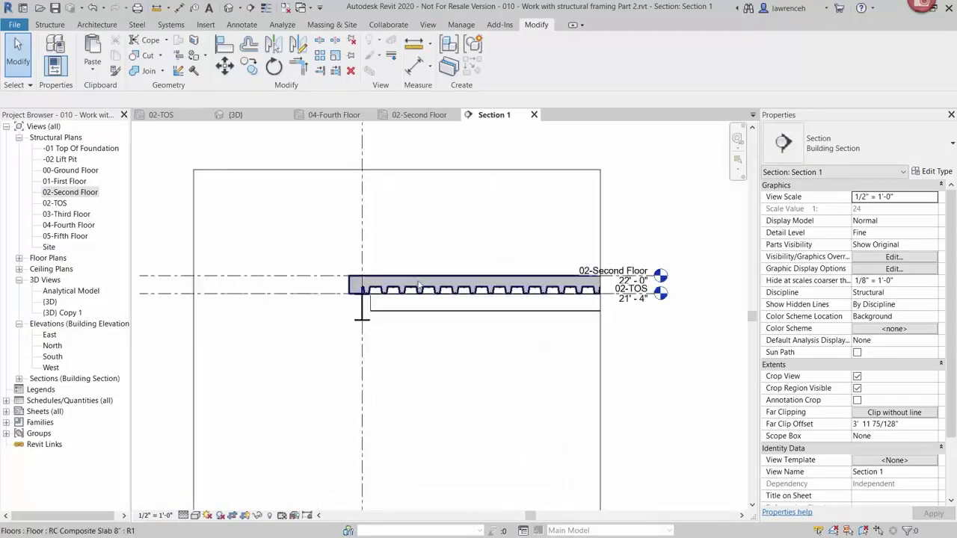
{"action": "scroll", "coordinate": [418, 285], "scroll_direction": "up", "scroll_amount": 5}
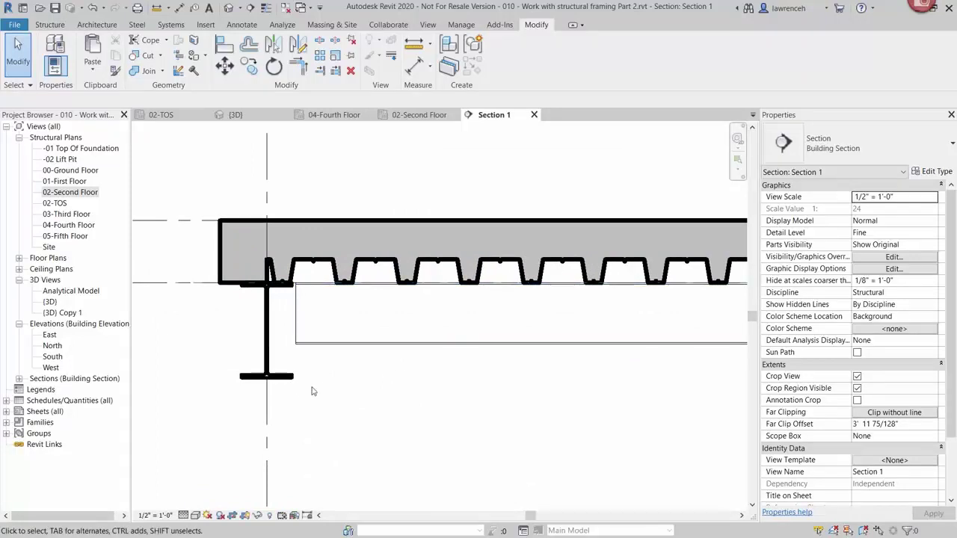
Change the end reference of the W8X10 joist to the web of the W12X26 edge beam.
{"action": "left_click", "coordinate": [376, 351]}
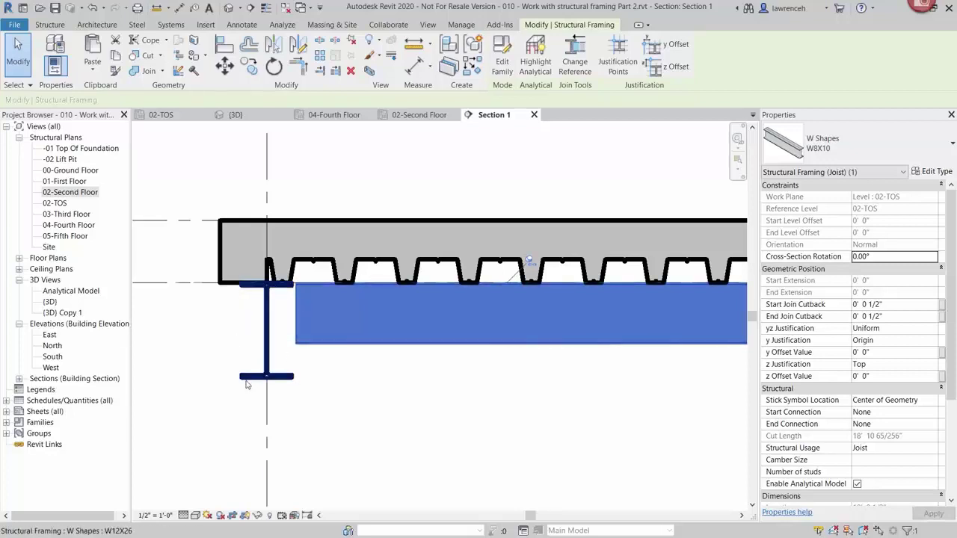
{"action": "left_click", "coordinate": [337, 387]}
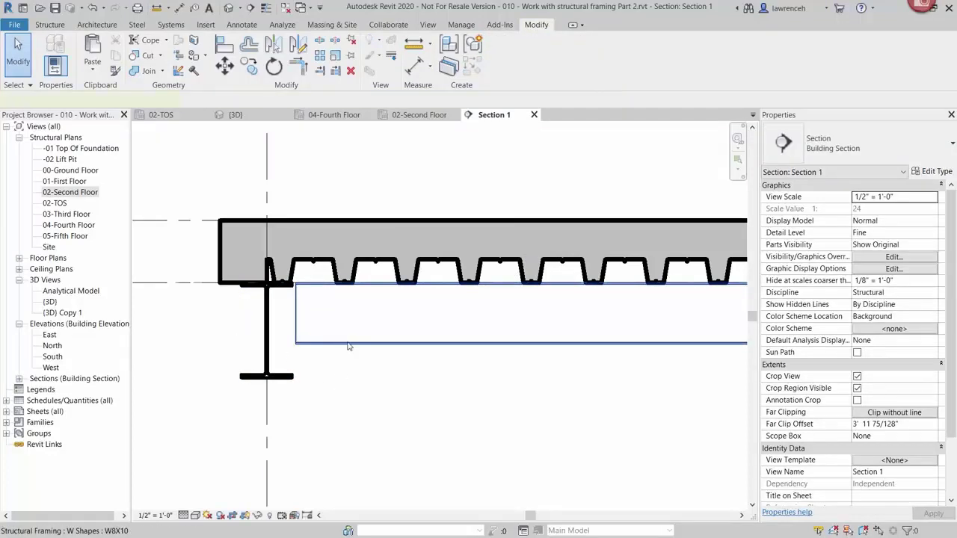
{"action": "left_click", "coordinate": [347, 345]}
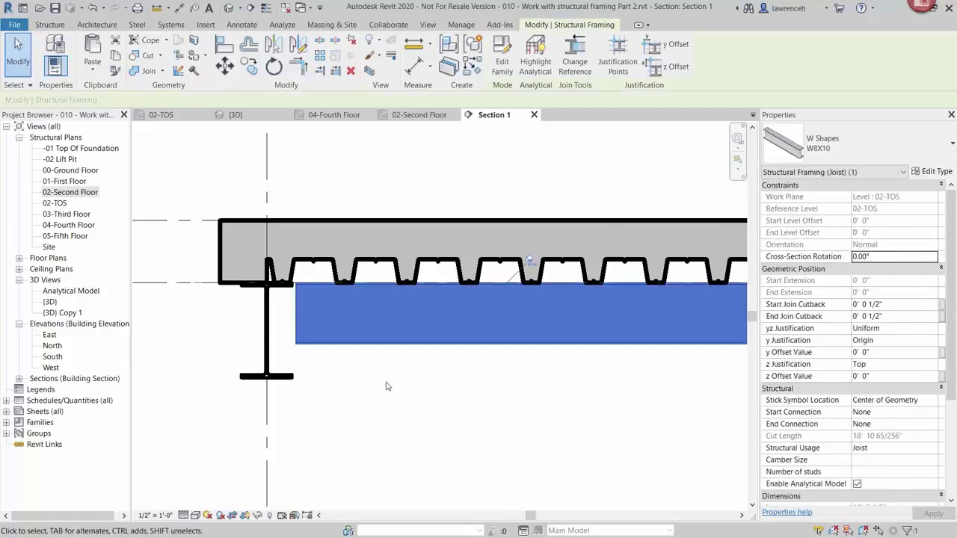
{"action": "left_click", "coordinate": [580, 75]}
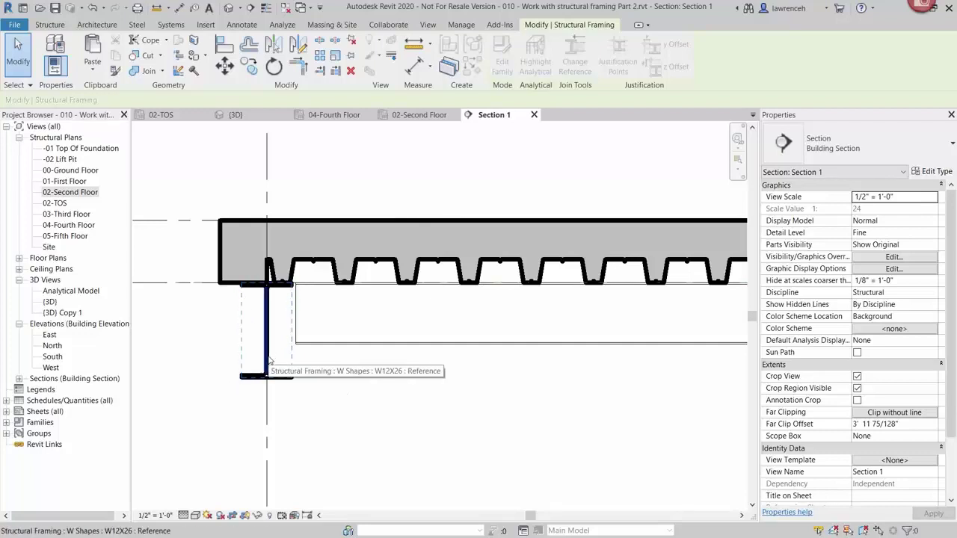
{"action": "right_click", "coordinate": [382, 358]}
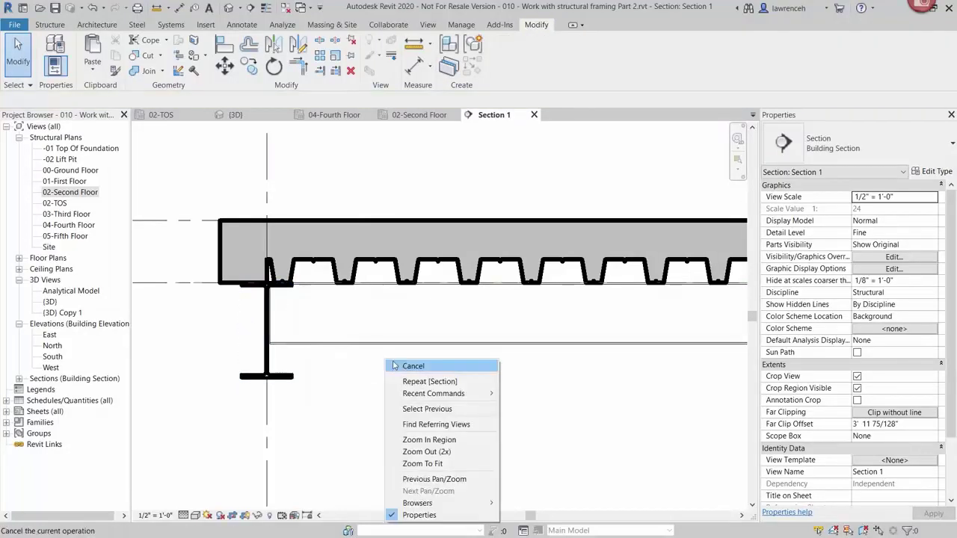
{"action": "left_click", "coordinate": [400, 366]}
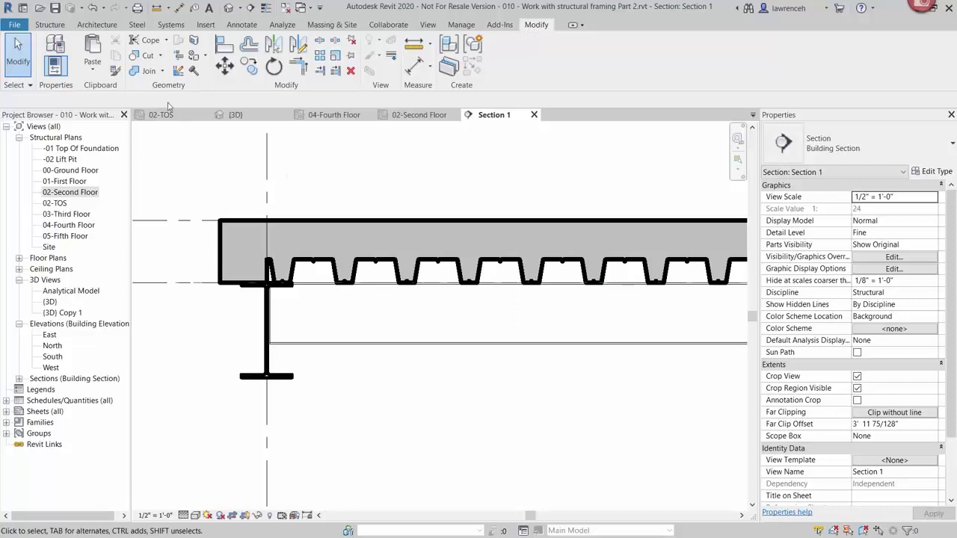
Cope the W8X10 joist's end around the W12X26 edge beam.
{"action": "left_click", "coordinate": [148, 41]}
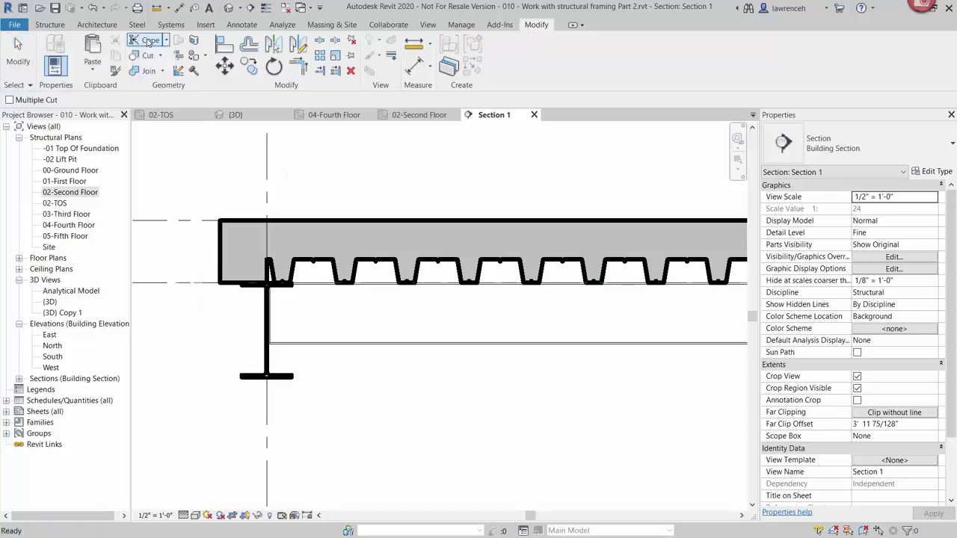
{"action": "left_click", "coordinate": [333, 349]}
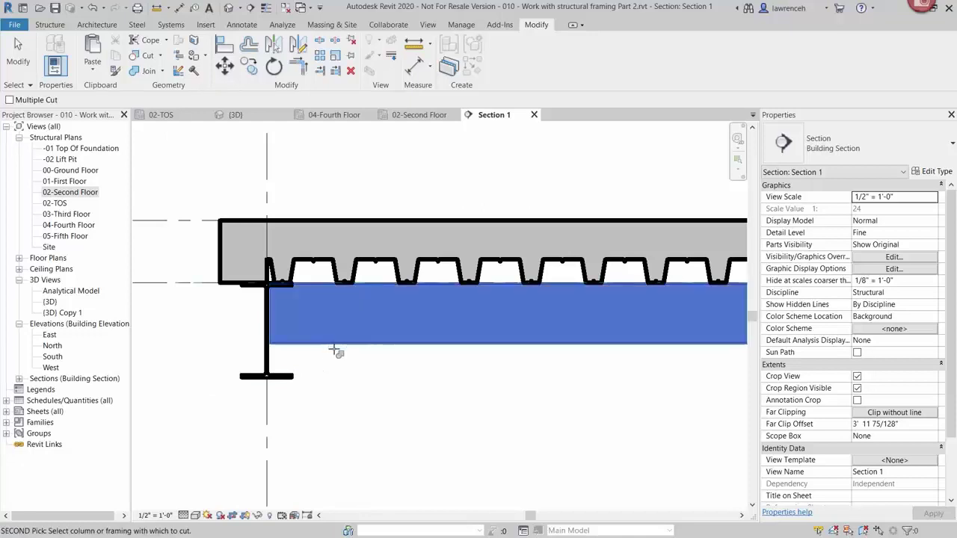
{"action": "left_click", "coordinate": [292, 379]}
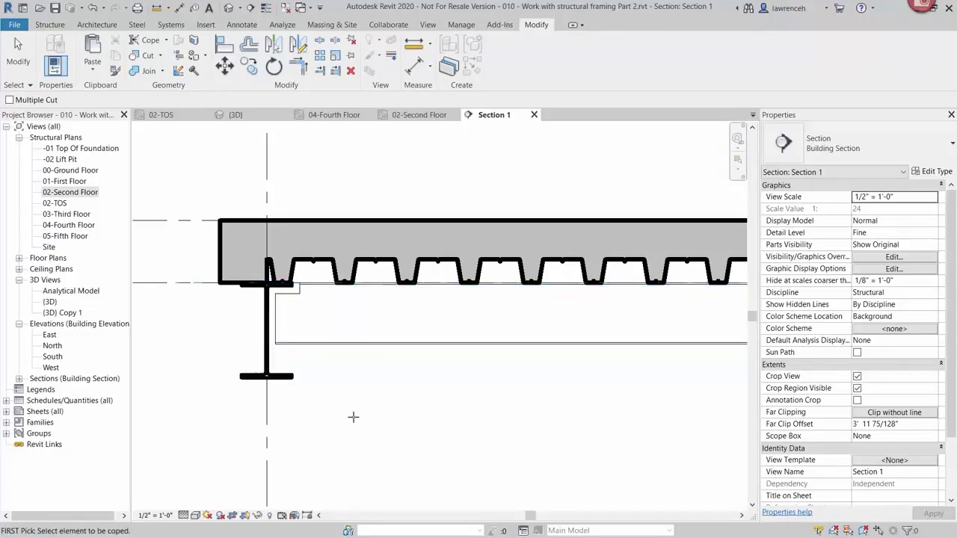
{"action": "left_click", "coordinate": [28, 64]}
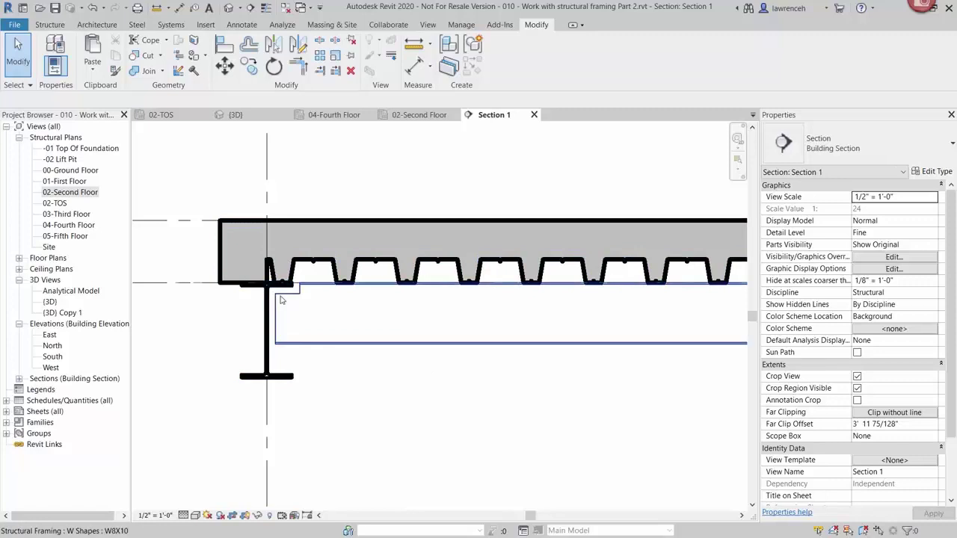
Set the coped W8X10 joist's coping distance to 1/2".
{"action": "left_click", "coordinate": [340, 345]}
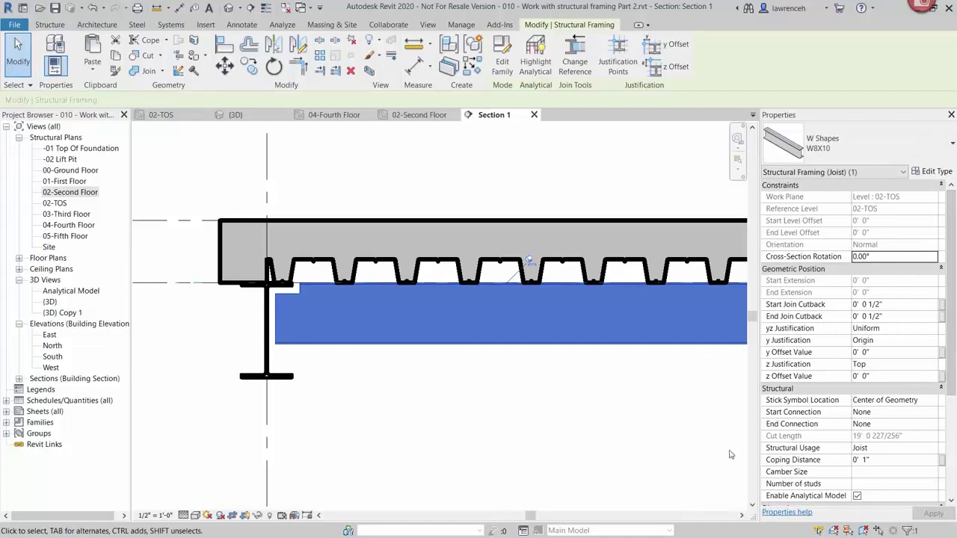
{"action": "left_click", "coordinate": [891, 459]}
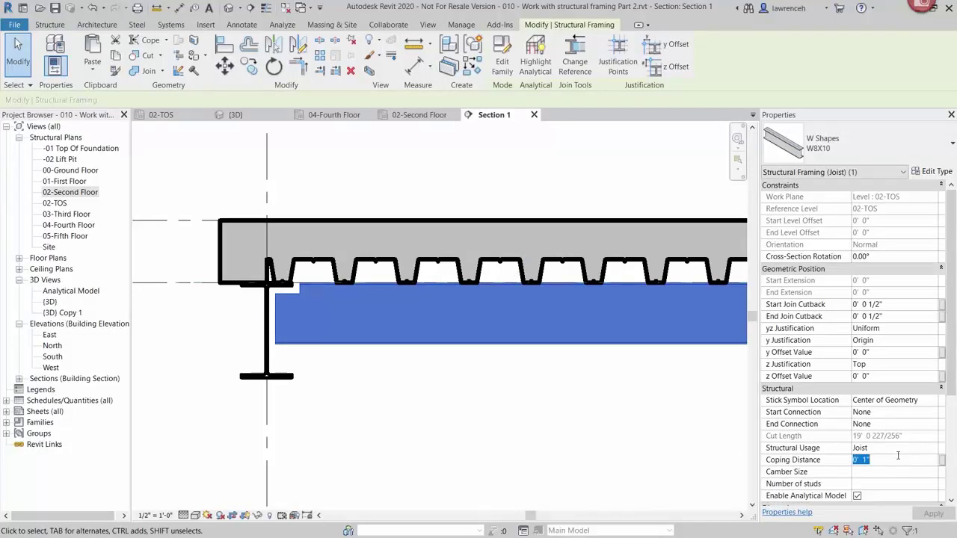
{"action": "type", "text": "1/2"}
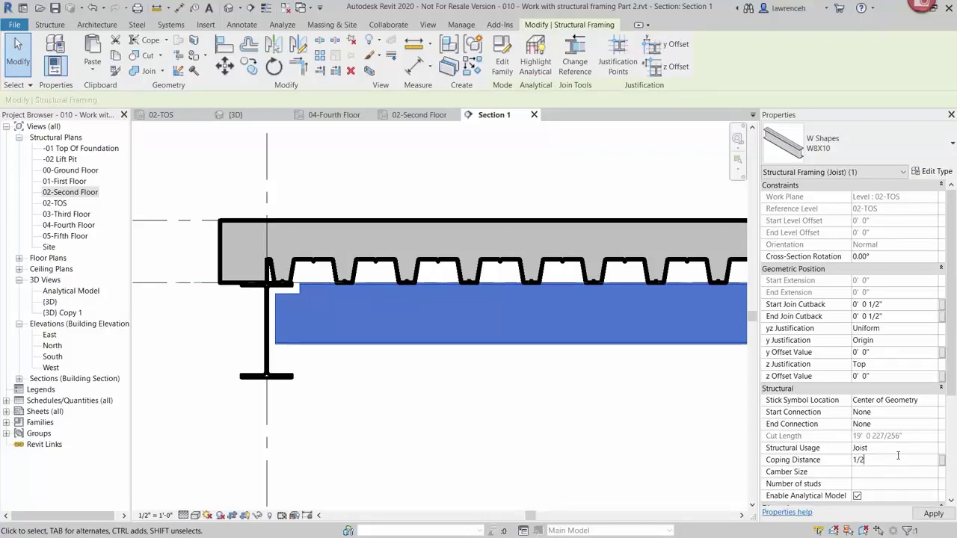
{"action": "left_click", "coordinate": [390, 460]}
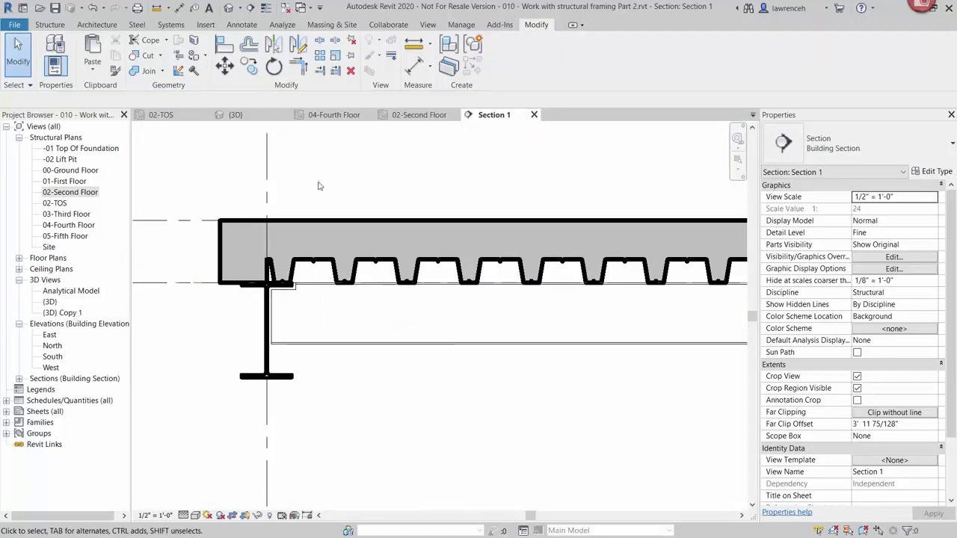
Open the {3D} view and orient it to Section 1.
{"action": "left_click", "coordinate": [237, 115]}
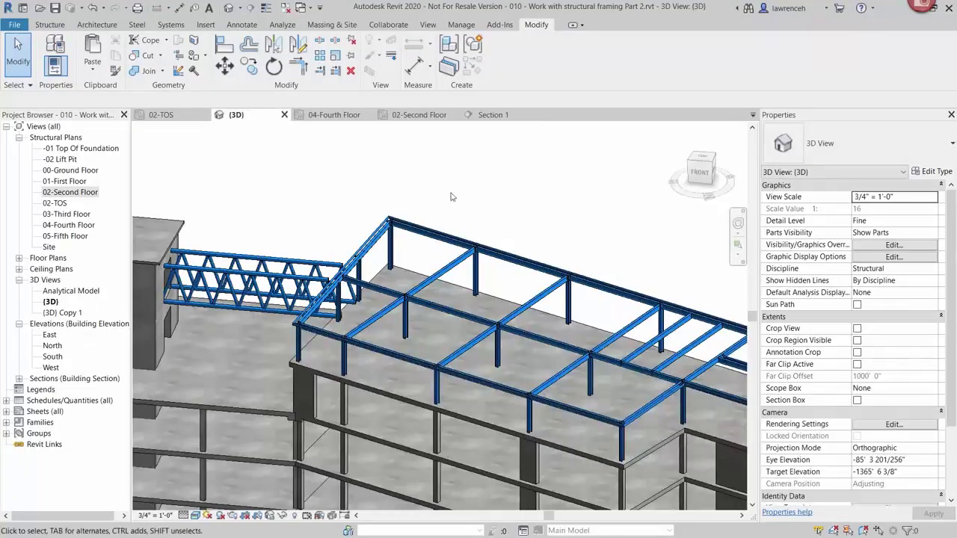
{"action": "right_click", "coordinate": [706, 173]}
{"action": "mouse_move", "coordinate": [812, 306]}
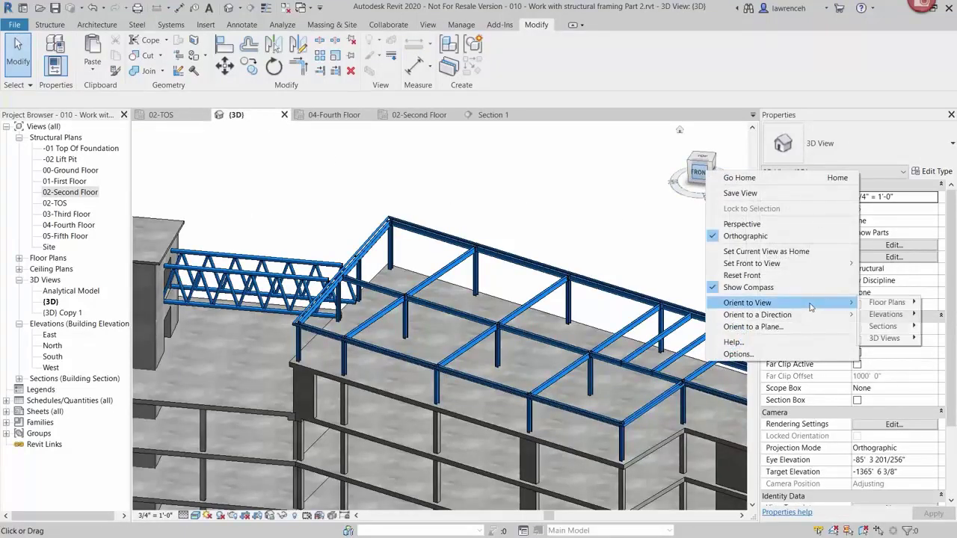
{"action": "mouse_move", "coordinate": [882, 326]}
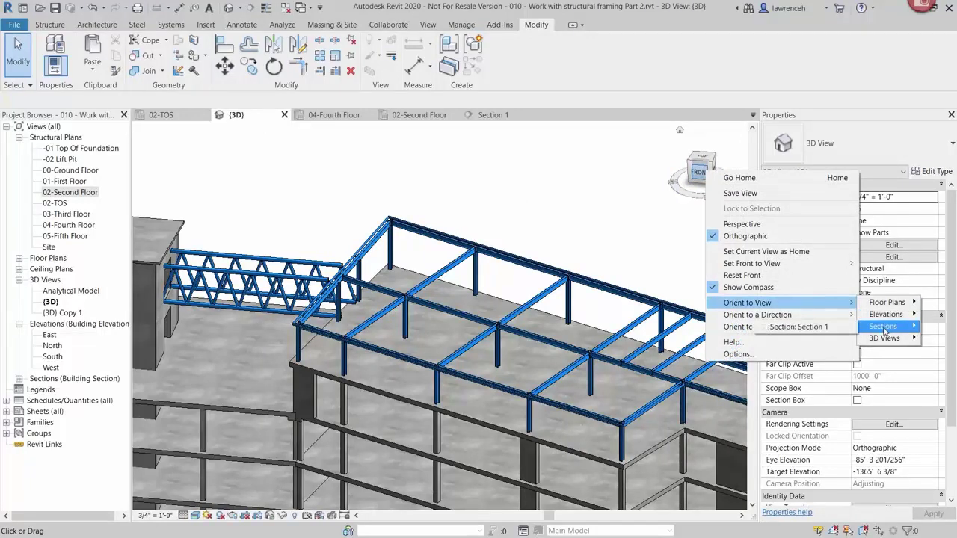
{"action": "left_click", "coordinate": [821, 331]}
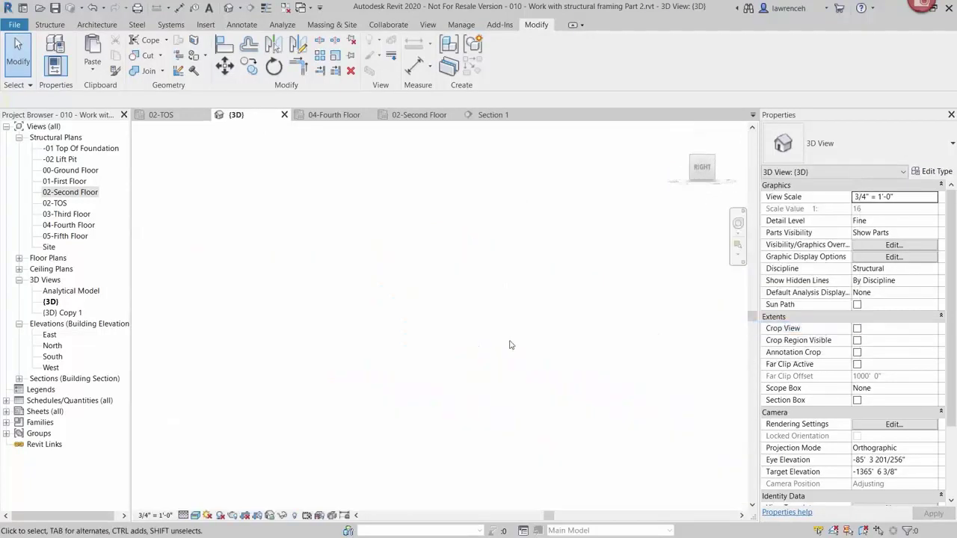
Examine the coped connection between the W8X10 joist and the W12X26 edge beam in 3D from below the slab.
{"action": "scroll", "coordinate": [430, 340], "scroll_direction": "up", "scroll_amount": 8}
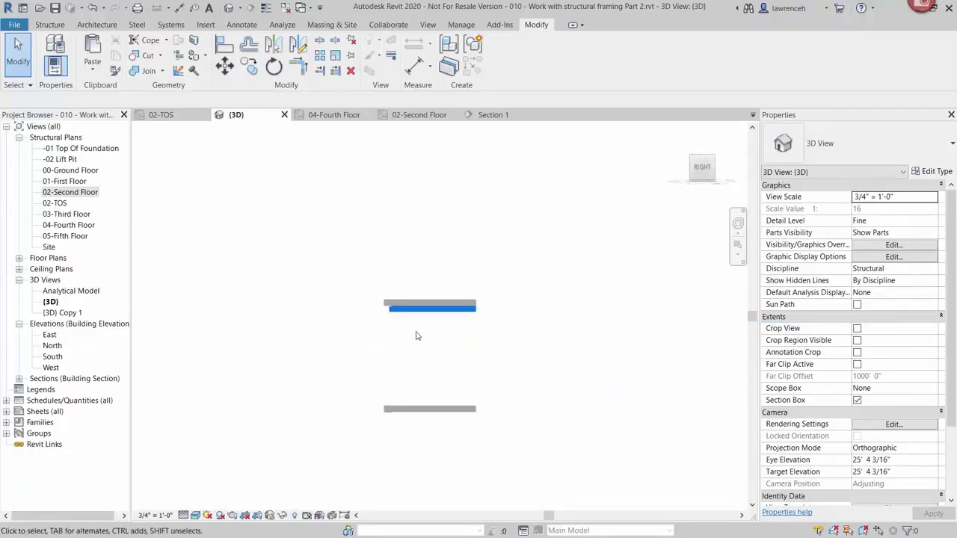
{"action": "scroll", "coordinate": [305, 179], "scroll_direction": "up", "scroll_amount": 5}
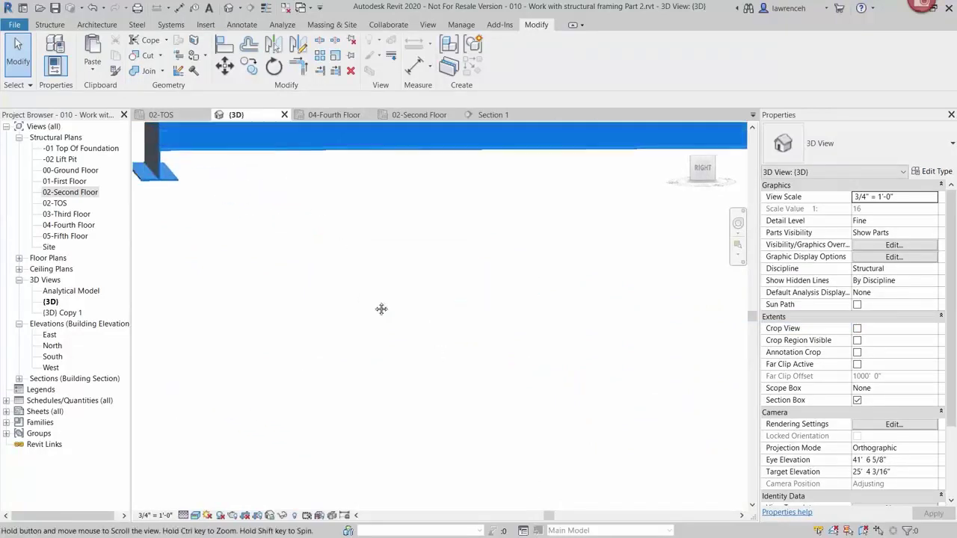
{"action": "middle_click_drag", "start_coordinate": [379, 310], "coordinate": [414, 328]}
{"action": "left_click", "coordinate": [414, 328]}
{"action": "middle_click_drag", "start_coordinate": [444, 382], "coordinate": [314, 314], "text": "shift"}
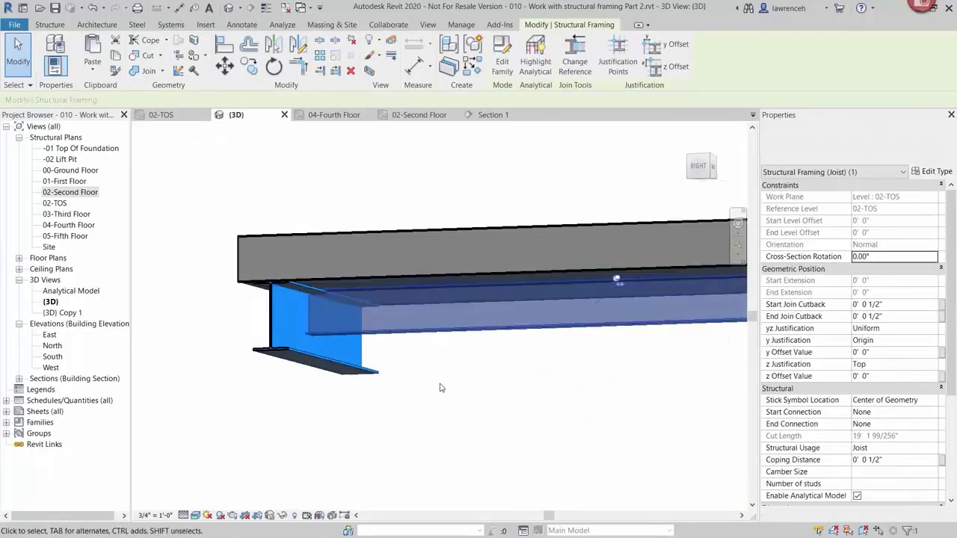
{"action": "key", "text": "Escape"}
{"action": "scroll", "coordinate": [293, 299], "scroll_direction": "up", "scroll_amount": 3}
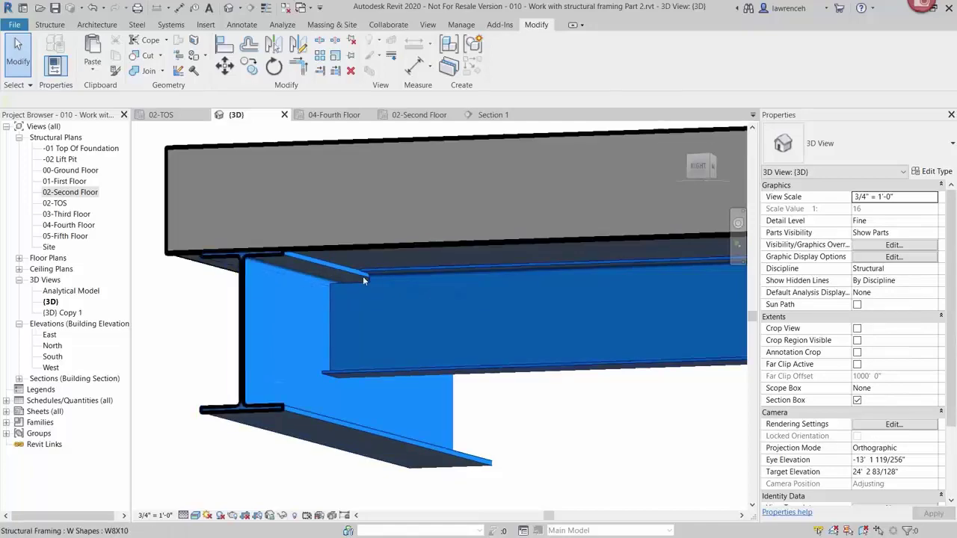
{"action": "scroll", "coordinate": [319, 282], "scroll_direction": "down", "scroll_amount": 2}
{"action": "middle_click_drag", "start_coordinate": [487, 391], "coordinate": [434, 395], "text": "shift"}
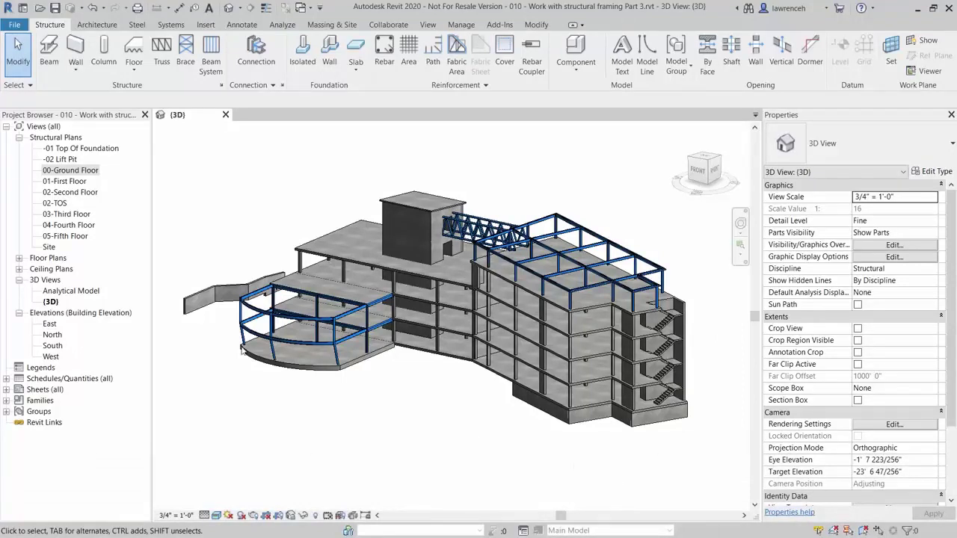
Open the 00-Ground Floor structural plan and frame the curved-front wing between grids 1 and 3.
{"action": "scroll", "coordinate": [383, 421], "scroll_direction": "up", "scroll_amount": 8}
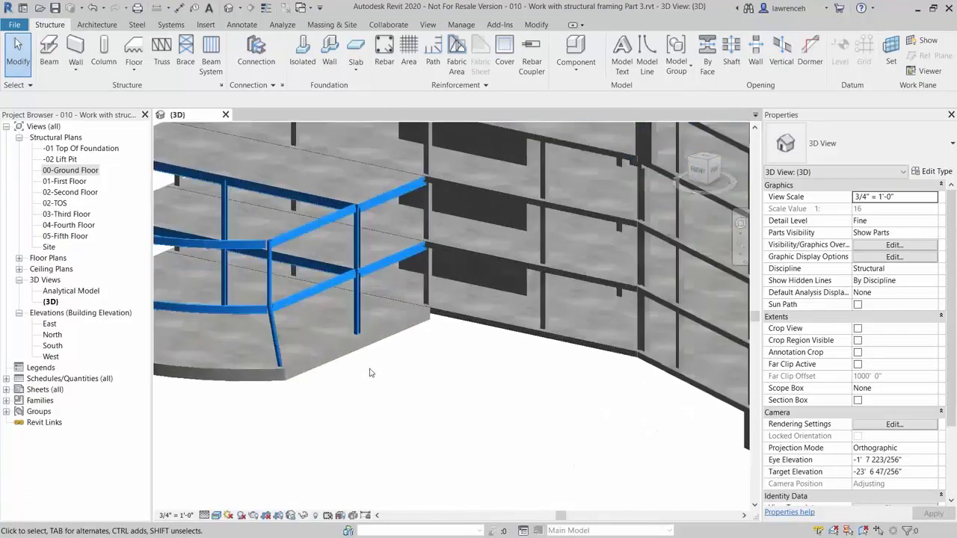
{"action": "middle_click_drag", "start_coordinate": [426, 421], "coordinate": [462, 423]}
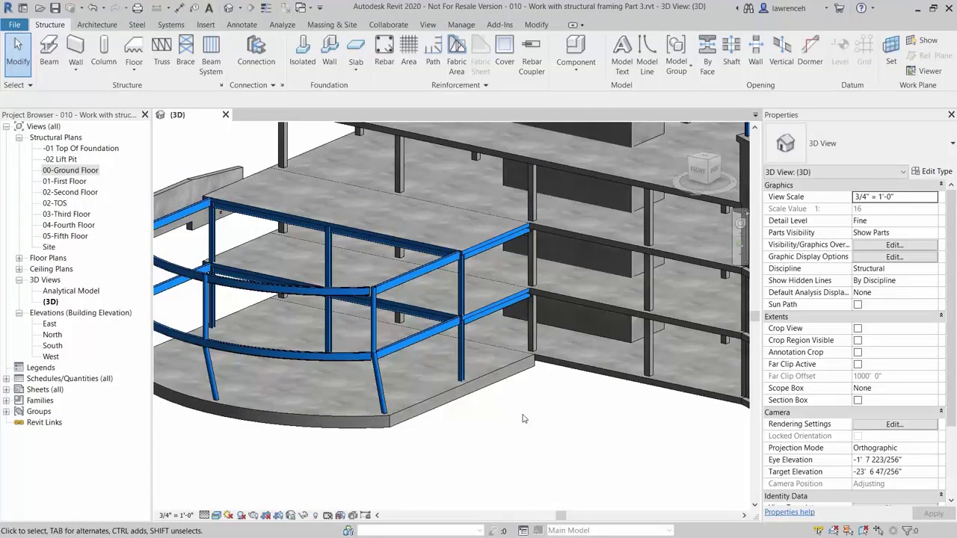
{"action": "double_click", "coordinate": [80, 170]}
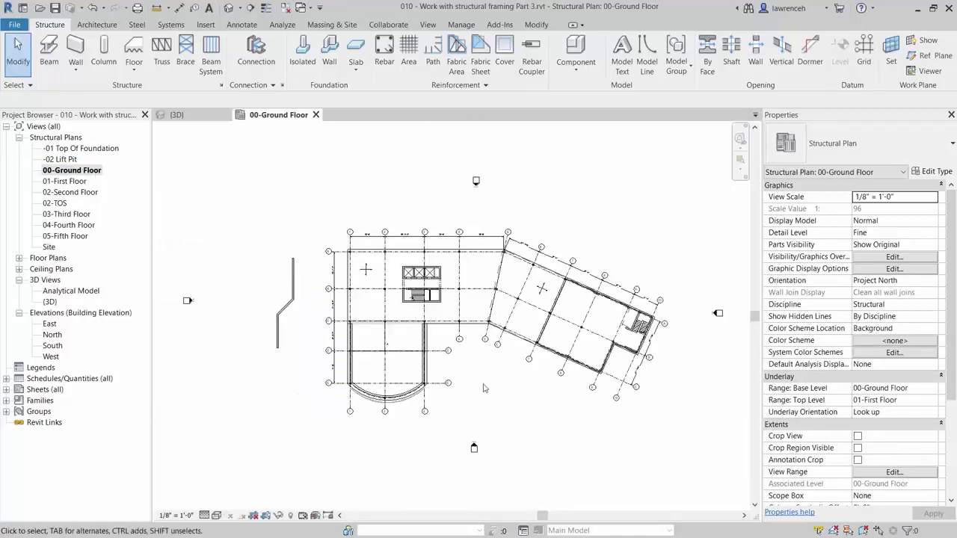
{"action": "scroll", "coordinate": [439, 358], "scroll_direction": "up", "scroll_amount": 5}
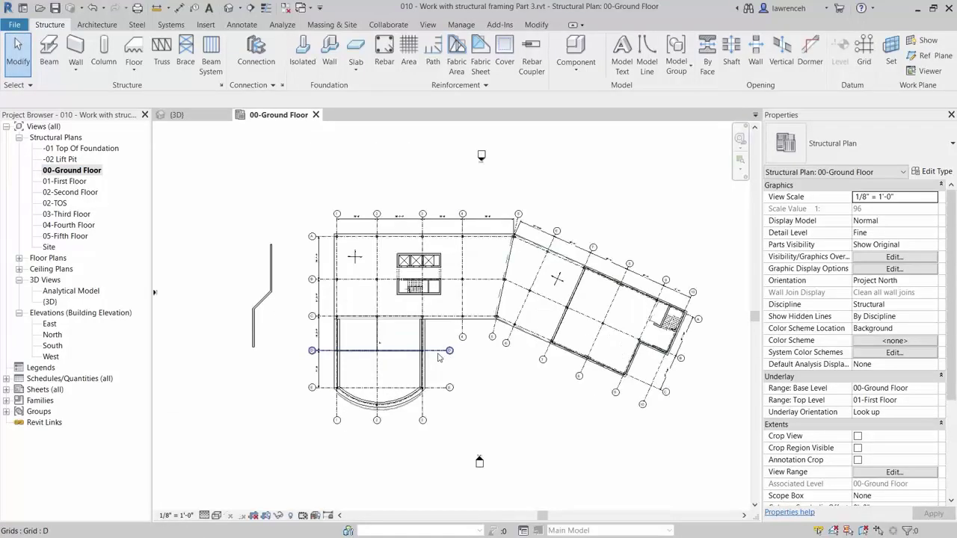
{"action": "scroll", "coordinate": [439, 357], "scroll_direction": "up", "scroll_amount": 2}
{"action": "middle_click_drag", "start_coordinate": [440, 357], "coordinate": [445, 310]}
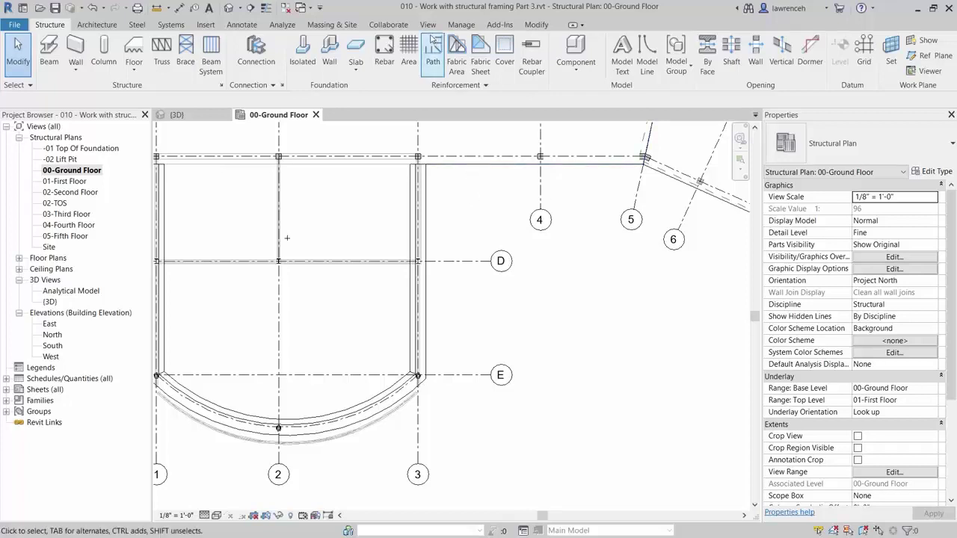
Place a framing elevation attached to grid 3 between grids C and D, facing the wing from its outer side.
{"action": "left_click", "coordinate": [427, 24]}
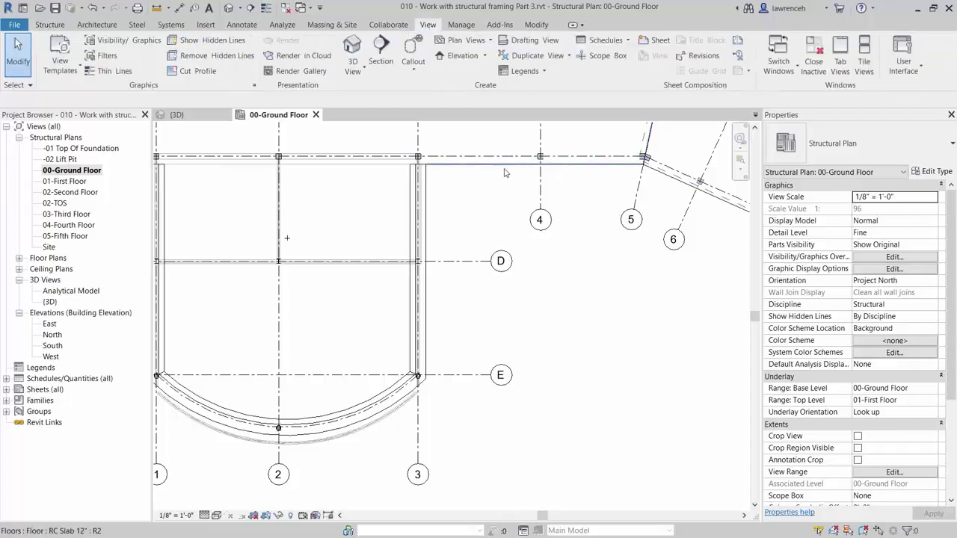
{"action": "left_click", "coordinate": [484, 56]}
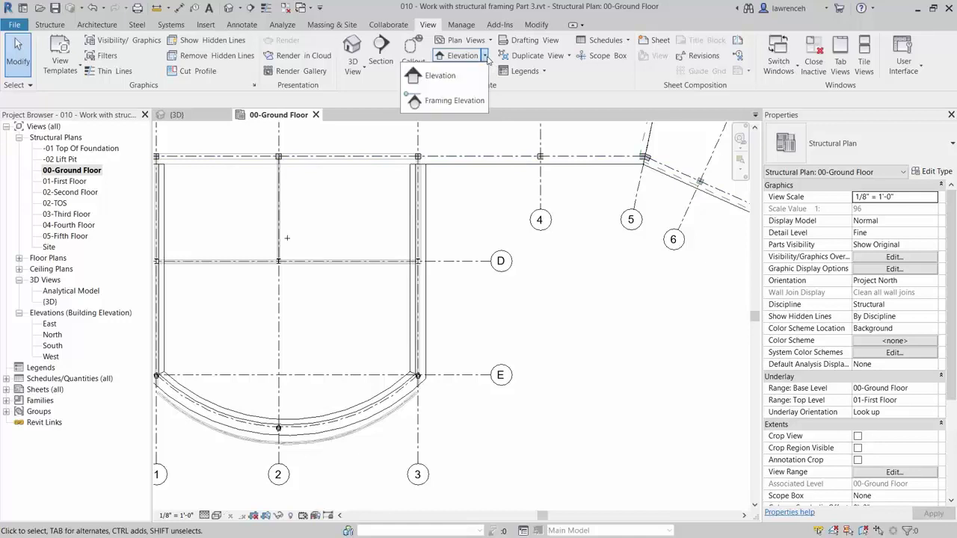
{"action": "left_click", "coordinate": [464, 101]}
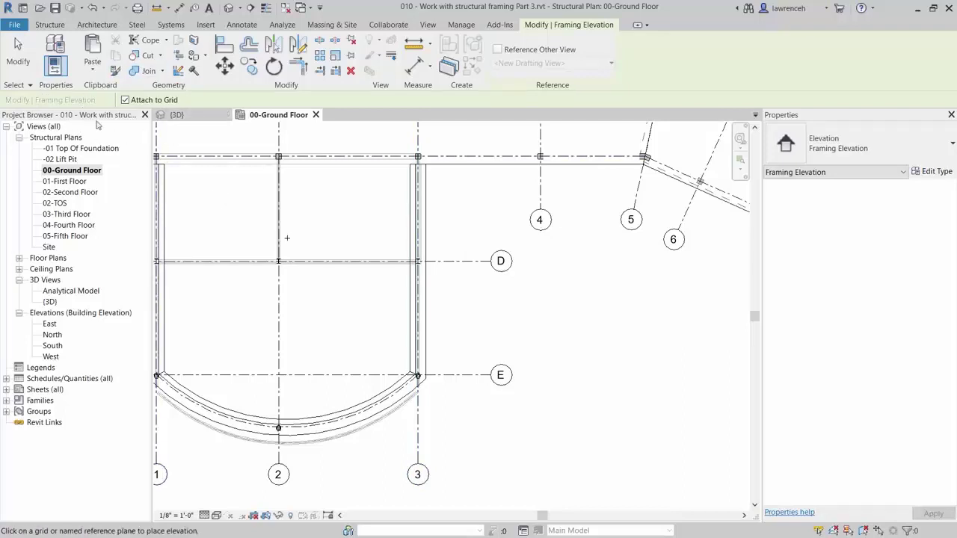
{"action": "left_click", "coordinate": [421, 214]}
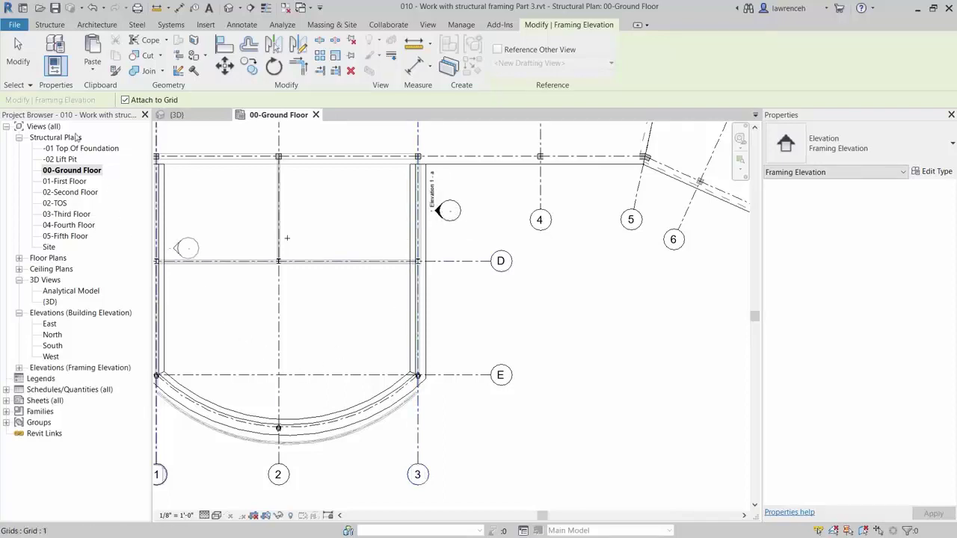
Open the new framing elevation view of grid 3.
{"action": "left_click", "coordinate": [42, 369]}
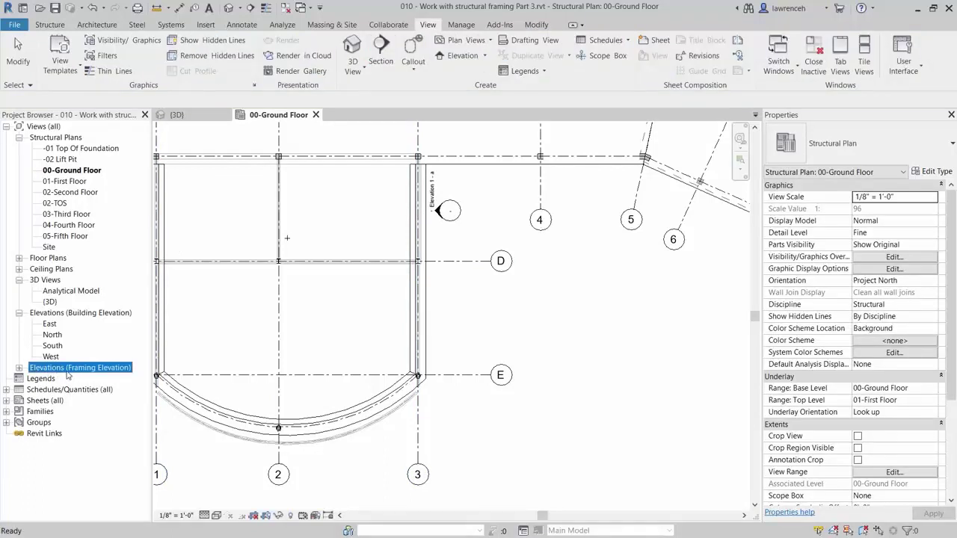
{"action": "left_click", "coordinate": [19, 368]}
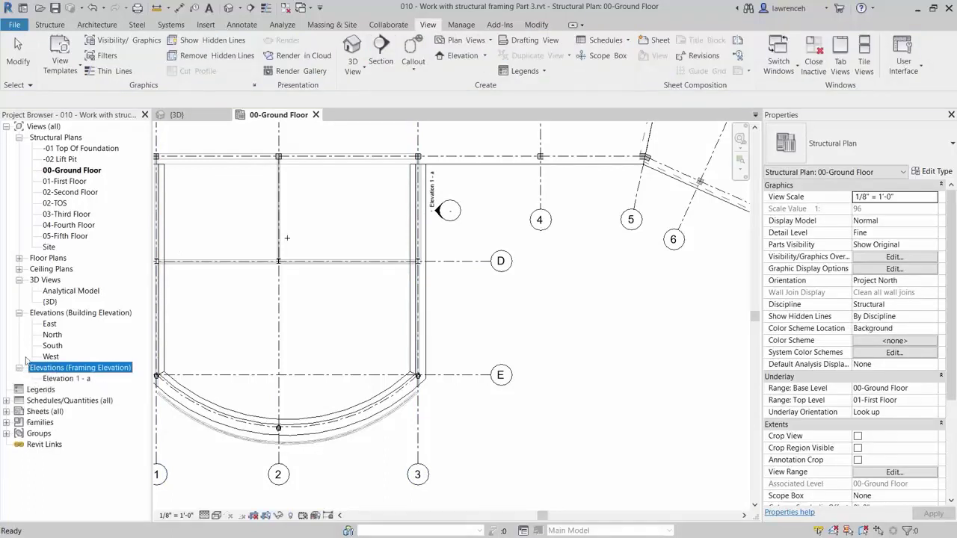
{"action": "double_click", "coordinate": [82, 382]}
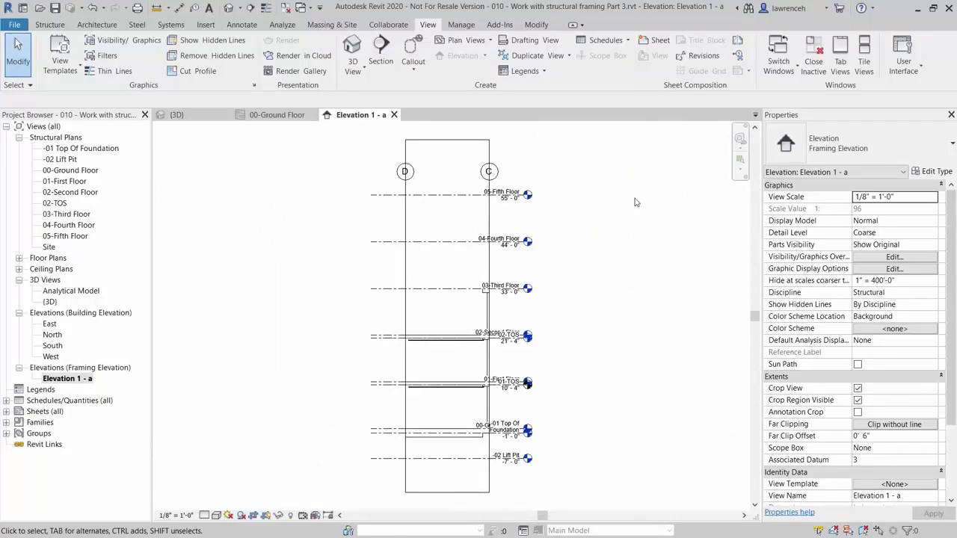
Lower the top edge of the elevation's crop region to between the second and third floor levels.
{"action": "left_click", "coordinate": [450, 144]}
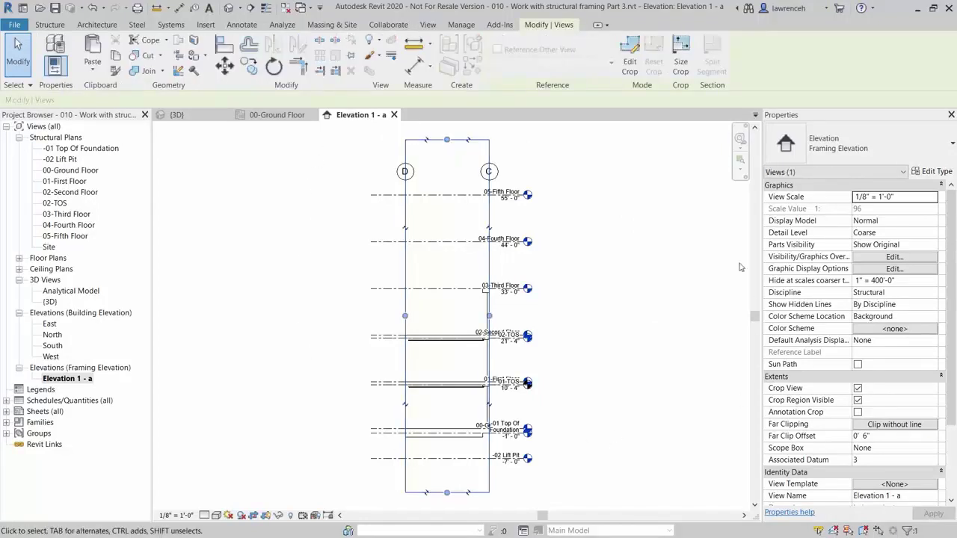
{"action": "left_click", "coordinate": [447, 141]}
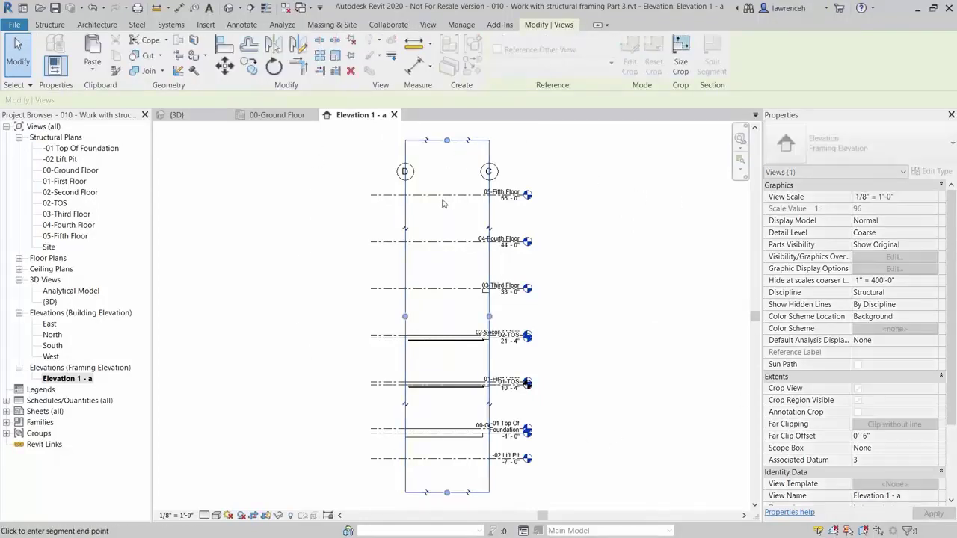
{"action": "left_click", "coordinate": [446, 303]}
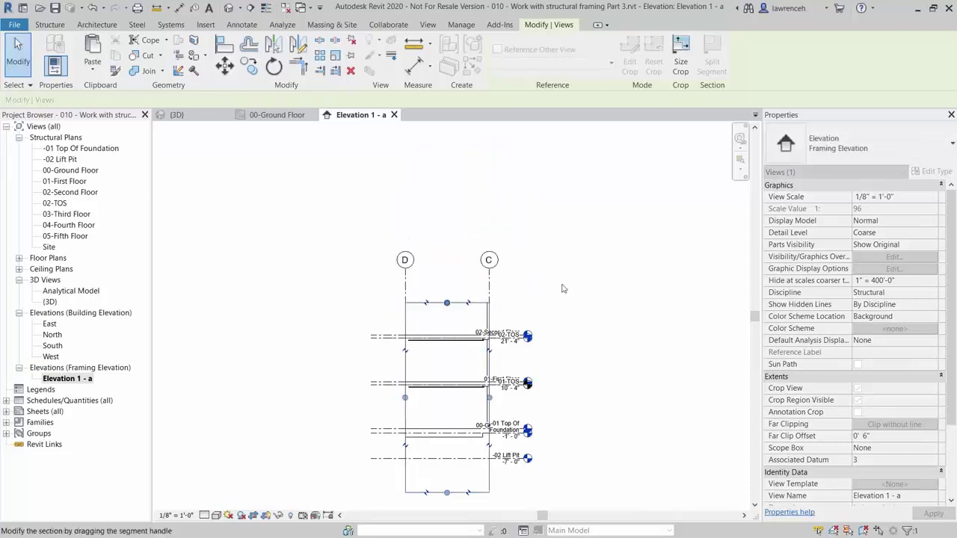
{"action": "left_click", "coordinate": [625, 290]}
Set the elevation's view scale to 1/2" = 1'-0" and its detail level to Fine.
{"action": "left_click", "coordinate": [178, 515]}
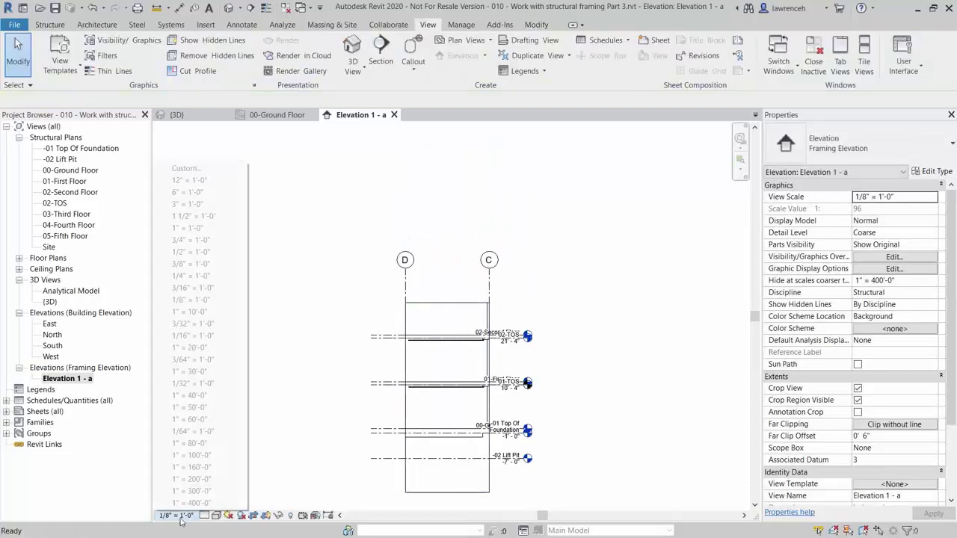
{"action": "left_click", "coordinate": [193, 252]}
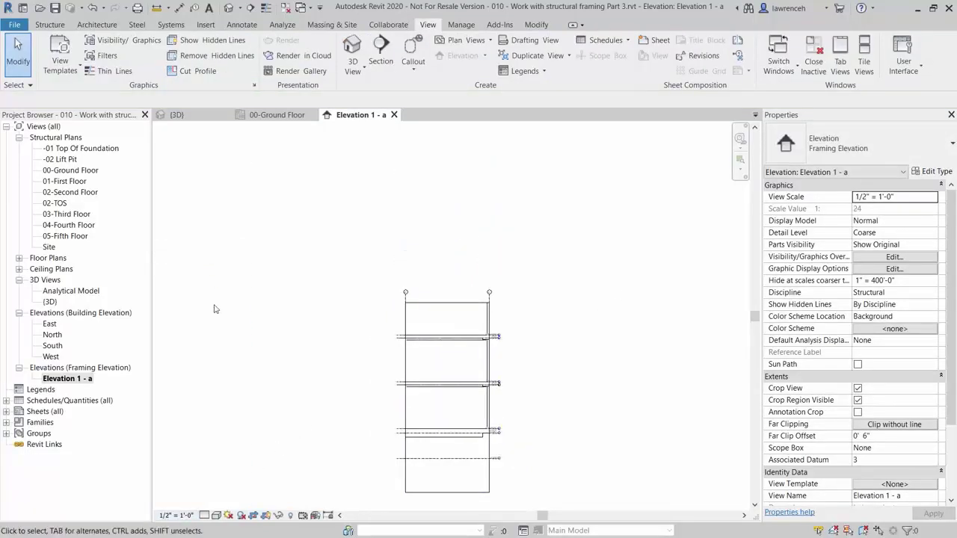
{"action": "left_click", "coordinate": [204, 515]}
{"action": "left_click", "coordinate": [223, 503]}
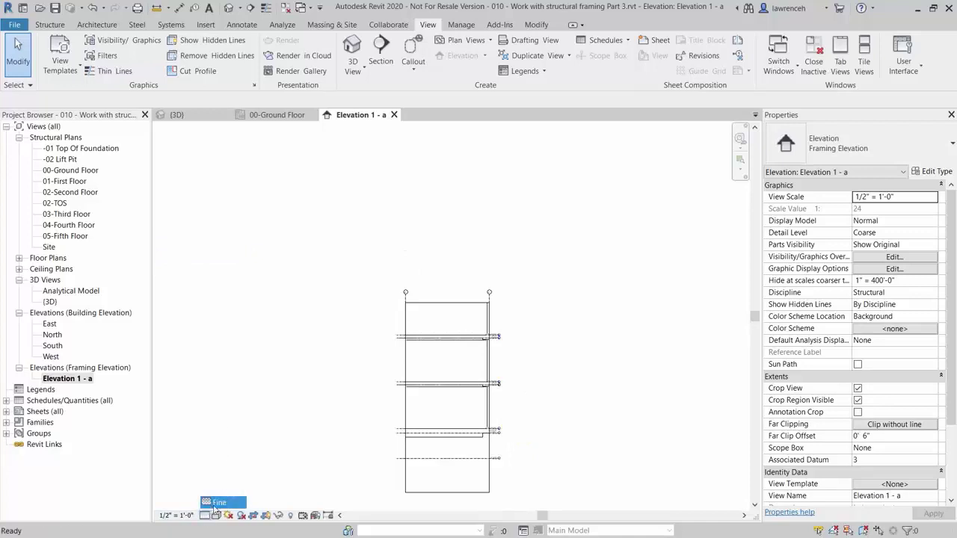
Place a Flat Bars FL 3/8X4 brace, about 11'-8" long at 53°, from the grid D column's base up to the first-floor W12X26 beam.
{"action": "scroll", "coordinate": [430, 479], "scroll_direction": "up", "scroll_amount": 6}
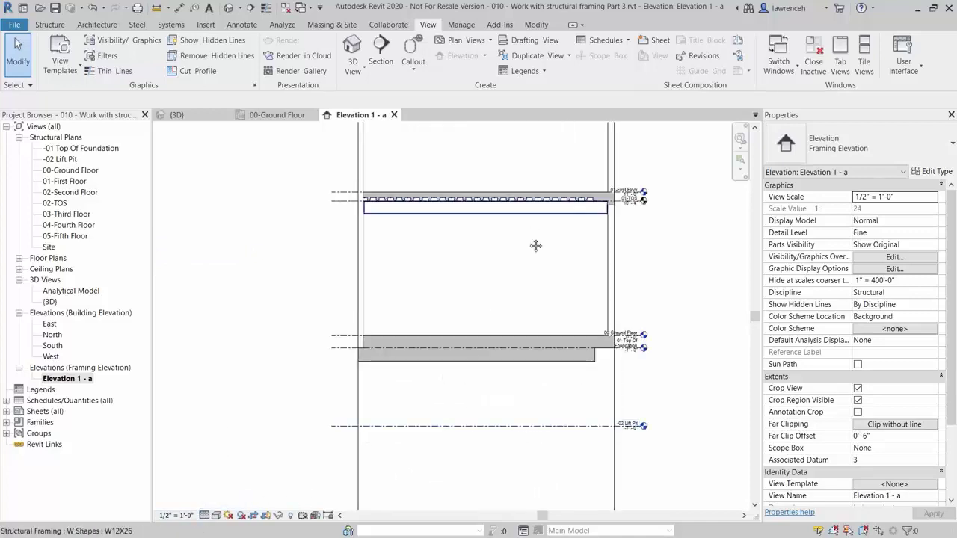
{"action": "scroll", "coordinate": [529, 400], "scroll_direction": "up", "scroll_amount": 2}
{"action": "middle_click_drag", "start_coordinate": [528, 420], "coordinate": [491, 337]}
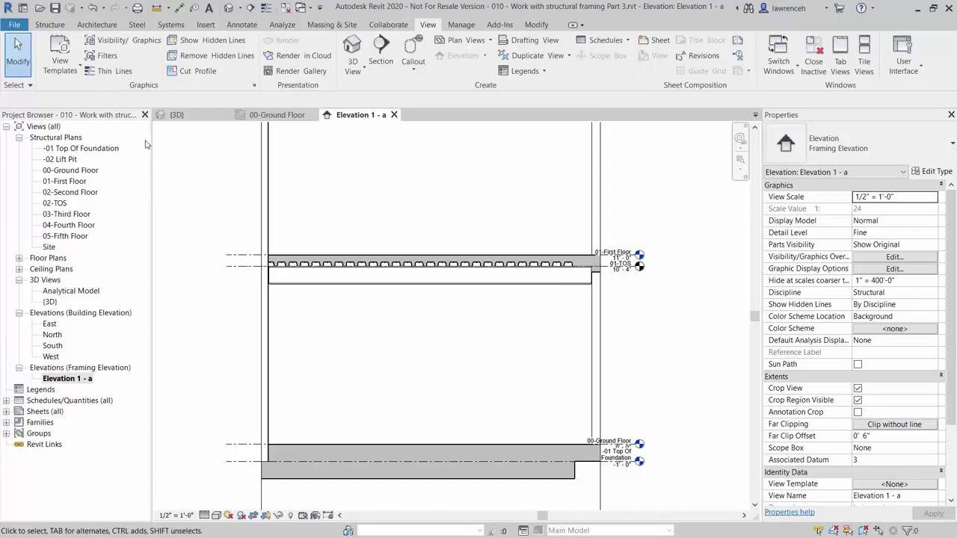
{"action": "left_click", "coordinate": [56, 27]}
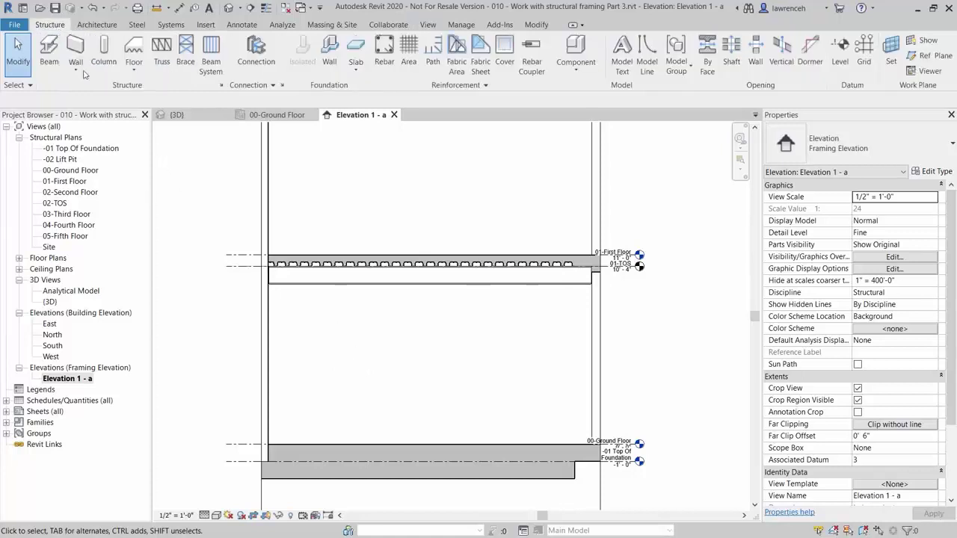
{"action": "left_click", "coordinate": [186, 56]}
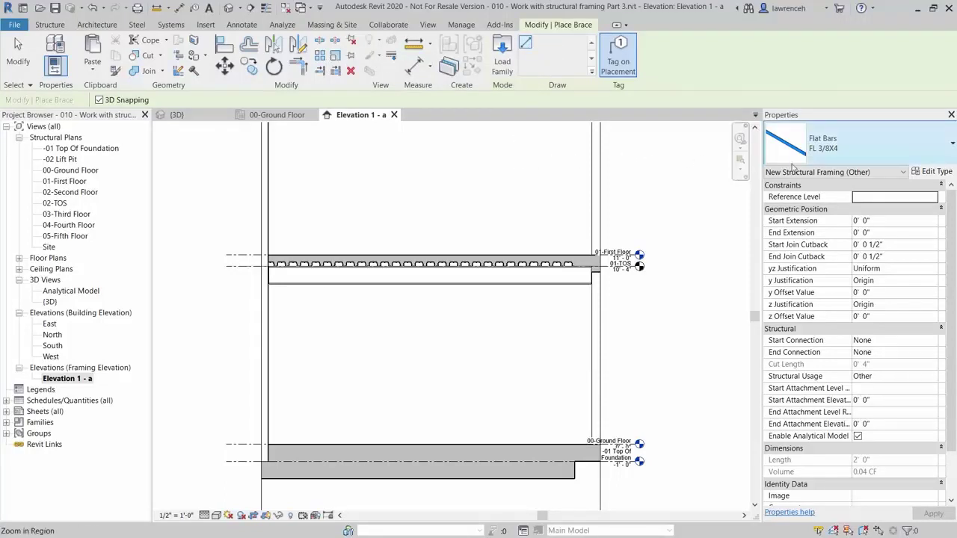
{"action": "left_click", "coordinate": [920, 148]}
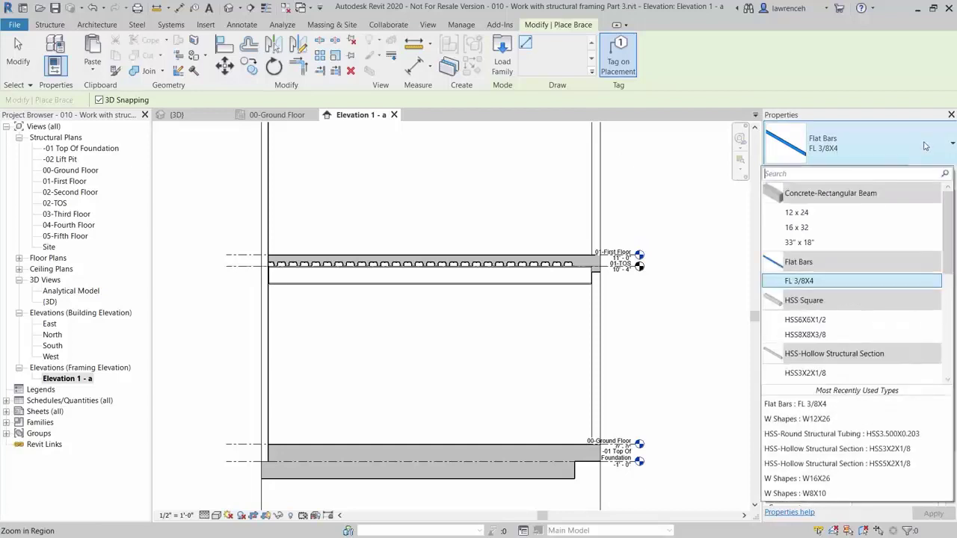
{"action": "mouse_move", "coordinate": [834, 281]}
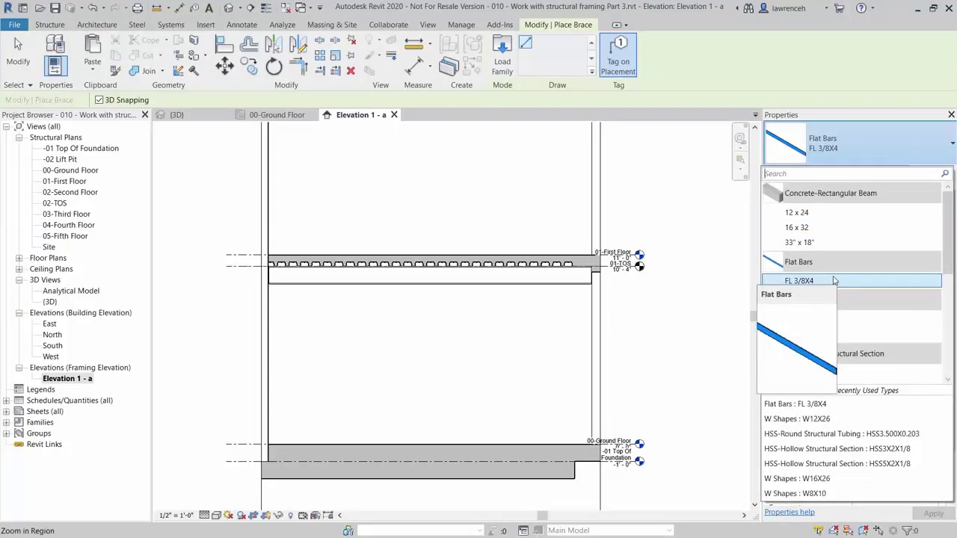
{"action": "left_click", "coordinate": [832, 280]}
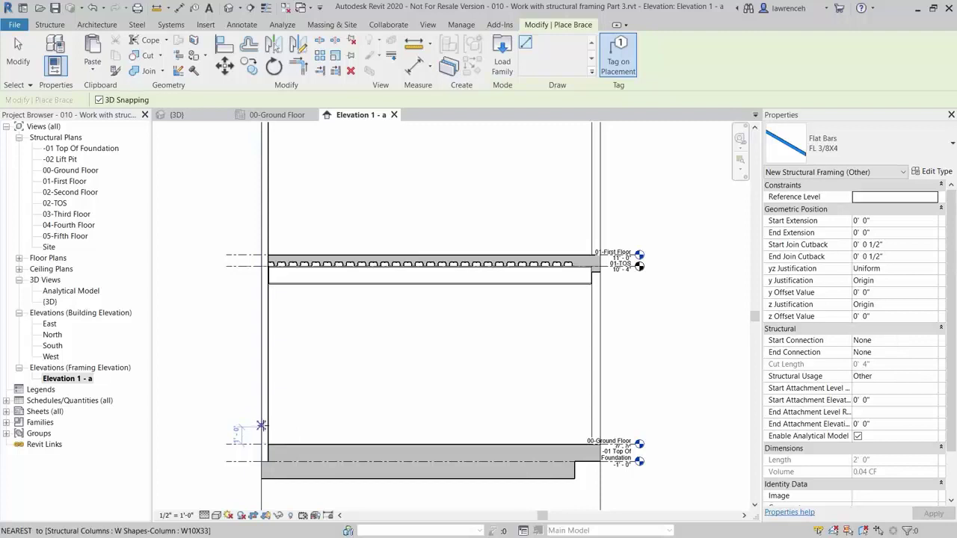
{"action": "left_click", "coordinate": [261, 426]}
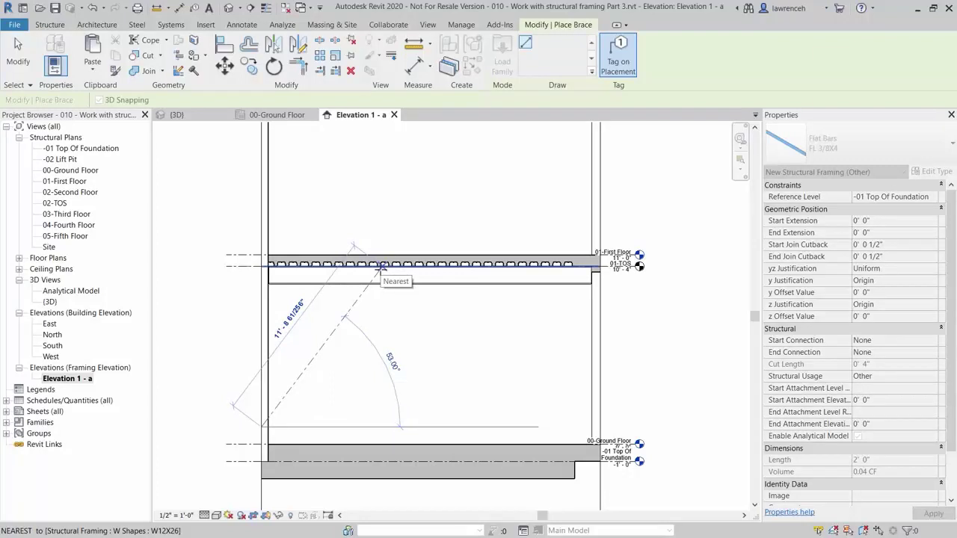
{"action": "left_click", "coordinate": [382, 267]}
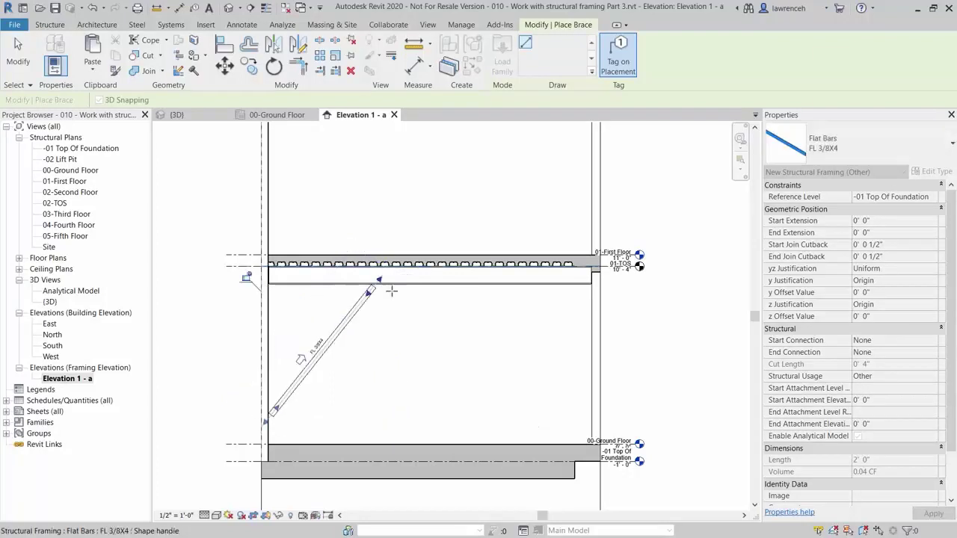
Add a second FL 3/8X4 brace, about 18'-3" long, from the grid C column's base to the W12X26 beam, crossing the first near its top.
{"action": "left_click", "coordinate": [587, 417]}
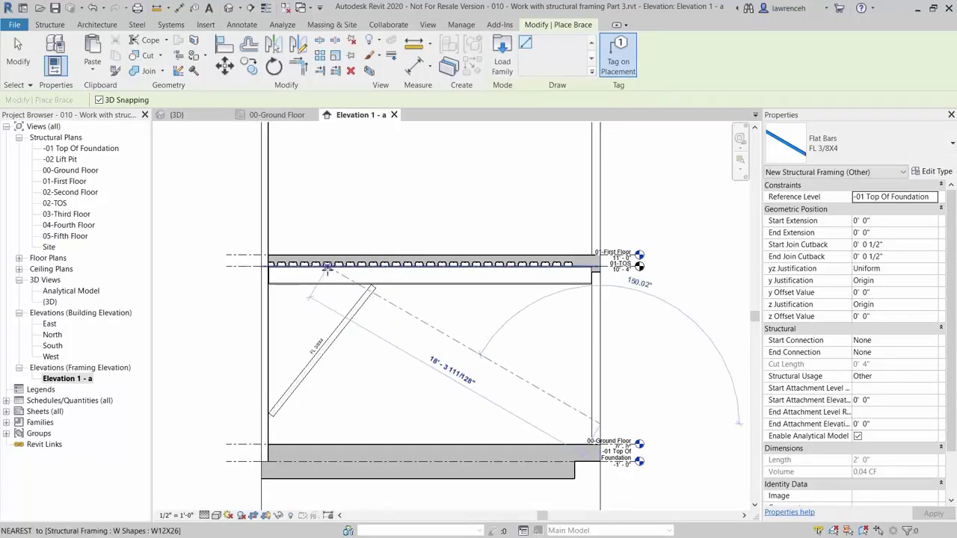
{"action": "left_click", "coordinate": [348, 287]}
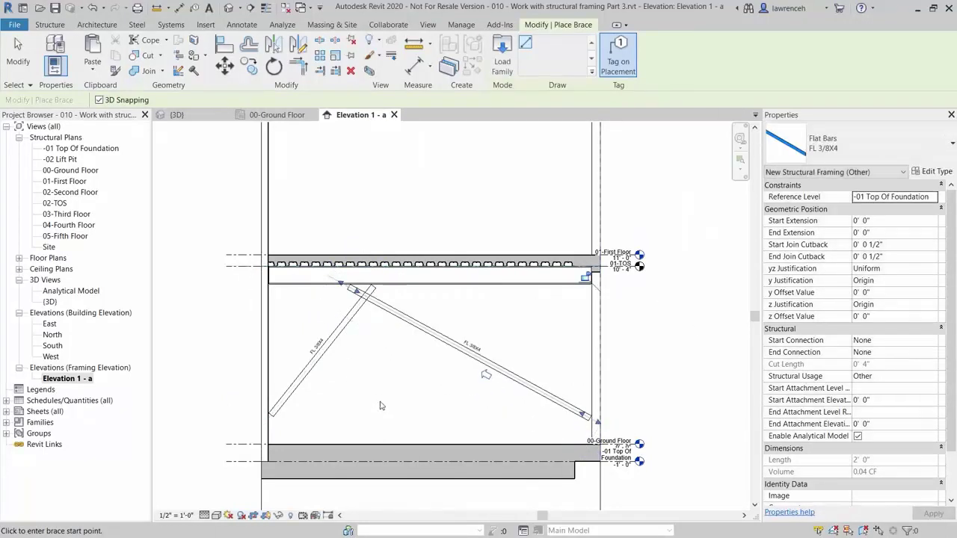
{"action": "key", "text": "Escape"}
{"action": "key", "text": "Escape"}
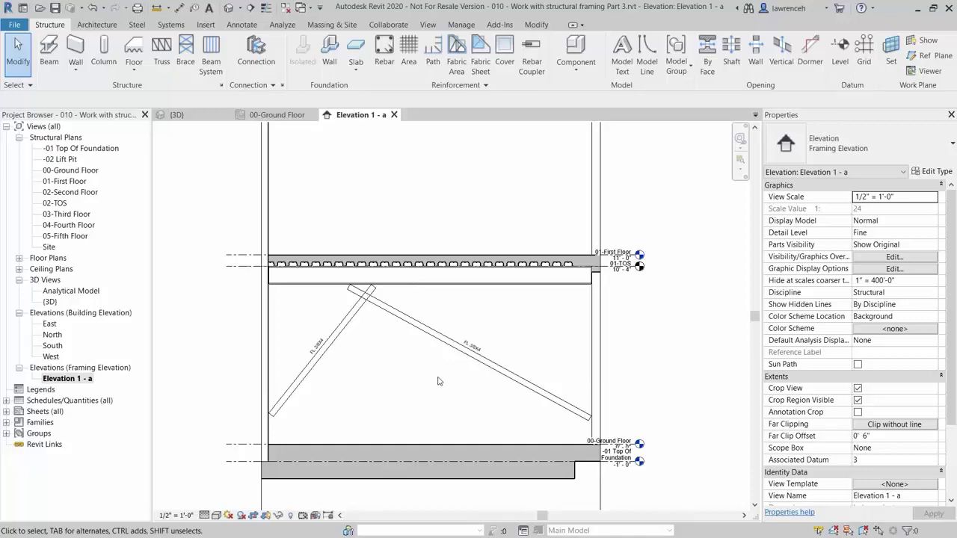
Set the start attachment of the brace from grid D to the 00-Ground Floor level with an elevation of 0.
{"action": "left_click", "coordinate": [344, 338]}
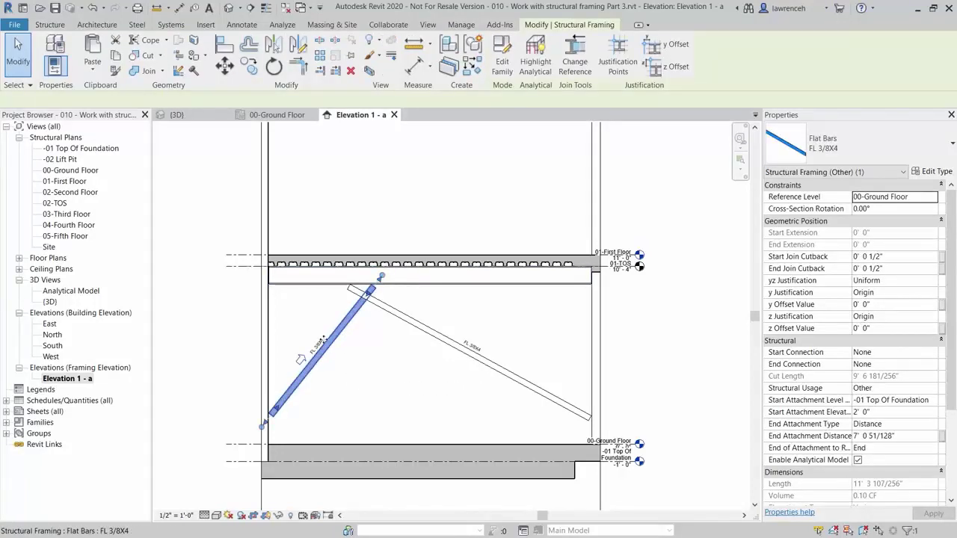
{"action": "left_click_drag", "start_coordinate": [761, 406], "coordinate": [707, 405]}
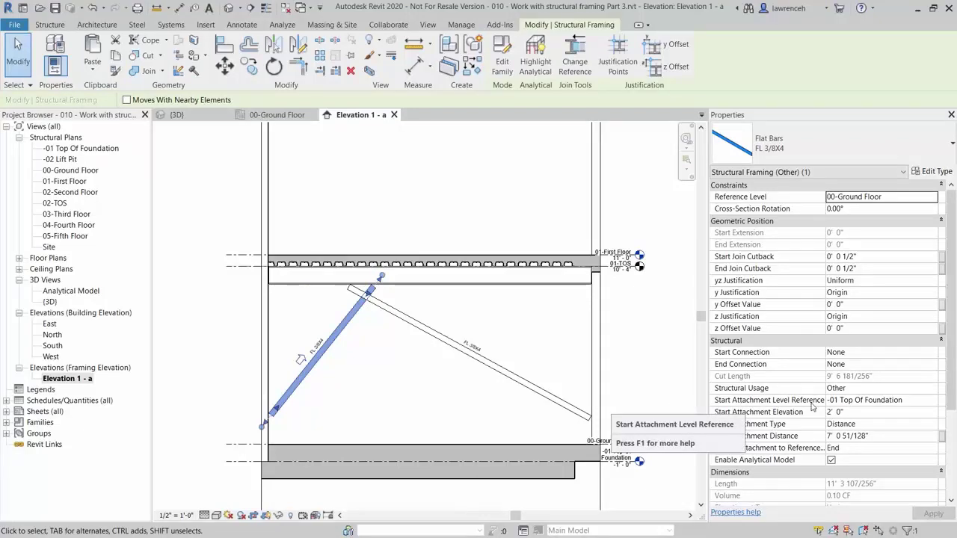
{"action": "left_click", "coordinate": [887, 402]}
{"action": "left_click", "coordinate": [887, 402]}
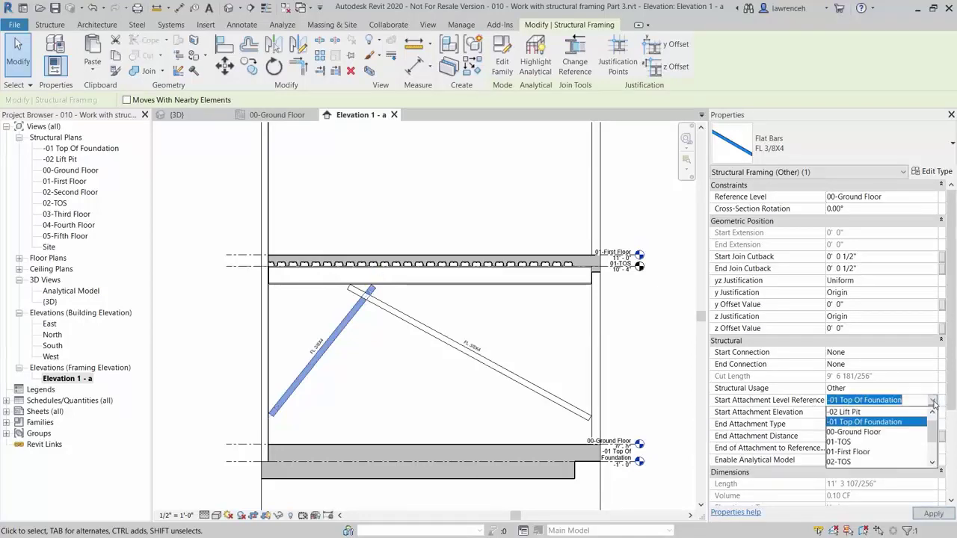
{"action": "left_click", "coordinate": [871, 432]}
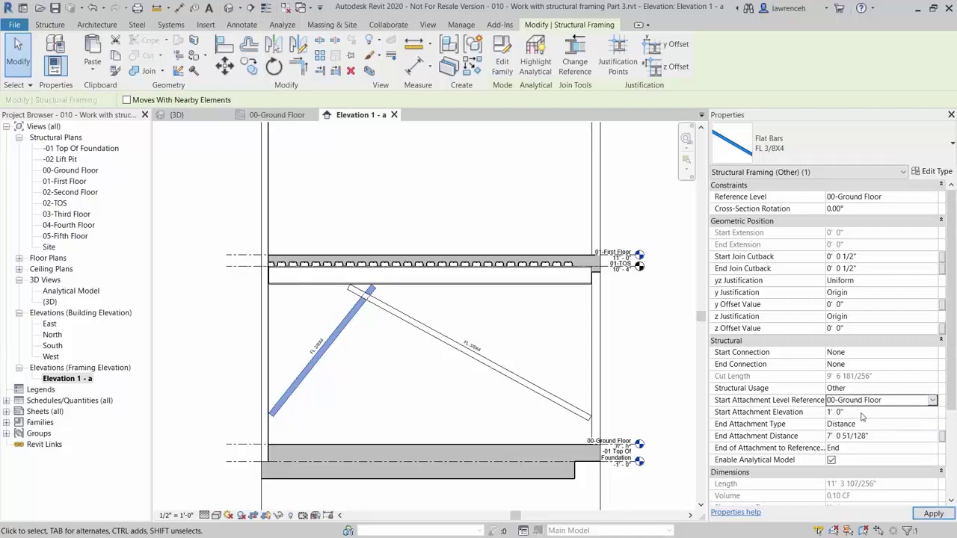
{"action": "left_click", "coordinate": [861, 416]}
{"action": "double_click", "coordinate": [854, 412]}
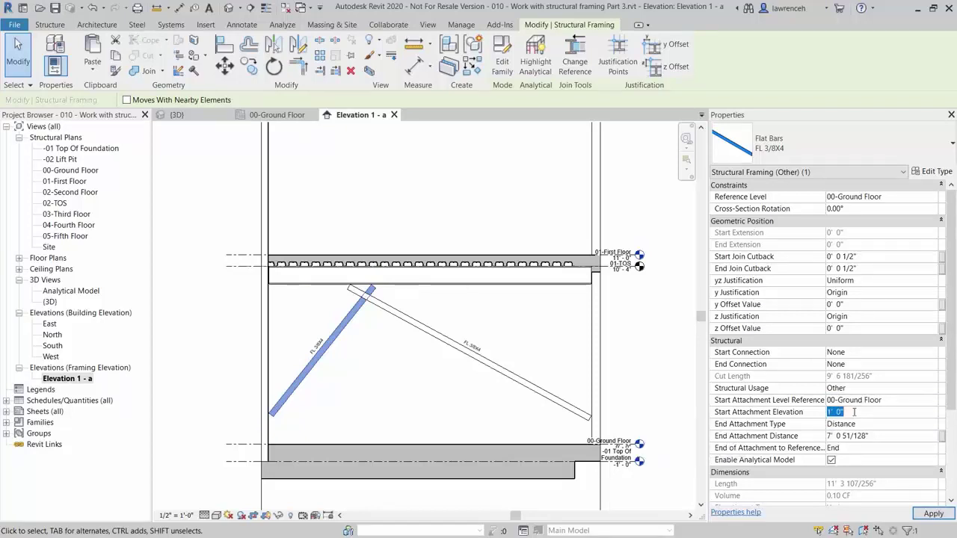
{"action": "type", "text": "0"}
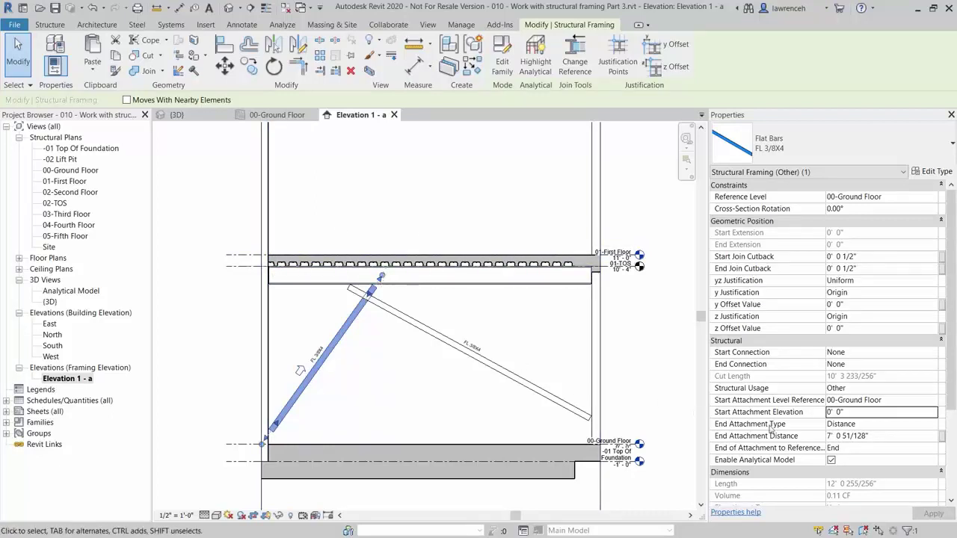
Change the brace's end attachment type to Ratio and set the end attachment ratio to 0.25.
{"action": "left_click", "coordinate": [878, 426]}
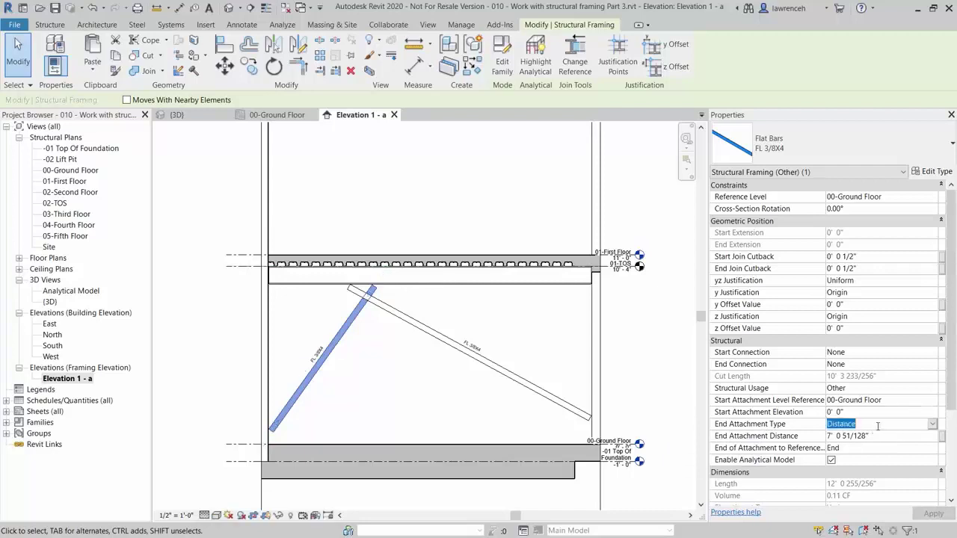
{"action": "left_click", "coordinate": [932, 425]}
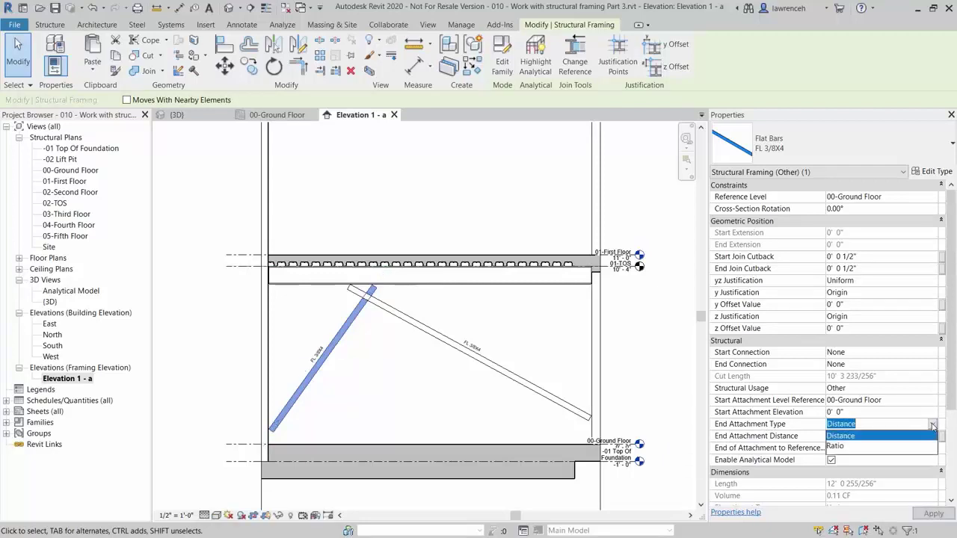
{"action": "left_click", "coordinate": [845, 447]}
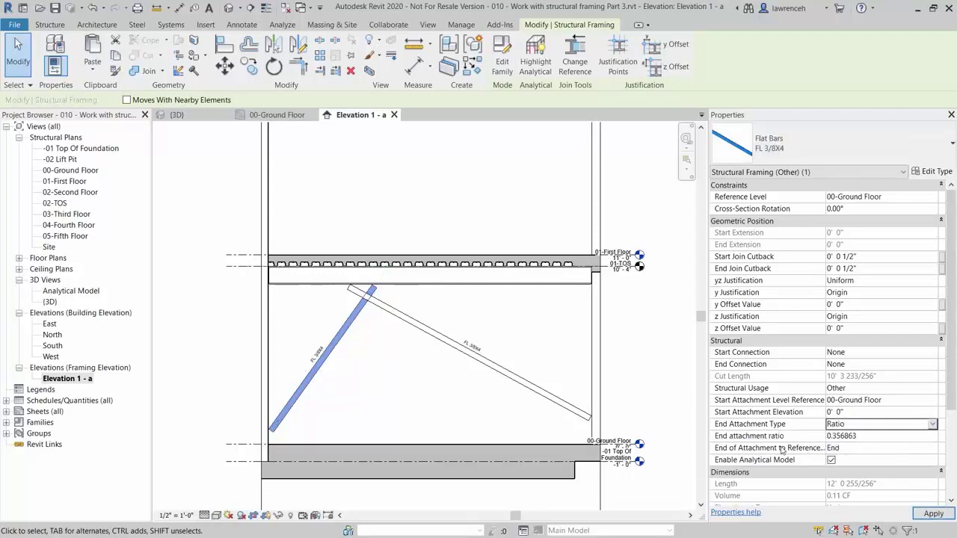
{"action": "left_click", "coordinate": [880, 438]}
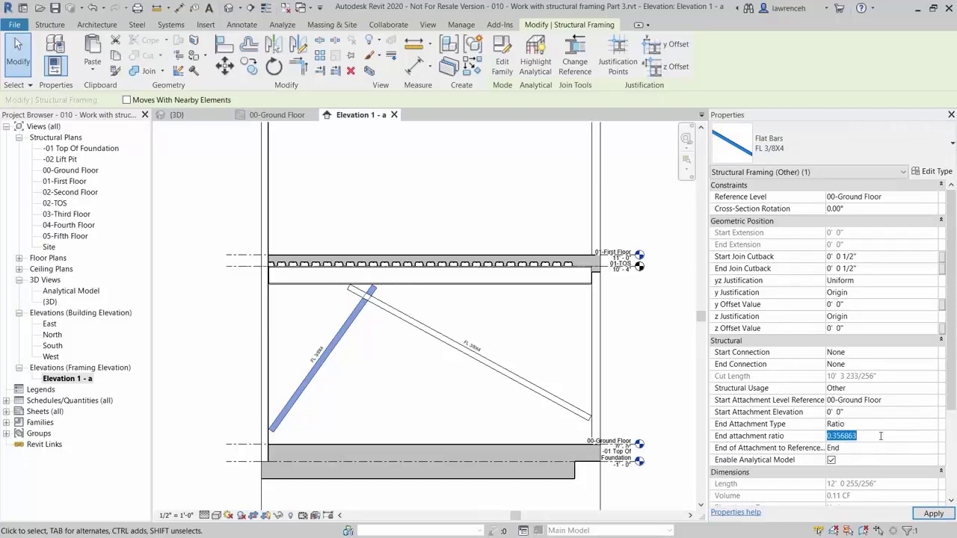
{"action": "key", "text": "BackSpace"}
{"action": "type", "text": ".25"}
{"action": "key", "text": "BackSpace"}
{"action": "key", "text": "BackSpace"}
{"action": "key", "text": "BackSpace"}
{"action": "type", "text": "0.25"}
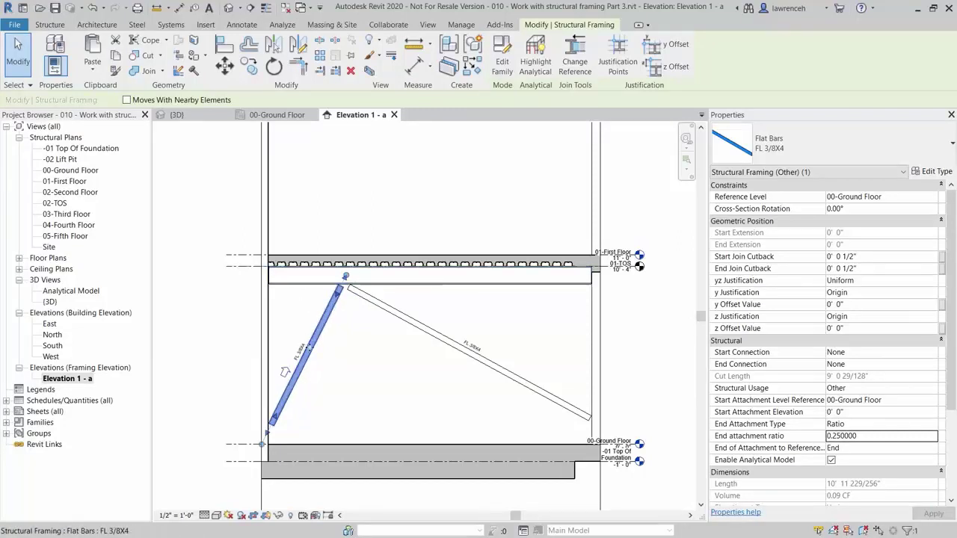
Set the end attachment ratio of the brace from grid D to 1.
{"action": "left_click", "coordinate": [870, 435]}
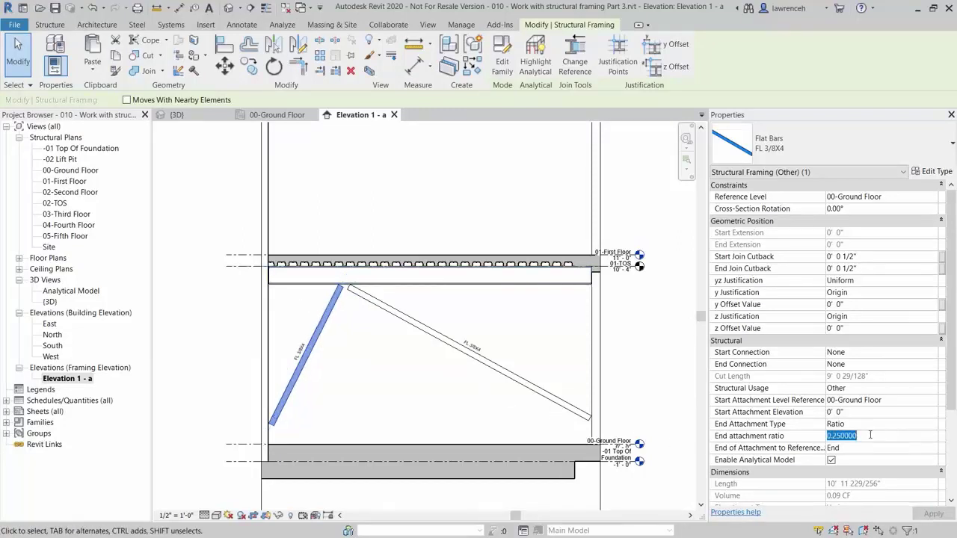
{"action": "type", "text": "1"}
{"action": "key", "text": "Return"}
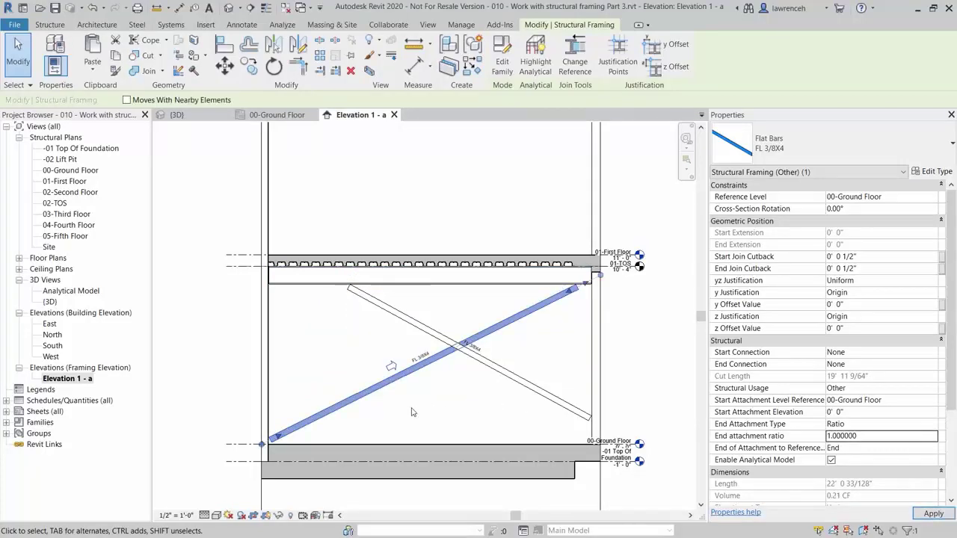
{"action": "left_click", "coordinate": [438, 414]}
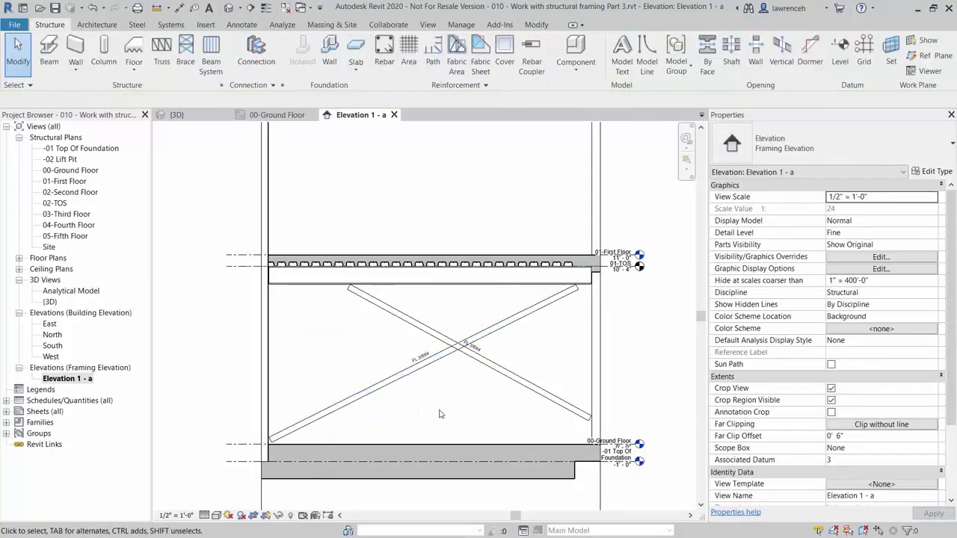
Set the start attachment of the flat bar brace from grid C to the 00-Ground Floor level with an elevation of 0.
{"action": "left_click", "coordinate": [530, 388]}
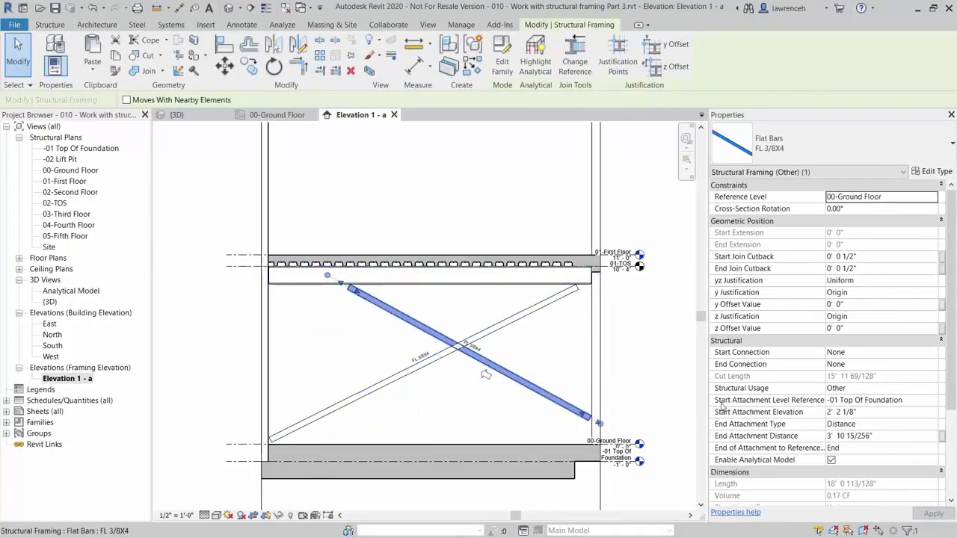
{"action": "left_click", "coordinate": [920, 400]}
{"action": "left_click", "coordinate": [932, 400]}
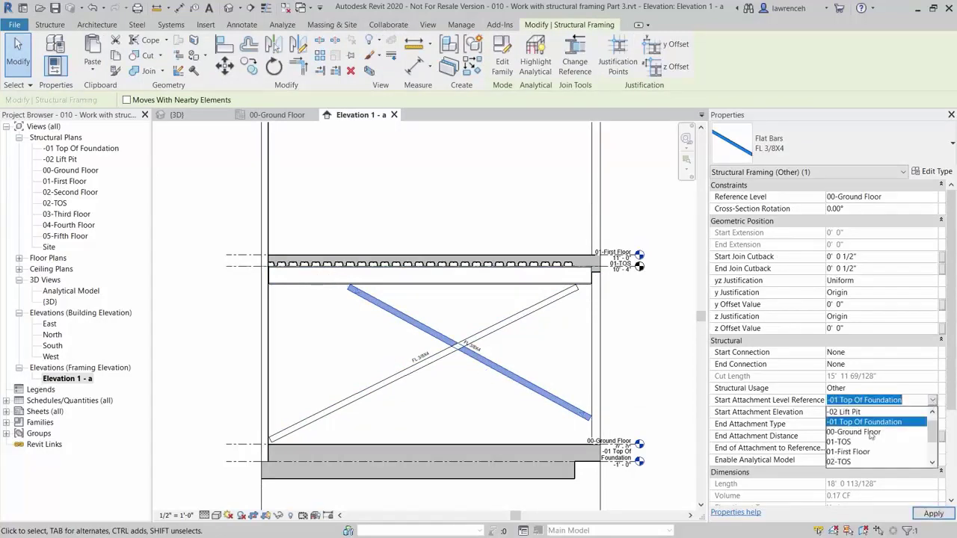
{"action": "left_click", "coordinate": [870, 433]}
{"action": "left_click", "coordinate": [880, 414]}
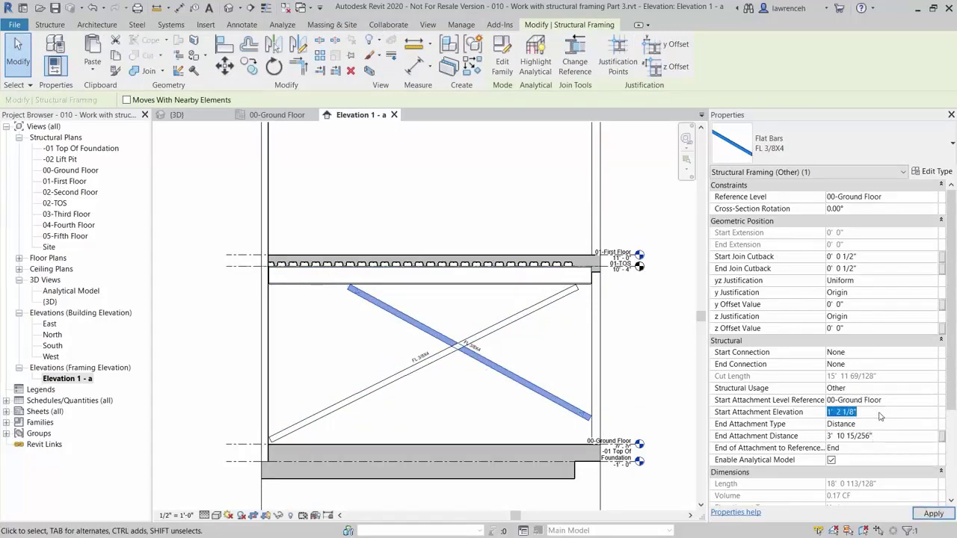
{"action": "type", "text": "0"}
Change the grid C brace's end attachment type to Ratio and set its end attachment ratio to 0.
{"action": "left_click", "coordinate": [909, 423]}
{"action": "left_click", "coordinate": [931, 424]}
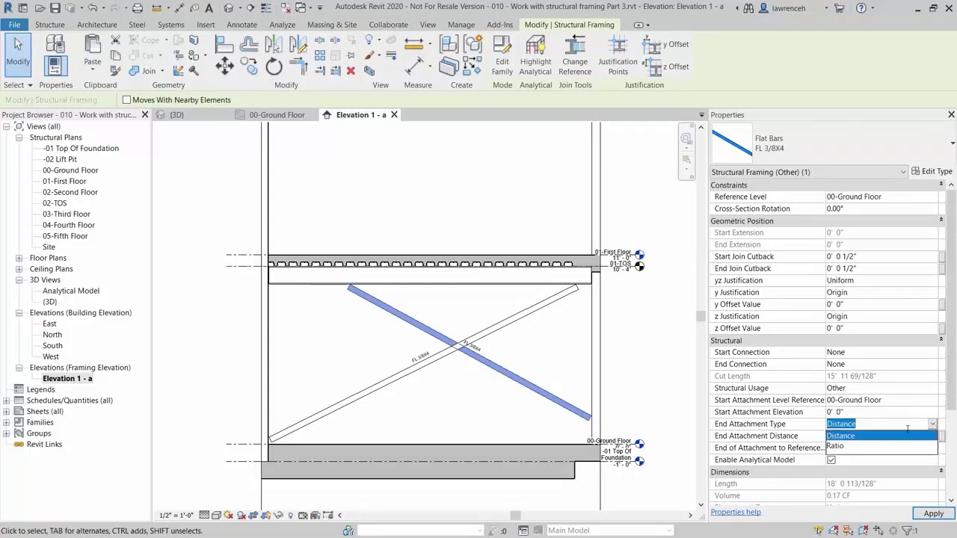
{"action": "left_click", "coordinate": [853, 446]}
{"action": "left_click", "coordinate": [871, 436]}
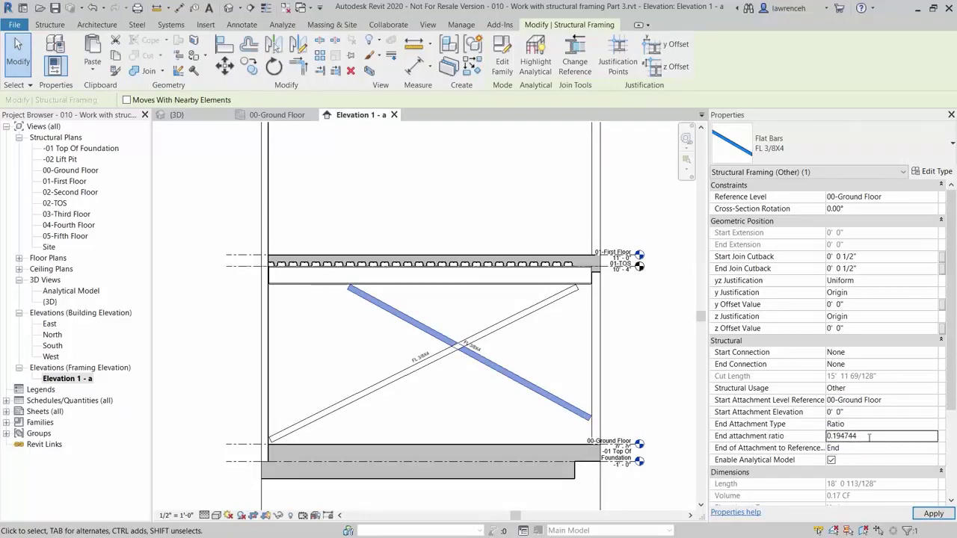
{"action": "type", "text": "0"}
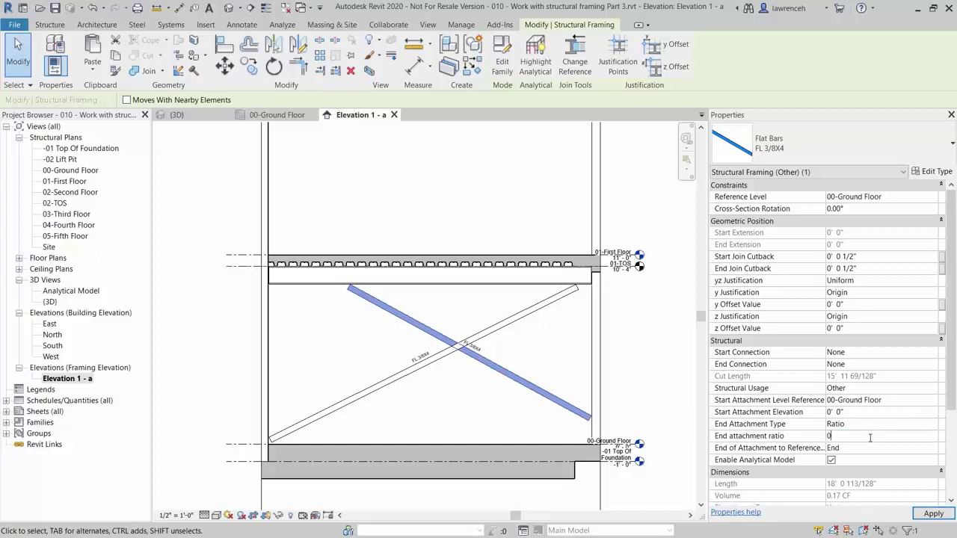
{"action": "key", "text": "Return"}
{"action": "left_click", "coordinate": [444, 421]}
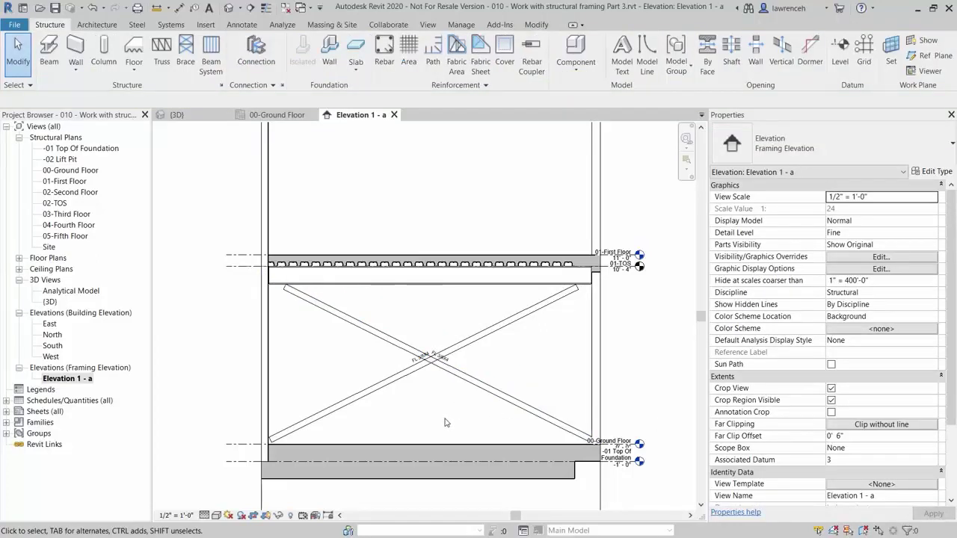
In the 3D view, set the y offset value of the FL 3/8X4 brace that starts at the concrete column's base to 3/8".
{"action": "left_click", "coordinate": [201, 118]}
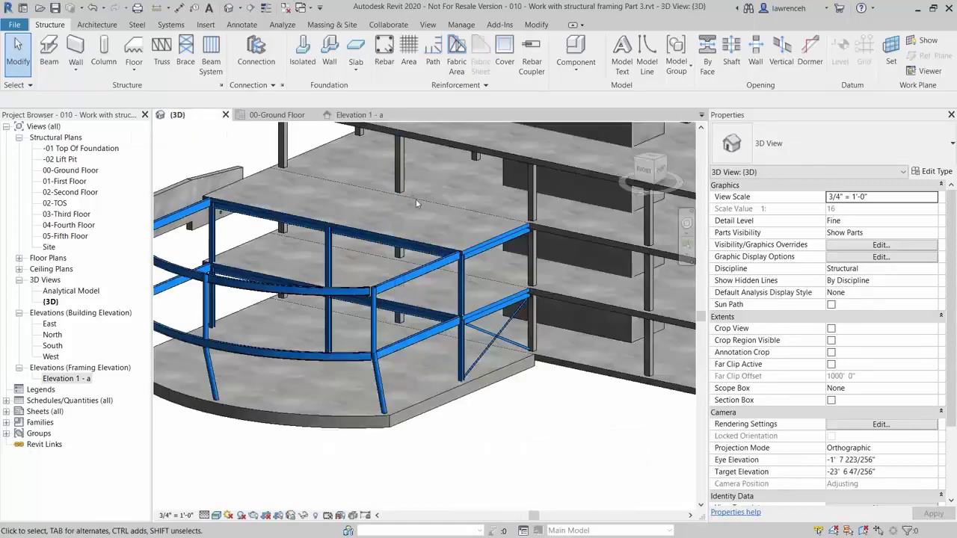
{"action": "scroll", "coordinate": [519, 347], "scroll_direction": "up", "scroll_amount": 4}
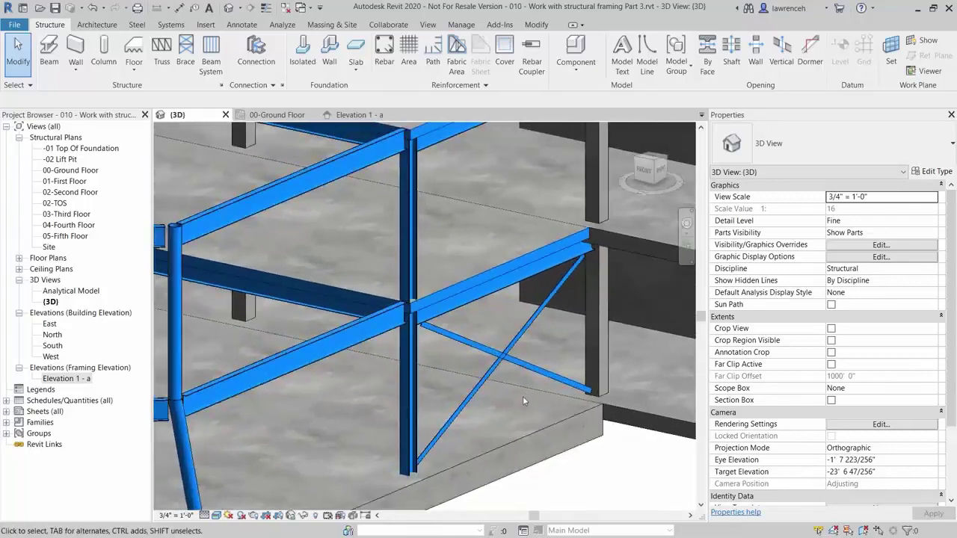
{"action": "middle_click_drag", "start_coordinate": [523, 396], "coordinate": [494, 386], "text": "shift"}
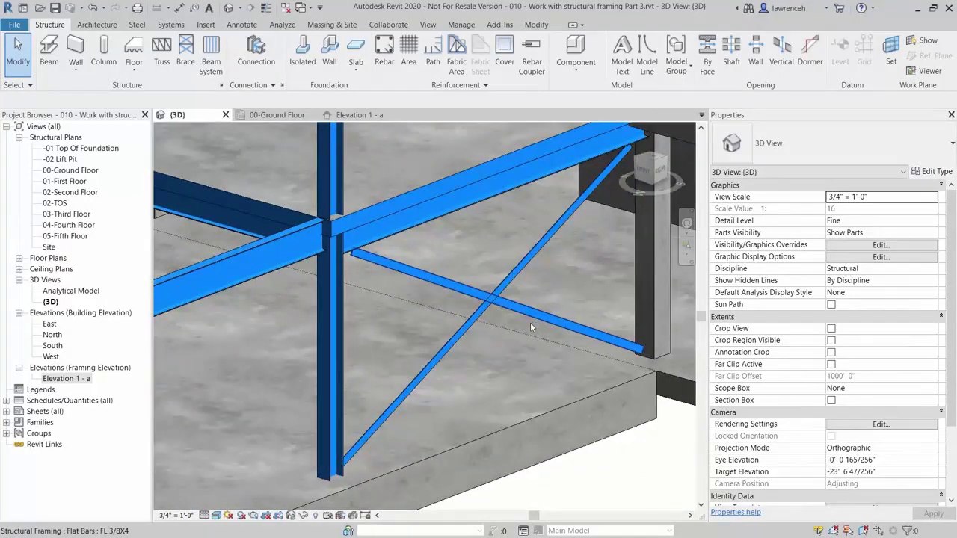
{"action": "scroll", "coordinate": [487, 306], "scroll_direction": "up", "scroll_amount": 3}
{"action": "scroll", "coordinate": [482, 314], "scroll_direction": "down", "scroll_amount": 3}
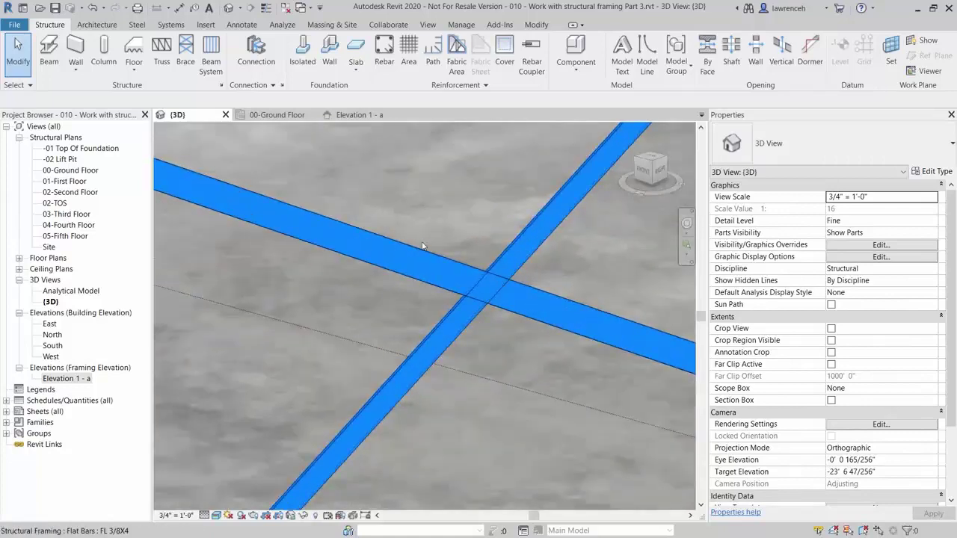
{"action": "scroll", "coordinate": [483, 323], "scroll_direction": "up", "scroll_amount": 2}
{"action": "scroll", "coordinate": [493, 329], "scroll_direction": "down", "scroll_amount": 2}
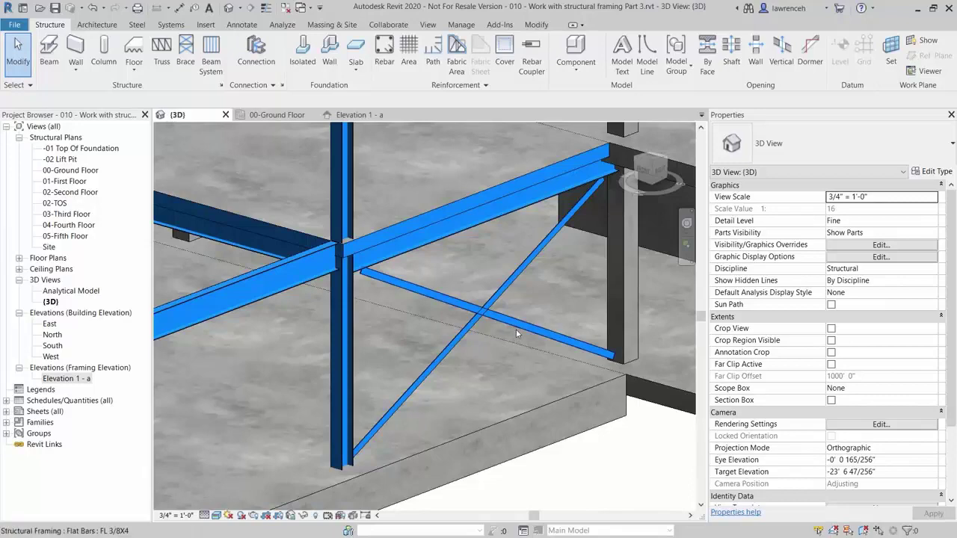
{"action": "left_click", "coordinate": [516, 335]}
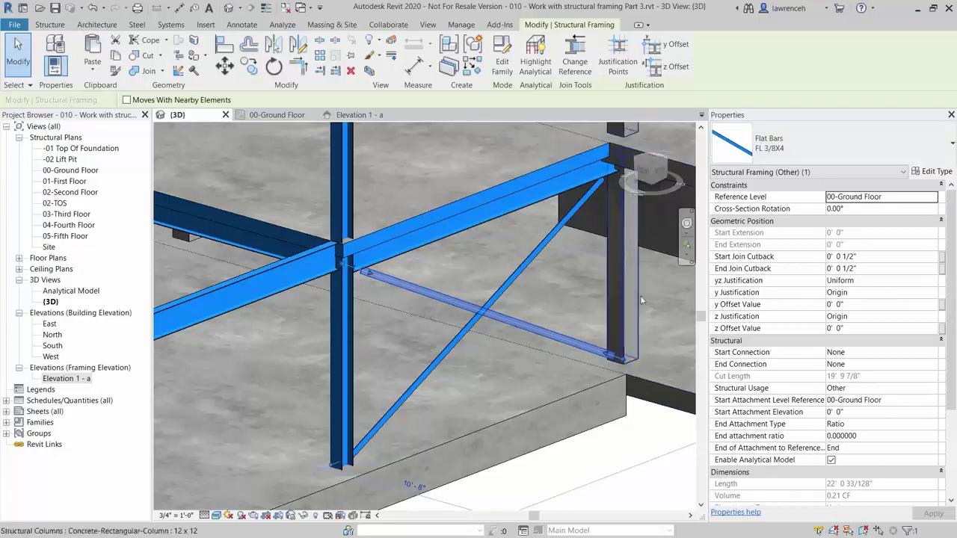
{"action": "left_click", "coordinate": [866, 306]}
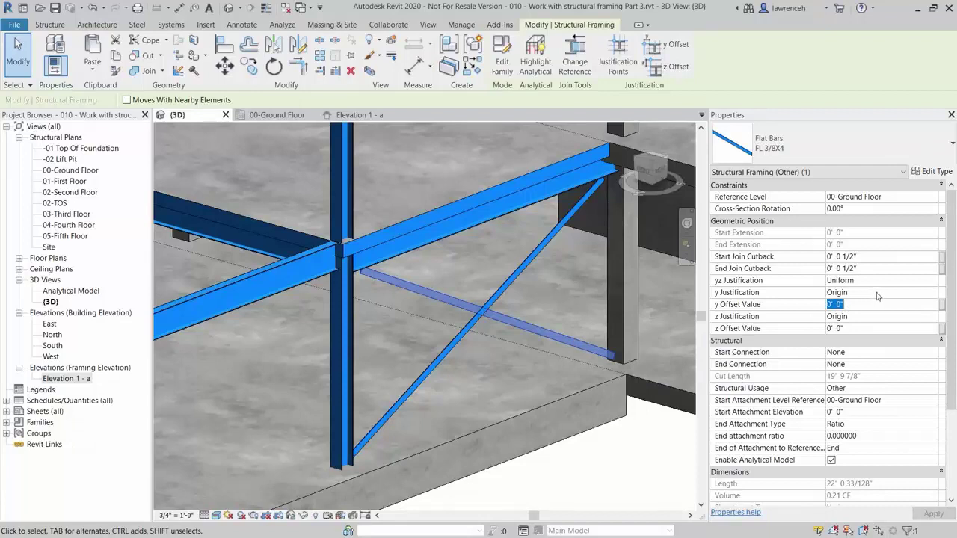
{"action": "type", "text": "3/8"}
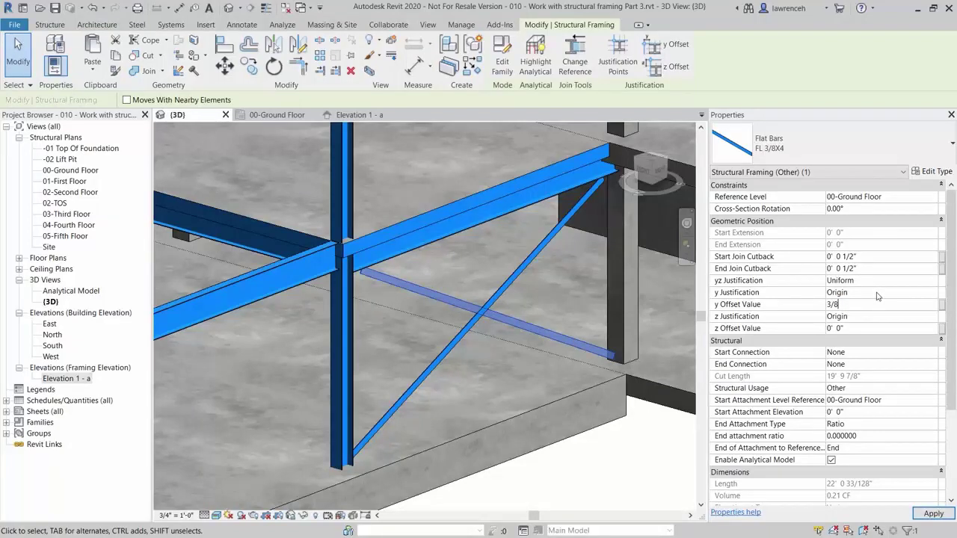
{"action": "key", "text": "Return"}
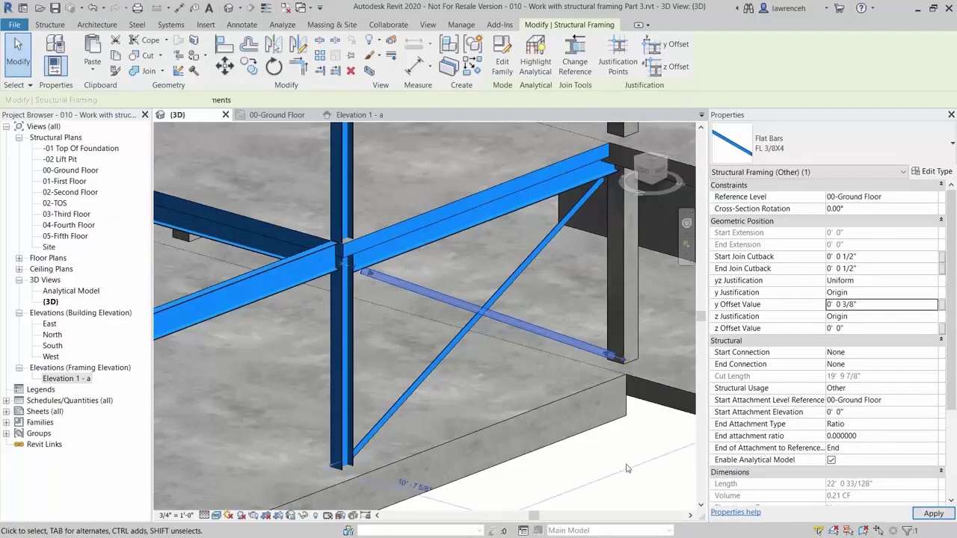
{"action": "left_click", "coordinate": [609, 462]}
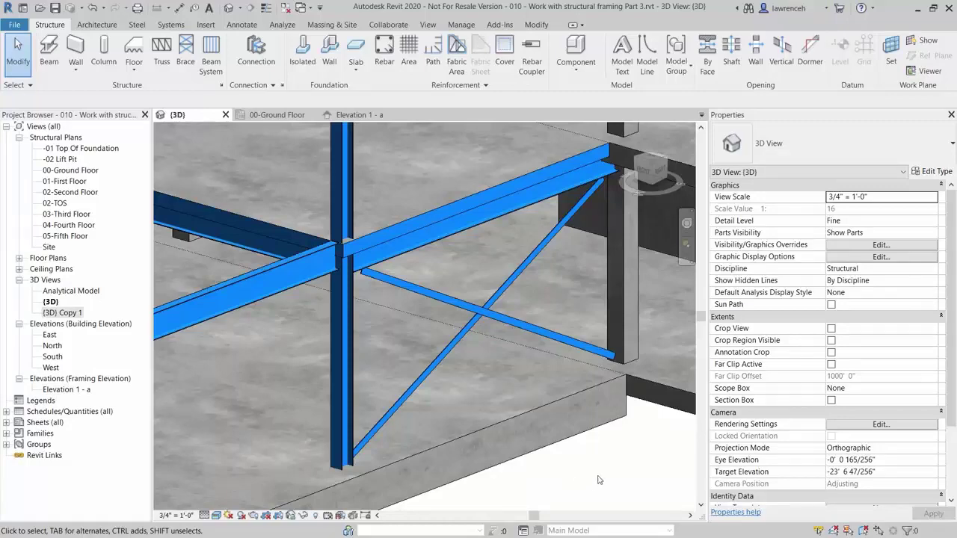
Add an HSS3.500X0.203 round tube brace about 30' long across the roof framing bay beside the trusses, from its outer corner to the opposite beam.
{"action": "scroll", "coordinate": [568, 468], "scroll_direction": "down", "scroll_amount": 6}
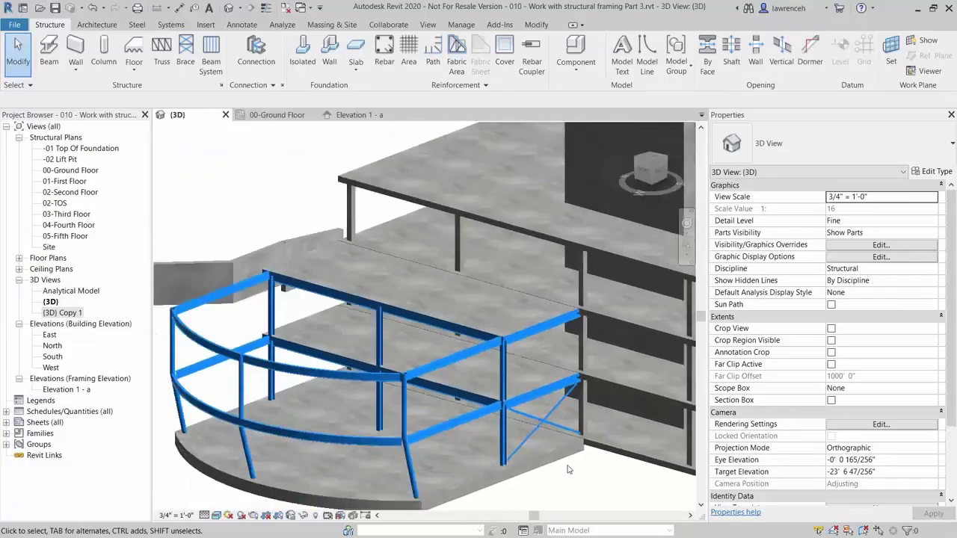
{"action": "middle_click_drag", "start_coordinate": [310, 436], "coordinate": [187, 479]}
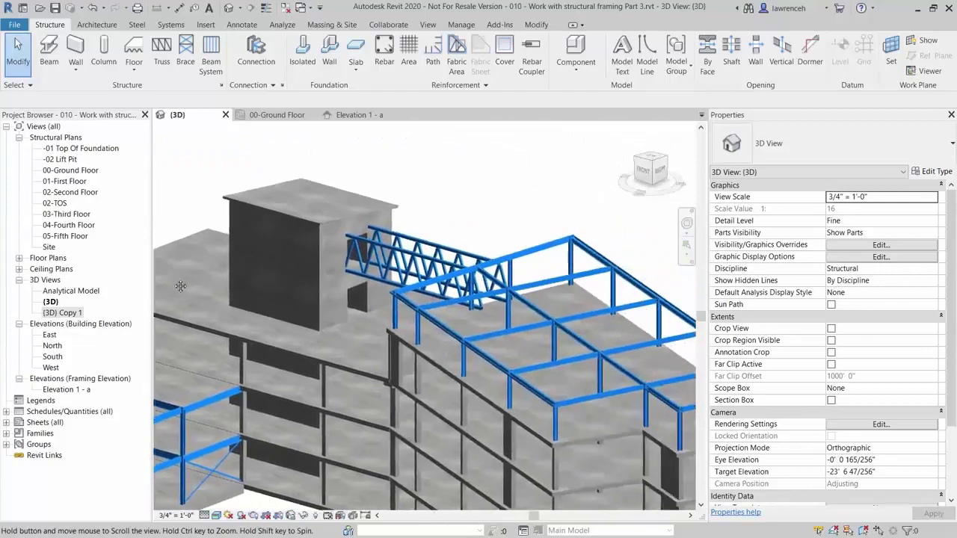
{"action": "scroll", "coordinate": [506, 279], "scroll_direction": "up", "scroll_amount": 5}
{"action": "middle_click_drag", "start_coordinate": [506, 279], "coordinate": [469, 293], "text": "shift"}
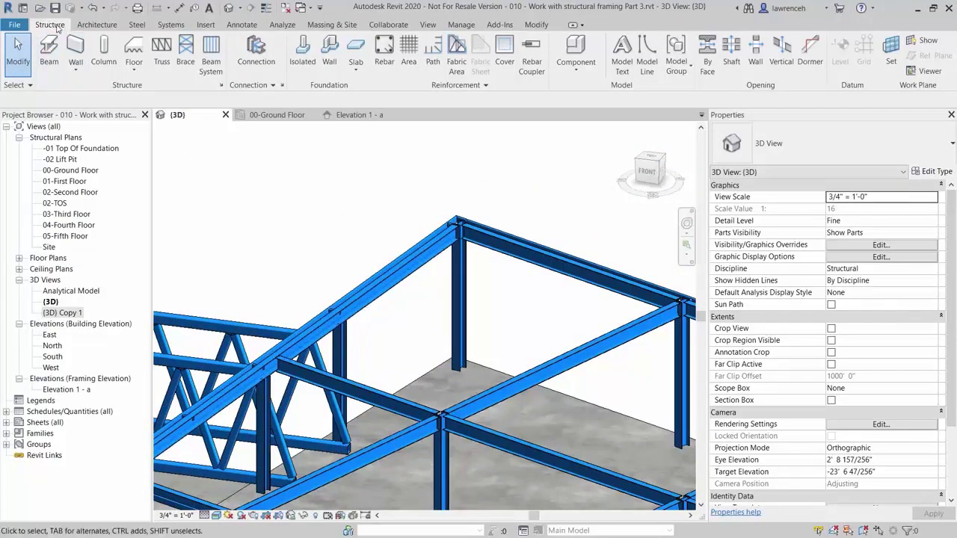
{"action": "left_click", "coordinate": [189, 58]}
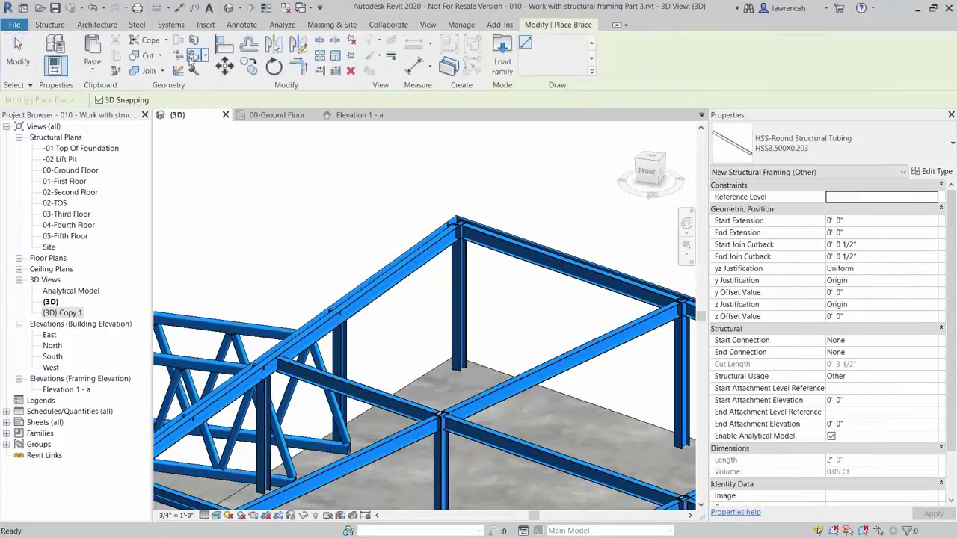
{"action": "left_click", "coordinate": [915, 140]}
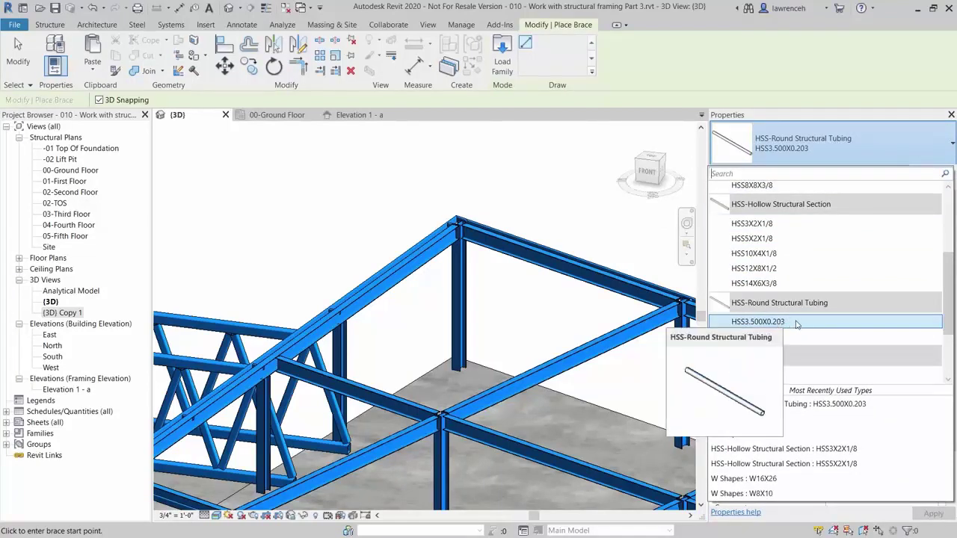
{"action": "left_click", "coordinate": [796, 323]}
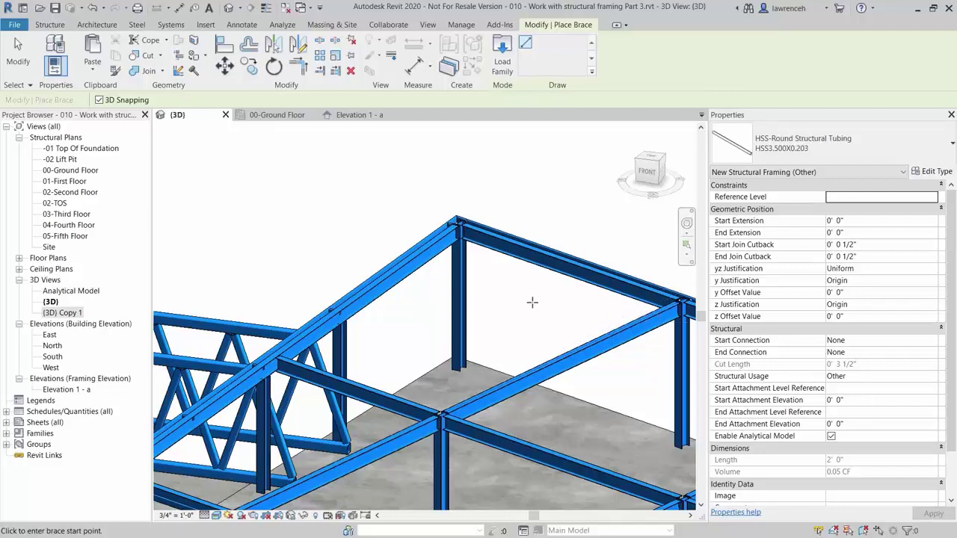
{"action": "left_click", "coordinate": [453, 226]}
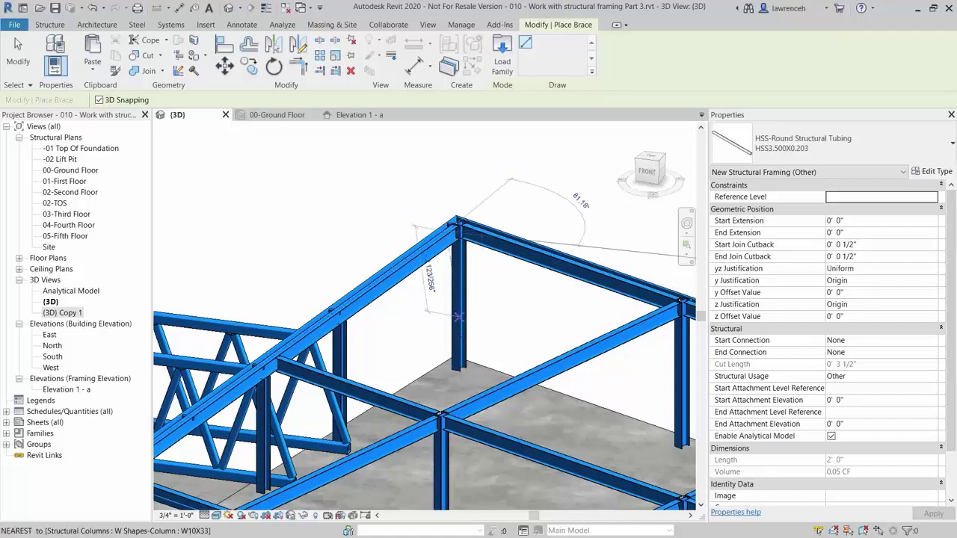
{"action": "left_click", "coordinate": [449, 409]}
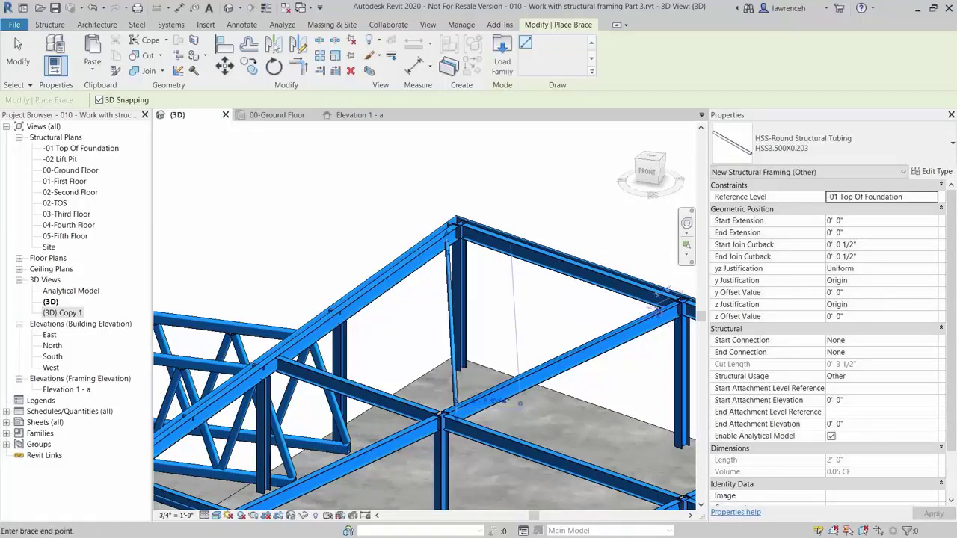
Add a second HSS3.500X0.203 brace about 25' long across the same roof bay, crossing the first, and finish placing braces.
{"action": "left_click", "coordinate": [643, 312]}
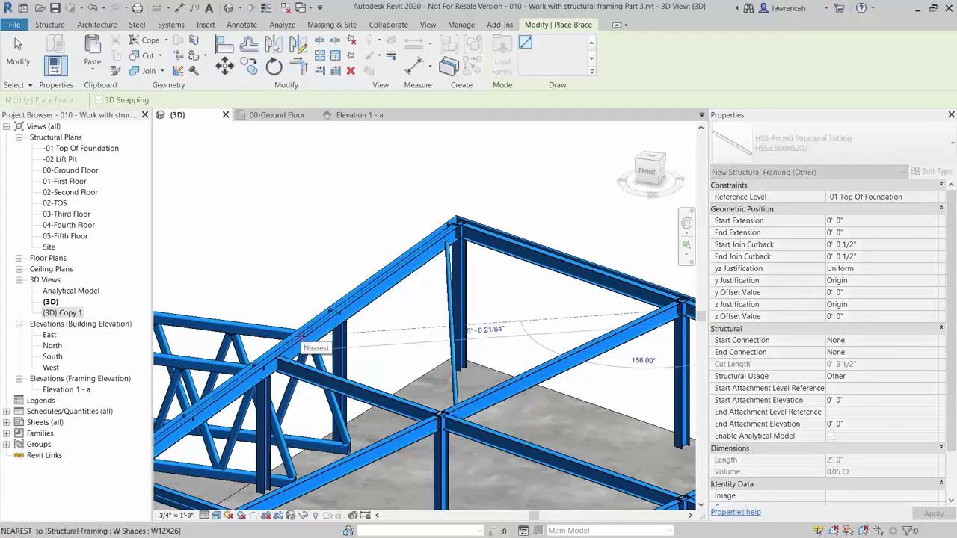
{"action": "left_click", "coordinate": [308, 343]}
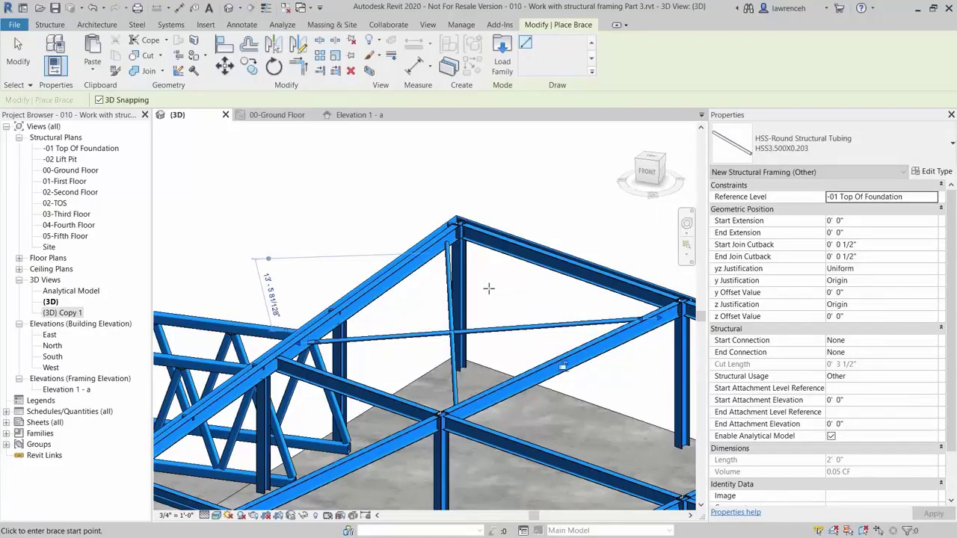
{"action": "right_click", "coordinate": [342, 199]}
{"action": "left_click", "coordinate": [359, 207]}
{"action": "right_click", "coordinate": [359, 208]}
{"action": "left_click", "coordinate": [366, 215]}
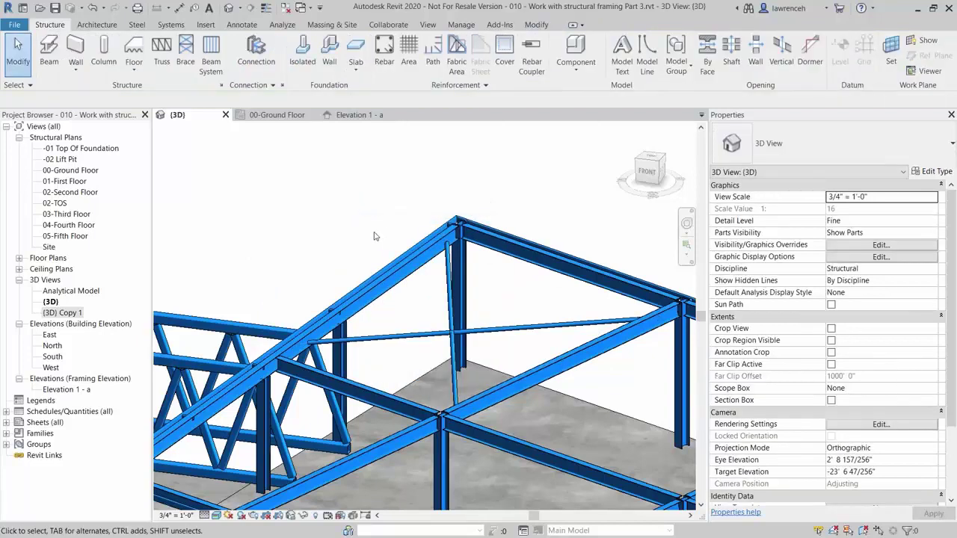
Change the shorter roof brace's start attachment type to Ratio and set its start attachment ratio to 0.
{"action": "middle_click_drag", "start_coordinate": [377, 233], "coordinate": [410, 253], "text": "shift"}
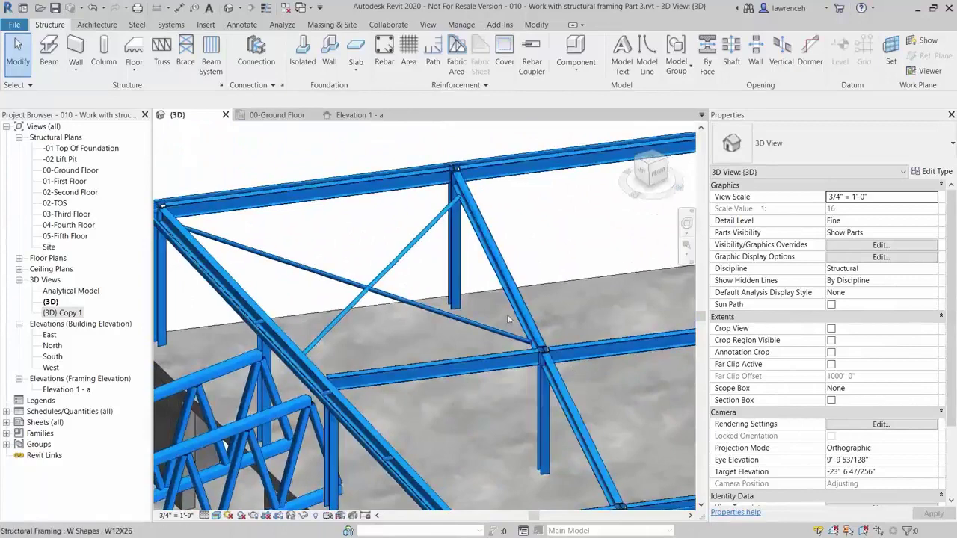
{"action": "left_click", "coordinate": [409, 252]}
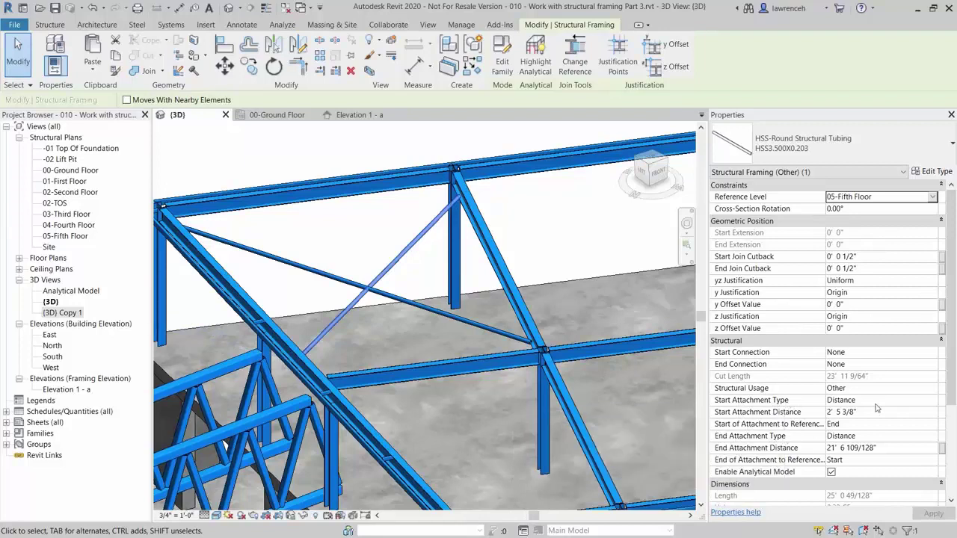
{"action": "left_click", "coordinate": [918, 399]}
{"action": "left_click", "coordinate": [933, 404]}
{"action": "left_click", "coordinate": [865, 430]}
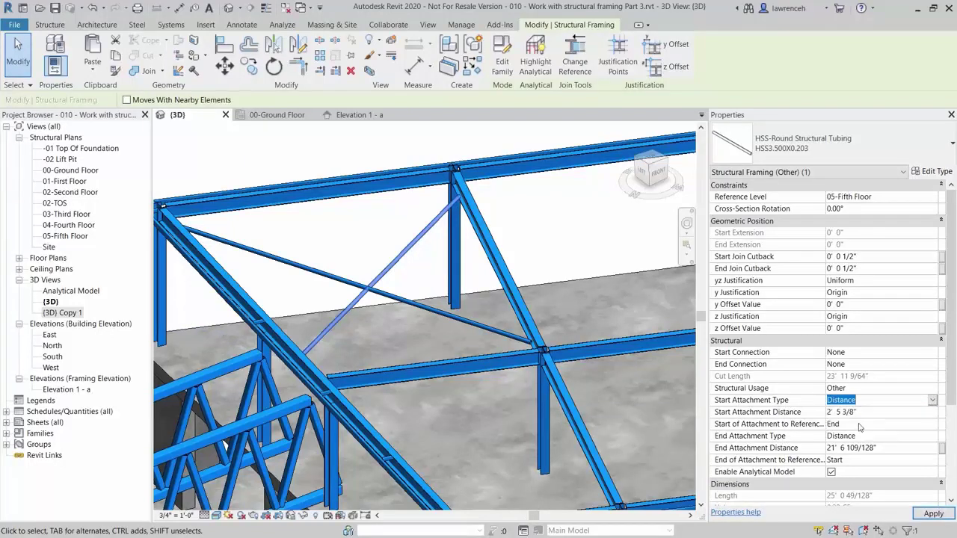
{"action": "left_click", "coordinate": [878, 412]}
{"action": "type", "text": "0"}
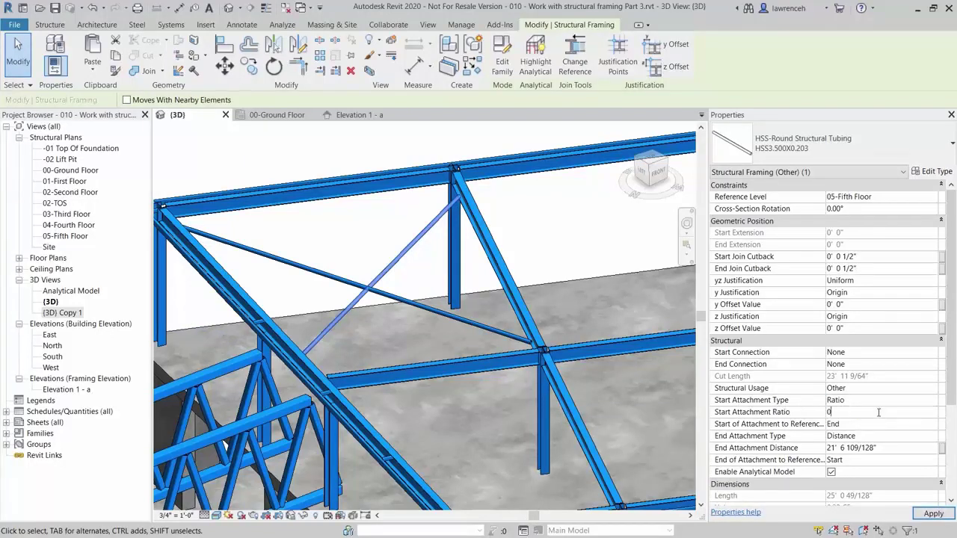
{"action": "key", "text": "Return"}
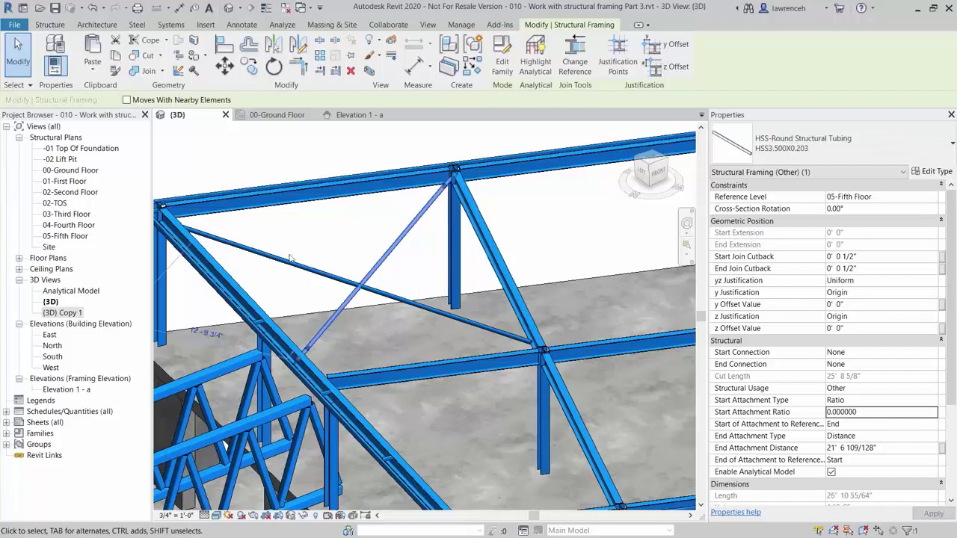
Change the longer roof brace's end attachment type to Ratio and set its end attachment ratio to 0.
{"action": "left_click", "coordinate": [311, 257]}
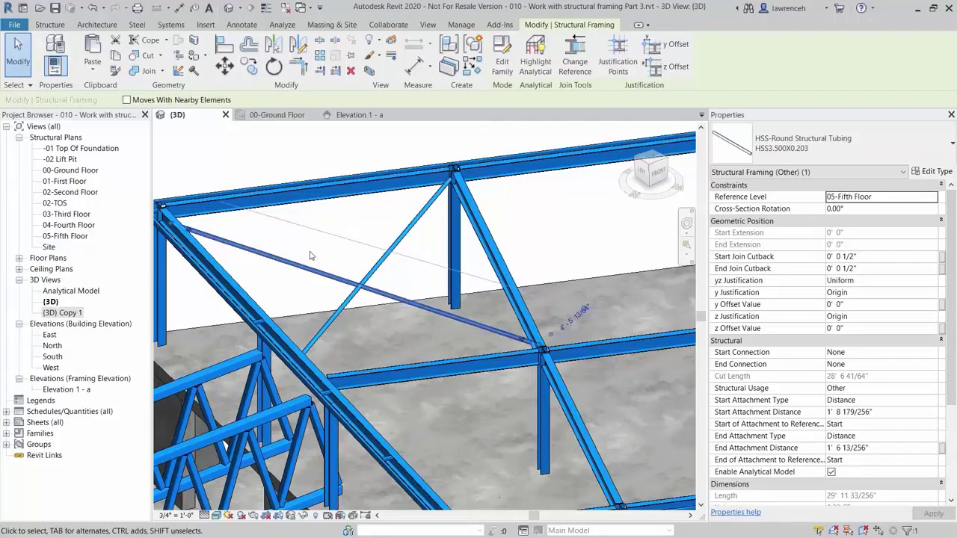
{"action": "left_click", "coordinate": [866, 439]}
{"action": "left_click", "coordinate": [867, 438]}
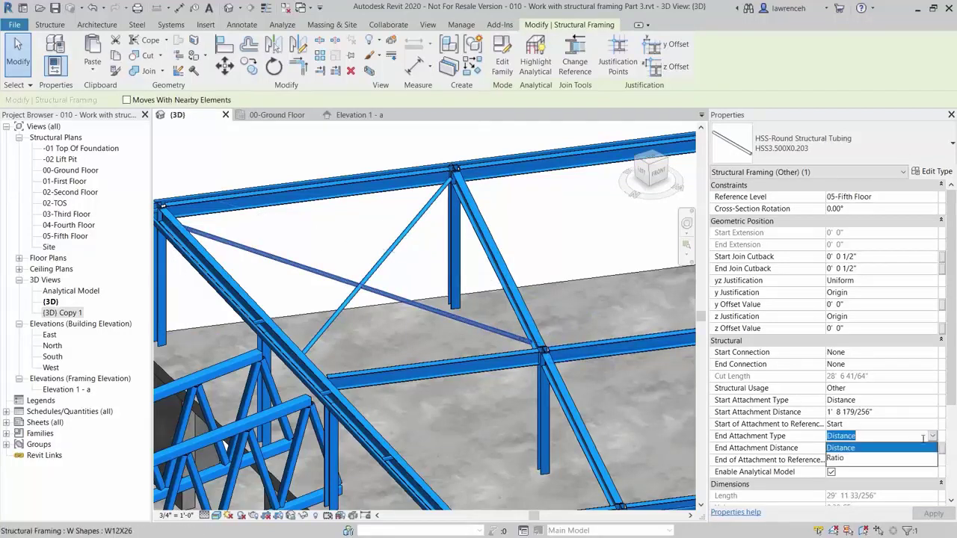
{"action": "left_click", "coordinate": [861, 458]}
{"action": "left_click", "coordinate": [869, 448]}
{"action": "type", "text": "0"}
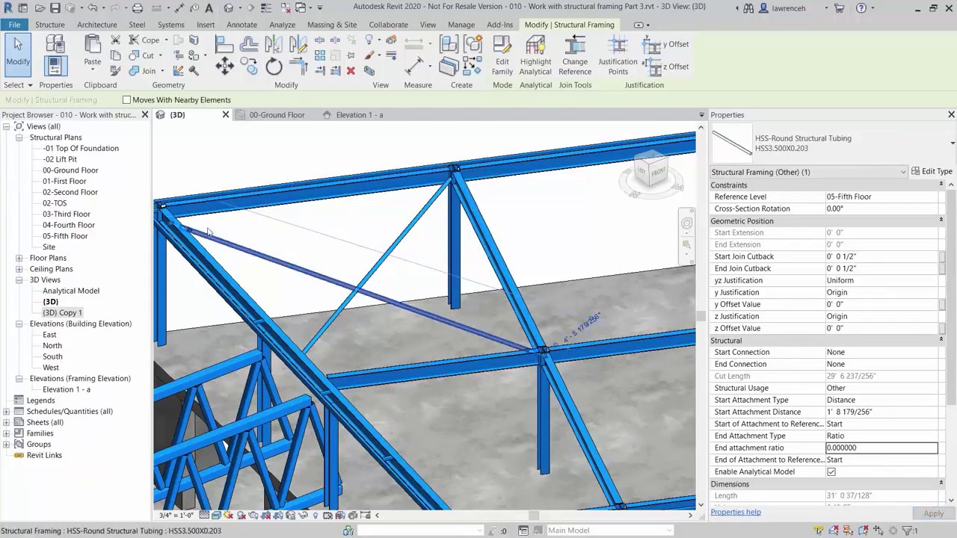
Change the longer roof brace's start attachment type to Ratio and set its start attachment ratio to 0.
{"action": "left_click", "coordinate": [871, 404]}
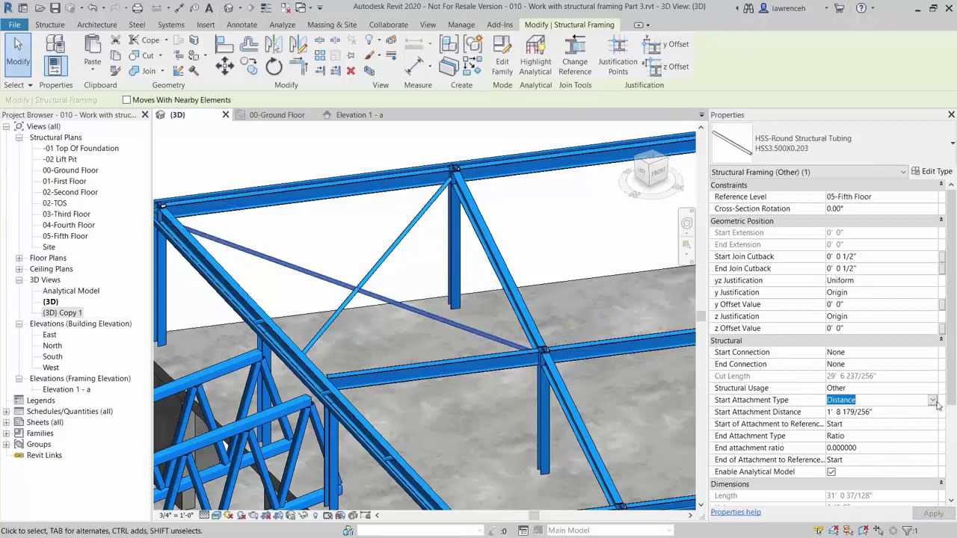
{"action": "left_click", "coordinate": [871, 404]}
{"action": "left_click", "coordinate": [867, 423]}
{"action": "double_click", "coordinate": [875, 413]}
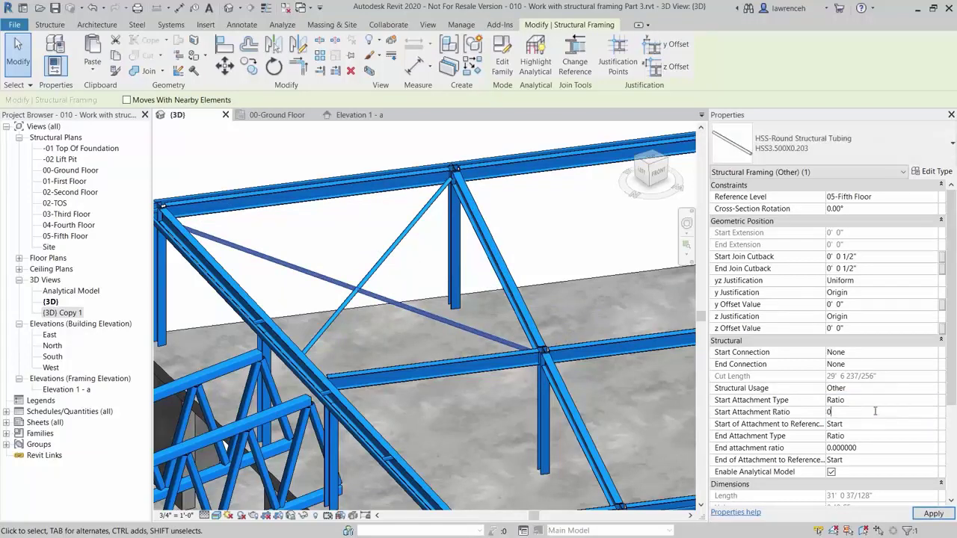
{"action": "type", "text": "000000"}
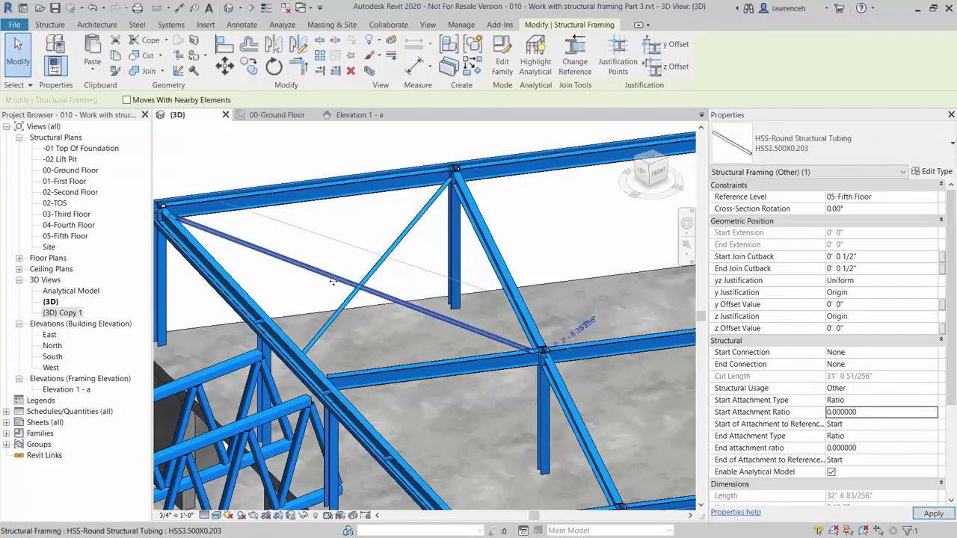
Examine from above where the roof braces meet the surrounding framing, and check the extent of the W12X26 girder beside the trusses.
{"action": "middle_click_drag", "start_coordinate": [397, 279], "coordinate": [508, 269], "text": "shift"}
{"action": "scroll", "coordinate": [509, 269], "scroll_direction": "up", "scroll_amount": 5}
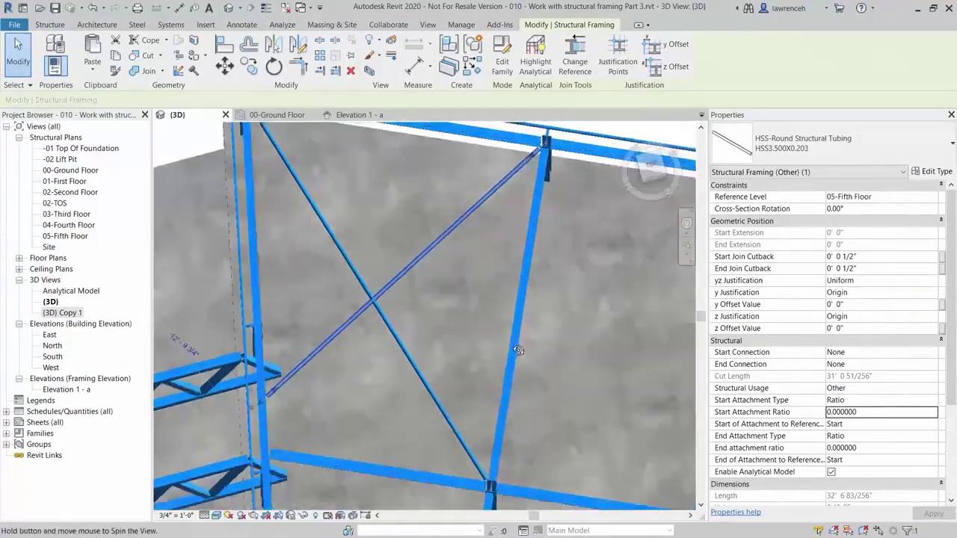
{"action": "middle_click_drag", "start_coordinate": [494, 362], "coordinate": [467, 285], "text": "shift"}
{"action": "left_click", "coordinate": [379, 347]}
{"action": "scroll", "coordinate": [379, 348], "scroll_direction": "down", "scroll_amount": 3}
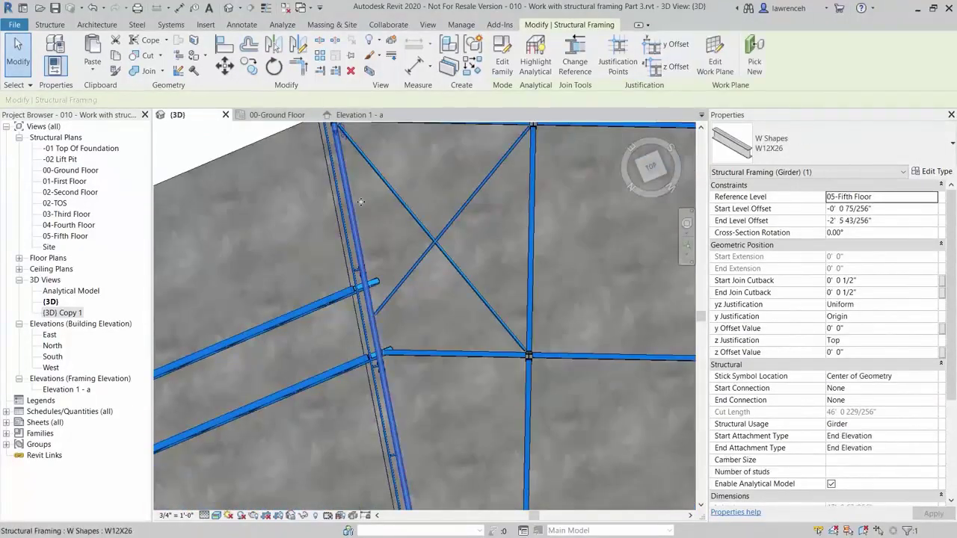
{"action": "middle_click_drag", "start_coordinate": [380, 347], "coordinate": [422, 318], "text": "shift"}
{"action": "middle_click_drag", "start_coordinate": [430, 431], "coordinate": [422, 319], "text": "shift"}
{"action": "scroll", "coordinate": [421, 318], "scroll_direction": "up", "scroll_amount": 5}
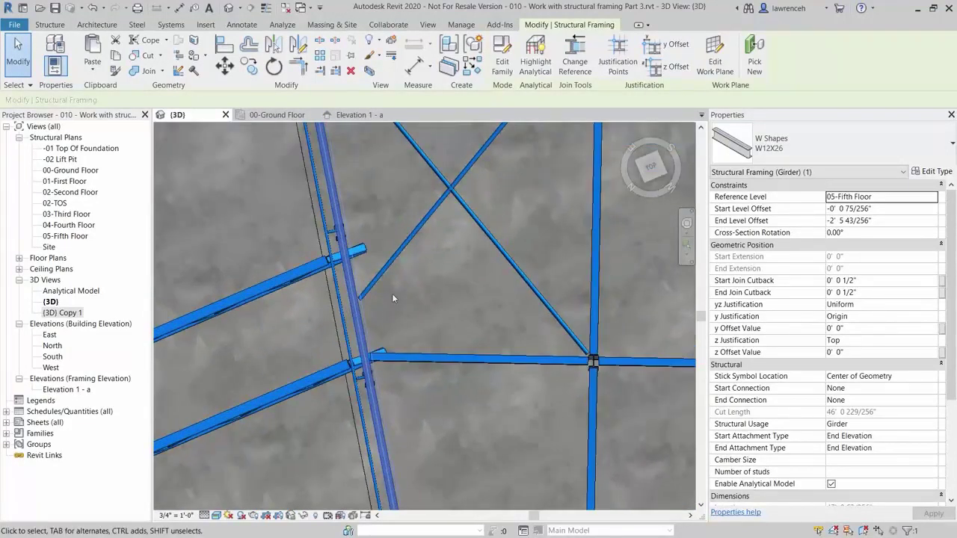
{"action": "middle_click_drag", "start_coordinate": [392, 298], "coordinate": [407, 358]}
{"action": "scroll", "coordinate": [393, 280], "scroll_direction": "down", "scroll_amount": 2}
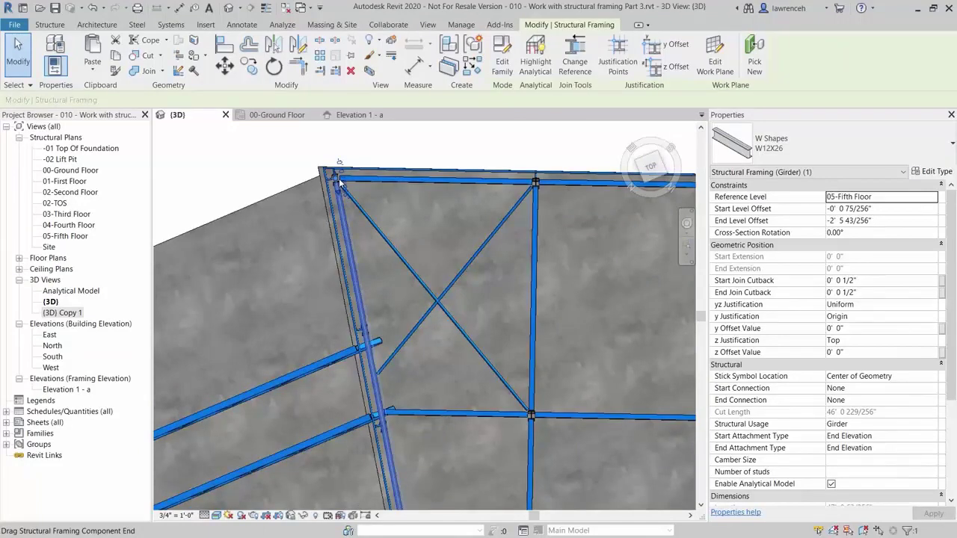
{"action": "left_click", "coordinate": [427, 141]}
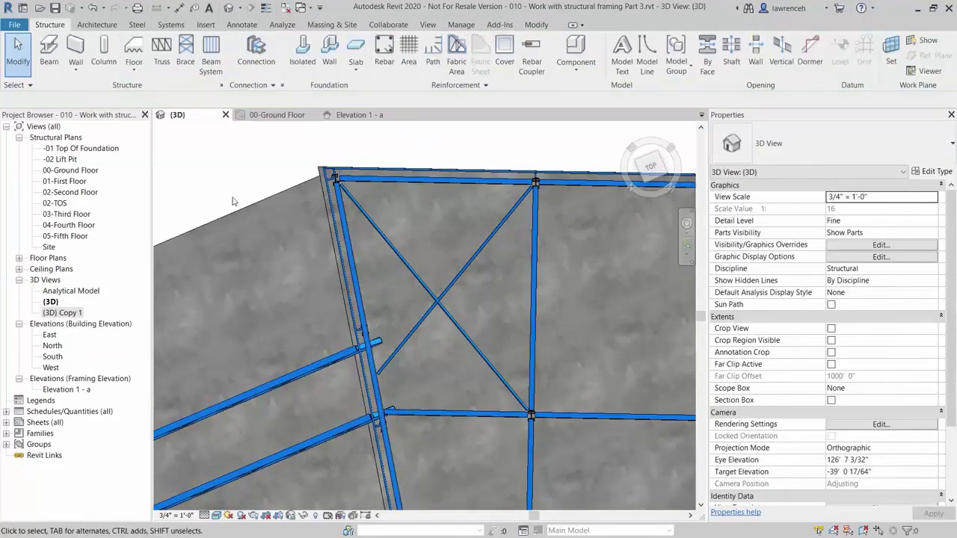
Open the 05-Fifth Floor structural plan at the braced roof bay beside the trusses.
{"action": "double_click", "coordinate": [71, 237]}
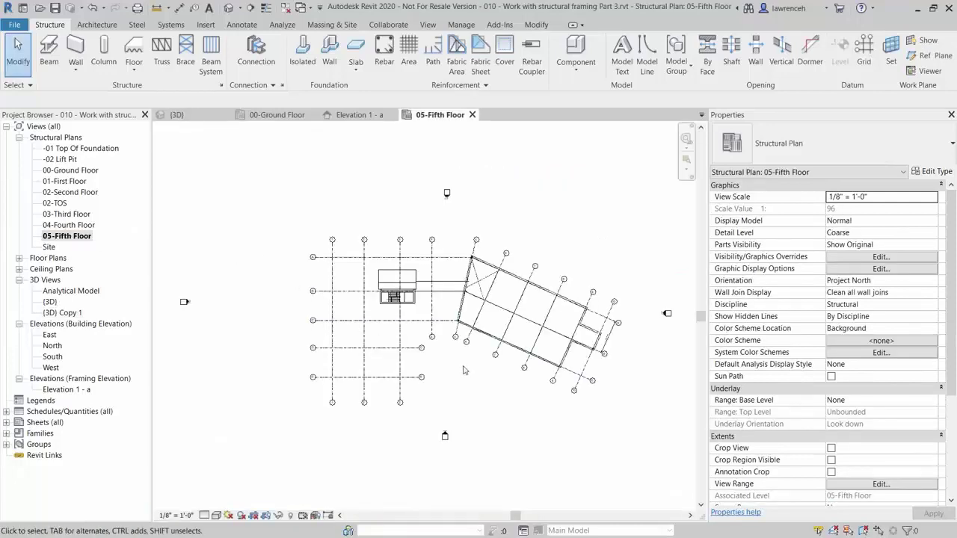
{"action": "scroll", "coordinate": [470, 272], "scroll_direction": "up", "scroll_amount": 5}
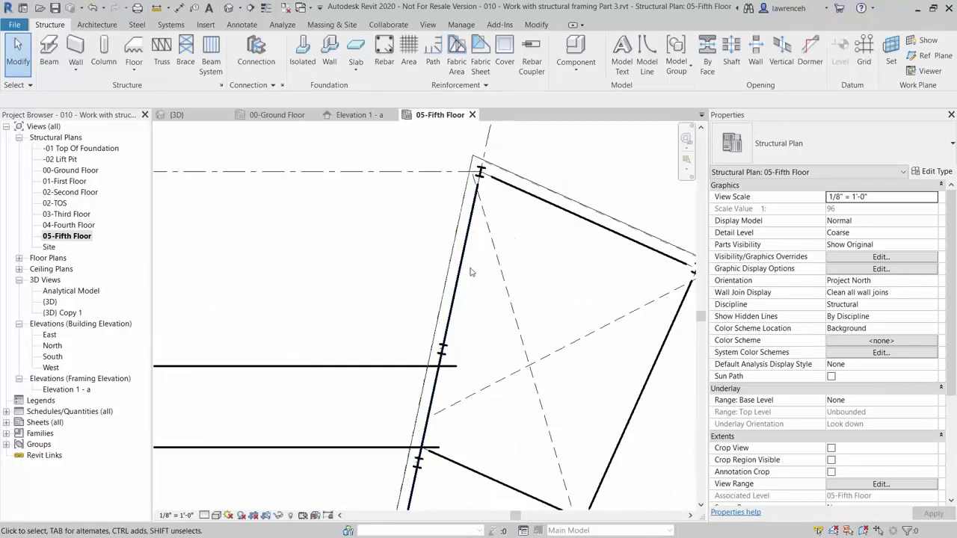
{"action": "middle_click_drag", "start_coordinate": [470, 273], "coordinate": [417, 272]}
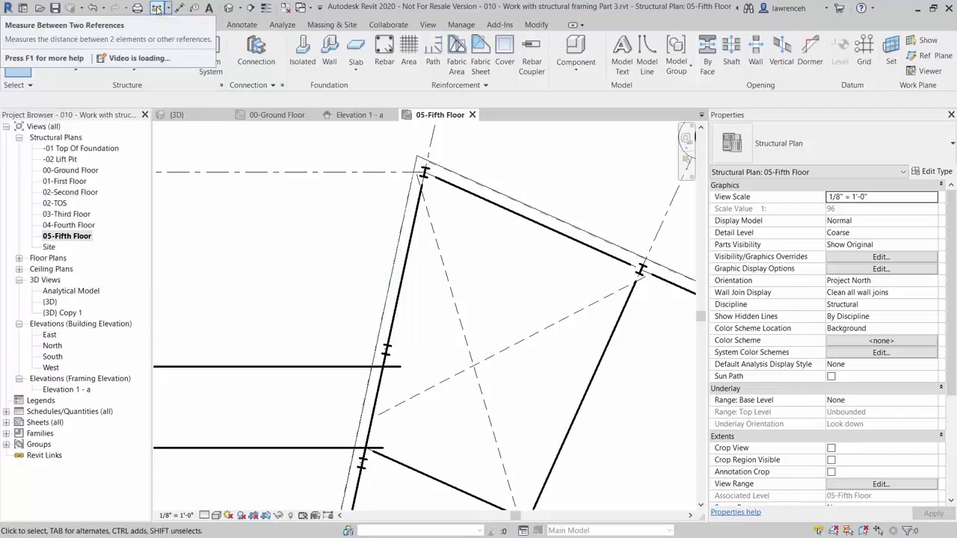
Measure the distance along the girder from the grid 5 corner column to the lower truss and beam intersection.
{"action": "left_click", "coordinate": [157, 9]}
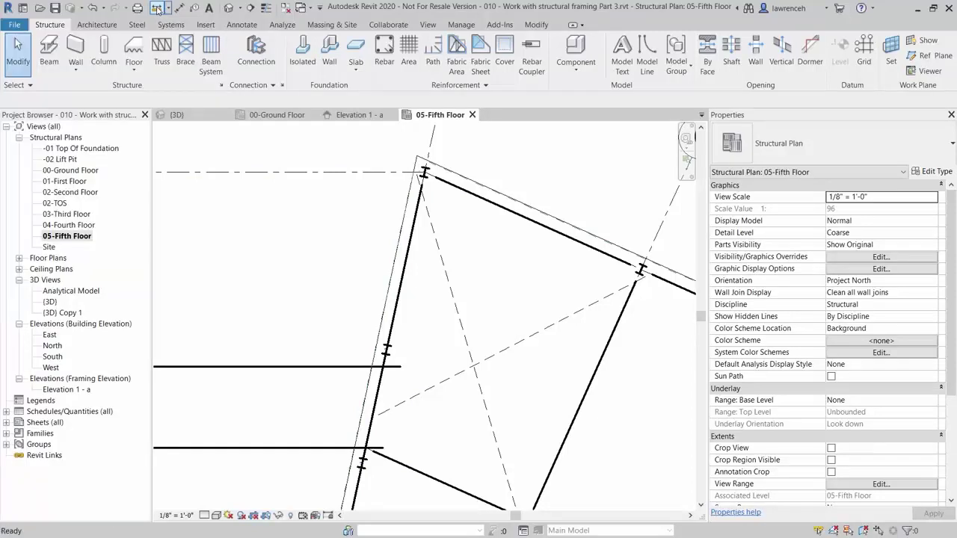
{"action": "scroll", "coordinate": [422, 171], "scroll_direction": "up", "scroll_amount": 4}
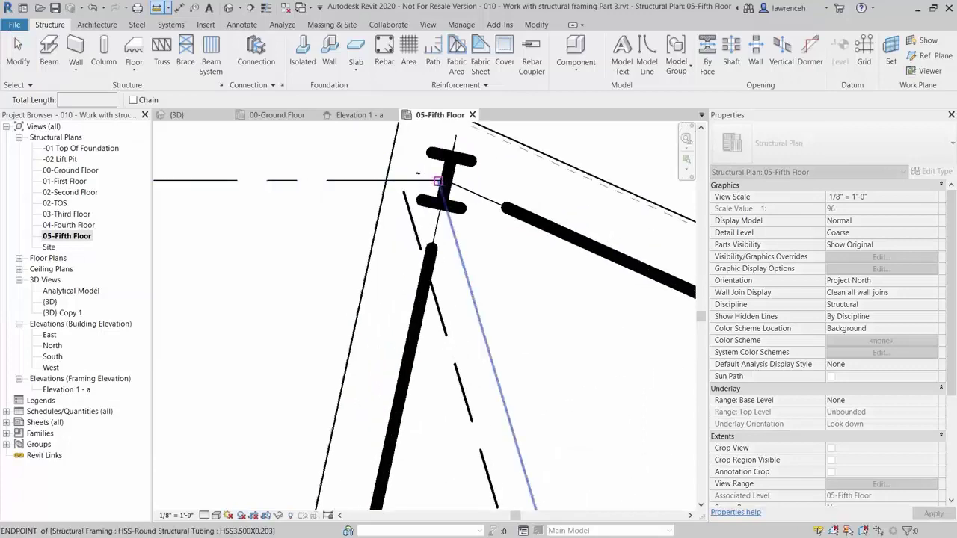
{"action": "left_click", "coordinate": [445, 180]}
{"action": "scroll", "coordinate": [479, 193], "scroll_direction": "down", "scroll_amount": 2}
{"action": "mouse_move", "coordinate": [479, 193]}
{"action": "middle_mouse_down"}
{"action": "mouse_move", "coordinate": [459, 196]}
{"action": "mouse_move", "coordinate": [476, 199]}
{"action": "mouse_move", "coordinate": [470, 209]}
{"action": "middle_mouse_up"}
{"action": "scroll", "coordinate": [403, 386], "scroll_direction": "up", "scroll_amount": 5}
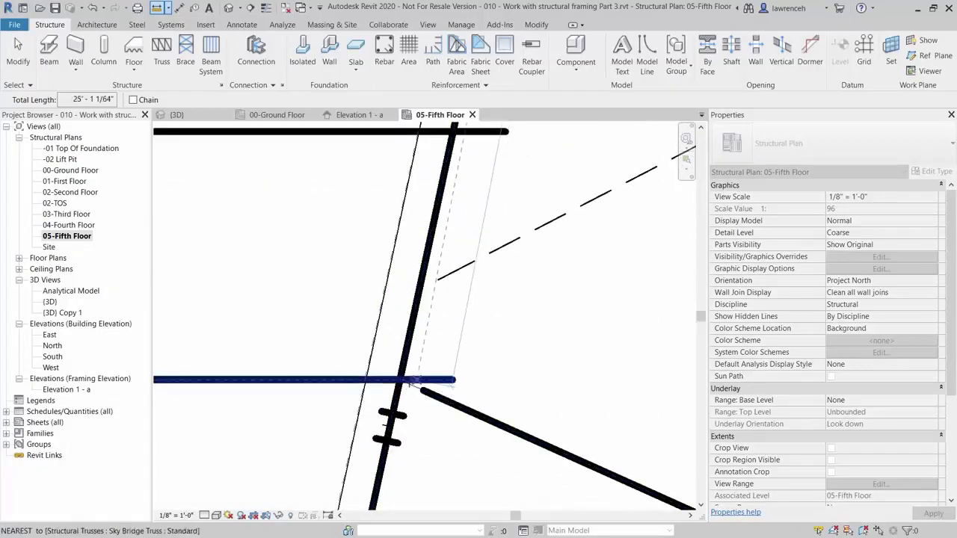
{"action": "left_click", "coordinate": [400, 380]}
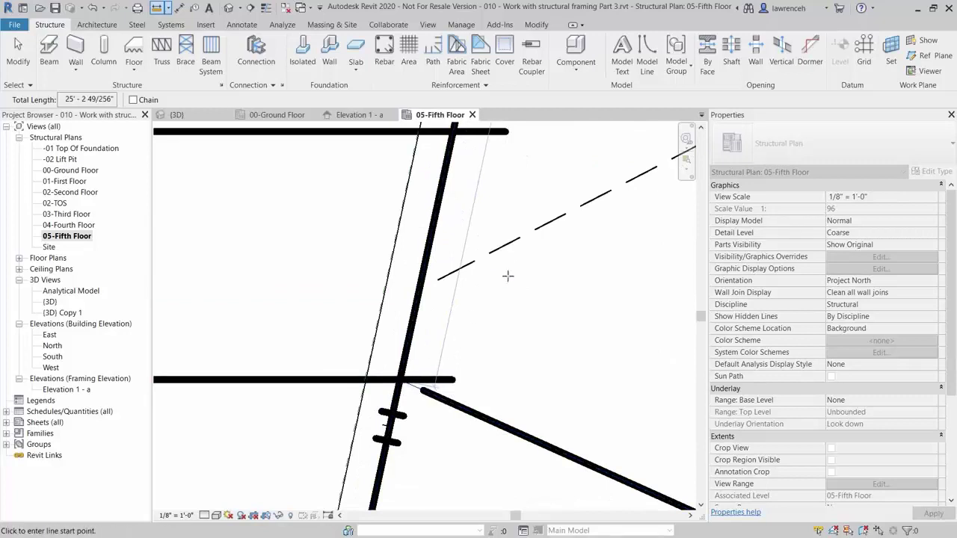
{"action": "middle_click_drag", "start_coordinate": [559, 211], "coordinate": [550, 224]}
{"action": "scroll", "coordinate": [550, 224], "scroll_direction": "up", "scroll_amount": 3}
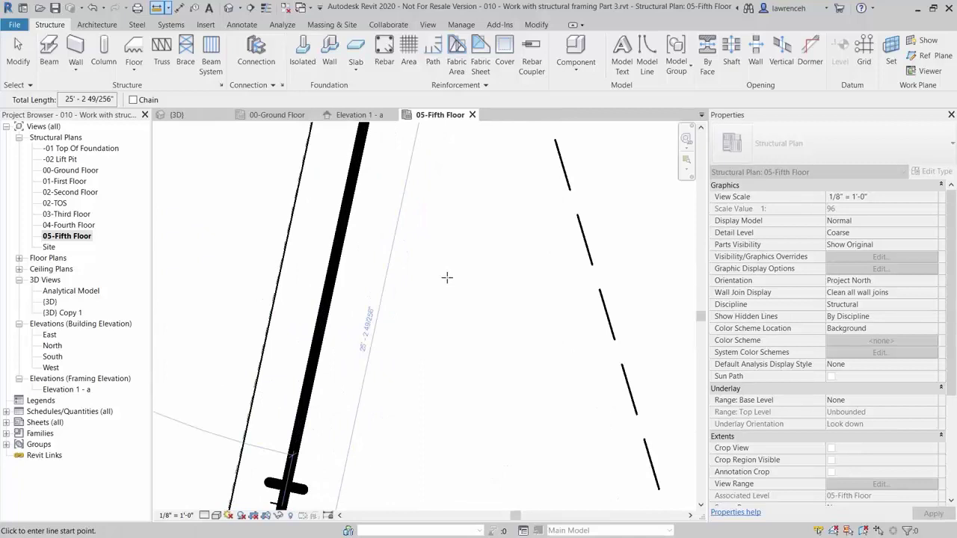
{"action": "scroll", "coordinate": [389, 343], "scroll_direction": "down", "scroll_amount": 5}
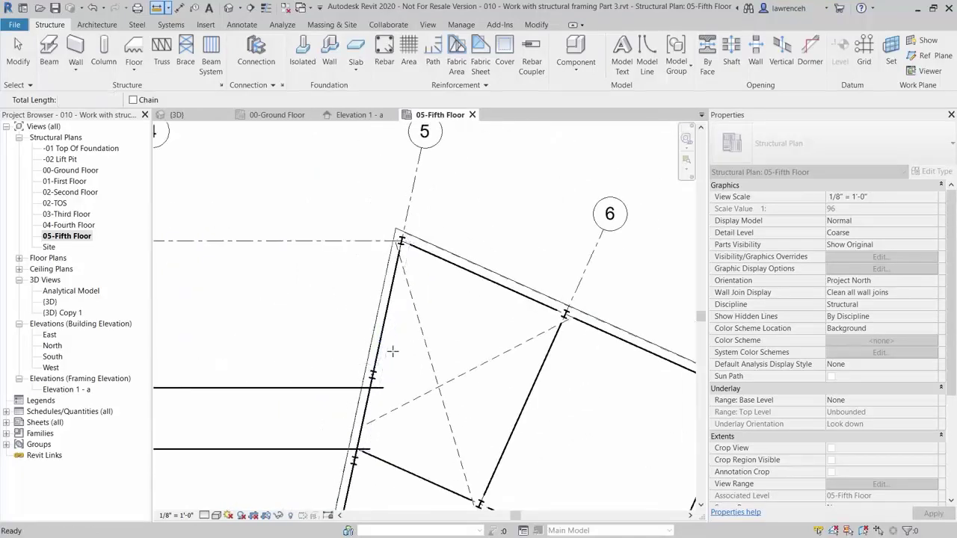
{"action": "key", "text": "Escape"}
Set the end attachment distance of the shorter roof brace to 25' 2 1/4".
{"action": "left_click", "coordinate": [407, 406]}
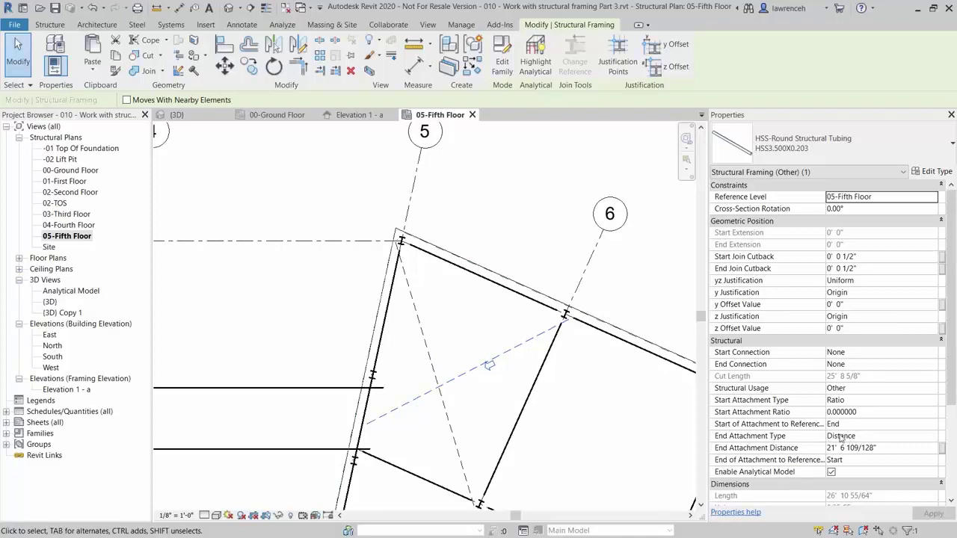
{"action": "left_click", "coordinate": [899, 453]}
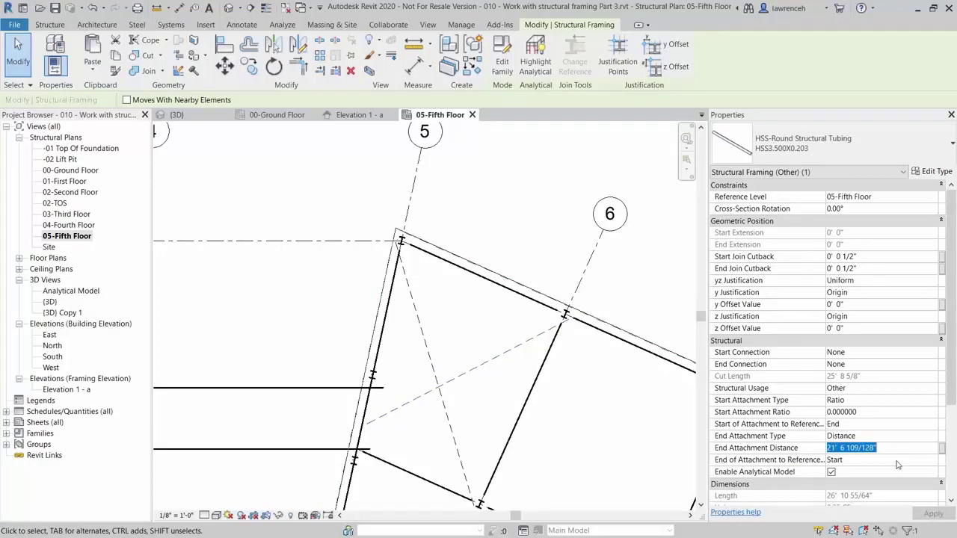
{"action": "type", "text": "25"}
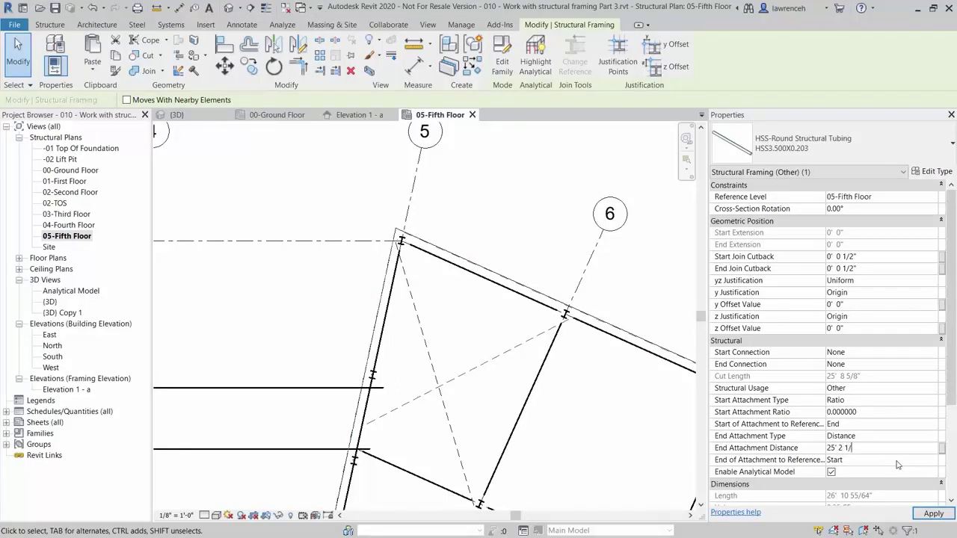
{"action": "key", "text": "Return"}
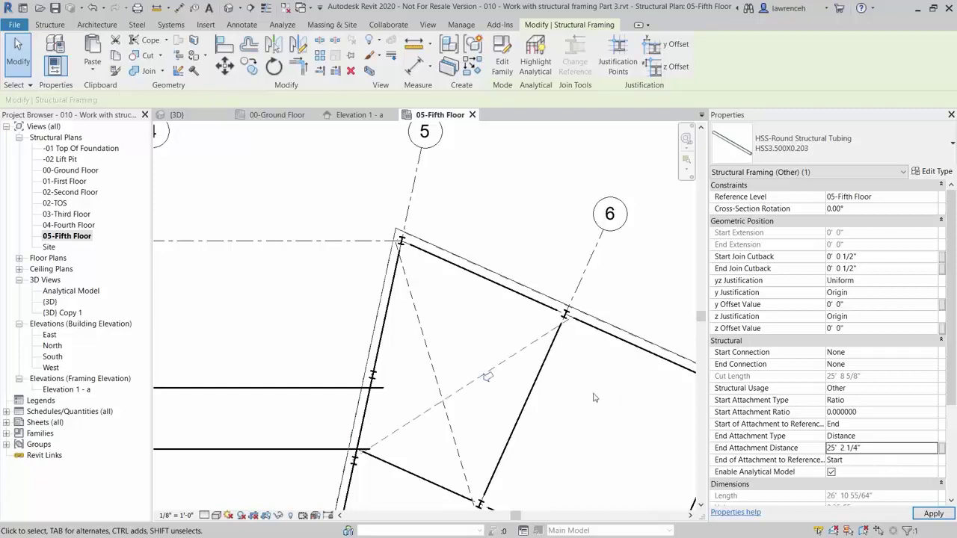
{"action": "scroll", "coordinate": [364, 461], "scroll_direction": "up", "scroll_amount": 3}
{"action": "scroll", "coordinate": [363, 461], "scroll_direction": "up", "scroll_amount": 1}
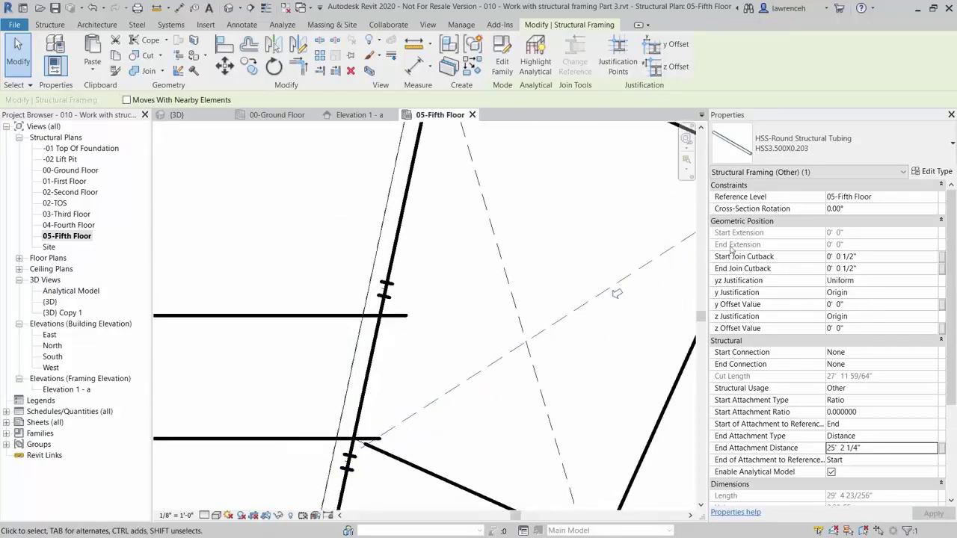
{"action": "scroll", "coordinate": [398, 422], "scroll_direction": "down", "scroll_amount": 3}
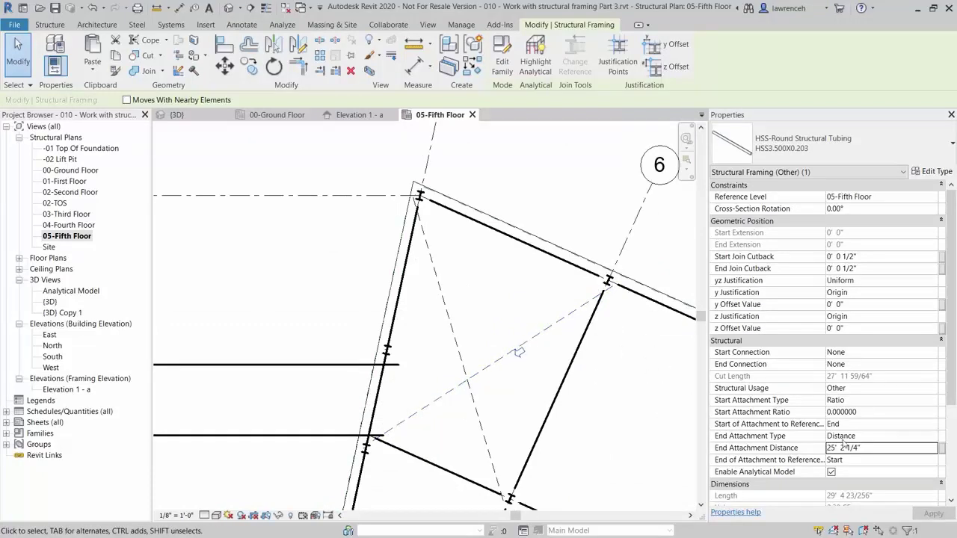
Try the End option for the same brace's end of attachment to reference element, and restore it to Start.
{"action": "left_click", "coordinate": [865, 463]}
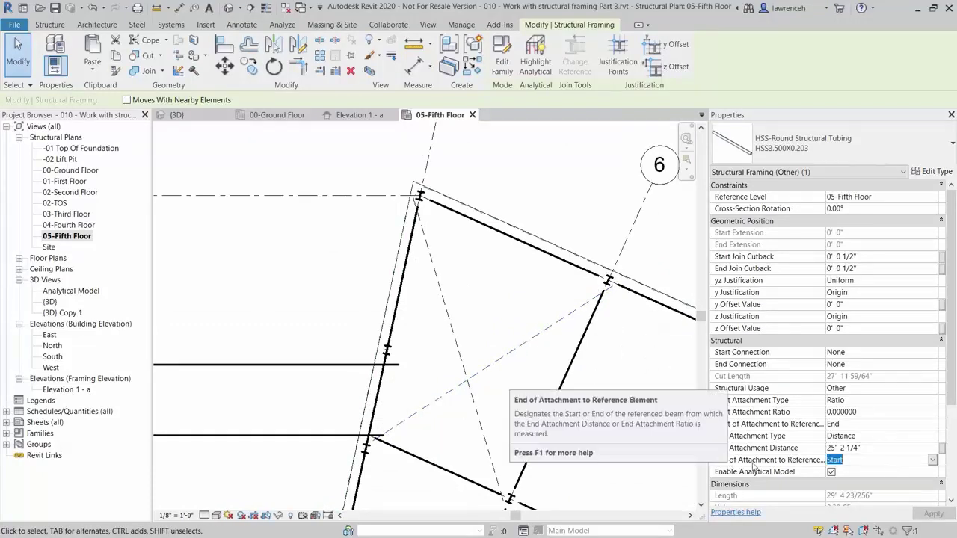
{"action": "left_click", "coordinate": [932, 460]}
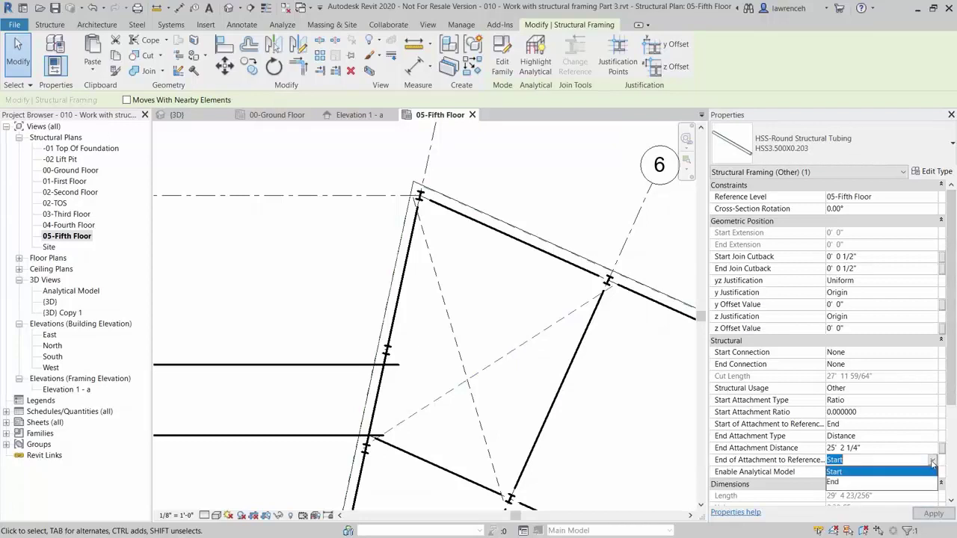
{"action": "left_click", "coordinate": [854, 483]}
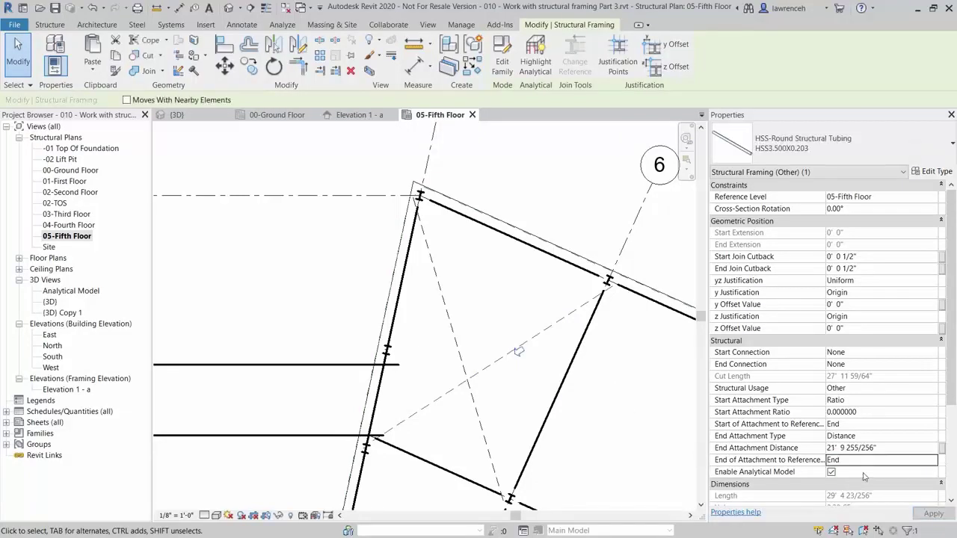
{"action": "left_click", "coordinate": [933, 460]}
{"action": "left_click", "coordinate": [849, 472]}
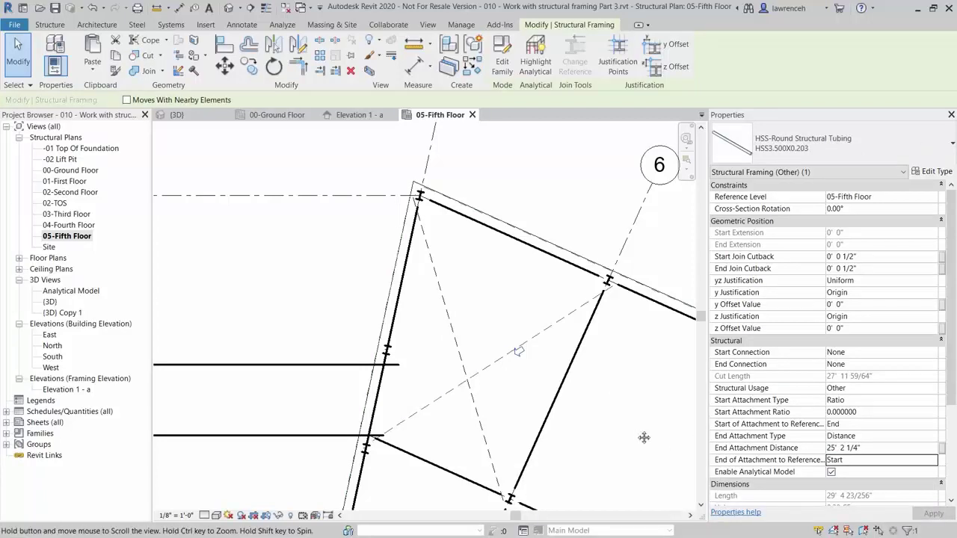
Select both crossing HSS3.500X0.203 roof braces, set their structural usage to Kicker Bracing, and clear the selection.
{"action": "middle_click_drag", "start_coordinate": [644, 437], "coordinate": [631, 419]}
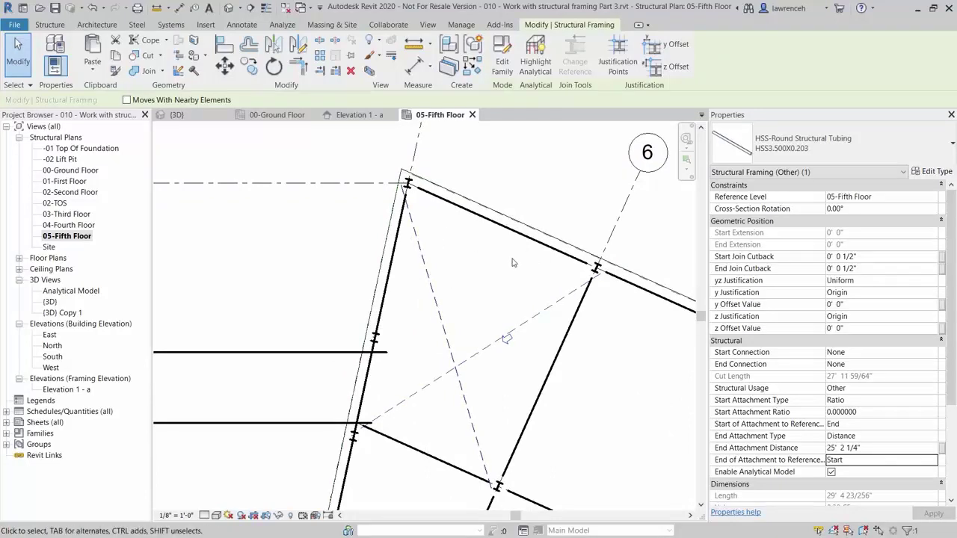
{"action": "left_click", "coordinate": [446, 327], "text": "ctrl"}
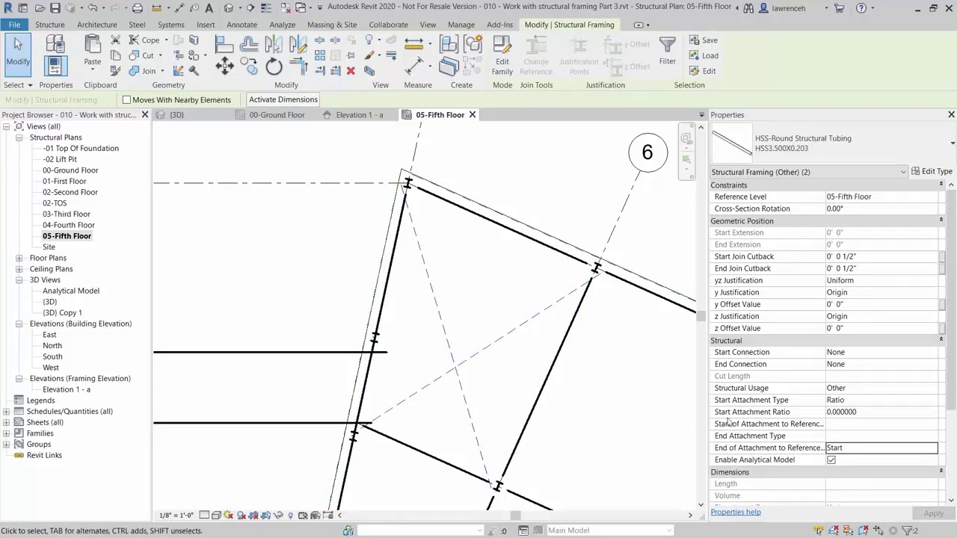
{"action": "left_click", "coordinate": [860, 388]}
{"action": "left_click", "coordinate": [933, 388]}
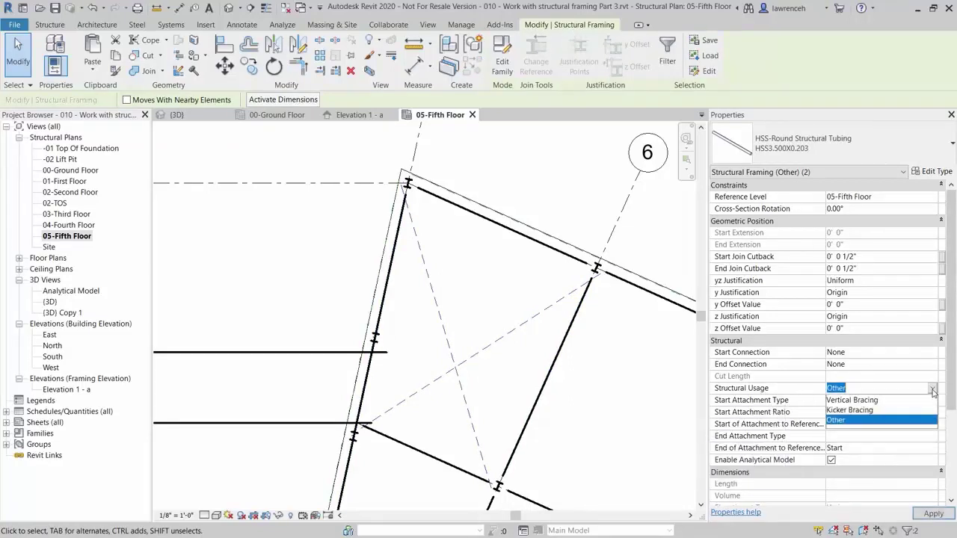
{"action": "left_click", "coordinate": [864, 411]}
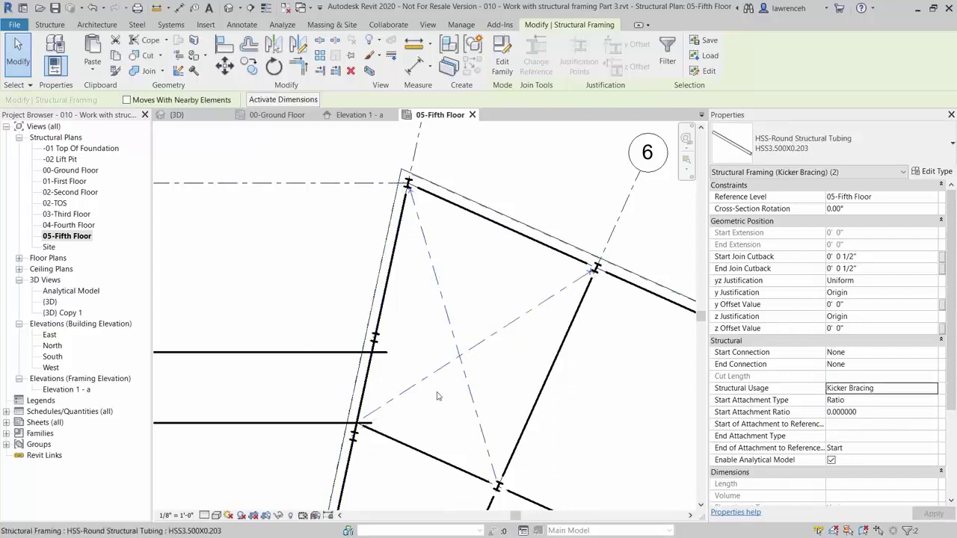
{"action": "left_click", "coordinate": [481, 314]}
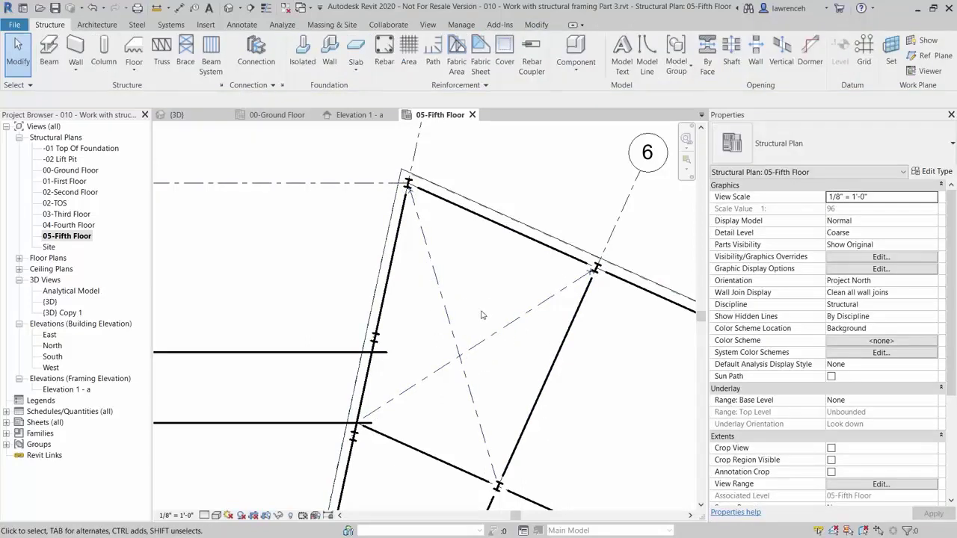
In the 3D view, set the z offset value of the shorter HSS3.500X0.203 roof brace to 1.75".
{"action": "left_click", "coordinate": [180, 114]}
{"action": "scroll", "coordinate": [447, 329], "scroll_direction": "down", "scroll_amount": 3}
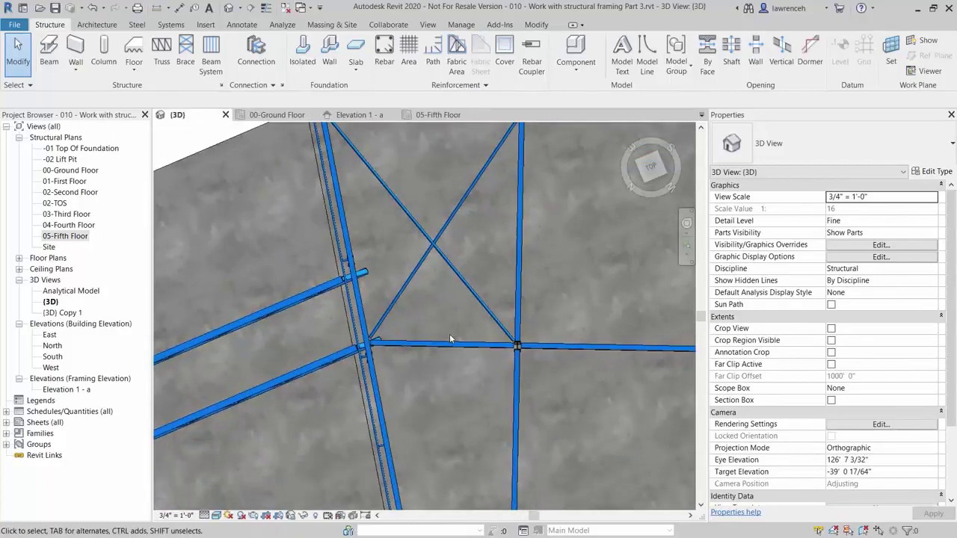
{"action": "middle_click_drag", "start_coordinate": [450, 334], "coordinate": [486, 278], "text": "shift"}
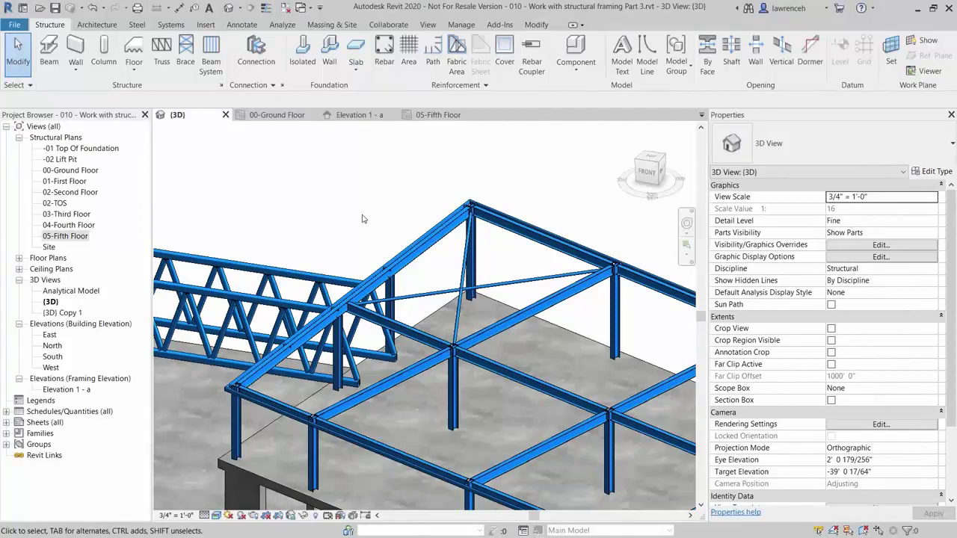
{"action": "scroll", "coordinate": [478, 254], "scroll_direction": "up", "scroll_amount": 10}
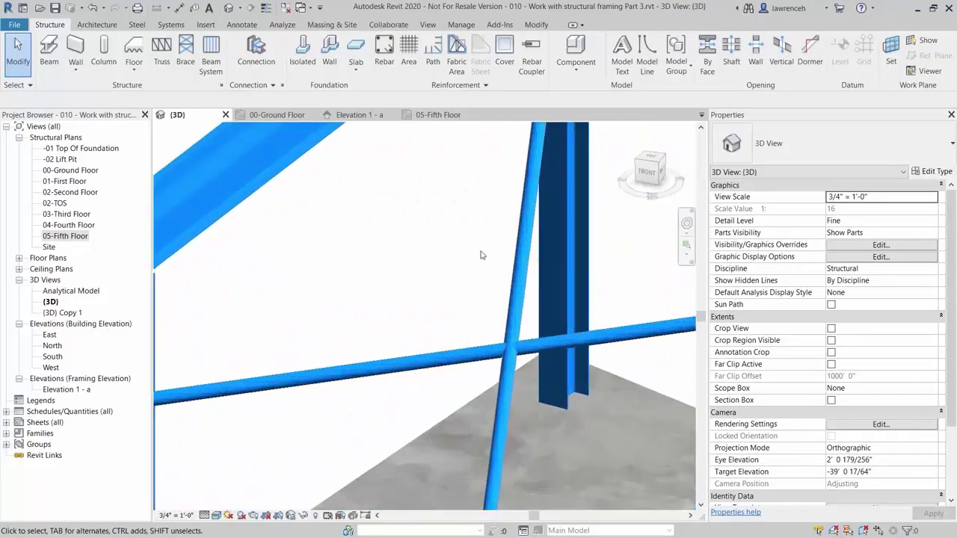
{"action": "left_click", "coordinate": [465, 350]}
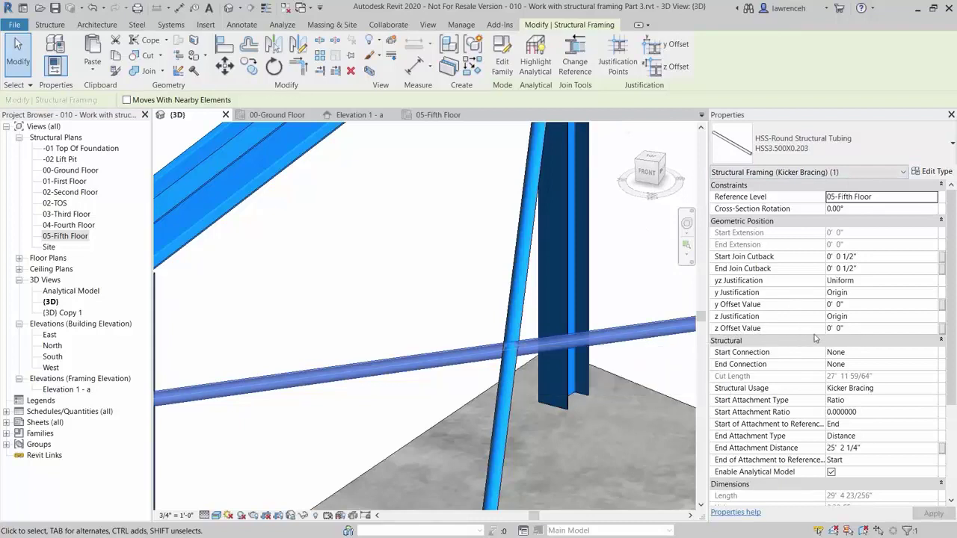
{"action": "left_click", "coordinate": [860, 328]}
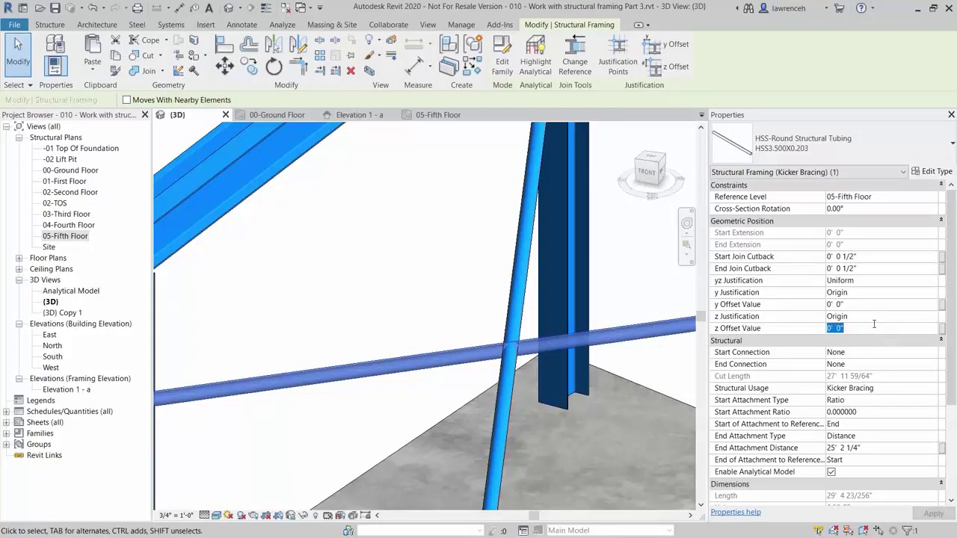
{"action": "type", "text": "1.75"}
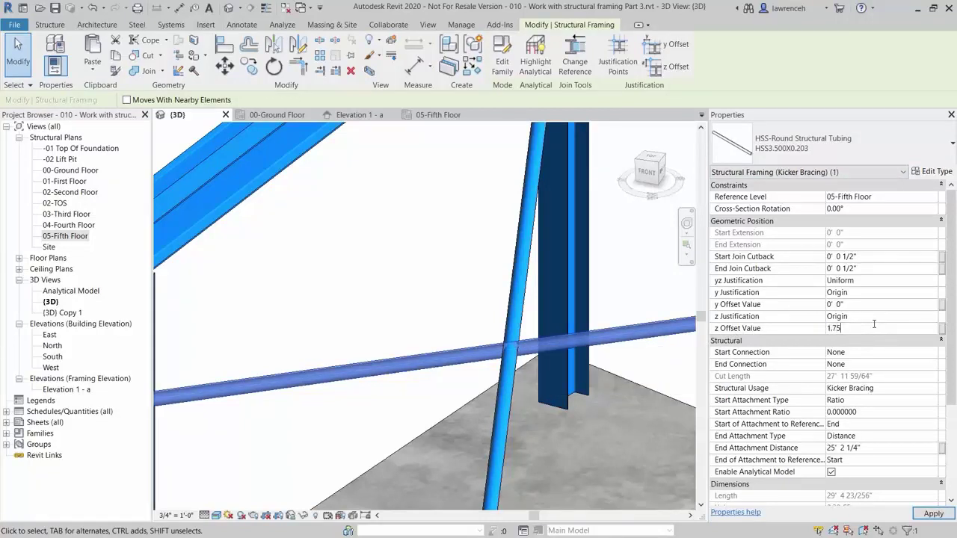
{"action": "type", "text": "\""}
{"action": "key", "text": "Return"}
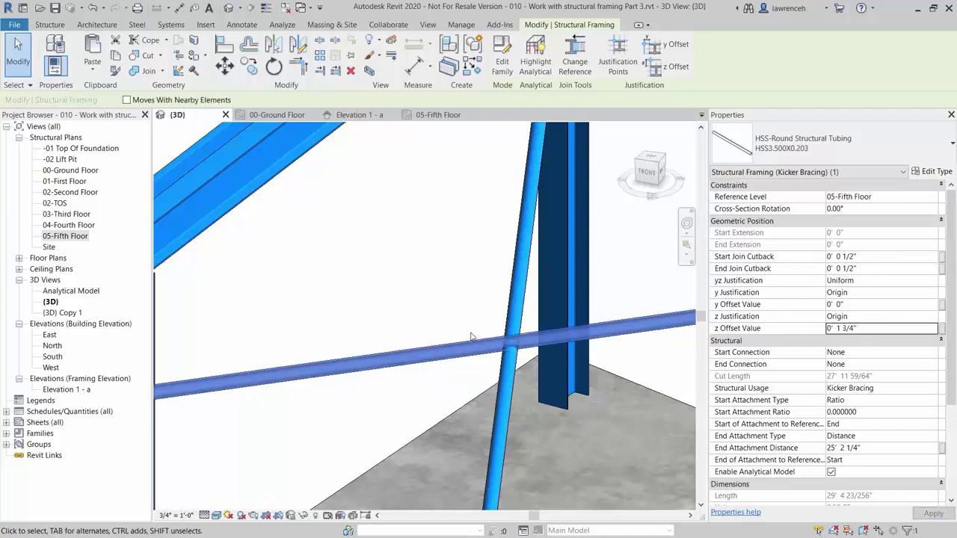
Set the z offset value of the other crossing roof brace to -1.75" and clear the selection.
{"action": "left_click", "coordinate": [879, 330]}
{"action": "type", "text": "-1.7"}
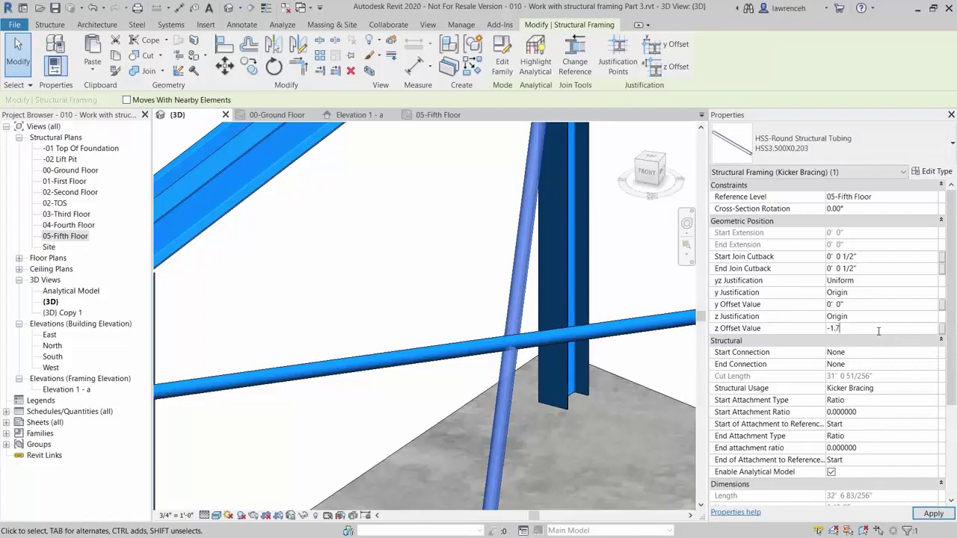
{"action": "type", "text": "5\""}
{"action": "key", "text": "Return"}
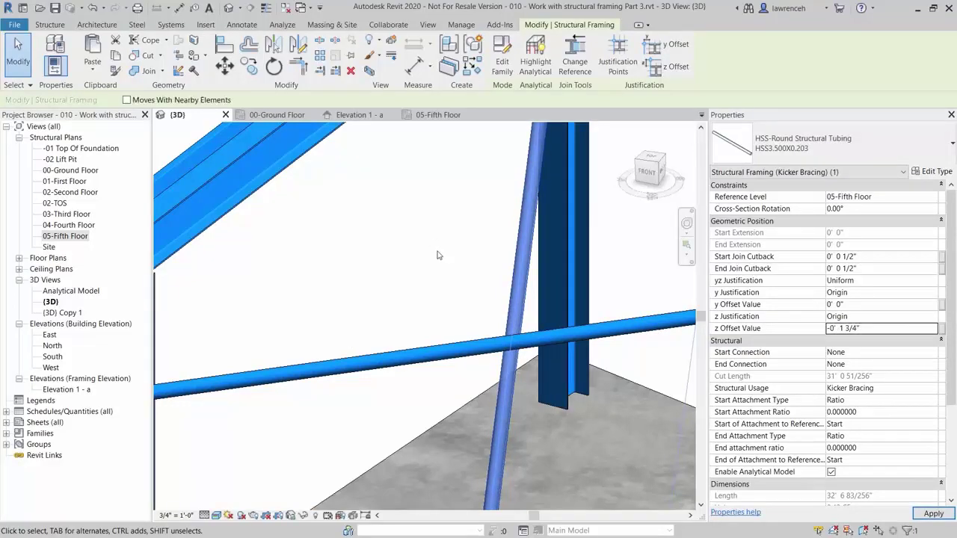
{"action": "left_click", "coordinate": [451, 334]}
{"action": "scroll", "coordinate": [464, 341], "scroll_direction": "down", "scroll_amount": 2}
{"action": "scroll", "coordinate": [464, 341], "scroll_direction": "down", "scroll_amount": 2}
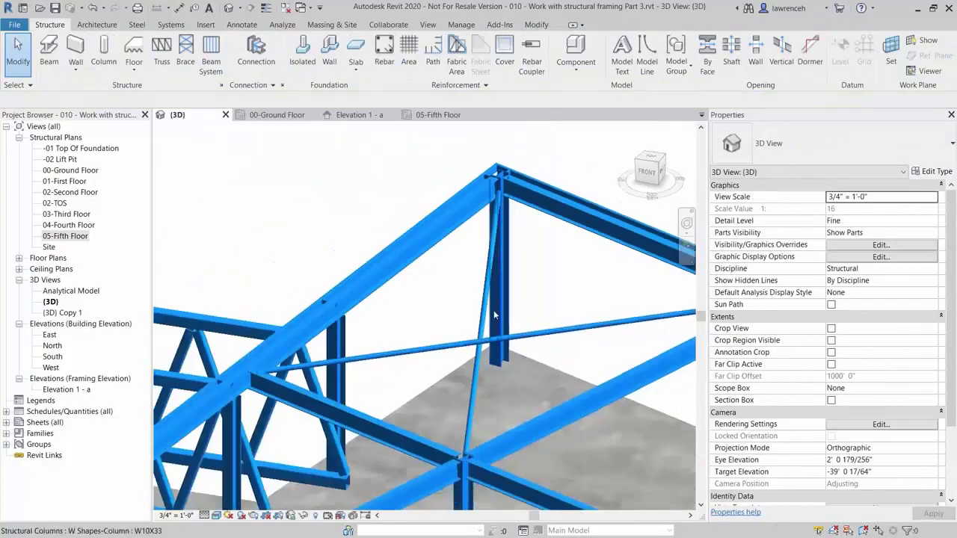
{"action": "scroll", "coordinate": [449, 310], "scroll_direction": "down", "scroll_amount": 3}
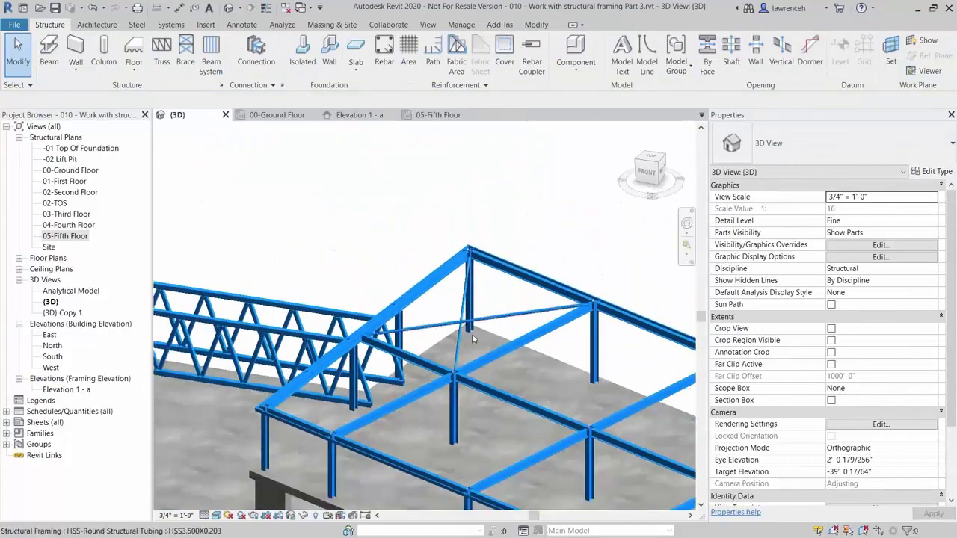
{"action": "middle_click_drag", "start_coordinate": [472, 333], "coordinate": [464, 194]}
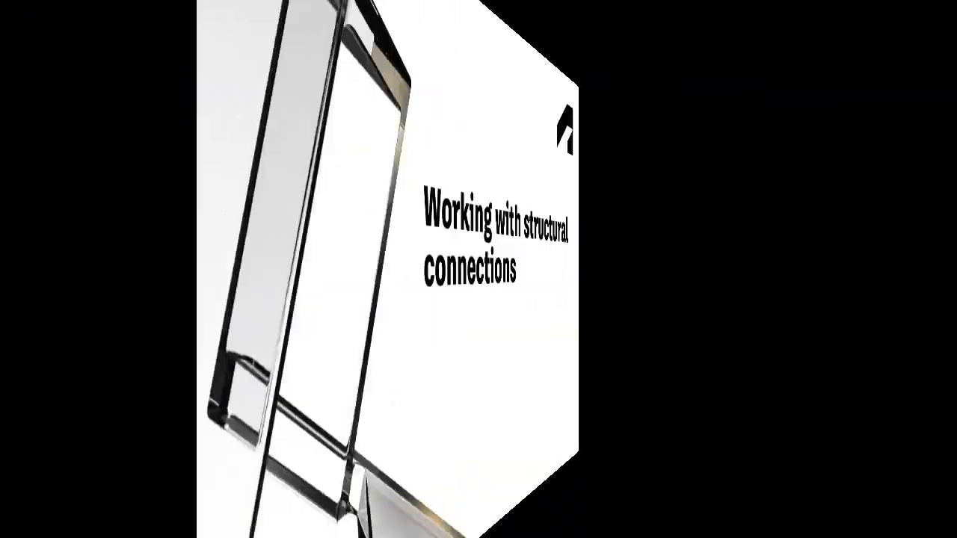
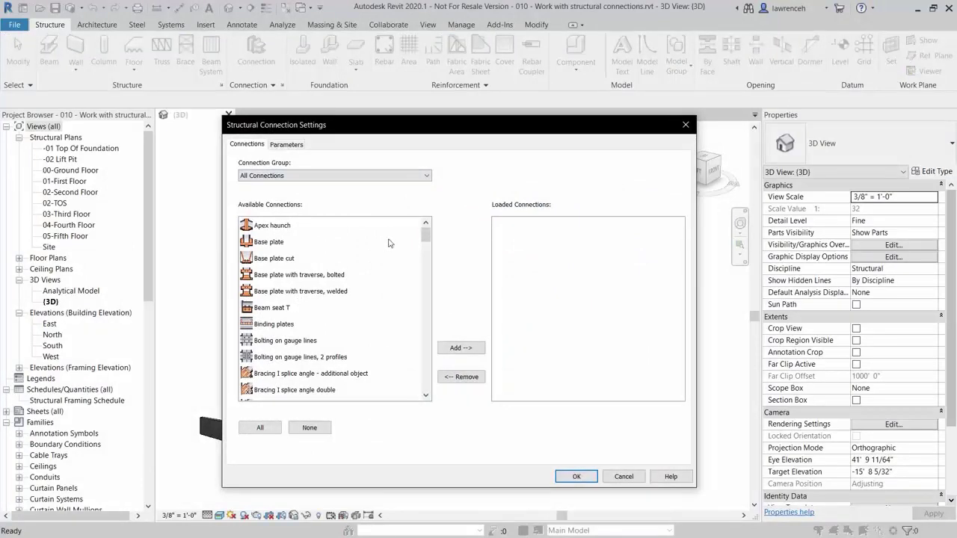
Load the Base plate connection from the Plates at beam group in the structural connection settings.
{"action": "left_click_drag", "start_coordinate": [423, 236], "coordinate": [449, 226]}
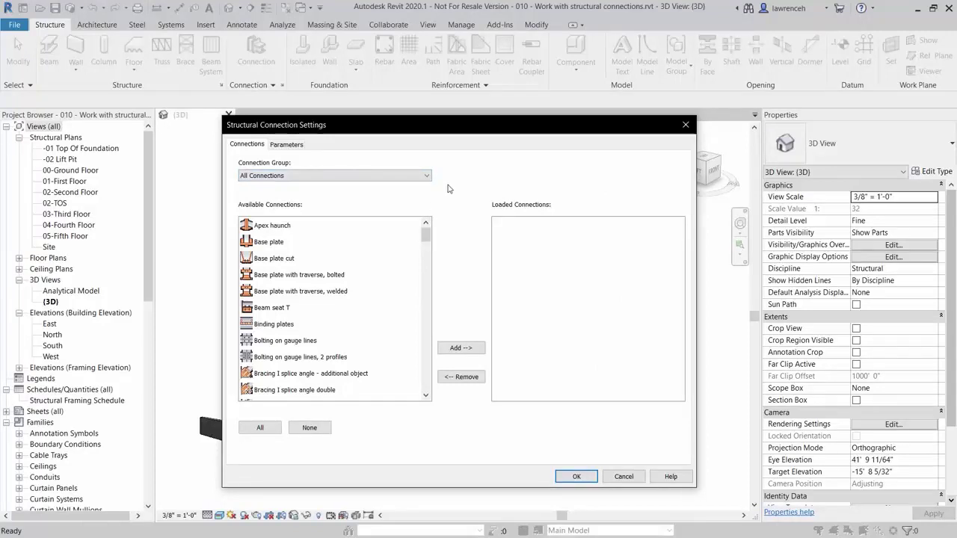
{"action": "left_click", "coordinate": [417, 177]}
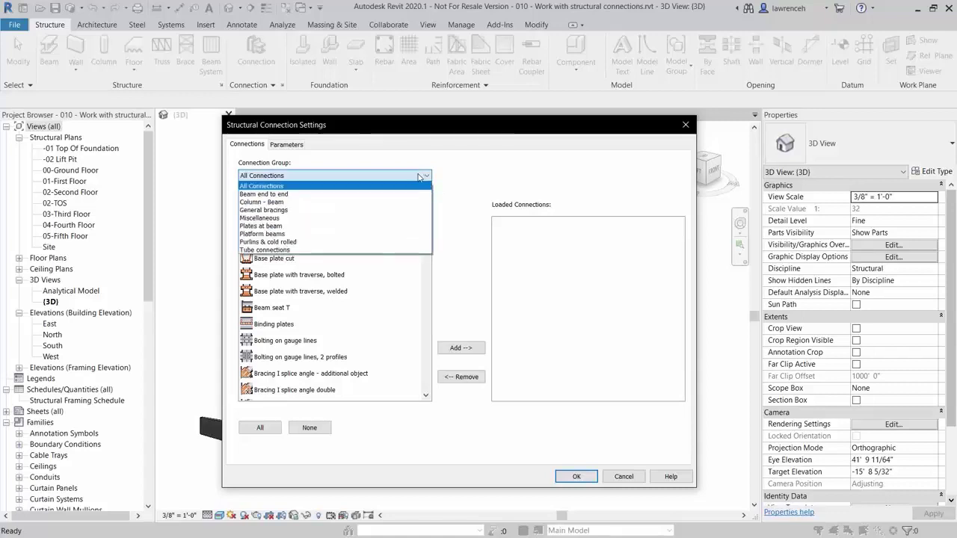
{"action": "left_click", "coordinate": [299, 227]}
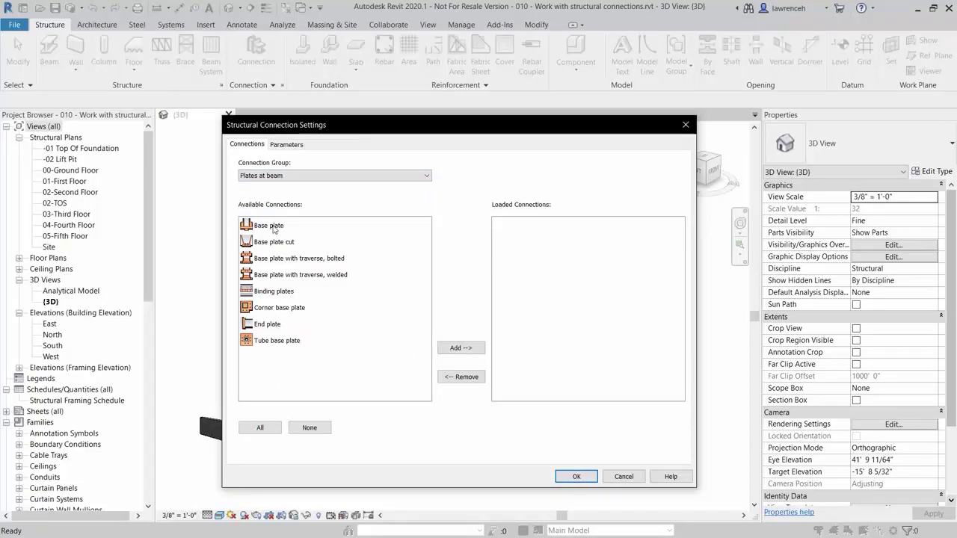
{"action": "left_click", "coordinate": [273, 228]}
{"action": "left_click", "coordinate": [455, 352]}
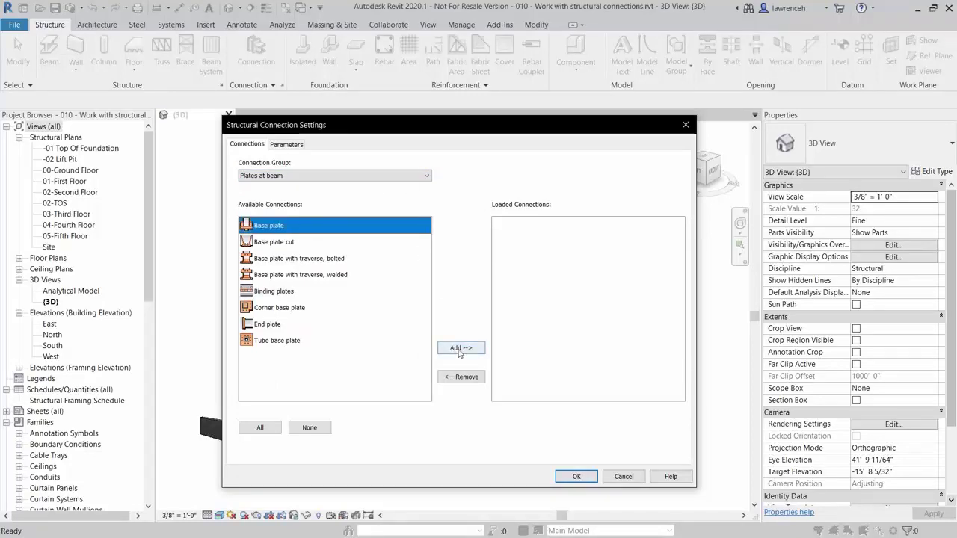
Load the Clip angle connection from the Platform beams group and accept the structural connection settings.
{"action": "left_click", "coordinate": [427, 177]}
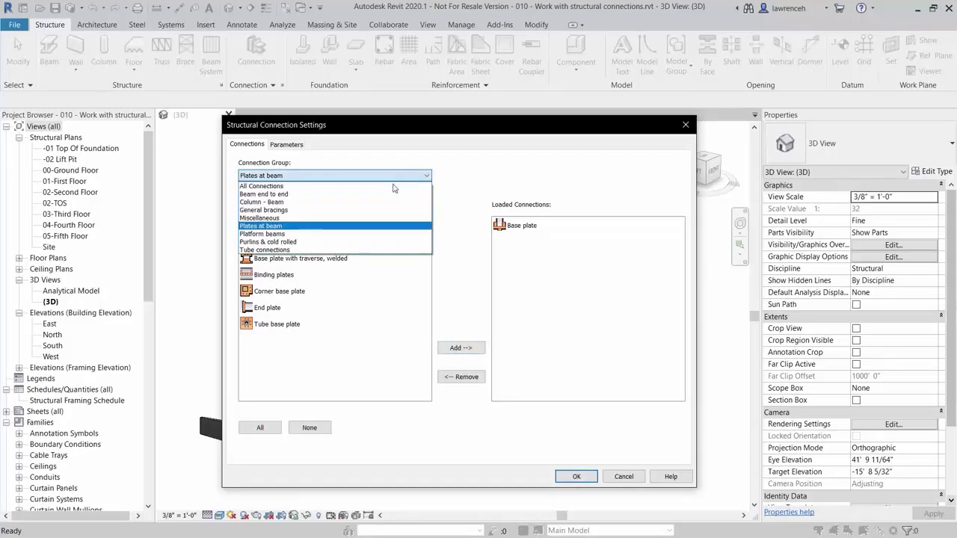
{"action": "left_click", "coordinate": [296, 234]}
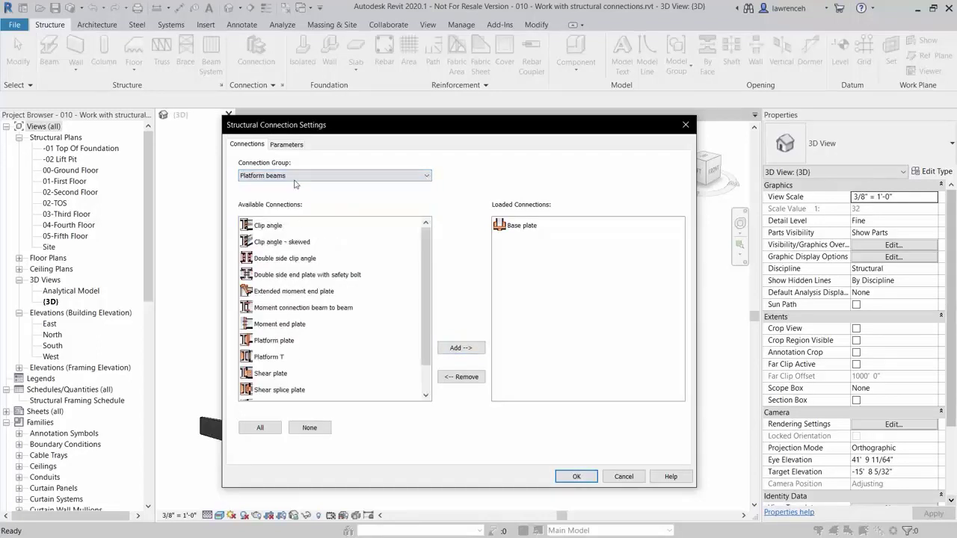
{"action": "left_click", "coordinate": [274, 227]}
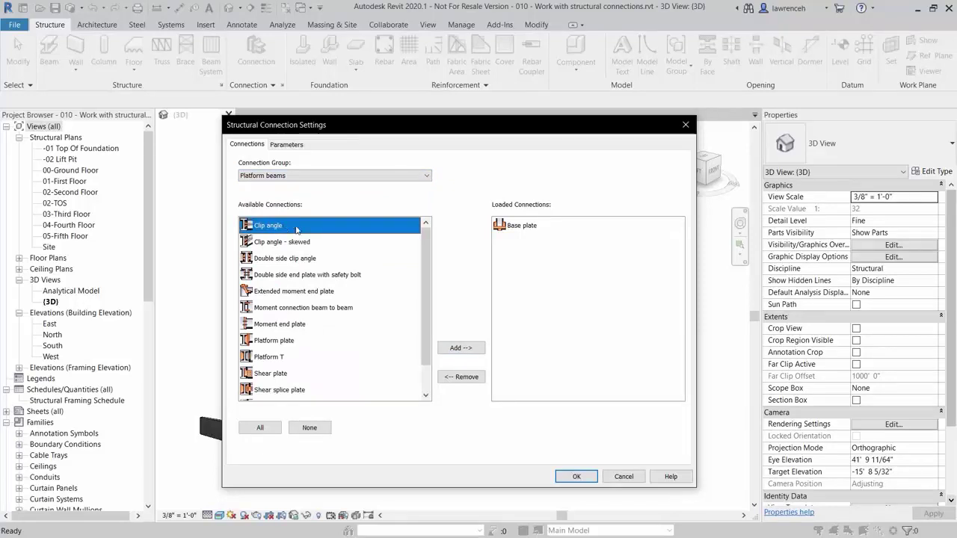
{"action": "left_click", "coordinate": [465, 348]}
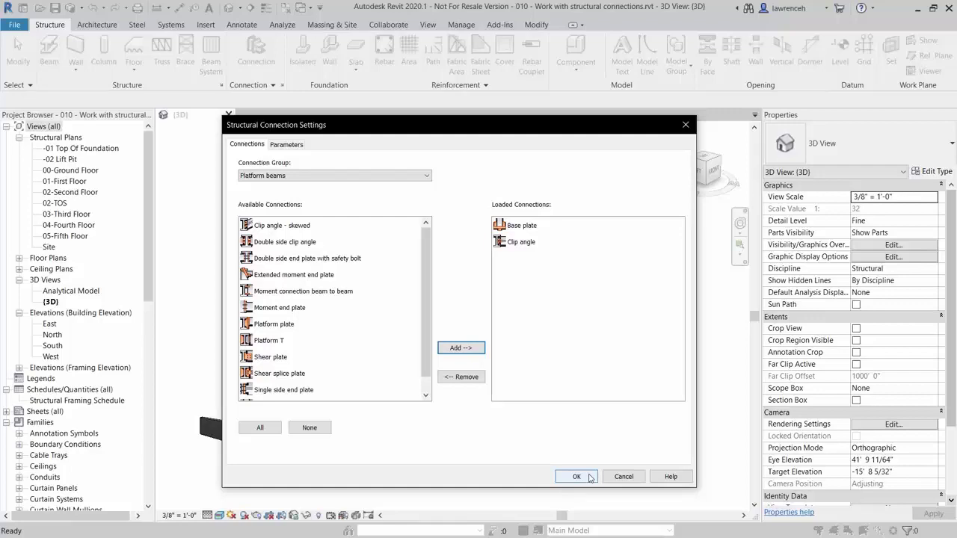
{"action": "left_click", "coordinate": [576, 477]}
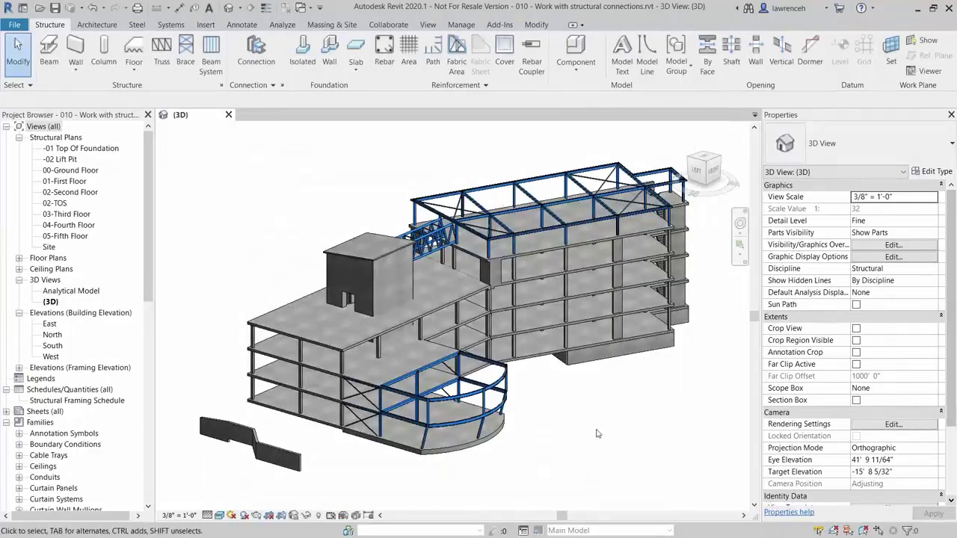
Place a Base plate structural connection on the W10X33 corner column of the upper steel frame.
{"action": "middle_click_drag", "start_coordinate": [265, 145], "coordinate": [228, 149]}
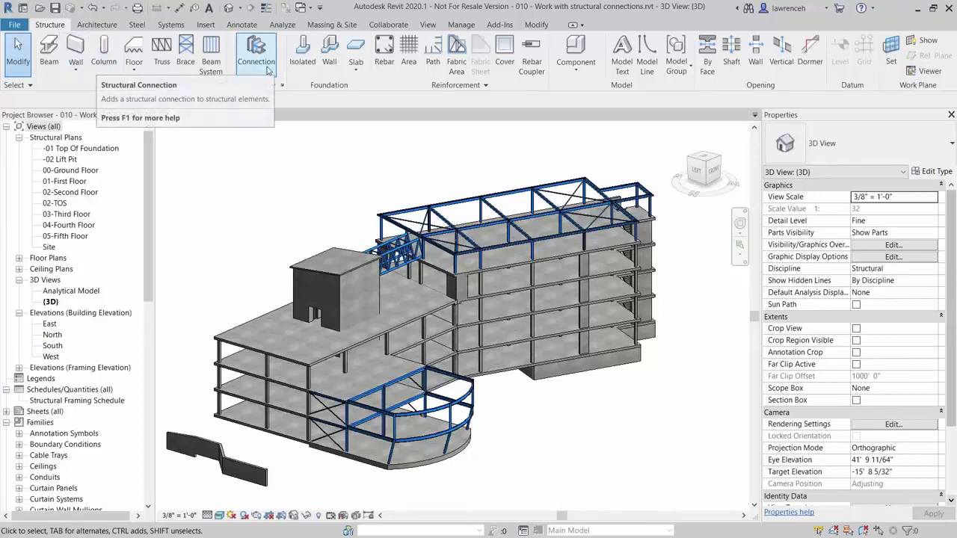
{"action": "left_click", "coordinate": [268, 70]}
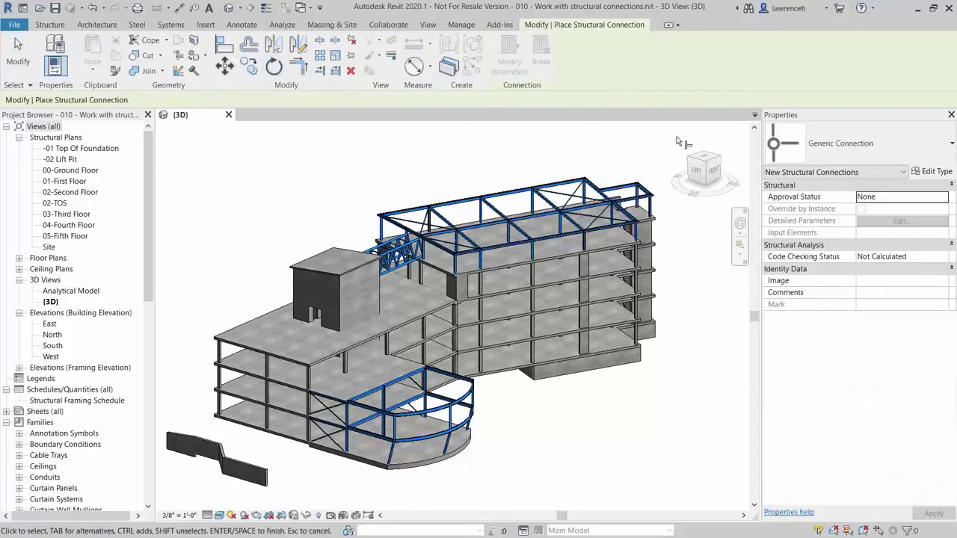
{"action": "left_click", "coordinate": [903, 148]}
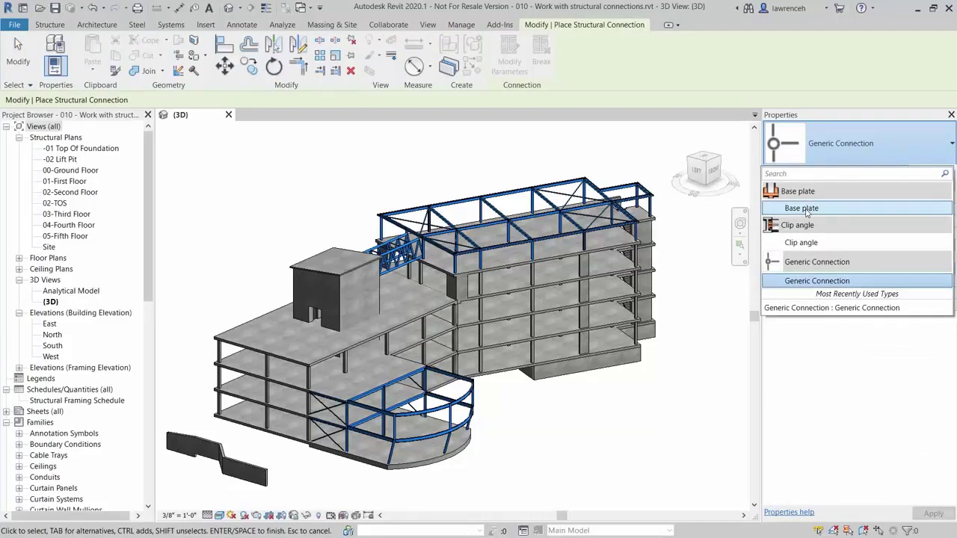
{"action": "left_click", "coordinate": [804, 209]}
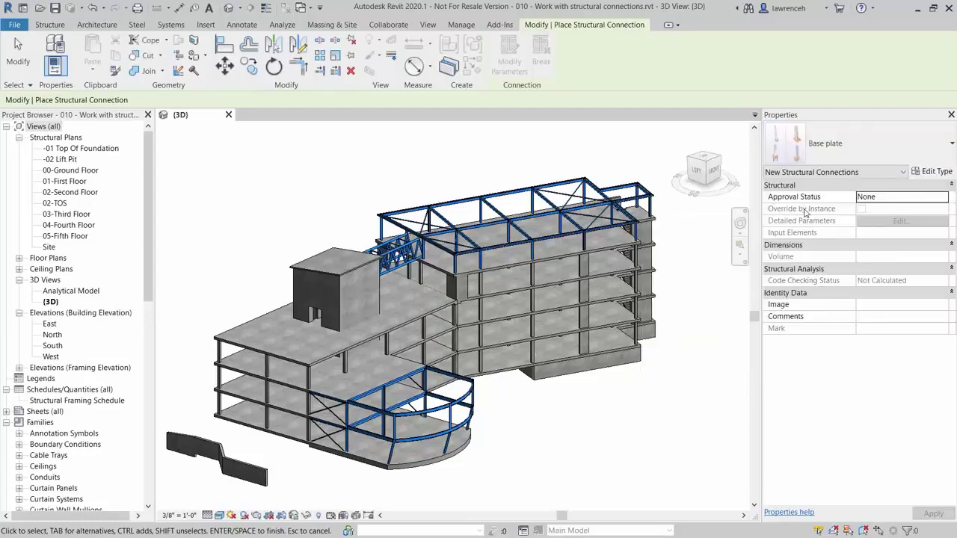
{"action": "scroll", "coordinate": [482, 269], "scroll_direction": "up", "scroll_amount": 10}
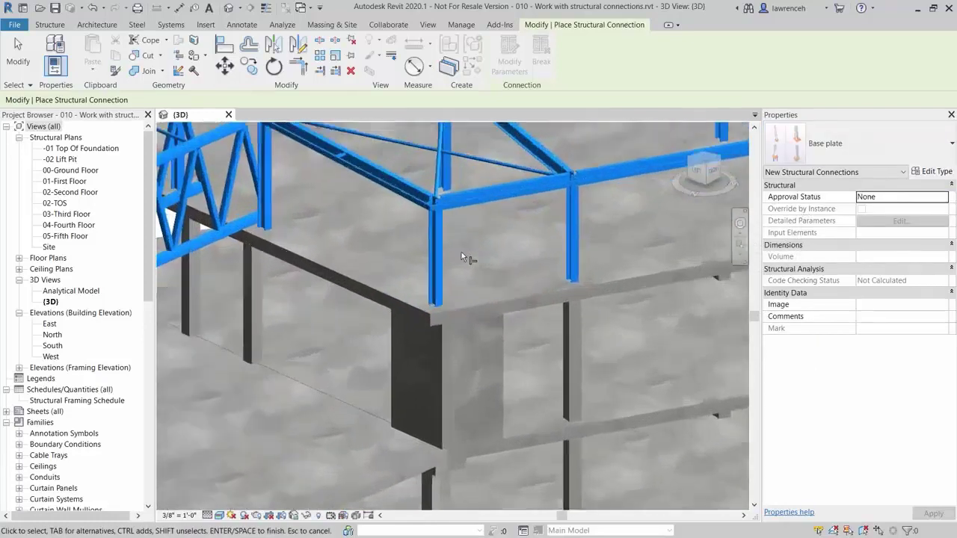
{"action": "left_click", "coordinate": [437, 295]}
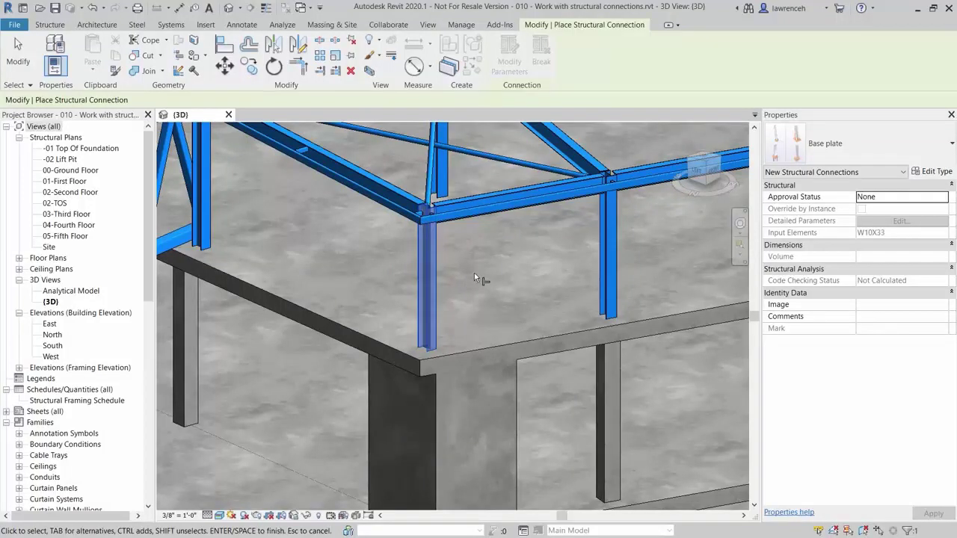
{"action": "key", "text": "Return"}
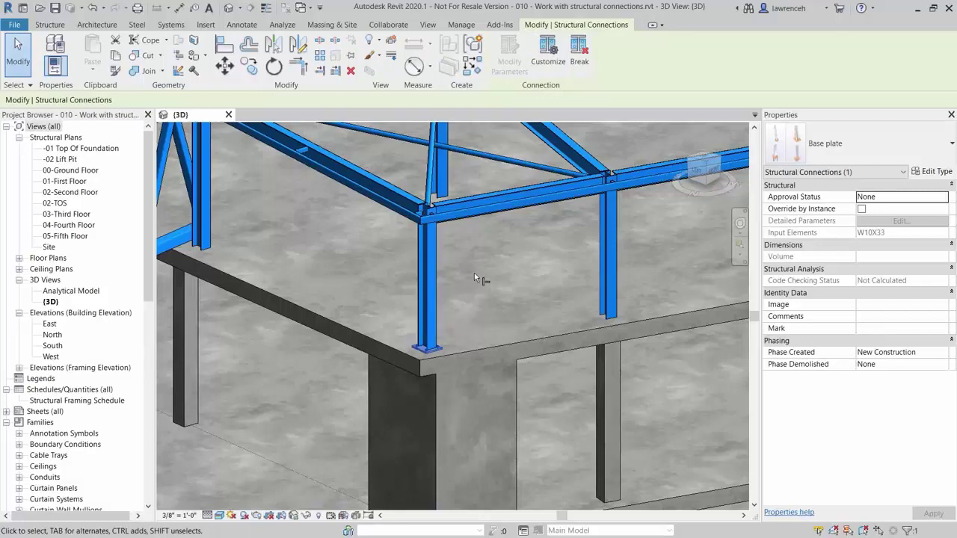
{"action": "key", "text": "Escape"}
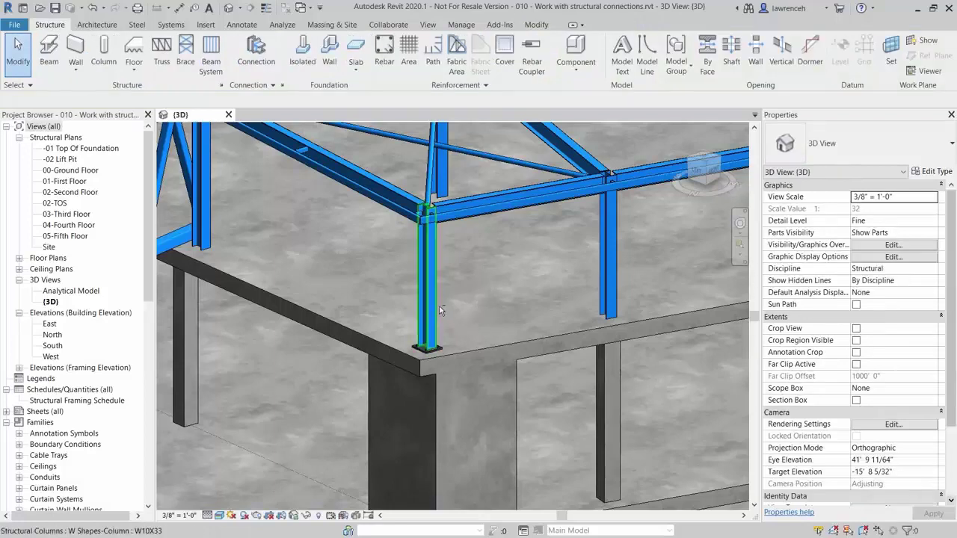
Duplicate the type of the base plate connection under the corner column and name the new type BP2.
{"action": "middle_click_drag", "start_coordinate": [479, 329], "coordinate": [563, 303], "text": "shift"}
{"action": "scroll", "coordinate": [448, 353], "scroll_direction": "up", "scroll_amount": 5}
{"action": "left_click", "coordinate": [486, 352]}
{"action": "key", "text": "Escape"}
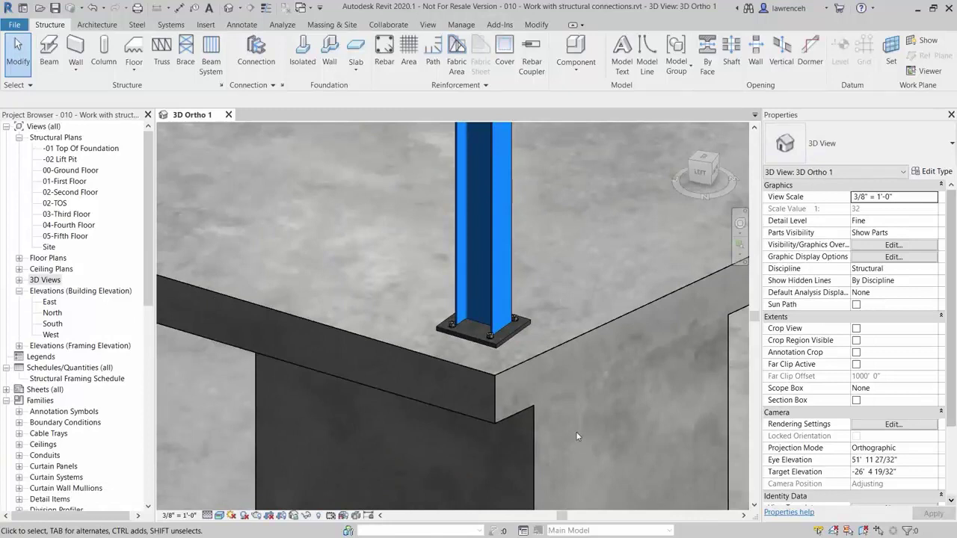
{"action": "left_click", "coordinate": [502, 342]}
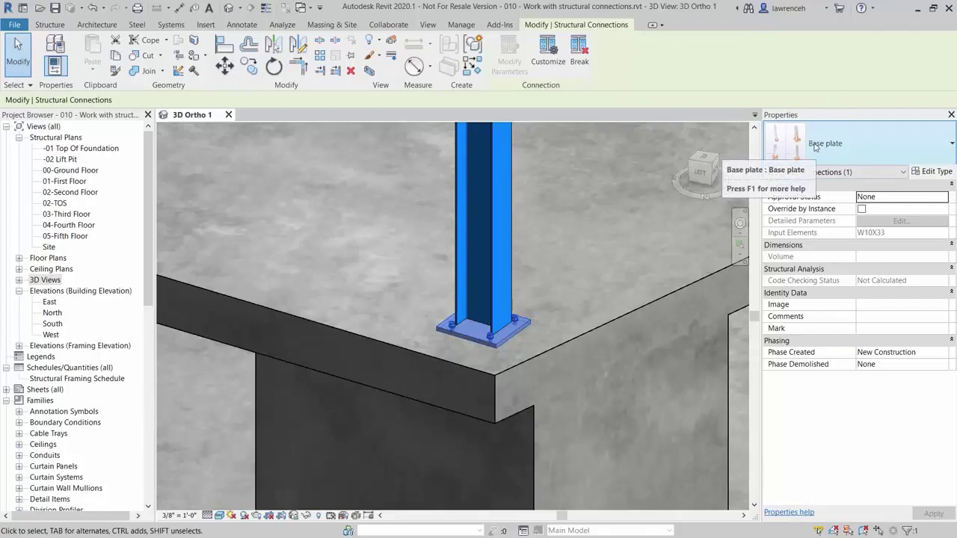
{"action": "left_click", "coordinate": [938, 172]}
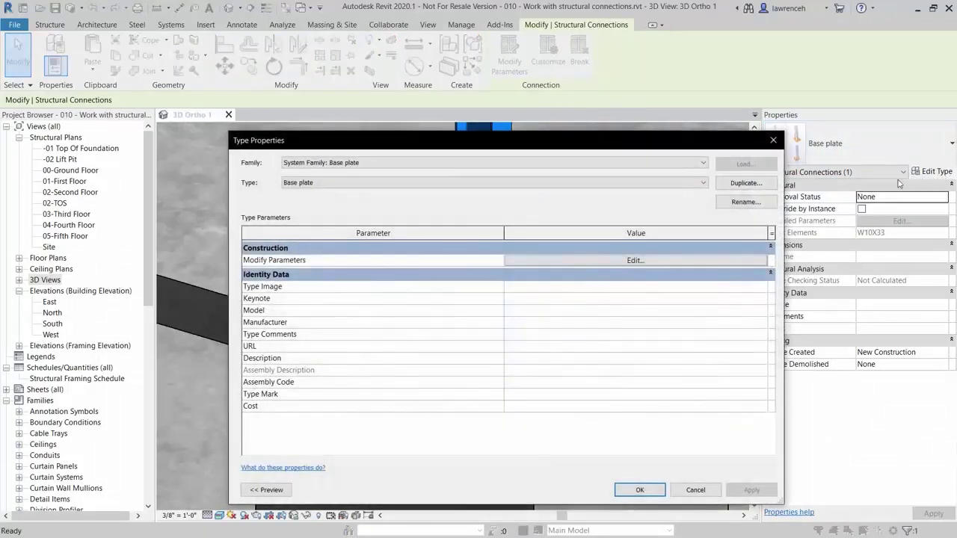
{"action": "left_click", "coordinate": [755, 186]}
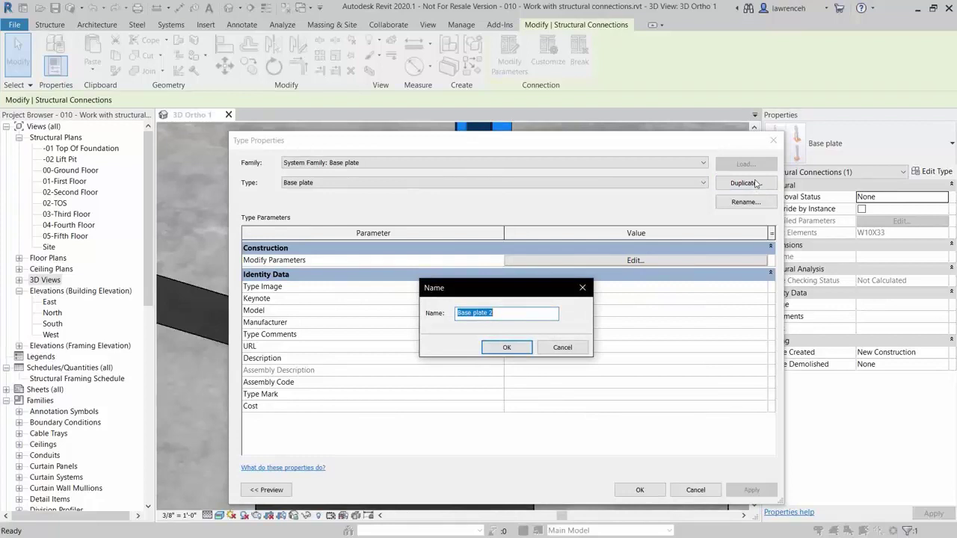
{"action": "type", "text": "BP2"}
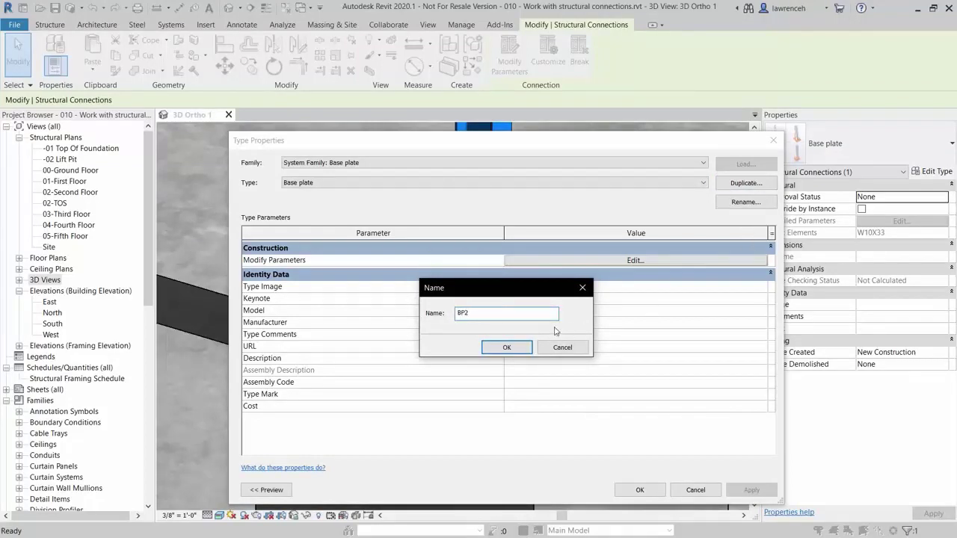
{"action": "left_click", "coordinate": [506, 347]}
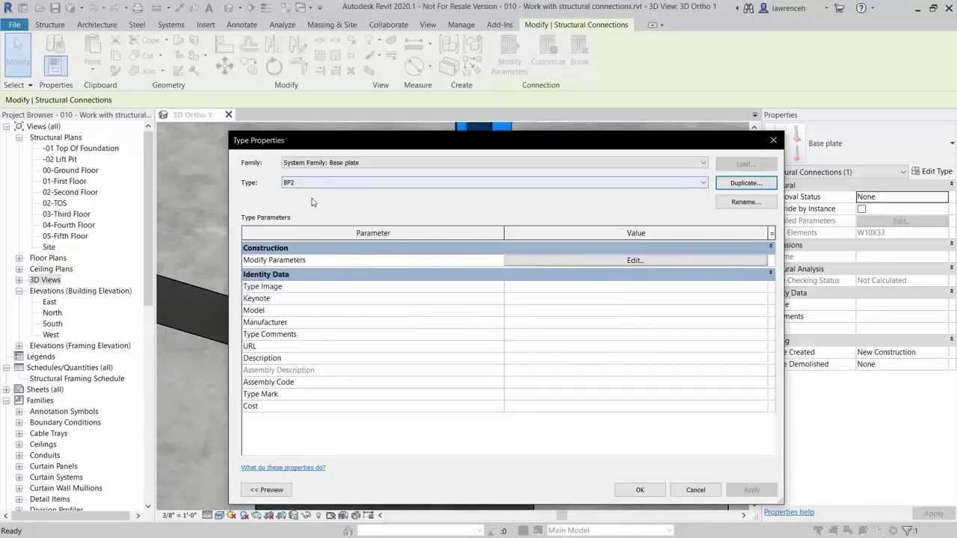
In BP2's connection parameters, define the base plate layout's column shortening by value with a shortening of 2".
{"action": "left_click", "coordinate": [636, 261]}
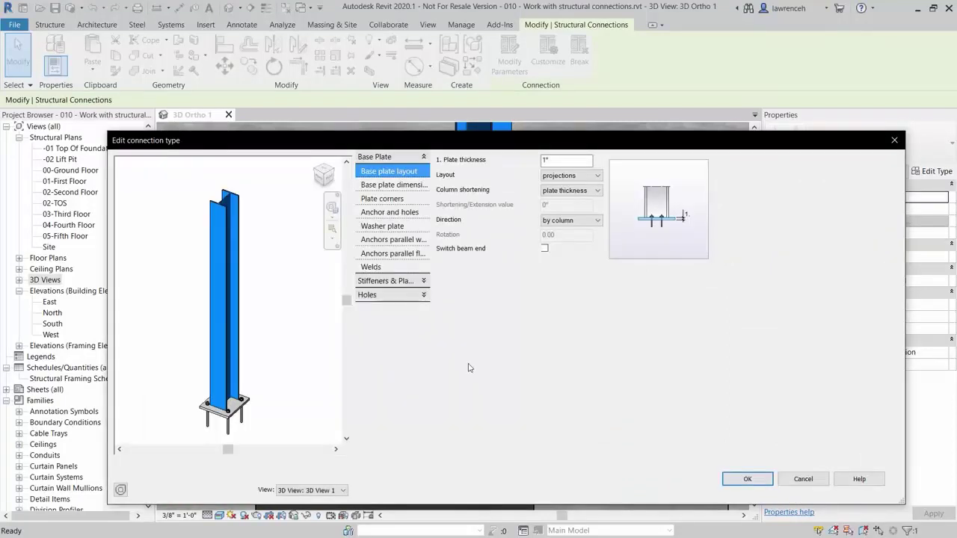
{"action": "middle_click_drag", "start_coordinate": [308, 380], "coordinate": [214, 360], "text": "shift"}
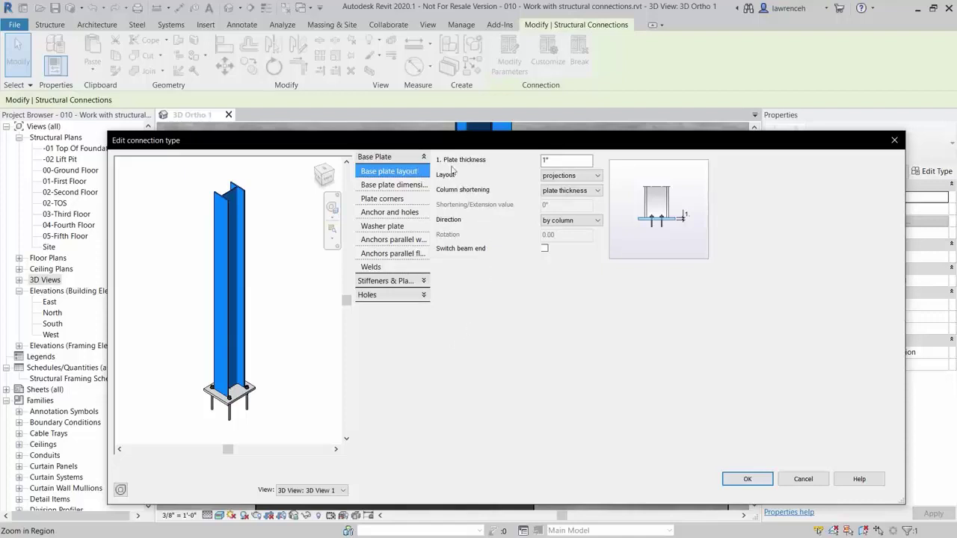
{"action": "double_click", "coordinate": [557, 162]}
{"action": "left_click", "coordinate": [567, 159]}
{"action": "left_click", "coordinate": [597, 191]}
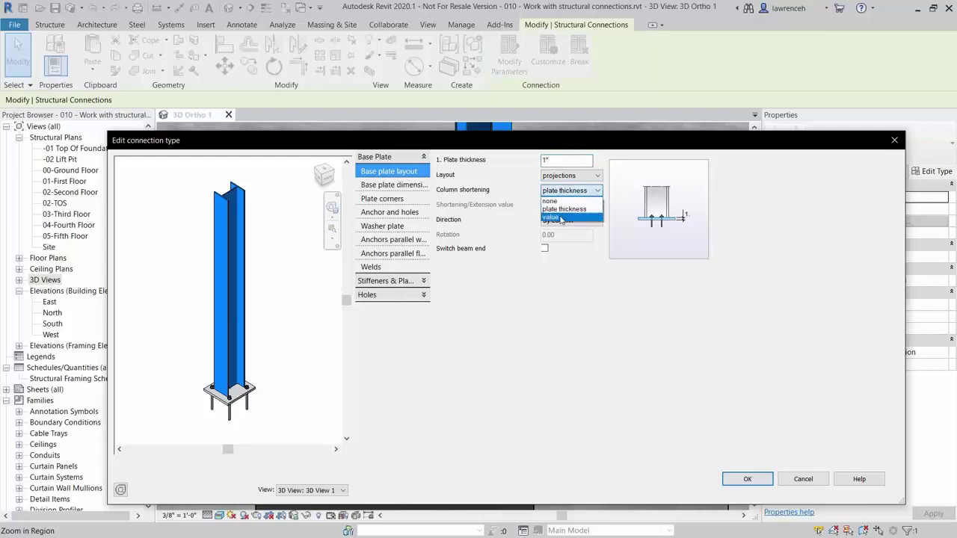
{"action": "left_click", "coordinate": [560, 216]}
{"action": "key", "text": "Tab"}
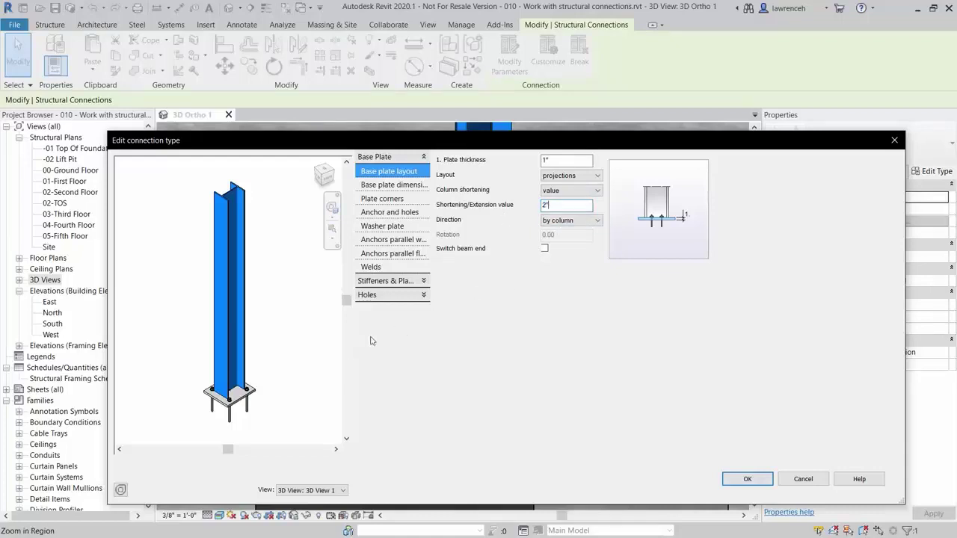
{"action": "middle_click_drag", "start_coordinate": [329, 368], "coordinate": [297, 339], "text": "shift"}
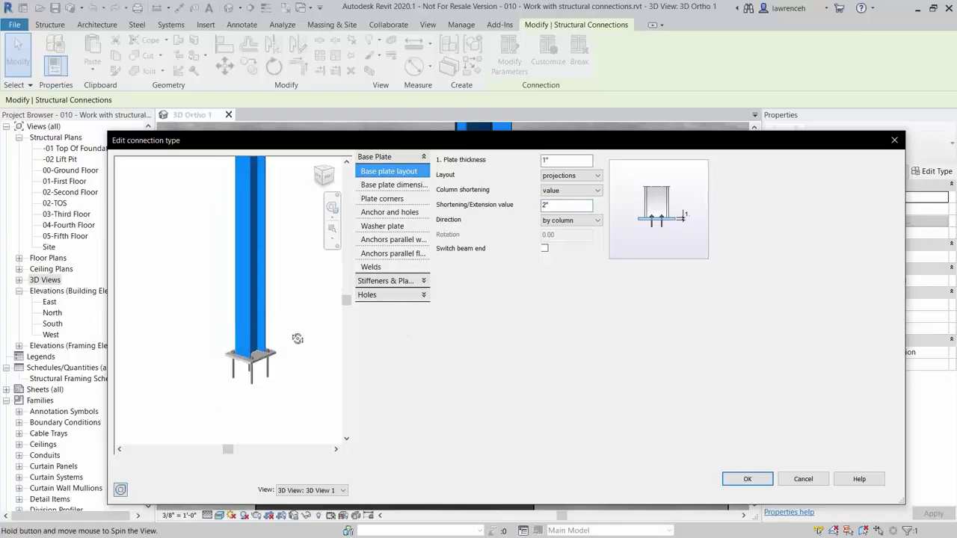
{"action": "scroll", "coordinate": [298, 338], "scroll_direction": "up", "scroll_amount": 5}
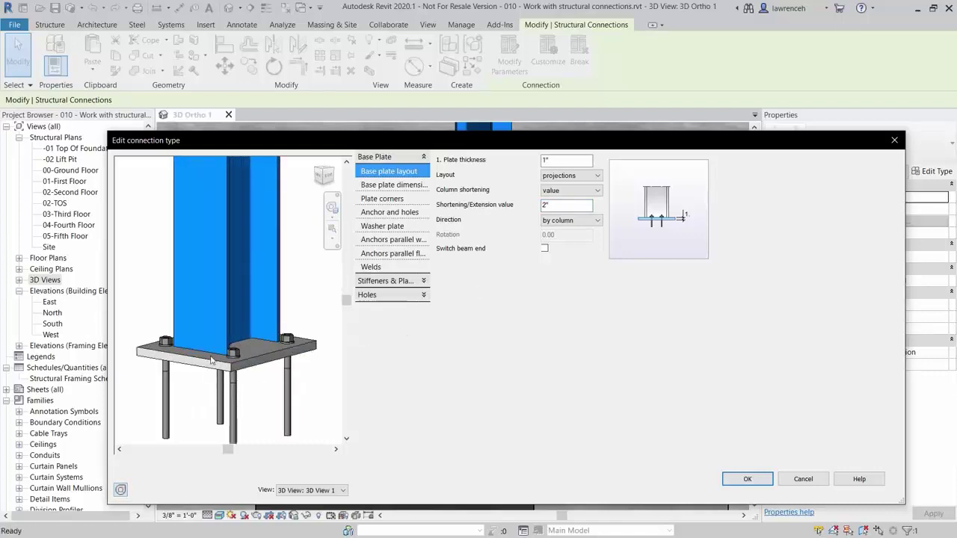
{"action": "scroll", "coordinate": [261, 381], "scroll_direction": "down", "scroll_amount": 5}
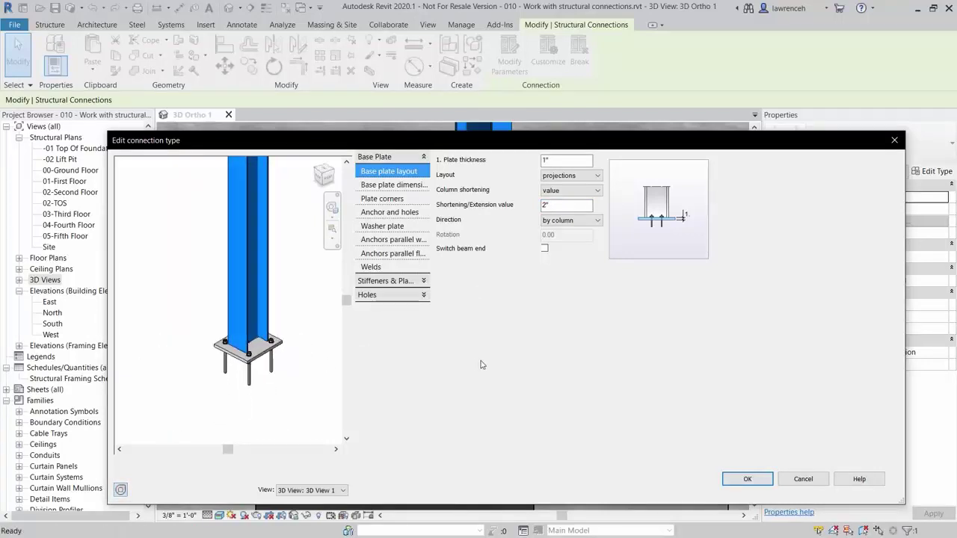
Set the base plate's Projection 1 to 4" with all projections kept equal.
{"action": "left_click", "coordinate": [409, 185]}
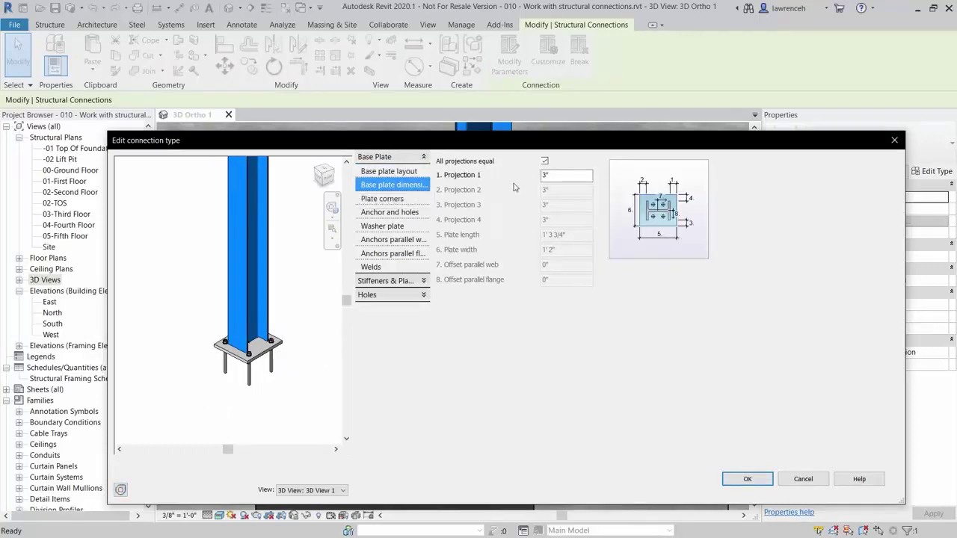
{"action": "left_click", "coordinate": [548, 175]}
{"action": "type", "text": "4"}
{"action": "key", "text": "Tab"}
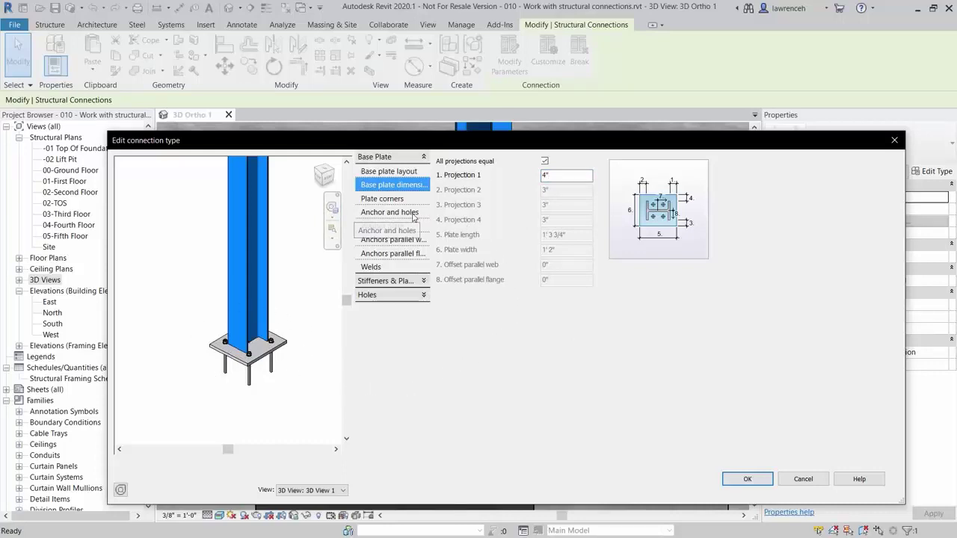
Configure the base plate anchors as US Threaded Anchors with a 3/4 inch diameter and the NaW+N assembly.
{"action": "left_click", "coordinate": [396, 213]}
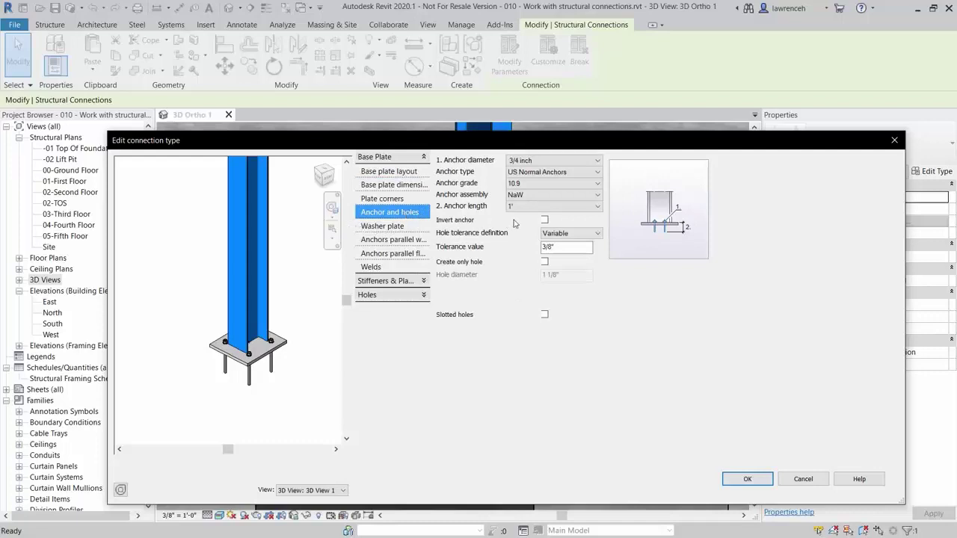
{"action": "left_click", "coordinate": [573, 174]}
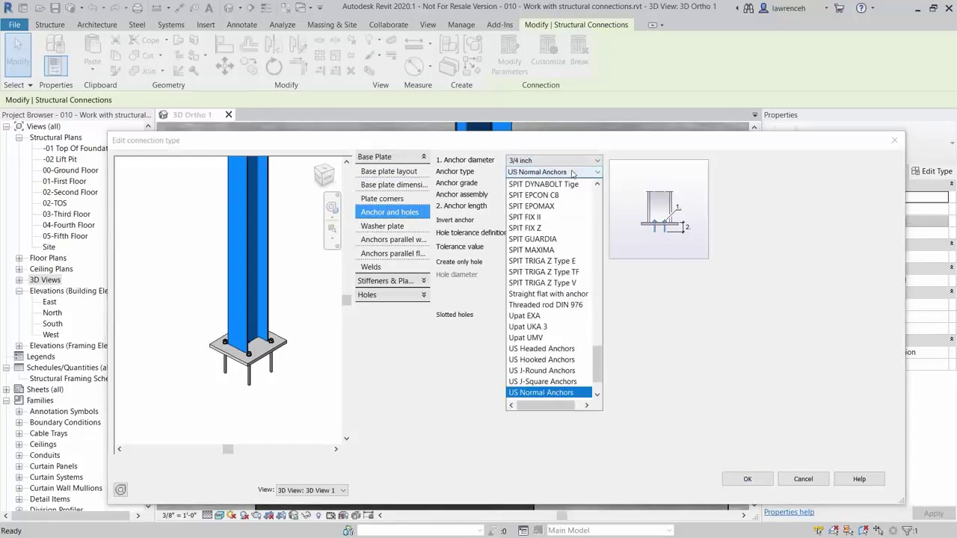
{"action": "scroll", "coordinate": [555, 327], "scroll_direction": "down", "scroll_amount": 1}
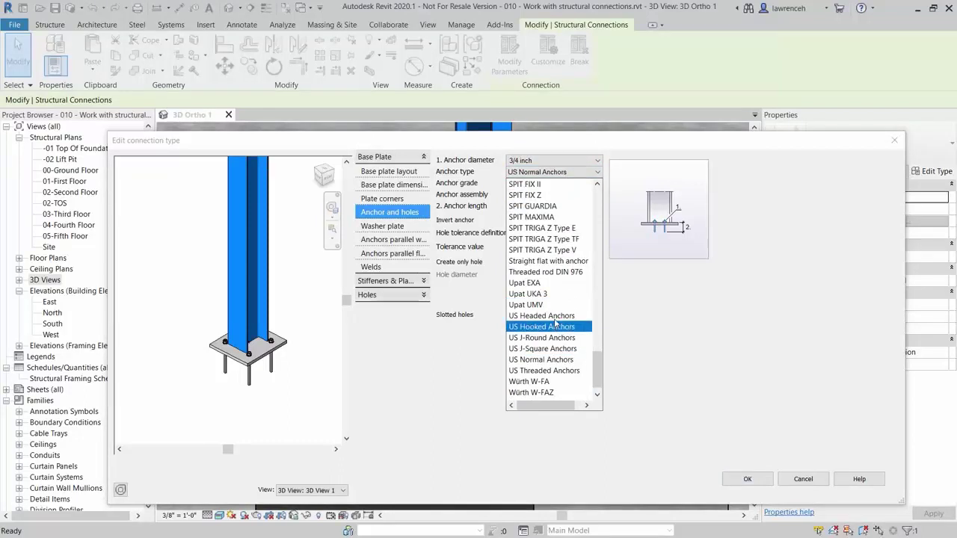
{"action": "left_click", "coordinate": [544, 371]}
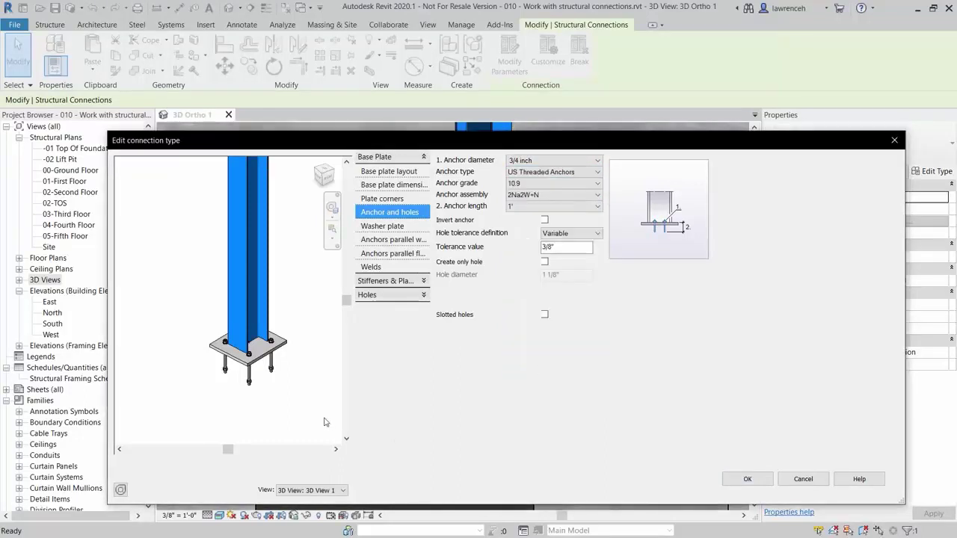
{"action": "left_click", "coordinate": [594, 161]}
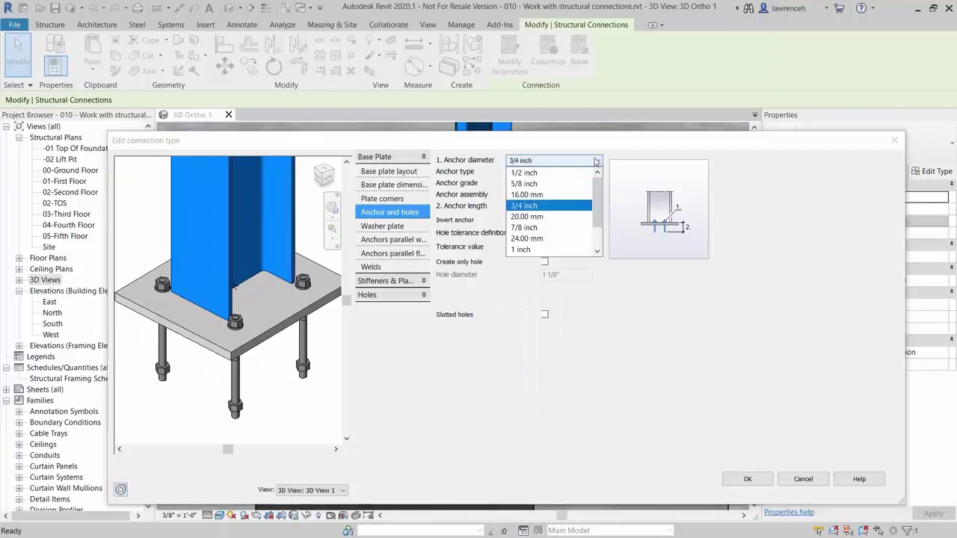
{"action": "left_click", "coordinate": [543, 206]}
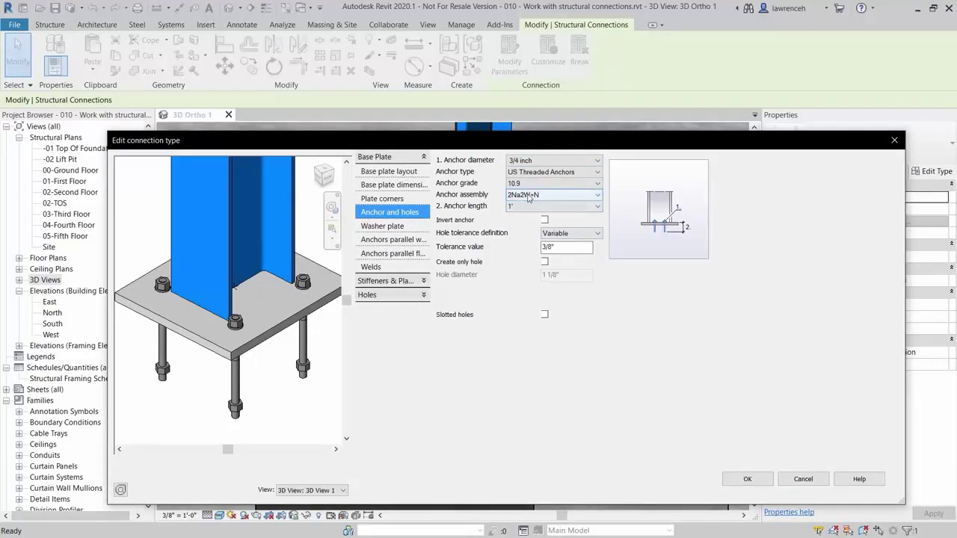
{"action": "left_click", "coordinate": [547, 197]}
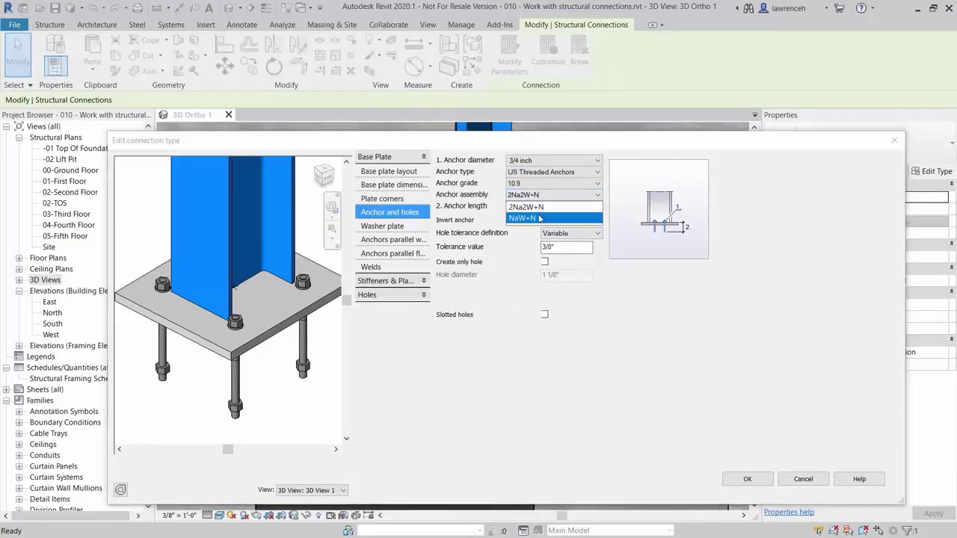
{"action": "left_click", "coordinate": [539, 217]}
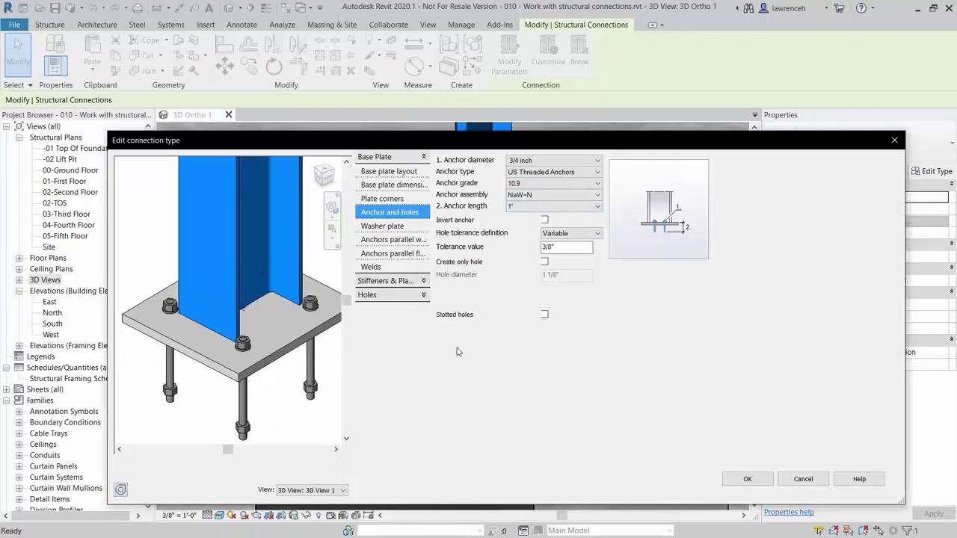
Use 2 anchors parallel to the web and set their intermediate distance to 1'.
{"action": "left_click", "coordinate": [413, 240]}
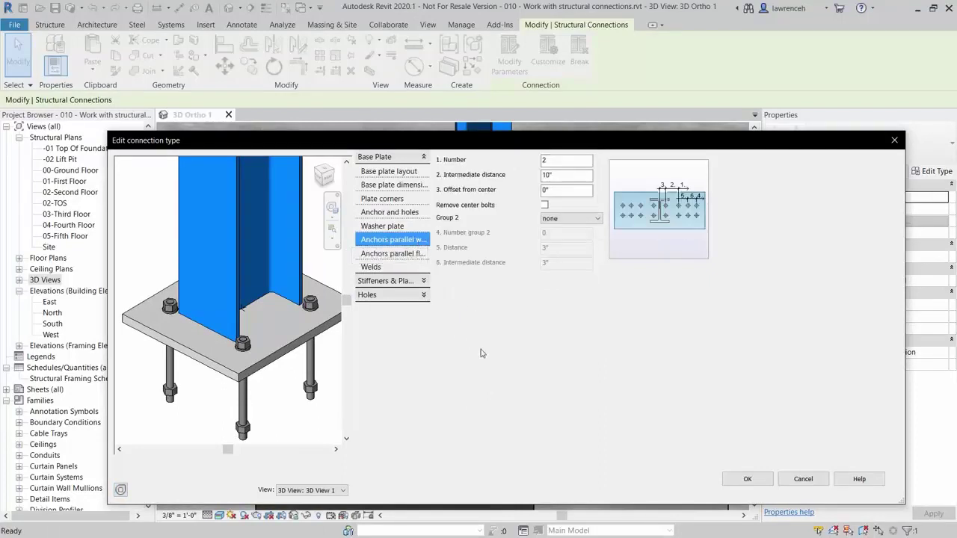
{"action": "left_click", "coordinate": [550, 160]}
{"action": "left_click_drag", "start_coordinate": [560, 160], "coordinate": [525, 162]}
{"action": "left_click", "coordinate": [560, 174]}
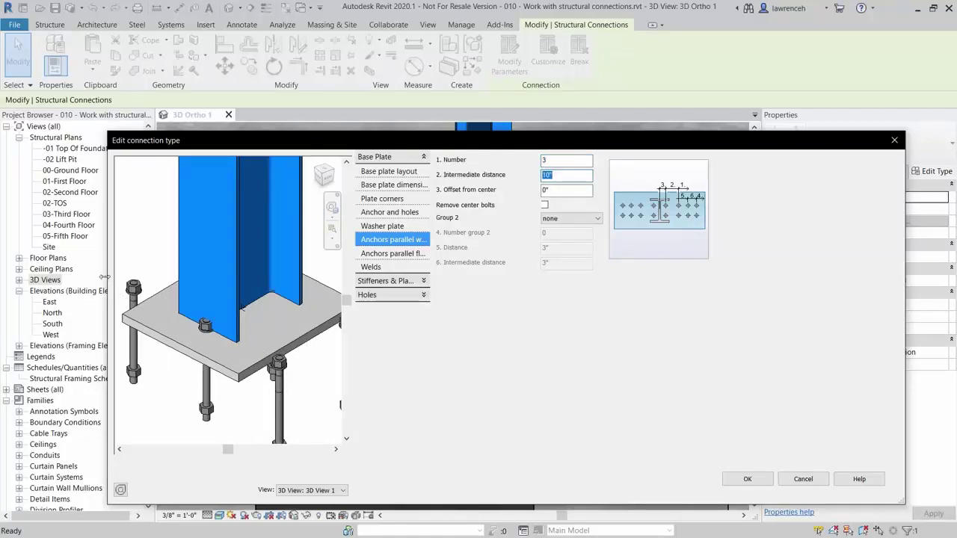
{"action": "left_click", "coordinate": [568, 162]}
{"action": "type", "text": "2"}
{"action": "left_click", "coordinate": [570, 176]}
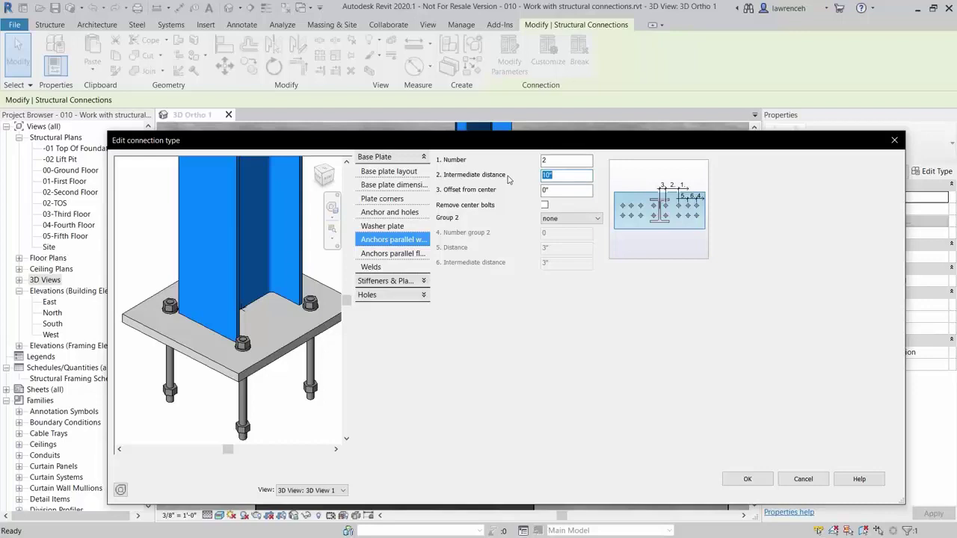
{"action": "left_click", "coordinate": [563, 191]}
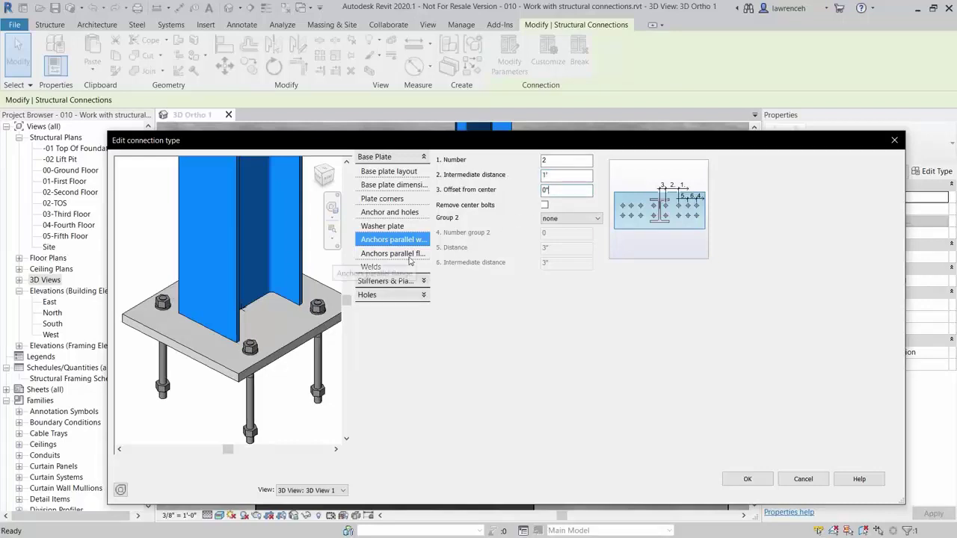
Set the intermediate distance of the anchors parallel to the flange to 1'.
{"action": "left_click", "coordinate": [411, 256]}
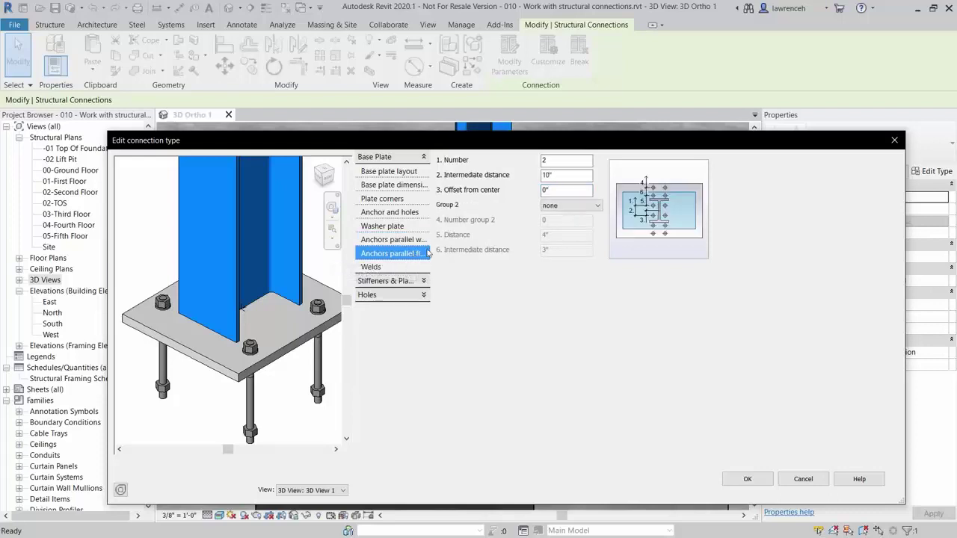
{"action": "double_click", "coordinate": [544, 178]}
{"action": "left_click", "coordinate": [546, 189]}
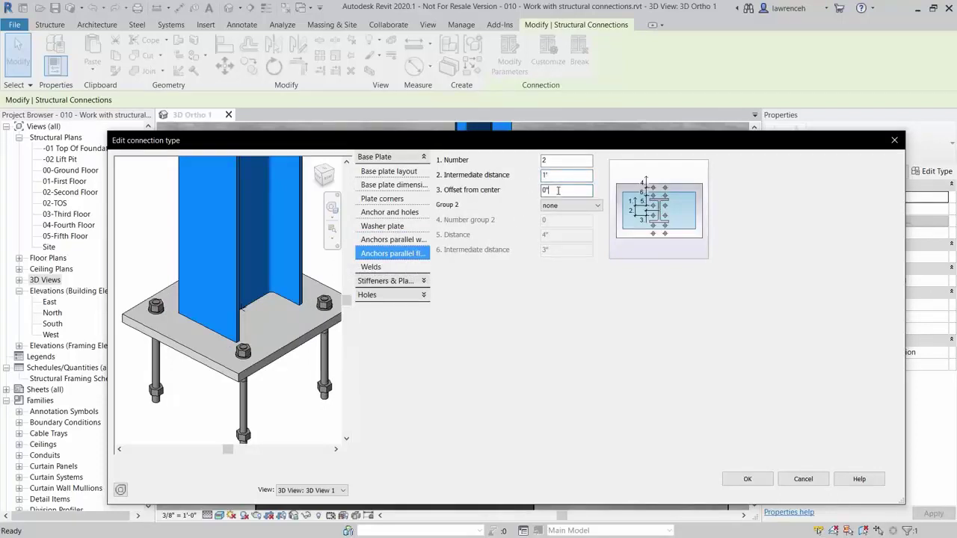
Create grout holes with a 1" diameter in the base plate and accept the BP2 type changes.
{"action": "left_click", "coordinate": [400, 296]}
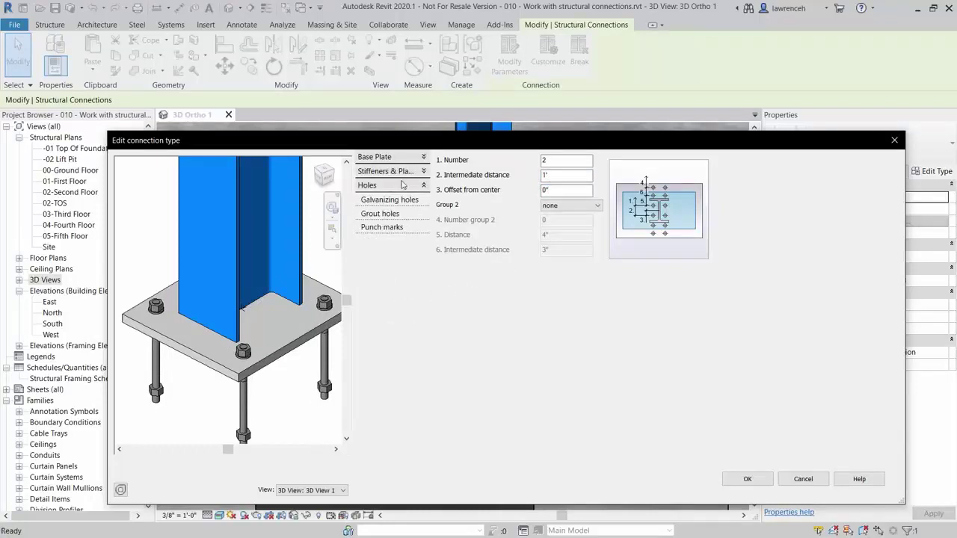
{"action": "left_click", "coordinate": [383, 214]}
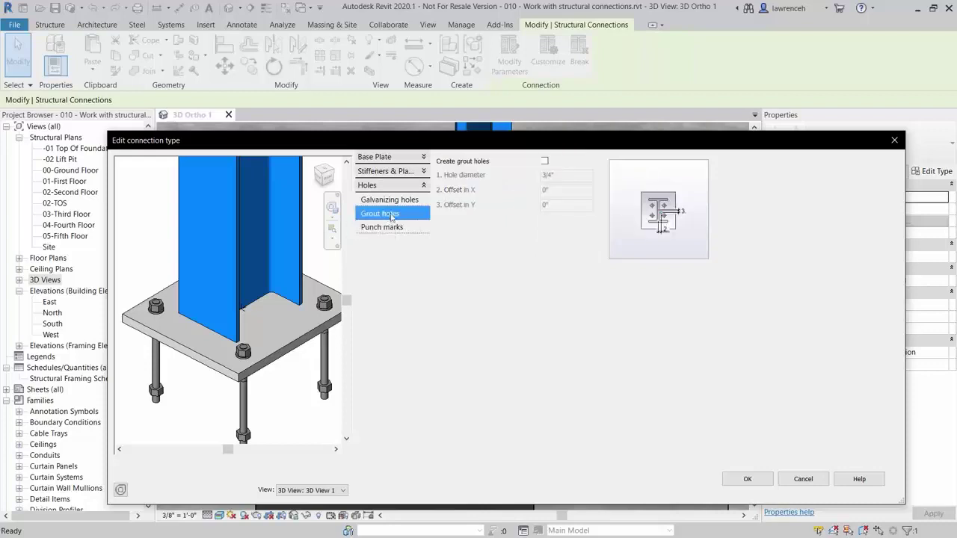
{"action": "left_click", "coordinate": [545, 162]}
{"action": "left_click", "coordinate": [568, 177]}
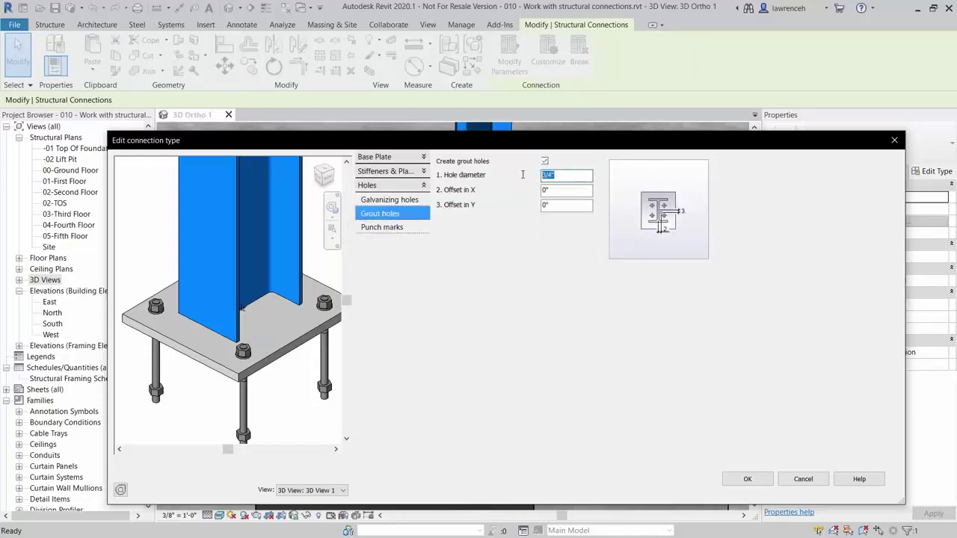
{"action": "type", "text": "1"}
{"action": "left_click", "coordinate": [558, 191]}
{"action": "scroll", "coordinate": [282, 365], "scroll_direction": "down", "scroll_amount": 3}
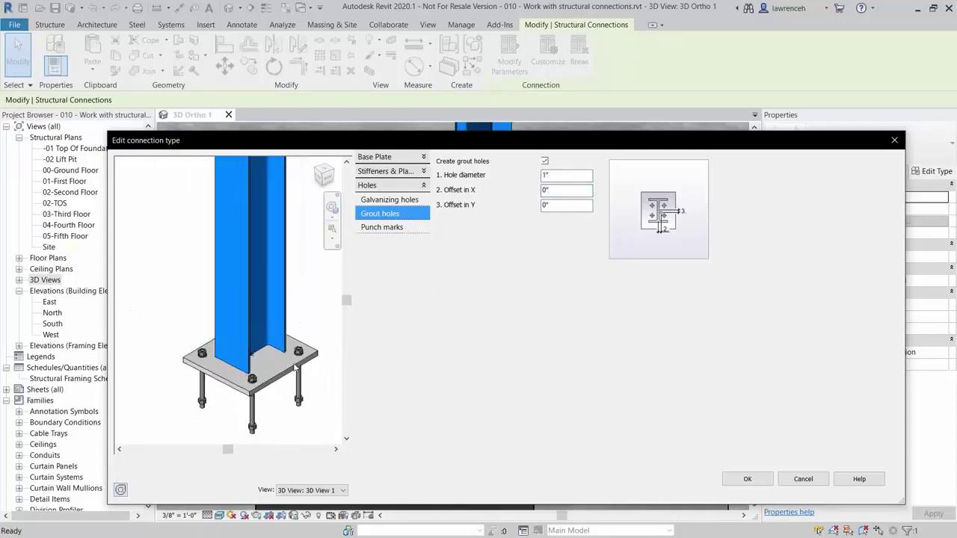
{"action": "left_click", "coordinate": [765, 482]}
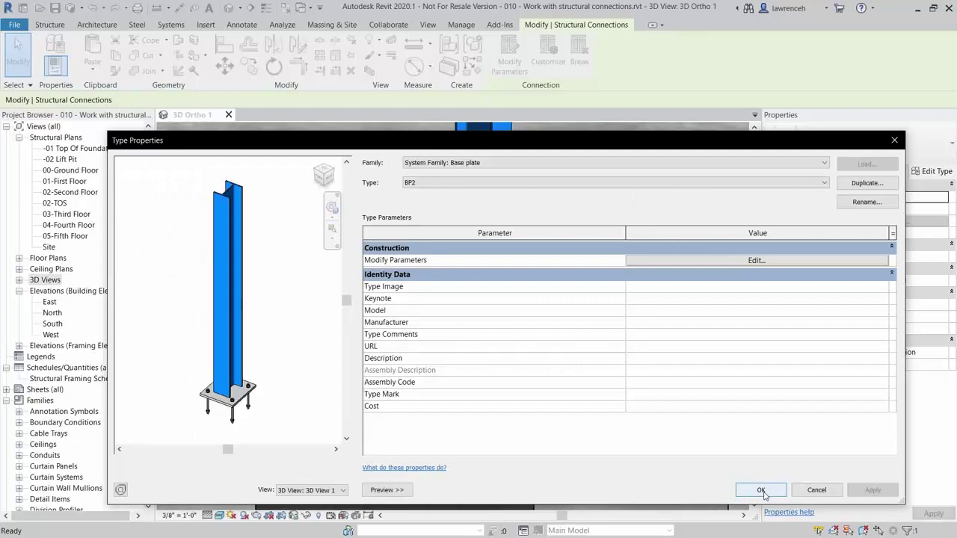
{"action": "left_click", "coordinate": [761, 490]}
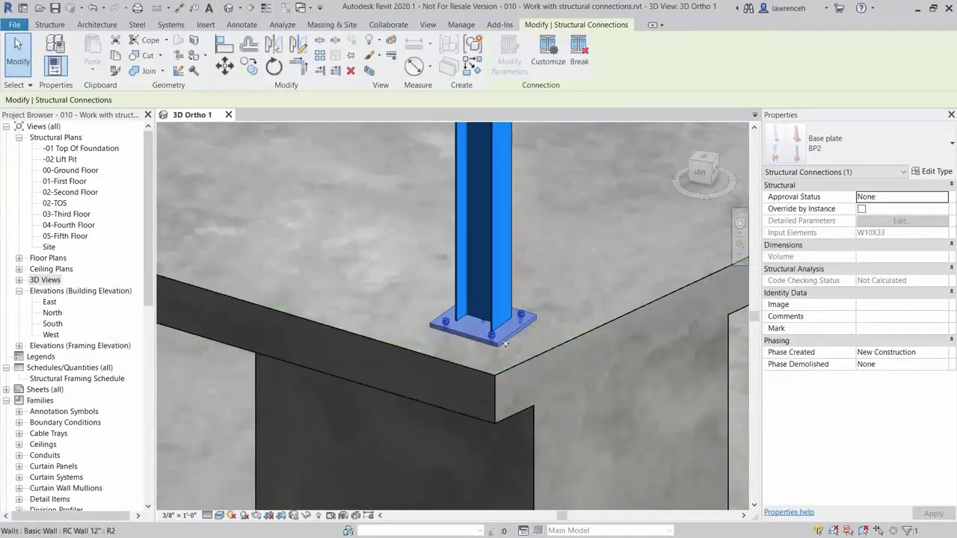
Deselect the corner column's base plate and examine its plate and anchors from the side and close up.
{"action": "middle_click_drag", "start_coordinate": [505, 343], "coordinate": [577, 284], "text": "shift"}
{"action": "left_click", "coordinate": [572, 286]}
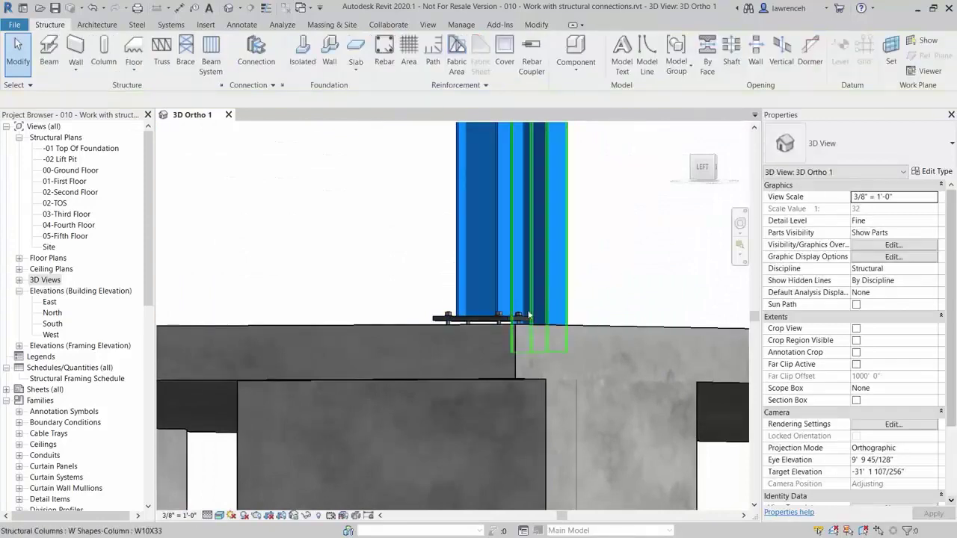
{"action": "middle_click_drag", "start_coordinate": [527, 316], "coordinate": [533, 377], "text": "shift"}
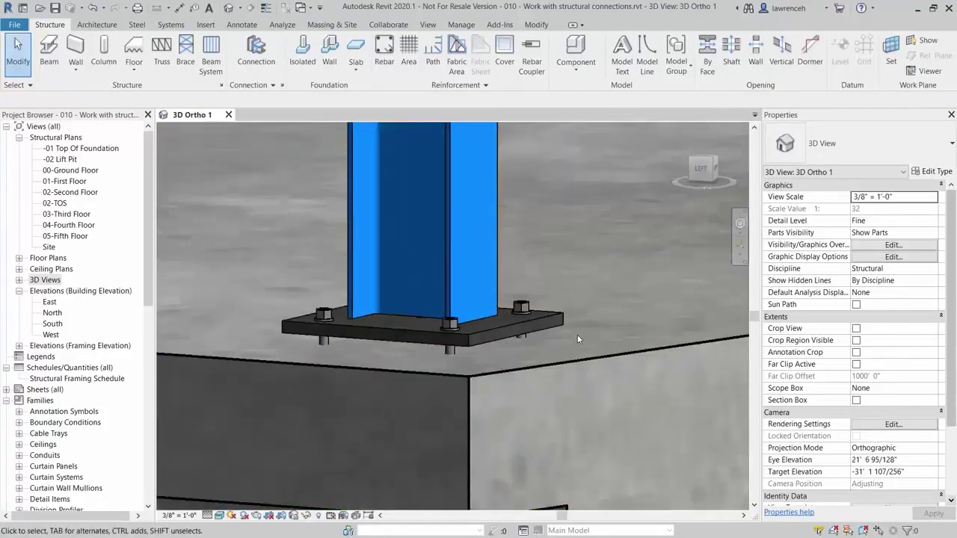
{"action": "middle_click_drag", "start_coordinate": [577, 336], "coordinate": [664, 384], "text": "shift"}
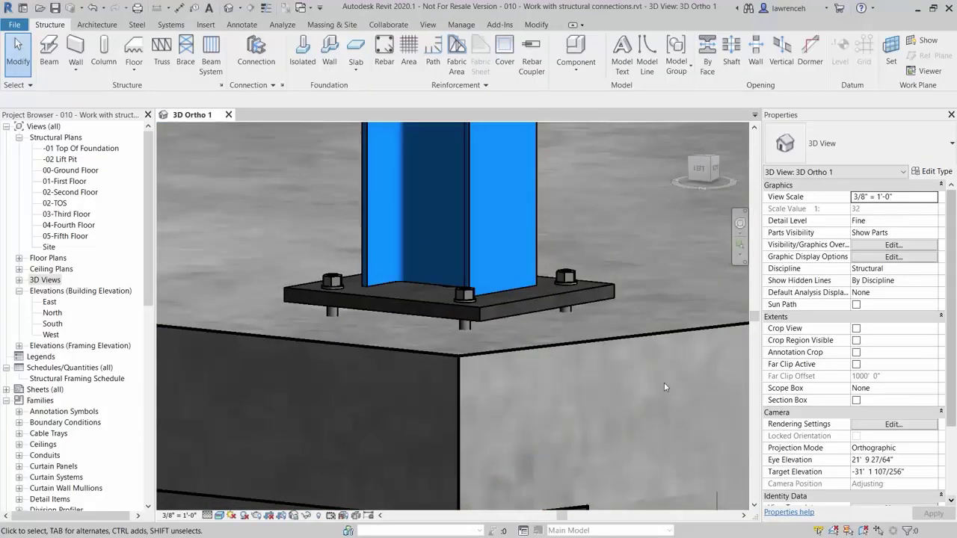
{"action": "scroll", "coordinate": [553, 396], "scroll_direction": "down", "scroll_amount": 8}
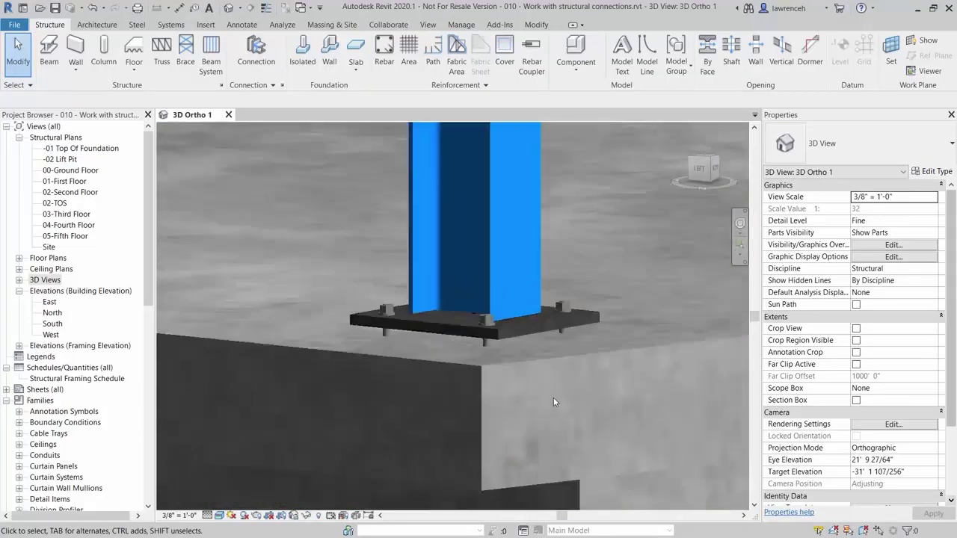
{"action": "middle_click_drag", "start_coordinate": [563, 397], "coordinate": [575, 414], "text": "shift"}
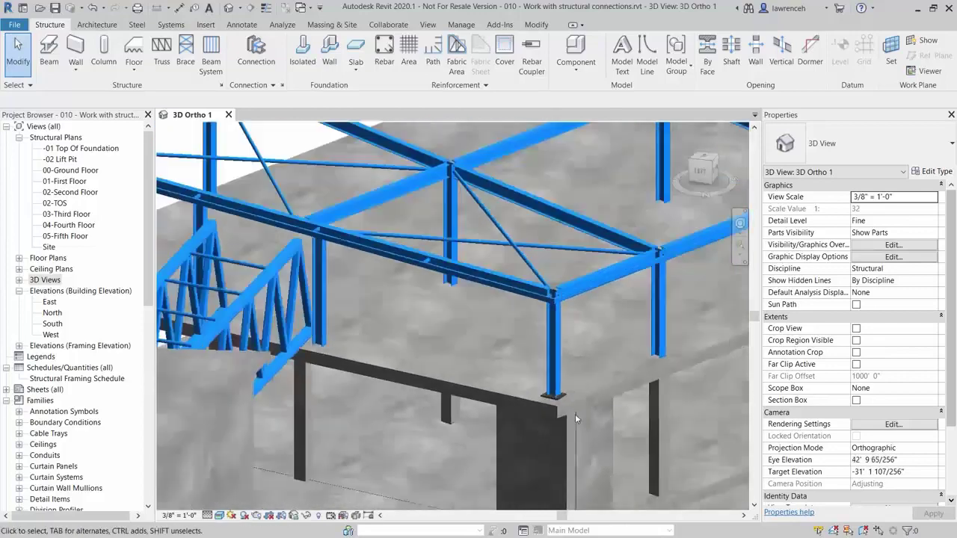
Propagate the corner column's BP2 base plate connection to the other matching columns.
{"action": "scroll", "coordinate": [571, 414], "scroll_direction": "down", "scroll_amount": 3}
{"action": "left_click", "coordinate": [465, 416]}
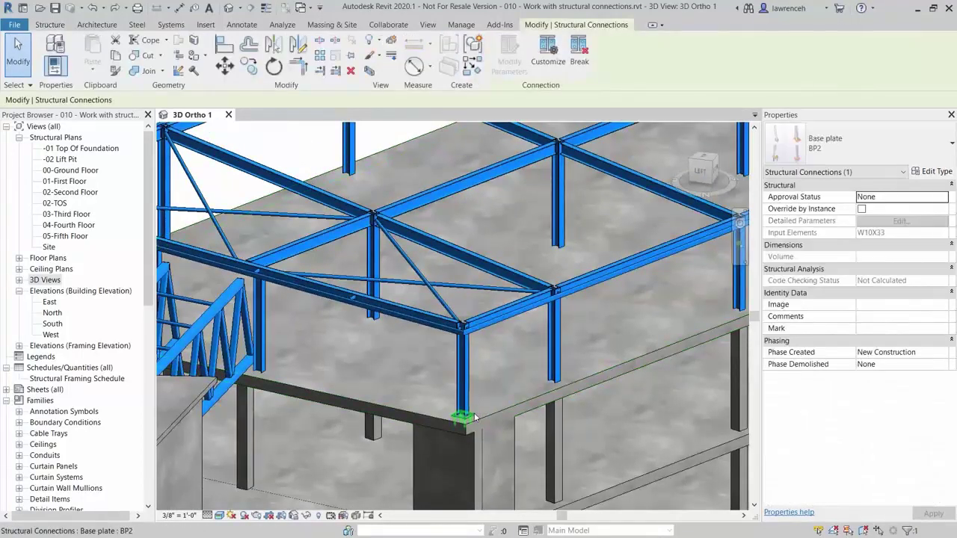
{"action": "right_click", "coordinate": [469, 416]}
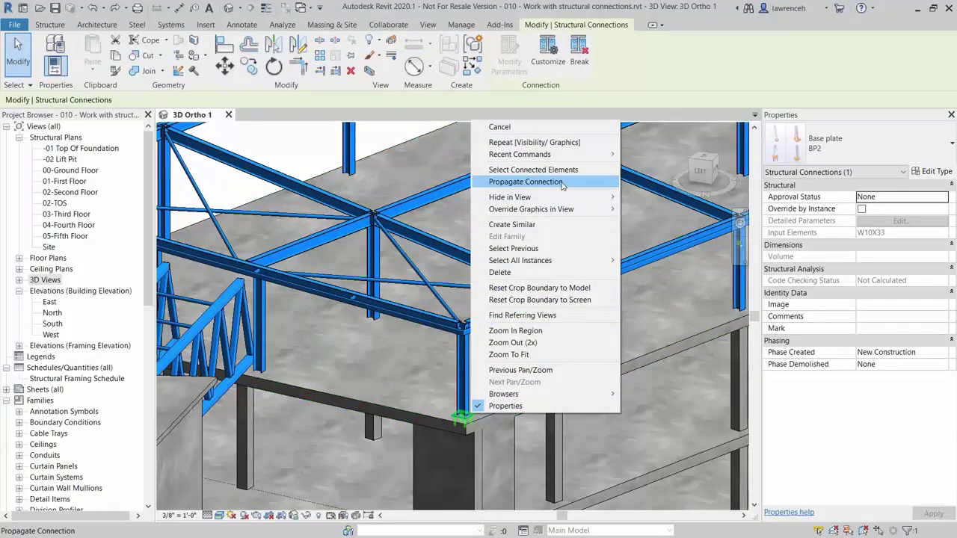
{"action": "left_click", "coordinate": [562, 184]}
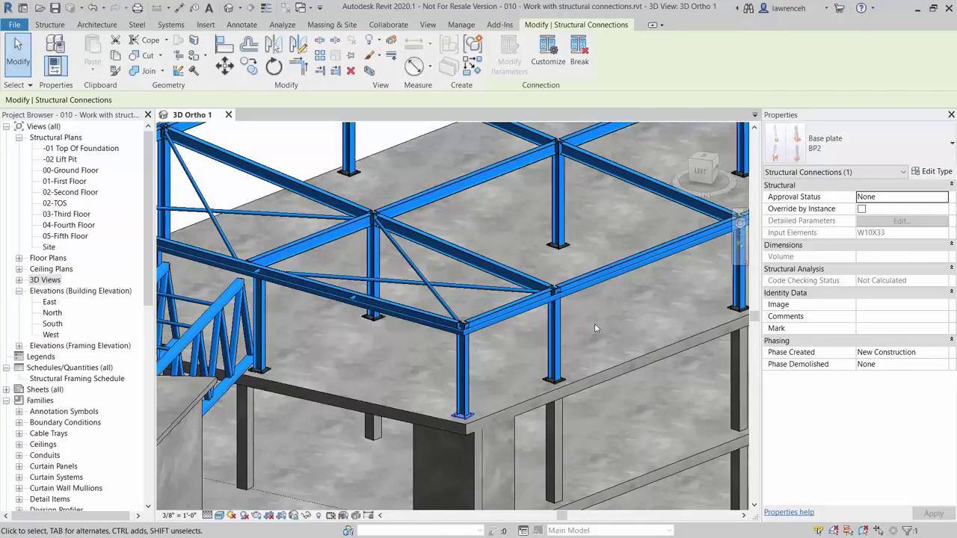
Examine the propagated BP2 base plates and their anchors on the neighbouring columns, selecting the plate beside the corner column.
{"action": "scroll", "coordinate": [571, 356], "scroll_direction": "up", "scroll_amount": 5}
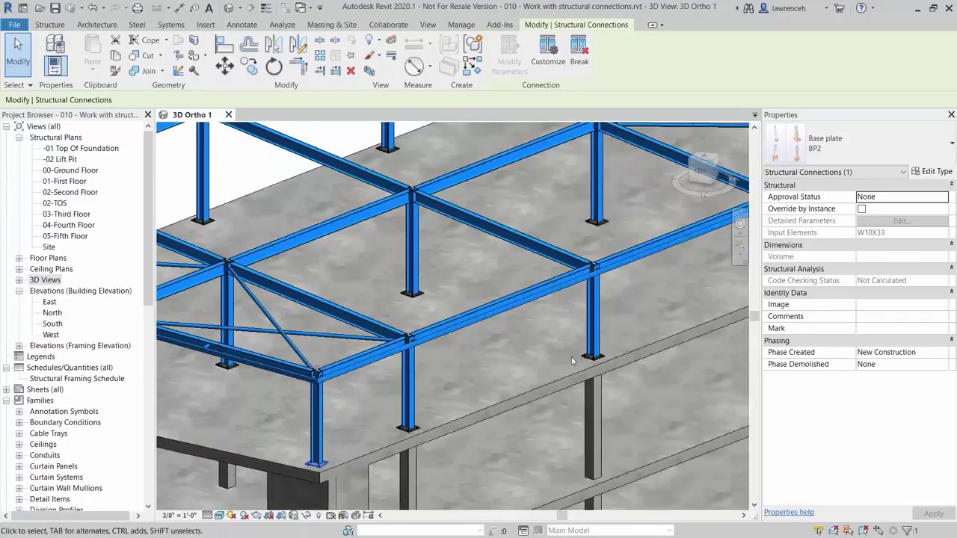
{"action": "scroll", "coordinate": [600, 354], "scroll_direction": "up", "scroll_amount": 4}
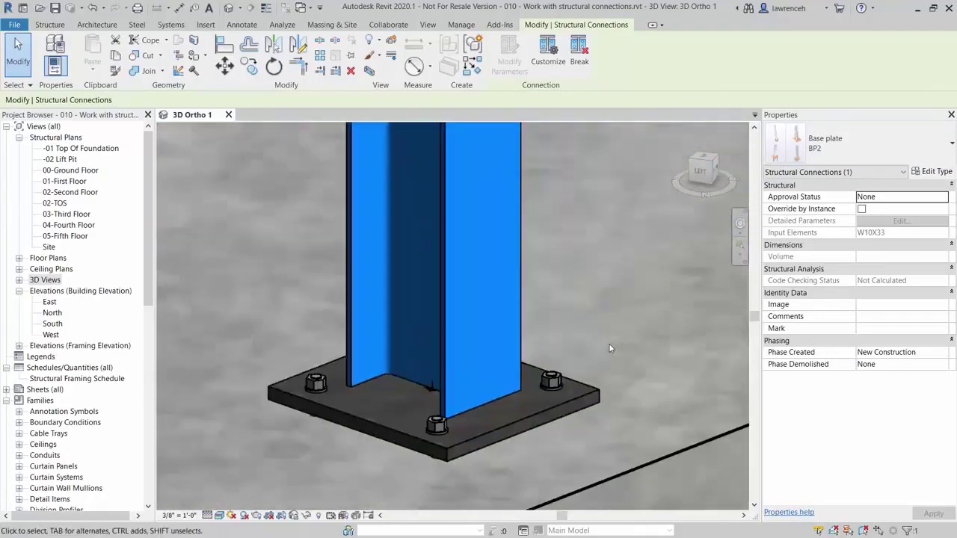
{"action": "scroll", "coordinate": [608, 336], "scroll_direction": "down", "scroll_amount": 8}
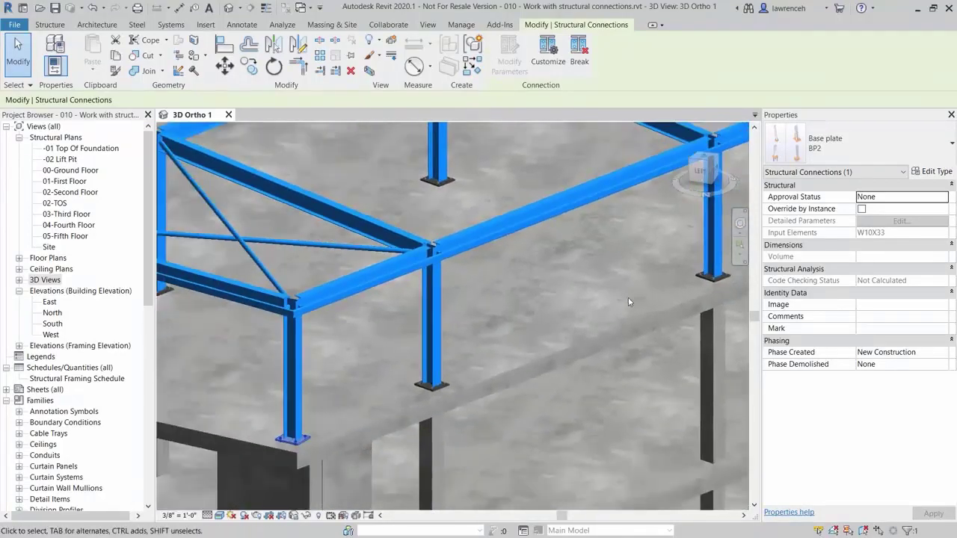
{"action": "key", "text": "Escape"}
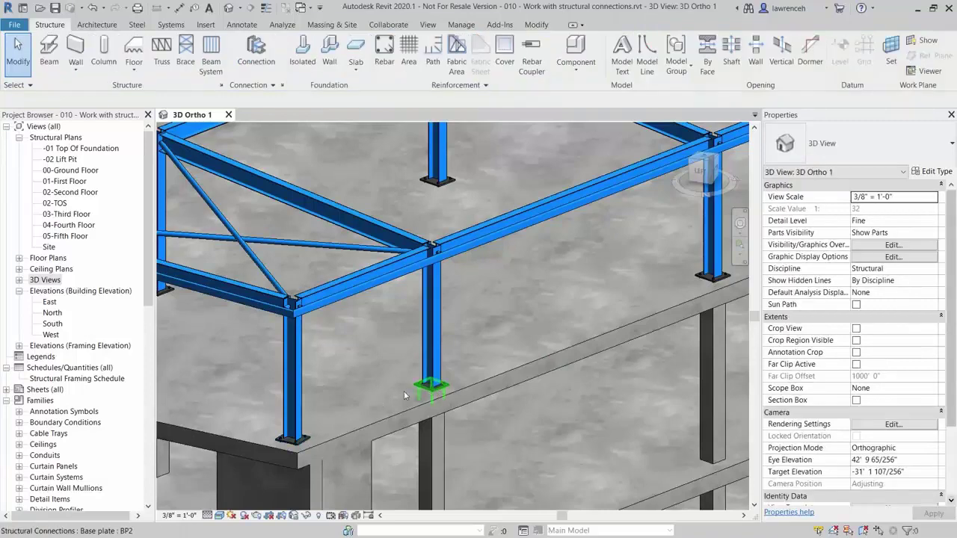
{"action": "scroll", "coordinate": [502, 322], "scroll_direction": "down", "scroll_amount": 1}
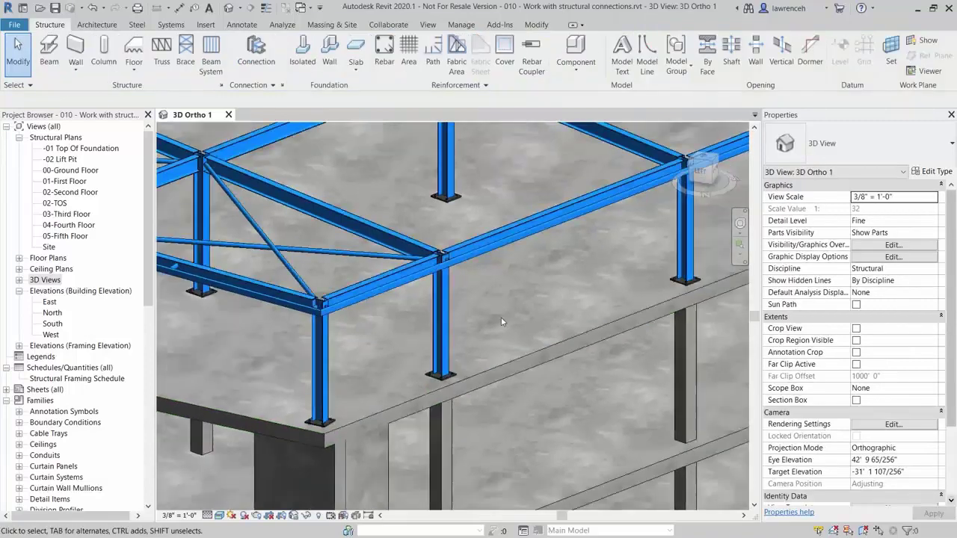
{"action": "scroll", "coordinate": [441, 377], "scroll_direction": "up", "scroll_amount": 8}
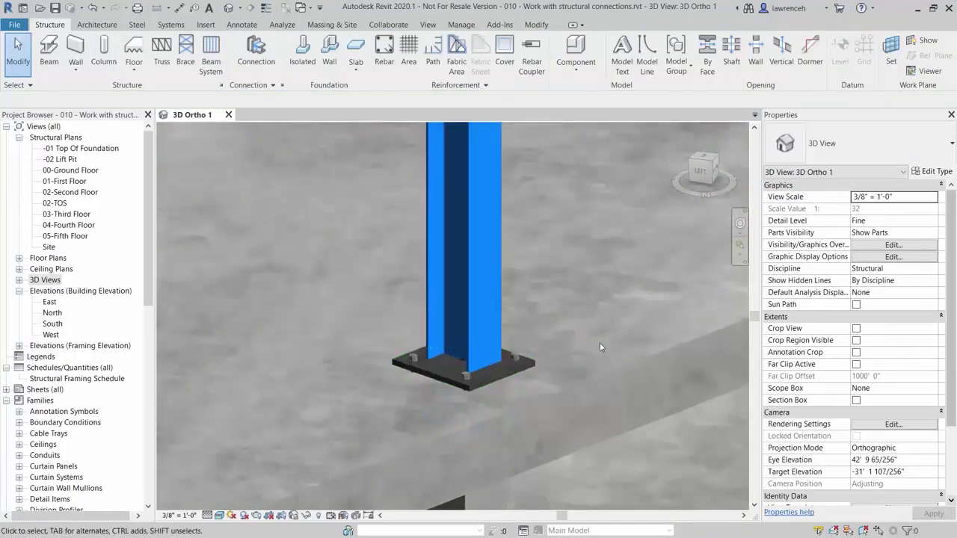
{"action": "mouse_move", "coordinate": [599, 343]}
{"action": "middle_mouse_down", "text": "shift"}
{"action": "mouse_move", "coordinate": [587, 351]}
{"action": "mouse_move", "coordinate": [604, 358]}
{"action": "middle_mouse_up", "text": "shift"}
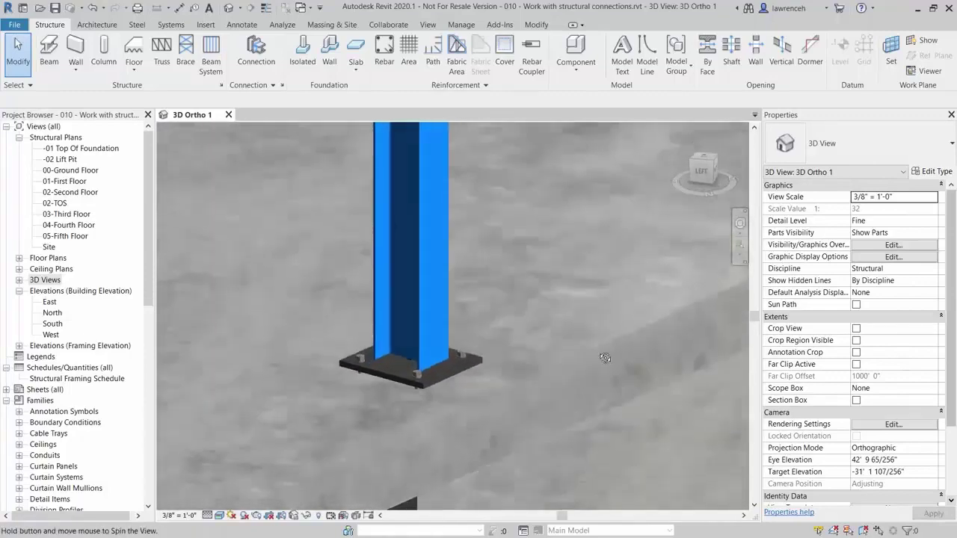
{"action": "scroll", "coordinate": [583, 347], "scroll_direction": "down", "scroll_amount": 6}
{"action": "left_click", "coordinate": [549, 348]}
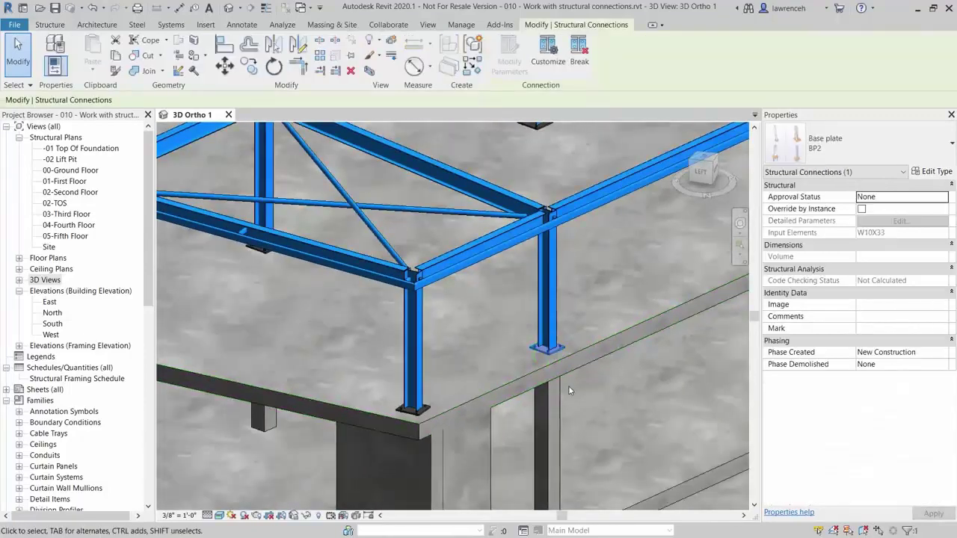
{"action": "middle_click_drag", "start_coordinate": [579, 388], "coordinate": [596, 375], "text": "shift"}
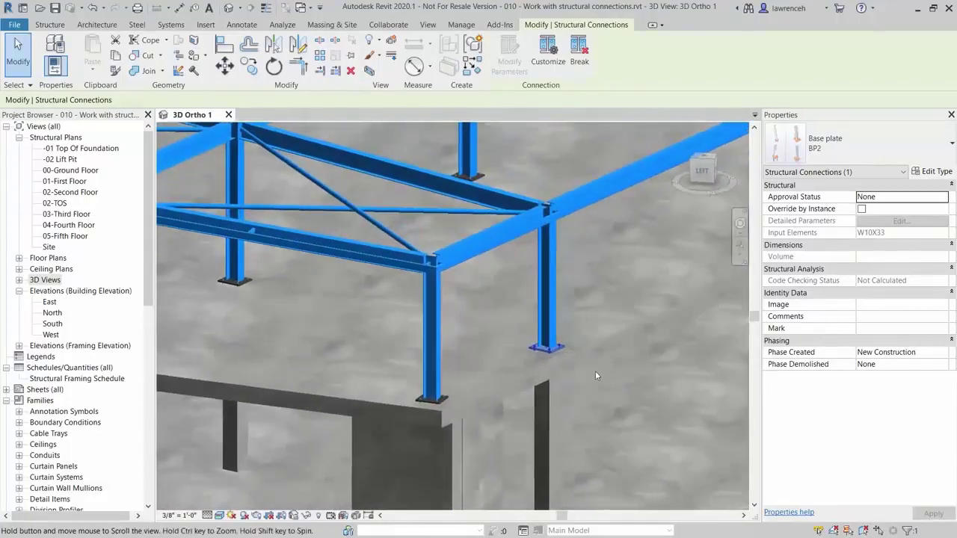